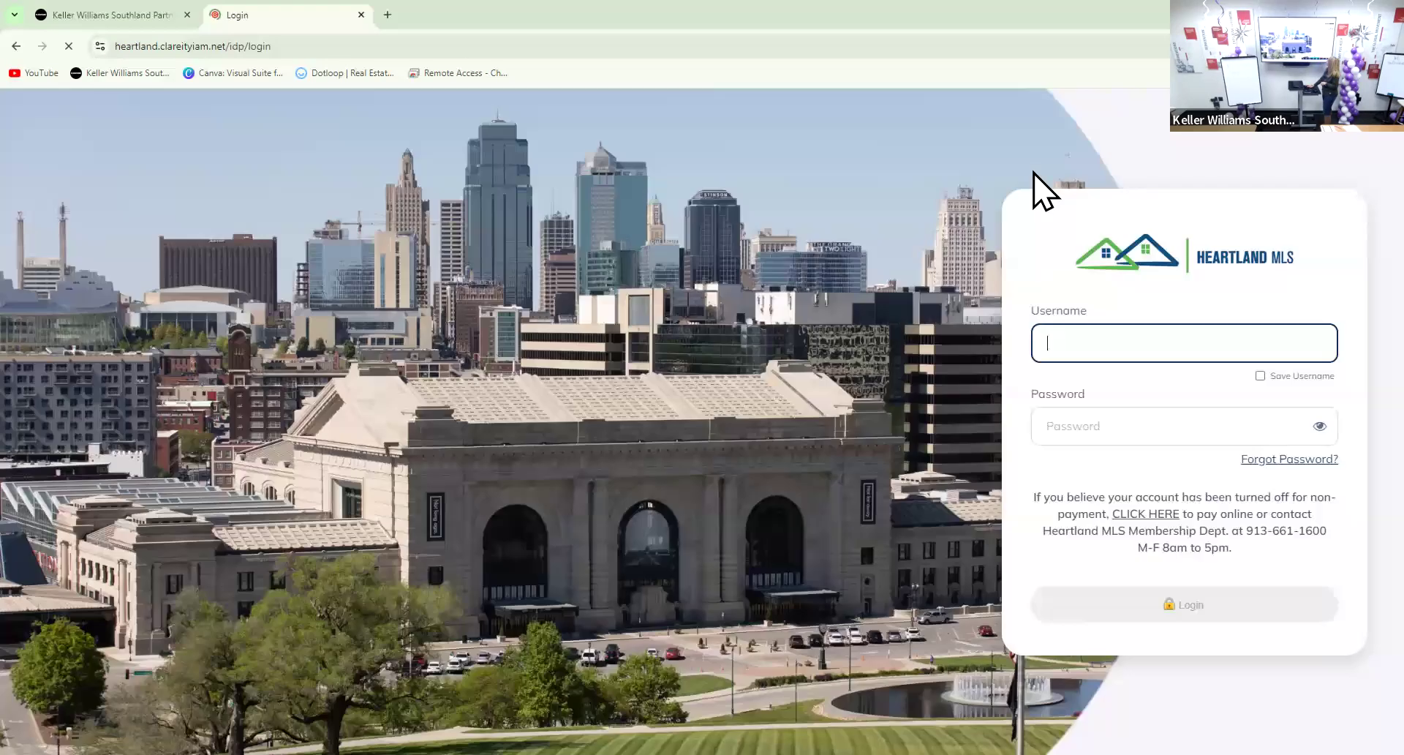
Block the location request and log in with the member username and password
{"action": "left_click", "coordinate": [1142, 343]}
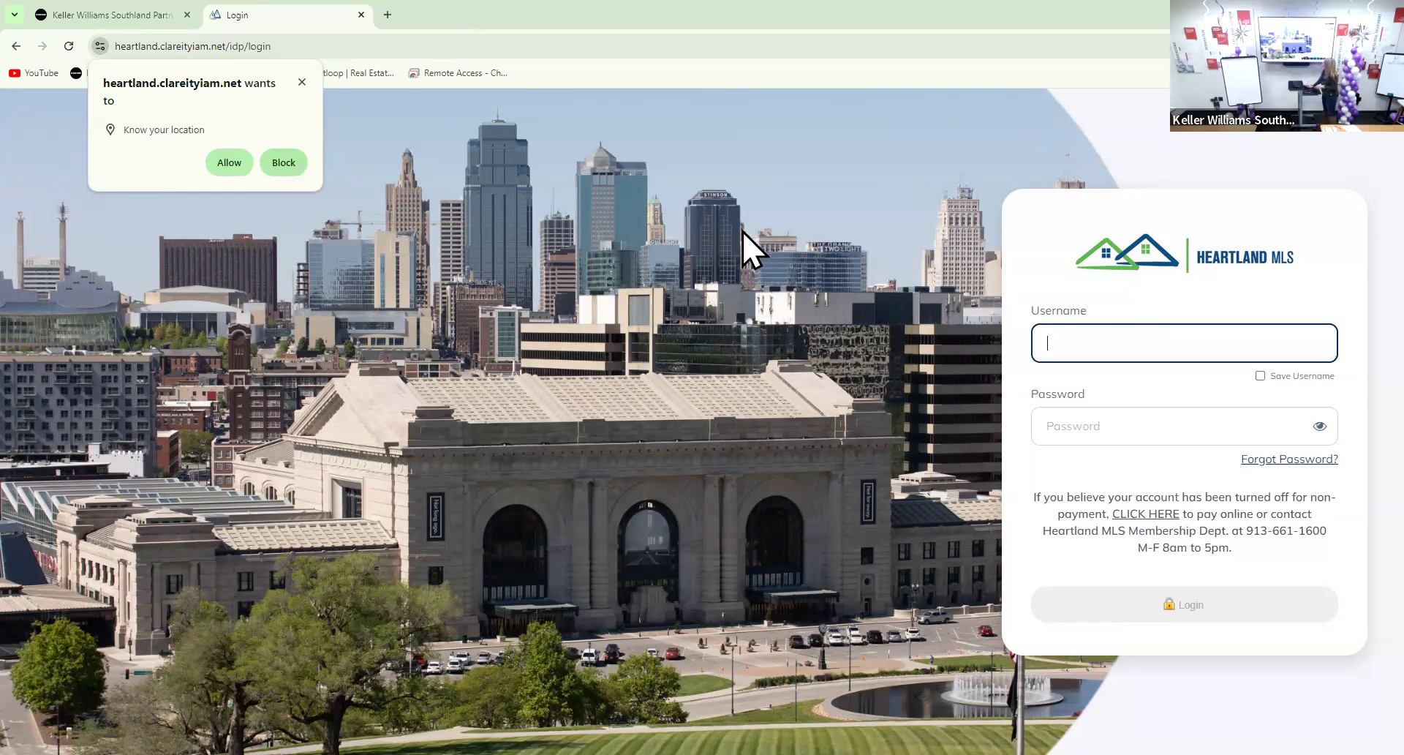
{"action": "left_click", "coordinate": [1132, 344]}
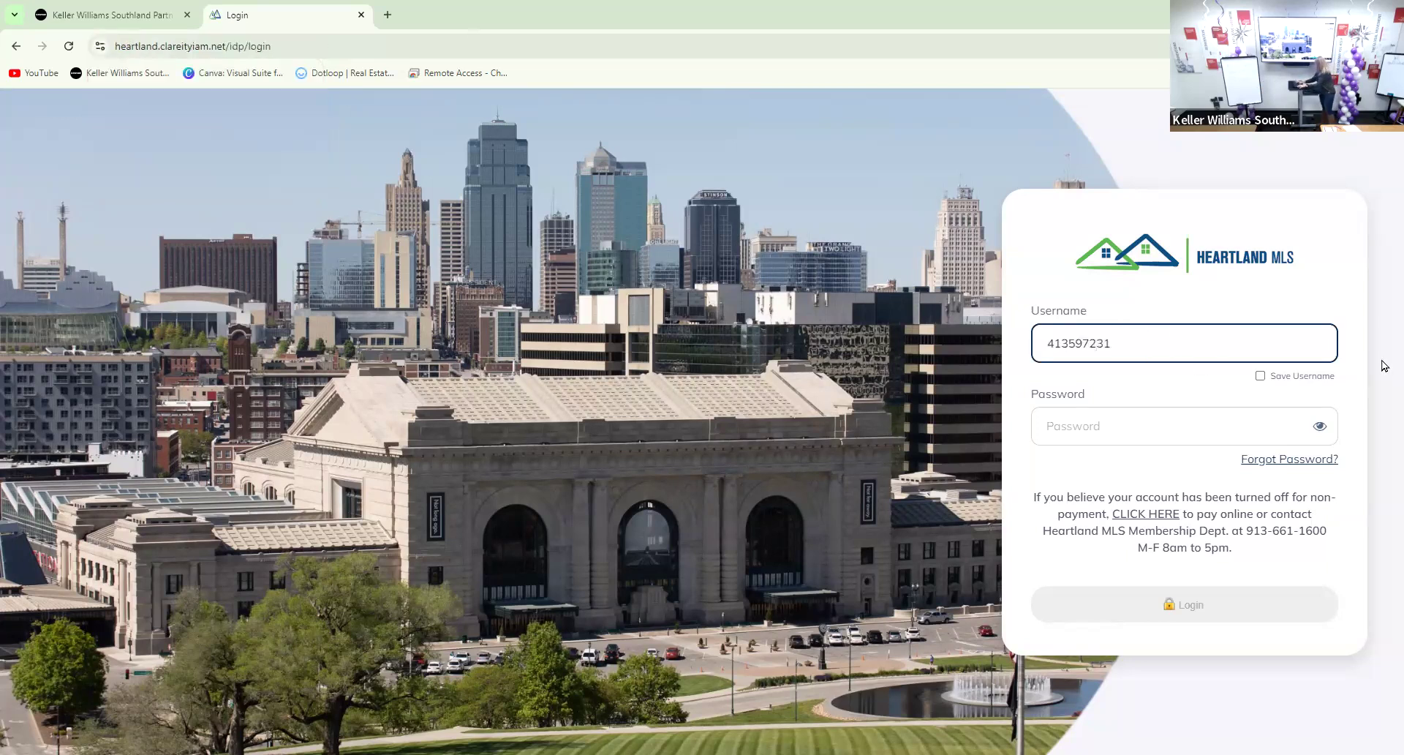
{"action": "key", "text": "Tab"}
{"action": "type", "text": "********"}
{"action": "key", "text": "Return"}
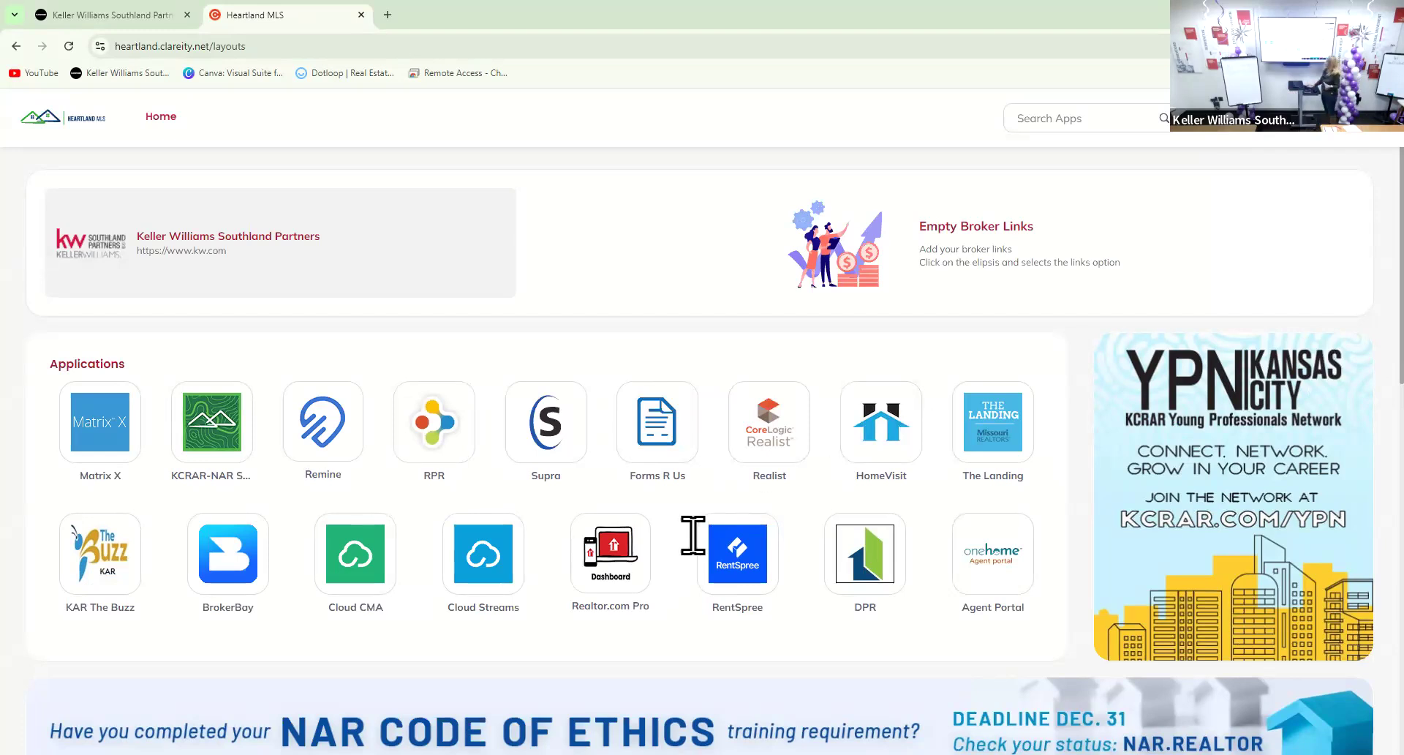
Launch Matrix X and choose Search > Residential > Residential Quick
{"action": "left_click", "coordinate": [89, 435]}
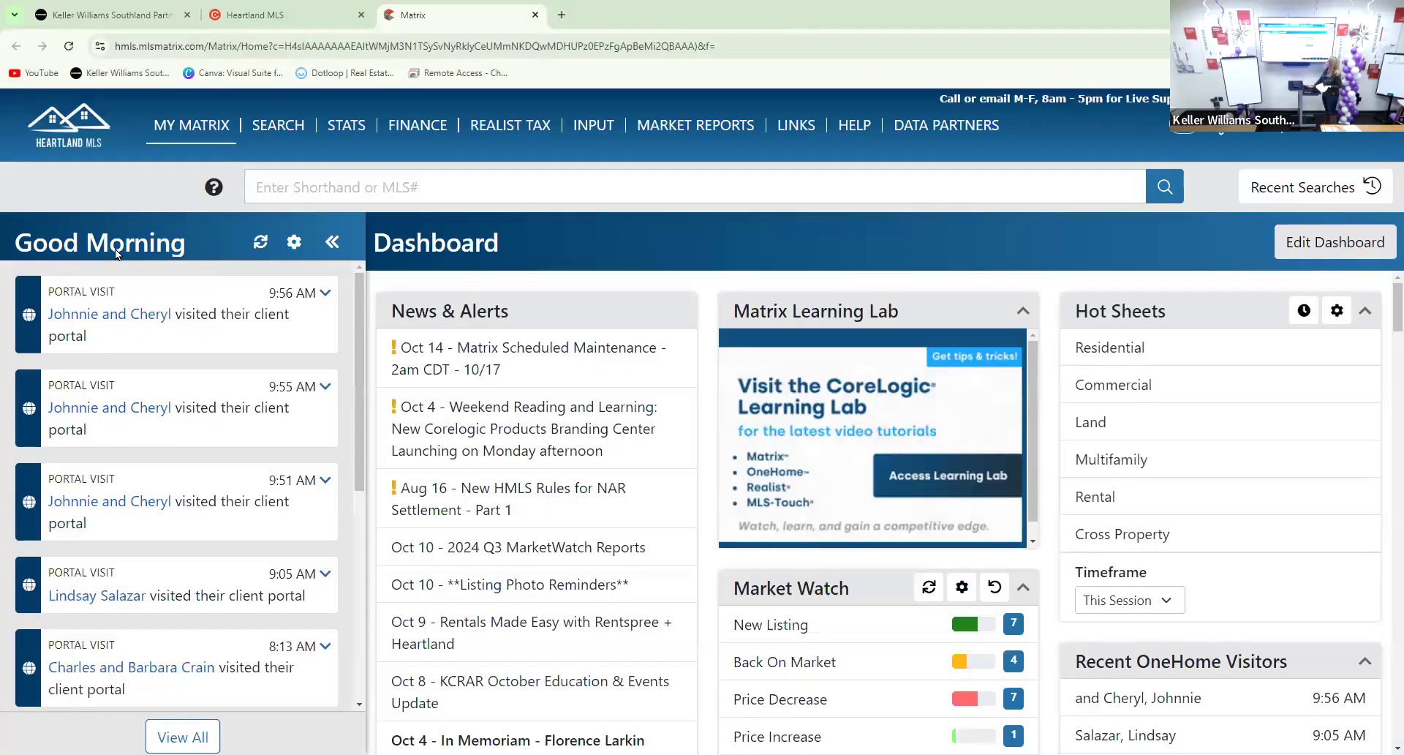
{"action": "mouse_move", "coordinate": [191, 138]}
{"action": "mouse_move", "coordinate": [278, 126]}
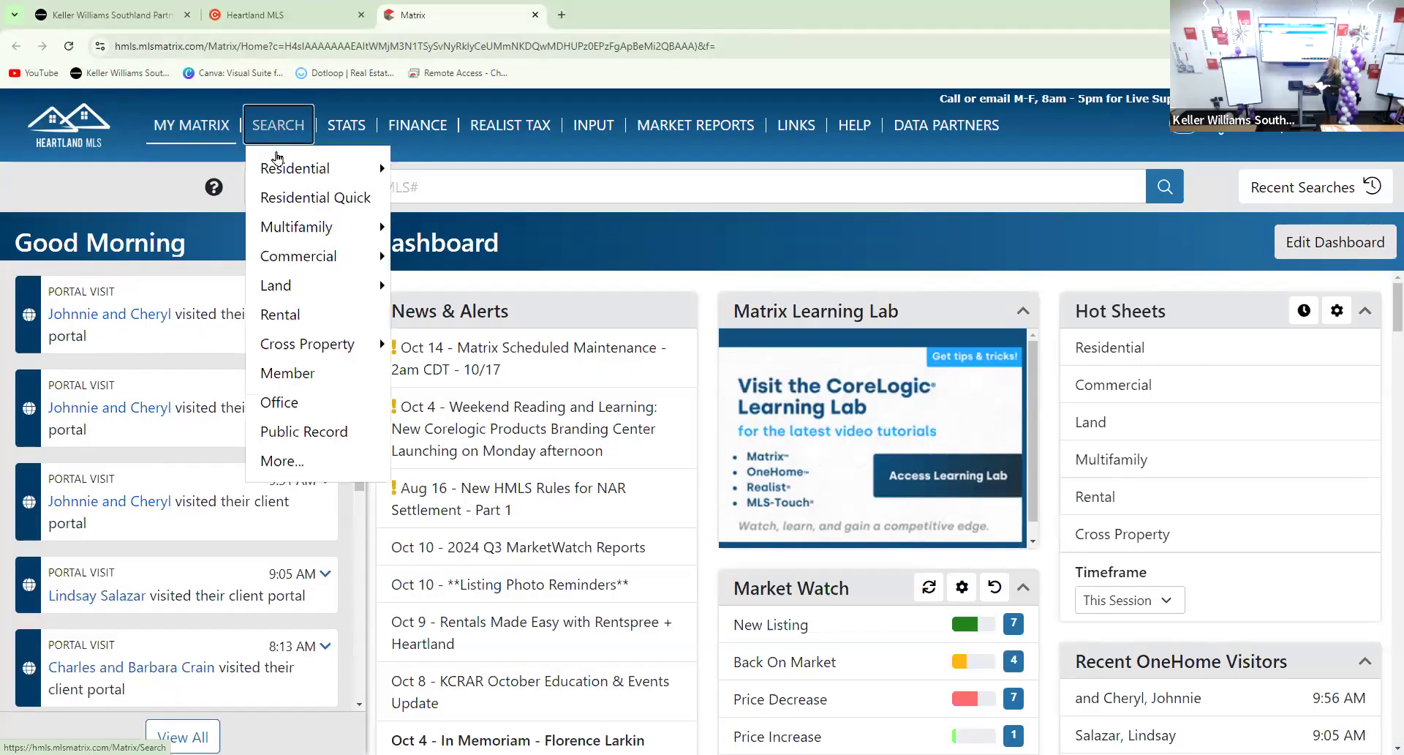
{"action": "mouse_move", "coordinate": [385, 154]}
{"action": "left_click", "coordinate": [441, 176]}
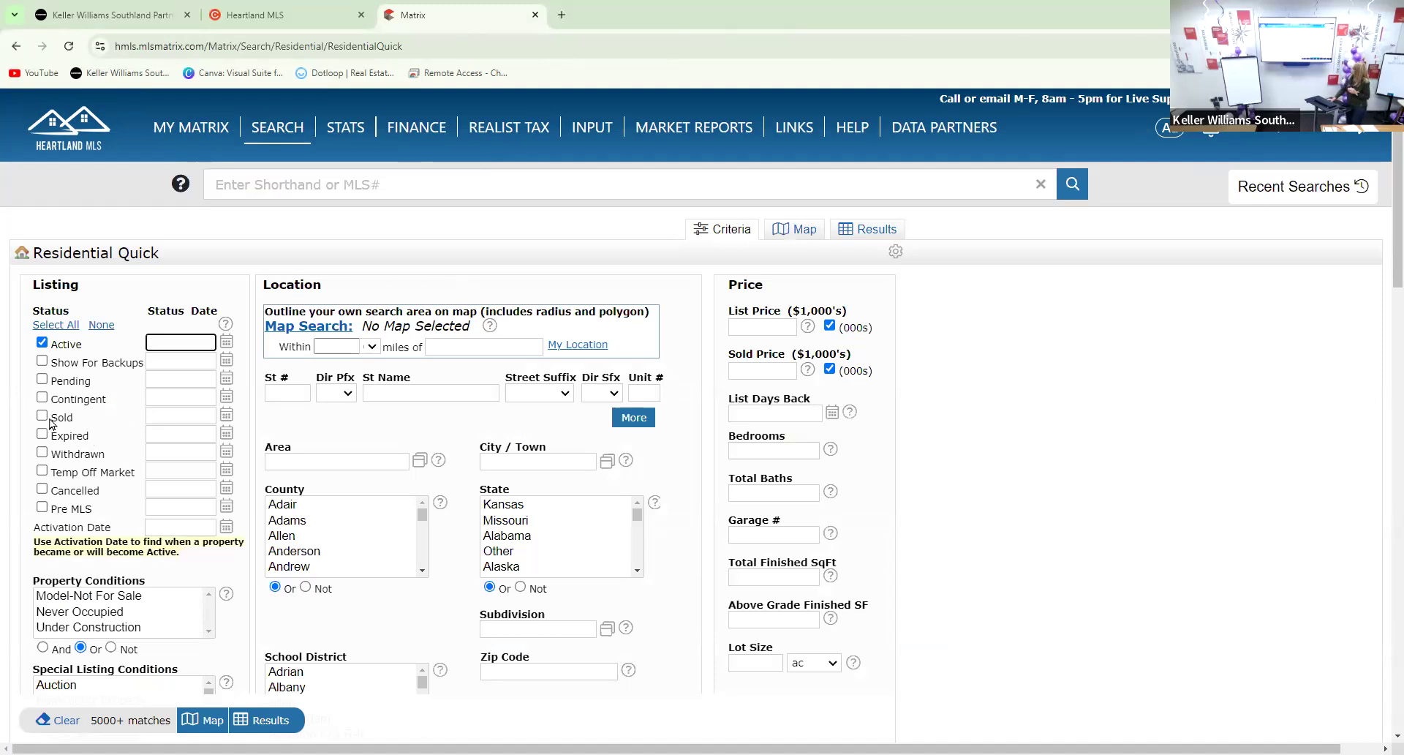
Switch the status filter from Active to Sold and clear the 0-180 Sold date range
{"action": "left_click", "coordinate": [41, 343]}
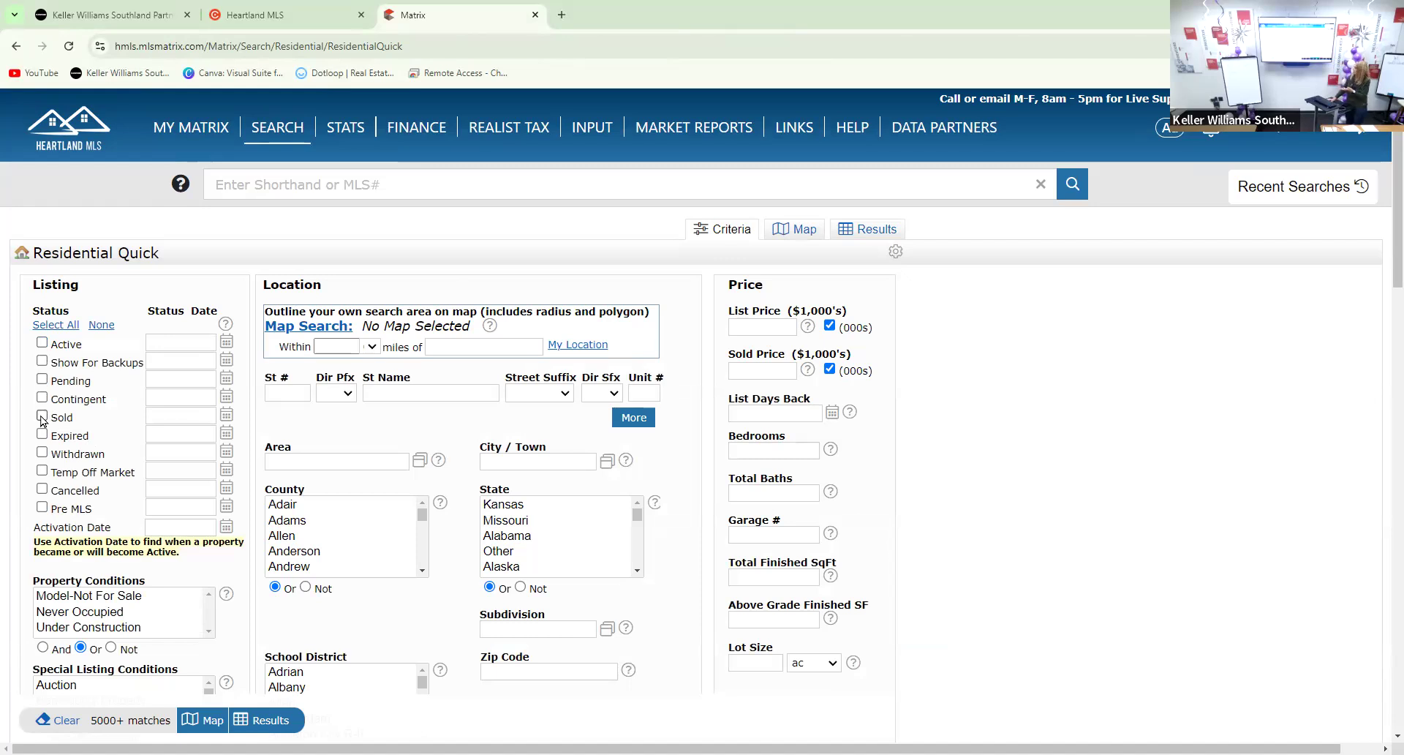
{"action": "left_click", "coordinate": [42, 416]}
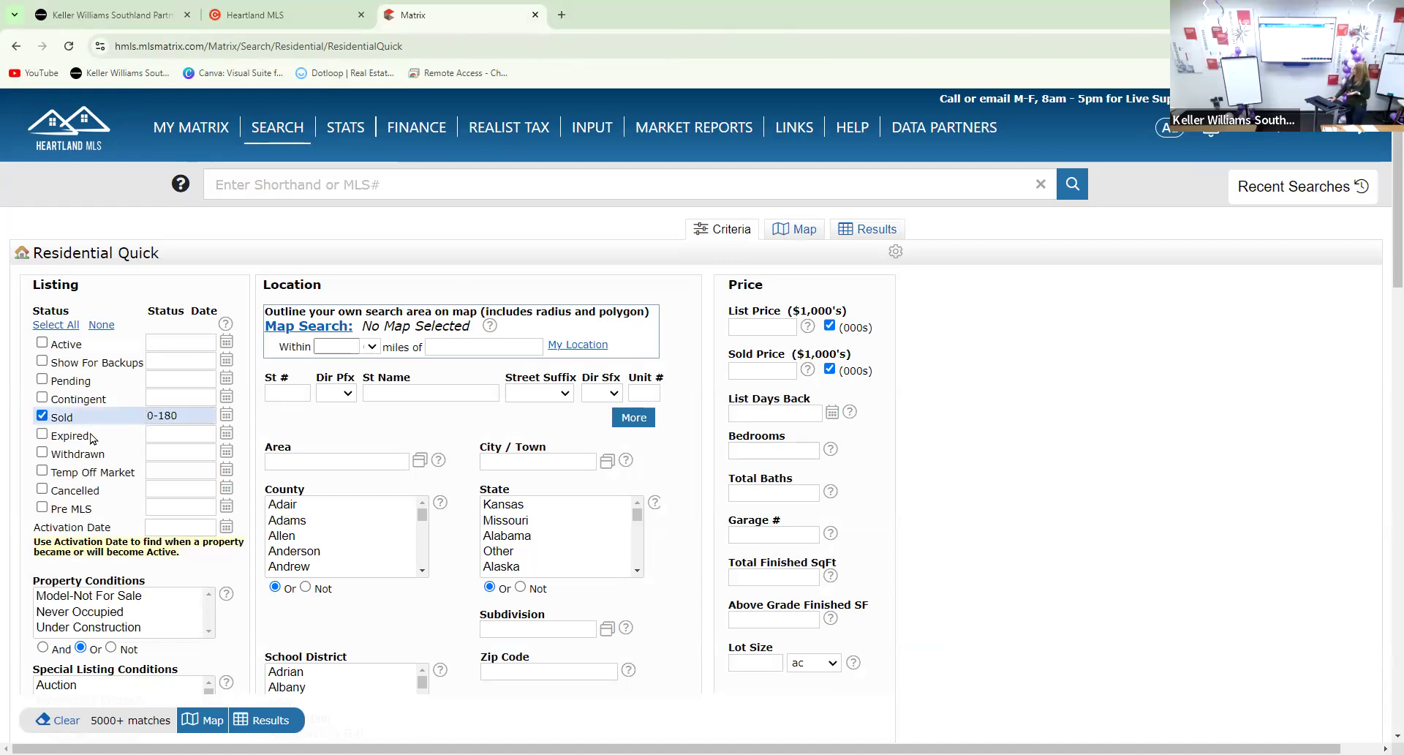
{"action": "left_click", "coordinate": [189, 417]}
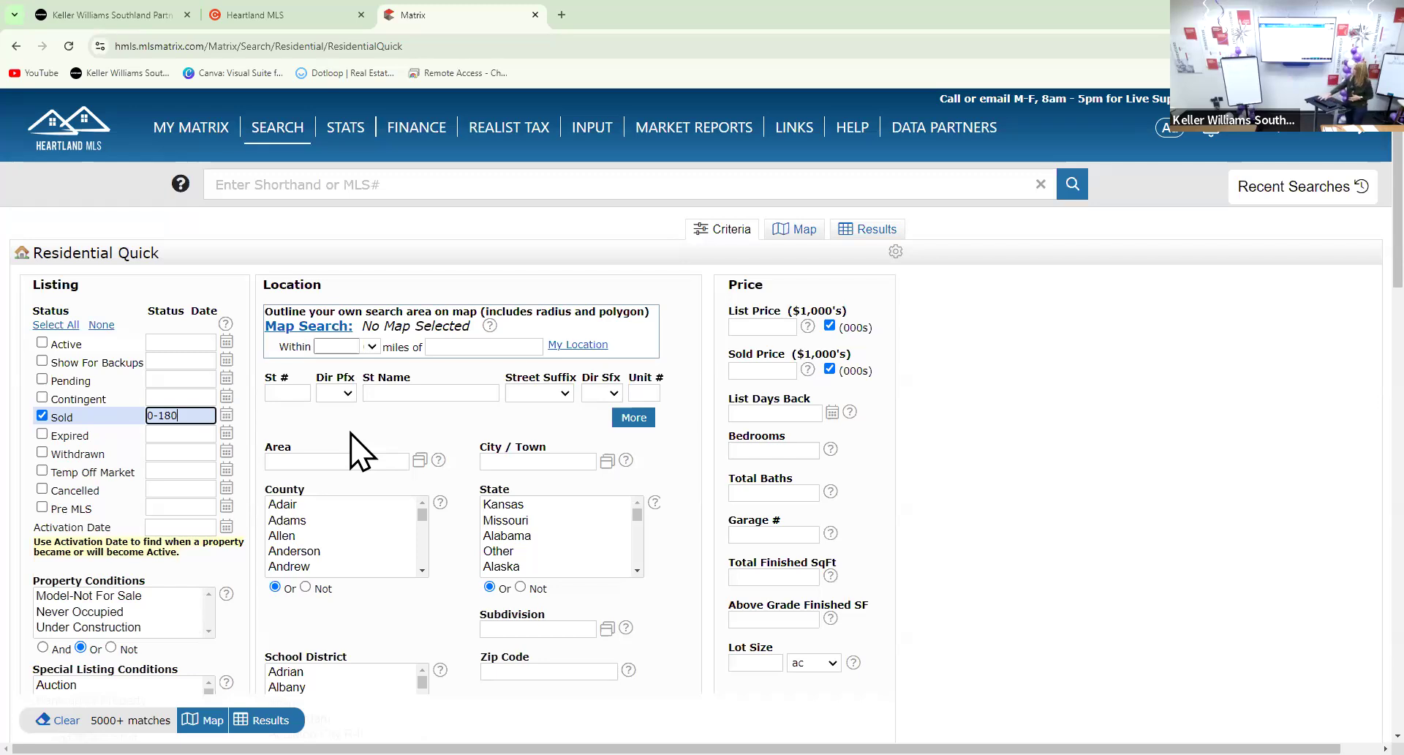
{"action": "key", "text": "BackSpace"}
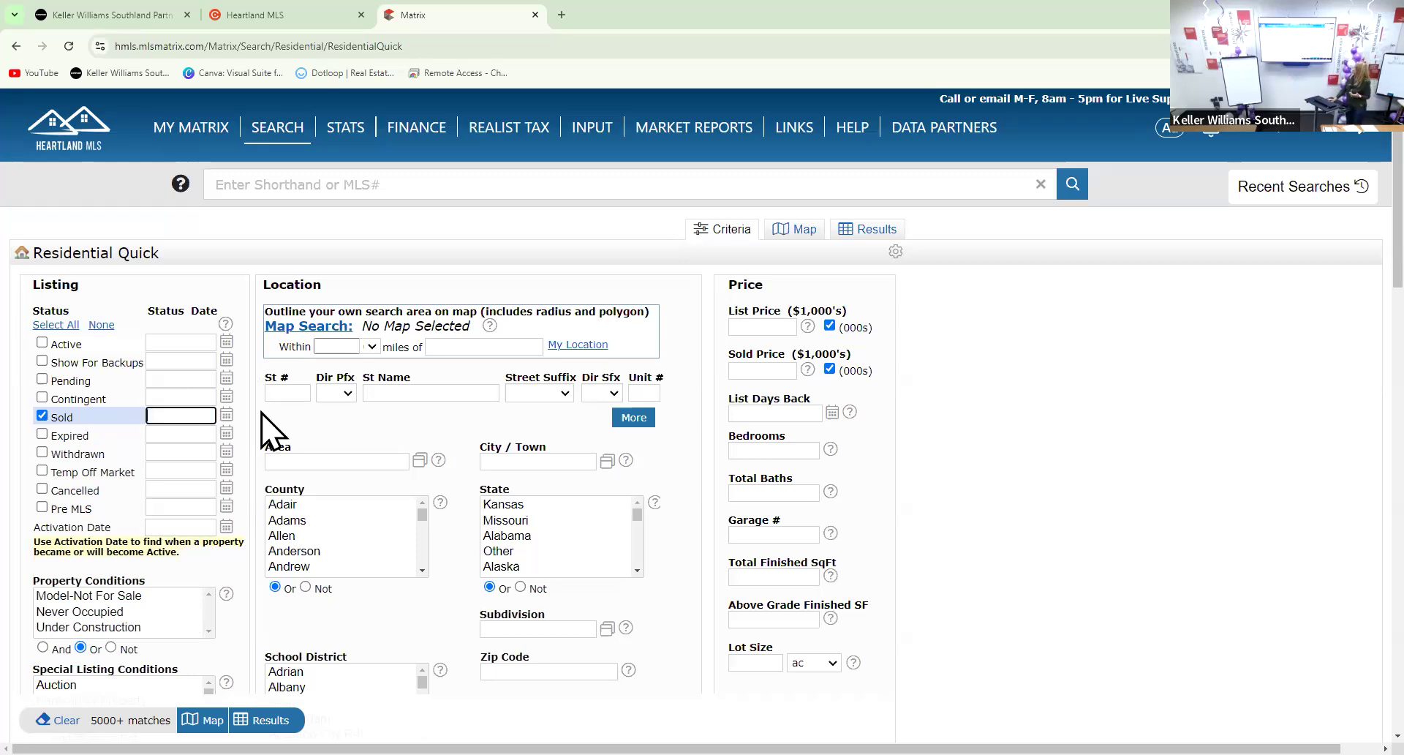
{"action": "left_click", "coordinate": [288, 393]}
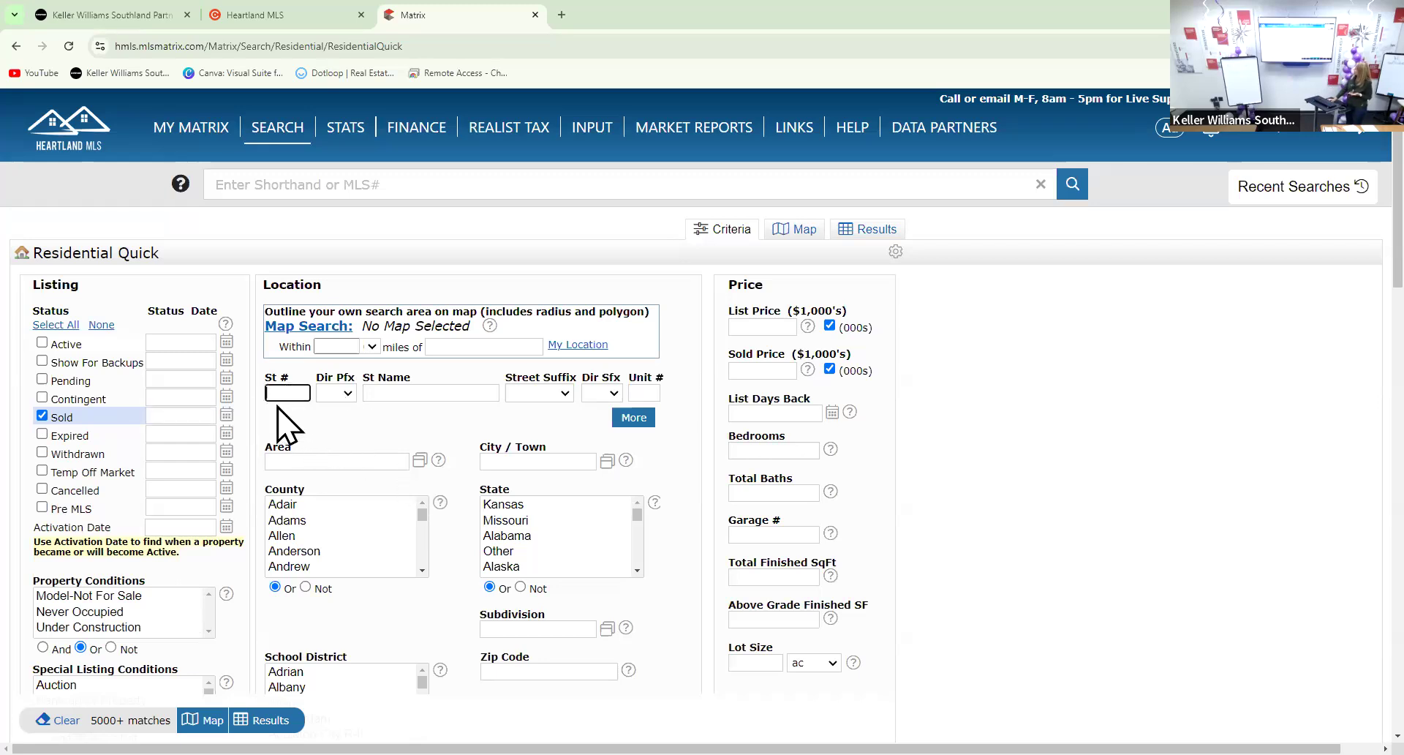
{"action": "type", "text": "111"}
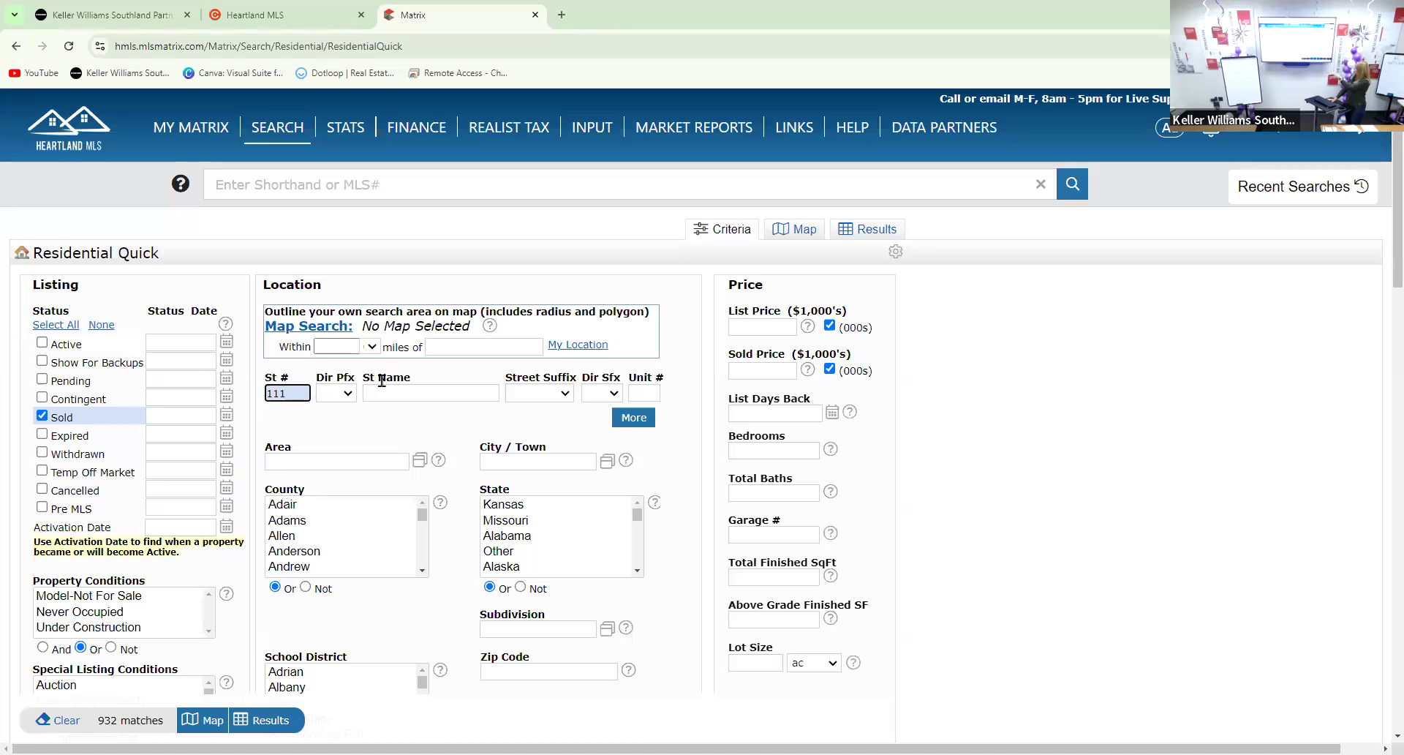
{"action": "left_click", "coordinate": [466, 393]}
{"action": "type", "text": "east"}
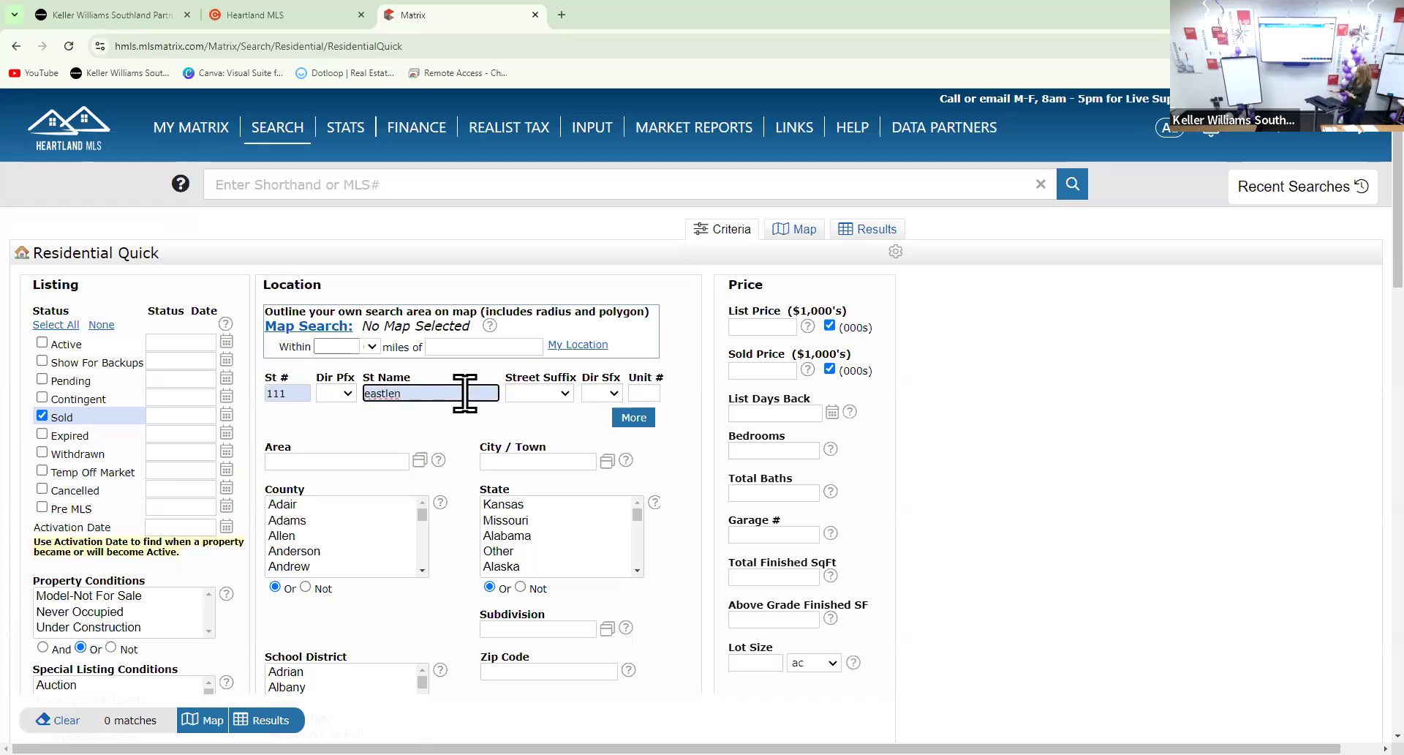
{"action": "key", "text": "BackSpace"}
{"action": "type", "text": "gle"}
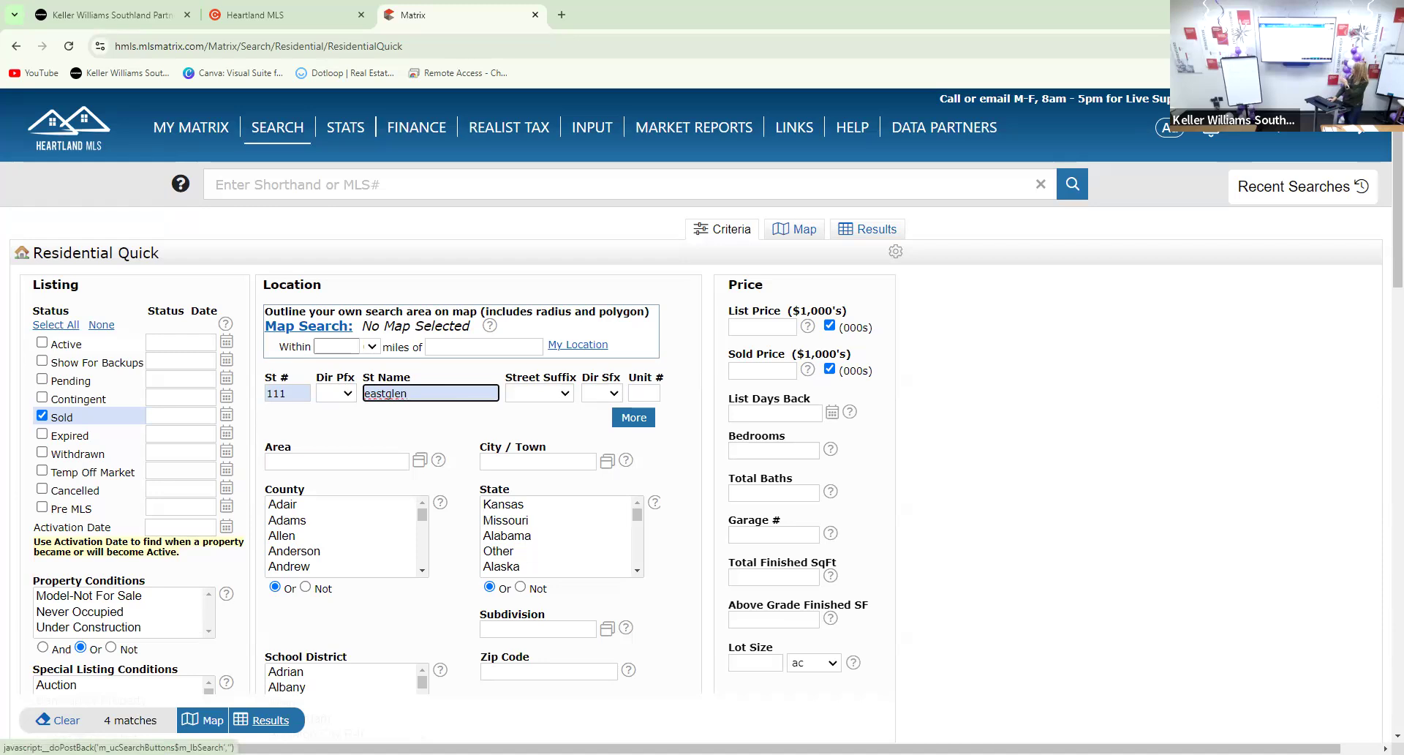
{"action": "left_click", "coordinate": [263, 724]}
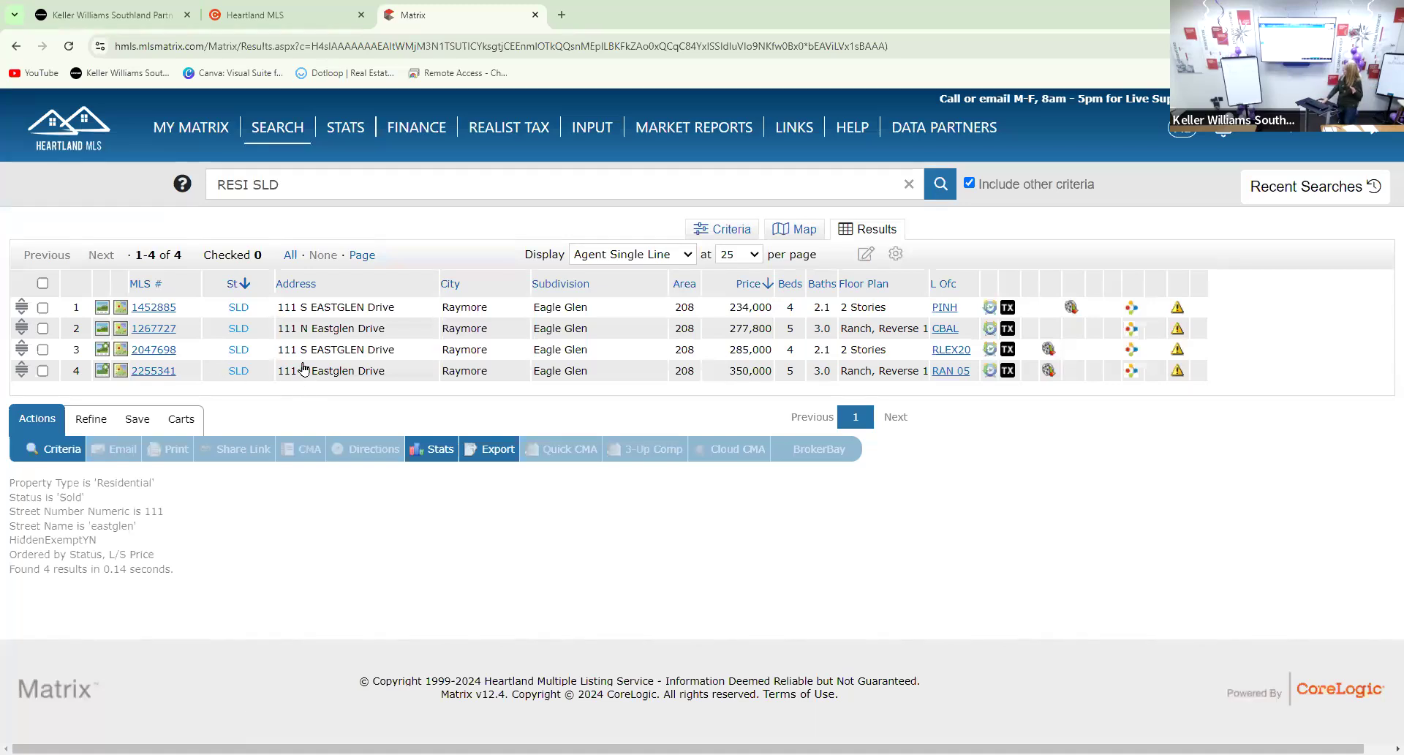
Check the $285,000 sale (MLS 2047698) and open its 360 Property View
{"action": "left_click", "coordinate": [172, 359]}
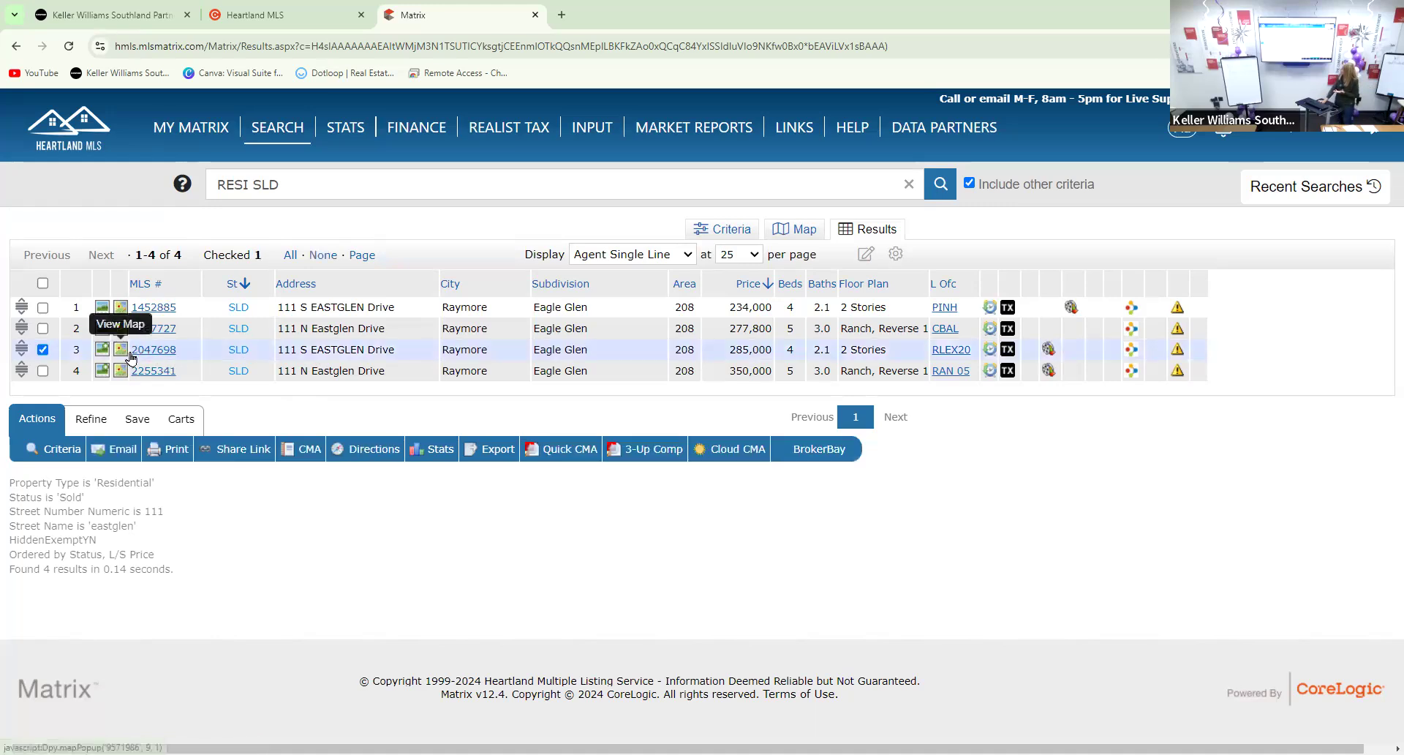
{"action": "left_click", "coordinate": [150, 349]}
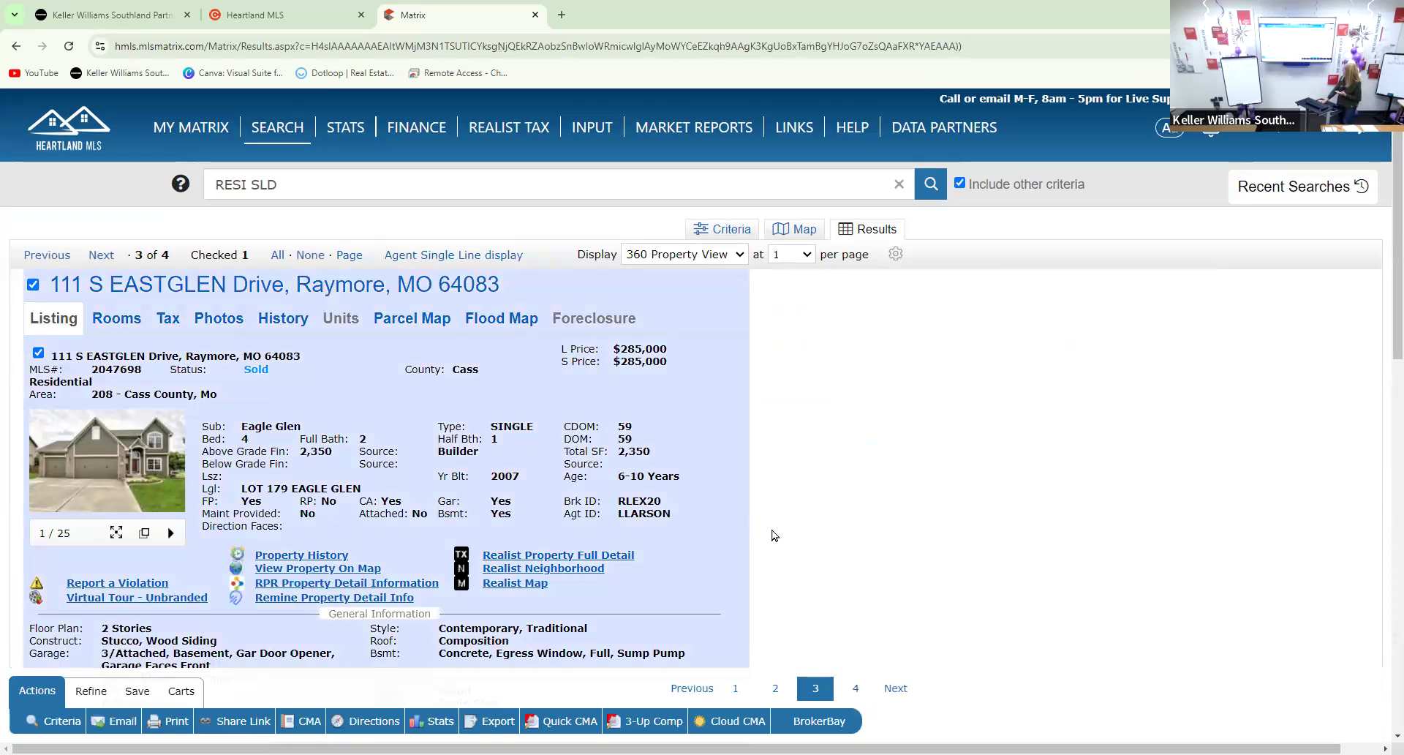
Show the History tab with the 2017 sale at $285,000 and the 2008 sale at $234,000
{"action": "scroll", "coordinate": [667, 466], "scroll_direction": "down", "scroll_amount": 1}
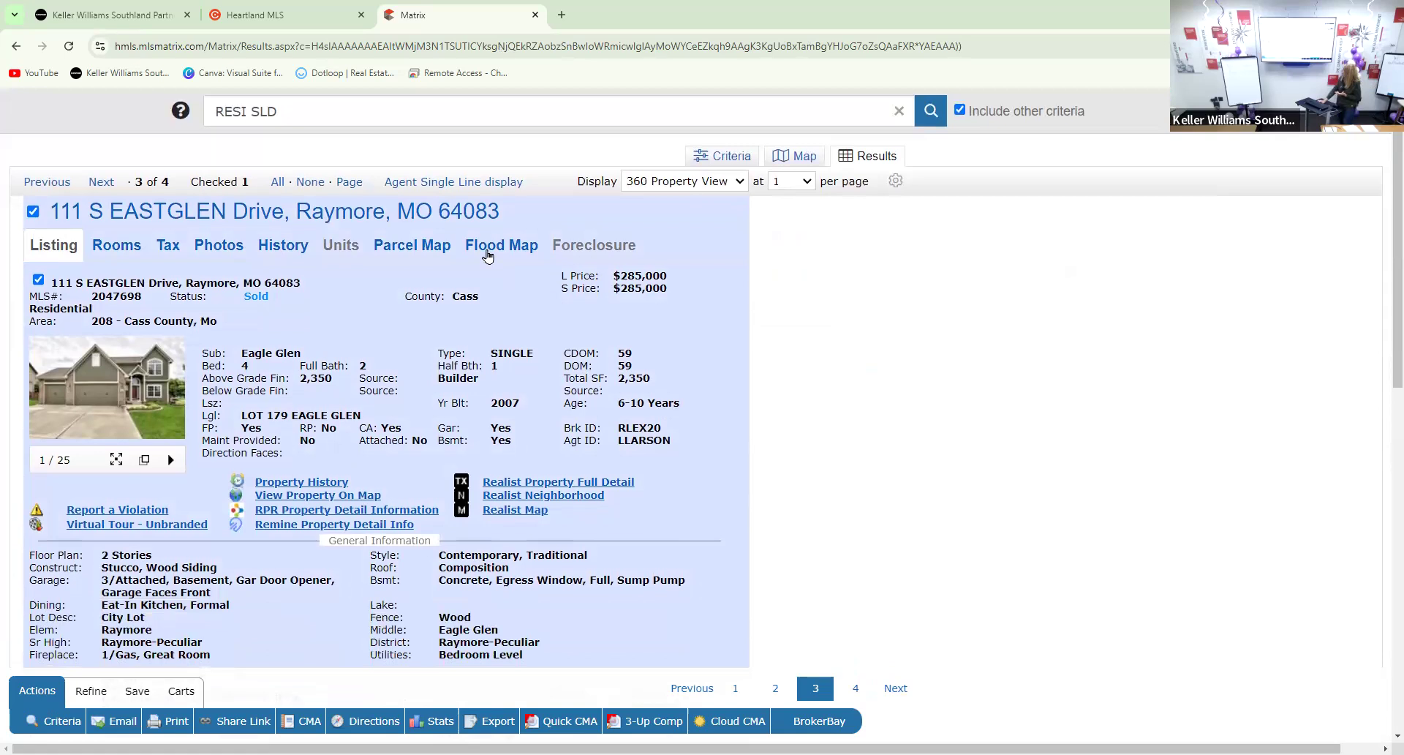
{"action": "left_click", "coordinate": [283, 249]}
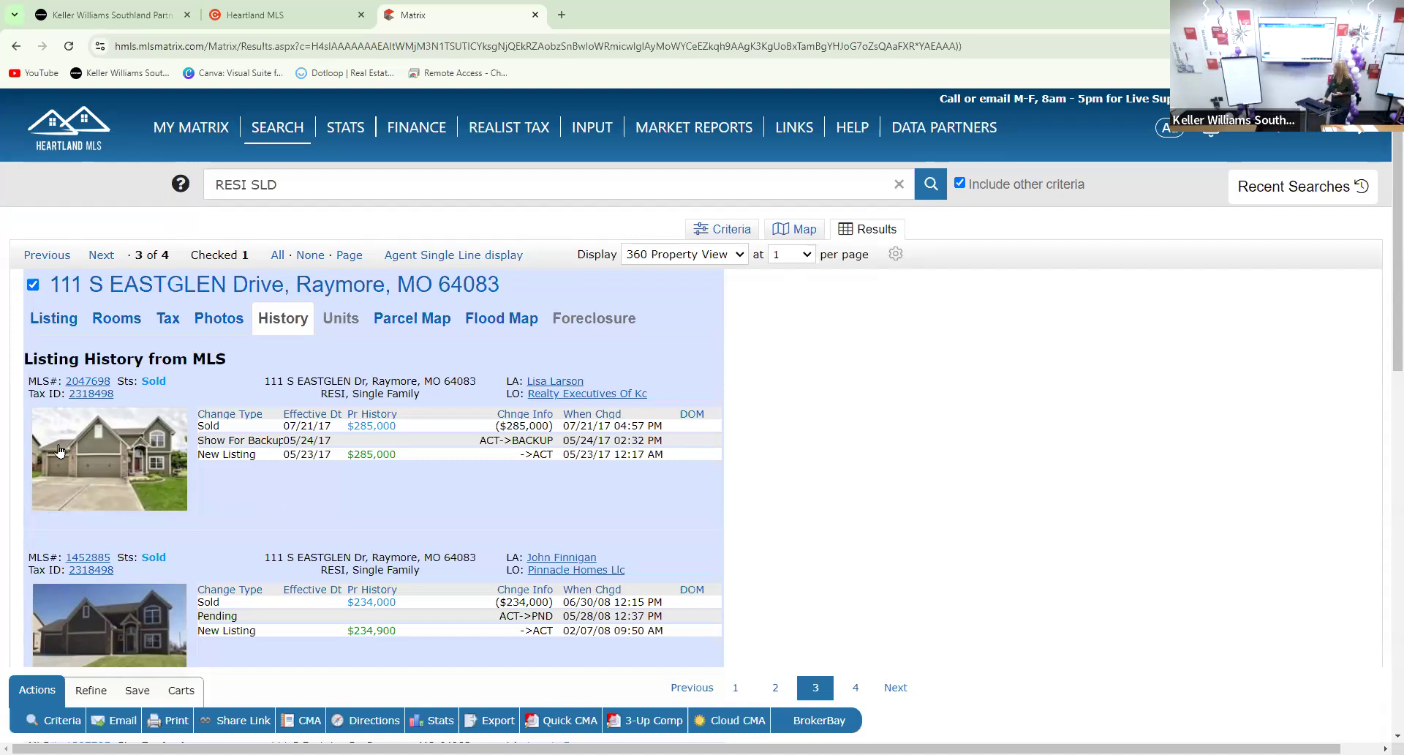
Open MLS# 2047698 from the Listing History in a new tab
{"action": "left_click", "coordinate": [82, 381]}
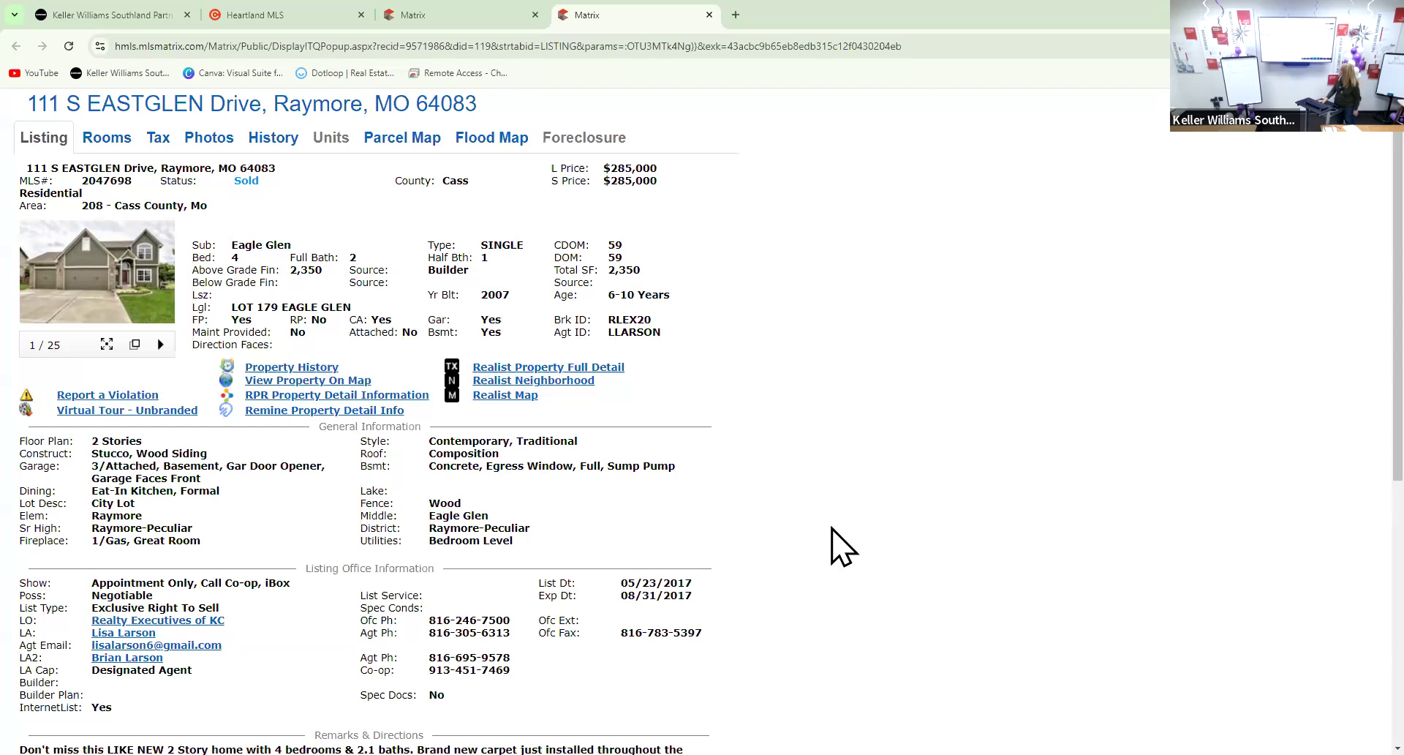
Review the 2017 listing sheet ($285,000, FHA, closed 07/21/2017), then close it
{"action": "scroll", "coordinate": [578, 443], "scroll_direction": "down", "scroll_amount": 6}
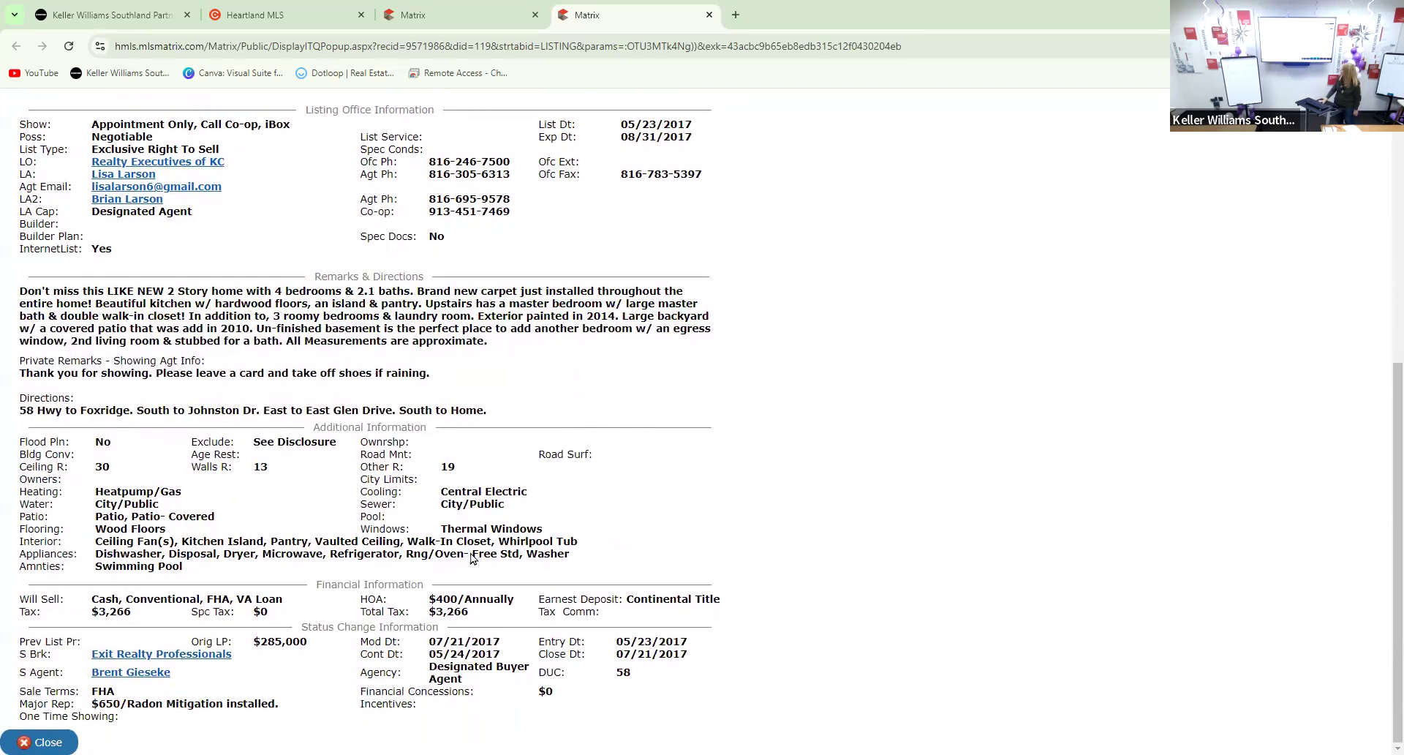
{"action": "scroll", "coordinate": [390, 623], "scroll_direction": "up", "scroll_amount": 6}
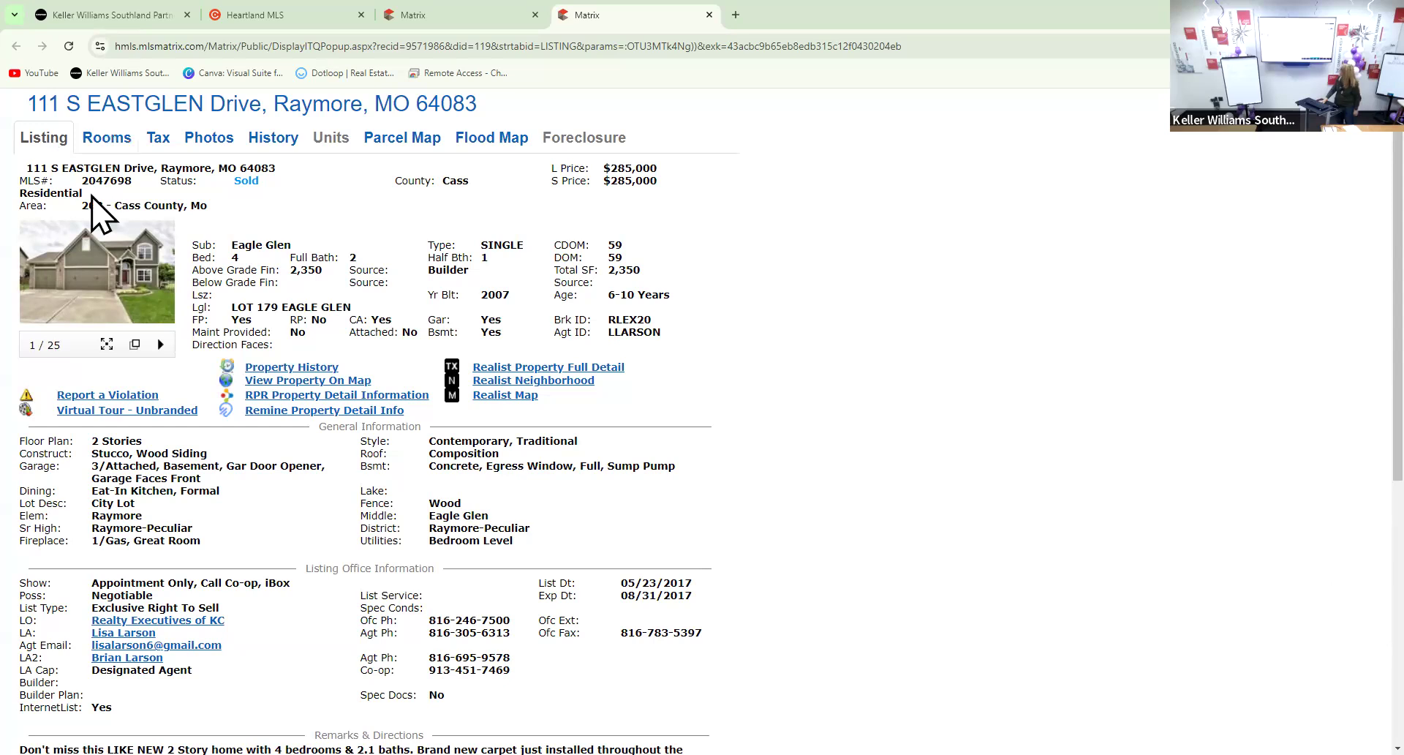
{"action": "scroll", "coordinate": [110, 214], "scroll_direction": "down", "scroll_amount": 6}
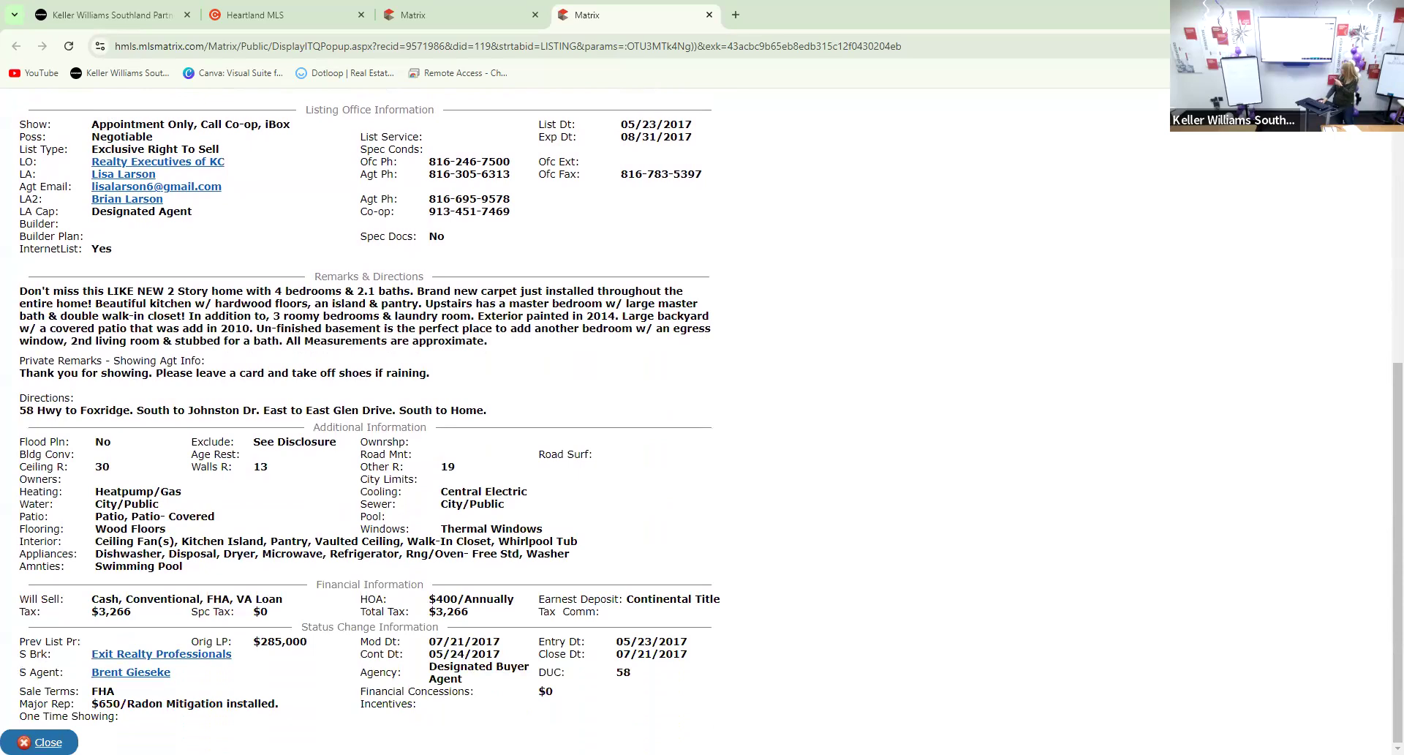
{"action": "left_click", "coordinate": [49, 742]}
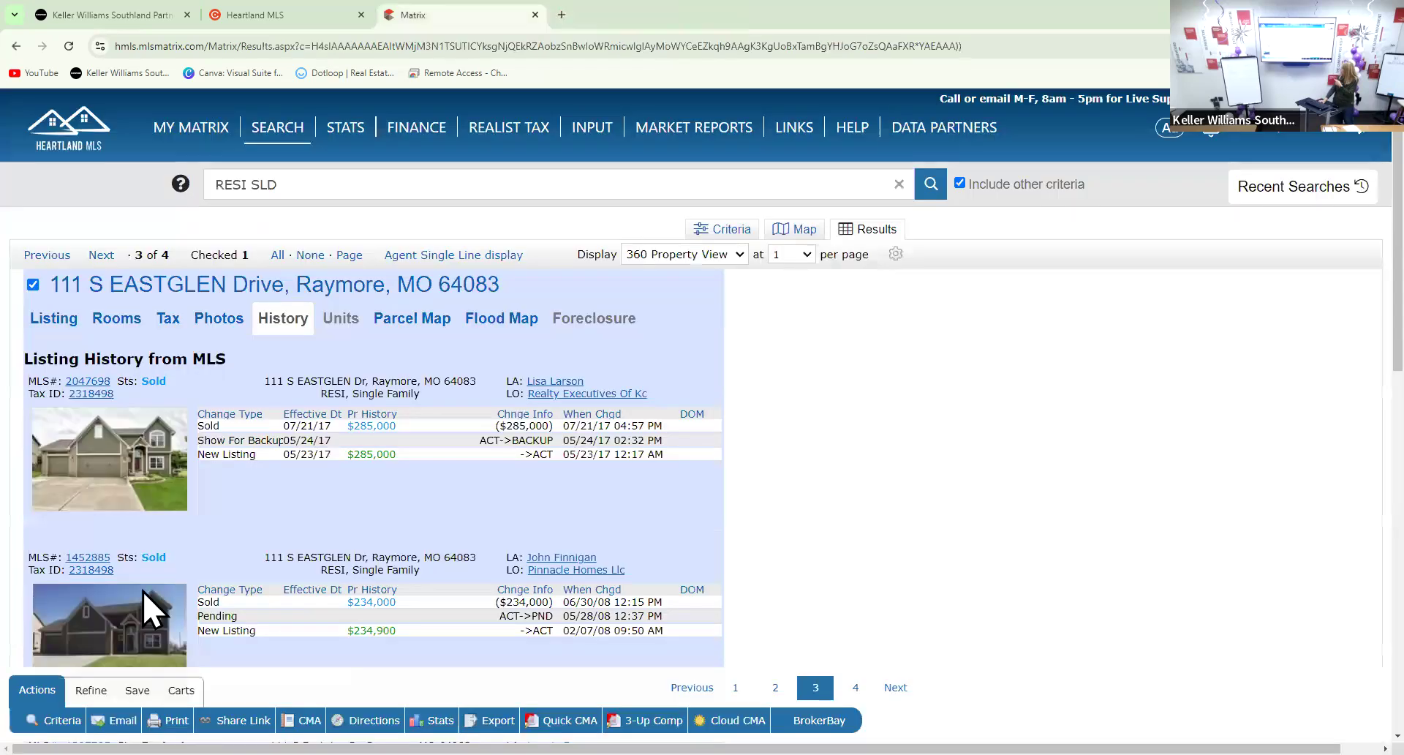
Step back to record 2 of 4, return to record 3 of 4, and scroll to its financial details
{"action": "left_click", "coordinate": [49, 255]}
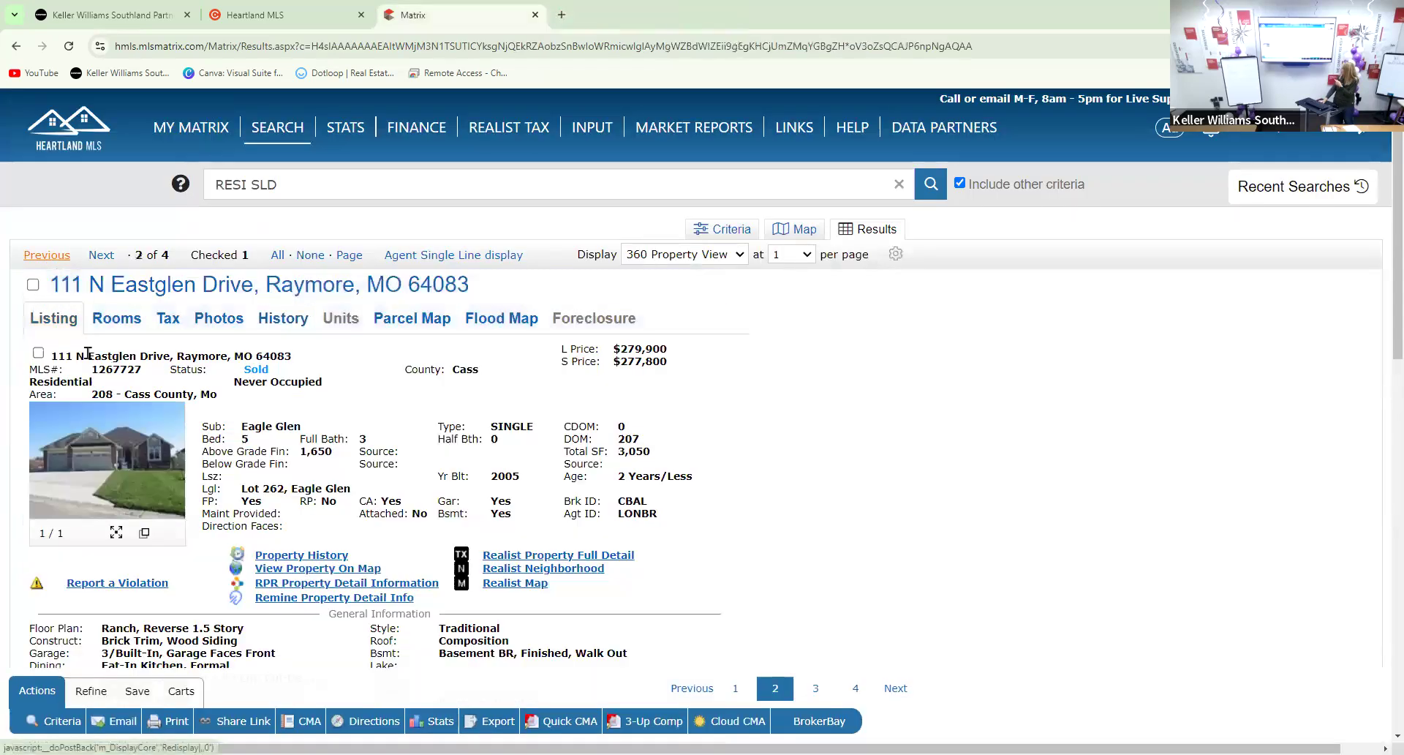
{"action": "left_click", "coordinate": [102, 255]}
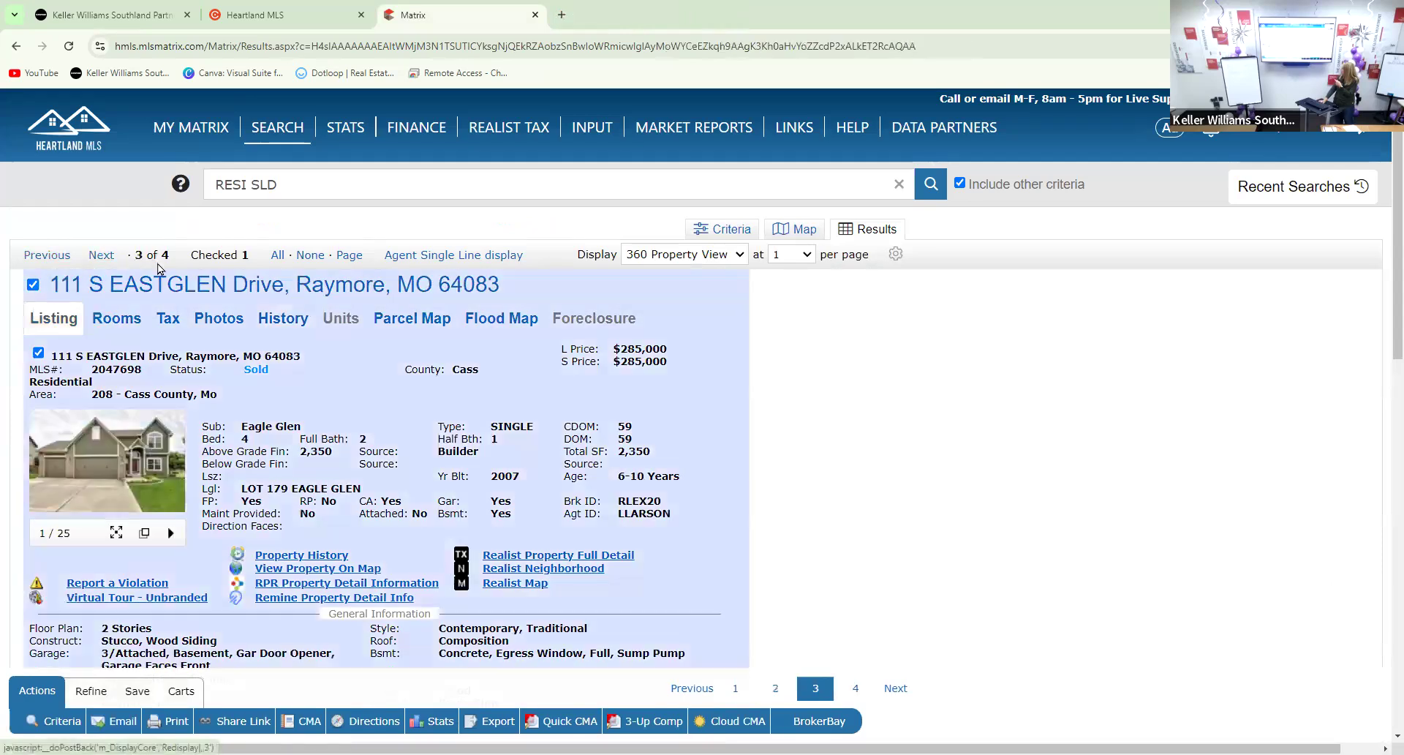
{"action": "scroll", "coordinate": [117, 276], "scroll_direction": "down", "scroll_amount": 10}
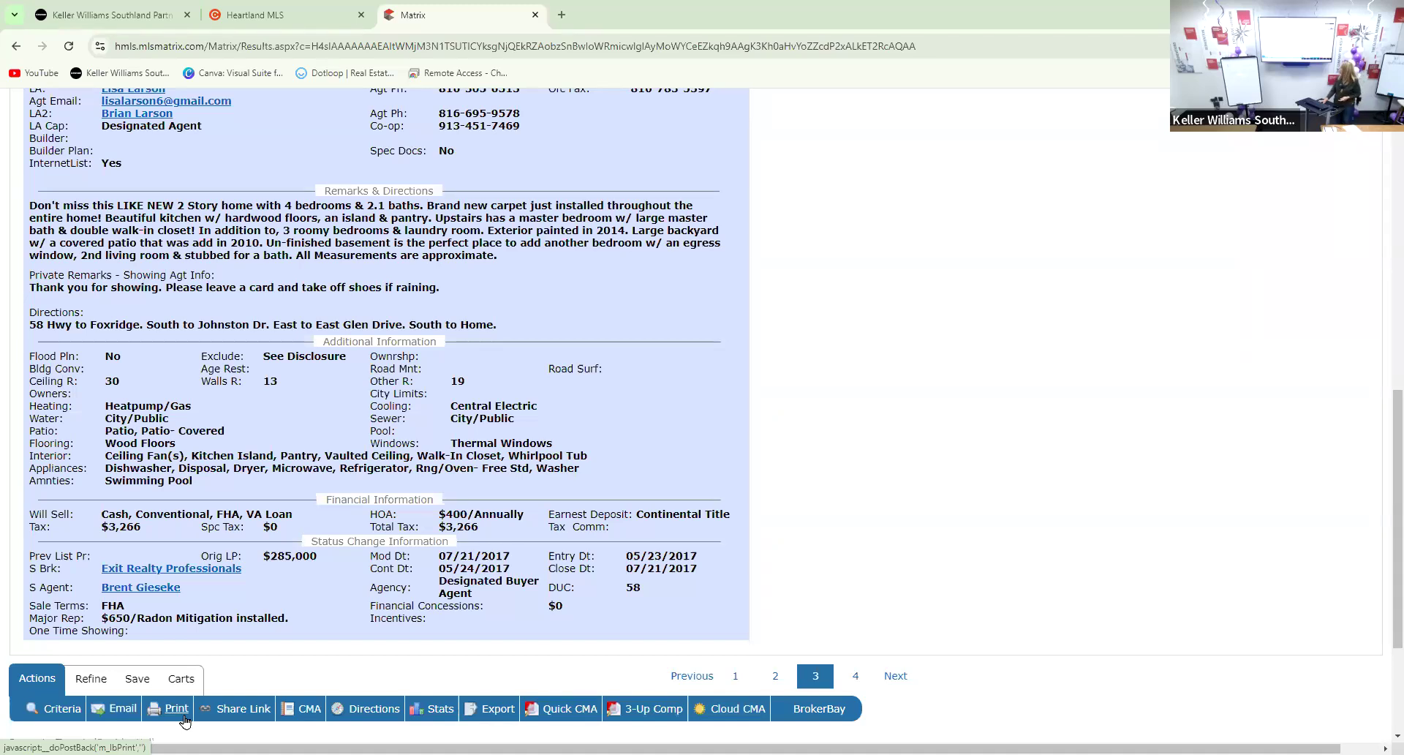
{"action": "scroll", "coordinate": [174, 710], "scroll_direction": "up", "scroll_amount": 10}
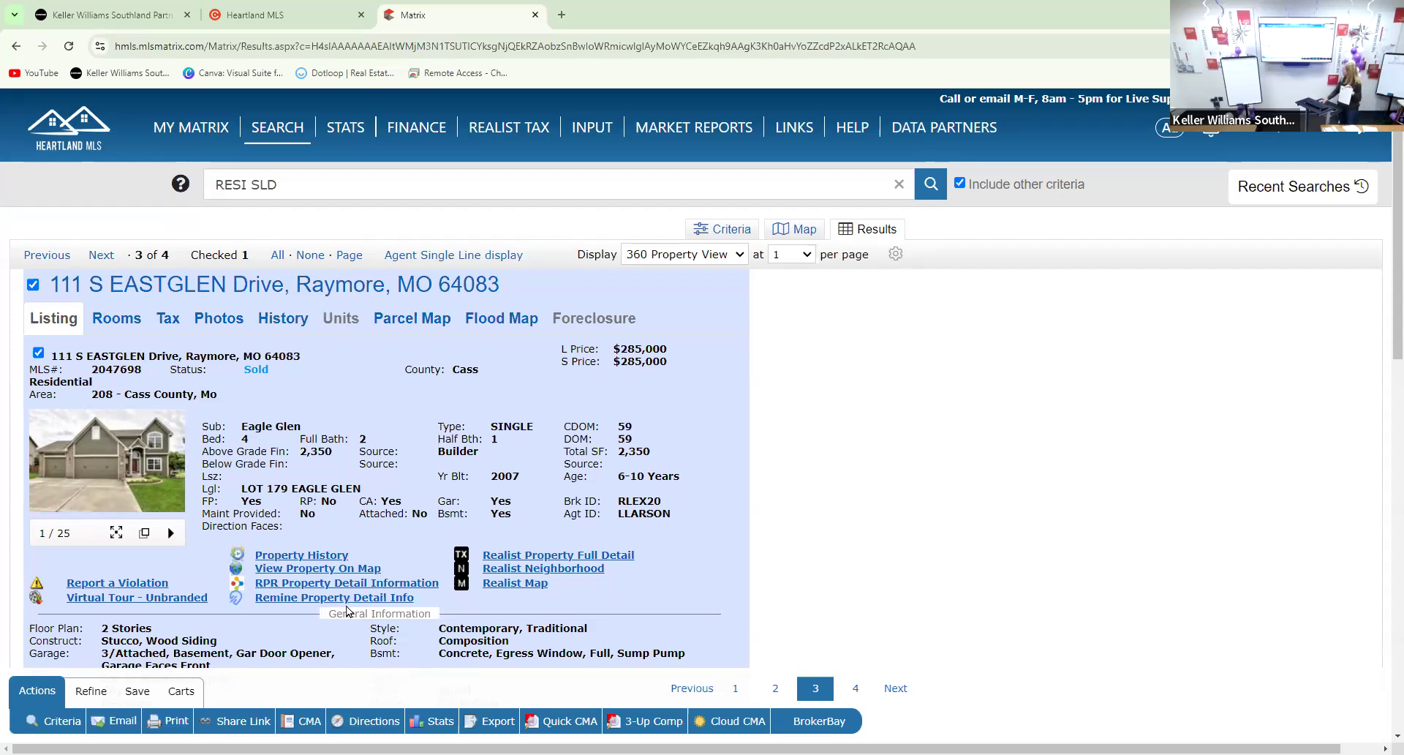
{"action": "scroll", "coordinate": [346, 612], "scroll_direction": "down", "scroll_amount": 10}
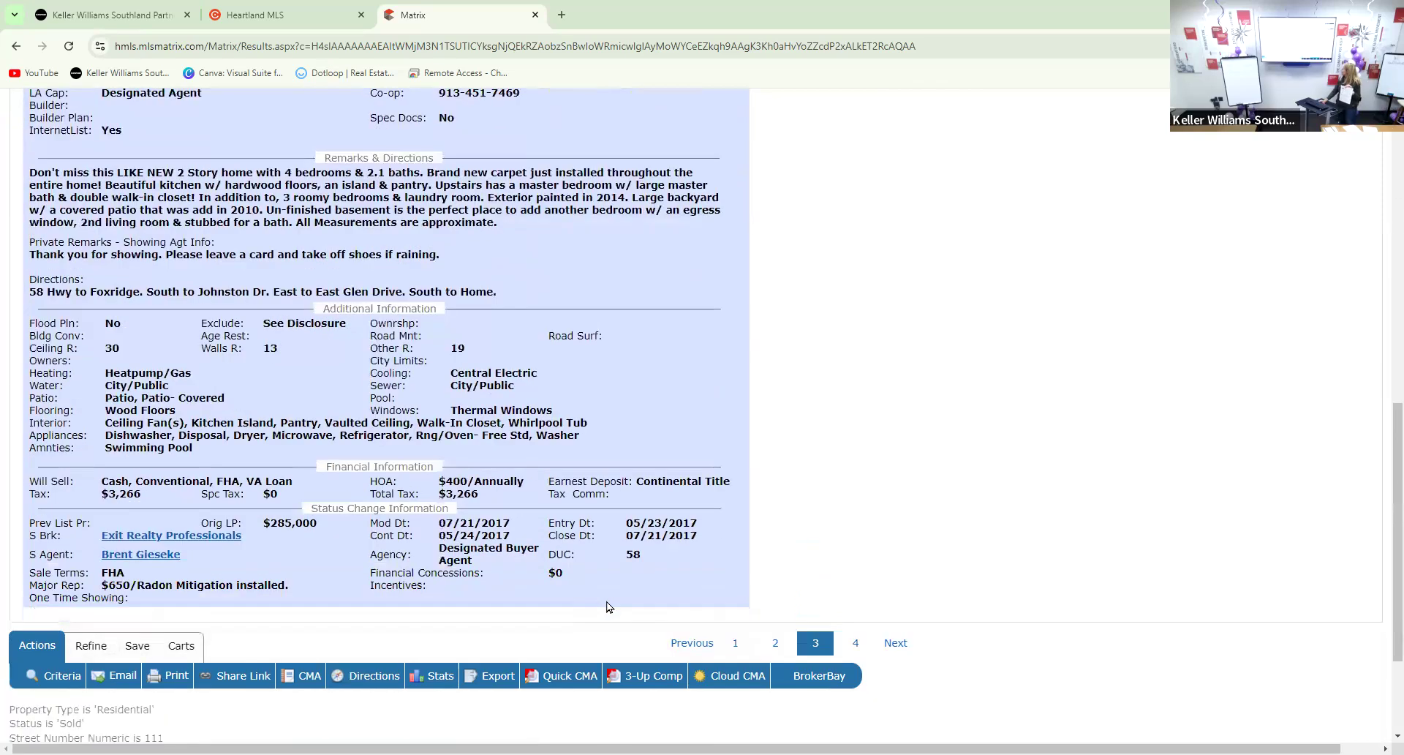
{"action": "scroll", "coordinate": [607, 607], "scroll_direction": "down", "scroll_amount": 3}
{"action": "triple_click", "coordinate": [728, 459]}
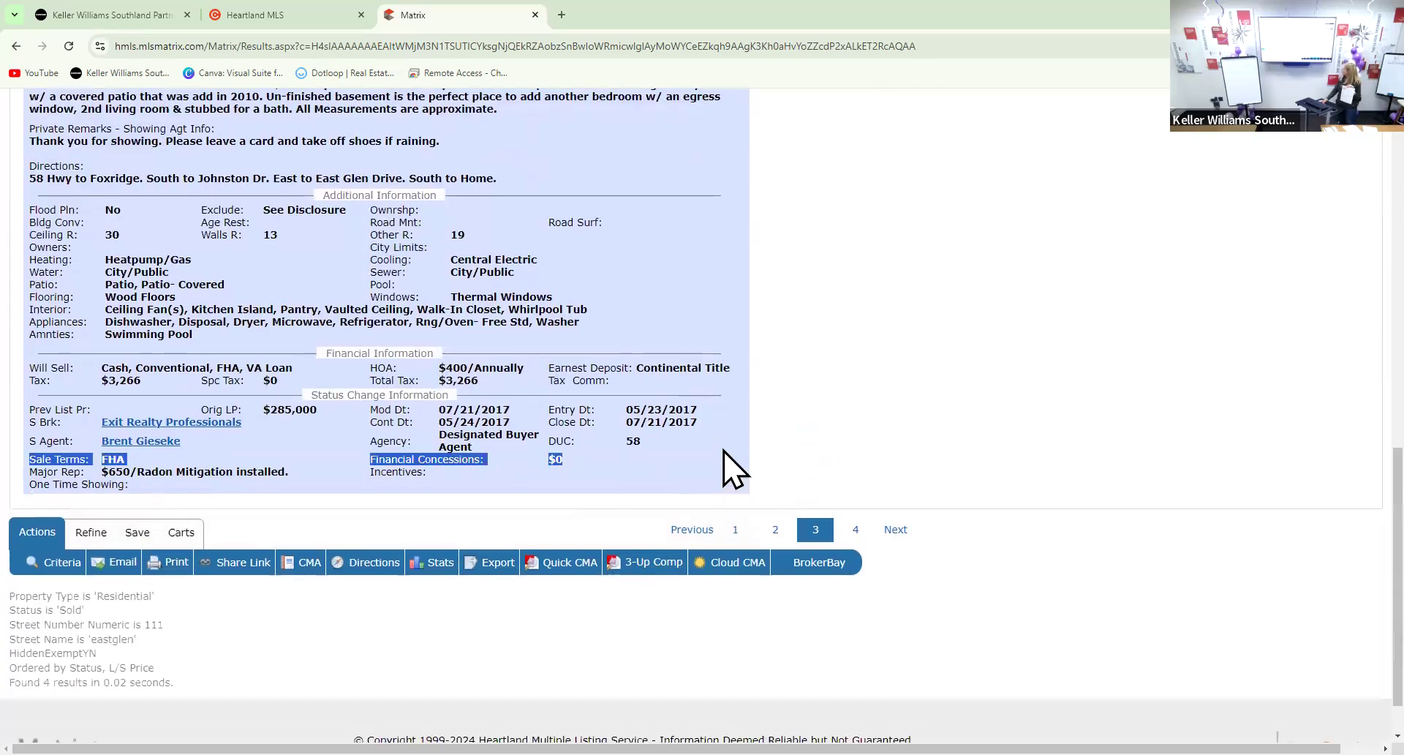
{"action": "left_click", "coordinate": [668, 442]}
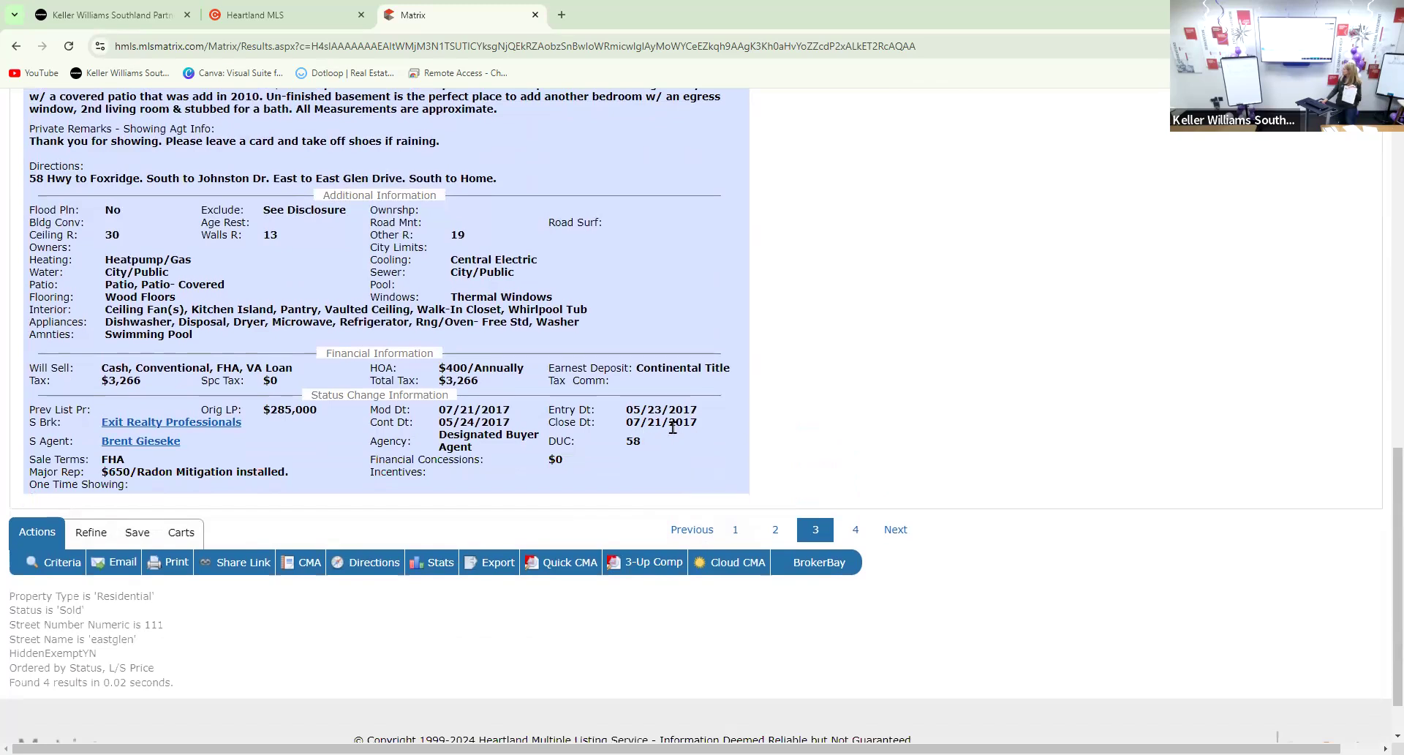
{"action": "scroll", "coordinate": [673, 427], "scroll_direction": "up", "scroll_amount": 10}
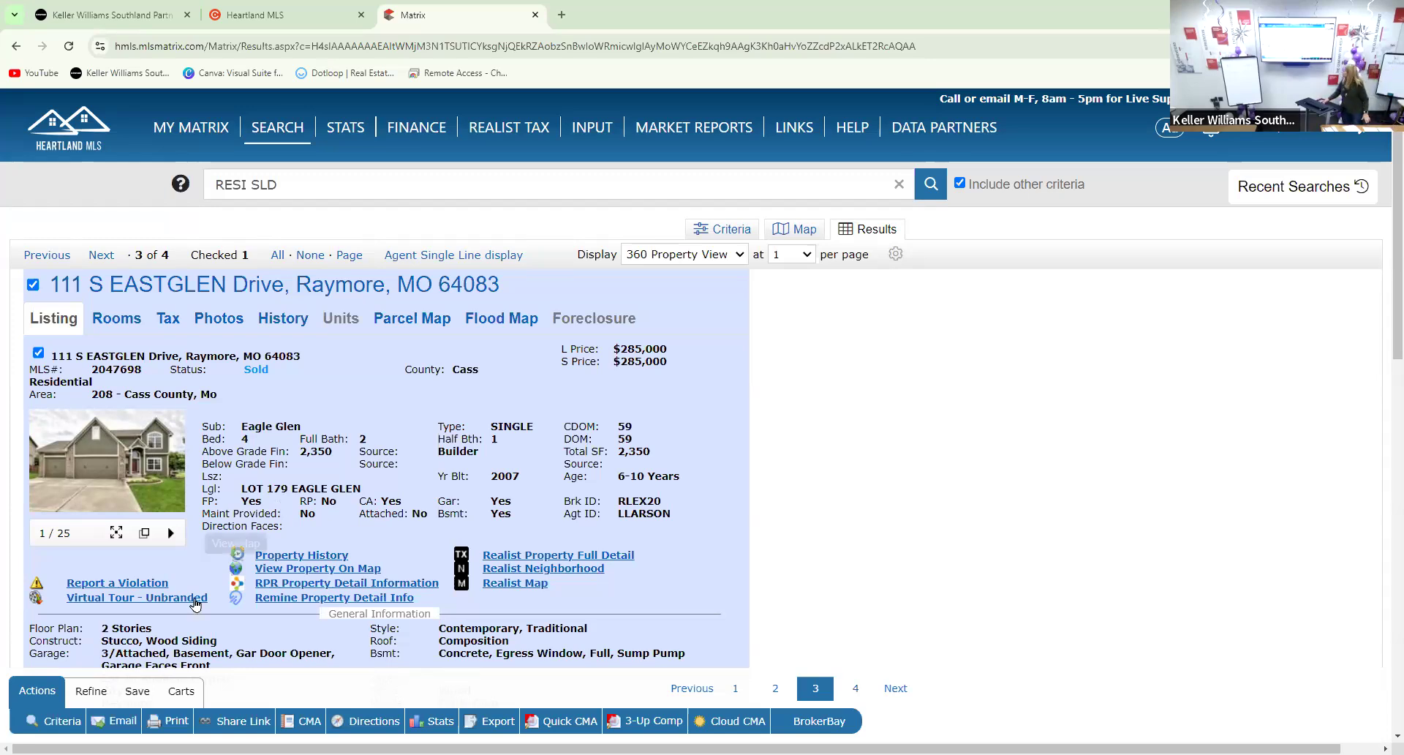
{"action": "scroll", "coordinate": [130, 618], "scroll_direction": "down", "scroll_amount": 1}
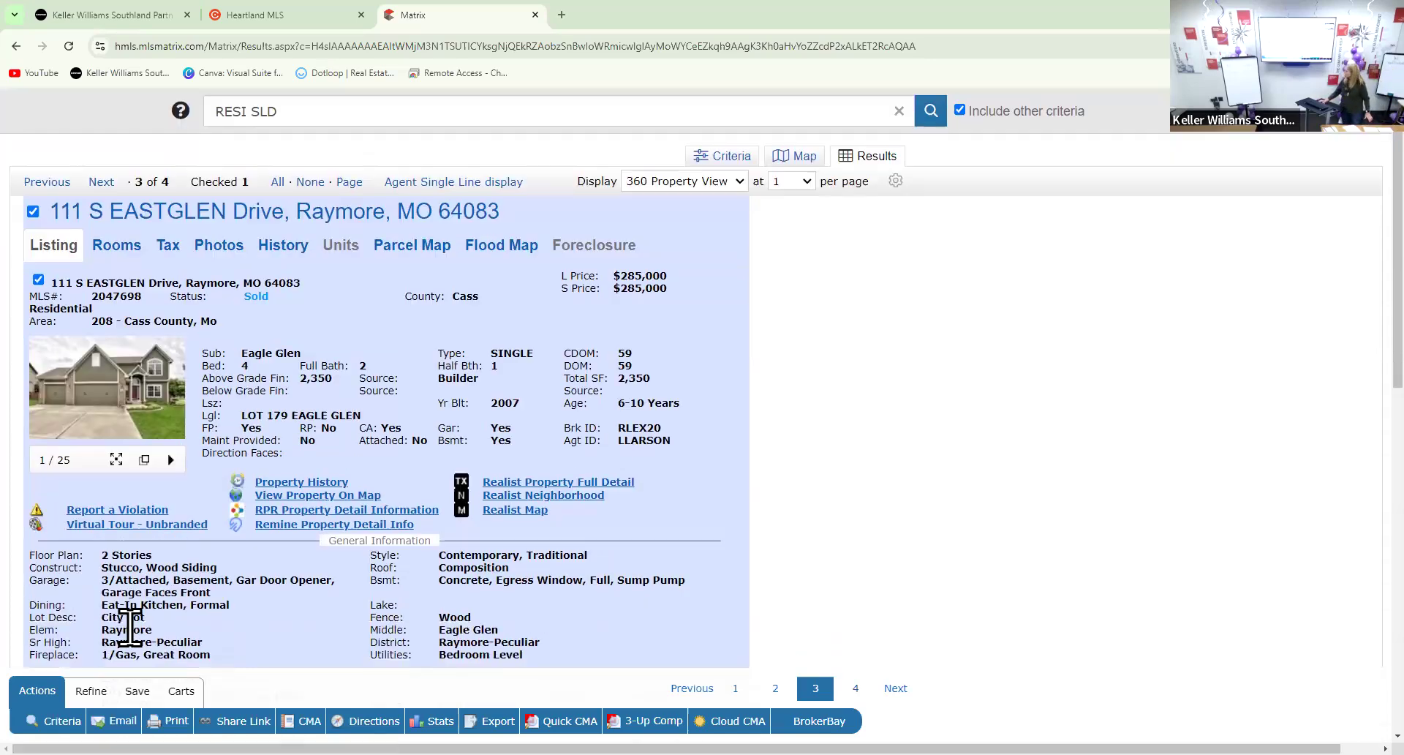
{"action": "scroll", "coordinate": [133, 617], "scroll_direction": "down", "scroll_amount": 1}
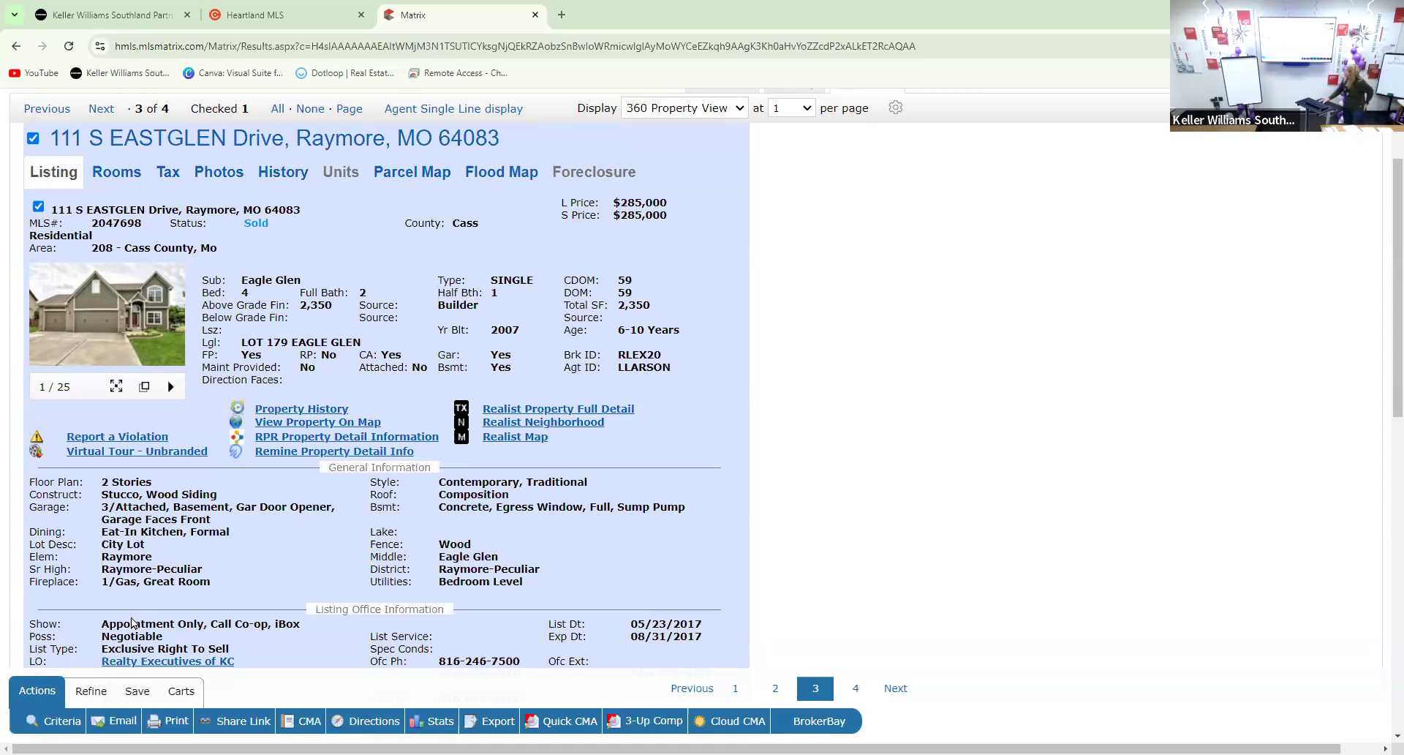
{"action": "scroll", "coordinate": [219, 621], "scroll_direction": "down", "scroll_amount": 2}
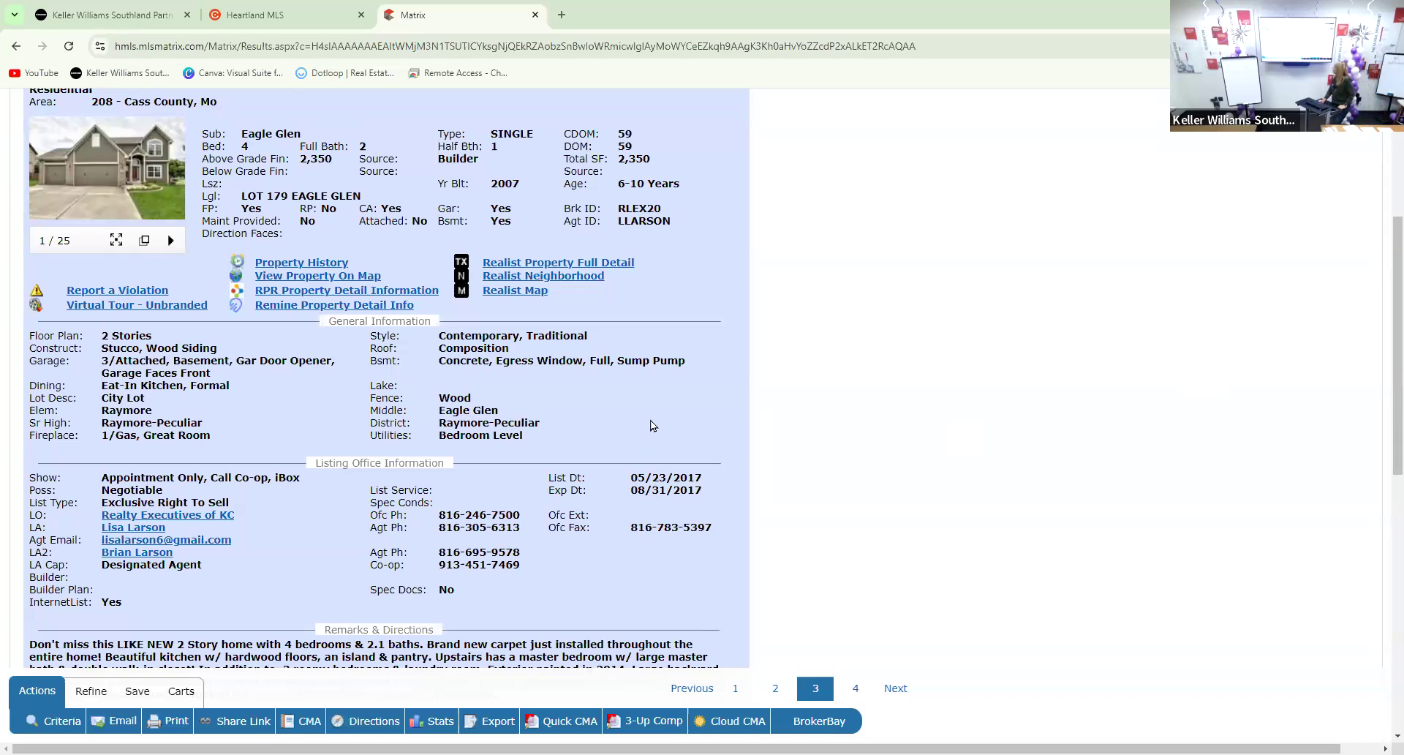
{"action": "scroll", "coordinate": [855, 407], "scroll_direction": "up", "scroll_amount": 3}
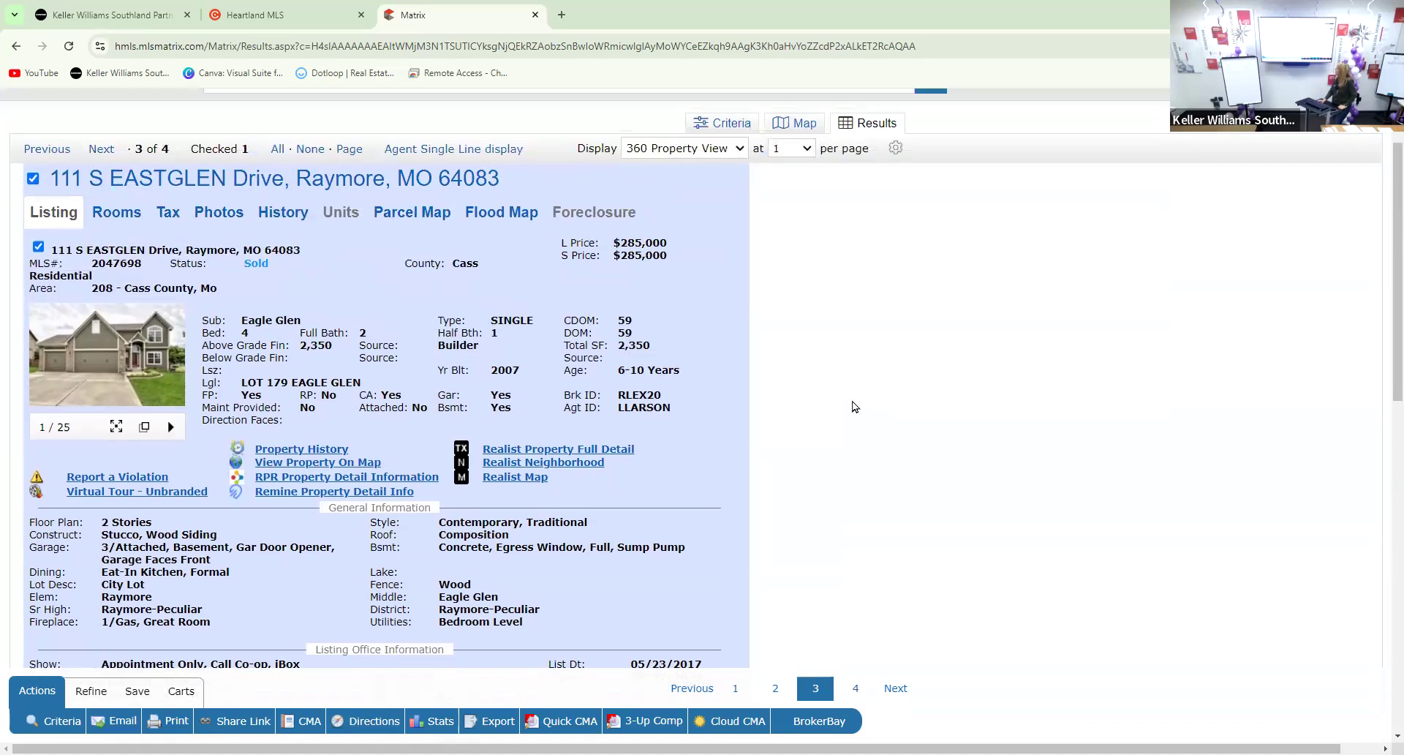
{"action": "scroll", "coordinate": [855, 407], "scroll_direction": "up", "scroll_amount": 2}
{"action": "scroll", "coordinate": [851, 407], "scroll_direction": "down", "scroll_amount": 2}
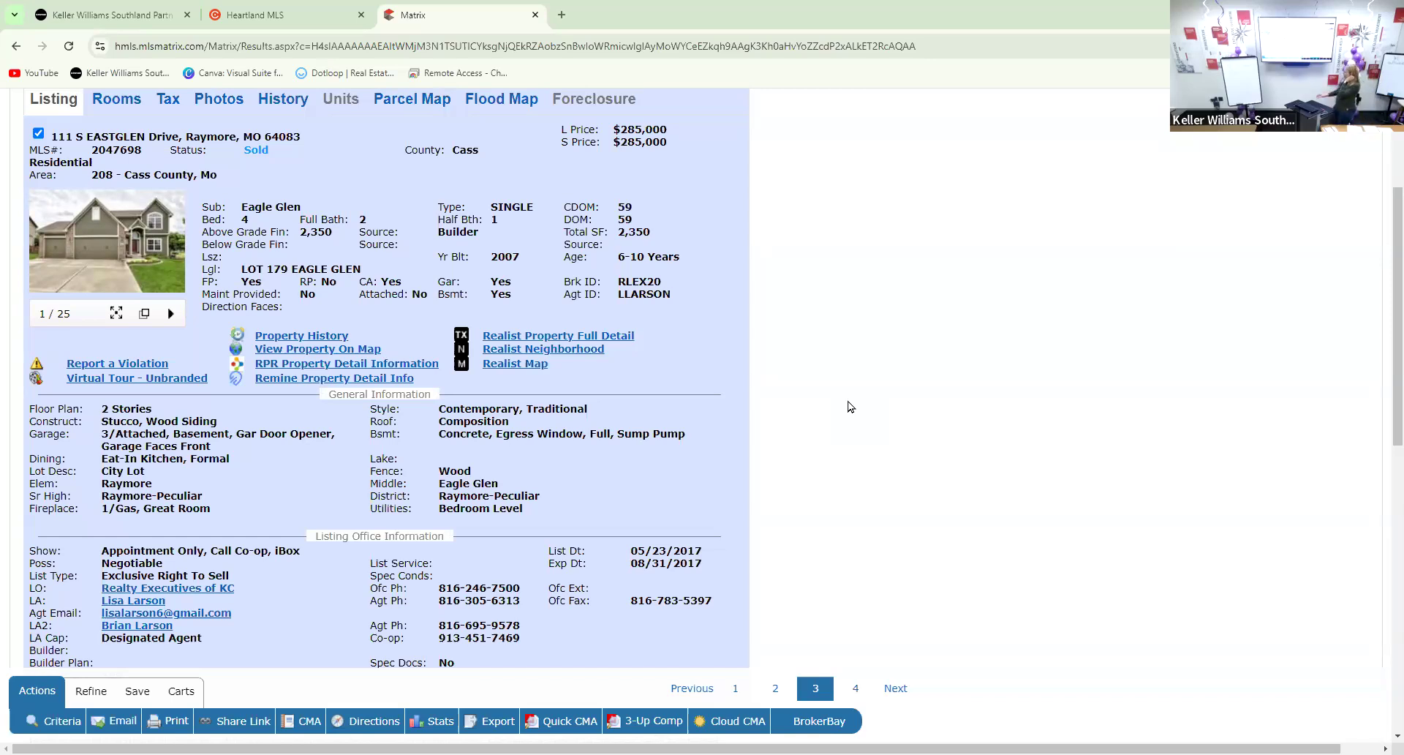
{"action": "scroll", "coordinate": [472, 399], "scroll_direction": "up", "scroll_amount": 1}
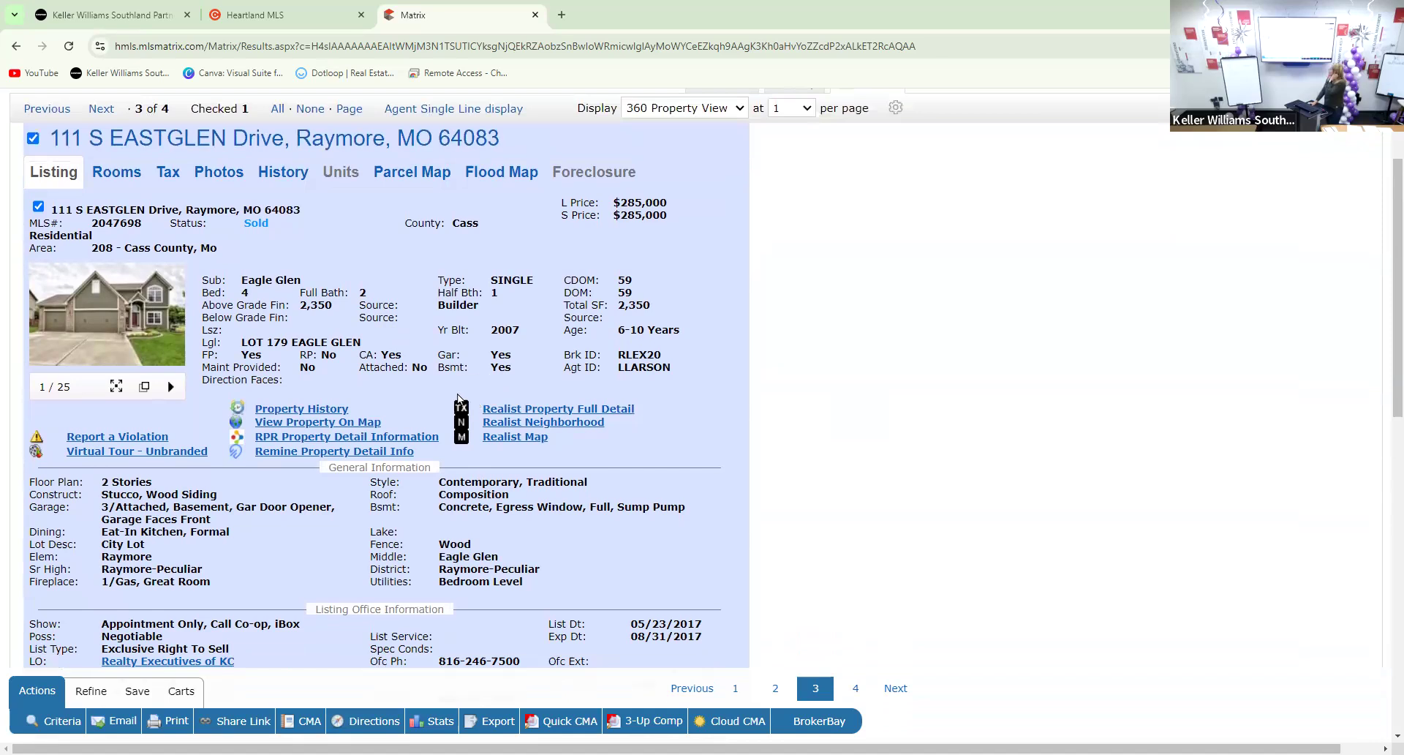
{"action": "scroll", "coordinate": [459, 398], "scroll_direction": "up", "scroll_amount": 1}
{"action": "scroll", "coordinate": [402, 316], "scroll_direction": "up", "scroll_amount": 1}
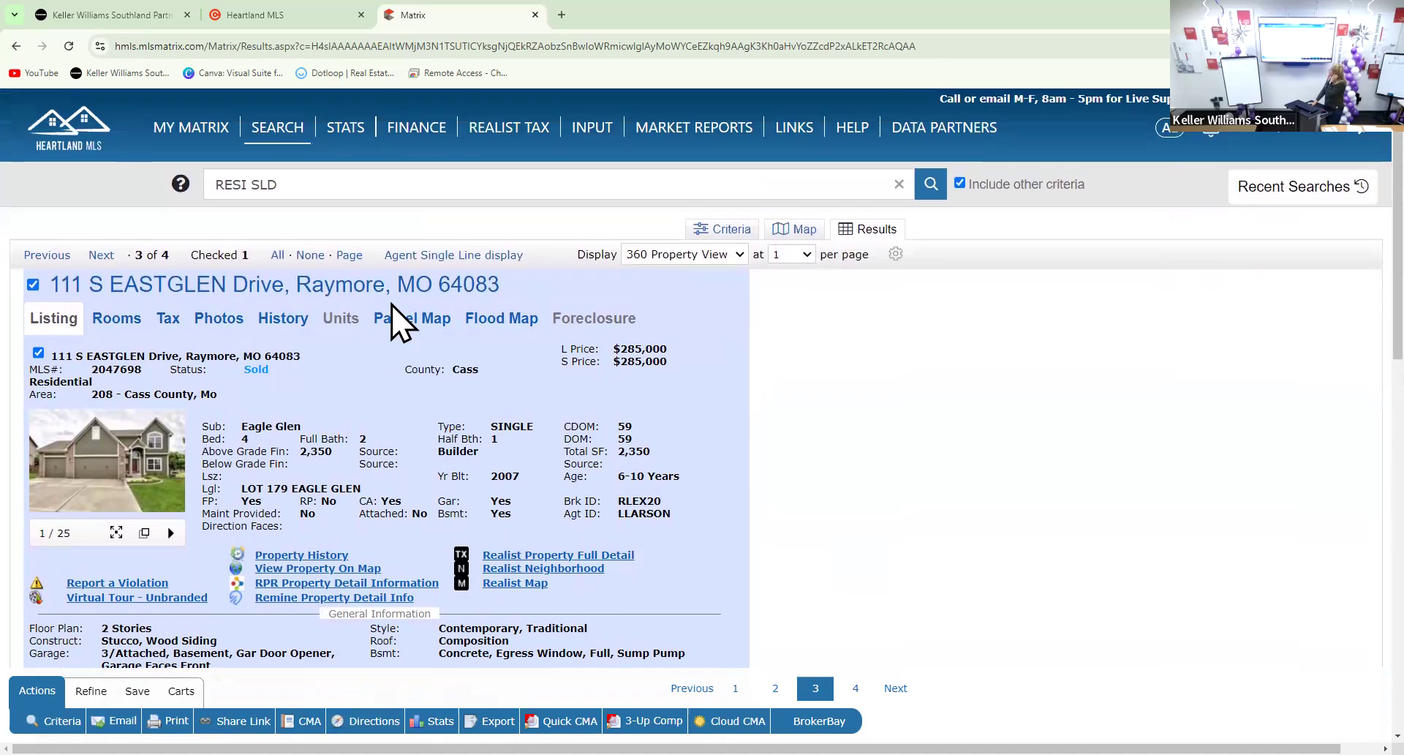
{"action": "left_click", "coordinate": [514, 126]}
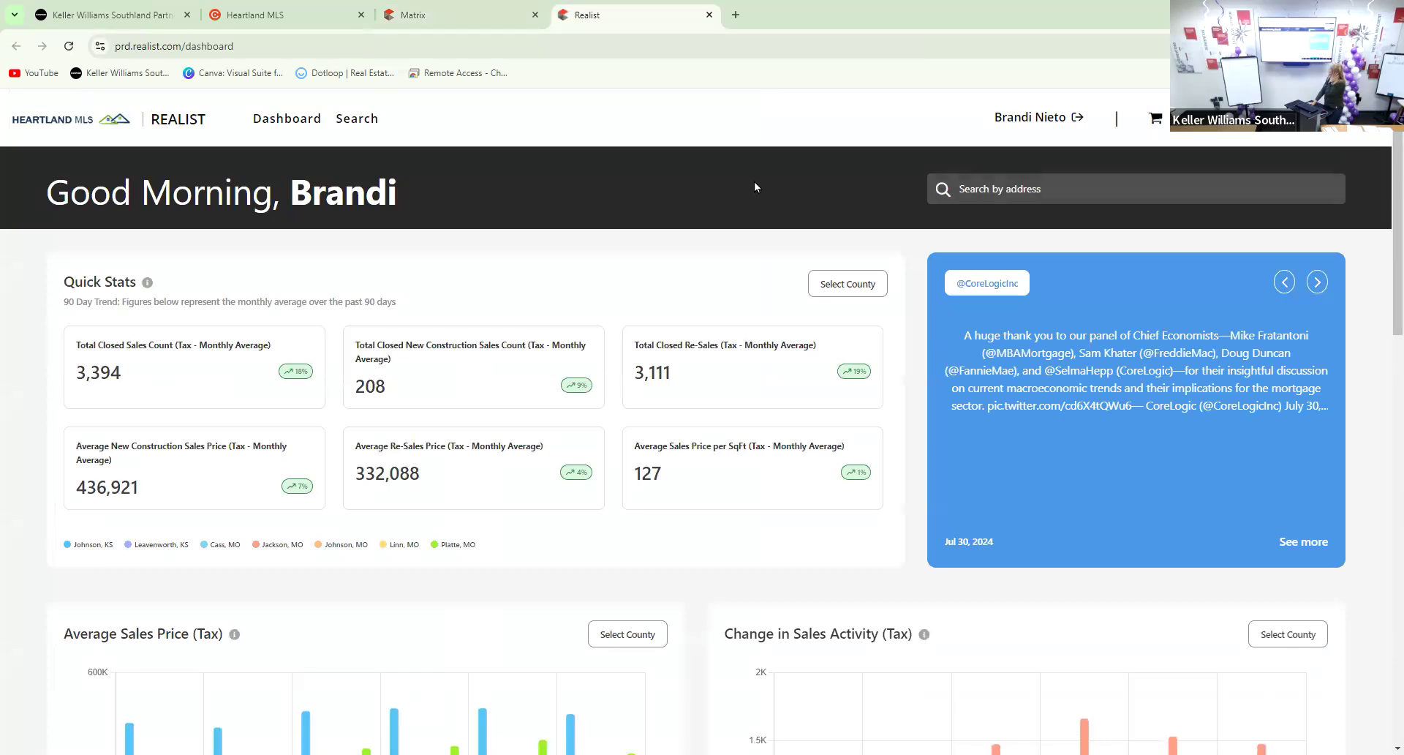
{"action": "left_click", "coordinate": [1058, 190]}
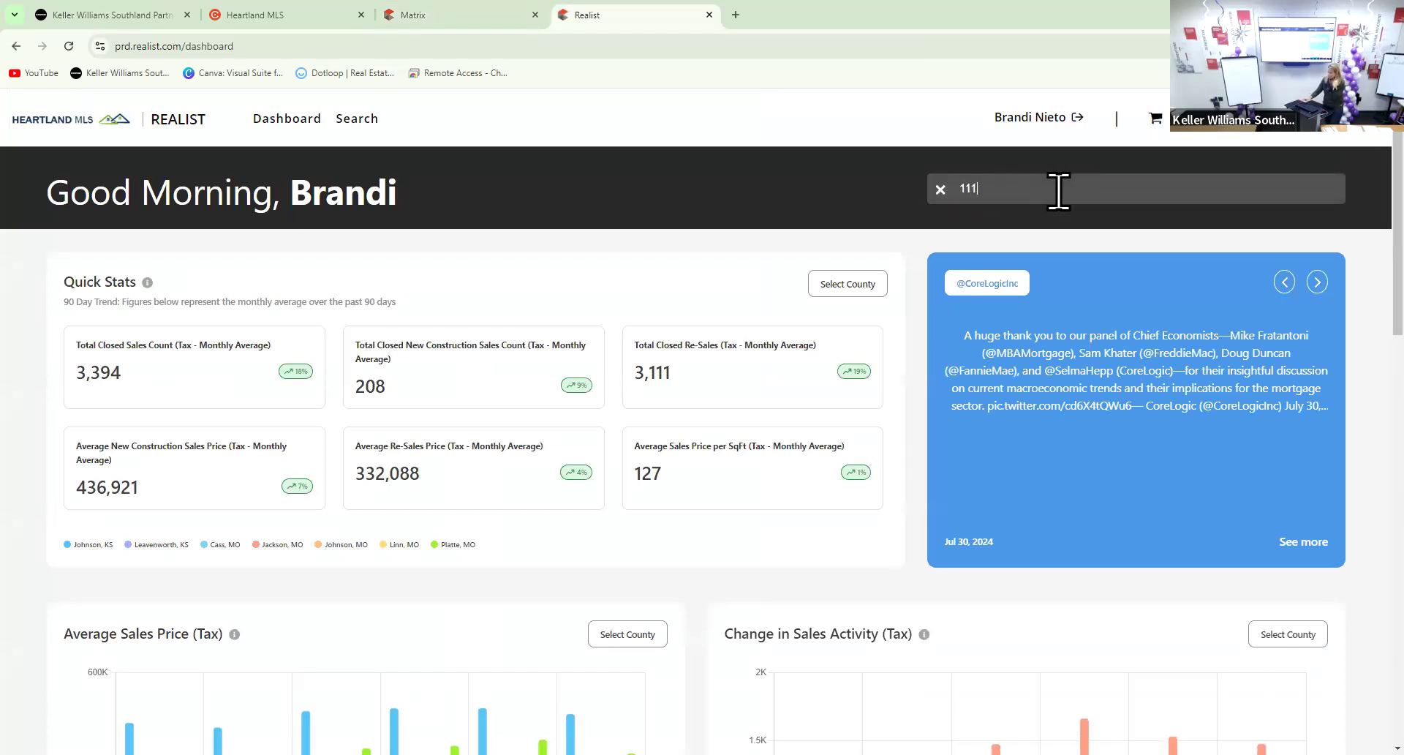
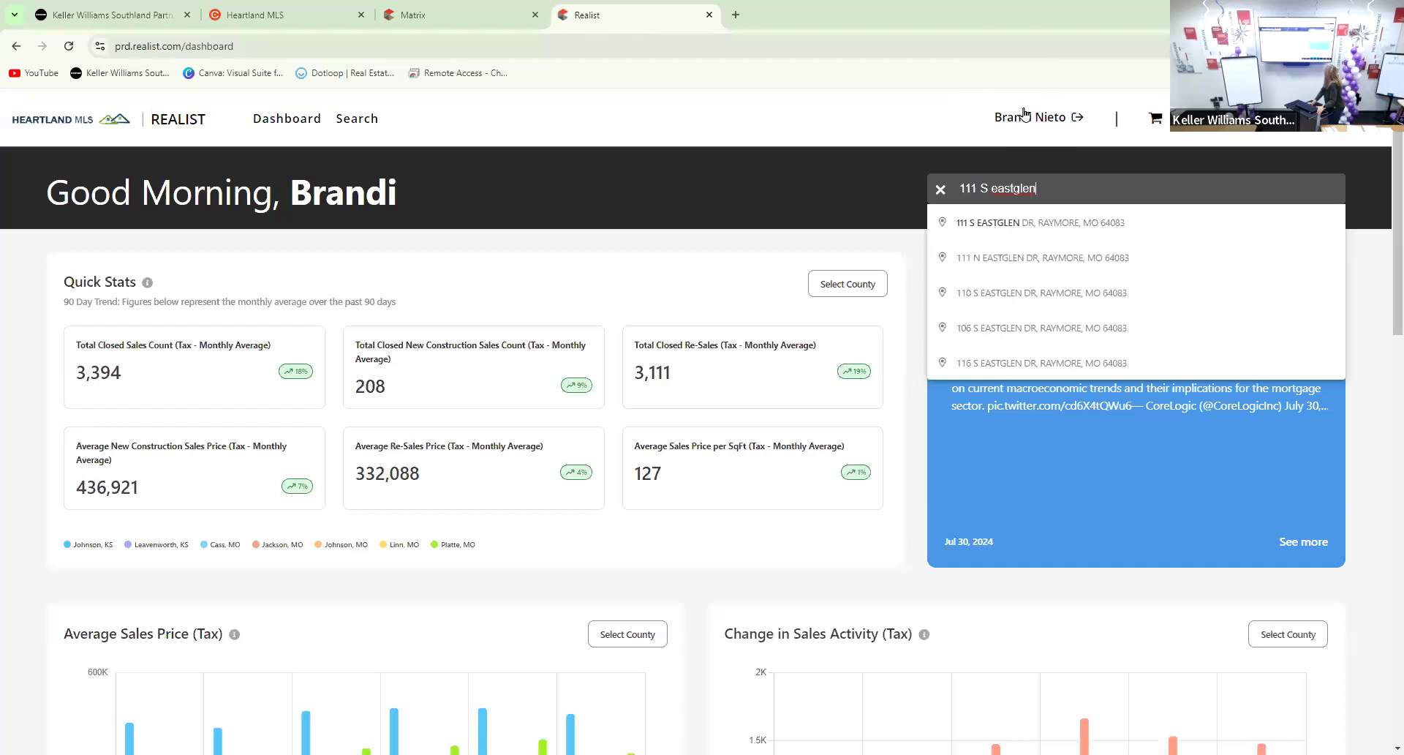
{"action": "left_click", "coordinate": [1072, 224]}
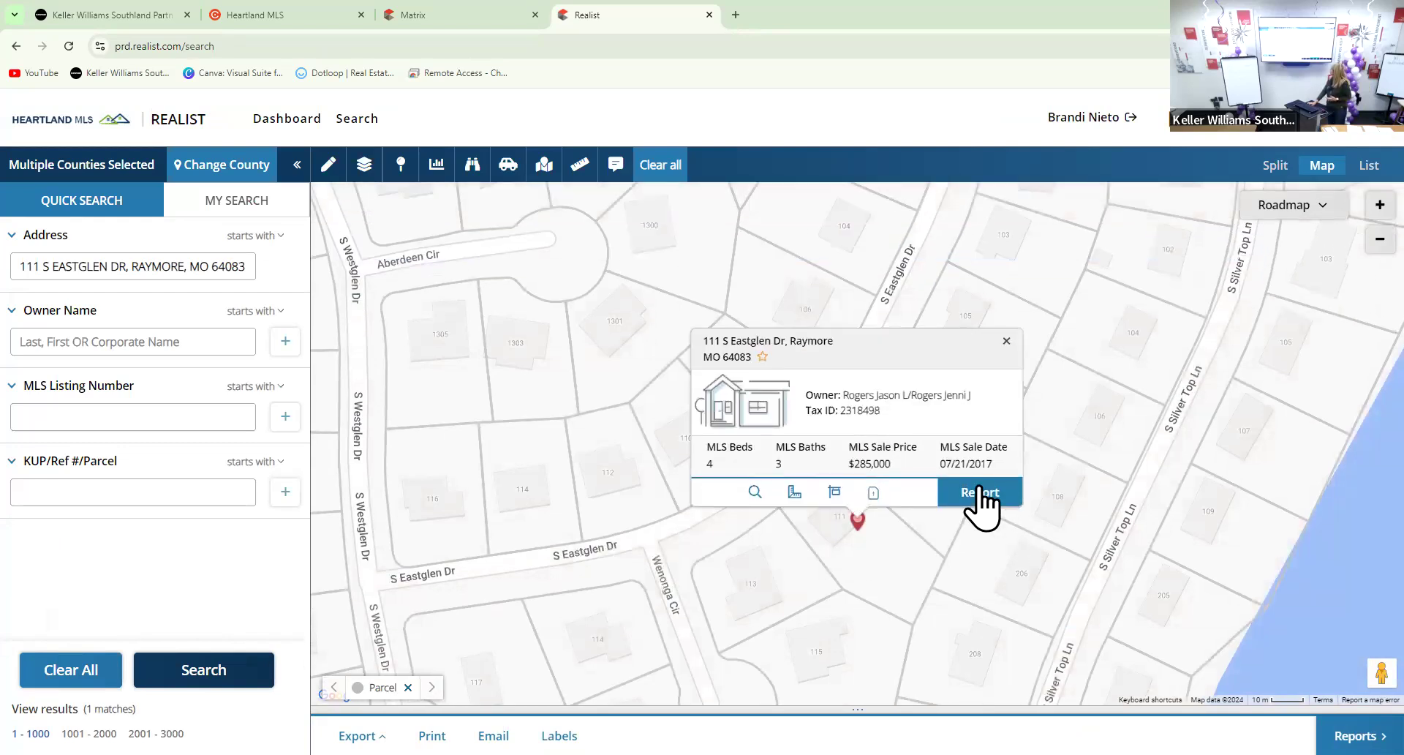
{"action": "left_click", "coordinate": [980, 491]}
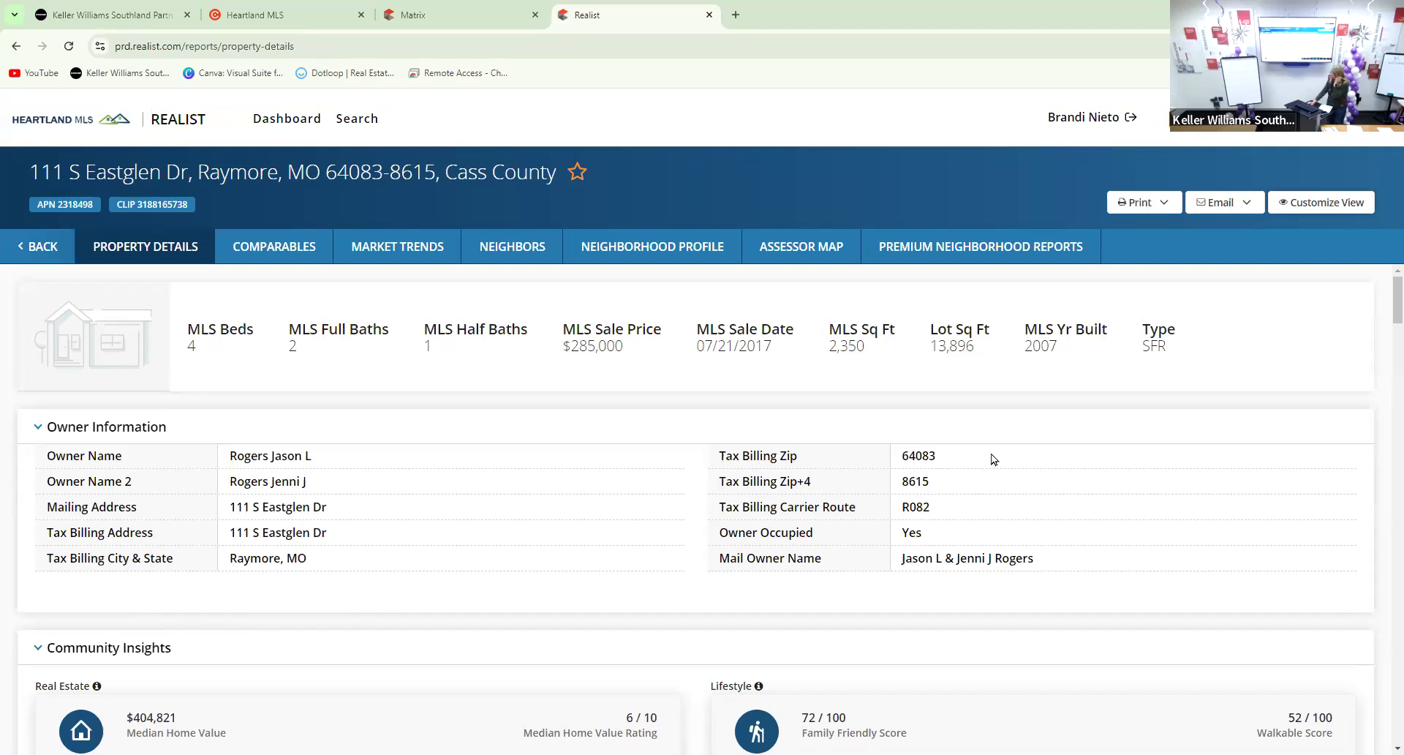
{"action": "scroll", "coordinate": [980, 468], "scroll_direction": "down", "scroll_amount": 3}
{"action": "scroll", "coordinate": [969, 465], "scroll_direction": "up", "scroll_amount": 1}
{"action": "scroll", "coordinate": [966, 468], "scroll_direction": "up", "scroll_amount": 2}
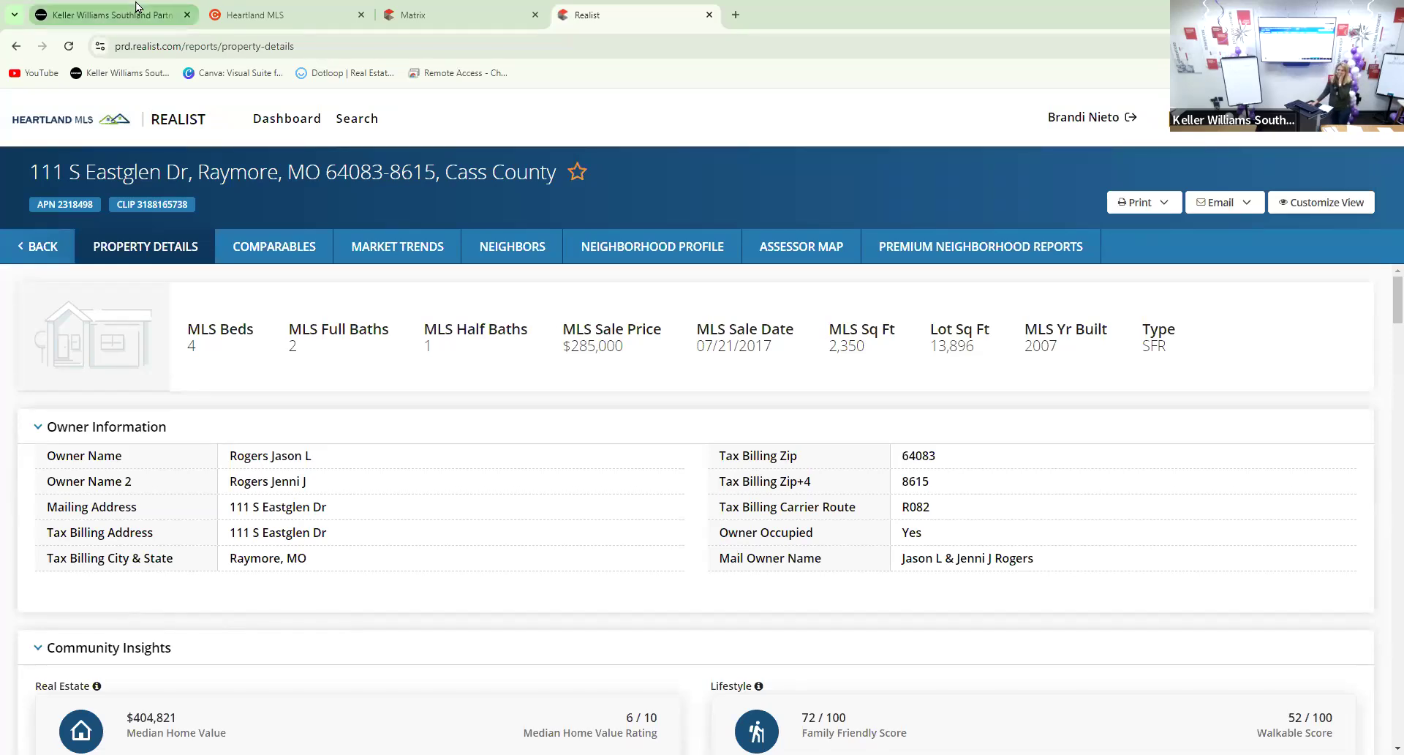
{"action": "mouse_move", "coordinate": [141, 7]}
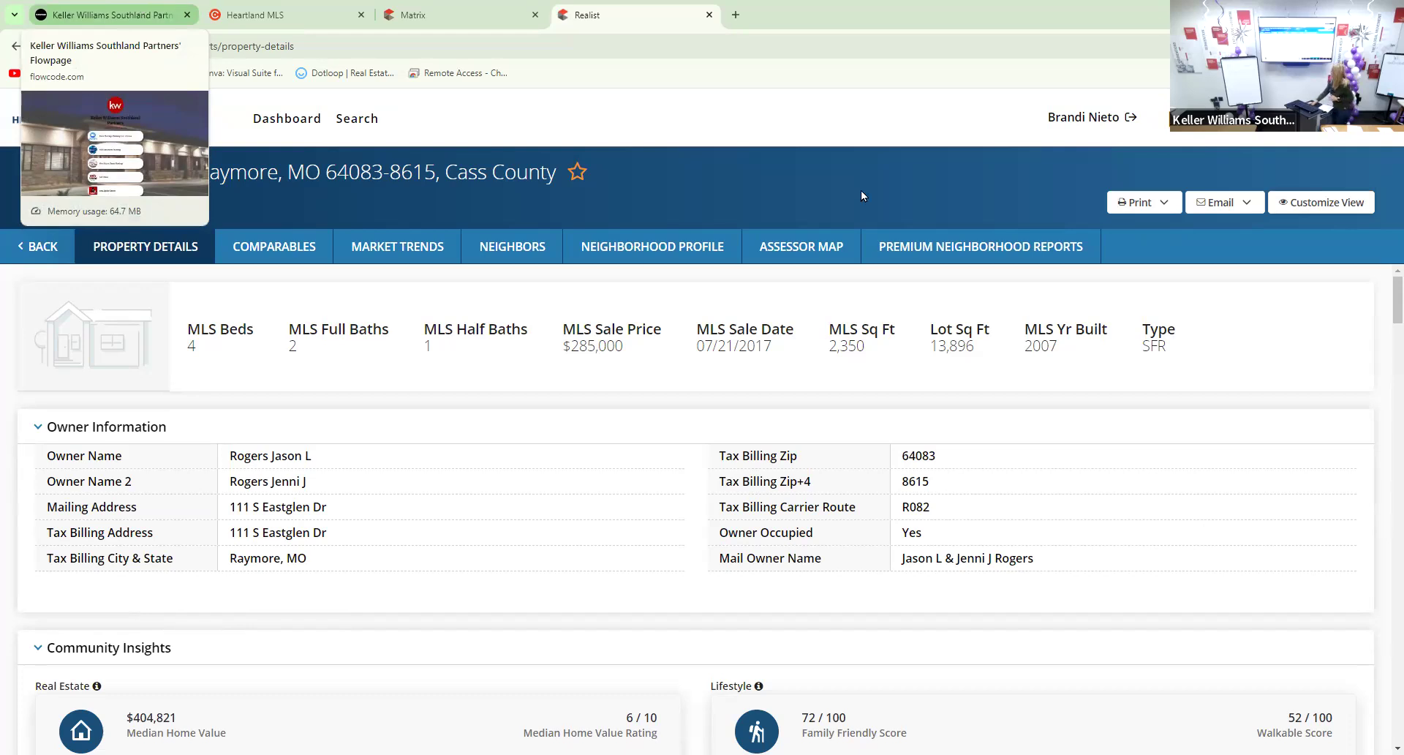
{"action": "scroll", "coordinate": [768, 446], "scroll_direction": "down", "scroll_amount": 6}
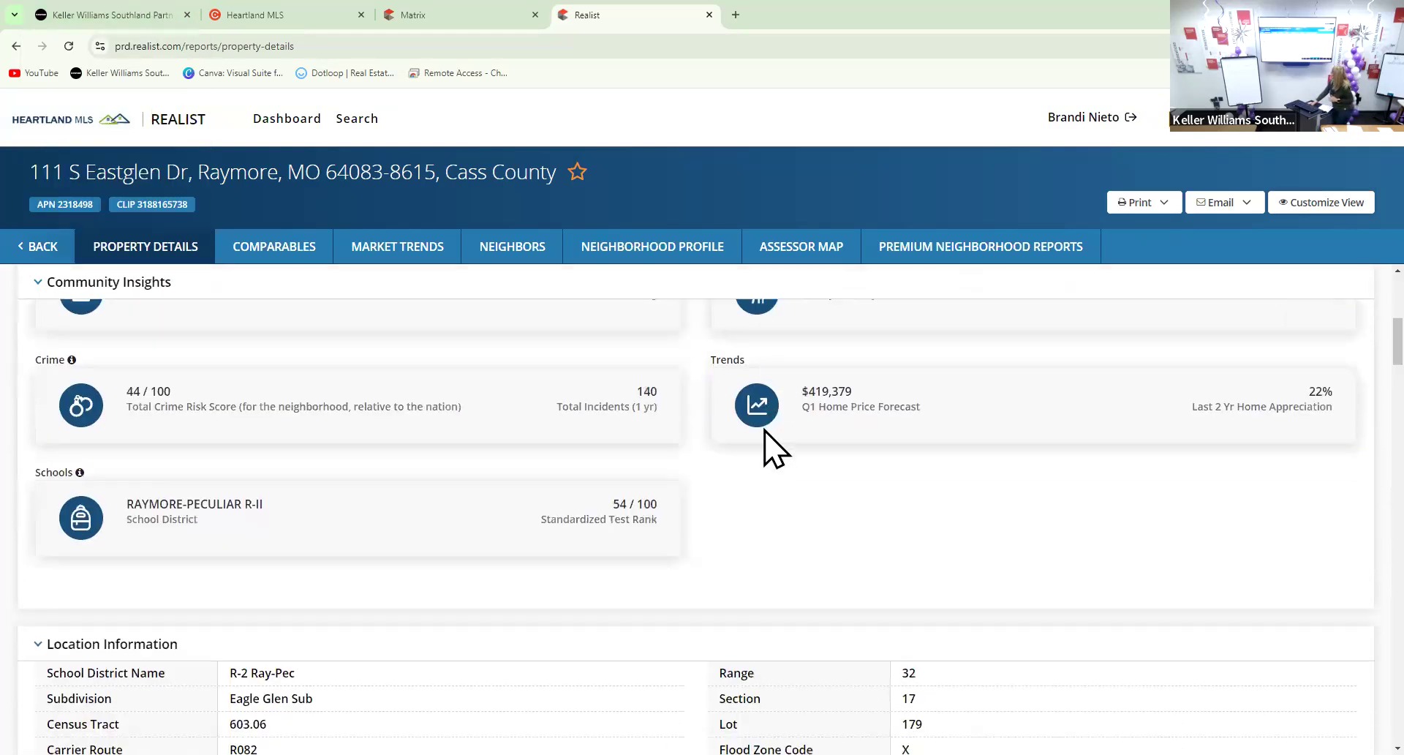
Scroll past Community Insights to Location Information showing the R-2 Ray-Pec district and flood zone X
{"action": "scroll", "coordinate": [764, 431], "scroll_direction": "up", "scroll_amount": 2}
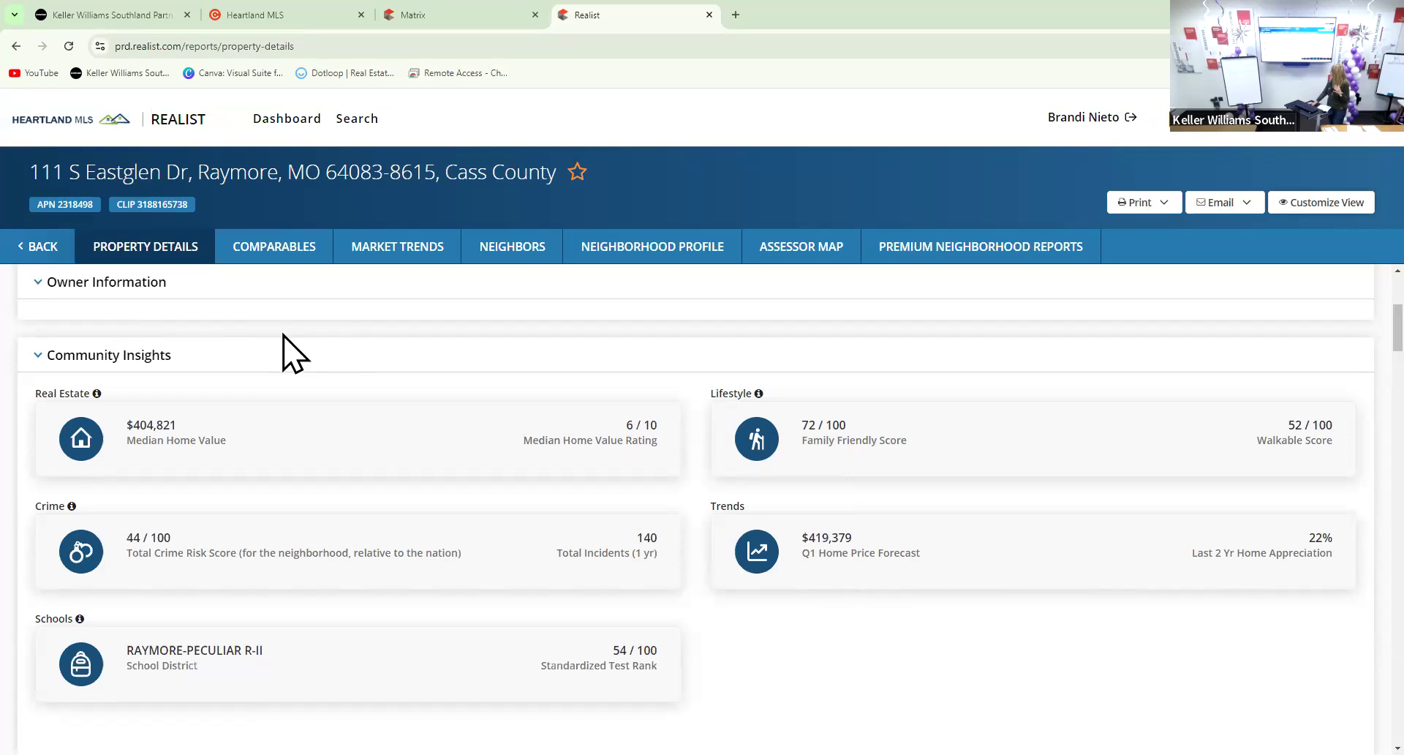
{"action": "scroll", "coordinate": [282, 355], "scroll_direction": "up", "scroll_amount": 1}
{"action": "scroll", "coordinate": [287, 352], "scroll_direction": "down", "scroll_amount": 2}
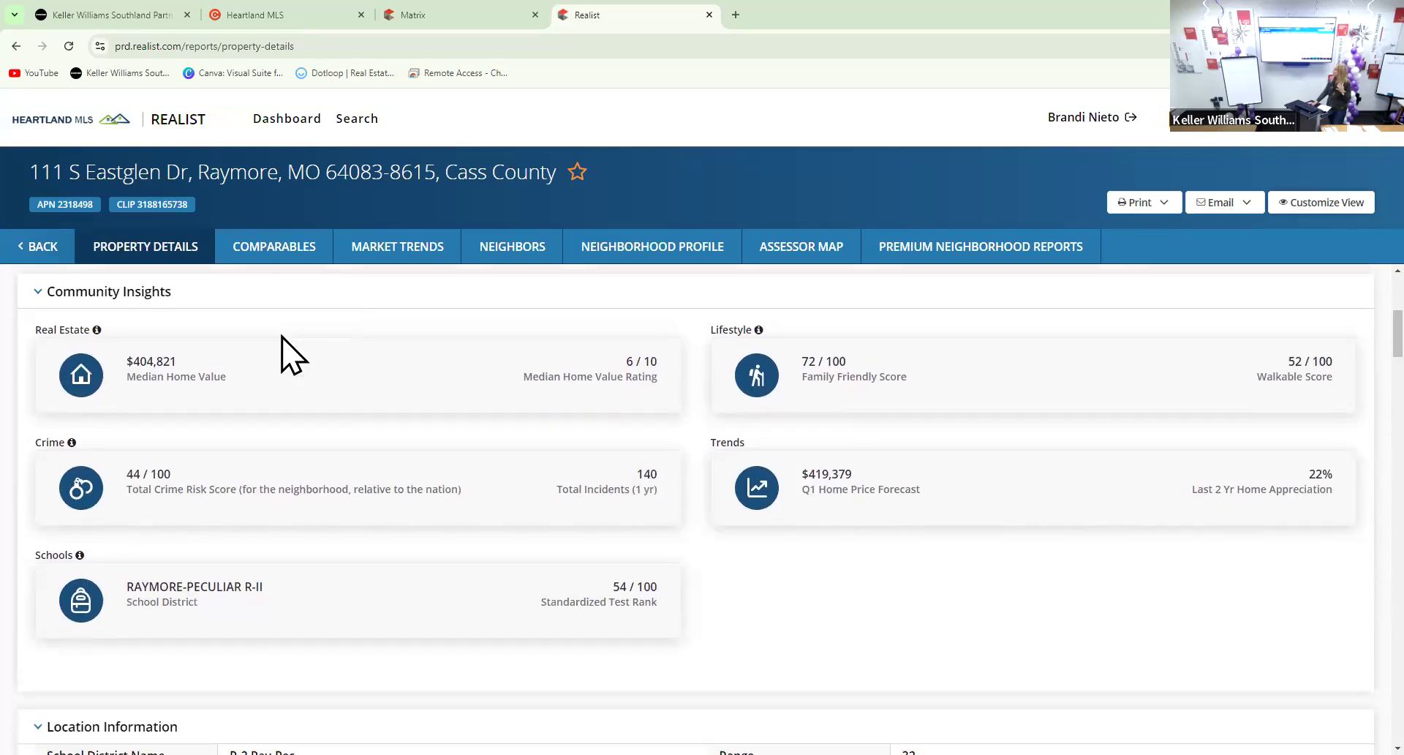
{"action": "scroll", "coordinate": [283, 354], "scroll_direction": "down", "scroll_amount": 1}
{"action": "scroll", "coordinate": [282, 355], "scroll_direction": "up", "scroll_amount": 1}
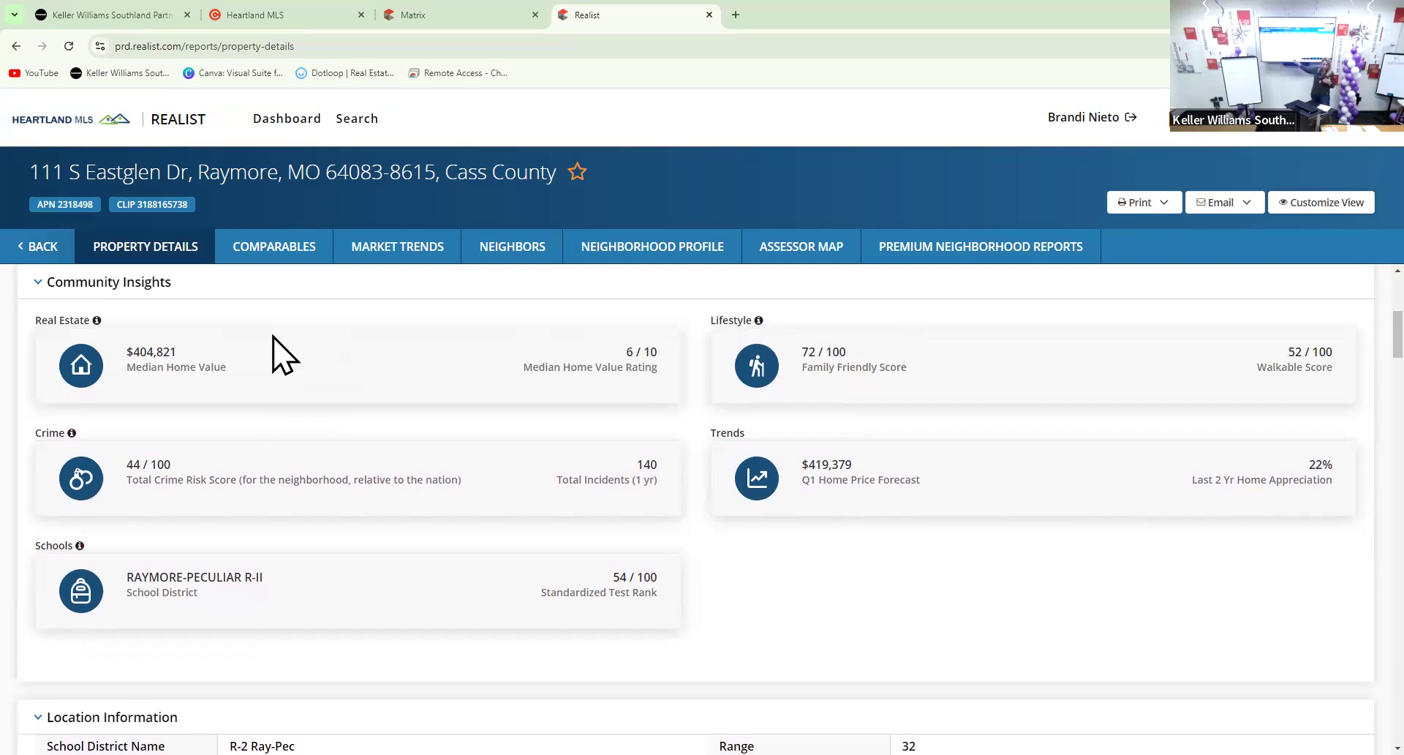
{"action": "scroll", "coordinate": [242, 503], "scroll_direction": "down", "scroll_amount": 1}
{"action": "scroll", "coordinate": [242, 502], "scroll_direction": "down", "scroll_amount": 5}
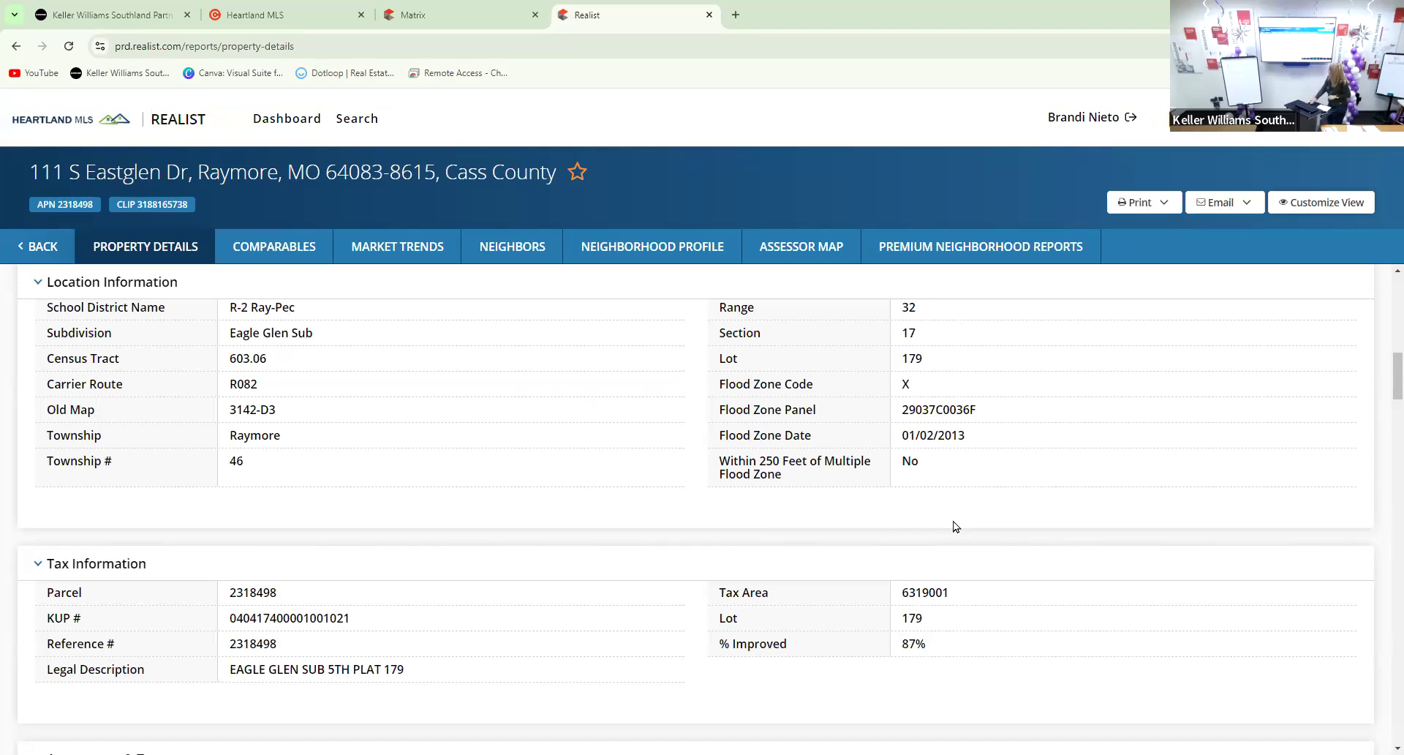
Scroll to the Assessment & Tax table showing the 2023 total tax of $4,542
{"action": "scroll", "coordinate": [477, 464], "scroll_direction": "down", "scroll_amount": 3}
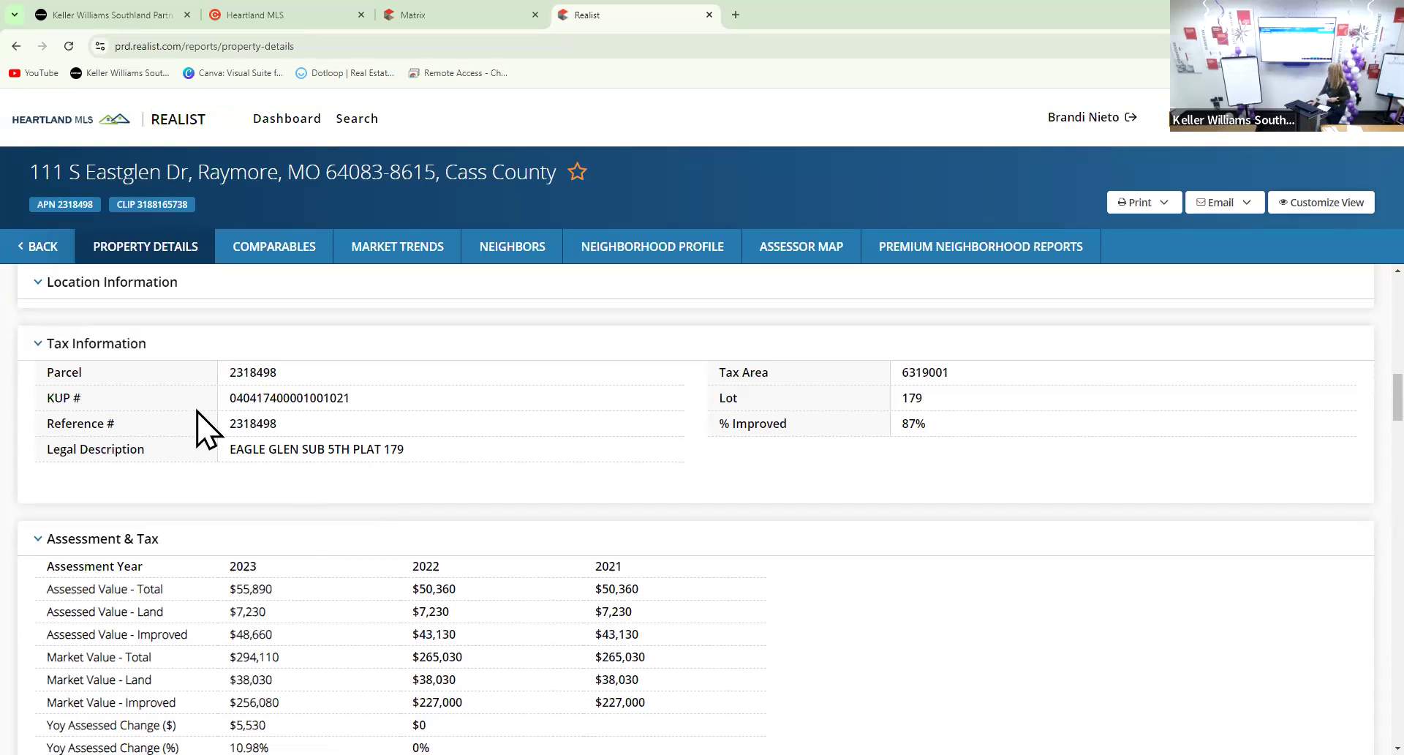
{"action": "scroll", "coordinate": [285, 423], "scroll_direction": "down", "scroll_amount": 3}
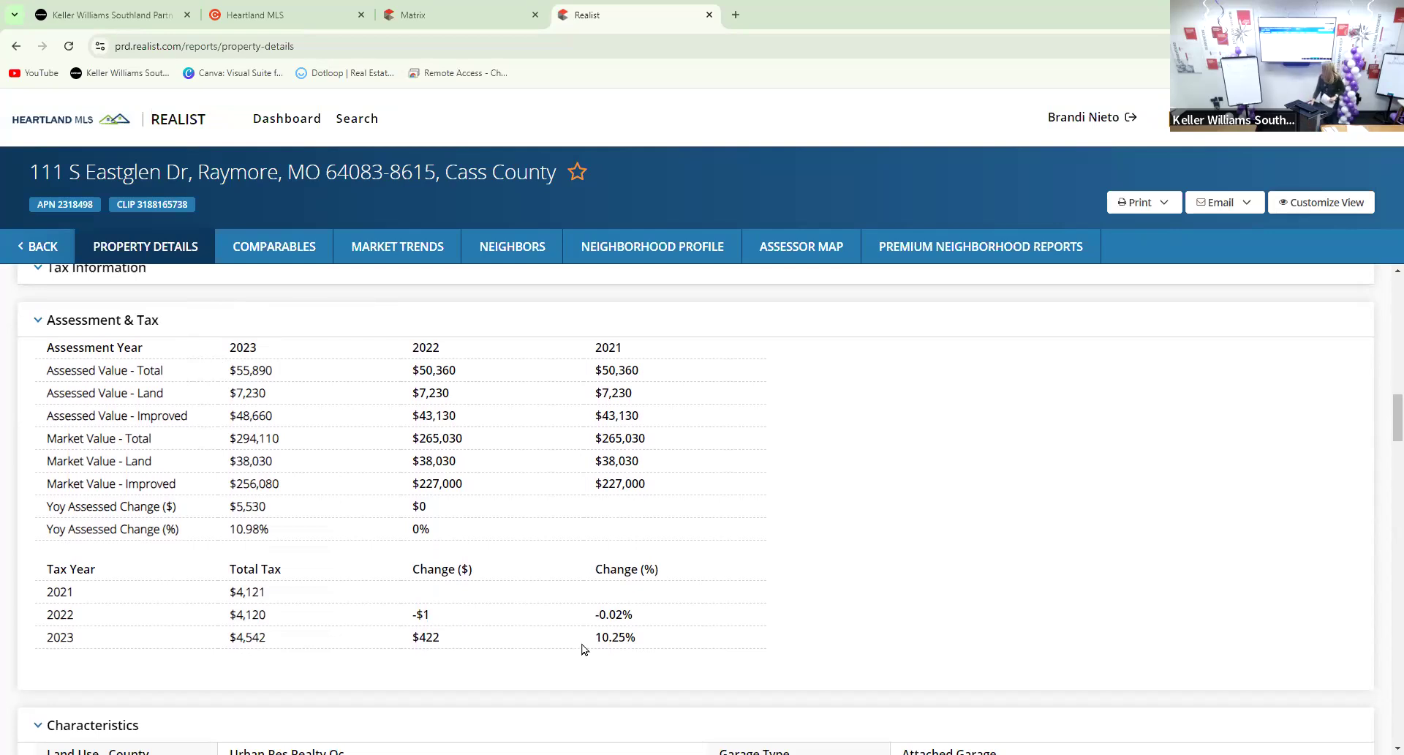
{"action": "scroll", "coordinate": [585, 650], "scroll_direction": "down", "scroll_amount": 1}
{"action": "scroll", "coordinate": [585, 650], "scroll_direction": "down", "scroll_amount": 2}
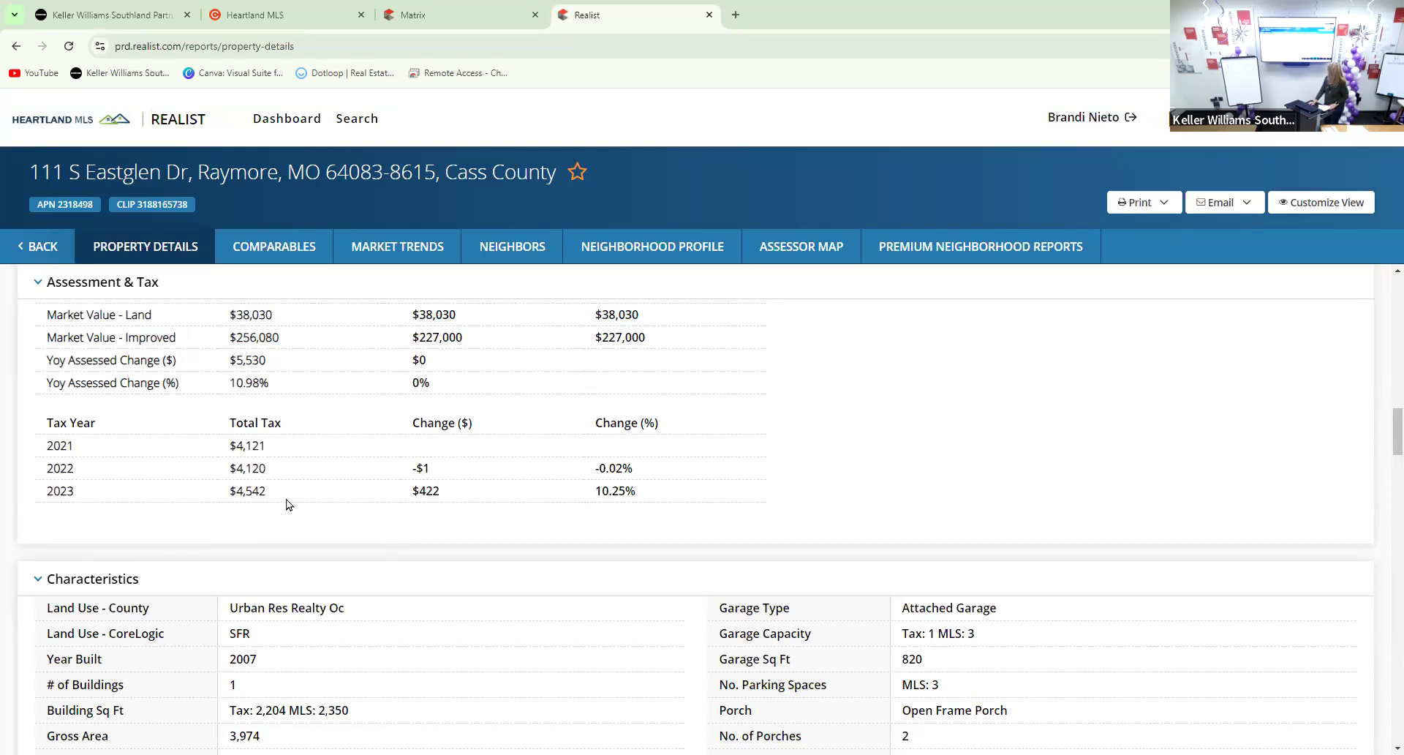
{"action": "scroll", "coordinate": [284, 506], "scroll_direction": "down", "scroll_amount": 1}
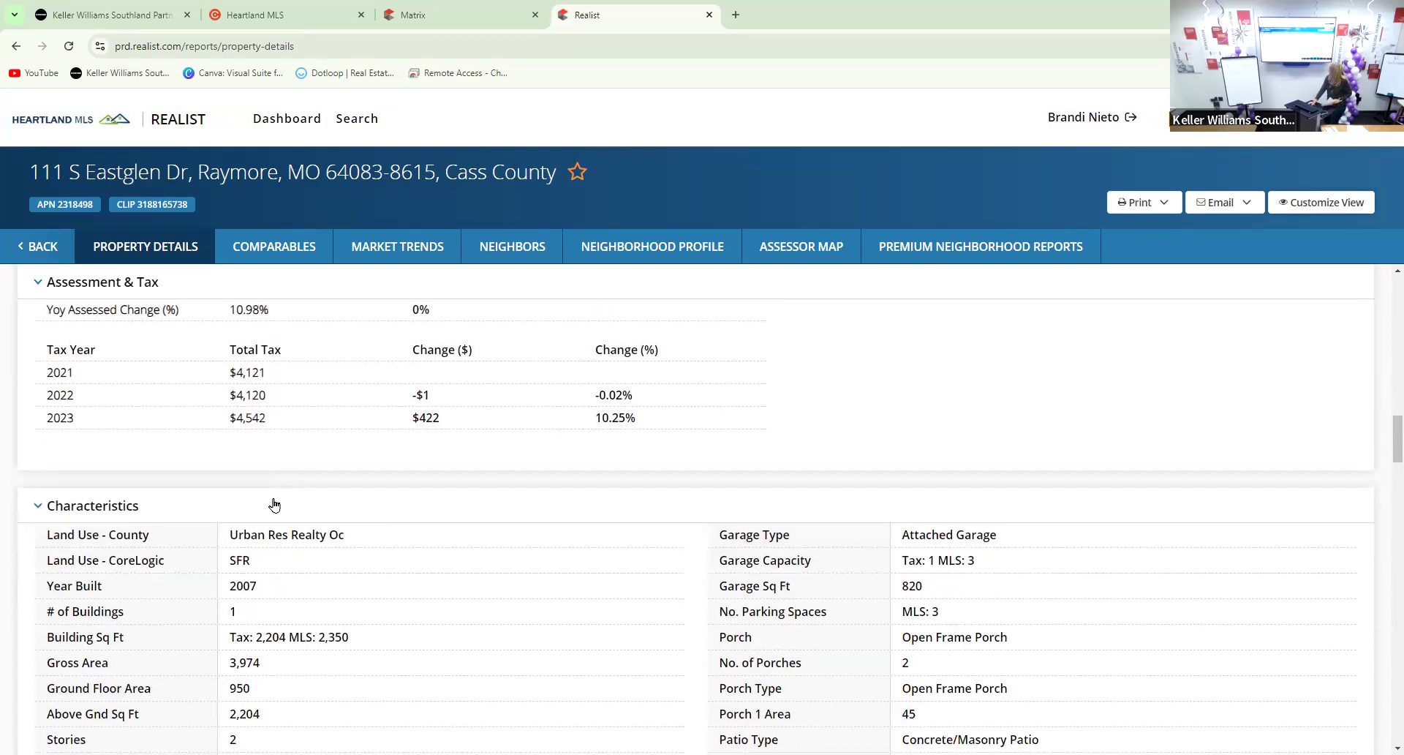
{"action": "scroll", "coordinate": [274, 504], "scroll_direction": "down", "scroll_amount": 1}
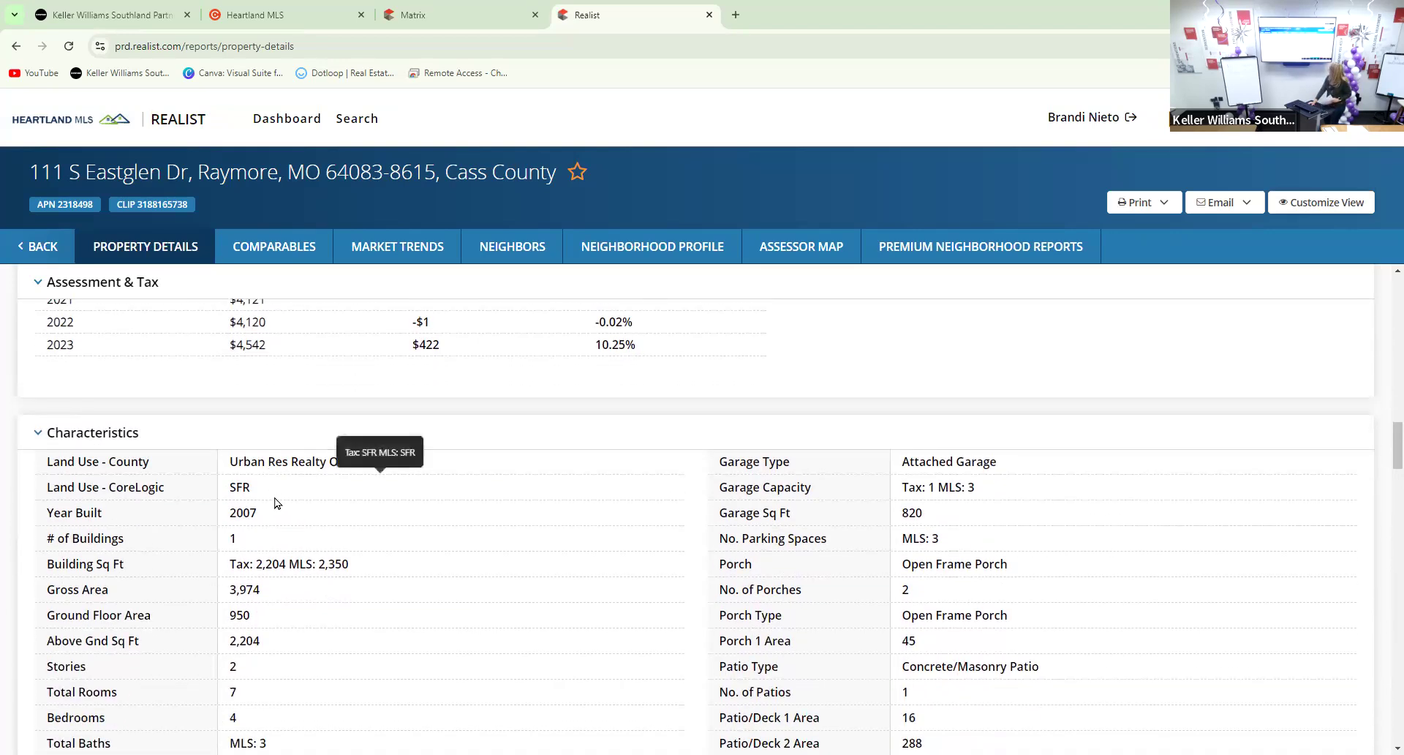
{"action": "scroll", "coordinate": [304, 521], "scroll_direction": "down", "scroll_amount": 1}
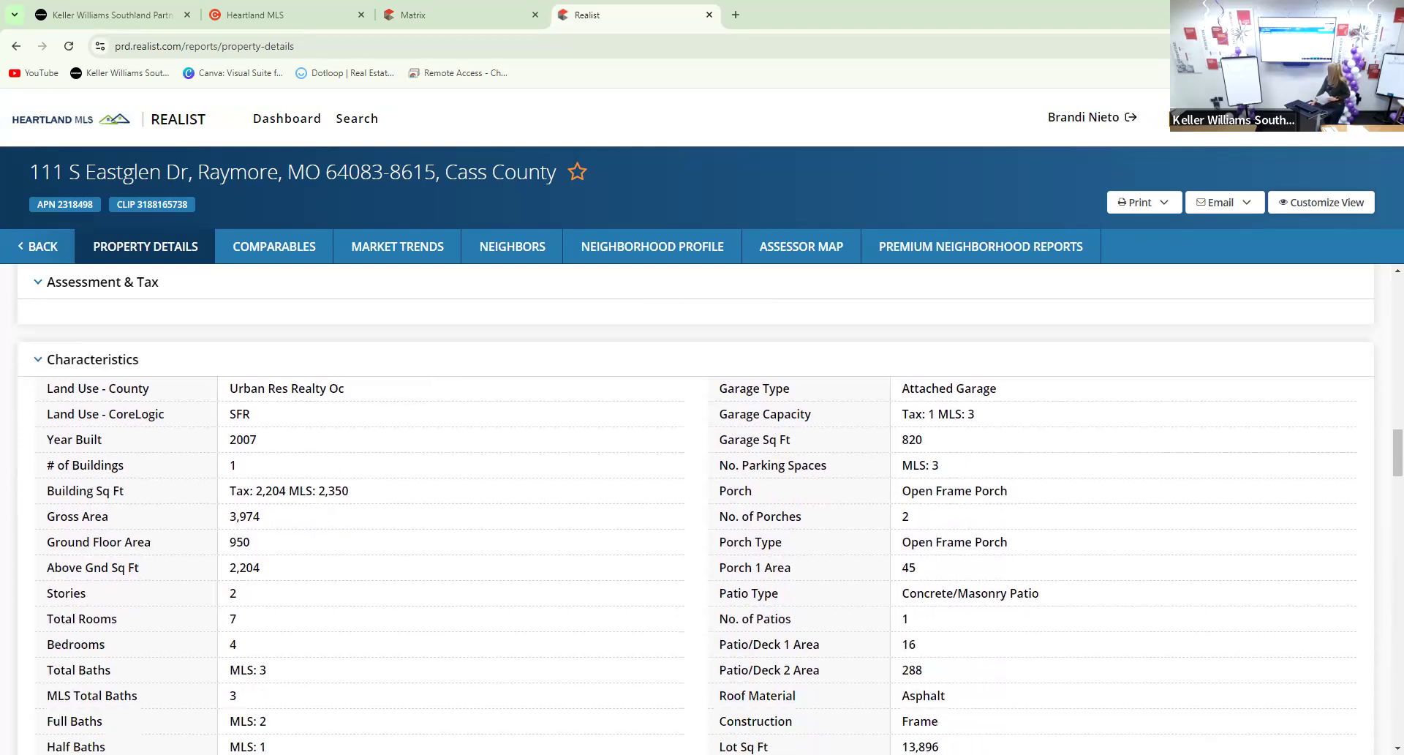
{"action": "scroll", "coordinate": [376, 714], "scroll_direction": "down", "scroll_amount": 1}
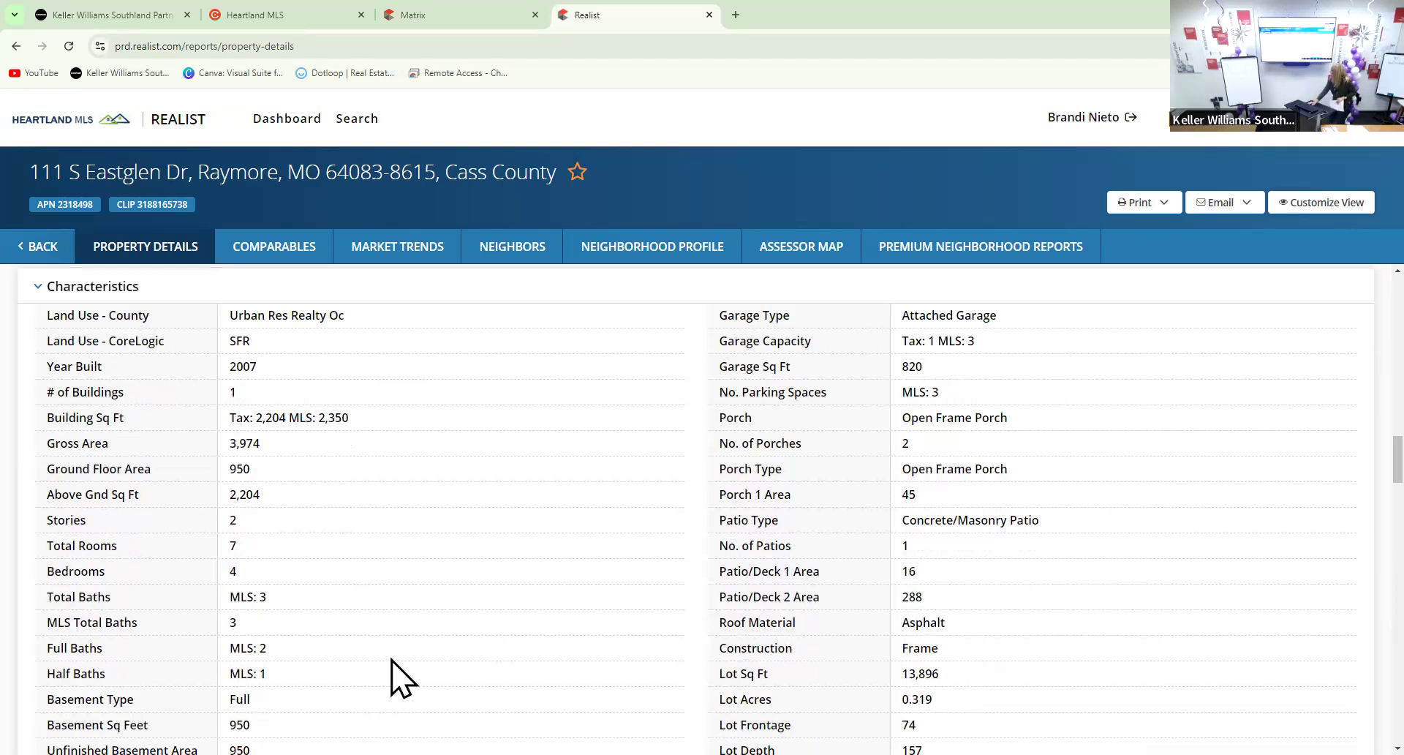
{"action": "scroll", "coordinate": [262, 666], "scroll_direction": "down", "scroll_amount": 1}
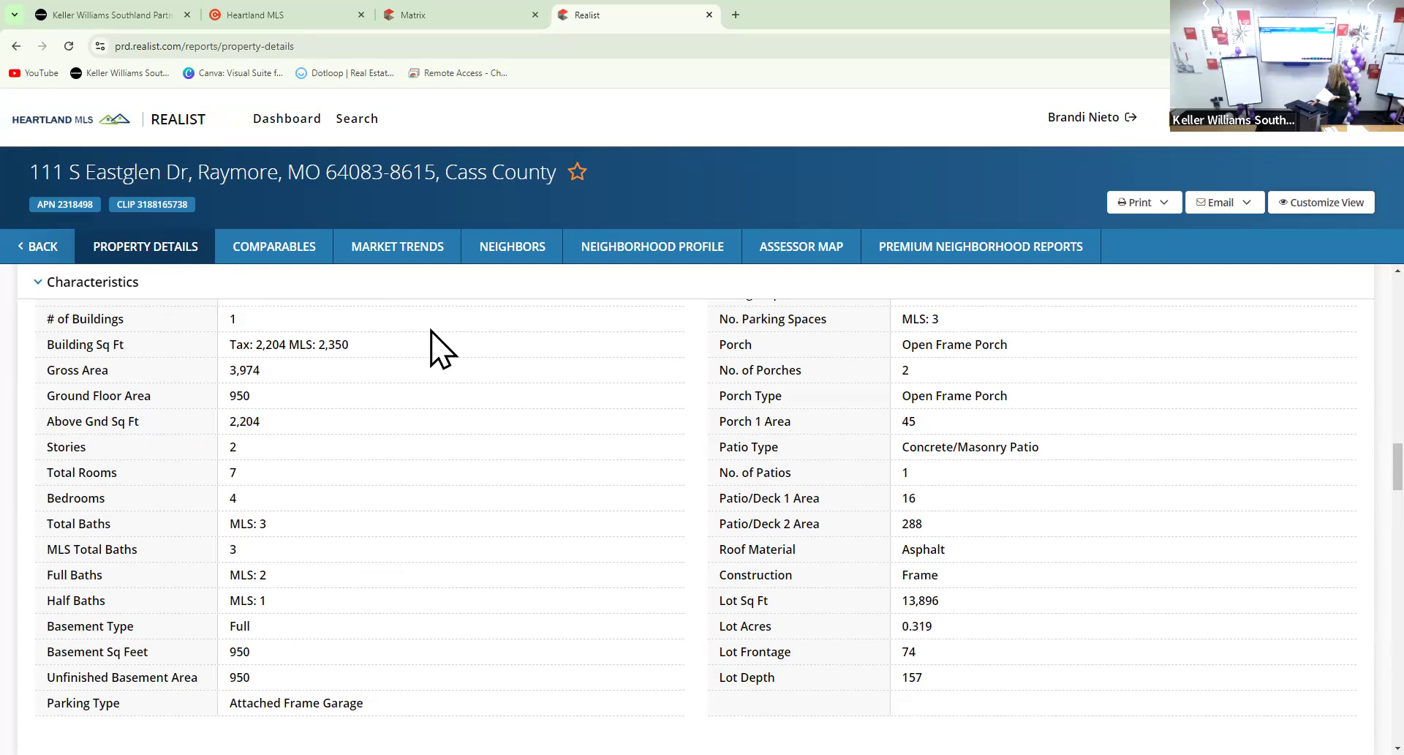
{"action": "scroll", "coordinate": [739, 369], "scroll_direction": "up", "scroll_amount": 1}
{"action": "scroll", "coordinate": [739, 366], "scroll_direction": "down", "scroll_amount": 1}
{"action": "scroll", "coordinate": [735, 358], "scroll_direction": "up", "scroll_amount": 1}
{"action": "scroll", "coordinate": [735, 355], "scroll_direction": "up", "scroll_amount": 1}
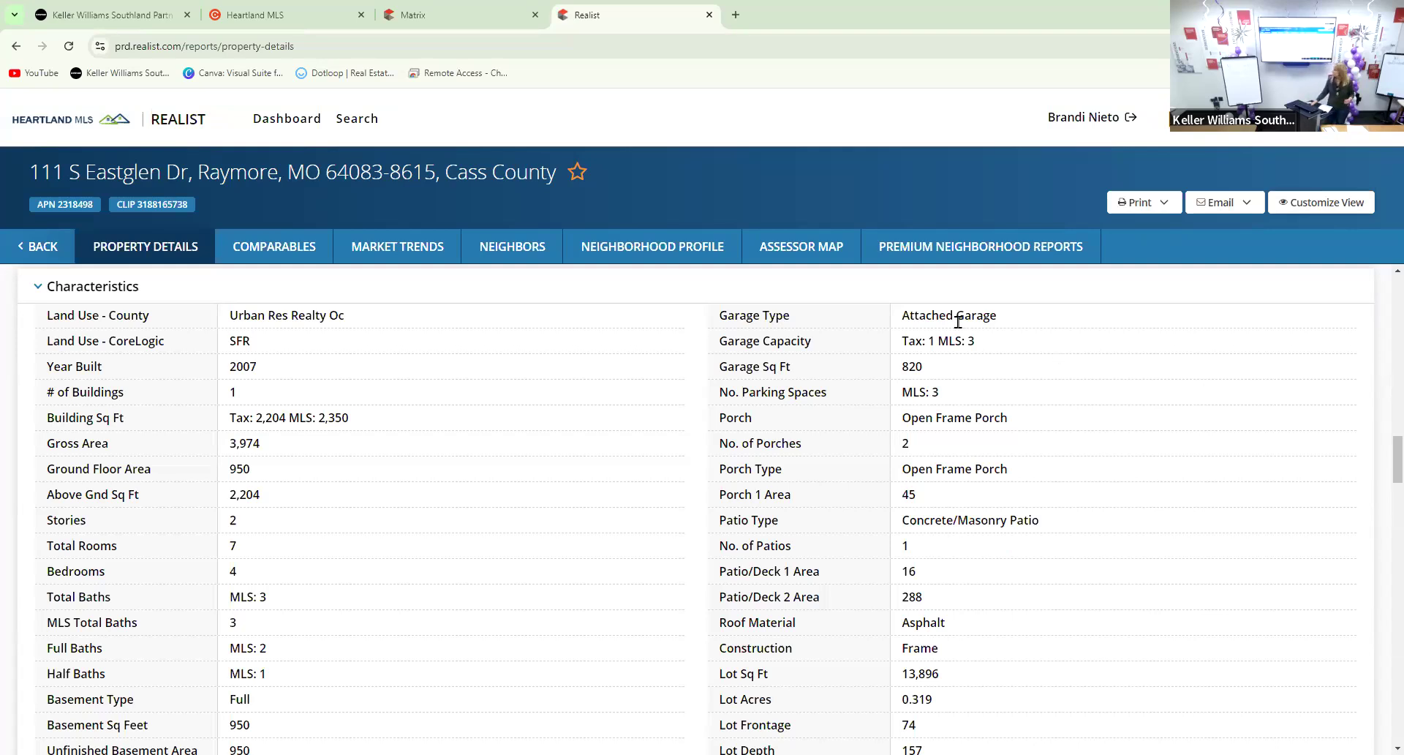
{"action": "scroll", "coordinate": [951, 324], "scroll_direction": "down", "scroll_amount": 1}
{"action": "scroll", "coordinate": [951, 324], "scroll_direction": "down", "scroll_amount": 2}
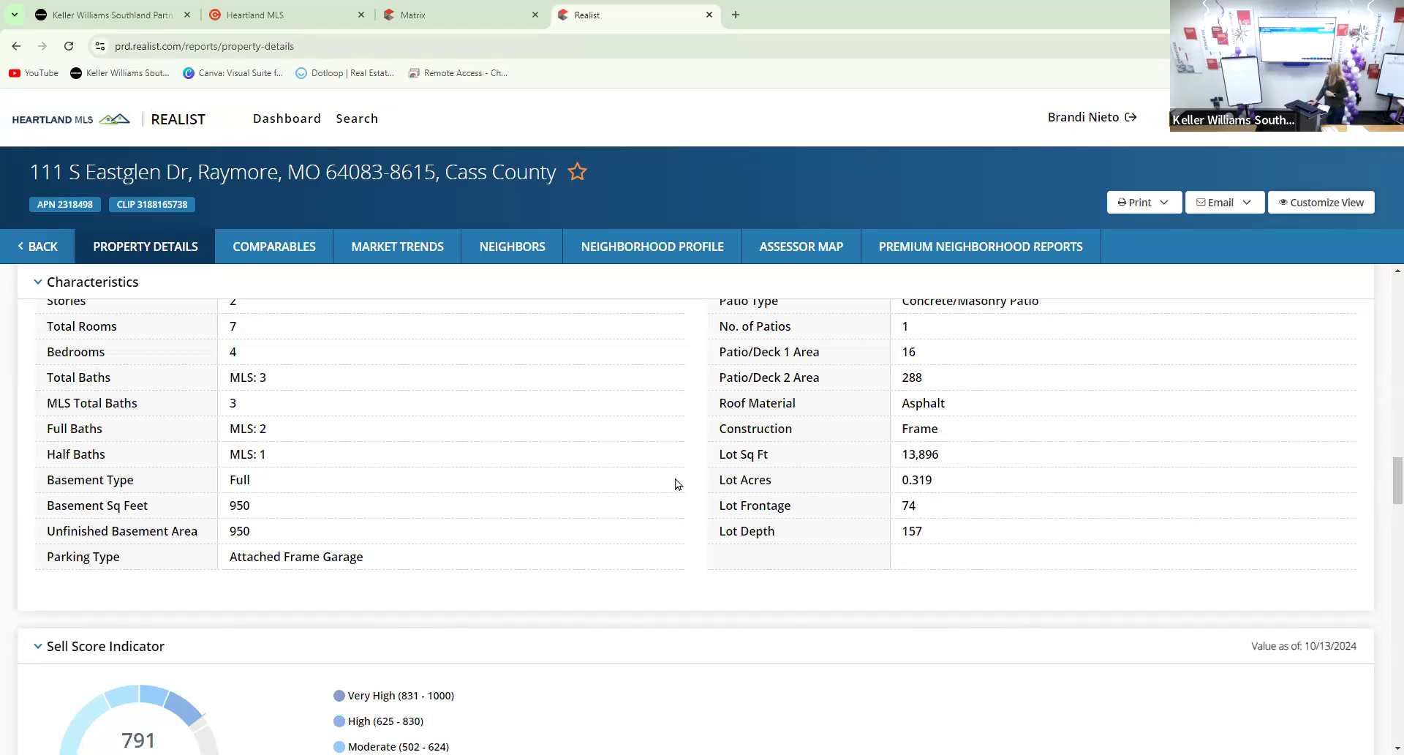
Scroll to the Estimated Value section: $417,400 RealAVM, range $392,200–$442,700, confidence 95
{"action": "scroll", "coordinate": [673, 481], "scroll_direction": "down", "scroll_amount": 2}
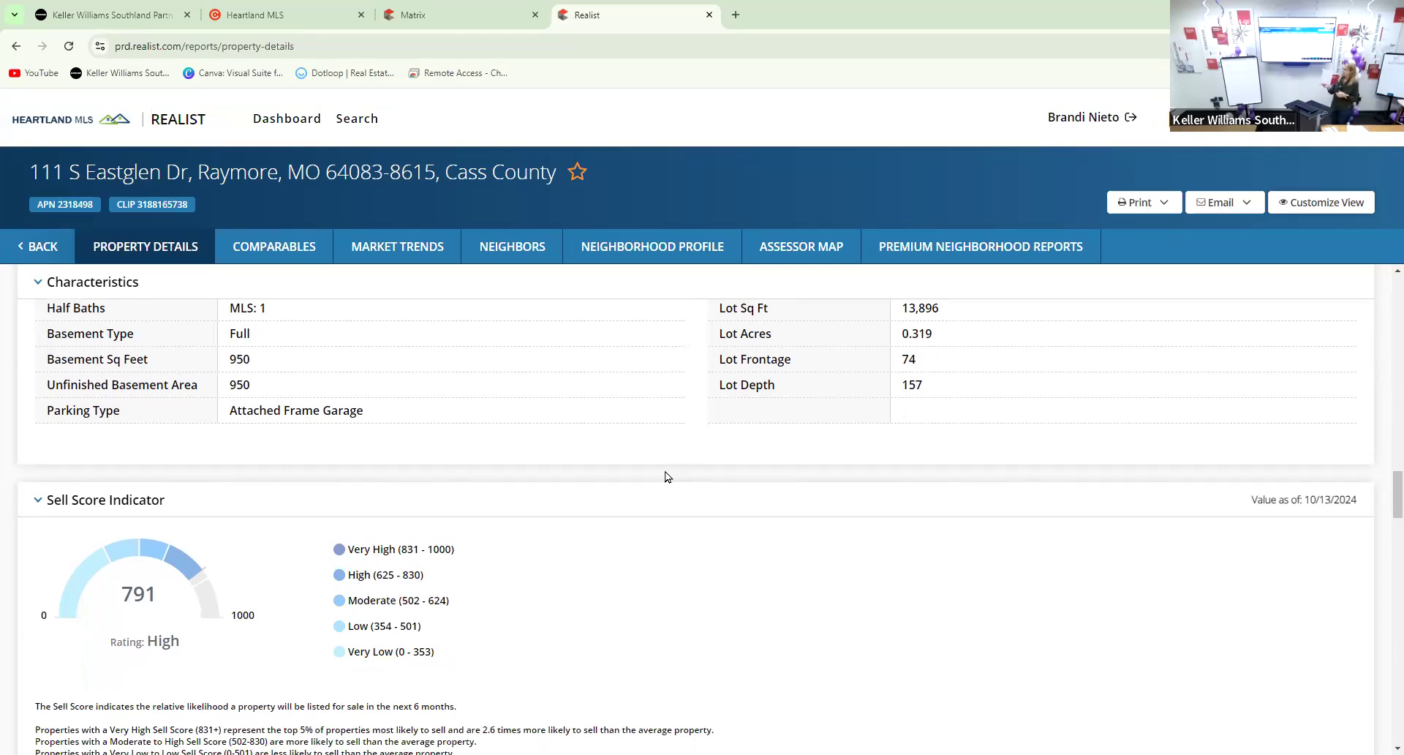
{"action": "scroll", "coordinate": [538, 394], "scroll_direction": "down", "scroll_amount": 3}
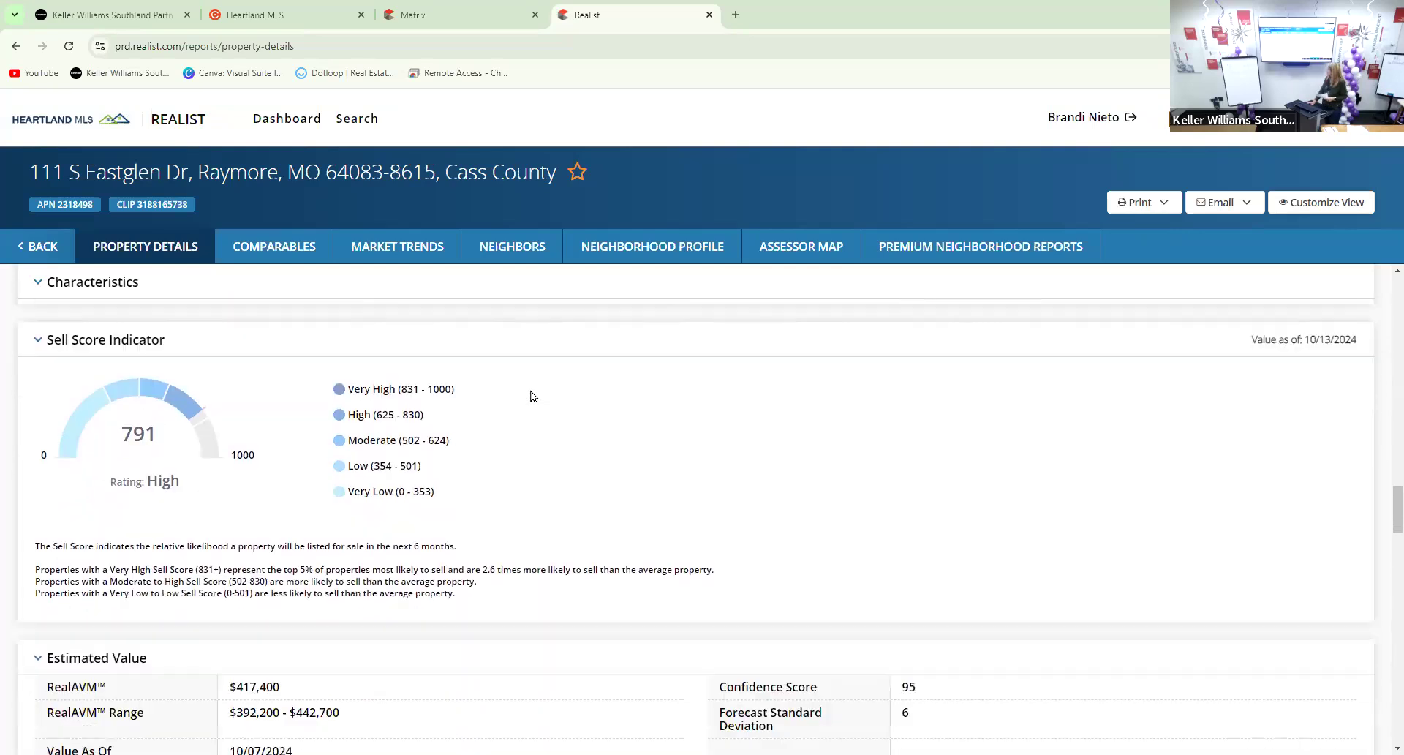
{"action": "scroll", "coordinate": [538, 393], "scroll_direction": "down", "scroll_amount": 3}
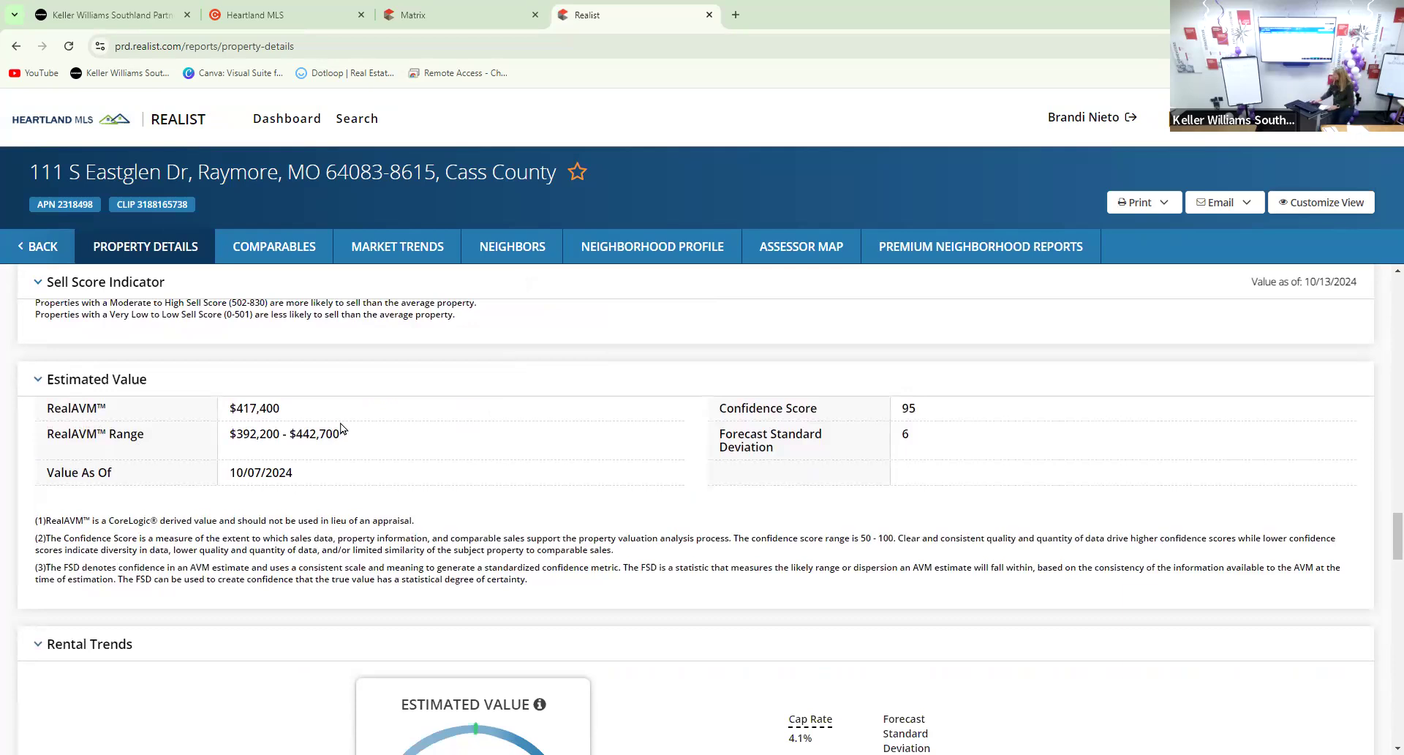
{"action": "left_click_drag", "start_coordinate": [341, 444], "coordinate": [225, 411]}
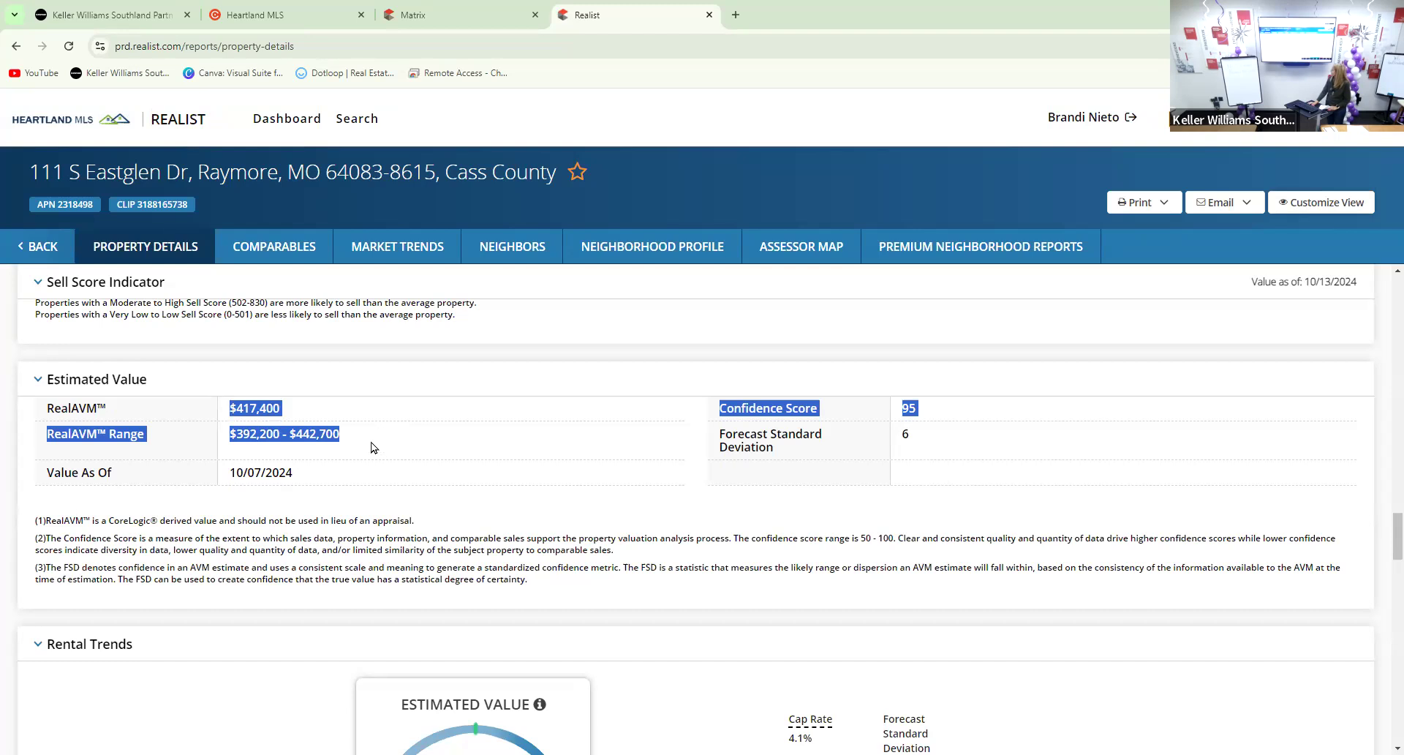
{"action": "left_click", "coordinate": [364, 411]}
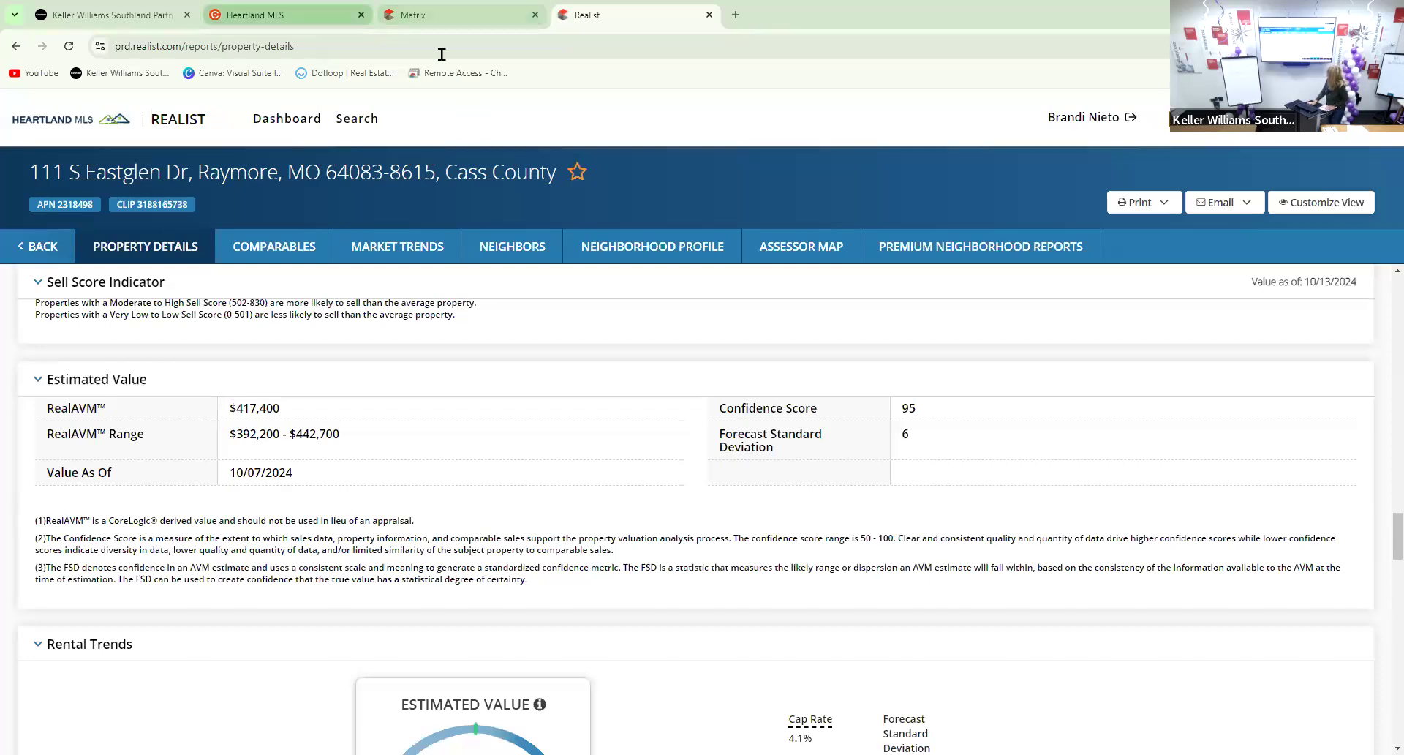
Load zillow.com in the Heartland MLS tab
{"action": "left_click", "coordinate": [308, 13]}
{"action": "left_click", "coordinate": [302, 46]}
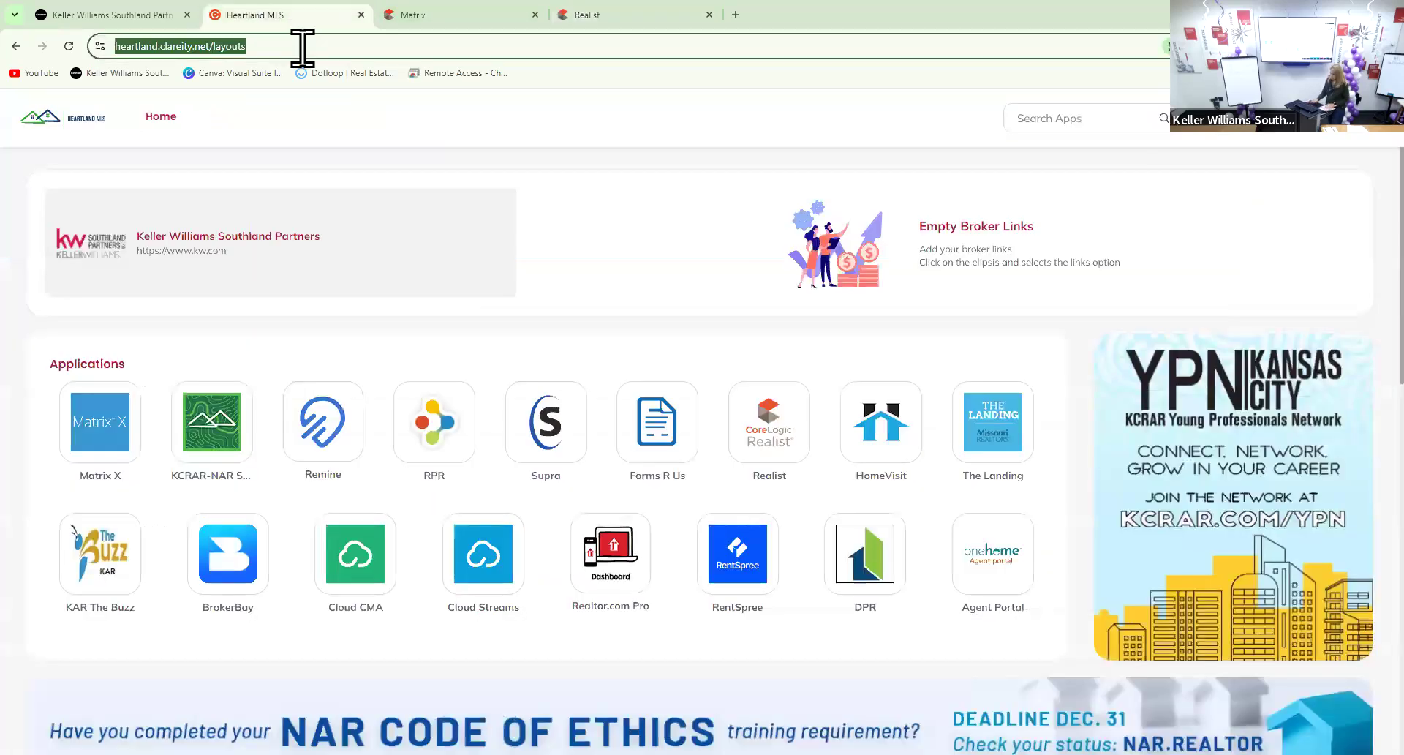
{"action": "type", "text": "zillow.com"}
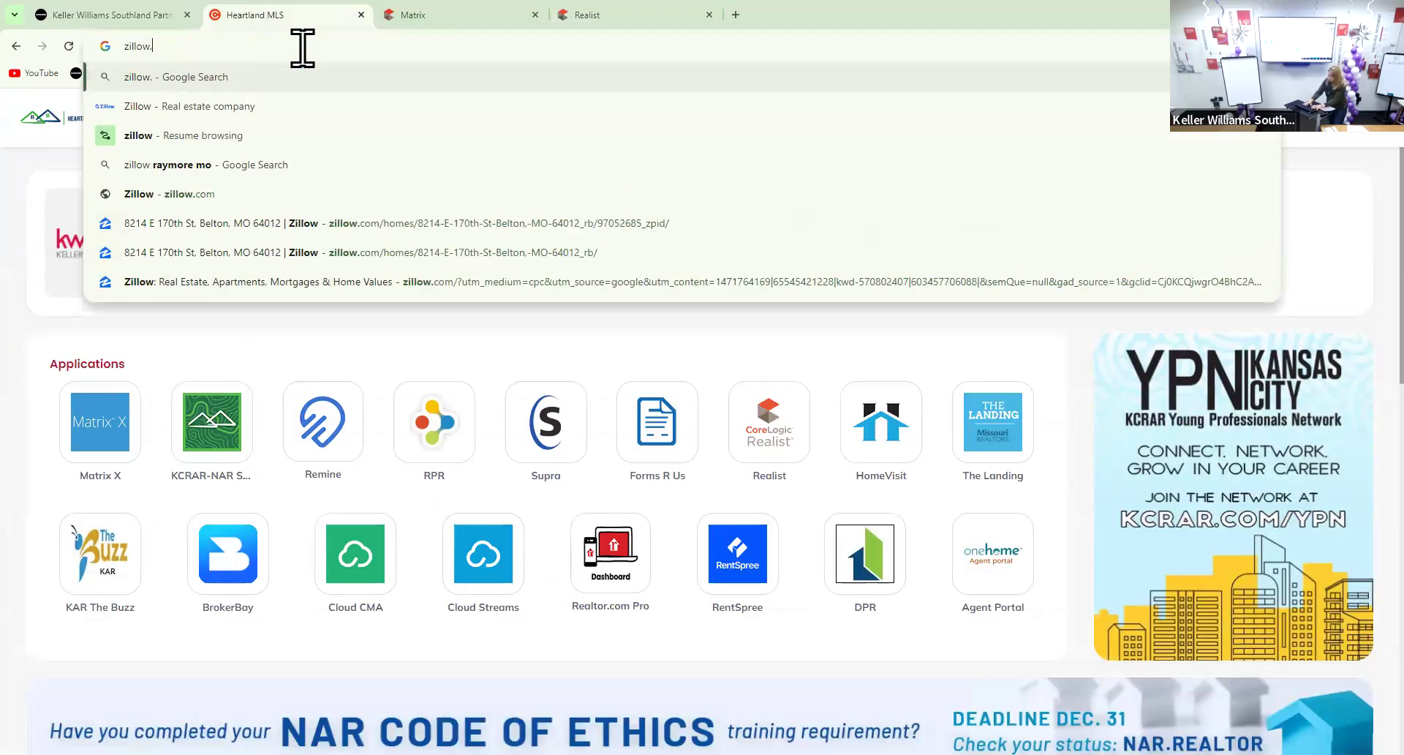
{"action": "key", "text": "Return"}
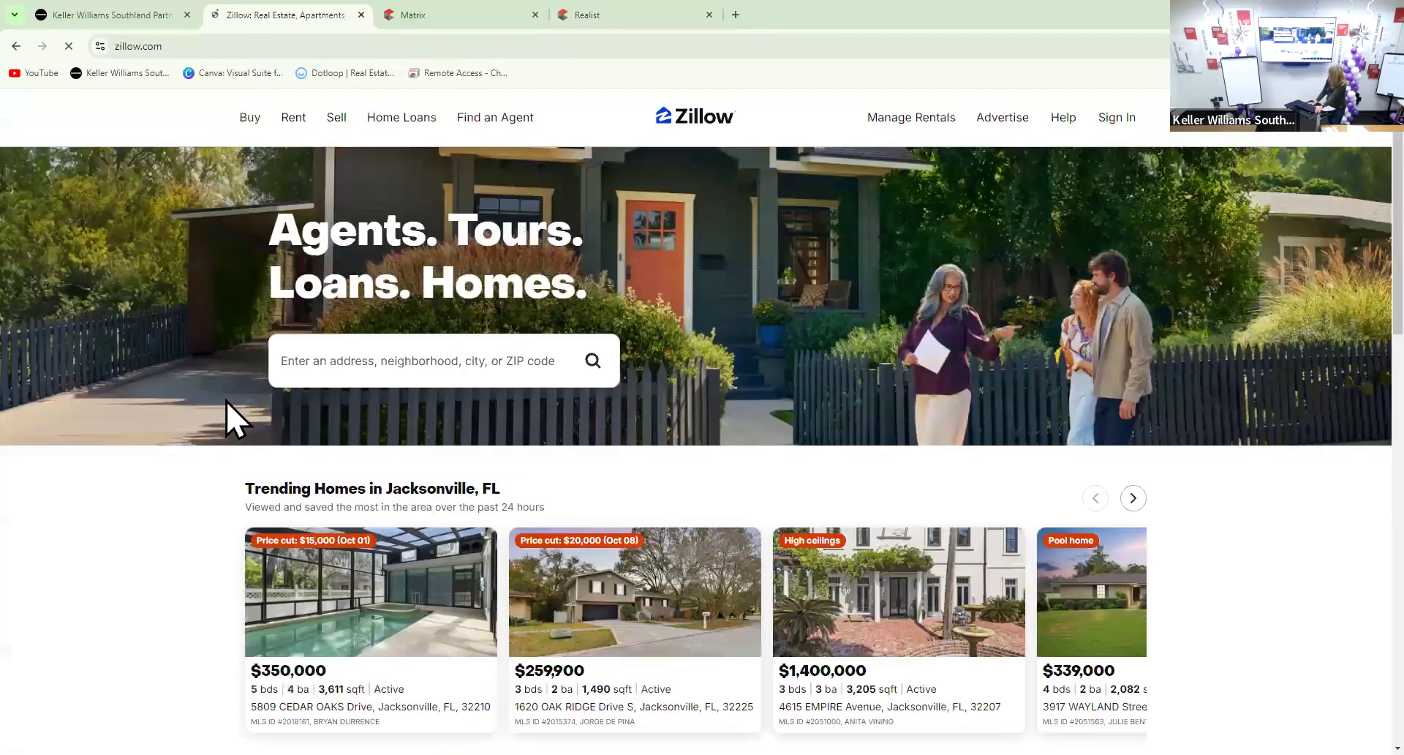
{"action": "left_click", "coordinate": [290, 363]}
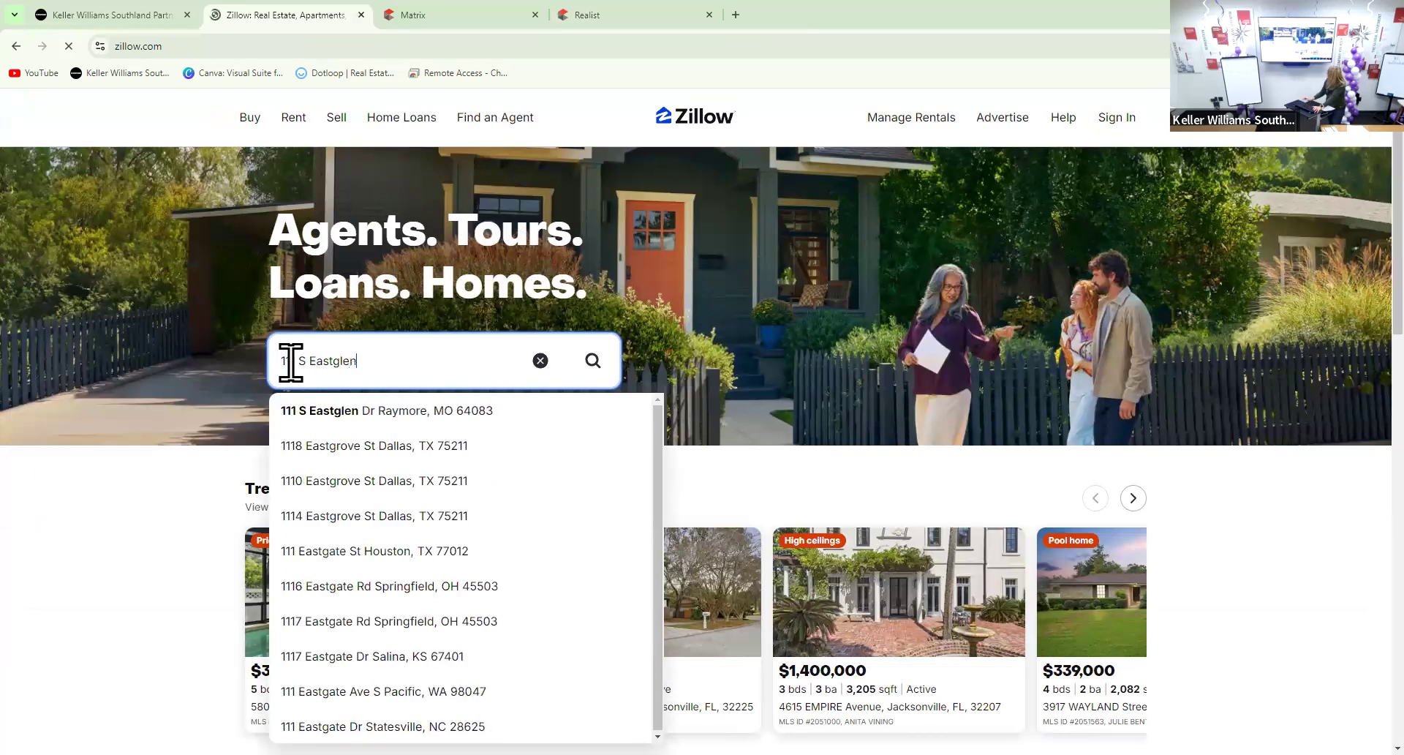
{"action": "left_click", "coordinate": [411, 411]}
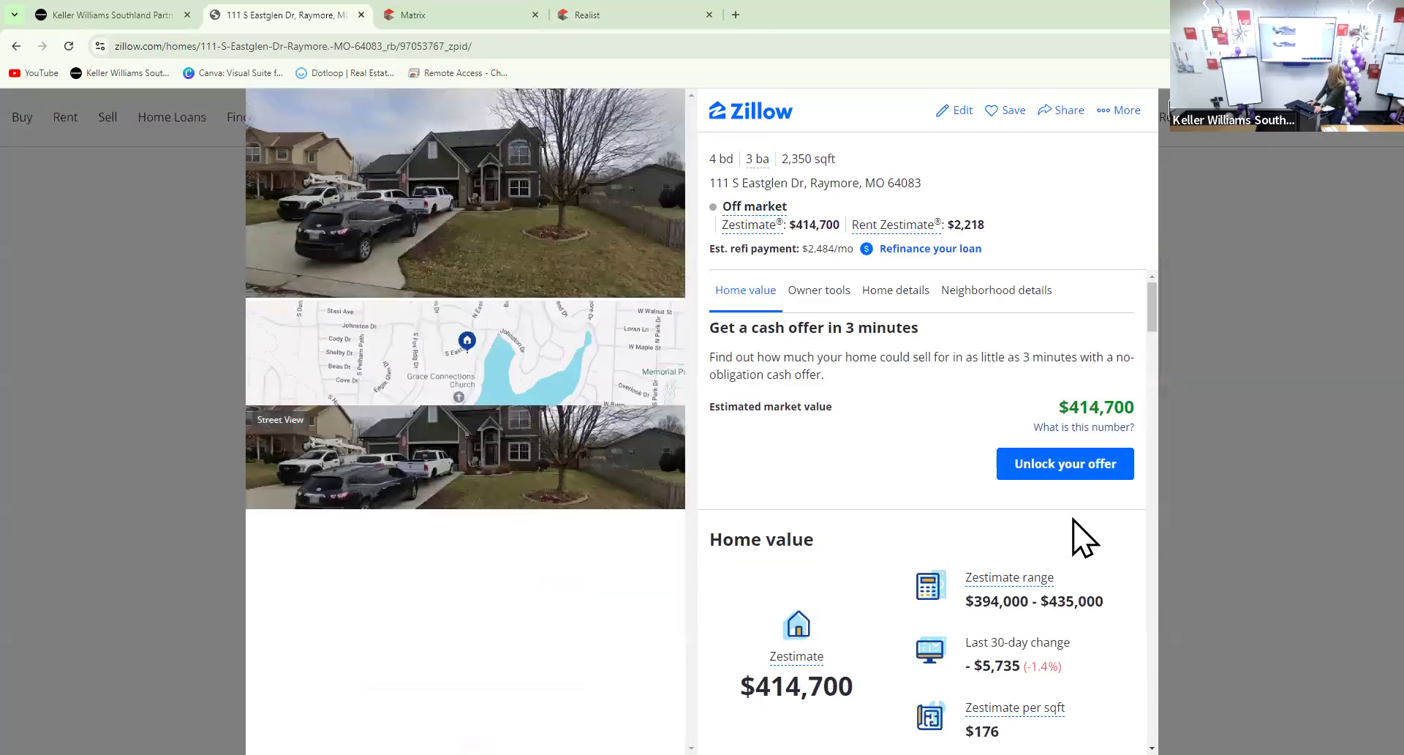
{"action": "scroll", "coordinate": [1073, 519], "scroll_direction": "down", "scroll_amount": 1}
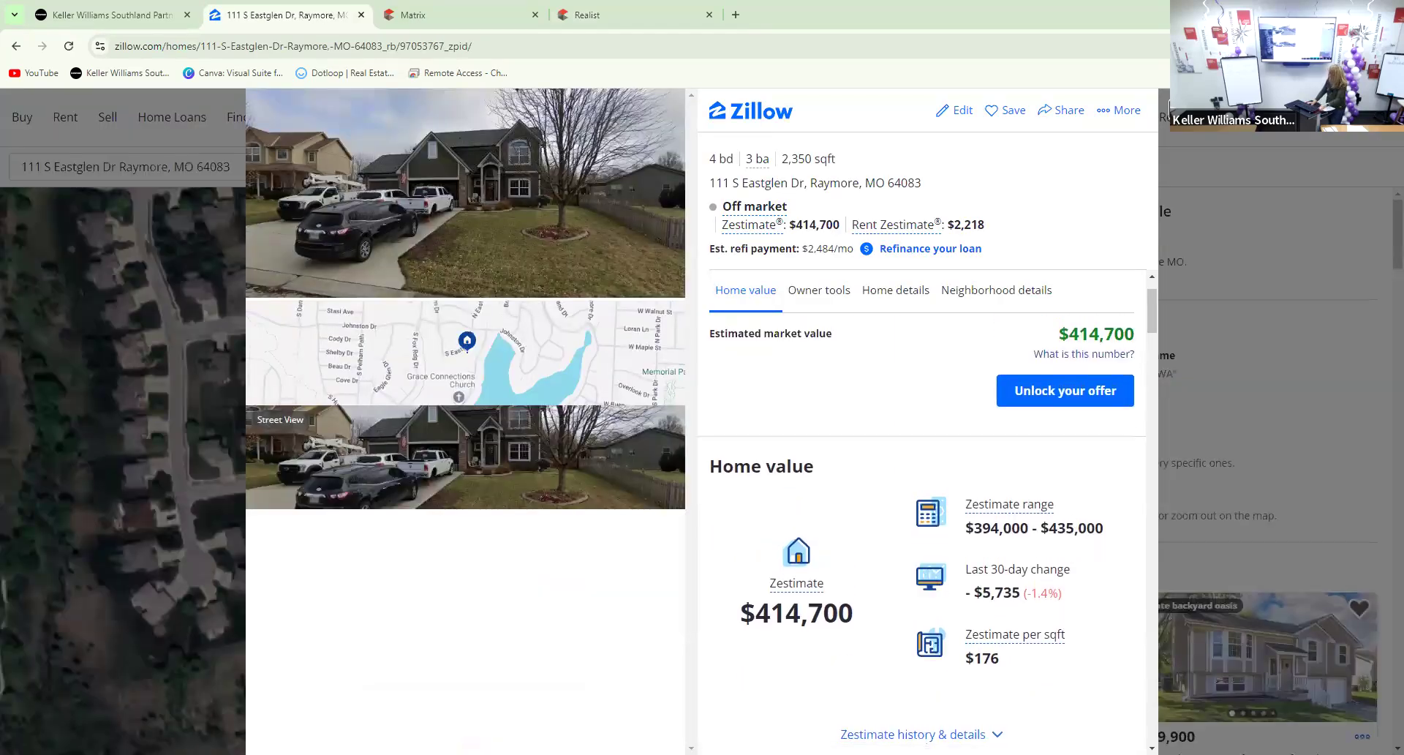
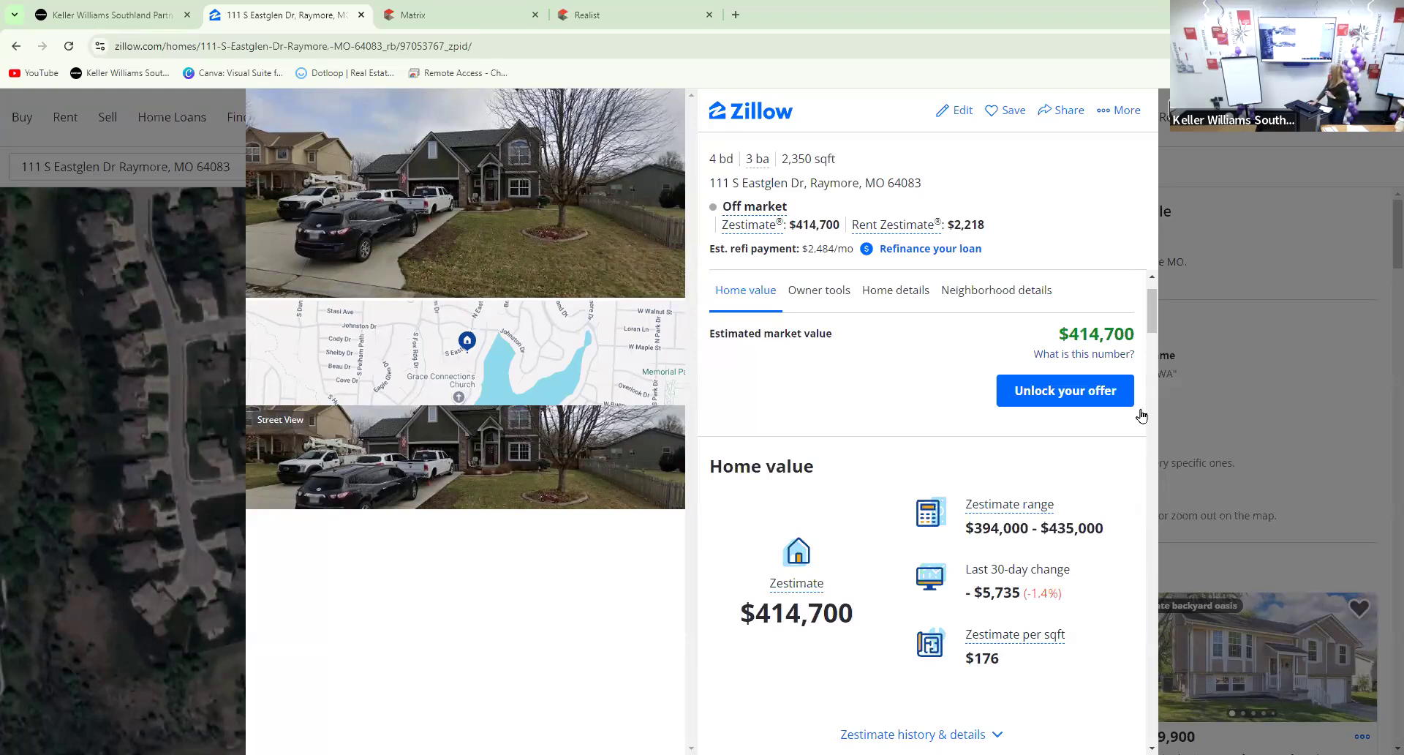
{"action": "left_click", "coordinate": [1119, 132]}
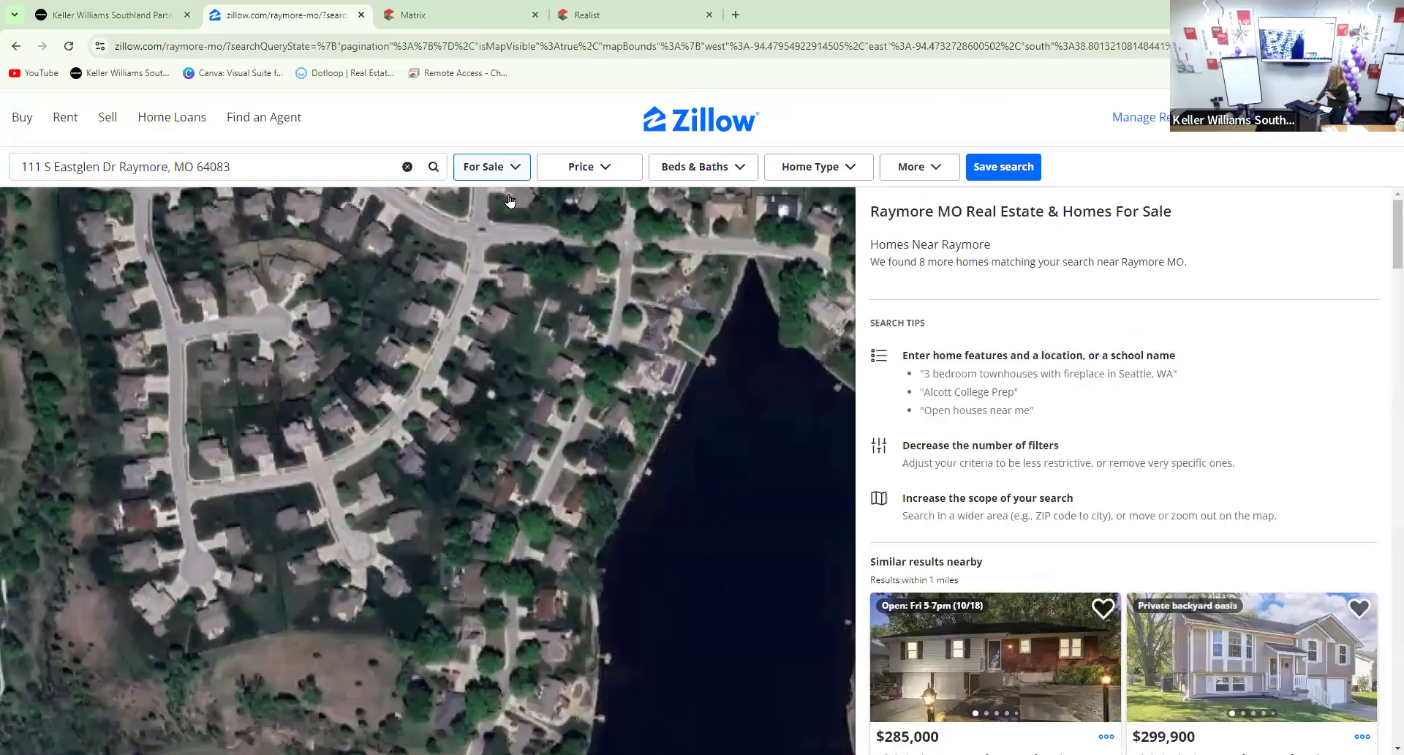
{"action": "left_click", "coordinate": [512, 46]}
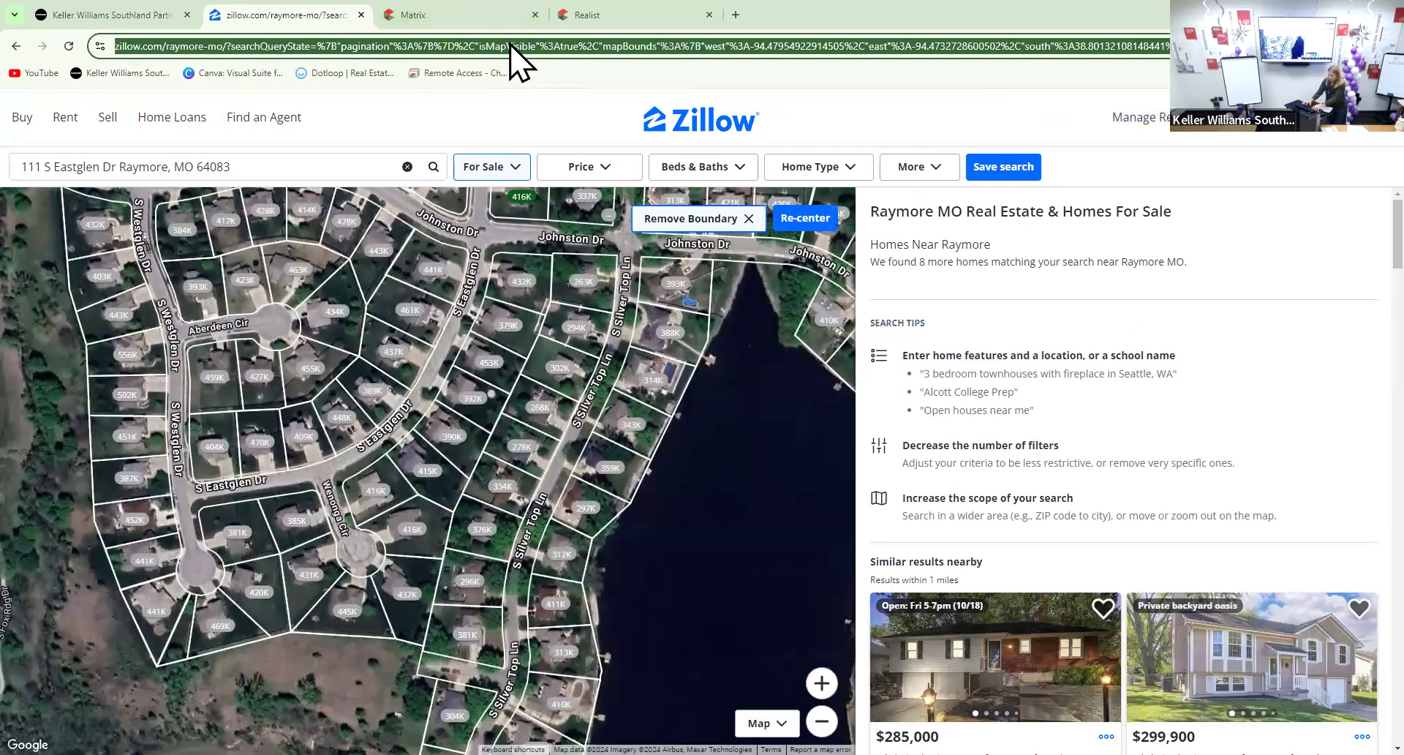
{"action": "type", "text": "realtor.com"}
{"action": "key", "text": "Return"}
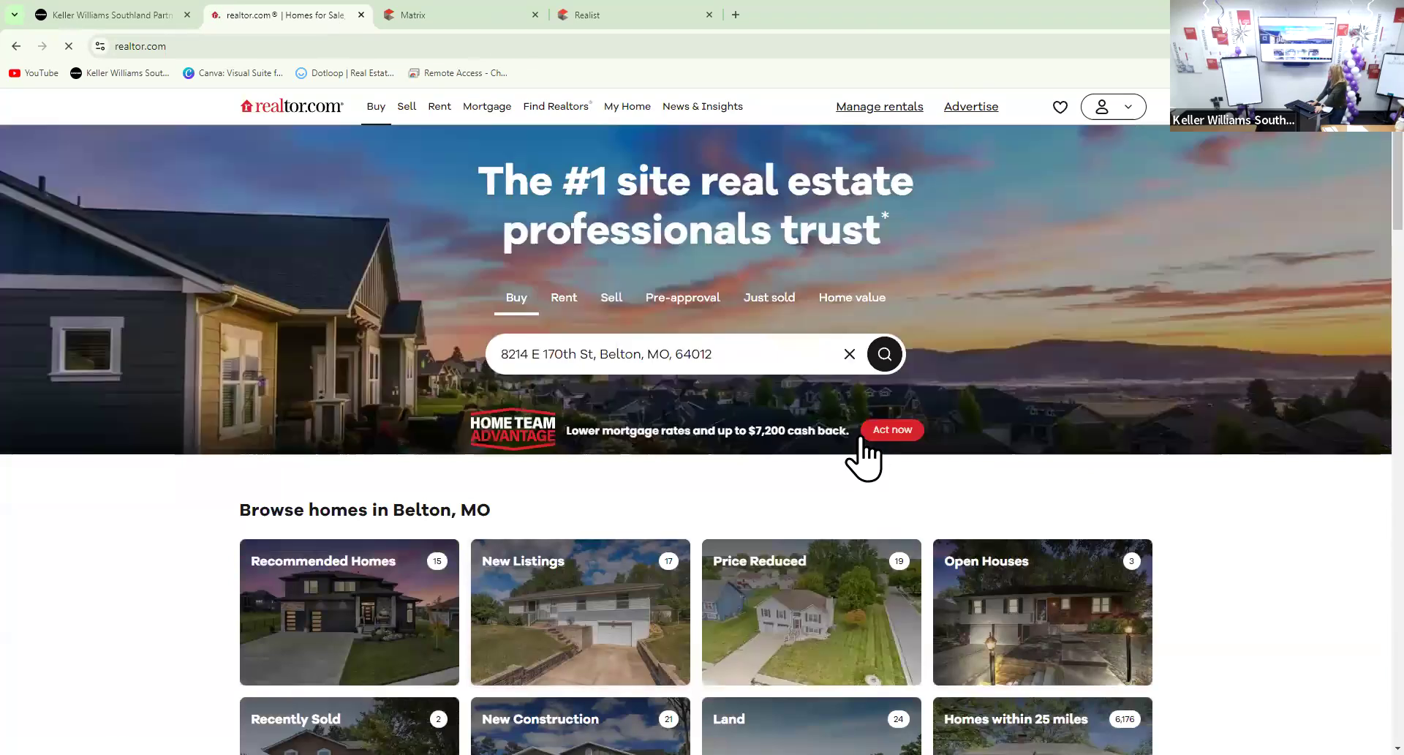
{"action": "left_click", "coordinate": [812, 354]}
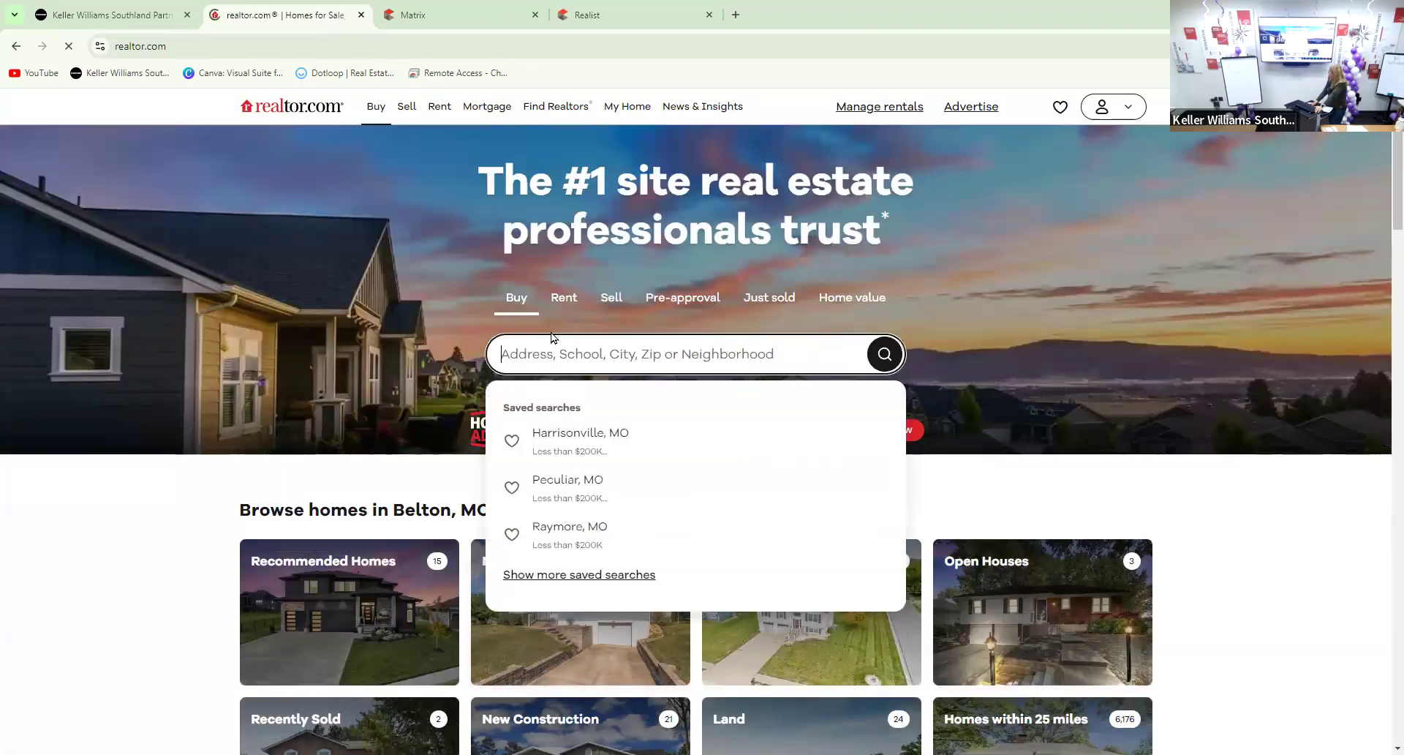
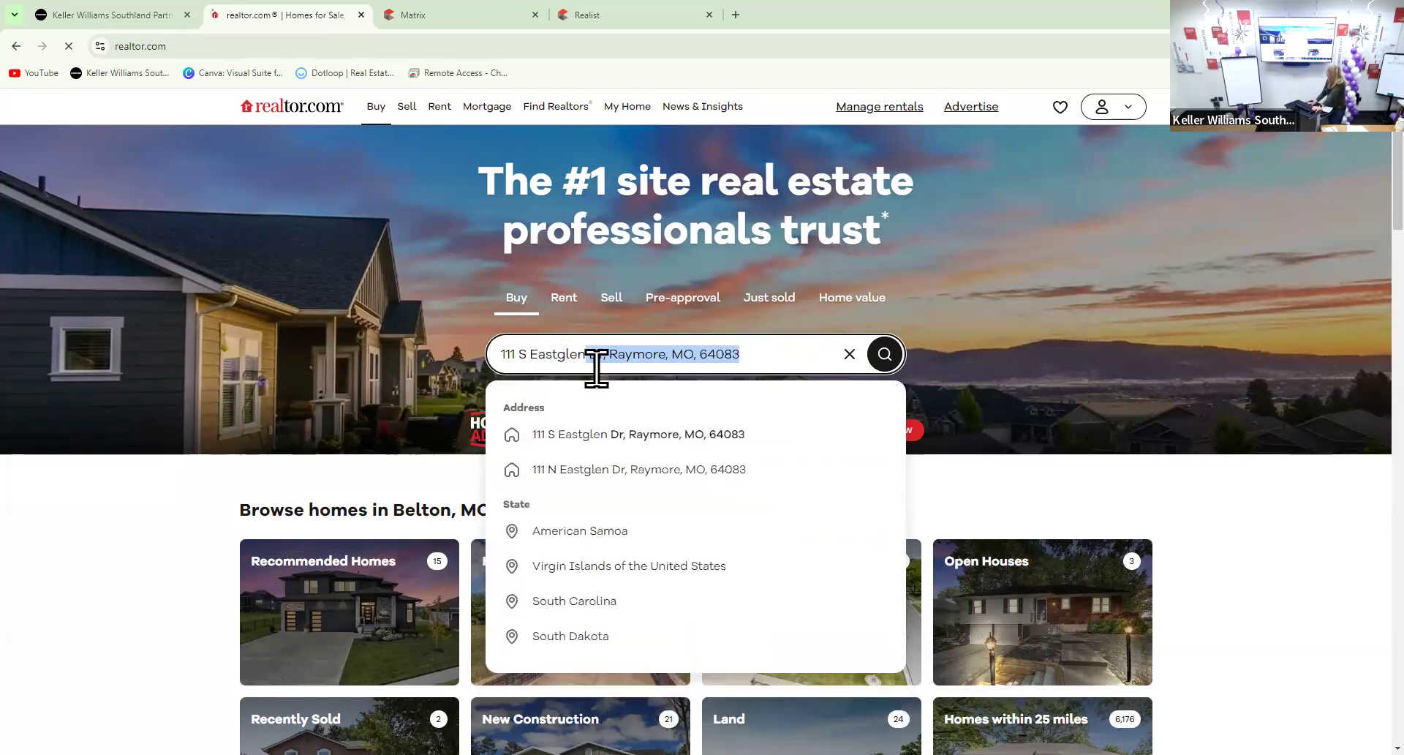
{"action": "left_click", "coordinate": [627, 435]}
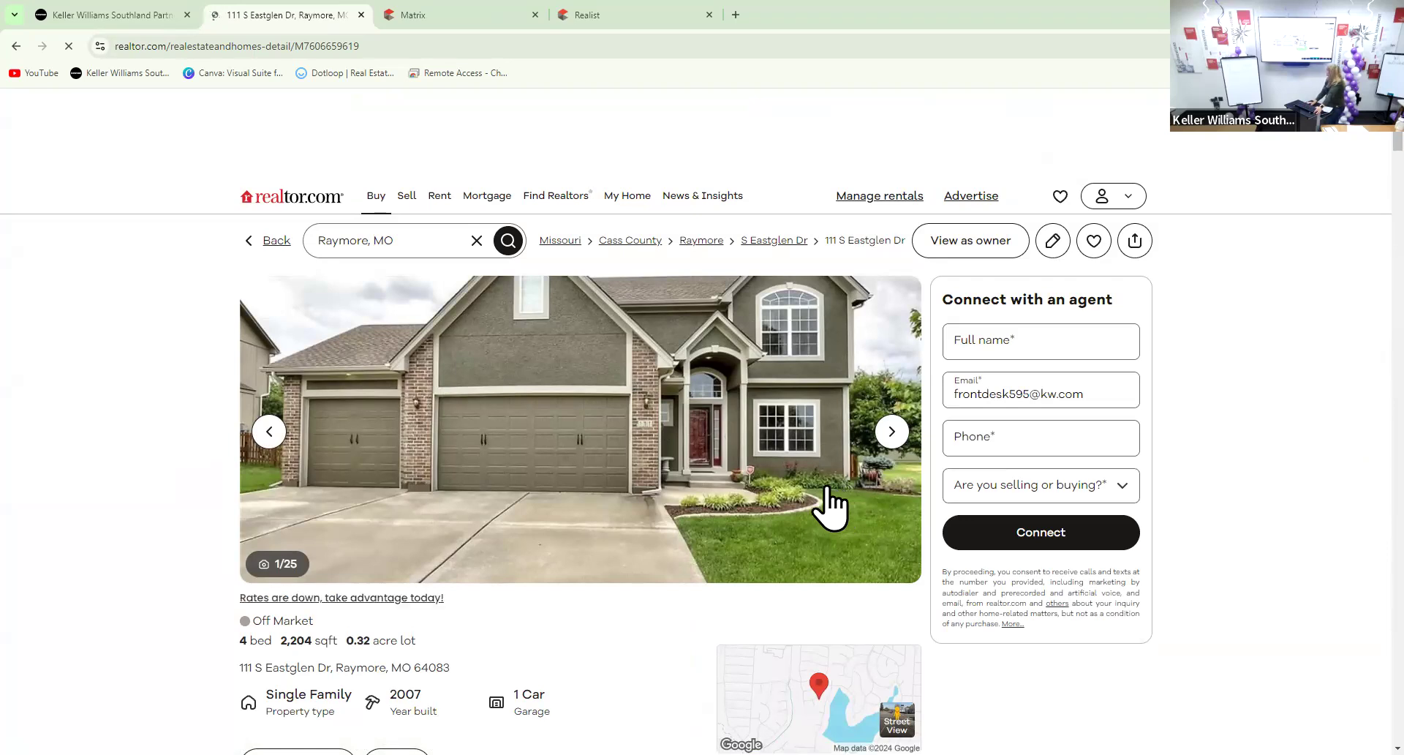
{"action": "scroll", "coordinate": [823, 483], "scroll_direction": "down", "scroll_amount": 3}
{"action": "scroll", "coordinate": [823, 494], "scroll_direction": "down", "scroll_amount": 2}
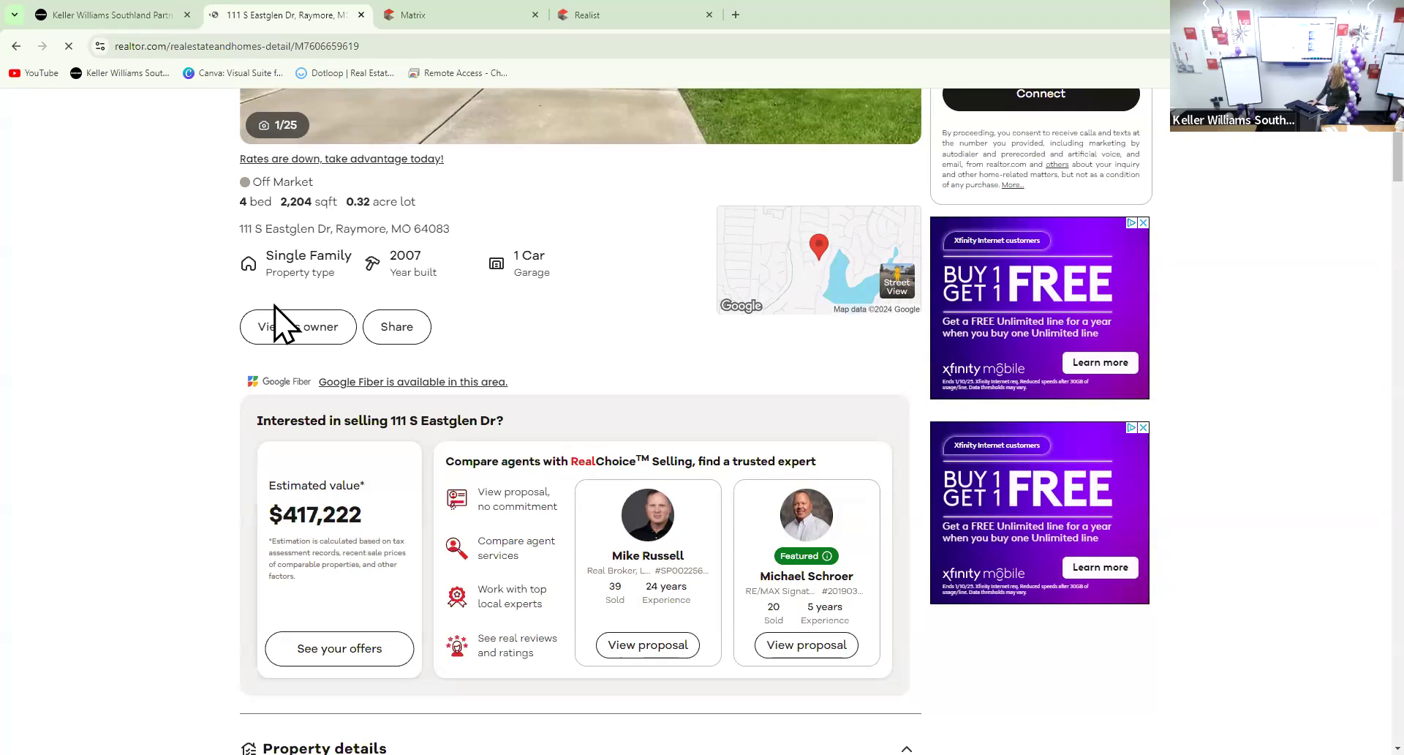
{"action": "scroll", "coordinate": [278, 322], "scroll_direction": "up", "scroll_amount": 3}
{"action": "scroll", "coordinate": [277, 307], "scroll_direction": "up", "scroll_amount": 3}
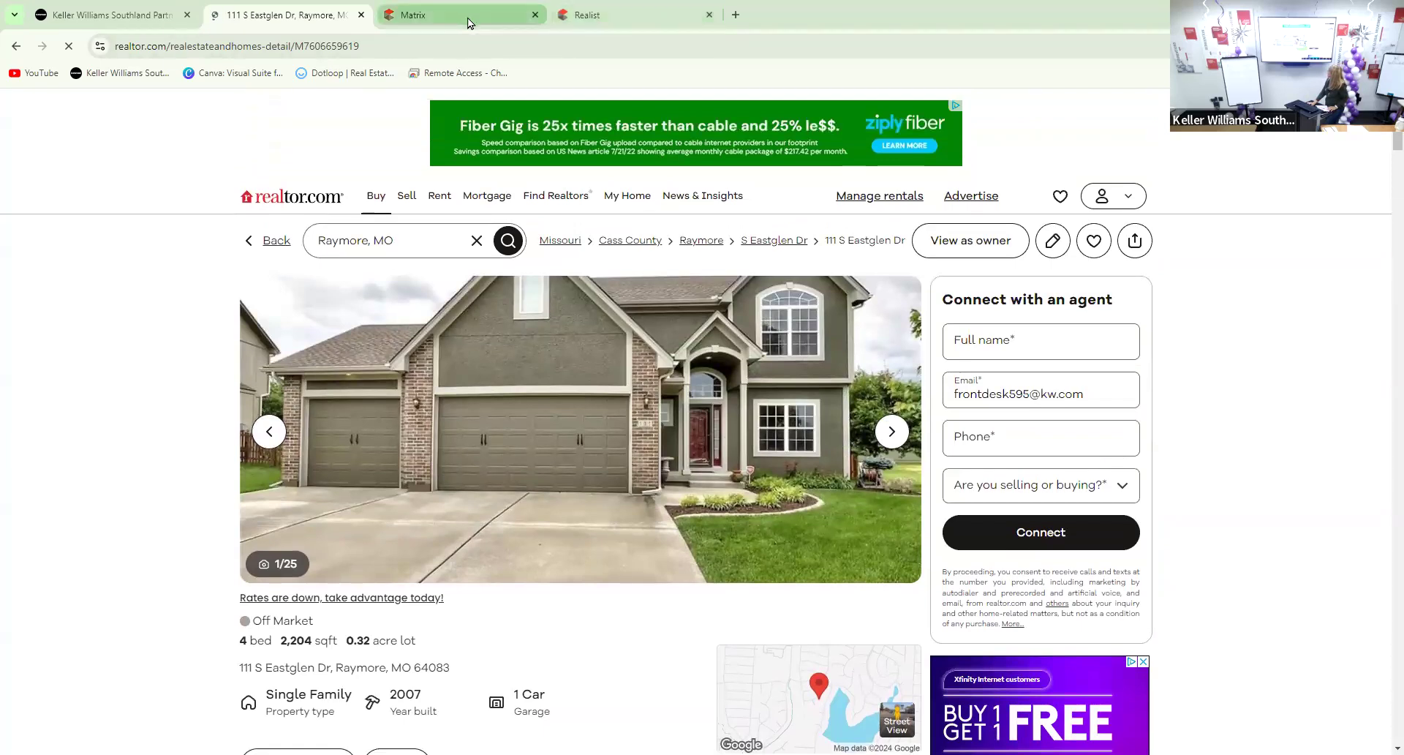
{"action": "mouse_move", "coordinate": [456, 25]}
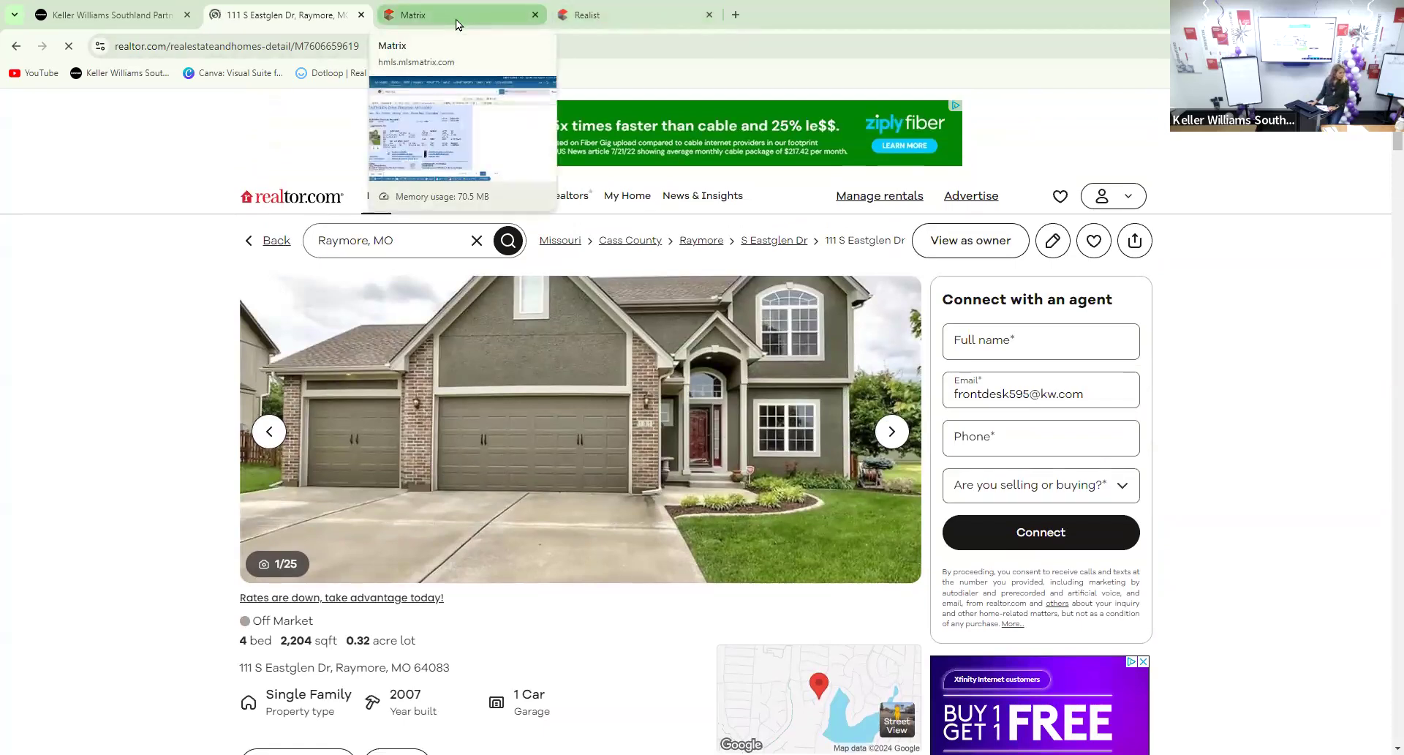
{"action": "left_click", "coordinate": [457, 22]}
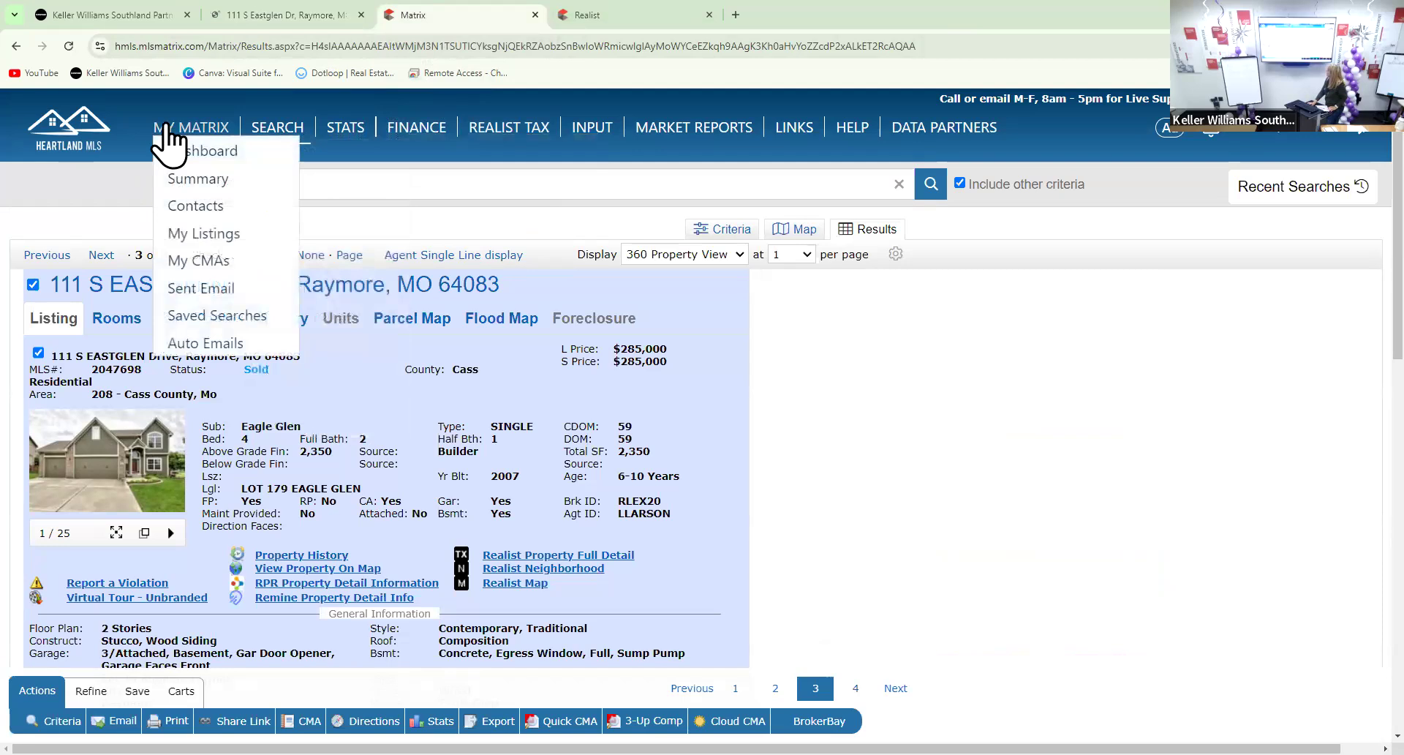
{"action": "left_click", "coordinate": [204, 149]}
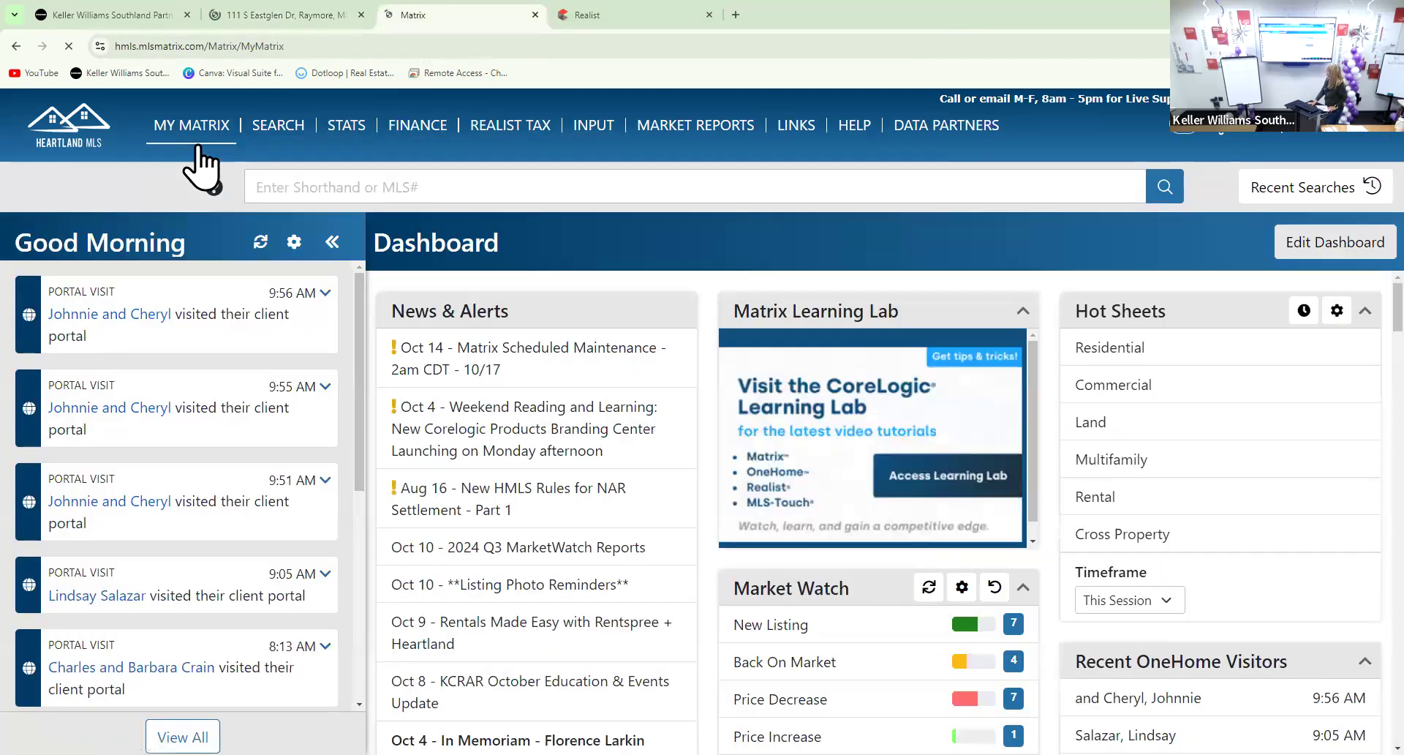
{"action": "mouse_move", "coordinate": [230, 141]}
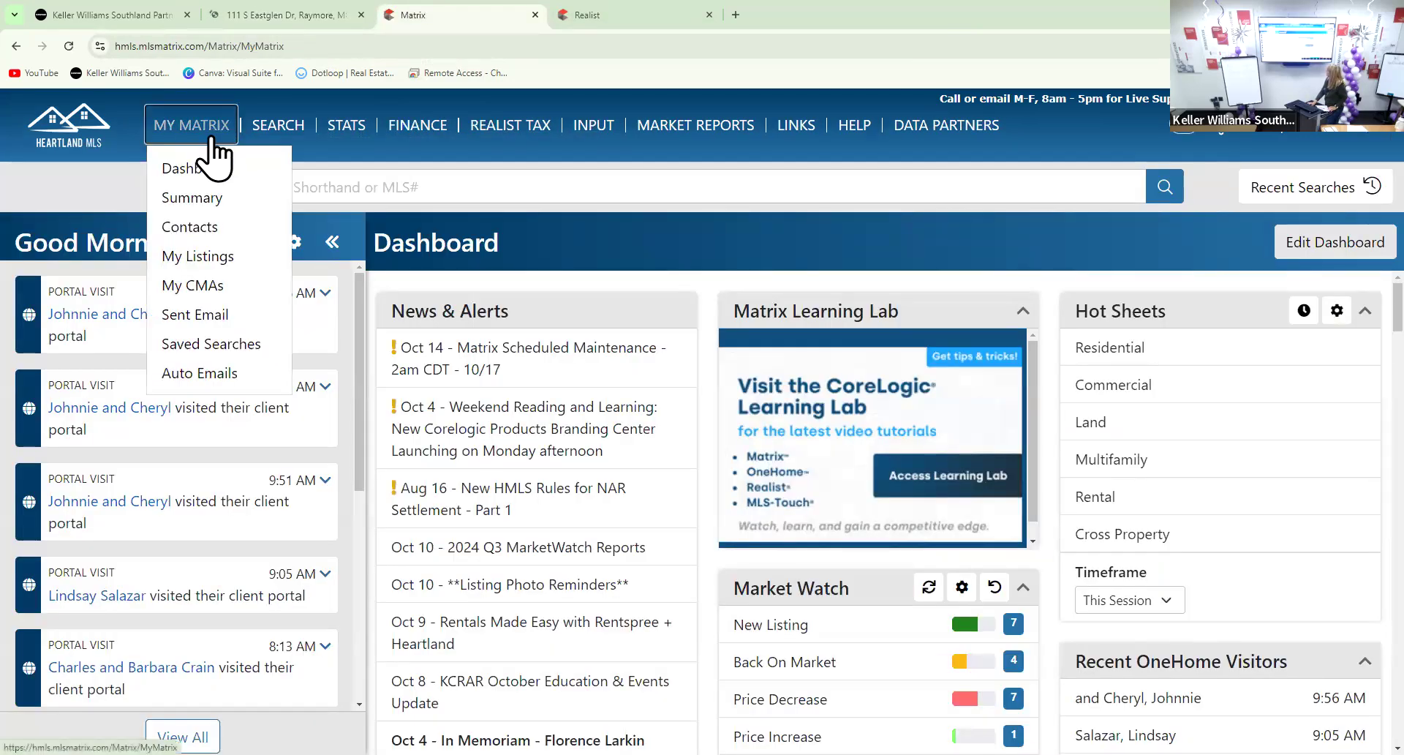
{"action": "left_click", "coordinate": [59, 130]}
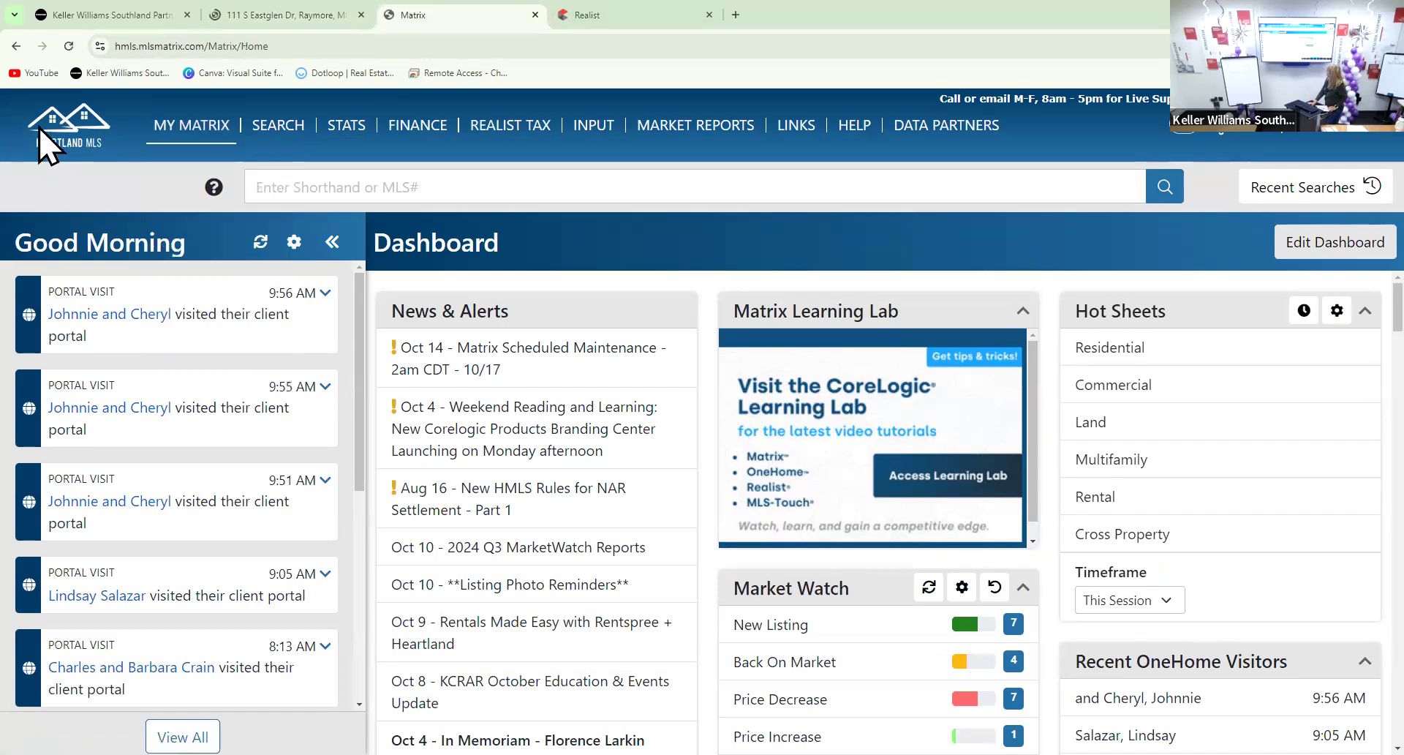
{"action": "scroll", "coordinate": [734, 477], "scroll_direction": "down", "scroll_amount": 4}
{"action": "scroll", "coordinate": [733, 478], "scroll_direction": "down", "scroll_amount": 18}
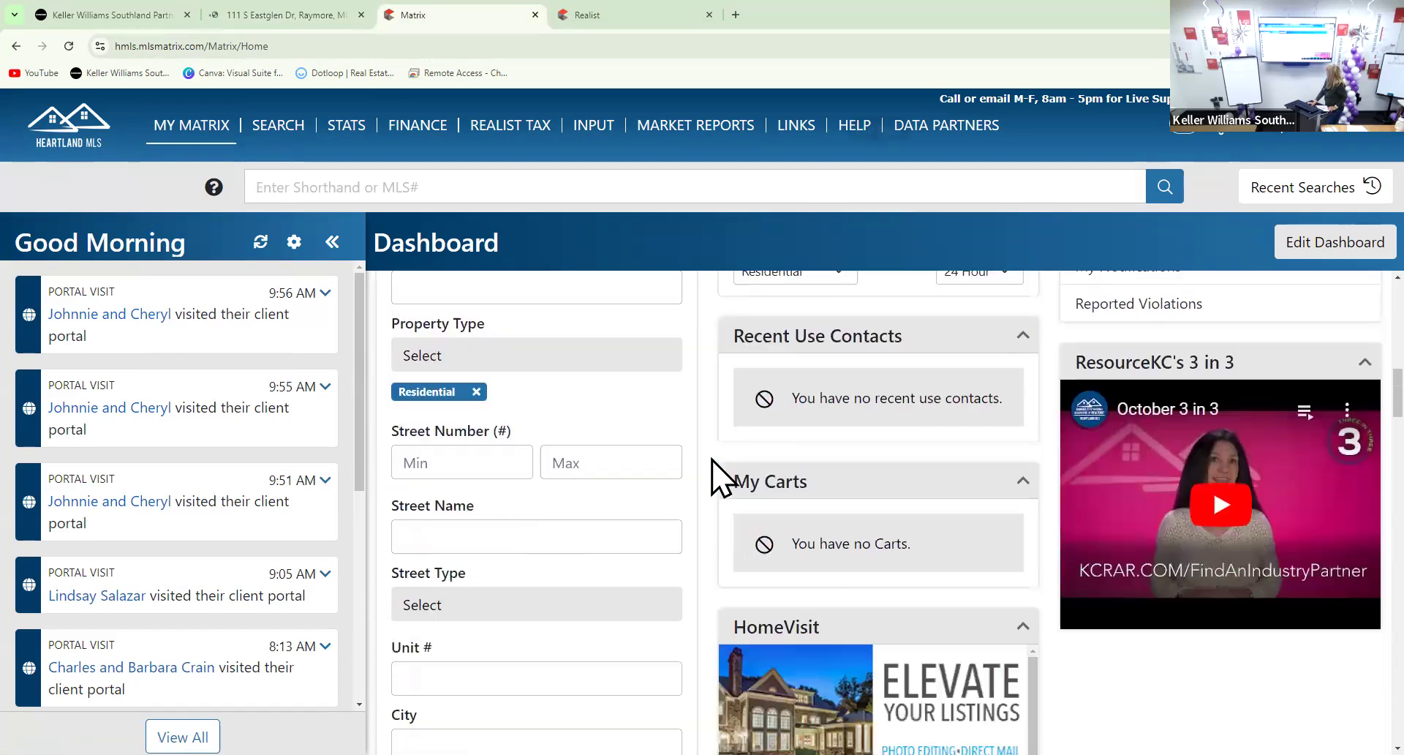
{"action": "scroll", "coordinate": [708, 475], "scroll_direction": "up", "scroll_amount": 20}
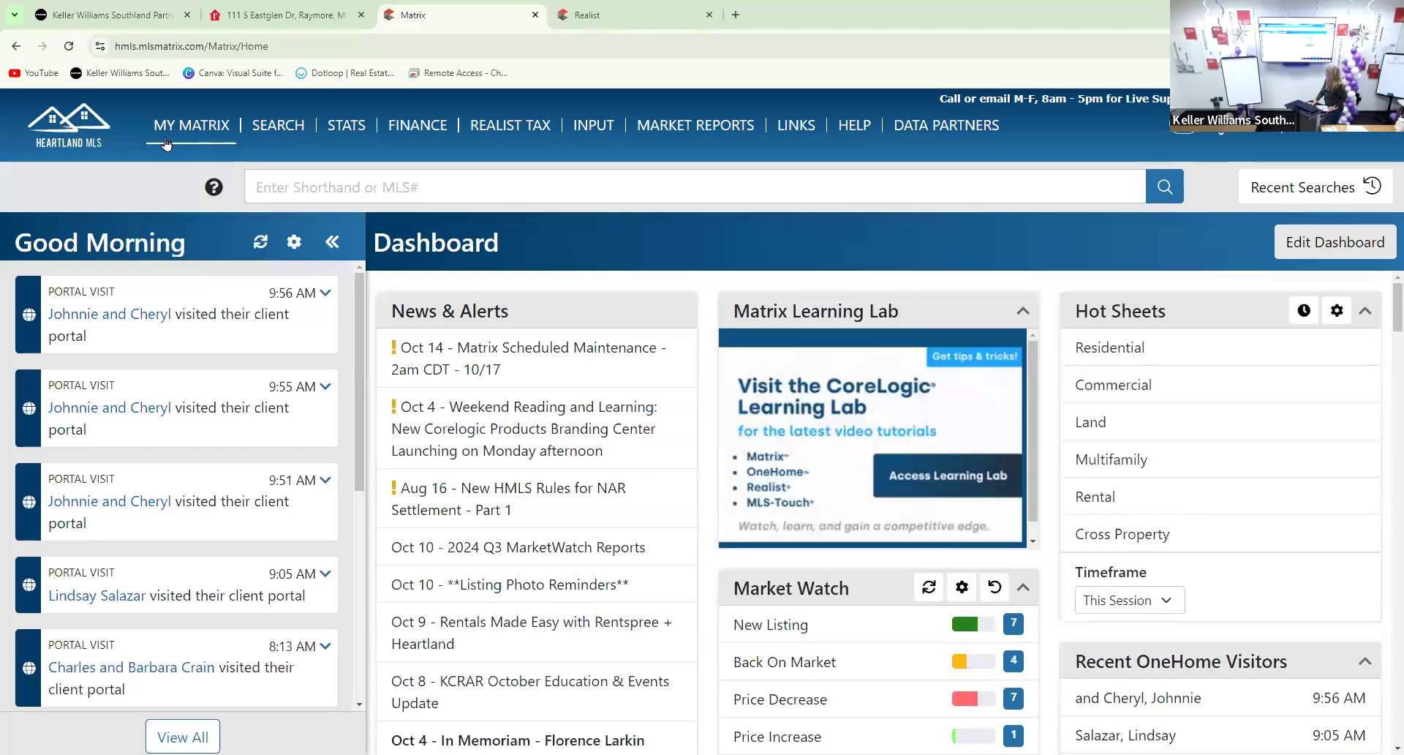
{"action": "mouse_move", "coordinate": [145, 138]}
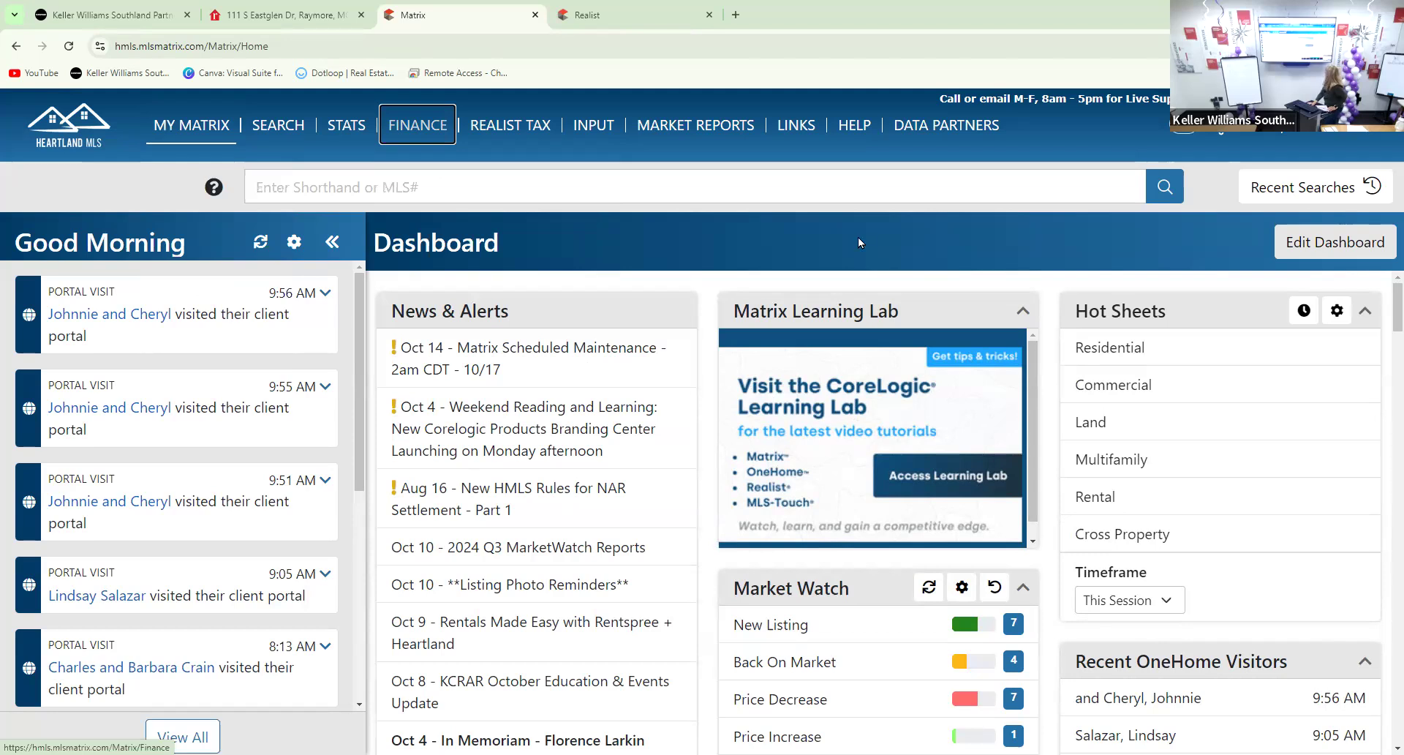
{"action": "left_click", "coordinate": [1271, 188]}
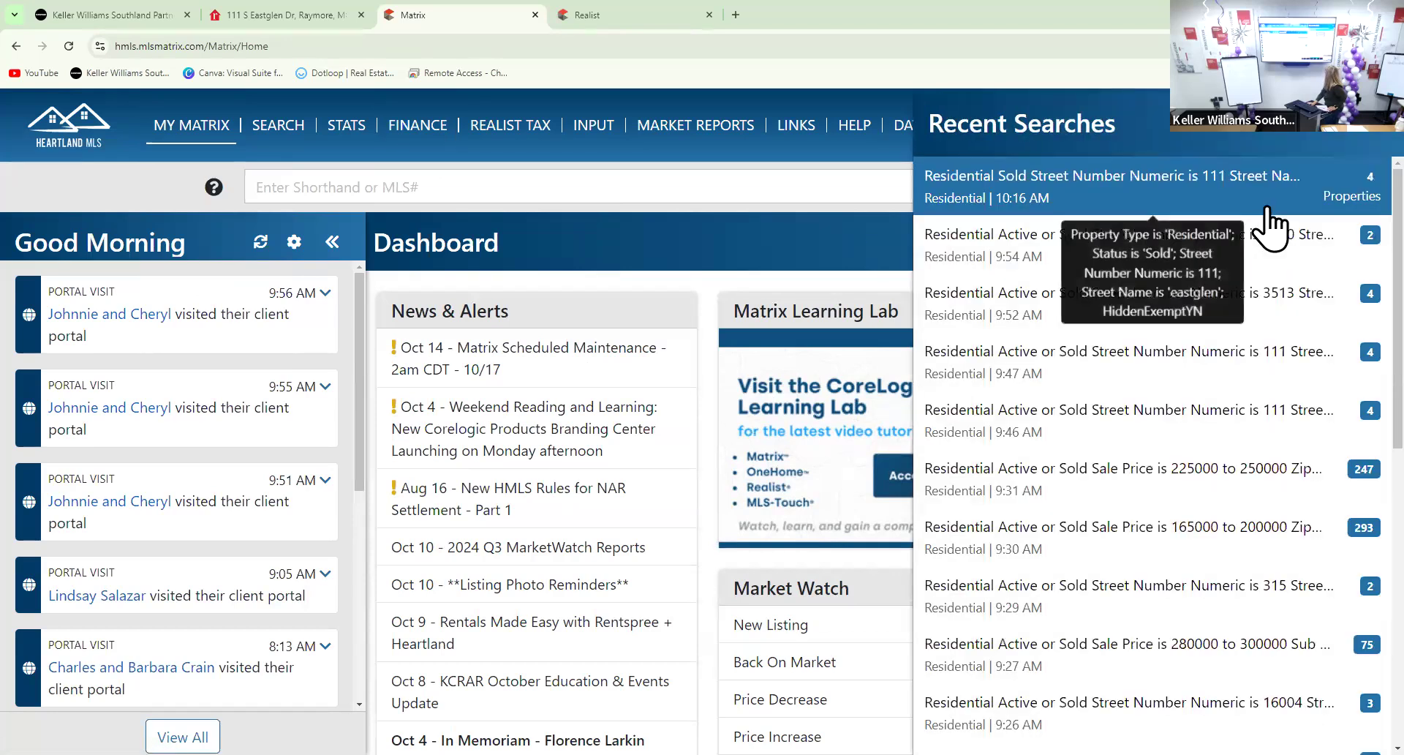
{"action": "left_click", "coordinate": [1248, 209]}
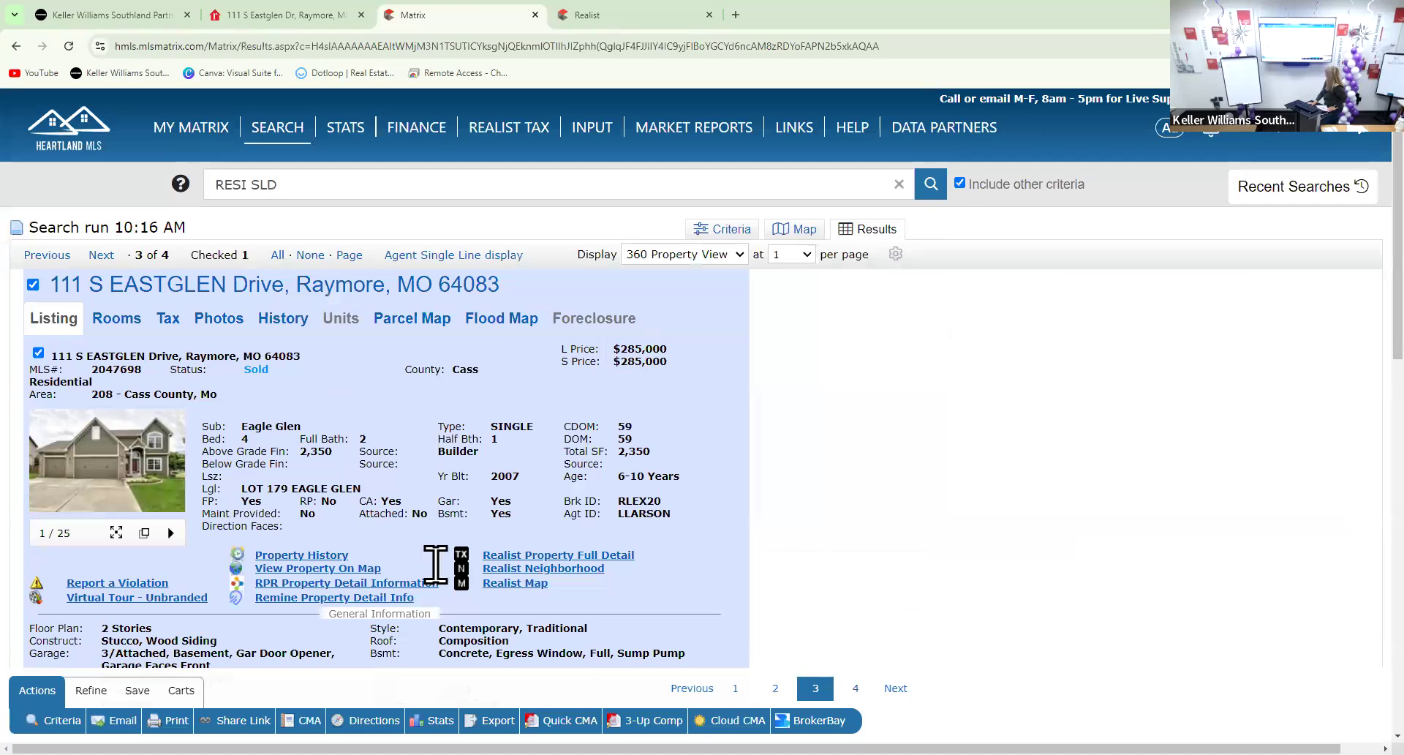
{"action": "scroll", "coordinate": [505, 596], "scroll_direction": "down", "scroll_amount": 2}
{"action": "scroll", "coordinate": [505, 599], "scroll_direction": "up", "scroll_amount": 1}
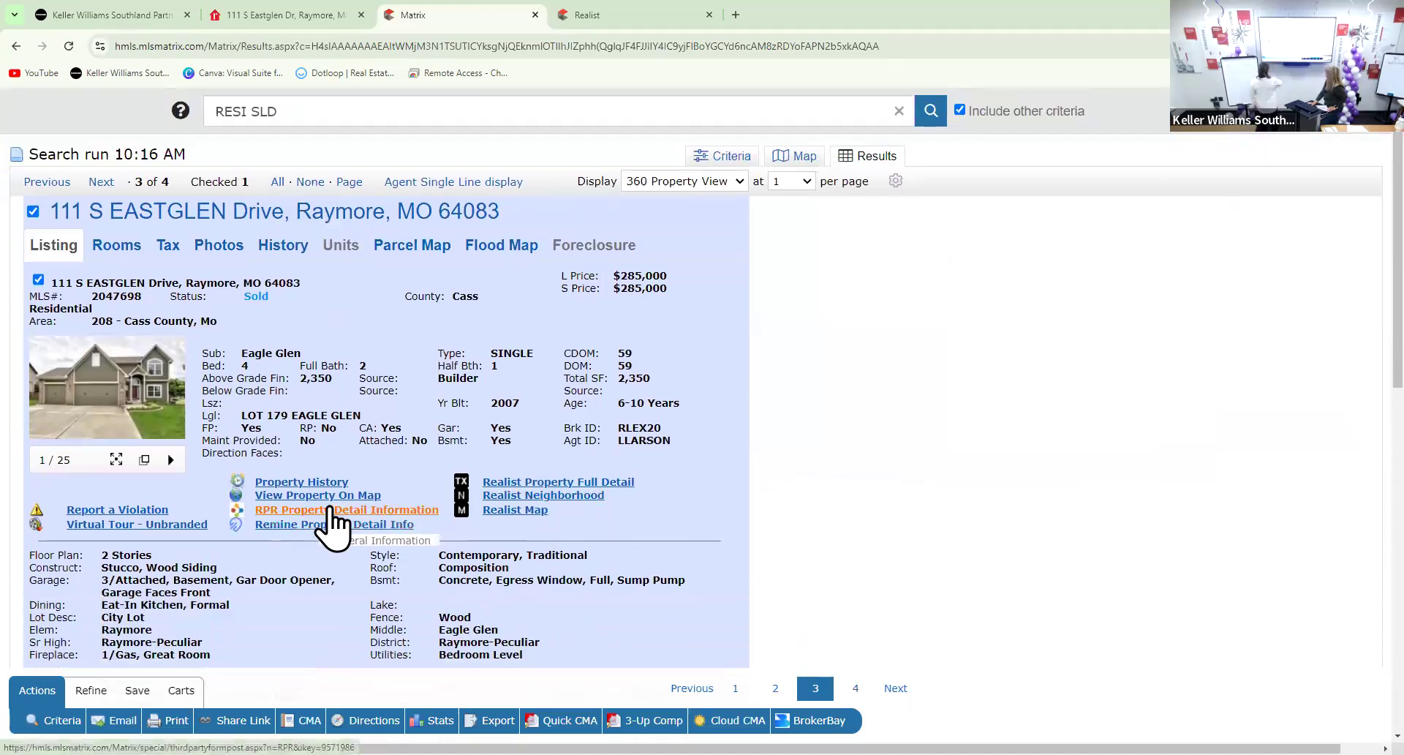
{"action": "left_click", "coordinate": [333, 516]}
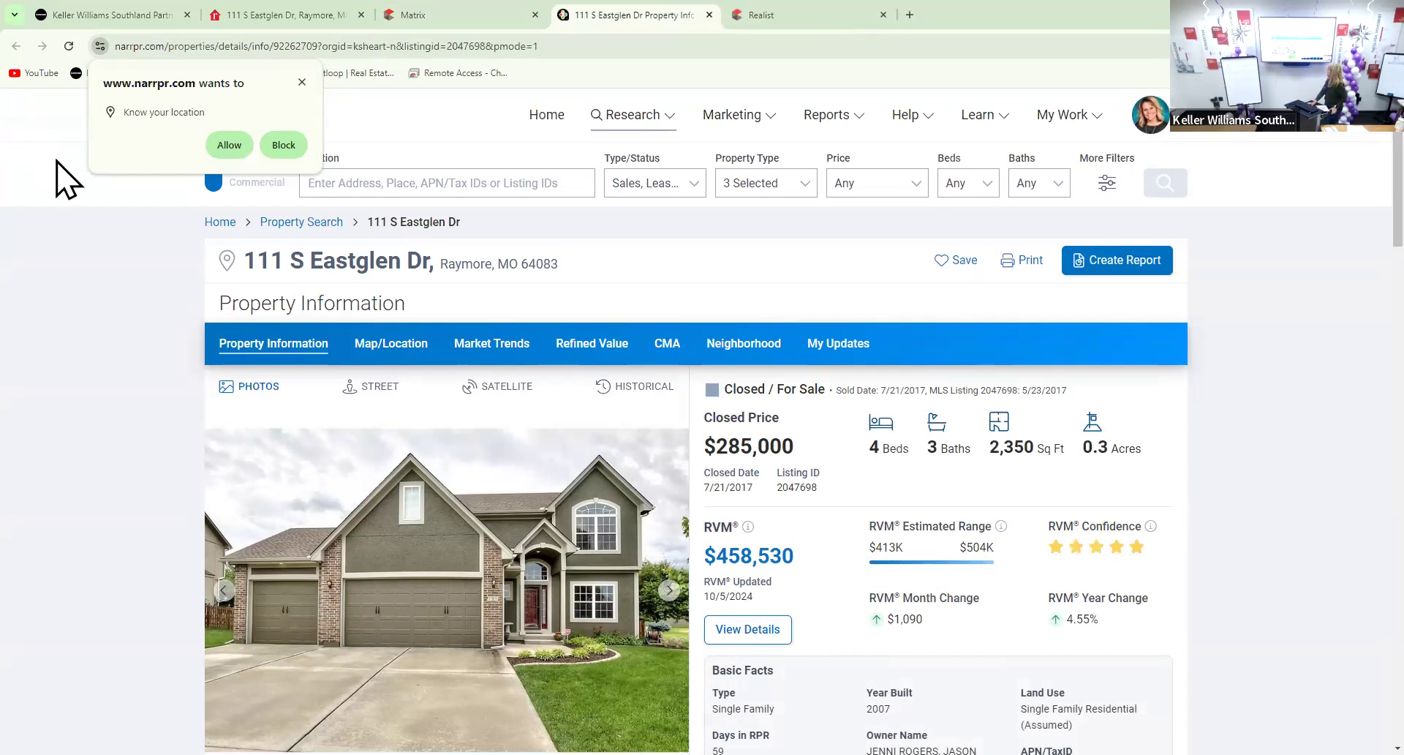
Check RPR's $285,000 closed price and $458,530 RVM (range $413K–$504K), then return to Matrix
{"action": "scroll", "coordinate": [81, 194], "scroll_direction": "down", "scroll_amount": 1}
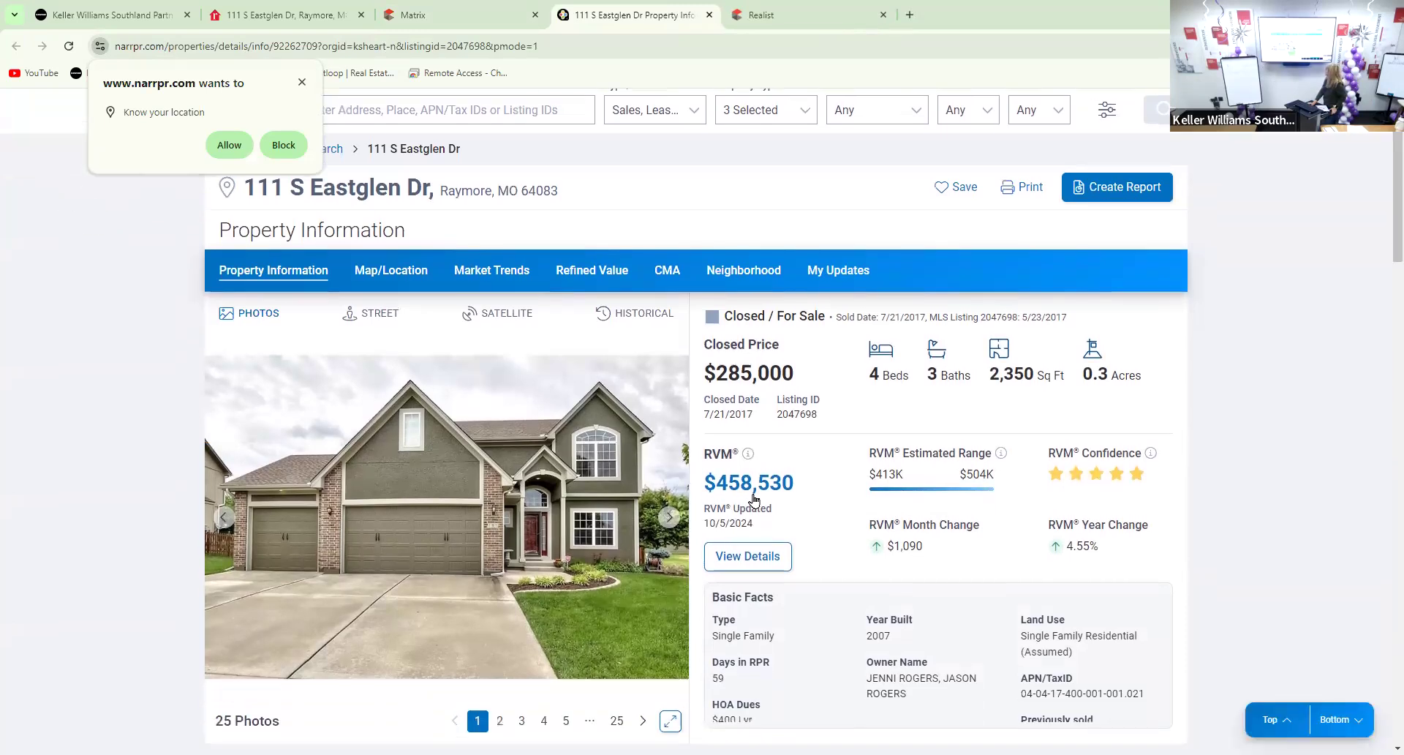
{"action": "scroll", "coordinate": [739, 512], "scroll_direction": "down", "scroll_amount": 1}
{"action": "scroll", "coordinate": [726, 433], "scroll_direction": "down", "scroll_amount": 1}
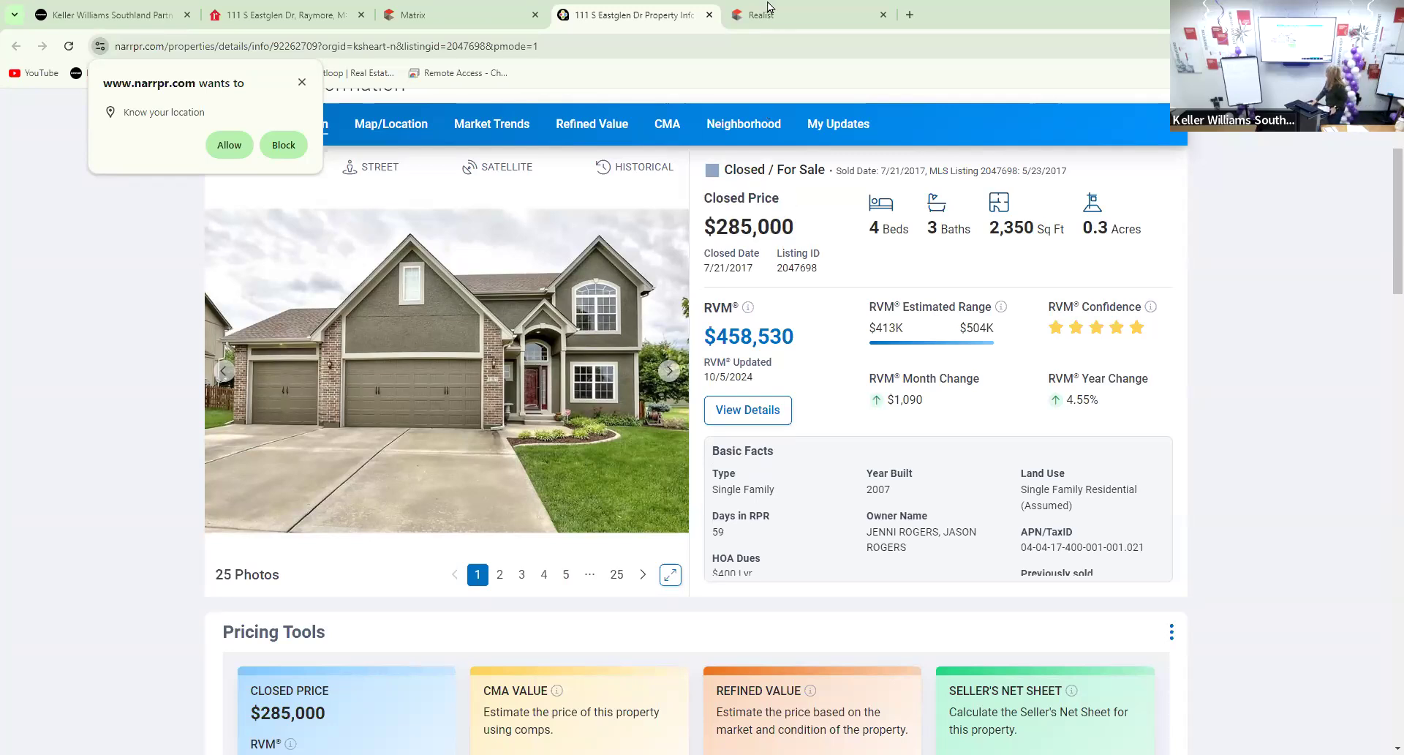
{"action": "left_click", "coordinate": [465, 15]}
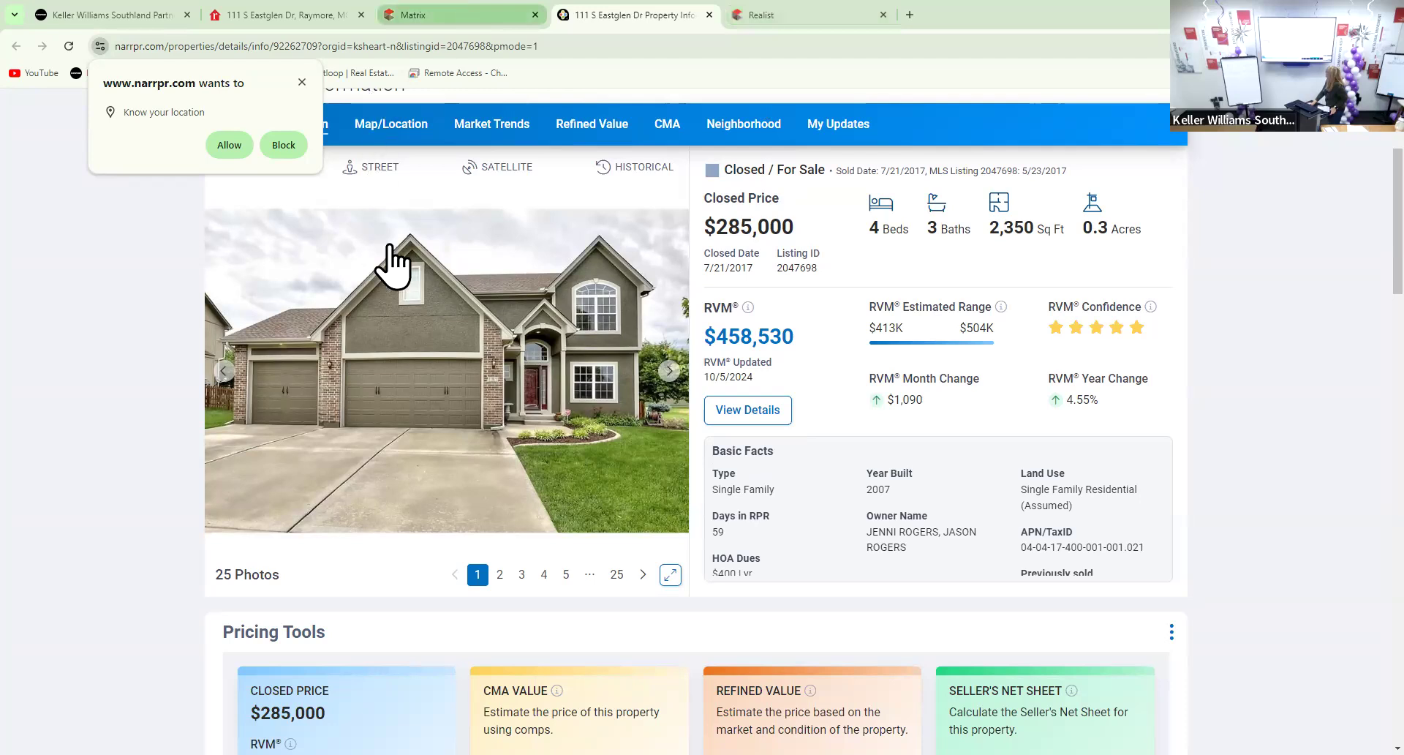
Enlarge the listing photos and page through the exterior, front door, patio and staircase shots
{"action": "left_click", "coordinate": [112, 402]}
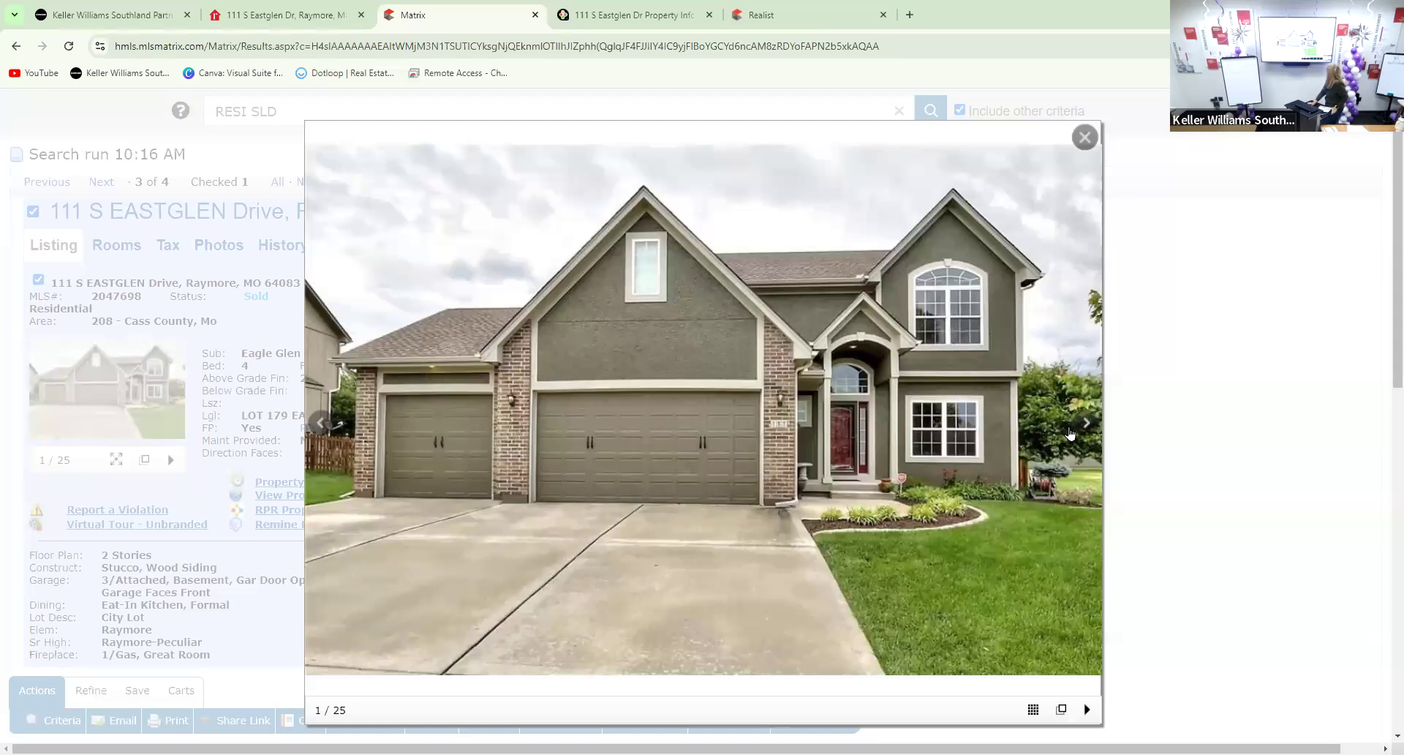
{"action": "left_click", "coordinate": [1086, 423]}
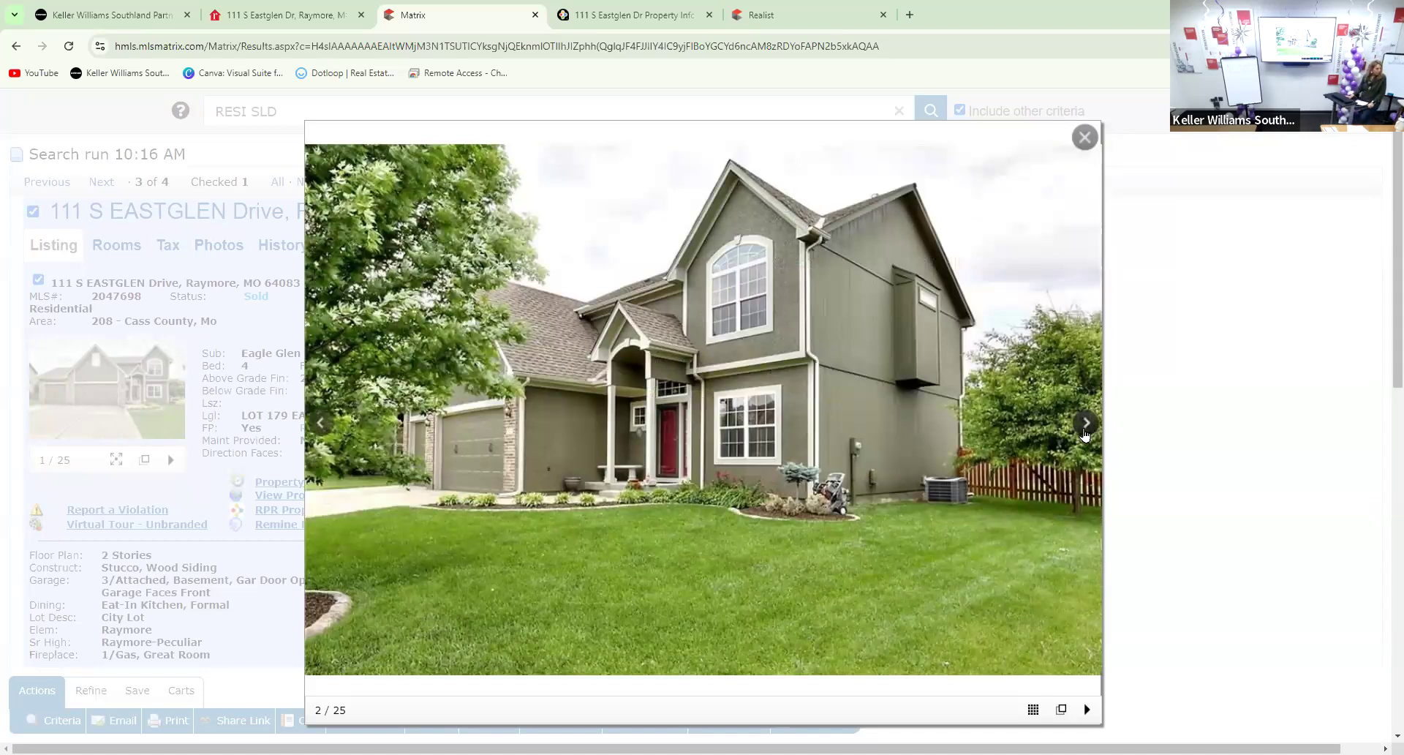
{"action": "left_click", "coordinate": [1087, 424]}
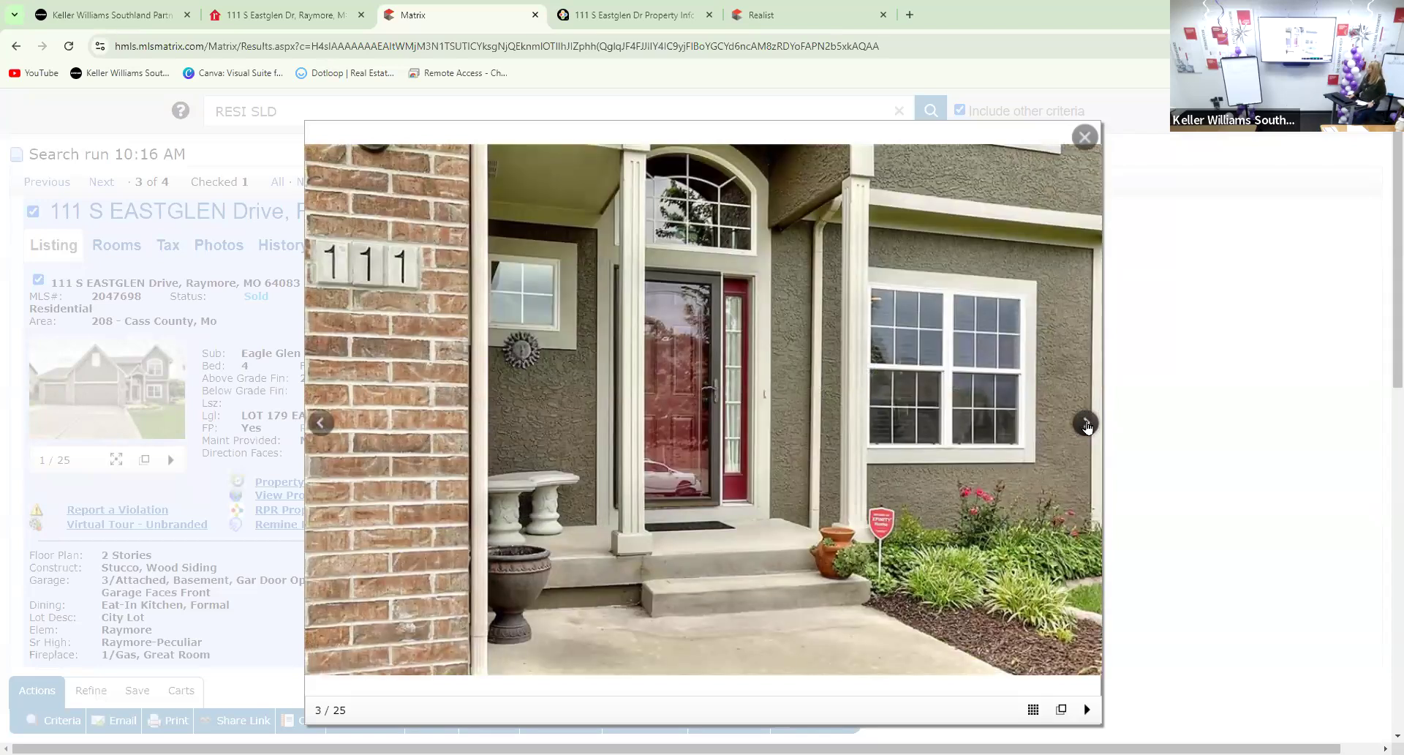
{"action": "left_click", "coordinate": [1087, 424]}
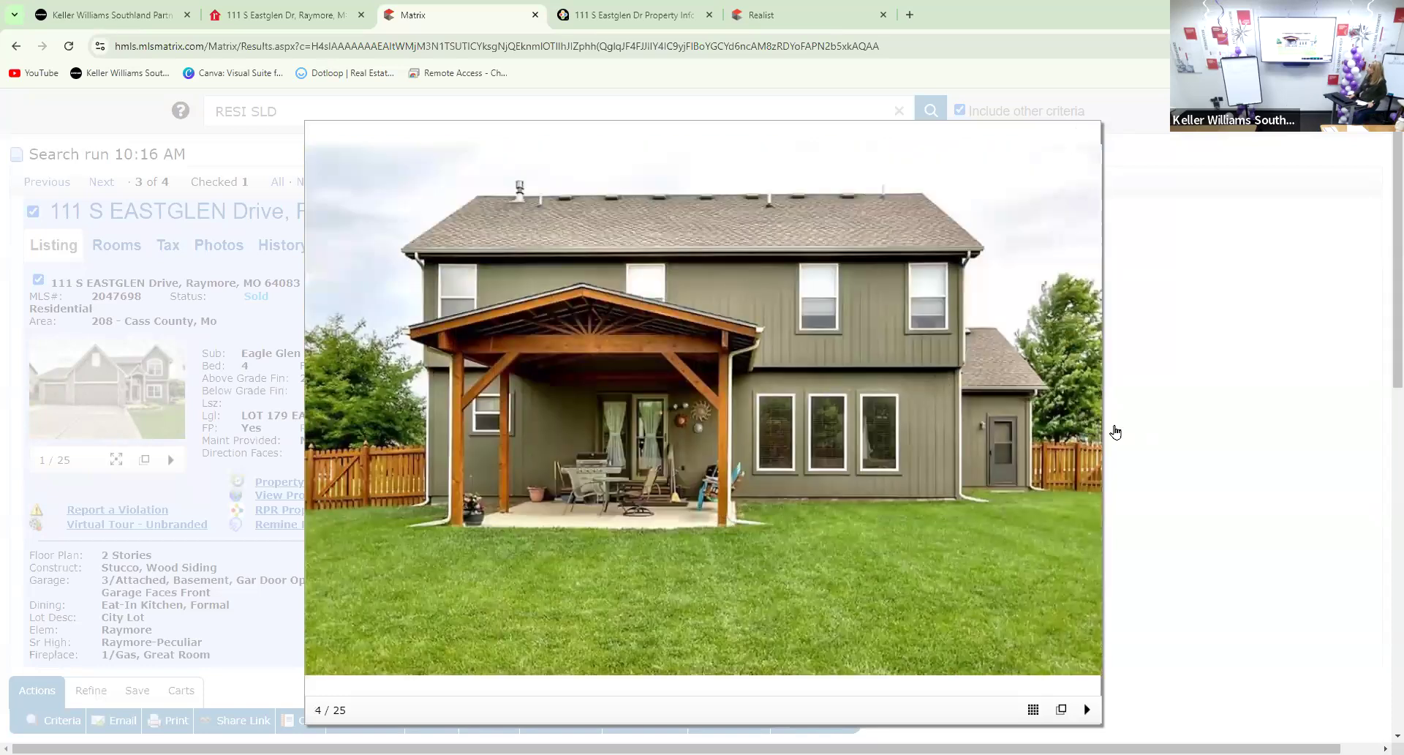
{"action": "left_click", "coordinate": [1087, 424]}
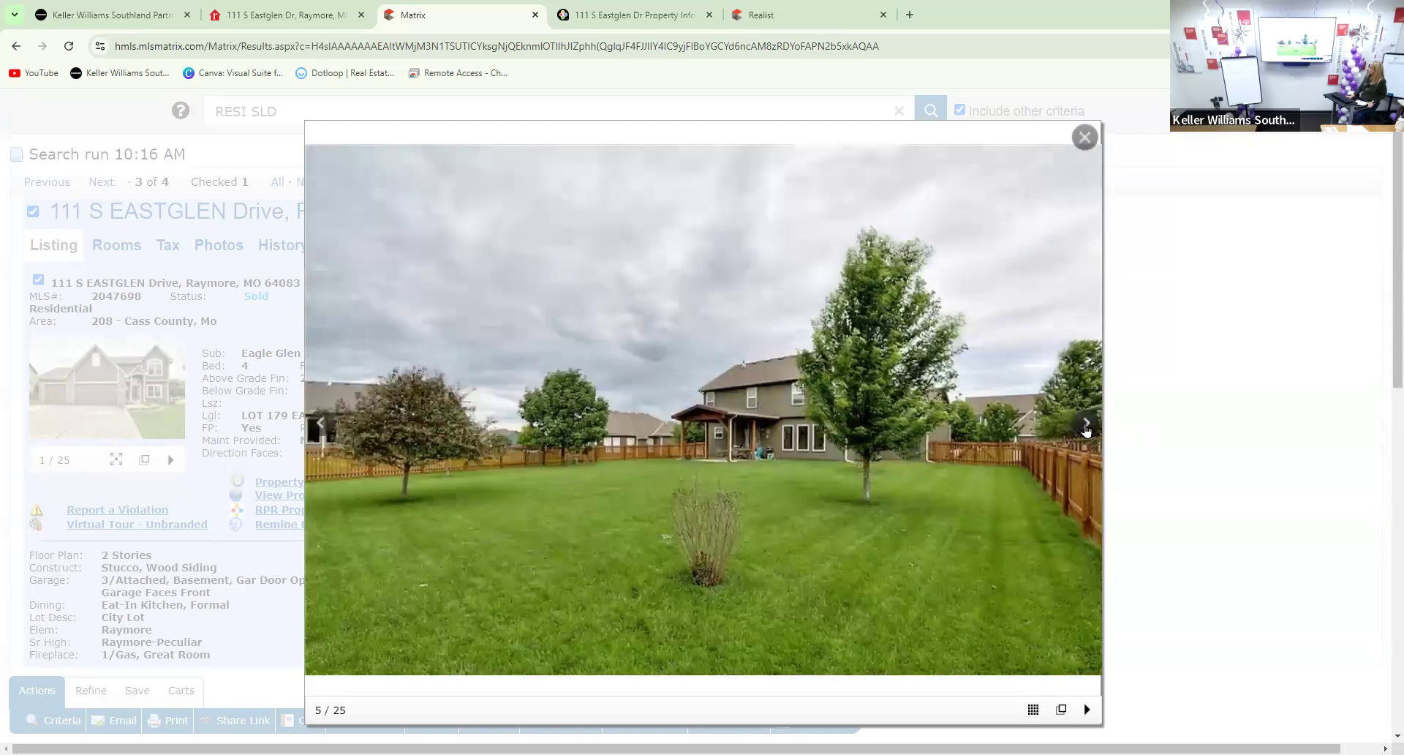
{"action": "left_click", "coordinate": [1087, 423]}
{"action": "left_click", "coordinate": [1087, 423]}
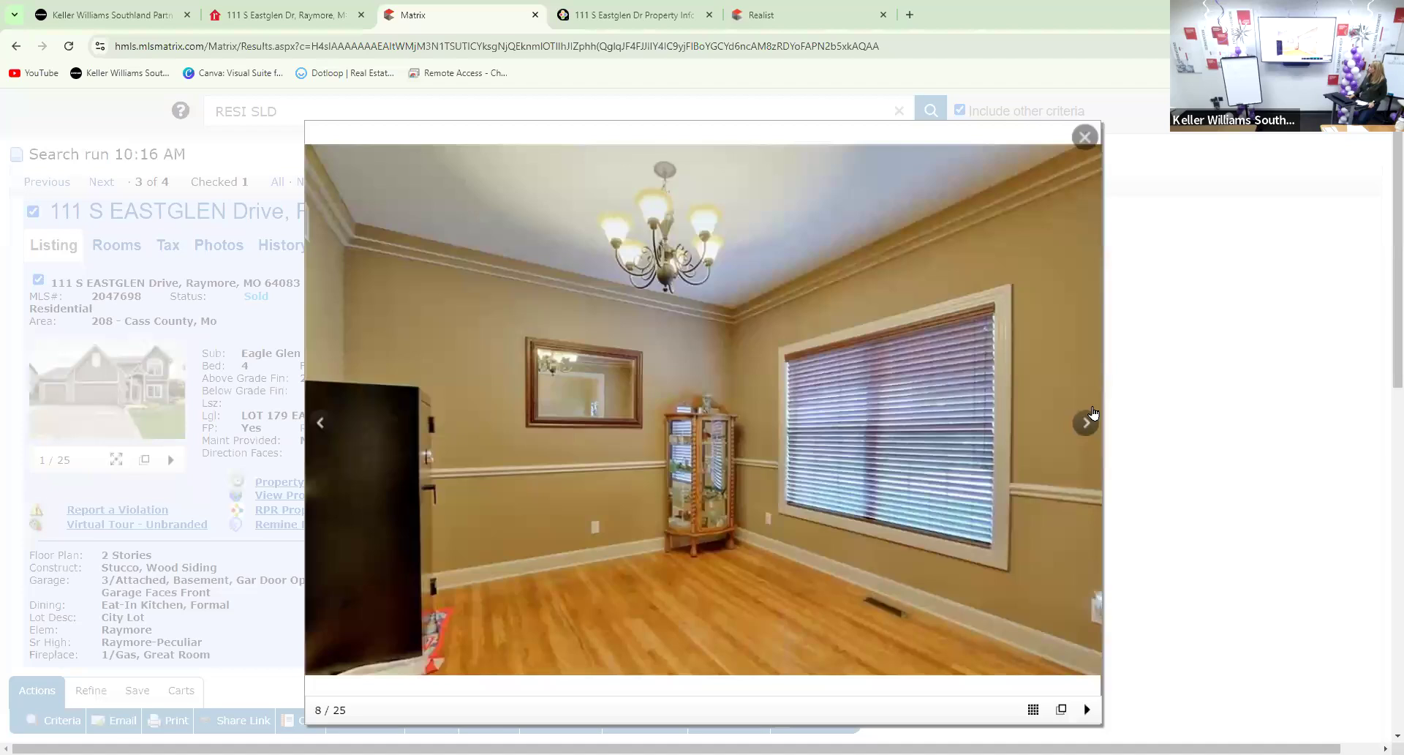
{"action": "left_click", "coordinate": [1084, 428]}
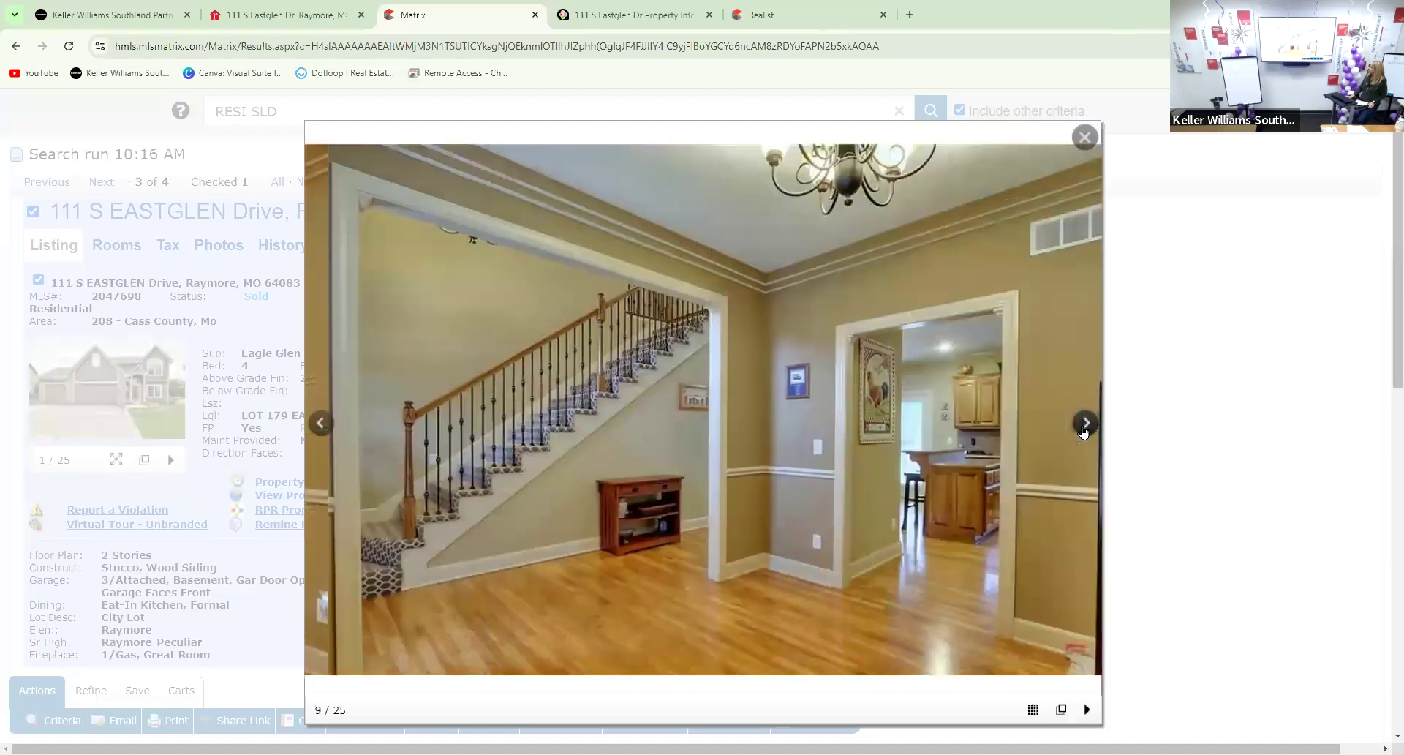
{"action": "left_click", "coordinate": [1084, 428]}
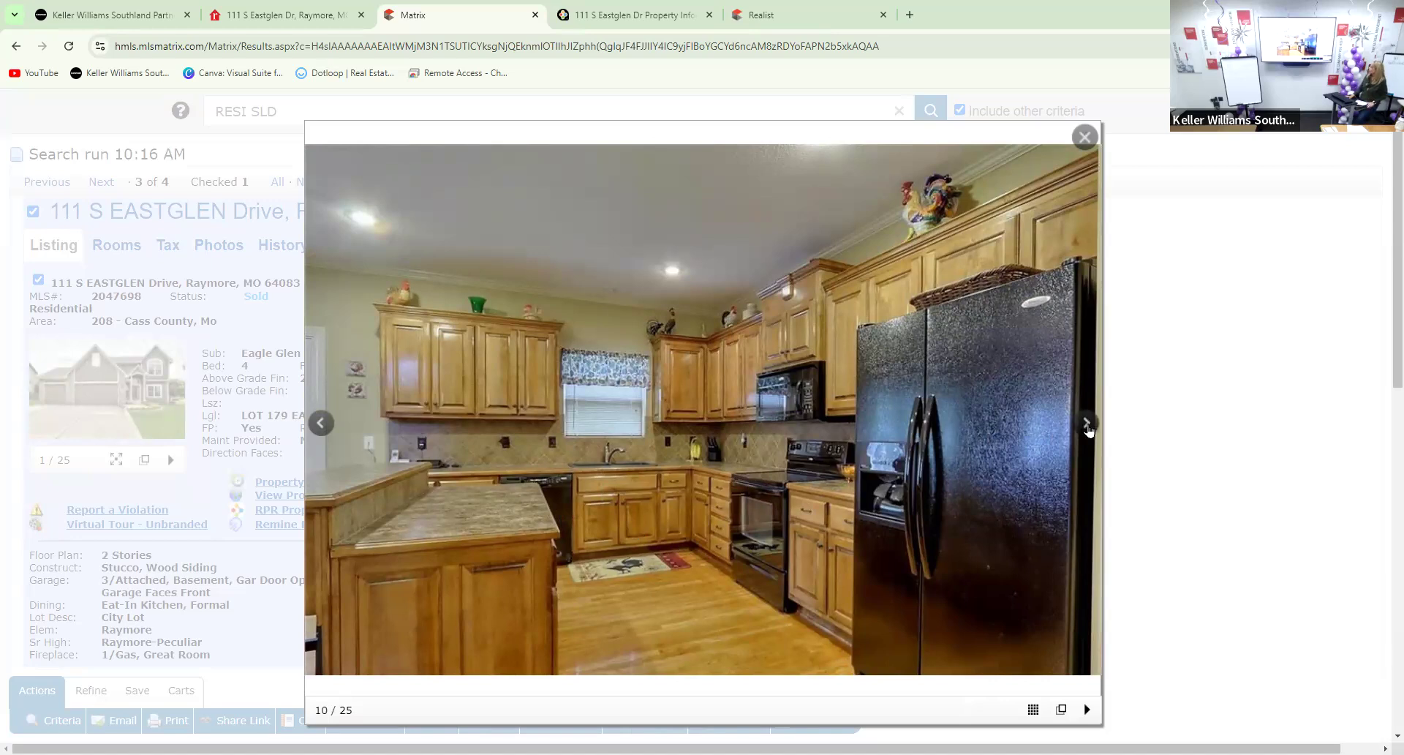
Page through the kitchen, dining, living room, half bath, laundry and bedroom photos
{"action": "left_click", "coordinate": [1087, 424]}
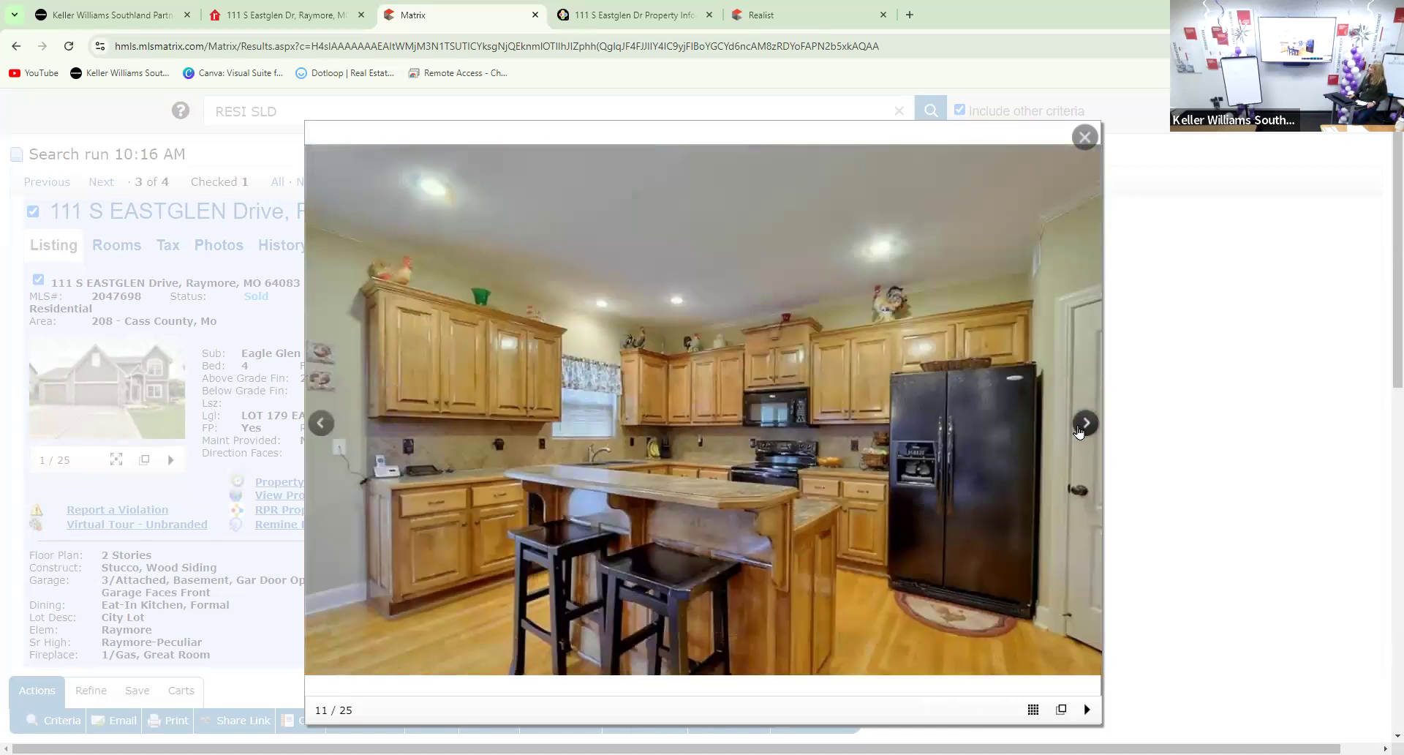
{"action": "left_click", "coordinate": [1079, 431]}
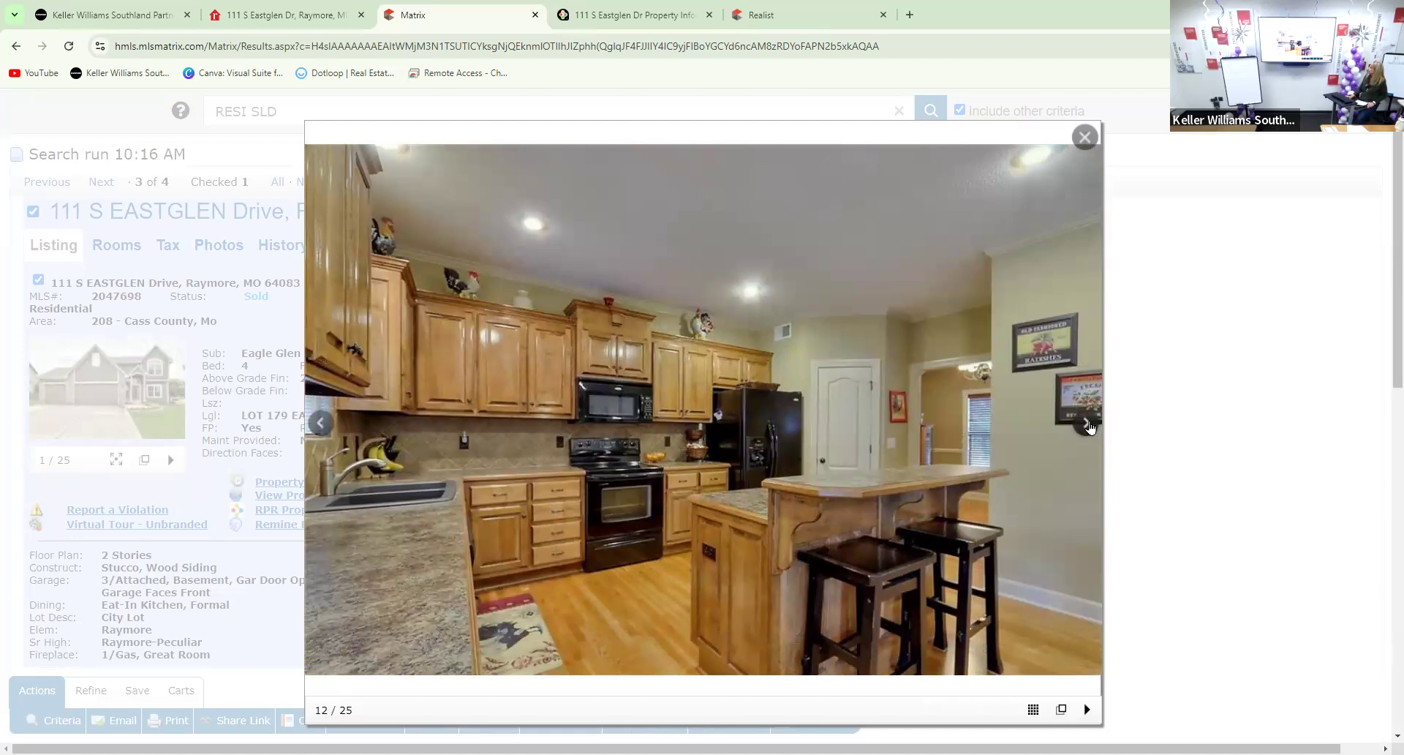
{"action": "left_click", "coordinate": [1088, 426]}
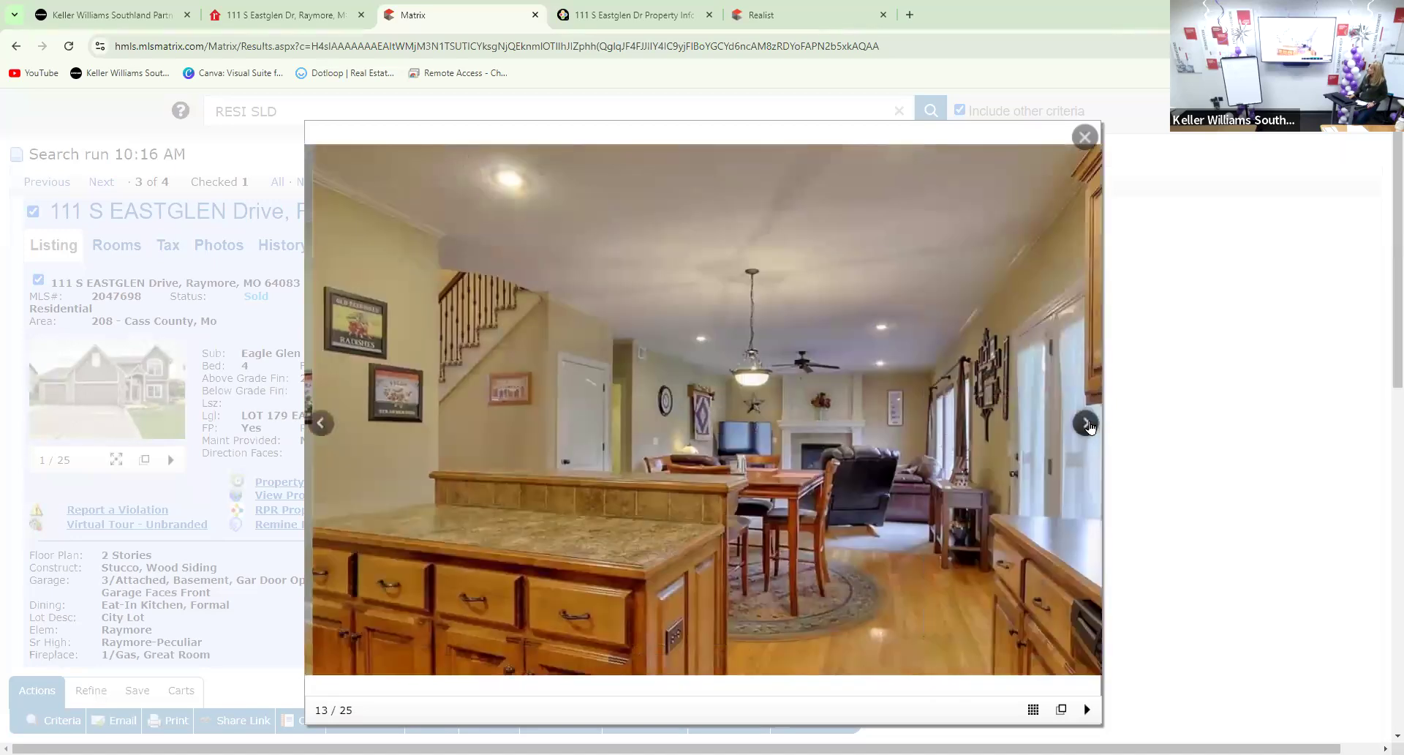
{"action": "left_click", "coordinate": [1088, 426]}
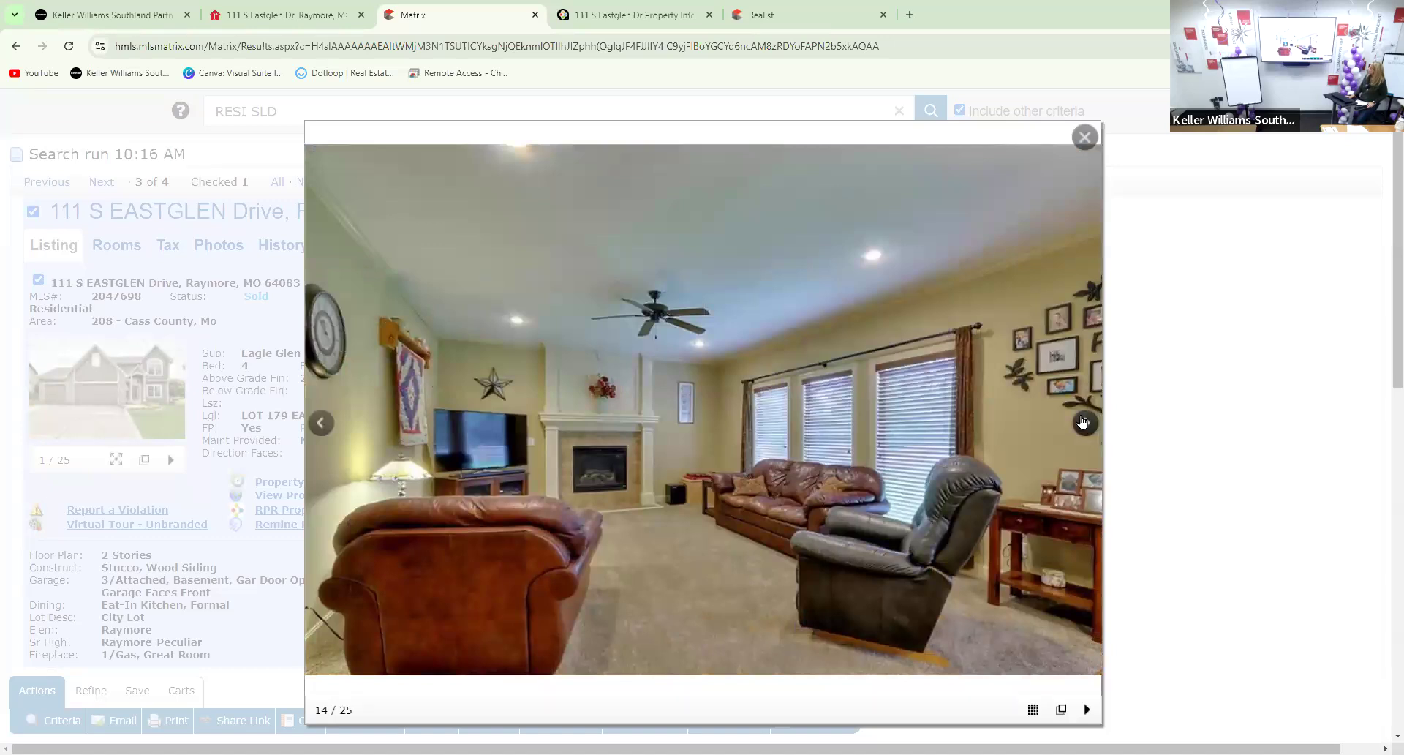
{"action": "left_click", "coordinate": [1086, 423]}
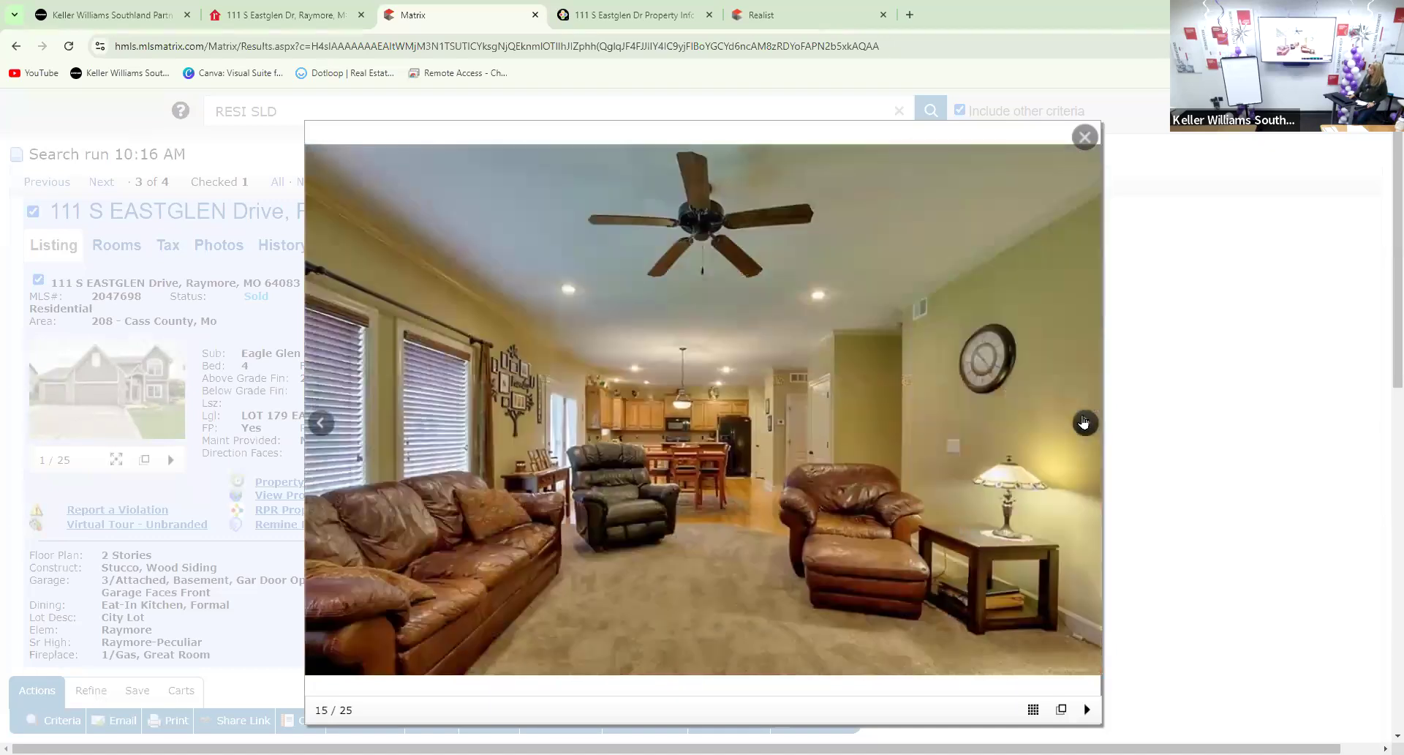
{"action": "left_click", "coordinate": [1084, 423]}
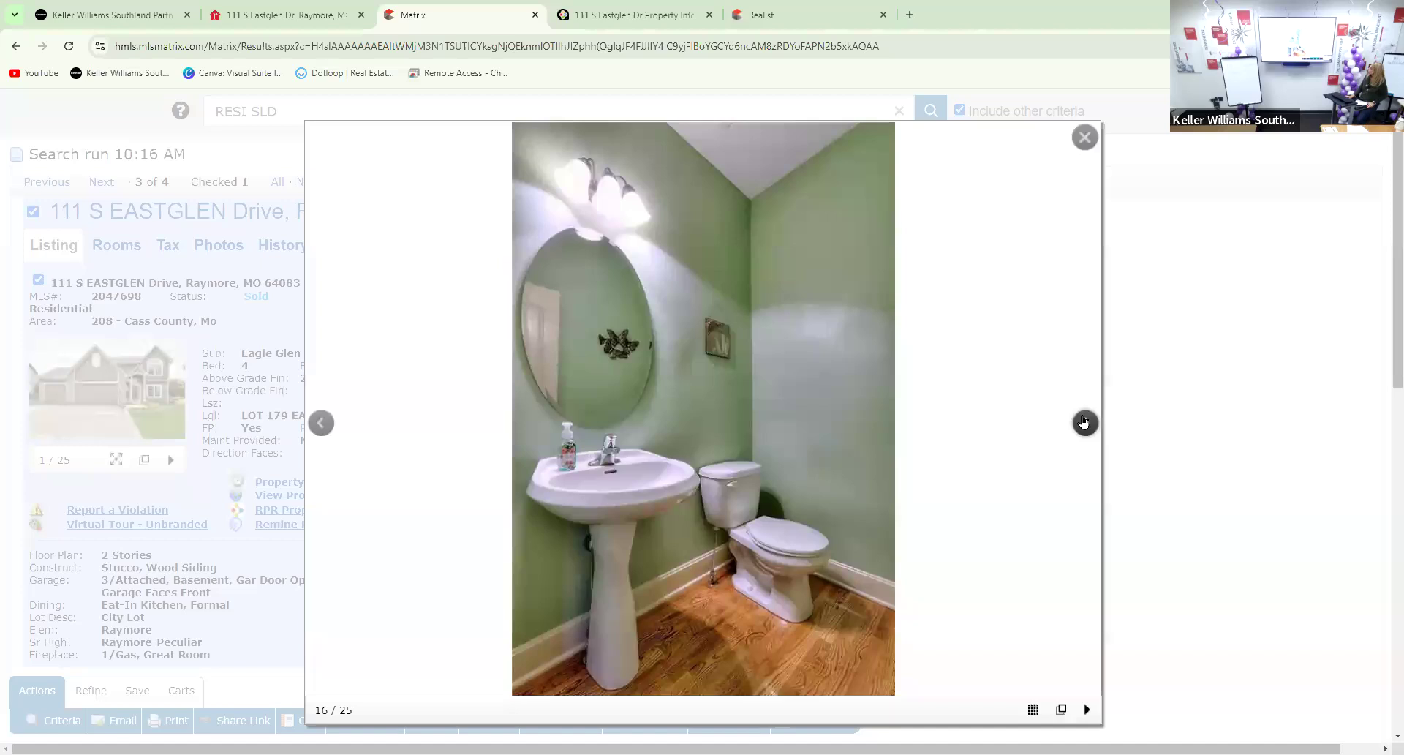
{"action": "left_click", "coordinate": [1083, 423]}
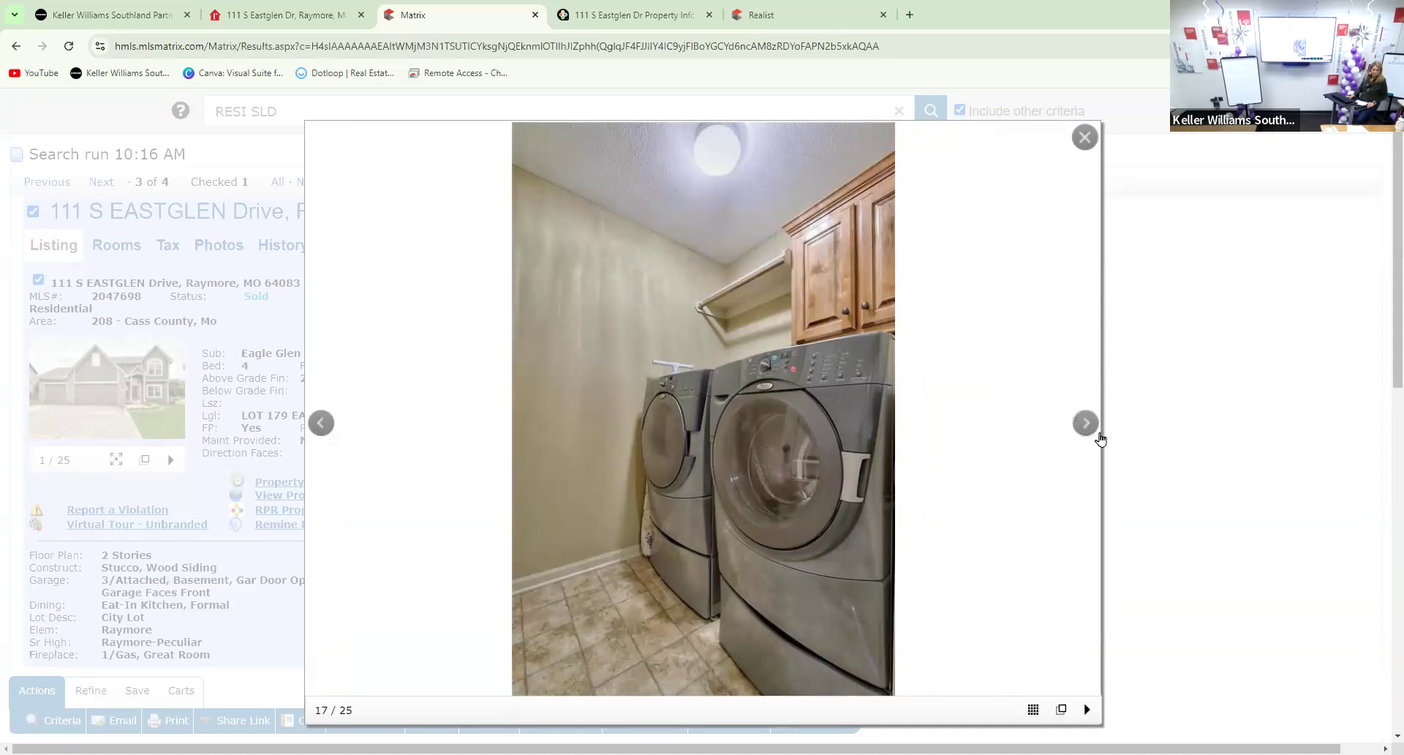
{"action": "left_click", "coordinate": [1088, 430]}
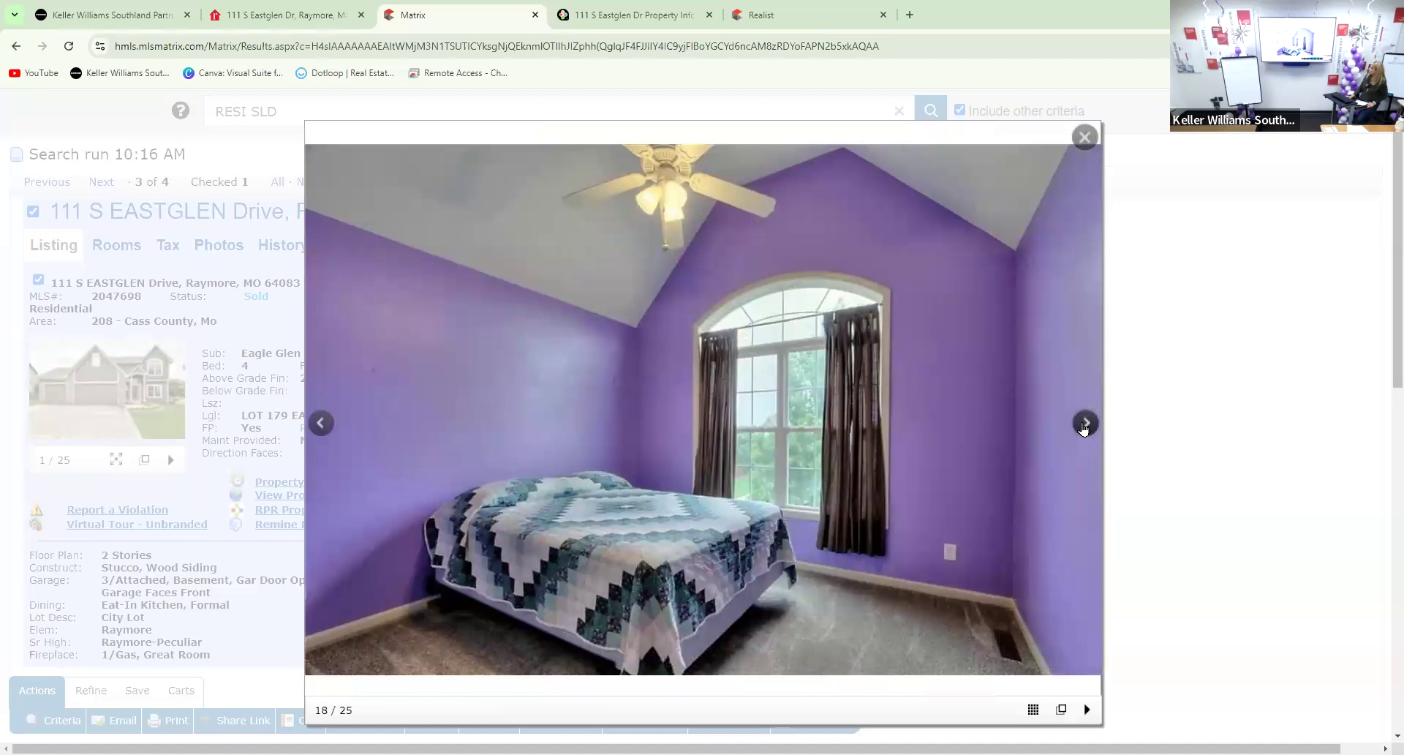
{"action": "left_click", "coordinate": [1084, 425]}
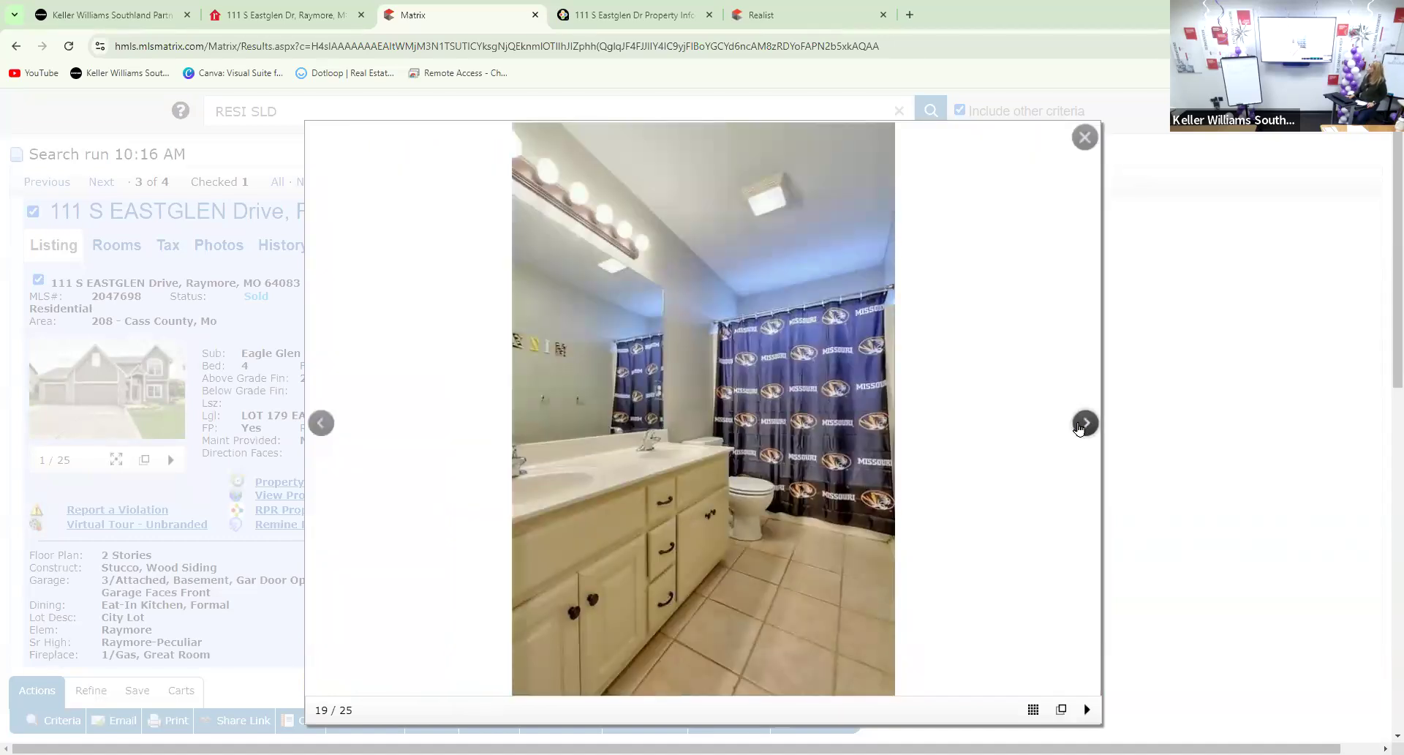
{"action": "left_click", "coordinate": [1084, 425]}
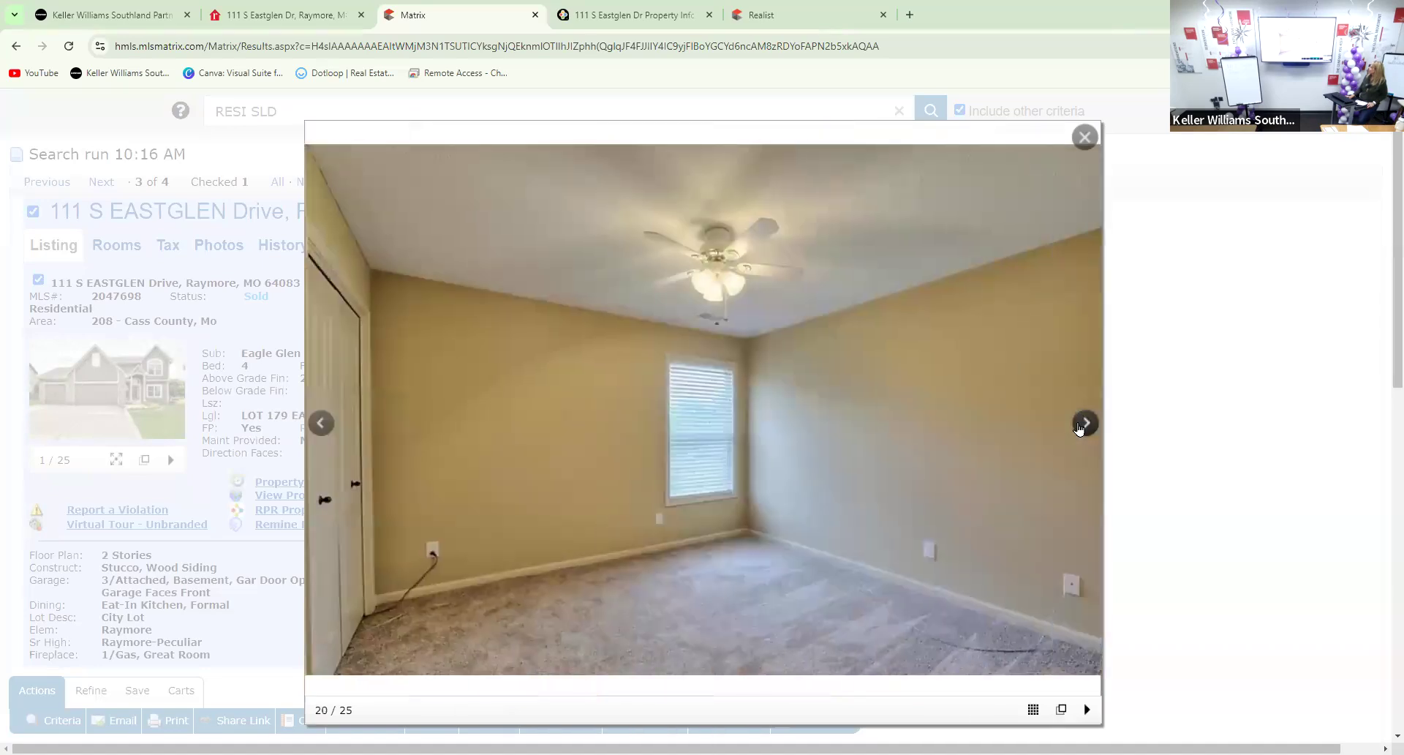
View the remaining bedroom, primary bath and closet photos back to photo 1, then close the gallery
{"action": "left_click", "coordinate": [320, 423]}
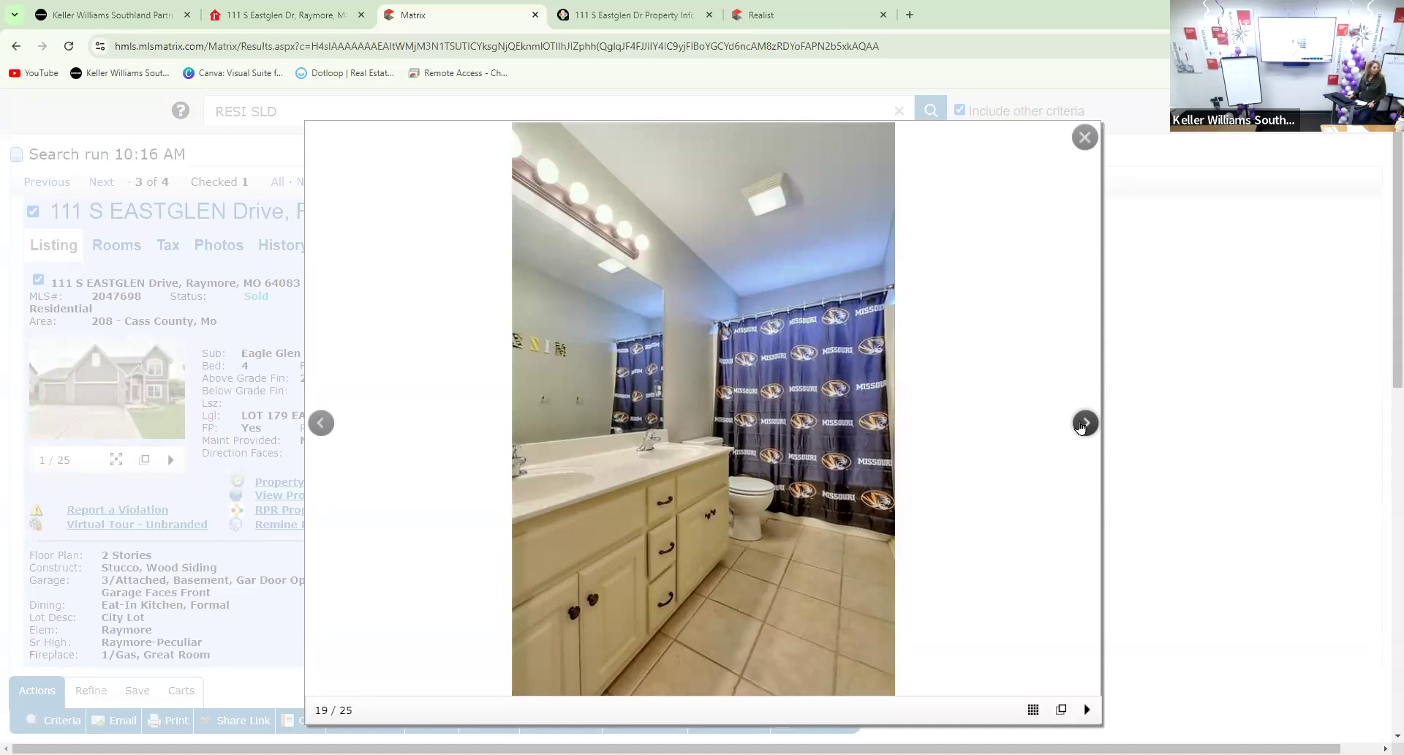
{"action": "left_click", "coordinate": [1083, 424]}
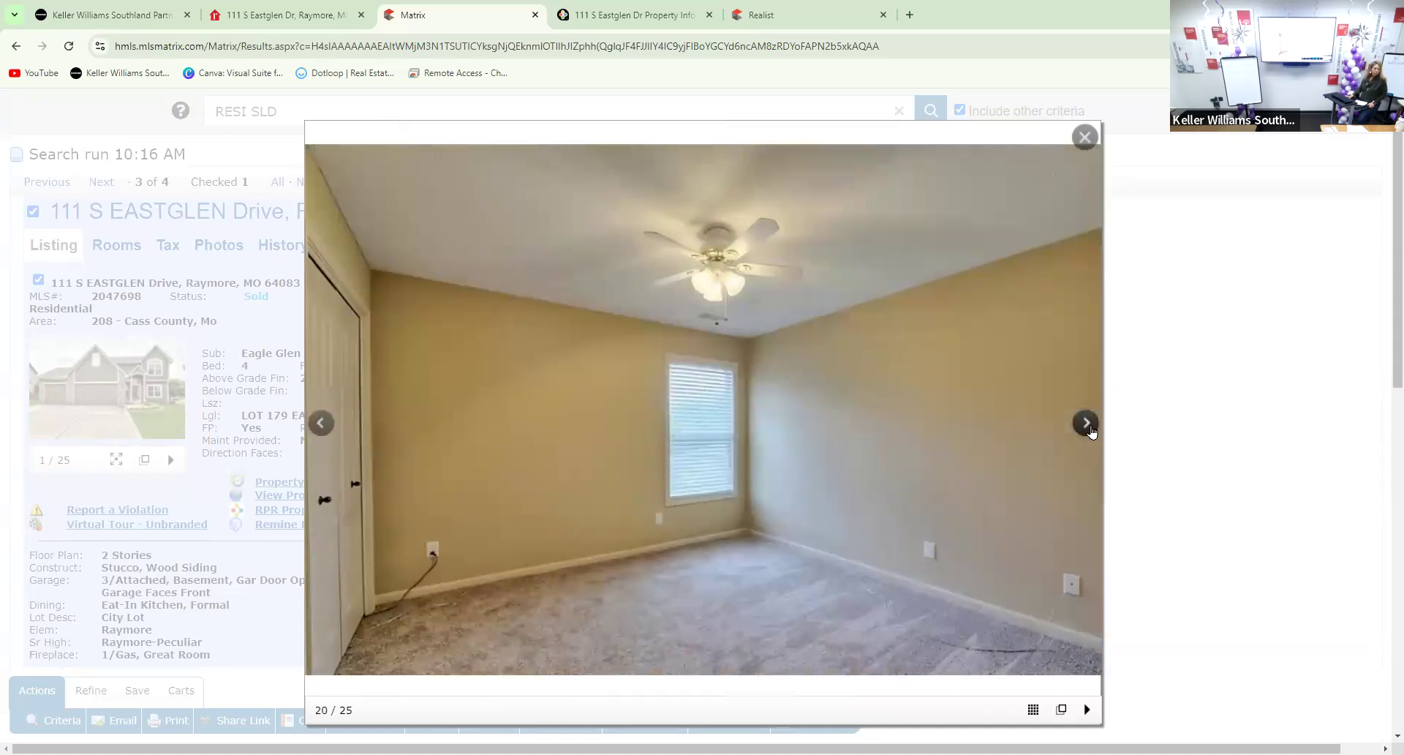
{"action": "left_click", "coordinate": [1086, 425]}
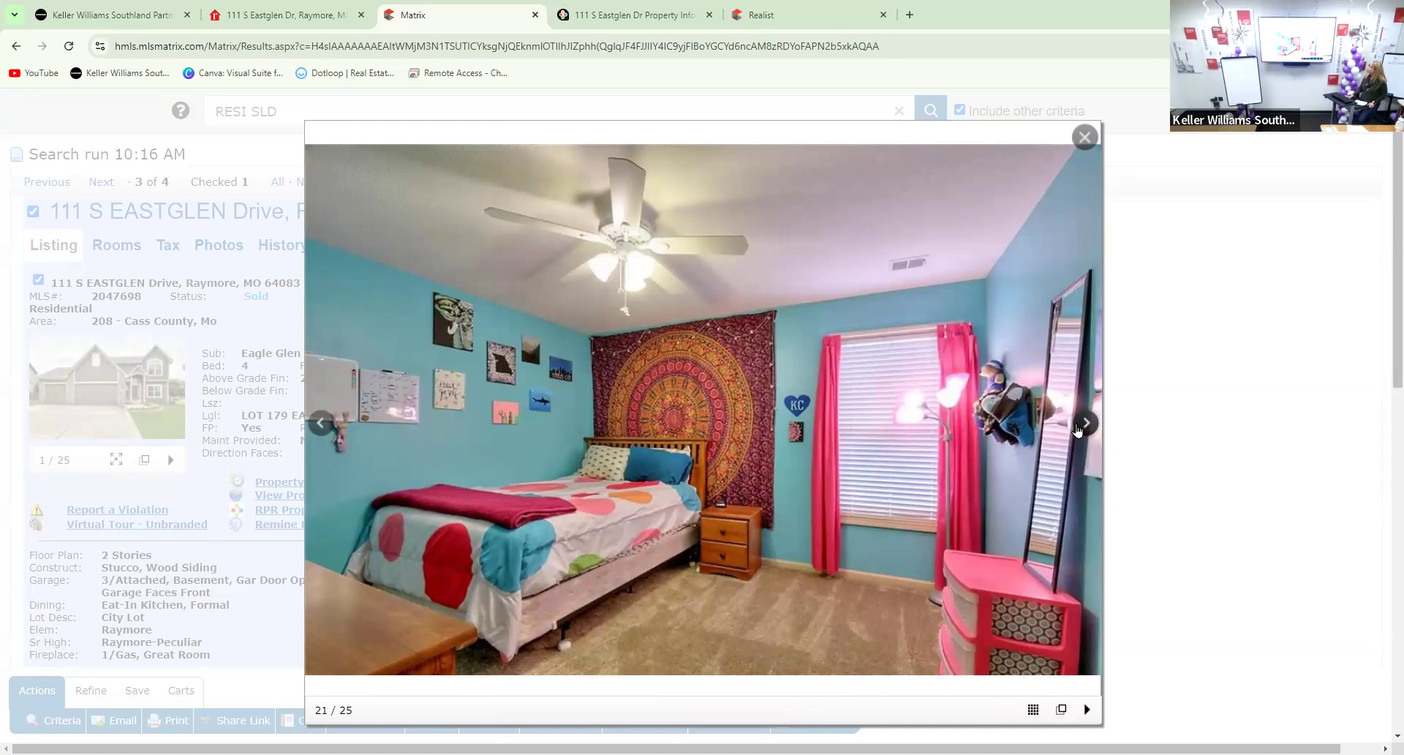
{"action": "left_click", "coordinate": [1086, 424]}
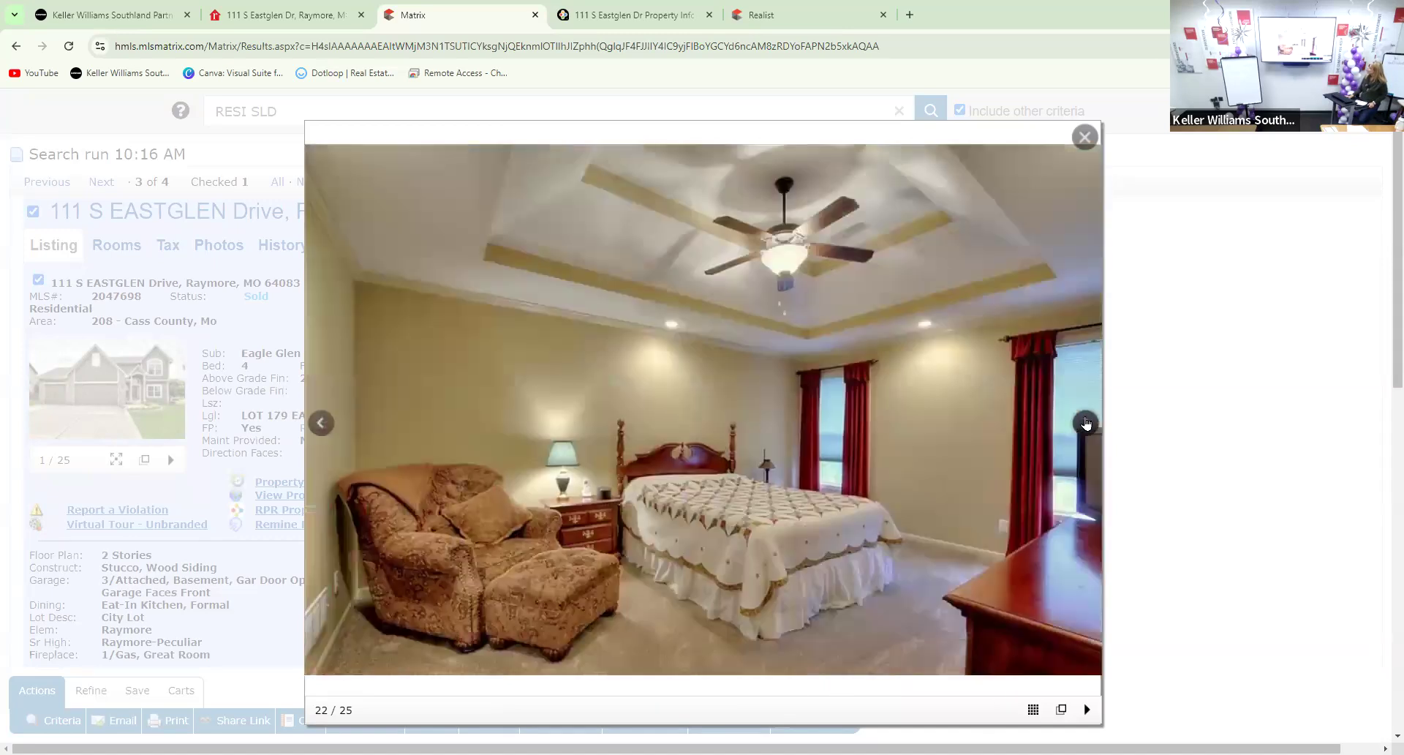
{"action": "left_click", "coordinate": [1085, 423]}
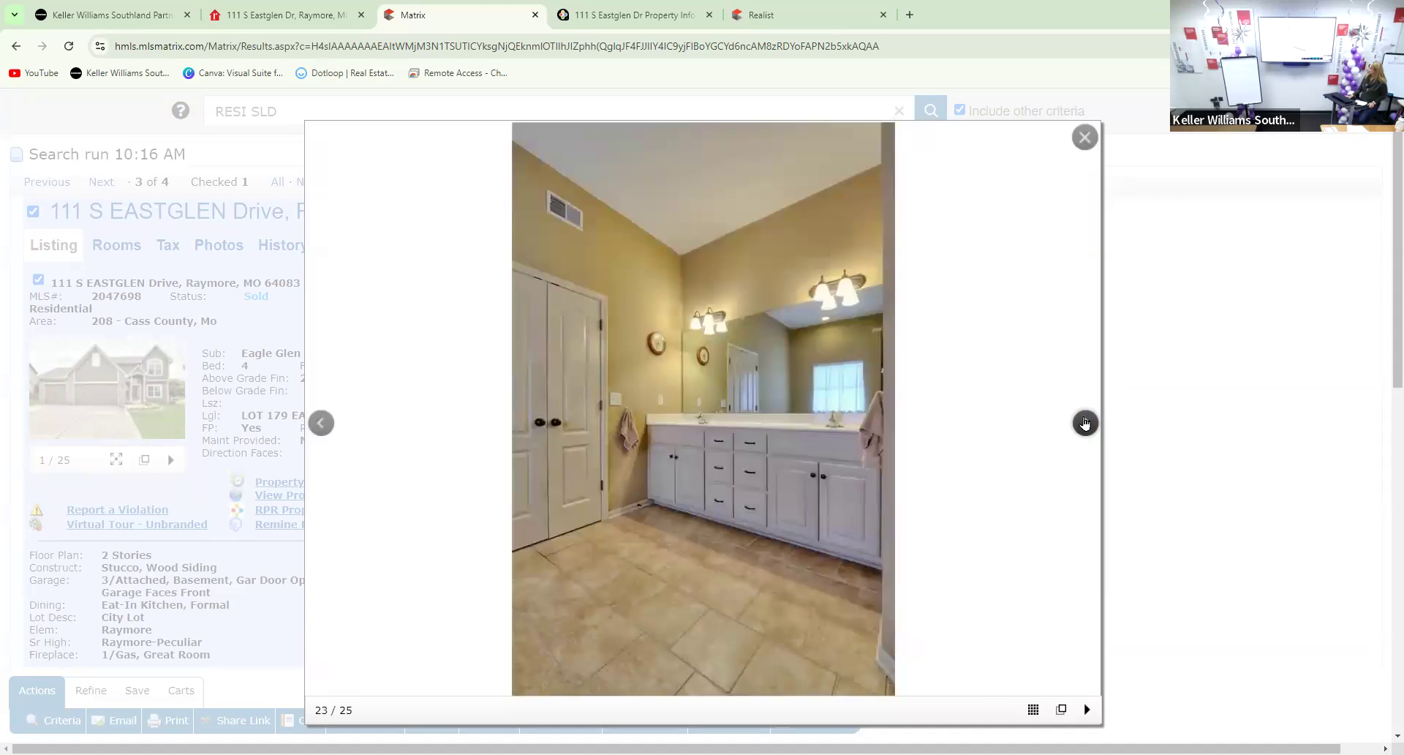
{"action": "left_click", "coordinate": [1085, 423]}
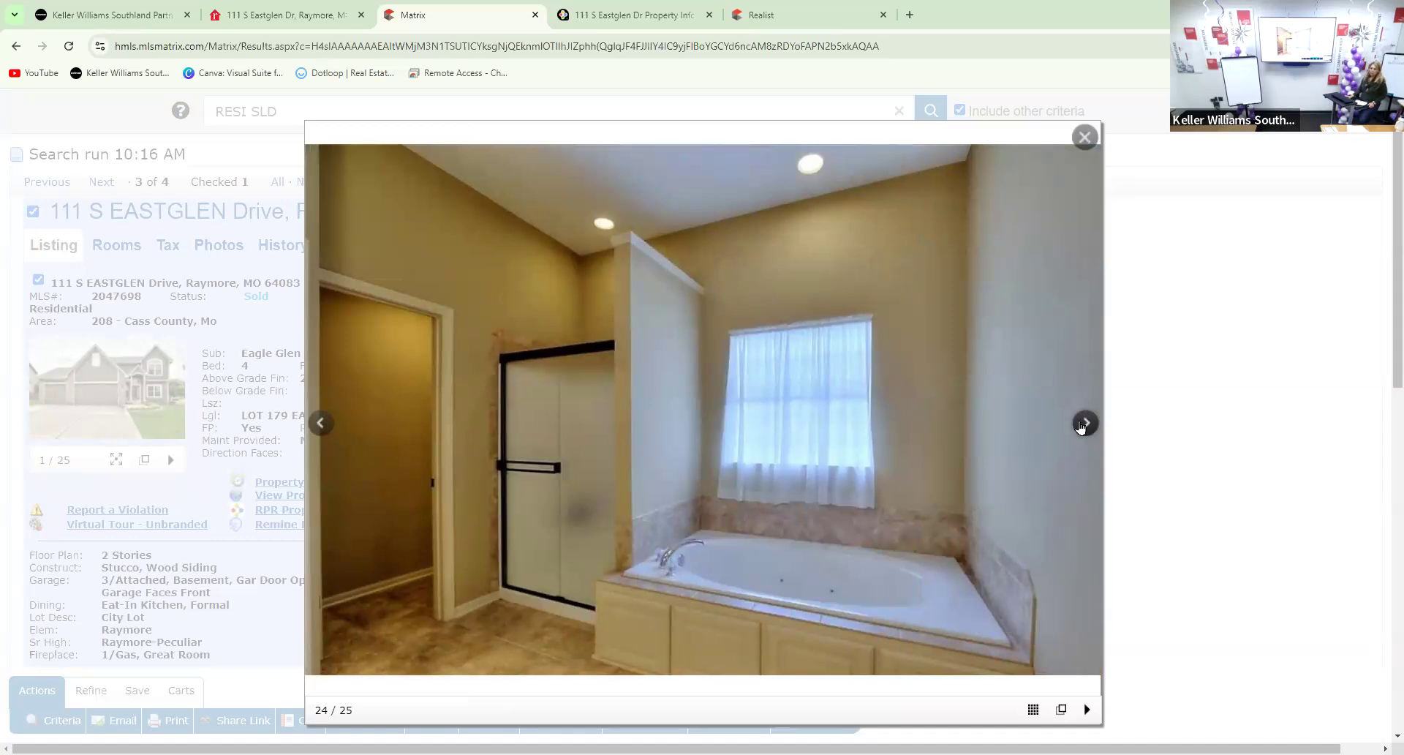
{"action": "left_click", "coordinate": [1083, 424]}
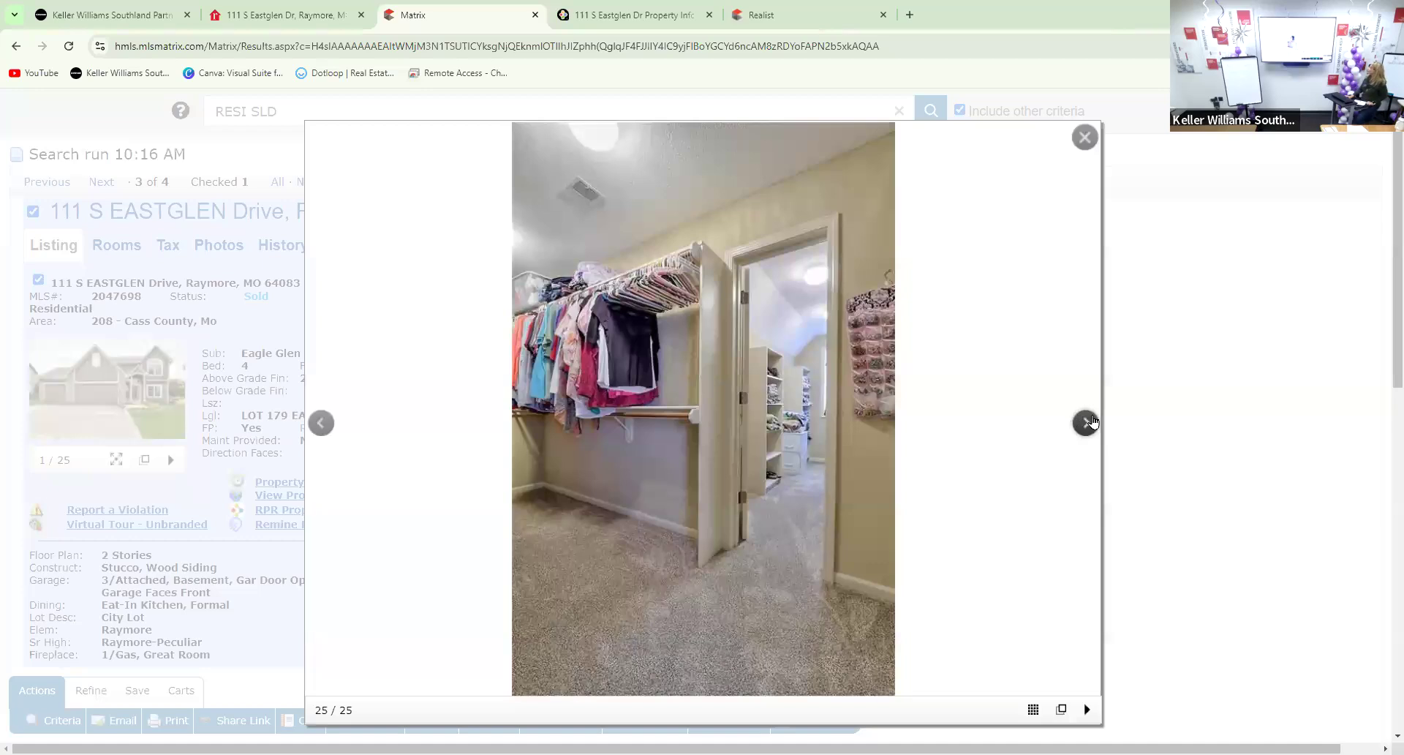
{"action": "left_click", "coordinate": [1086, 424]}
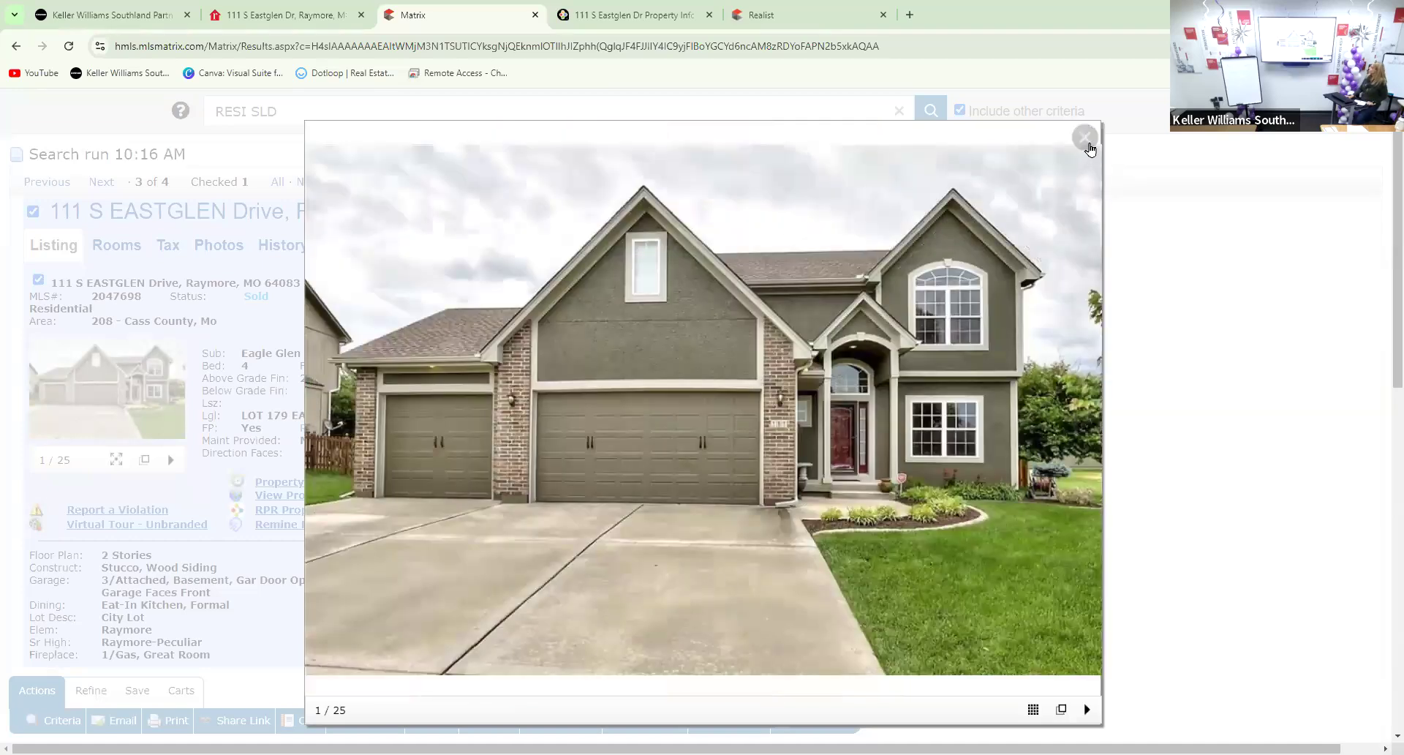
{"action": "left_click", "coordinate": [1088, 144]}
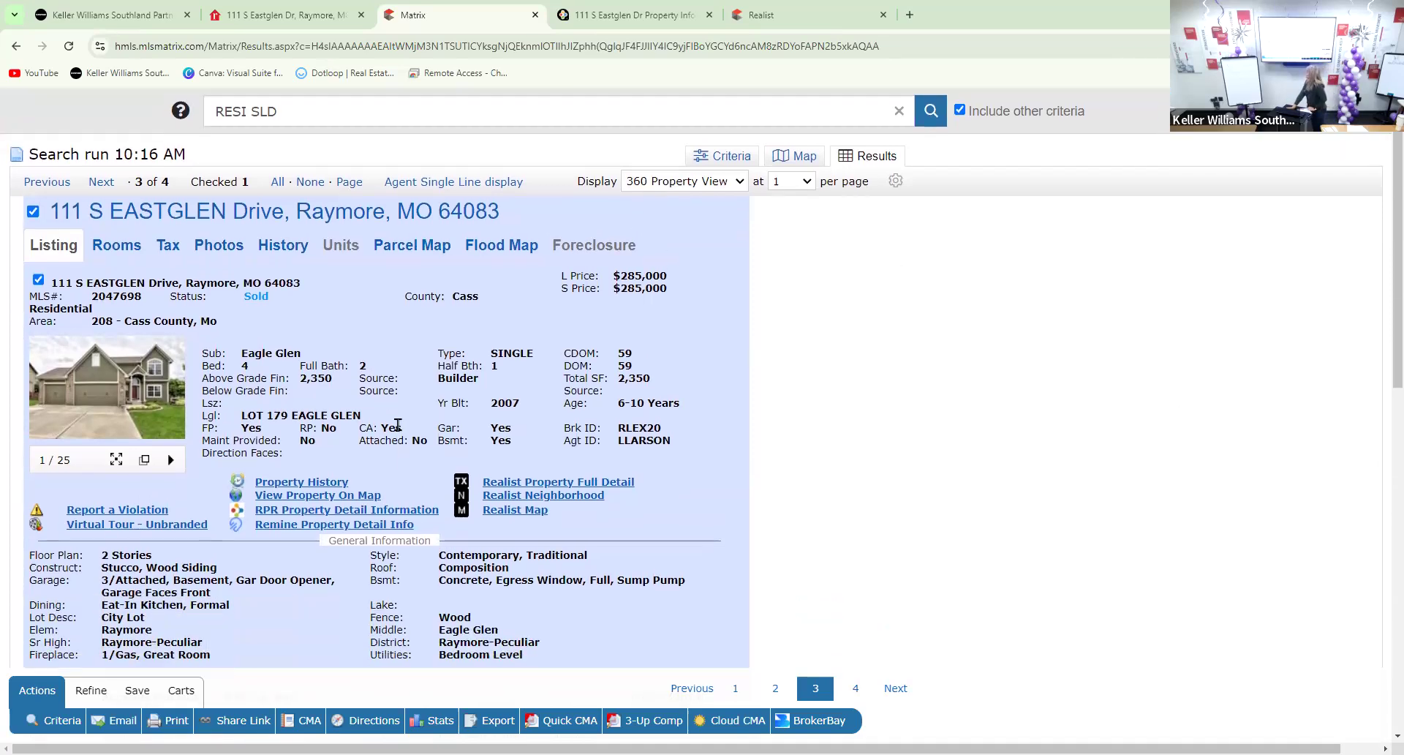
{"action": "scroll", "coordinate": [396, 426], "scroll_direction": "up", "scroll_amount": 1}
Open Residential Quick from SEARCH > Residential, showing only Active status and 5000+ matches
{"action": "mouse_move", "coordinate": [270, 124]}
{"action": "mouse_move", "coordinate": [307, 150]}
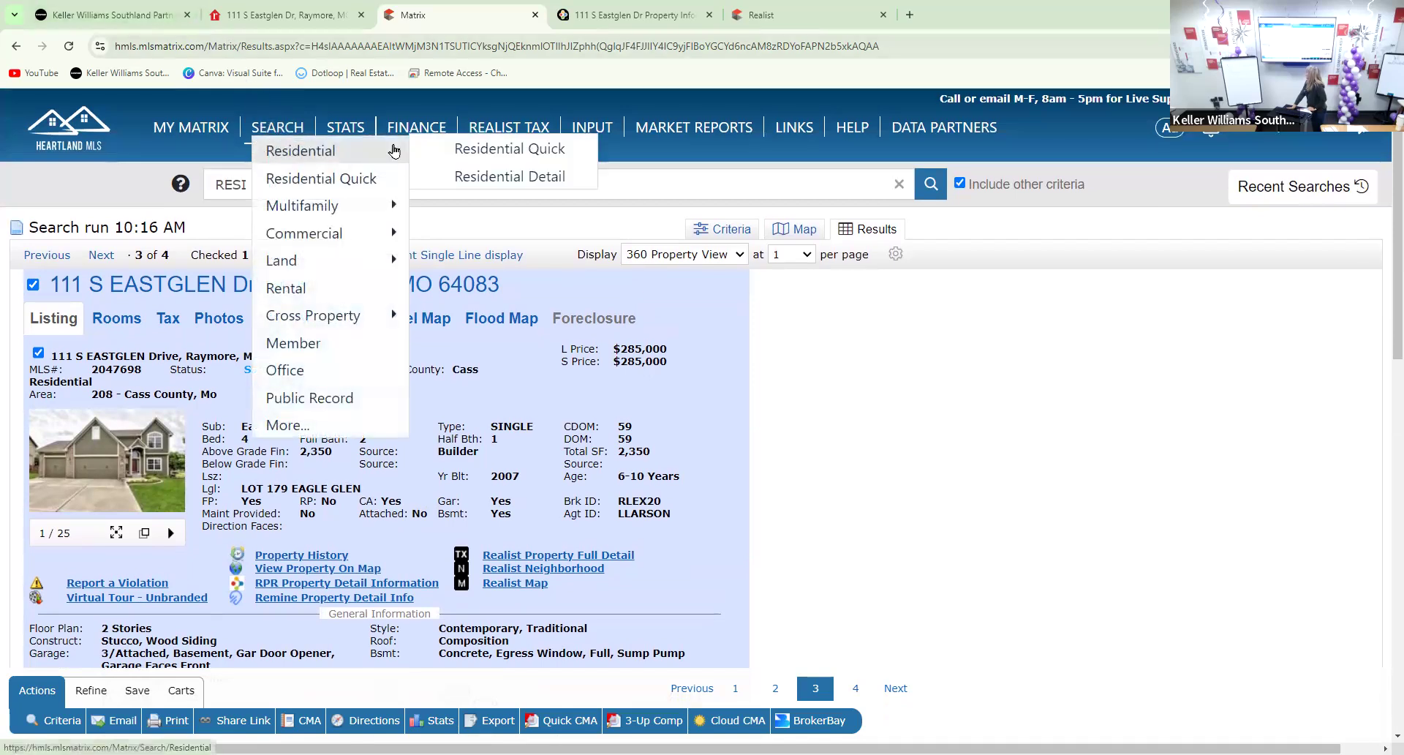
{"action": "left_click", "coordinate": [471, 154]}
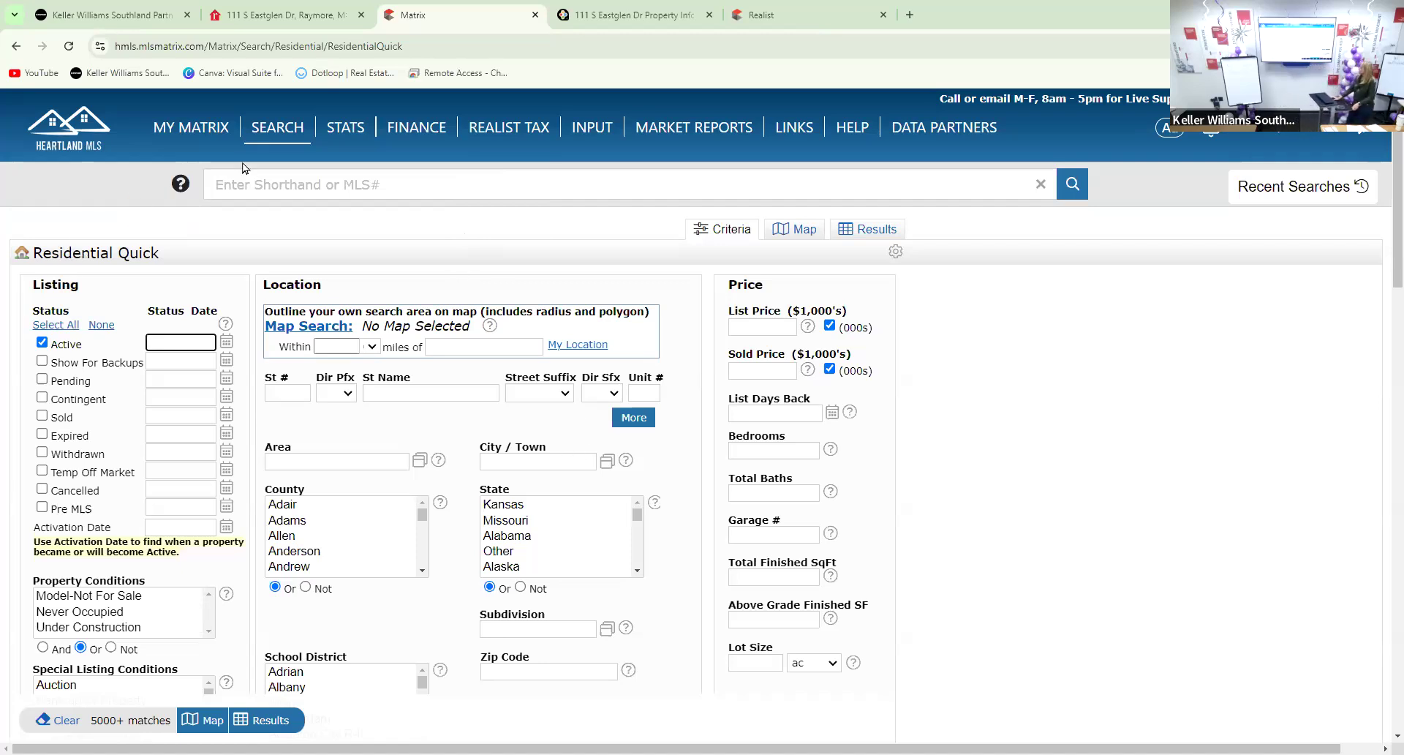
Reload a fresh Residential Quick form and set Subdivision to Eagle Glen, giving 2 matches
{"action": "mouse_move", "coordinate": [275, 144]}
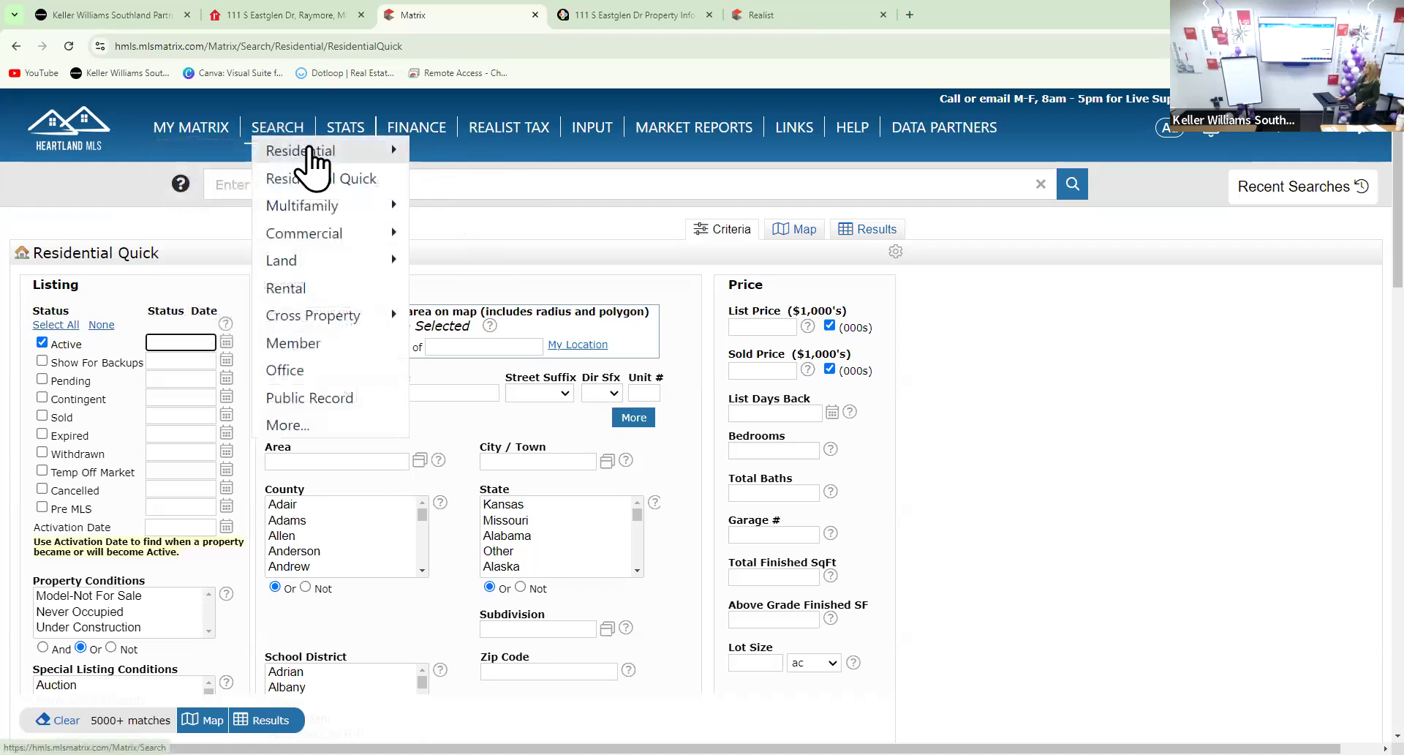
{"action": "mouse_move", "coordinate": [322, 151]}
{"action": "left_click", "coordinate": [438, 149]}
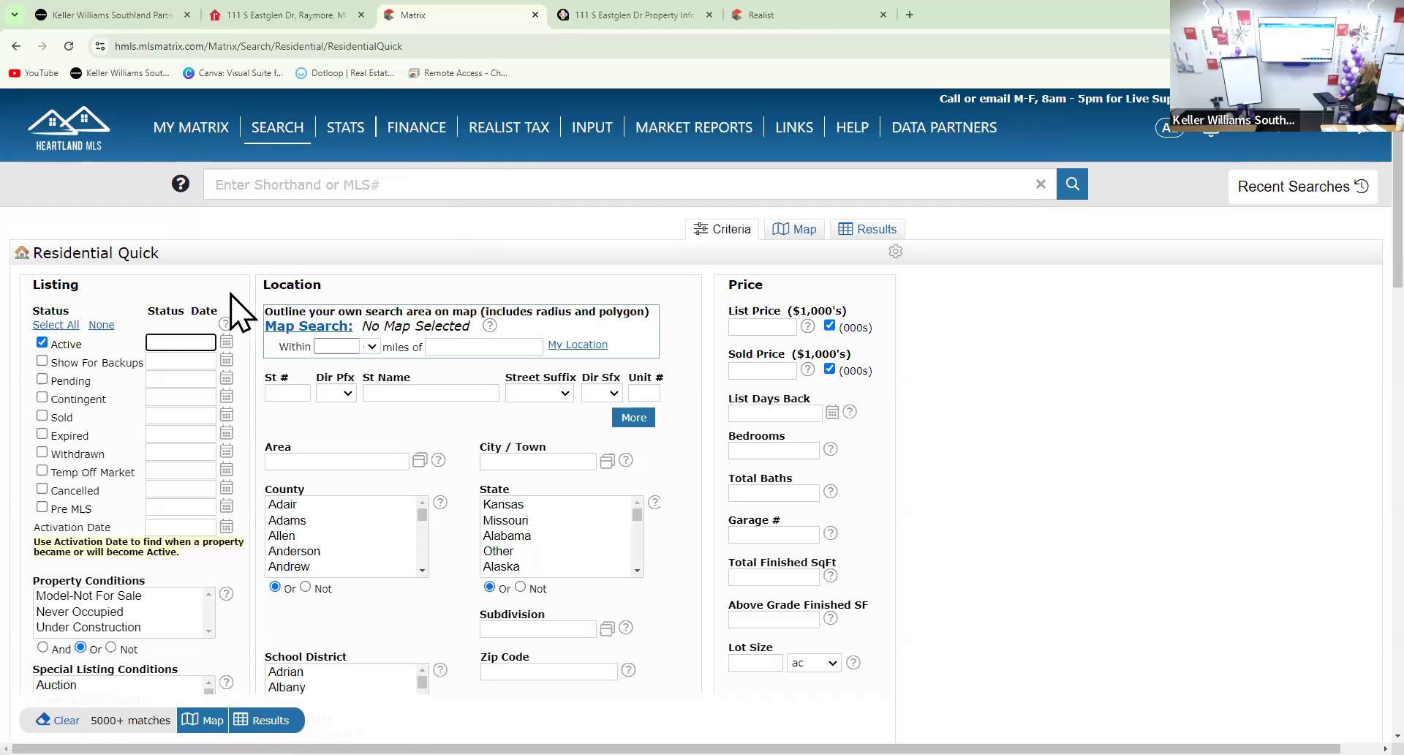
{"action": "left_click", "coordinate": [550, 629]}
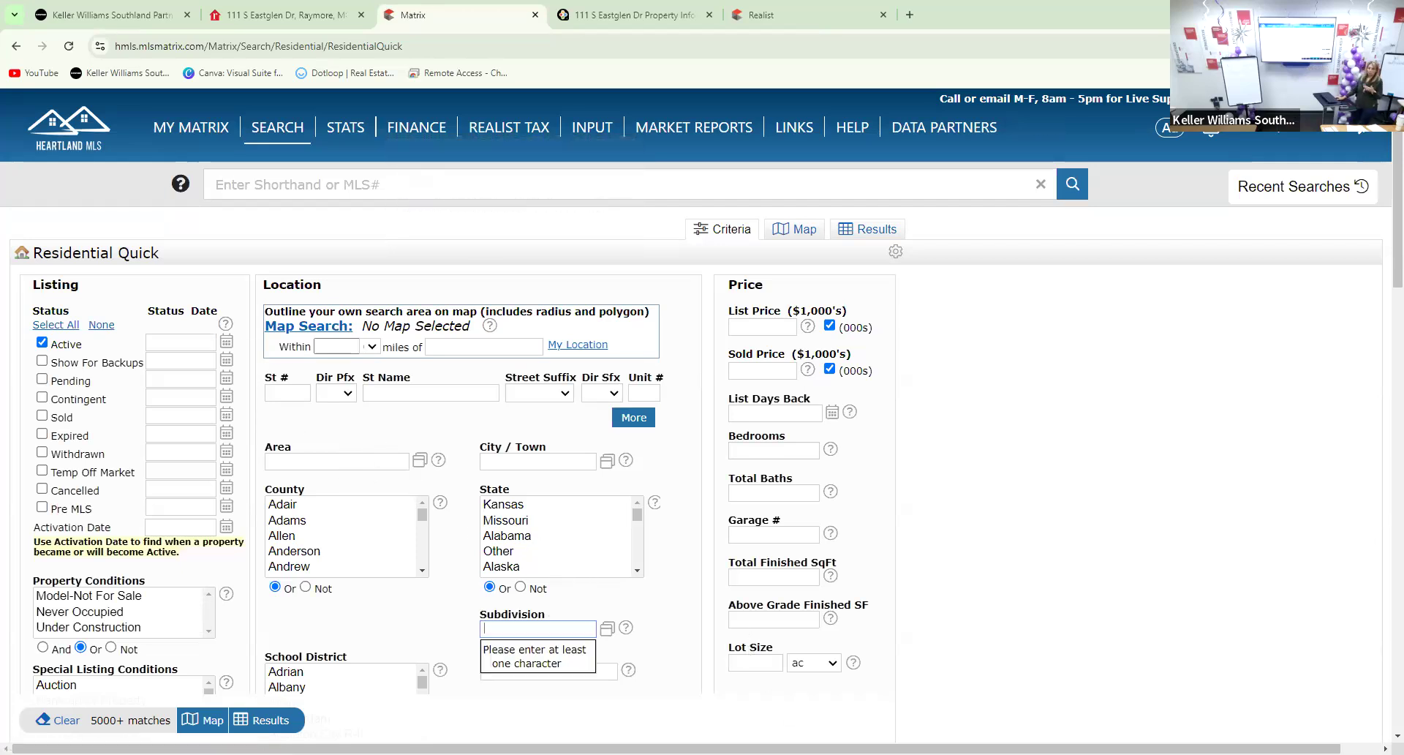
{"action": "scroll", "coordinate": [582, 647], "scroll_direction": "down", "scroll_amount": 1}
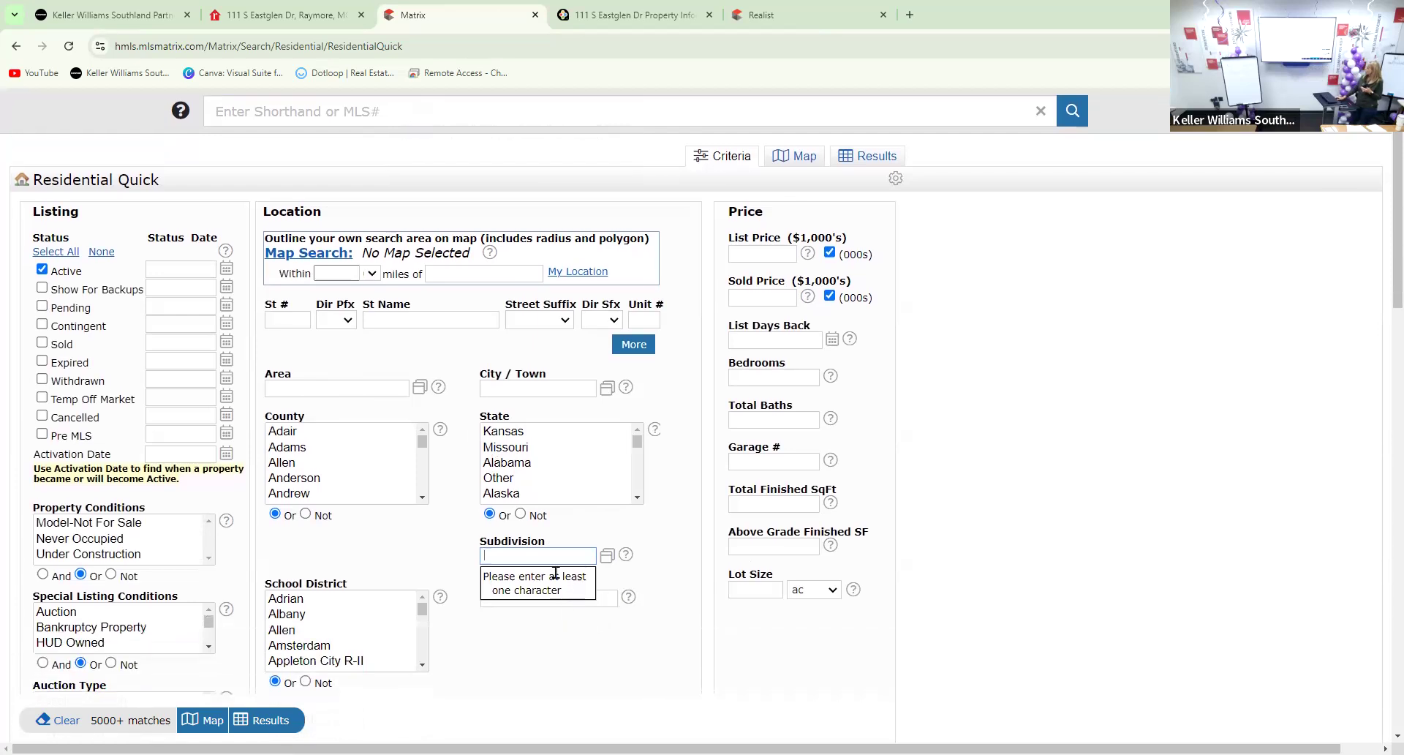
{"action": "type", "text": "eag"}
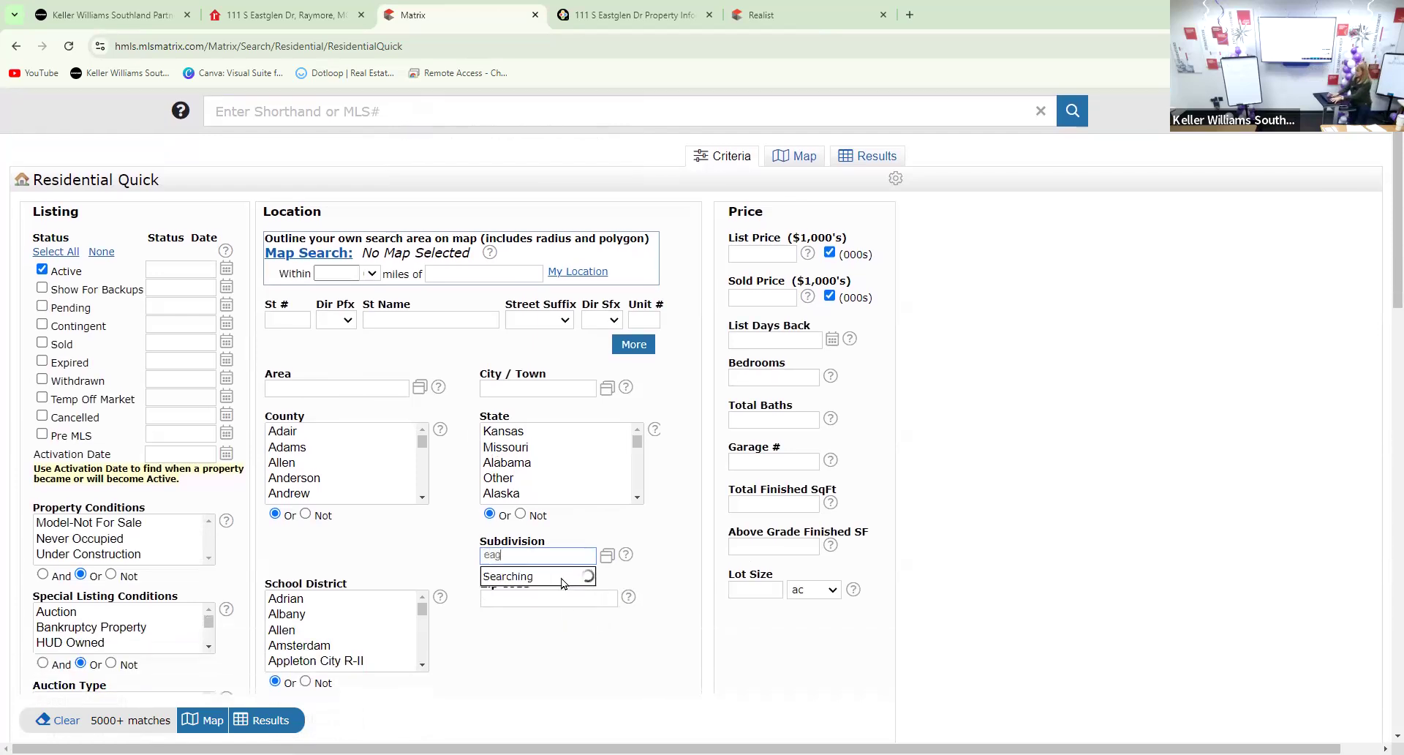
{"action": "type", "text": "le glen"}
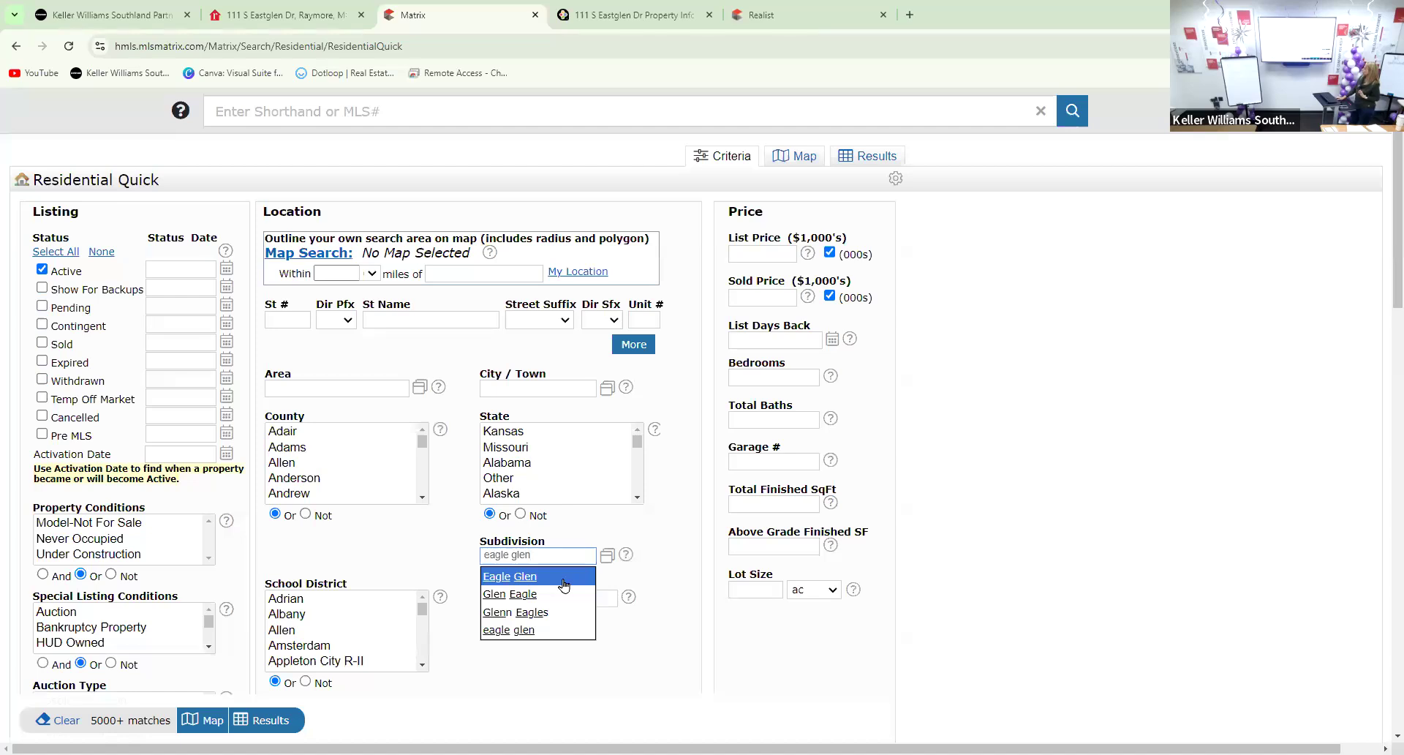
{"action": "left_click", "coordinate": [528, 578]}
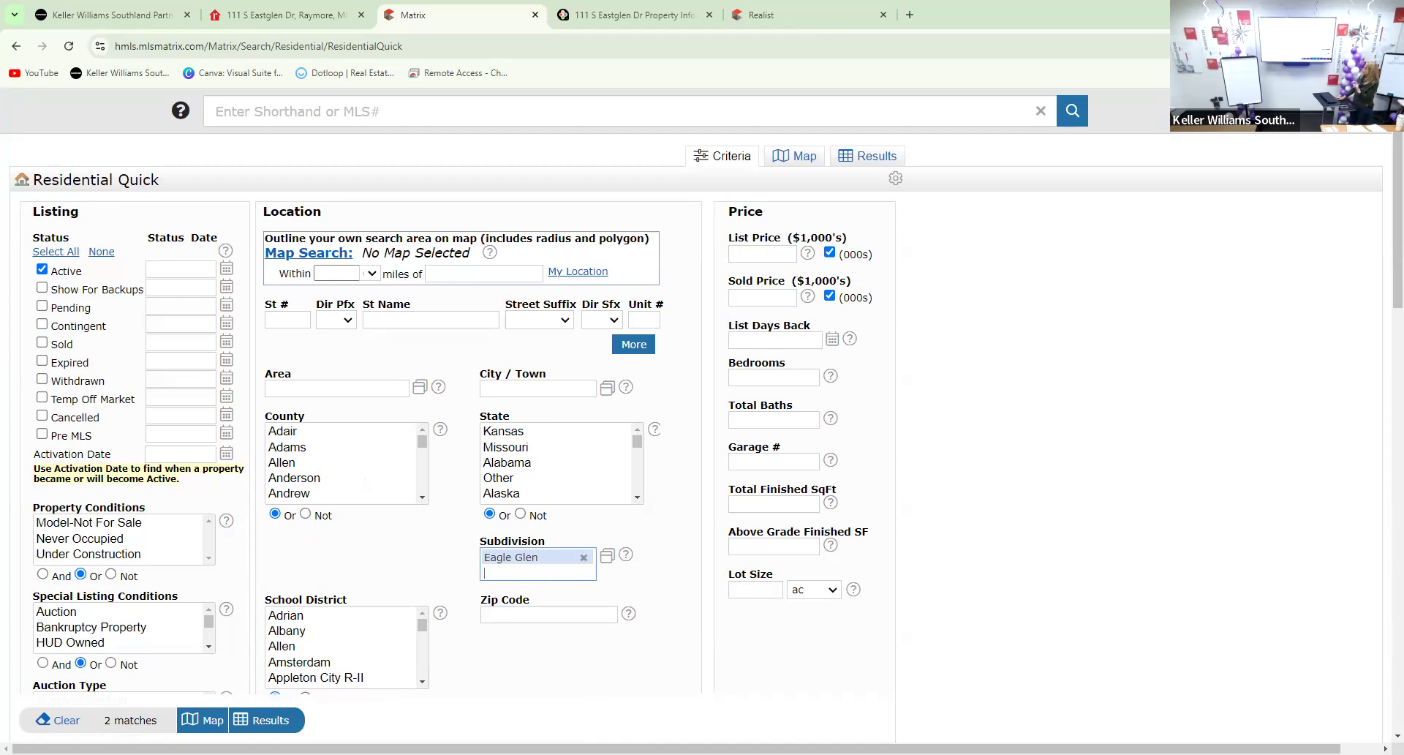
Add Backups, Pending, Sold (0-365 days) and Contingent statuses for 18 Eagle Glen matches
{"action": "left_click", "coordinate": [48, 289]}
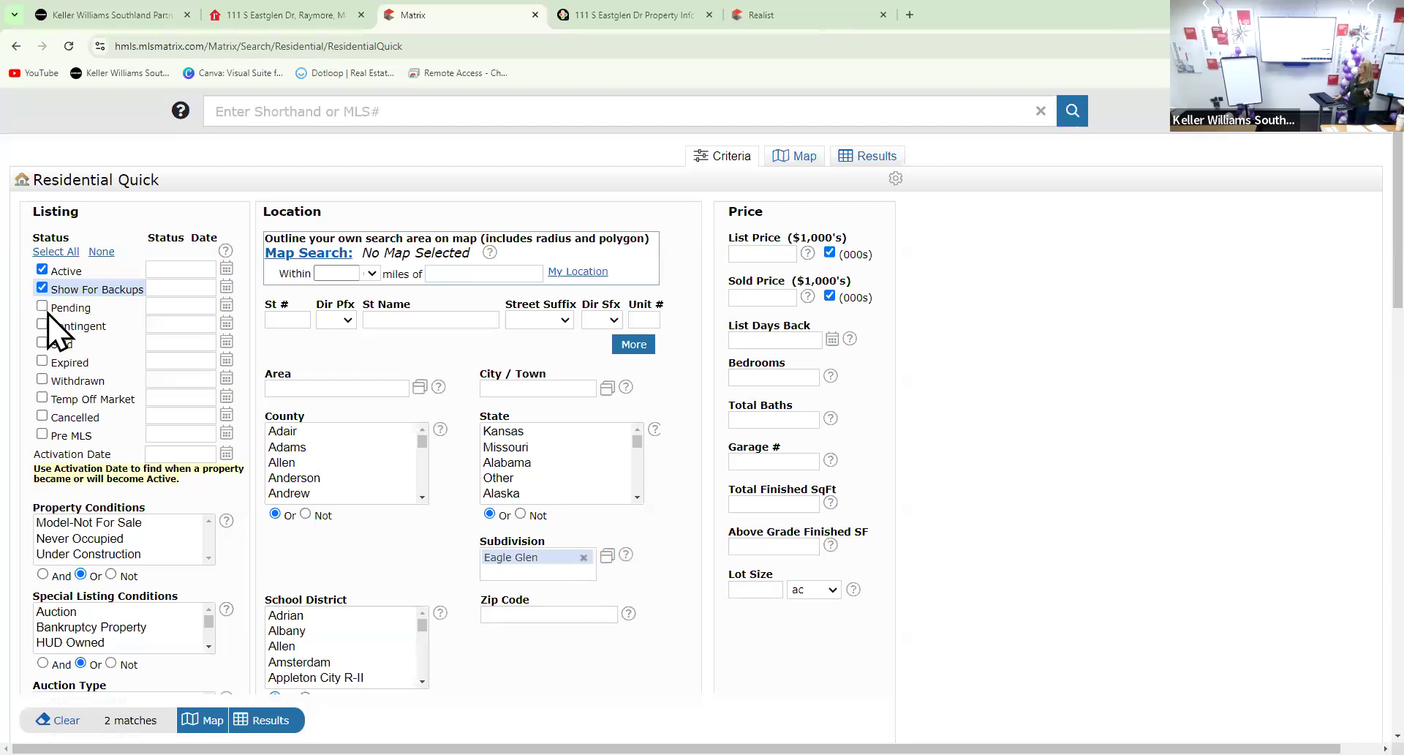
{"action": "left_click", "coordinate": [43, 307]}
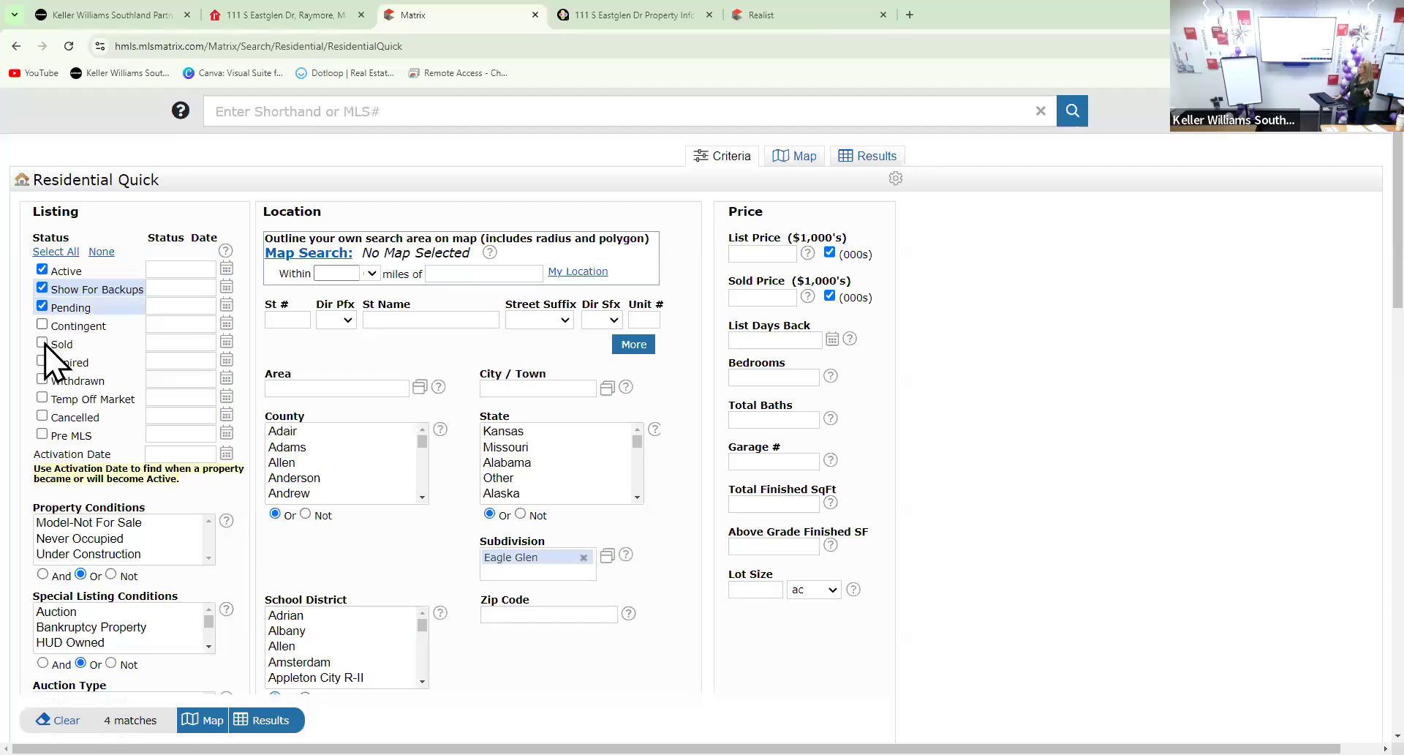
{"action": "left_click", "coordinate": [84, 343]}
{"action": "left_click", "coordinate": [179, 342]}
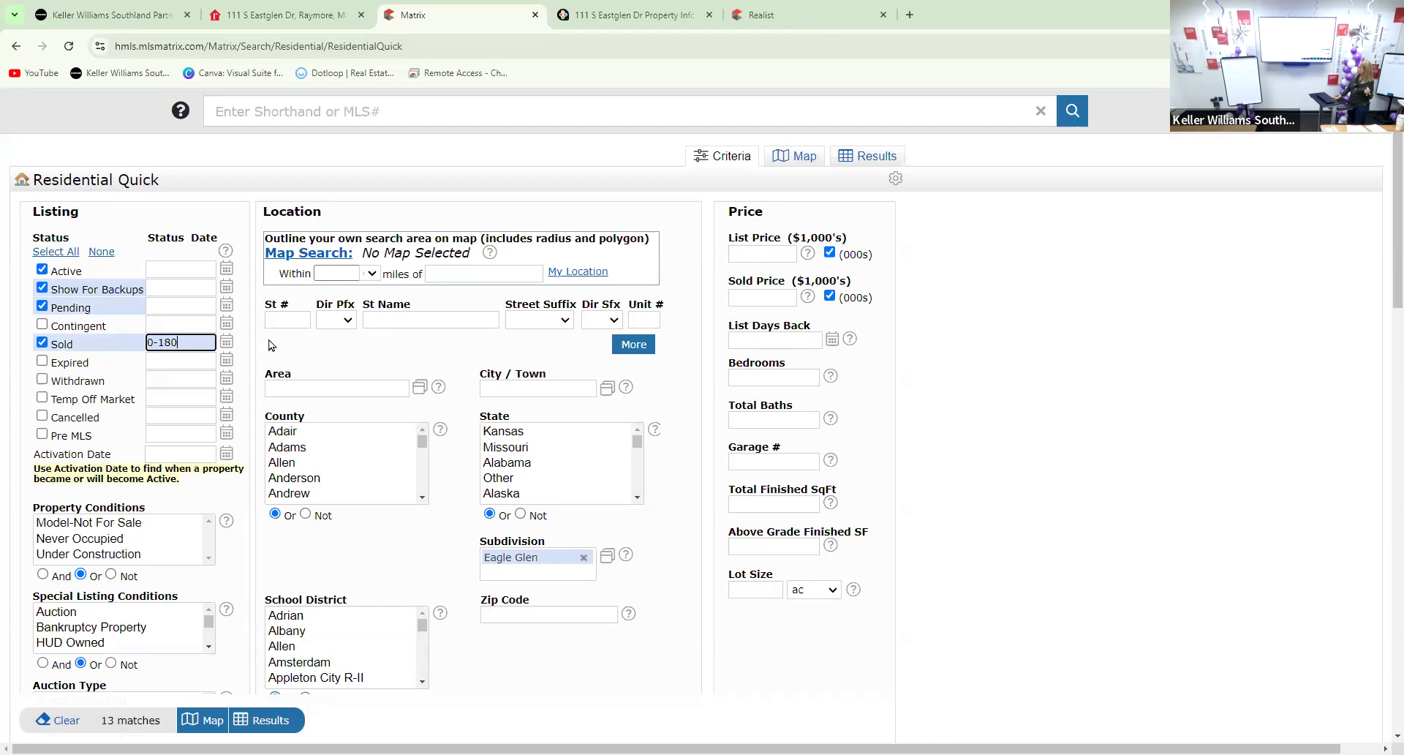
{"action": "key", "text": "BackSpace"}
{"action": "key", "text": "BackSpace"}
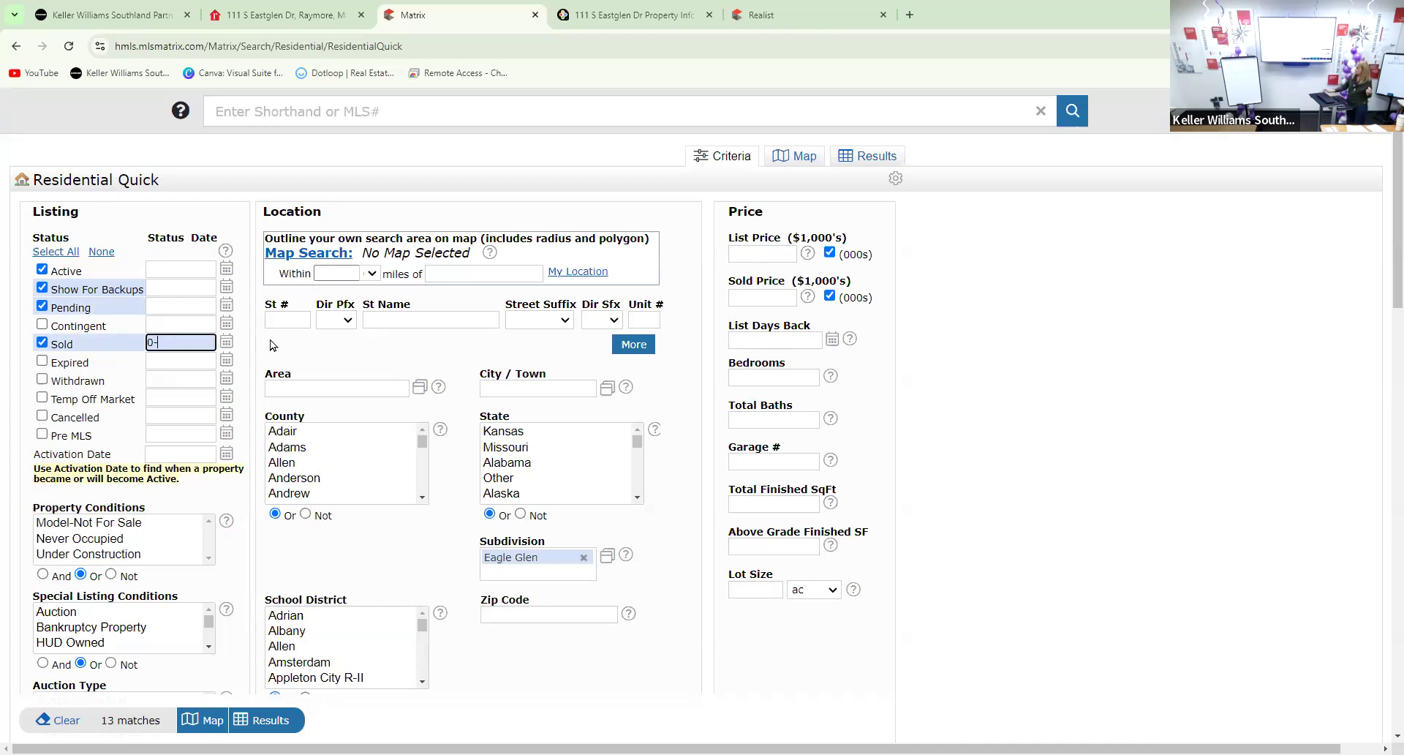
{"action": "type", "text": "365"}
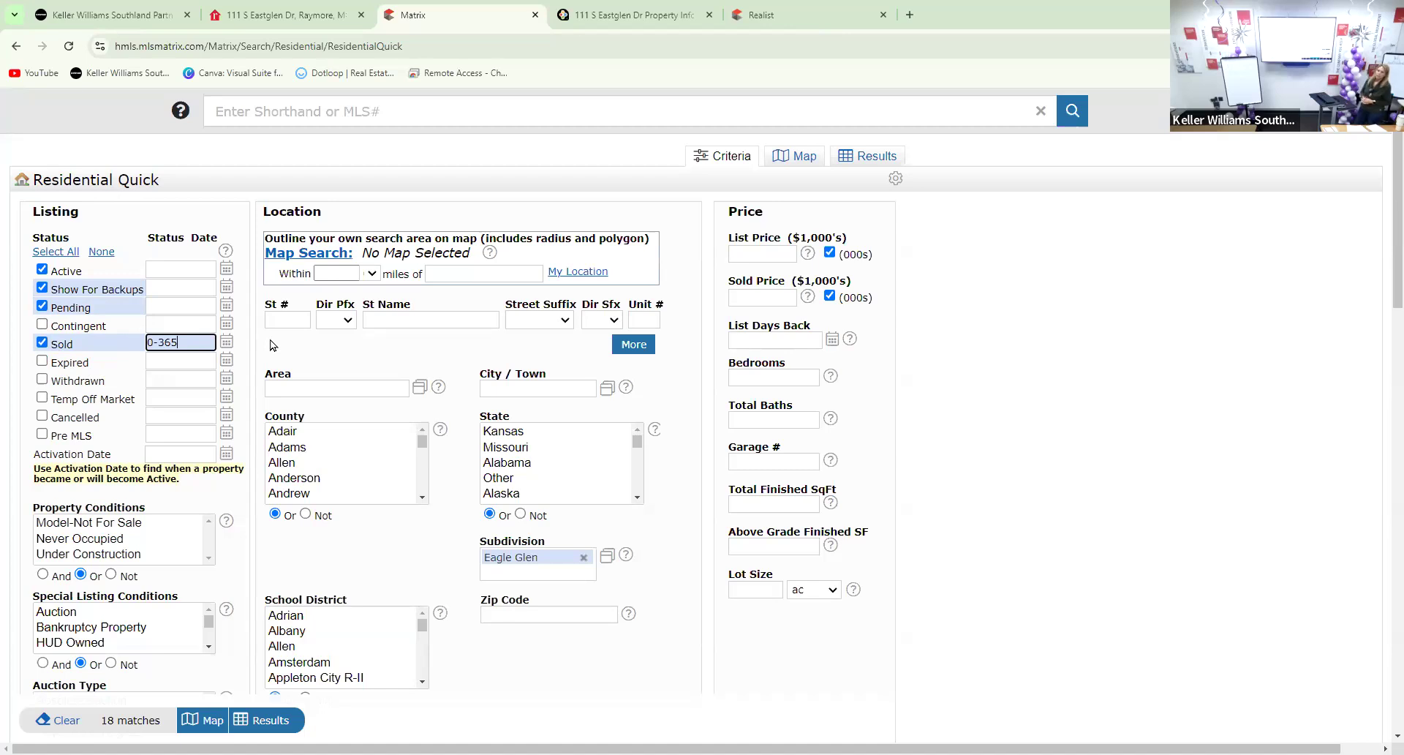
{"action": "left_click", "coordinate": [43, 324]}
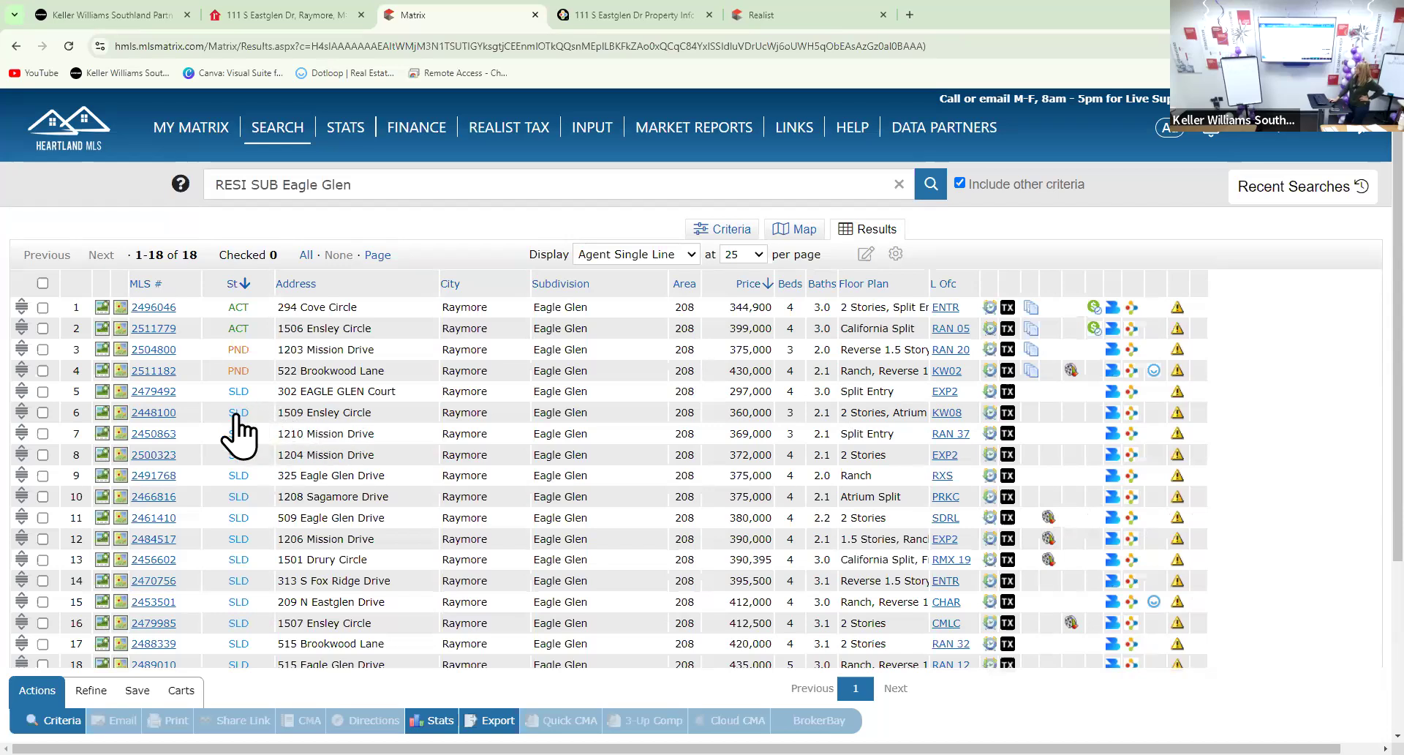
{"action": "left_click", "coordinate": [153, 412]}
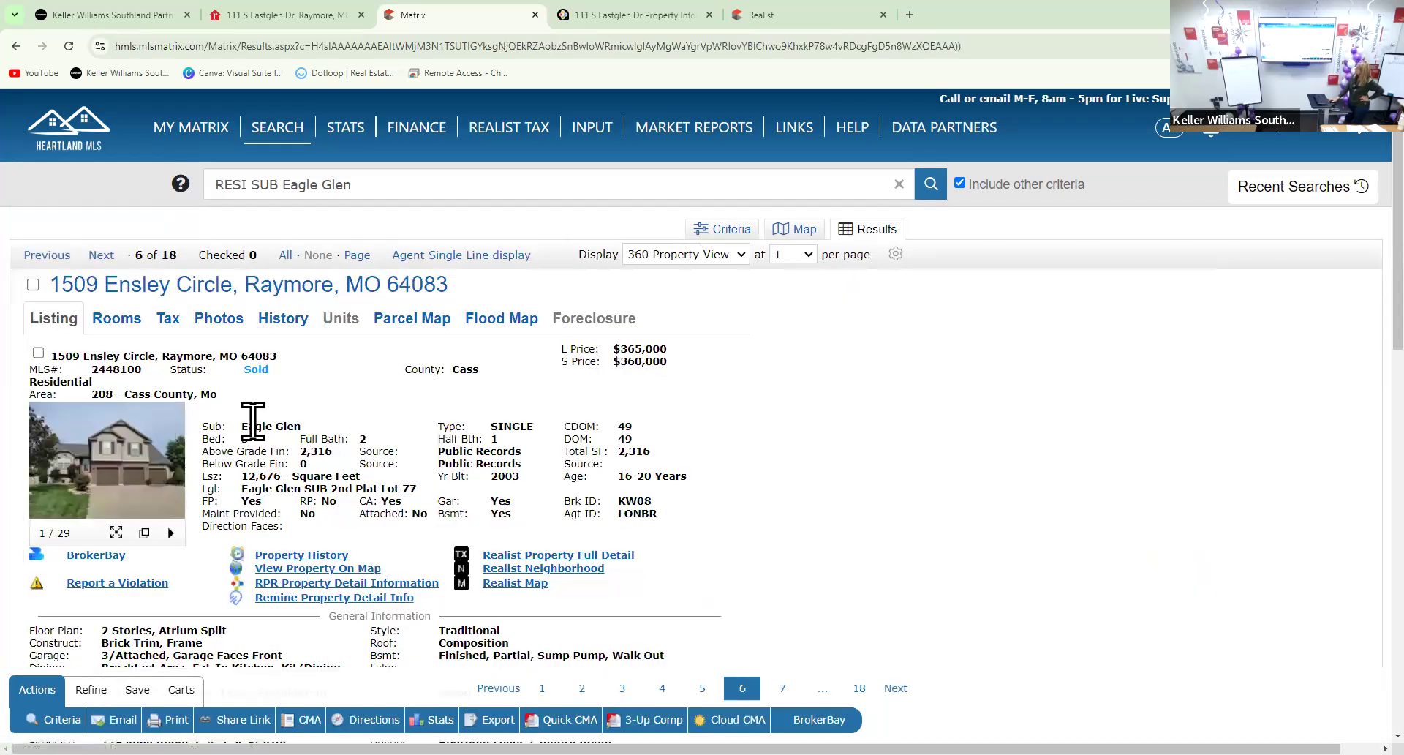
{"action": "scroll", "coordinate": [329, 438], "scroll_direction": "down", "scroll_amount": 1}
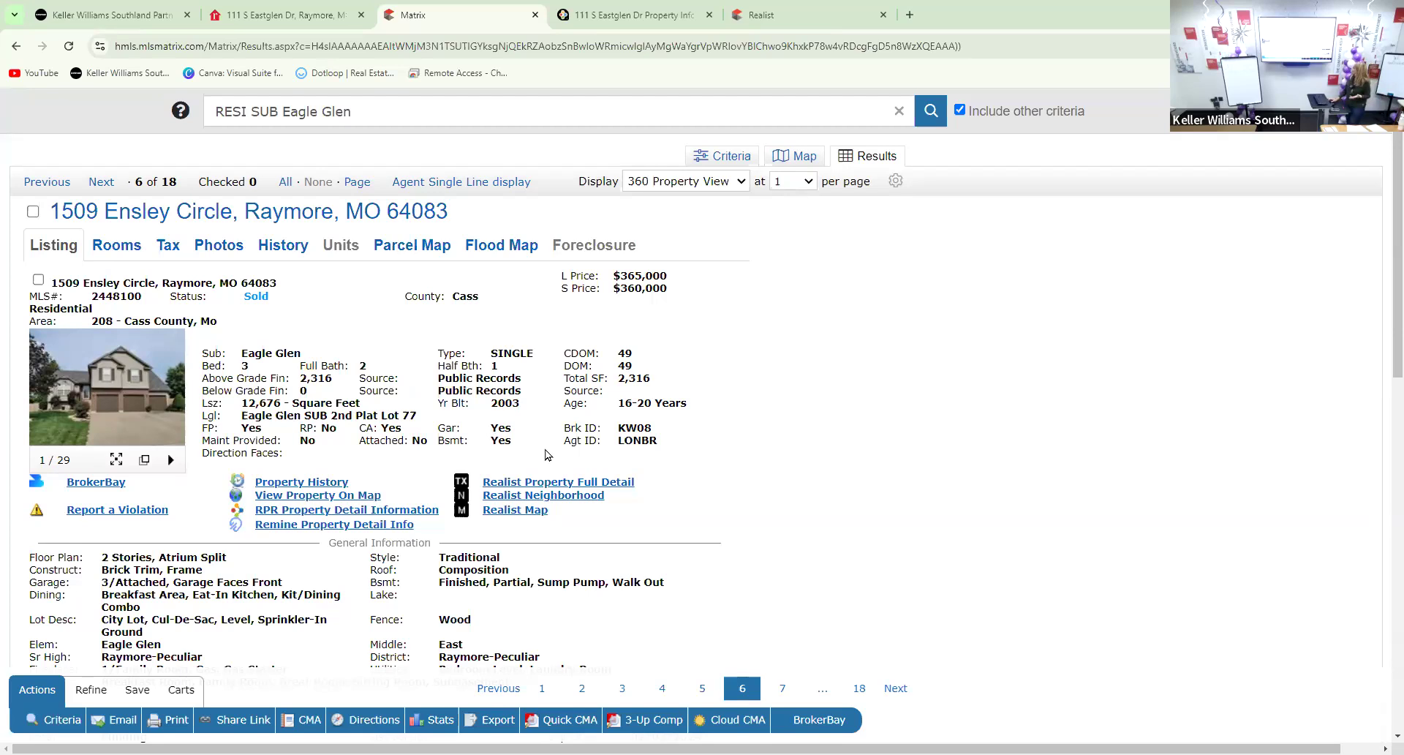
{"action": "scroll", "coordinate": [542, 447], "scroll_direction": "down", "scroll_amount": 1}
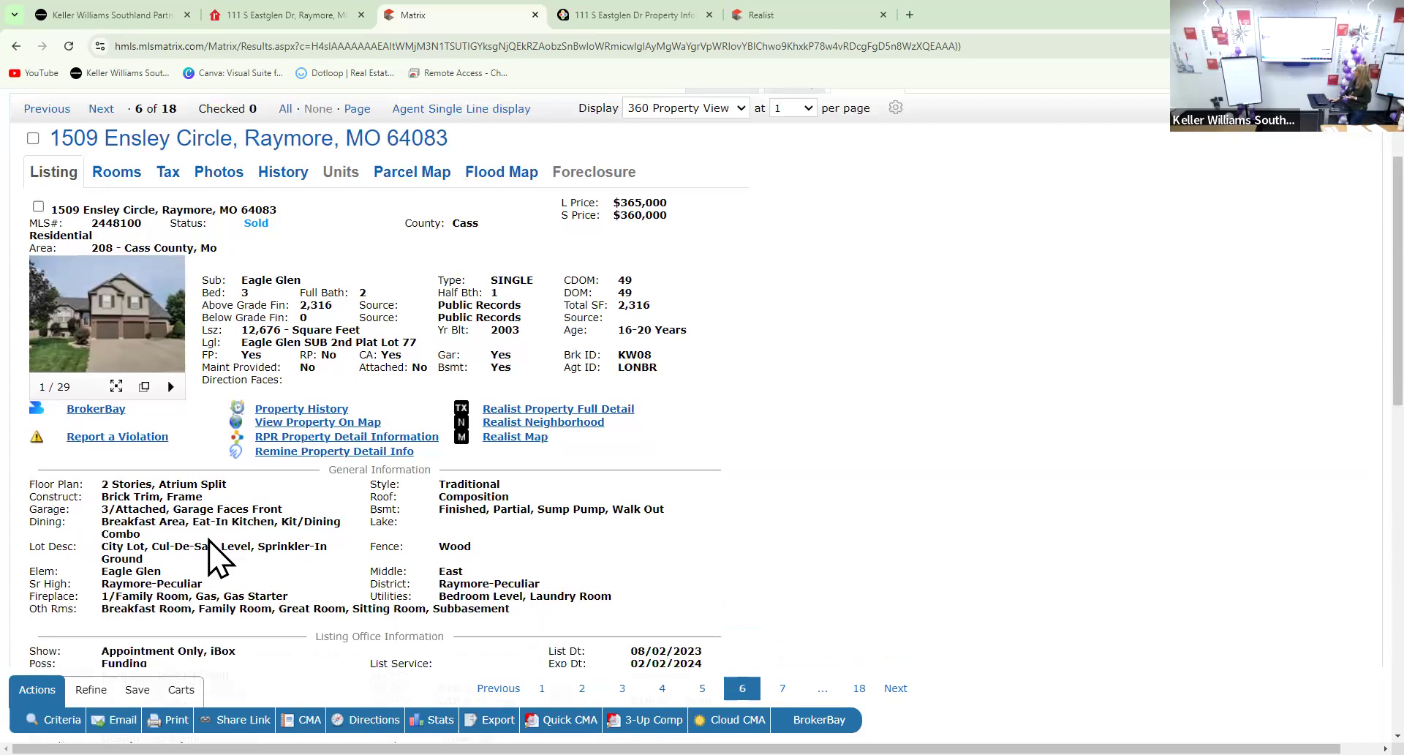
{"action": "scroll", "coordinate": [212, 548], "scroll_direction": "down", "scroll_amount": 3}
{"action": "scroll", "coordinate": [212, 560], "scroll_direction": "down", "scroll_amount": 1}
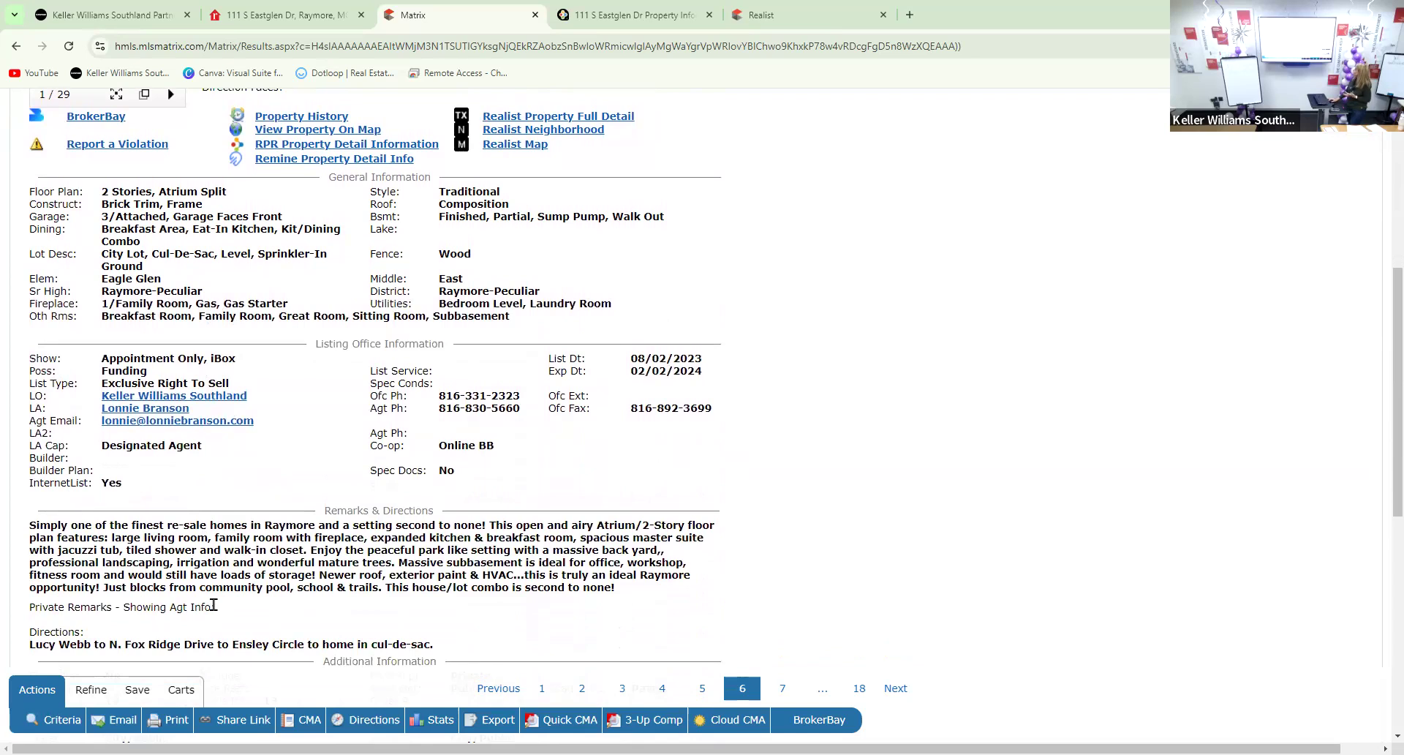
{"action": "scroll", "coordinate": [128, 486], "scroll_direction": "up", "scroll_amount": 6}
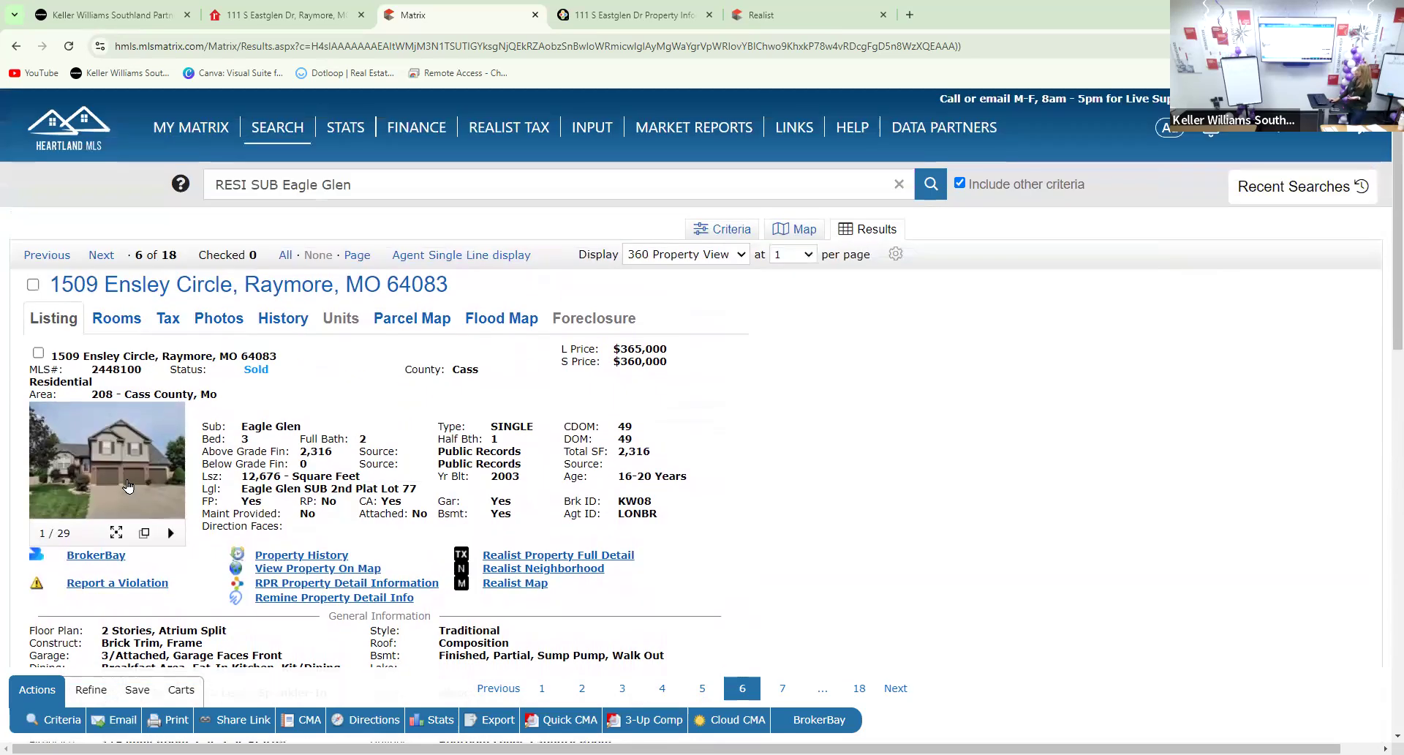
{"action": "left_click", "coordinate": [89, 461]}
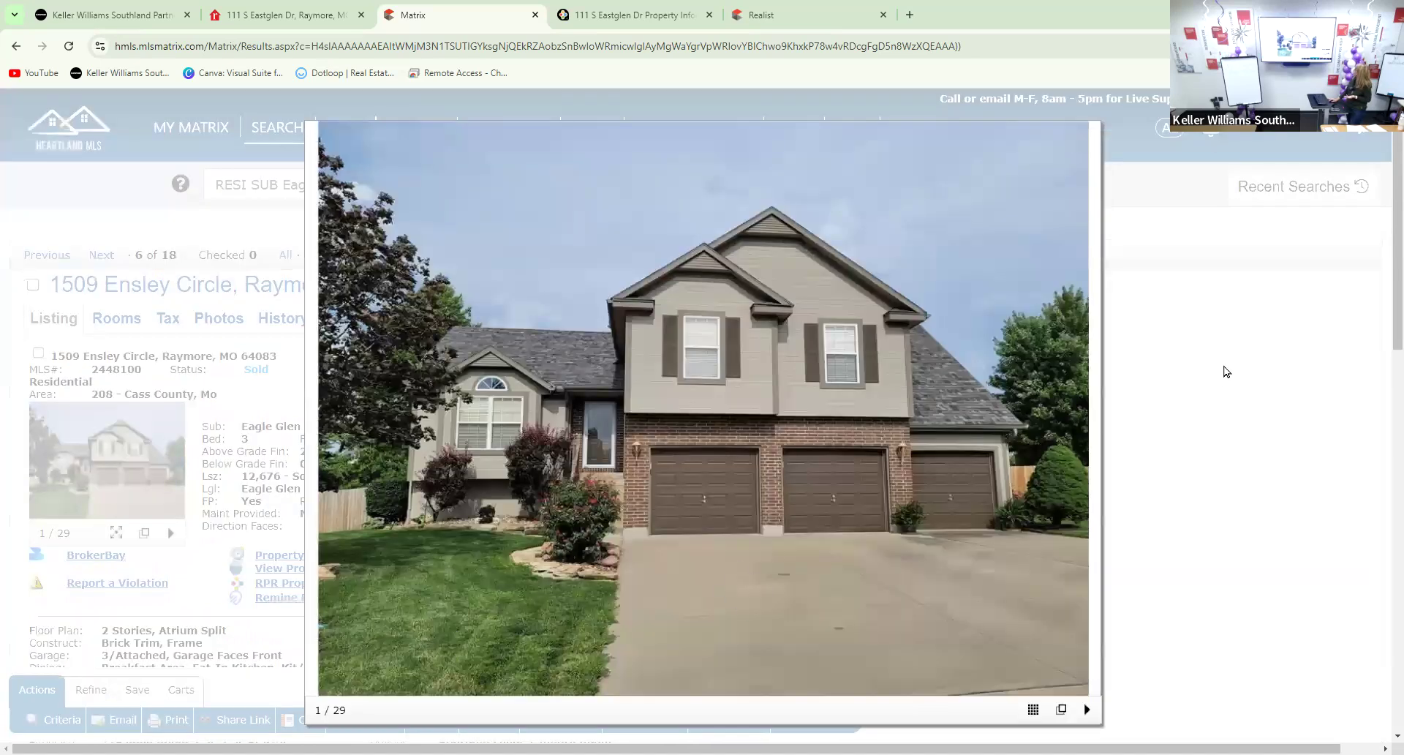
Page the gallery past the dining and kitchen photos to the living room, then back to the staircase, photo 8
{"action": "left_click", "coordinate": [1088, 424]}
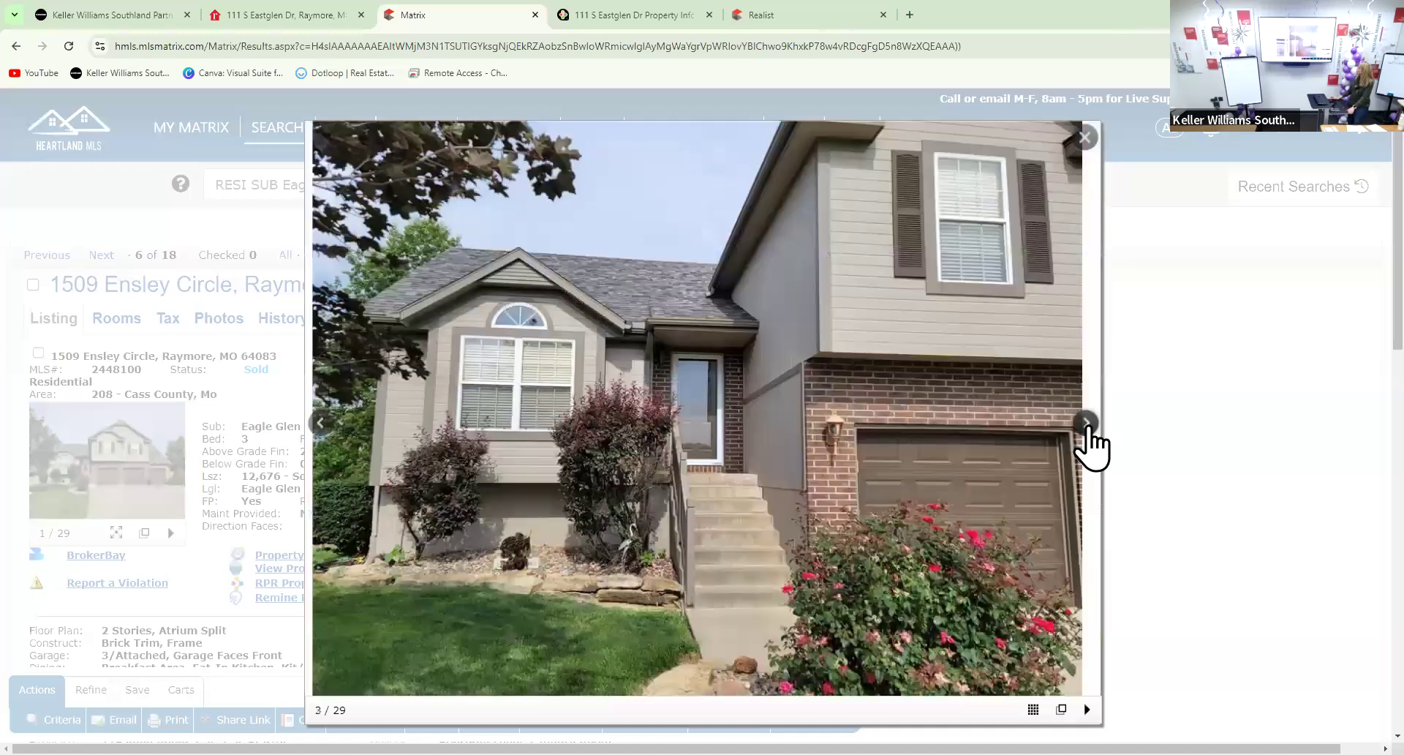
{"action": "left_click", "coordinate": [1088, 424]}
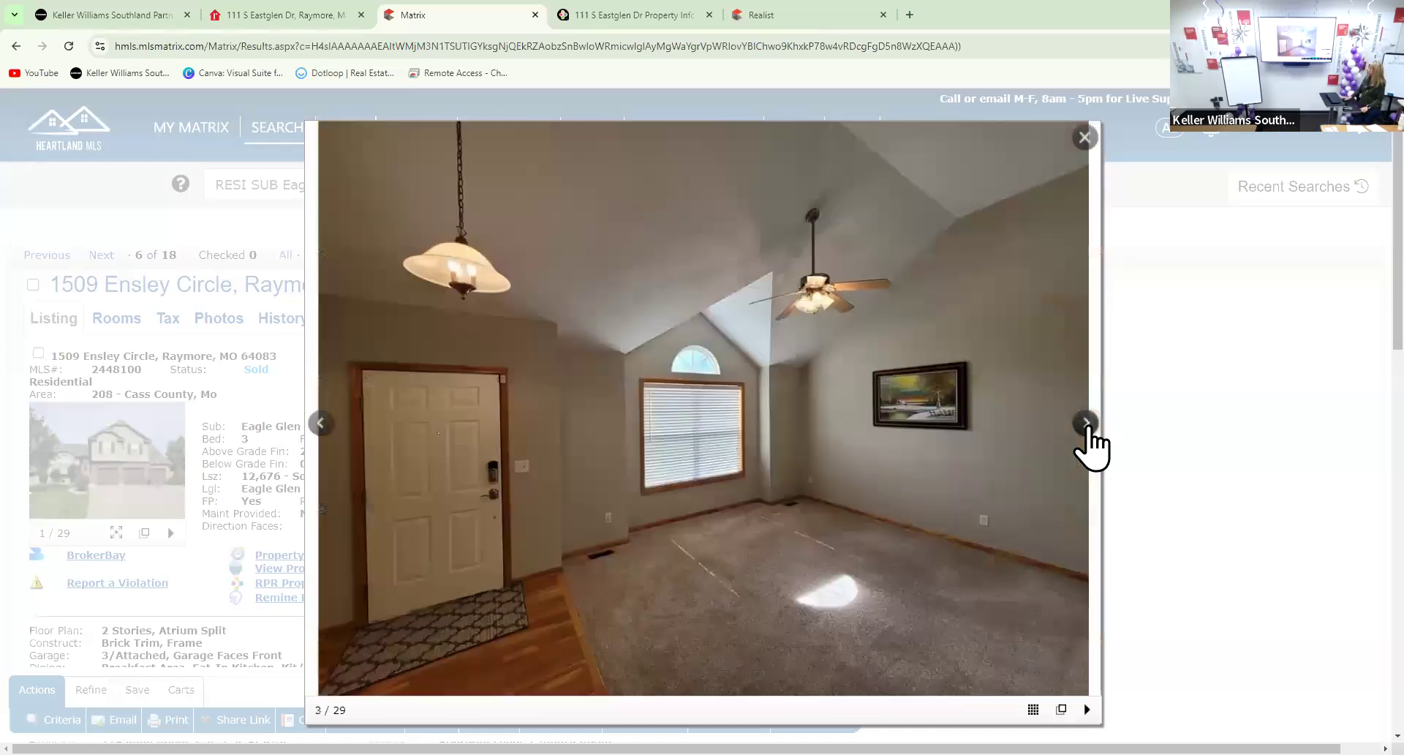
{"action": "left_click", "coordinate": [1087, 424]}
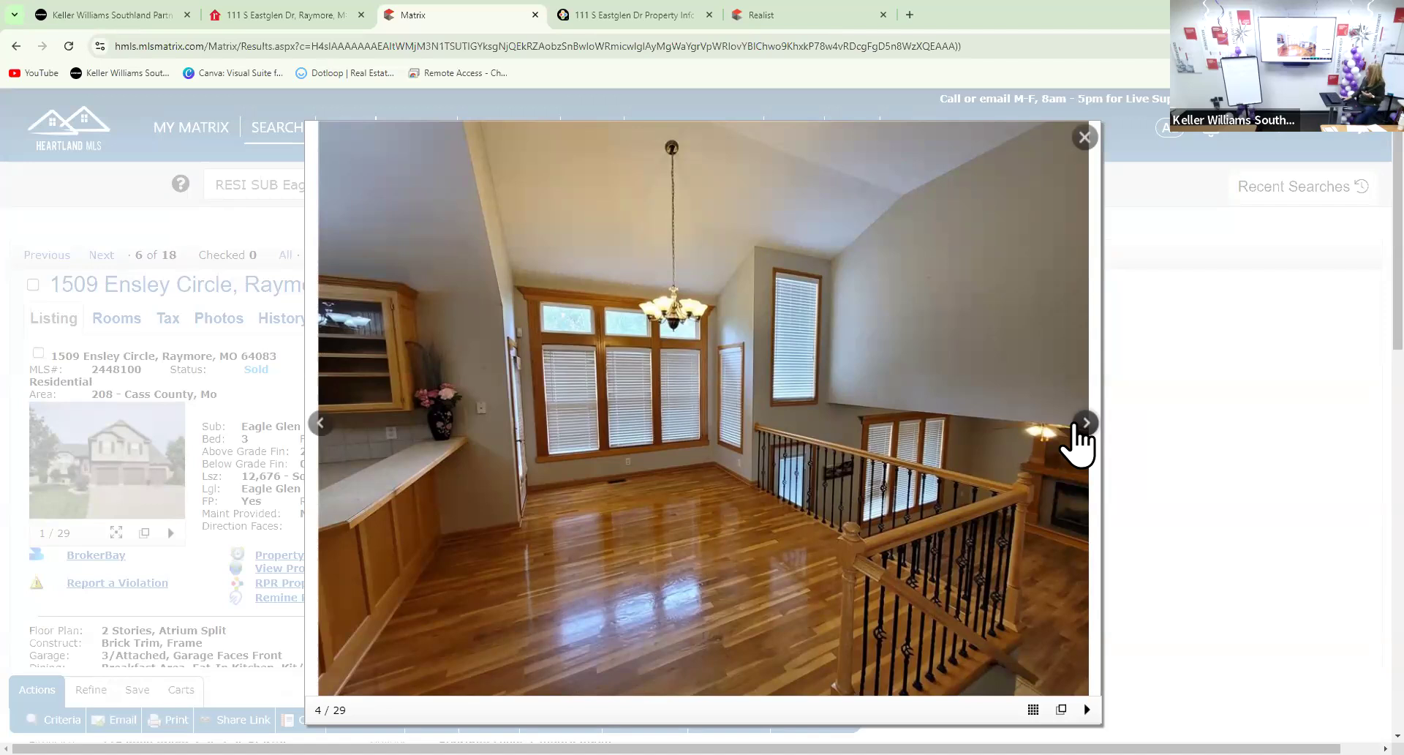
{"action": "left_click", "coordinate": [1076, 424]}
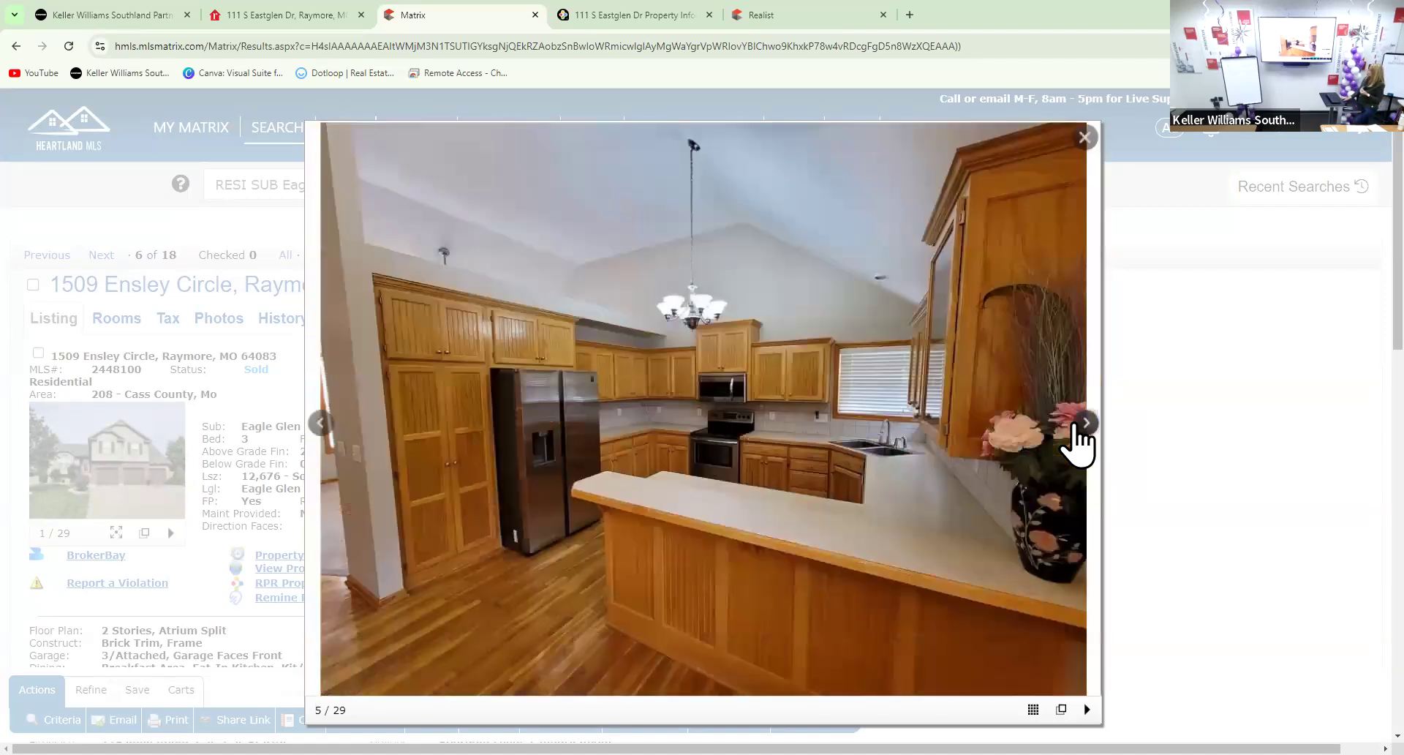
{"action": "left_click", "coordinate": [1086, 425]}
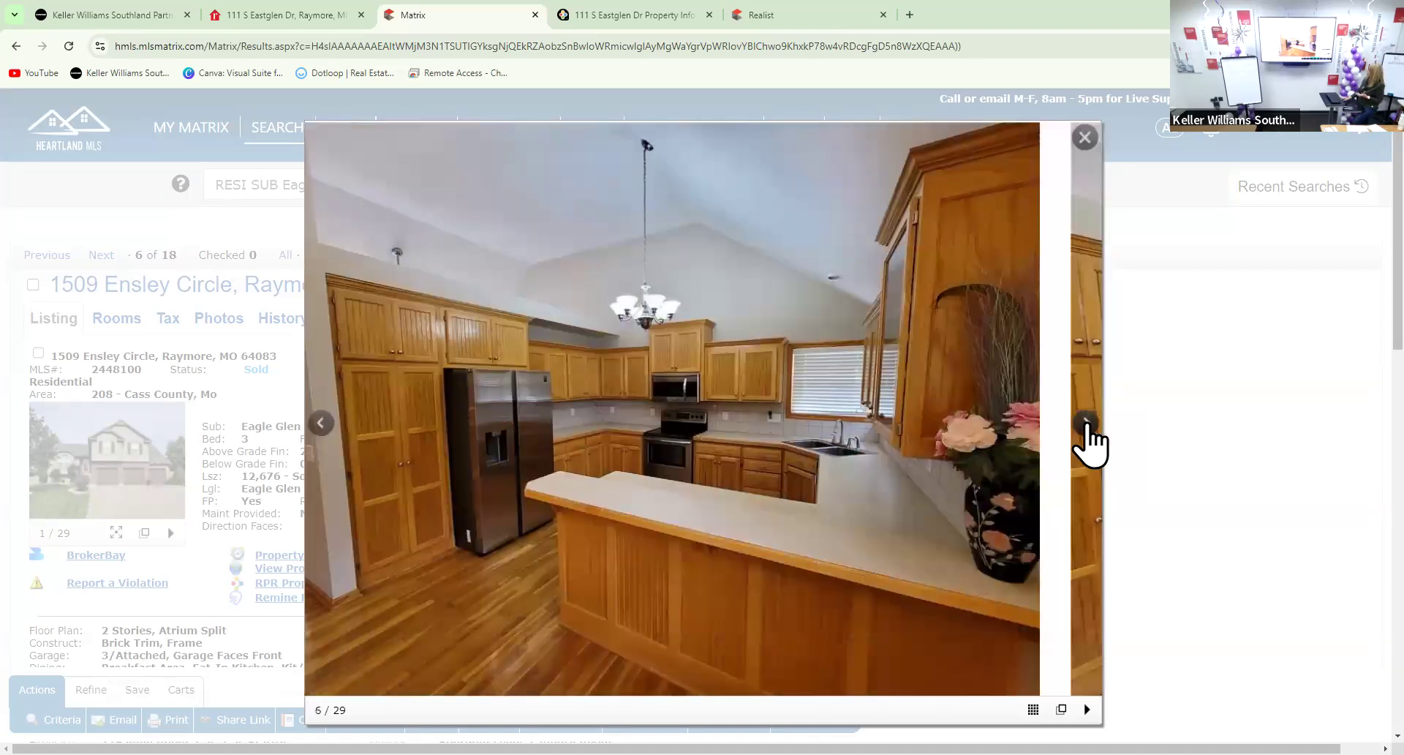
{"action": "left_click", "coordinate": [1086, 425]}
{"action": "left_click", "coordinate": [1086, 424]}
{"action": "left_click", "coordinate": [1086, 425]}
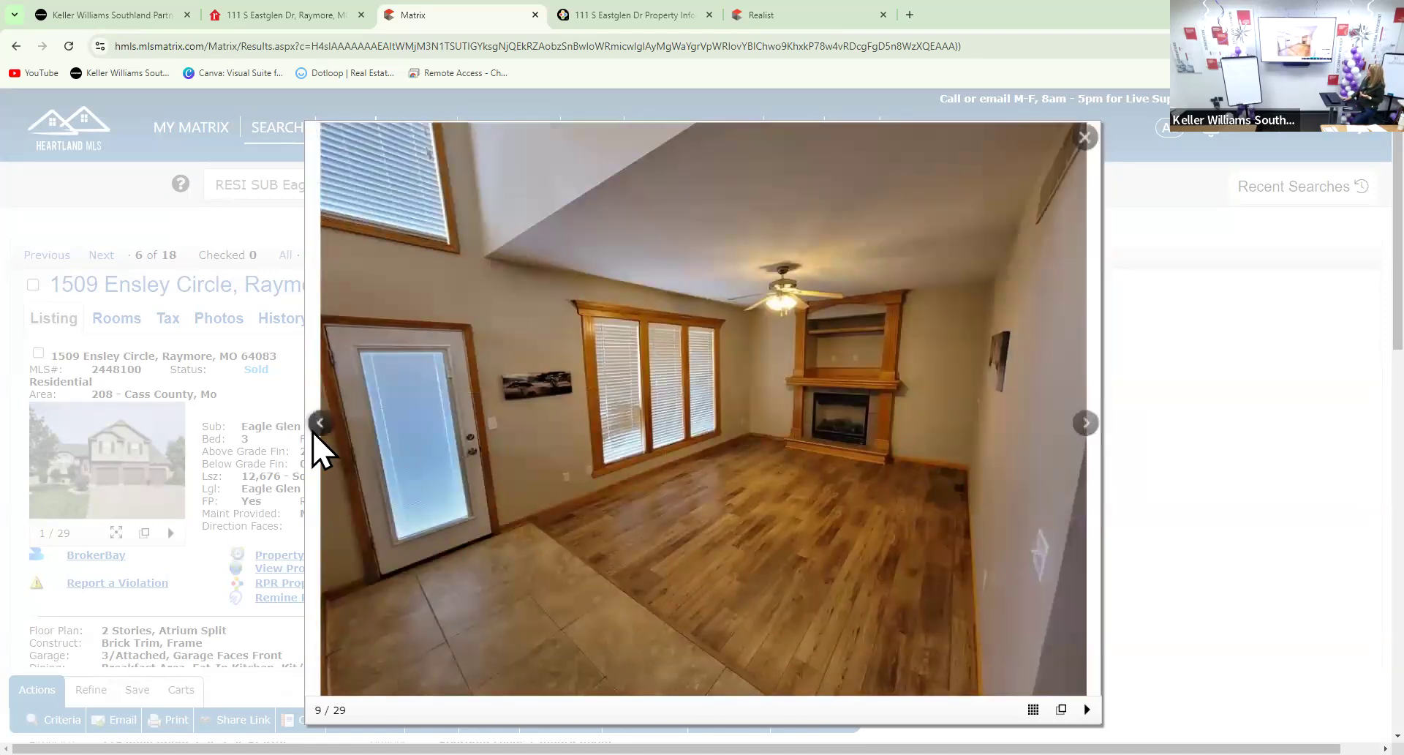
{"action": "left_click", "coordinate": [320, 425]}
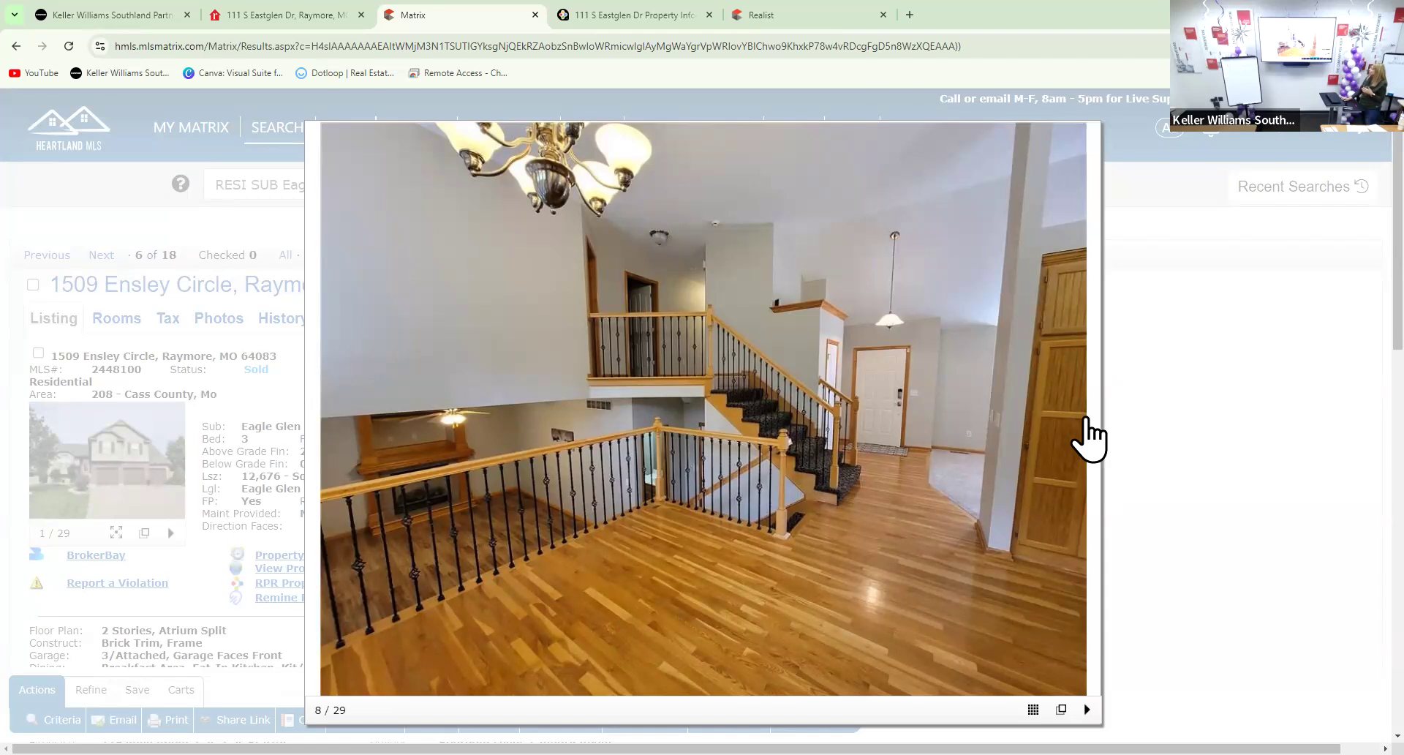
Advance the gallery to photo 9 of 29, the room with the corner fireplace
{"action": "mouse_move", "coordinate": [1088, 439]}
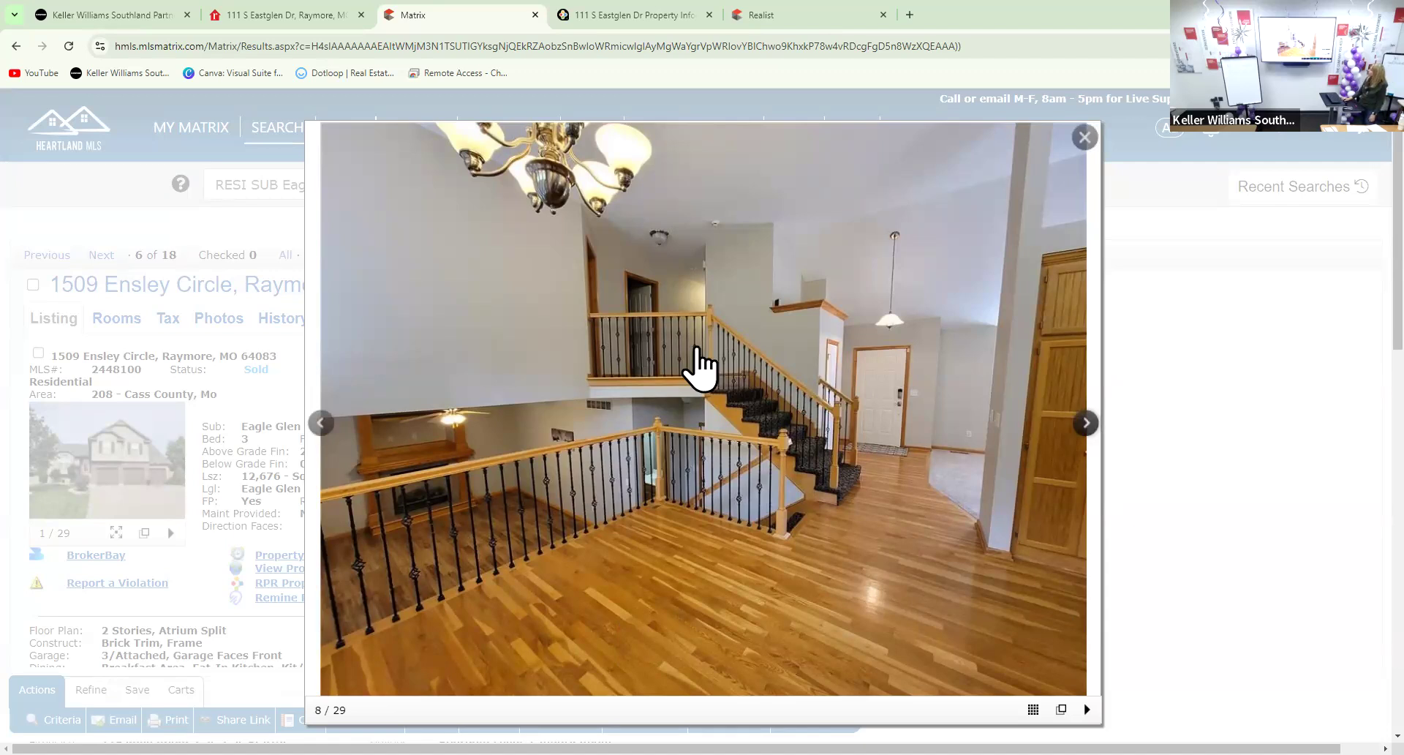
{"action": "left_click", "coordinate": [1088, 423]}
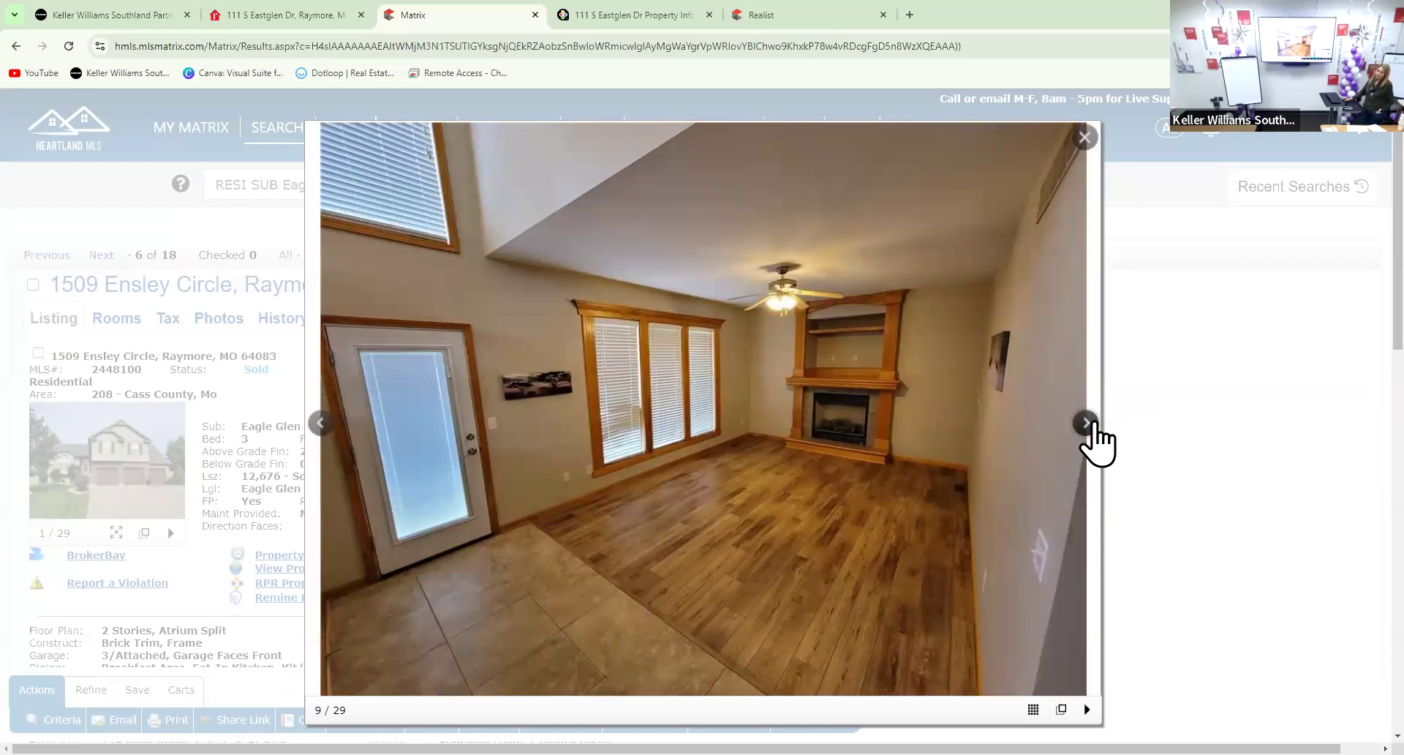
{"action": "left_click", "coordinate": [1086, 422]}
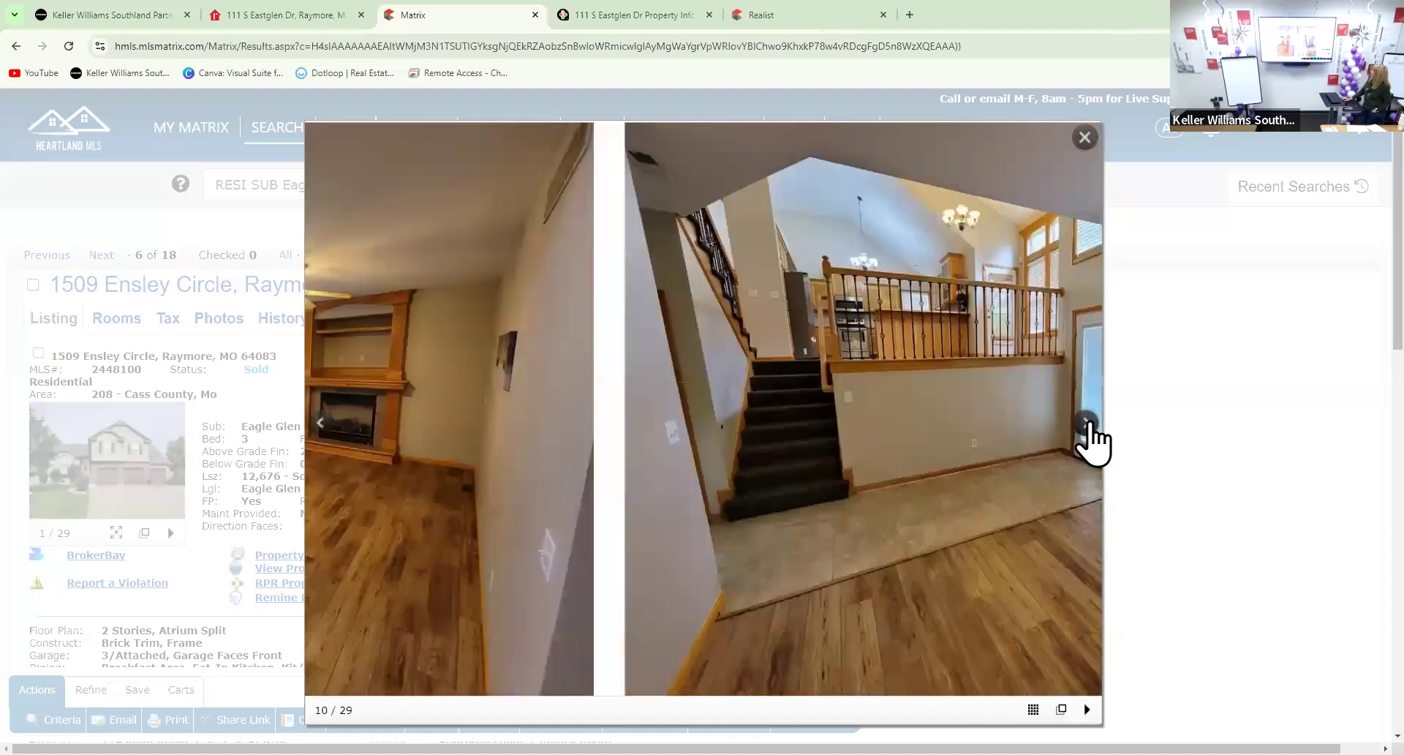
{"action": "left_click", "coordinate": [1086, 423]}
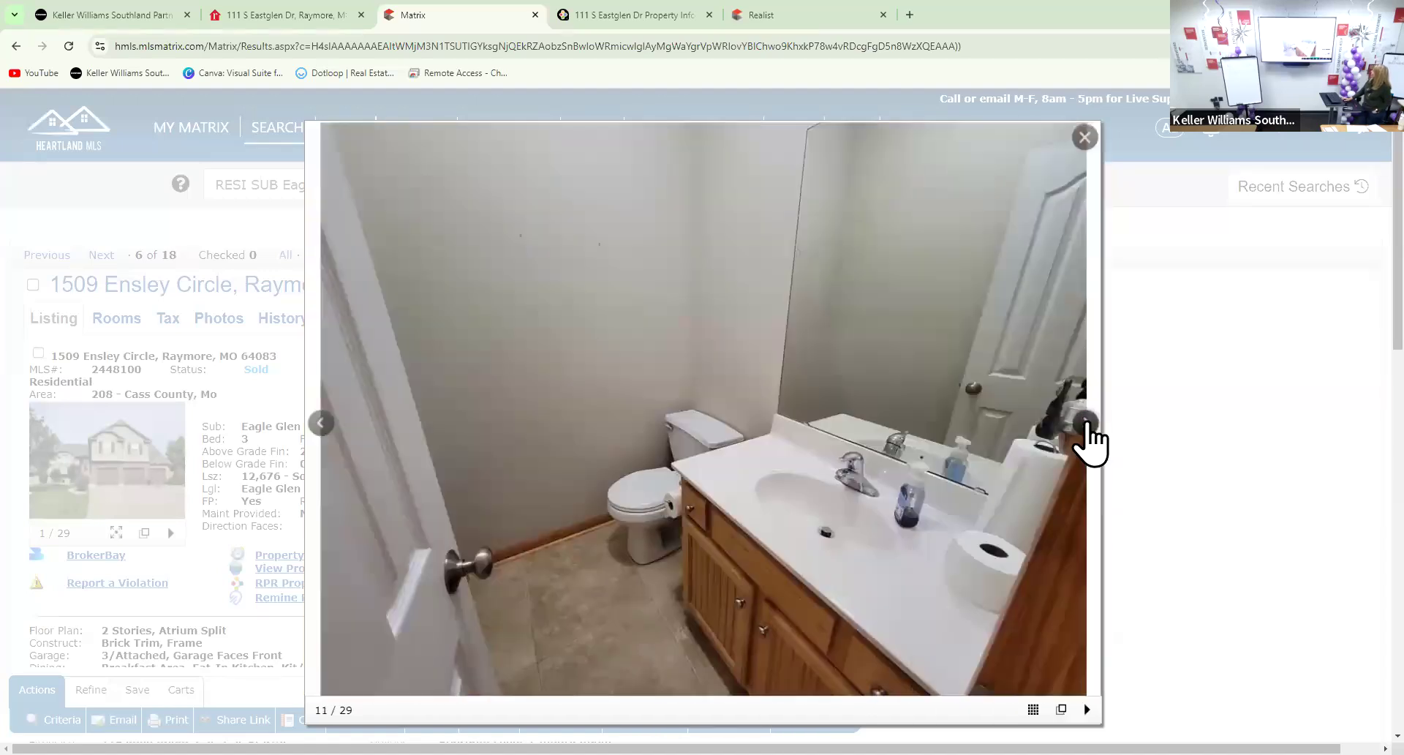
{"action": "left_click", "coordinate": [1087, 422]}
{"action": "left_click", "coordinate": [1085, 423]}
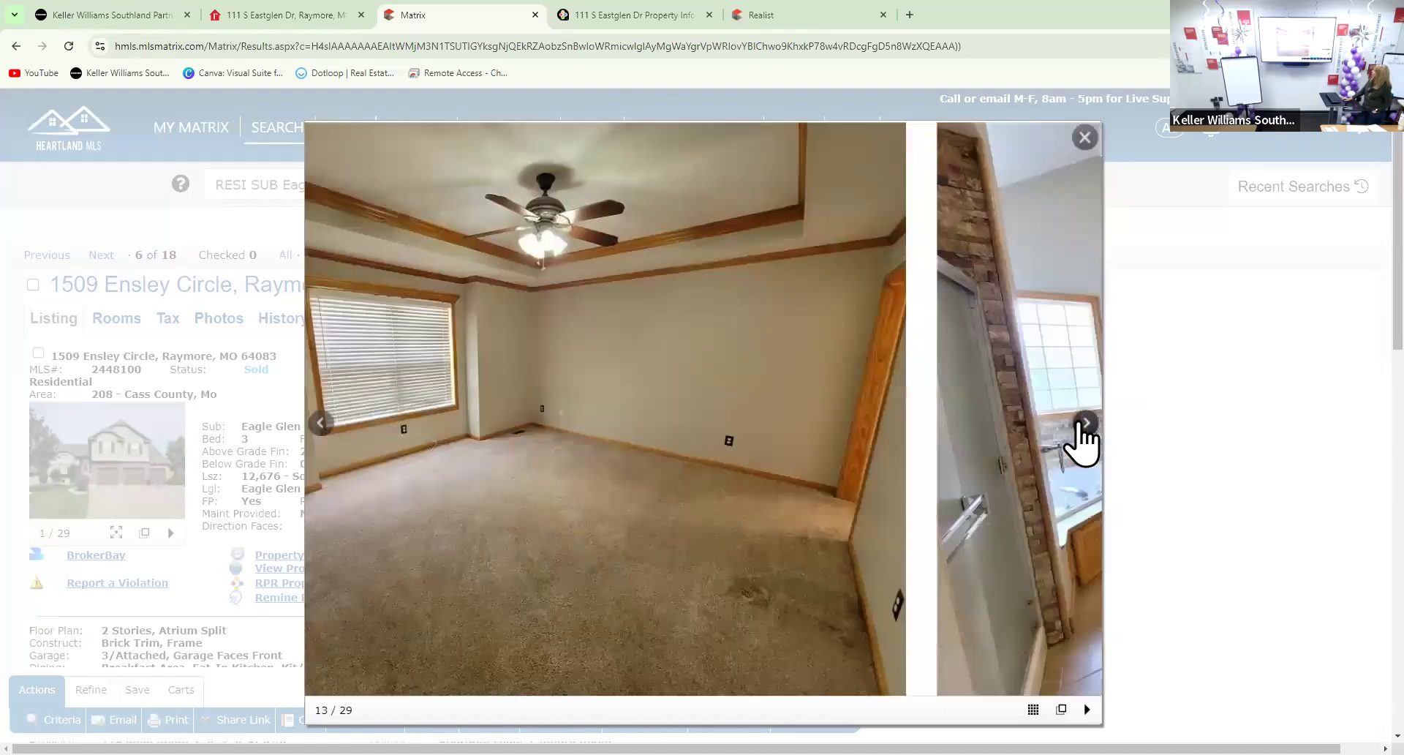
{"action": "left_click", "coordinate": [1085, 422]}
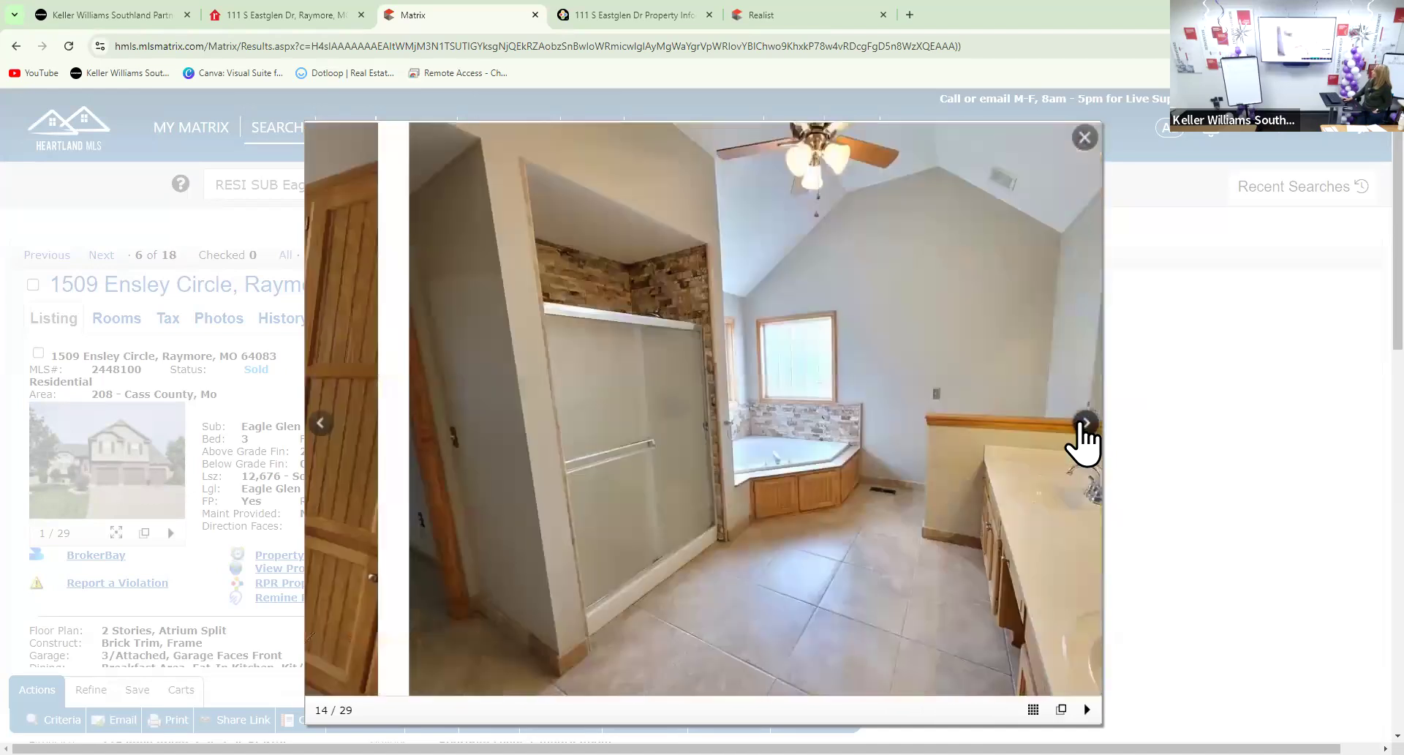
{"action": "left_click", "coordinate": [1086, 423]}
{"action": "left_click", "coordinate": [1086, 423]}
{"action": "left_click", "coordinate": [1086, 423]}
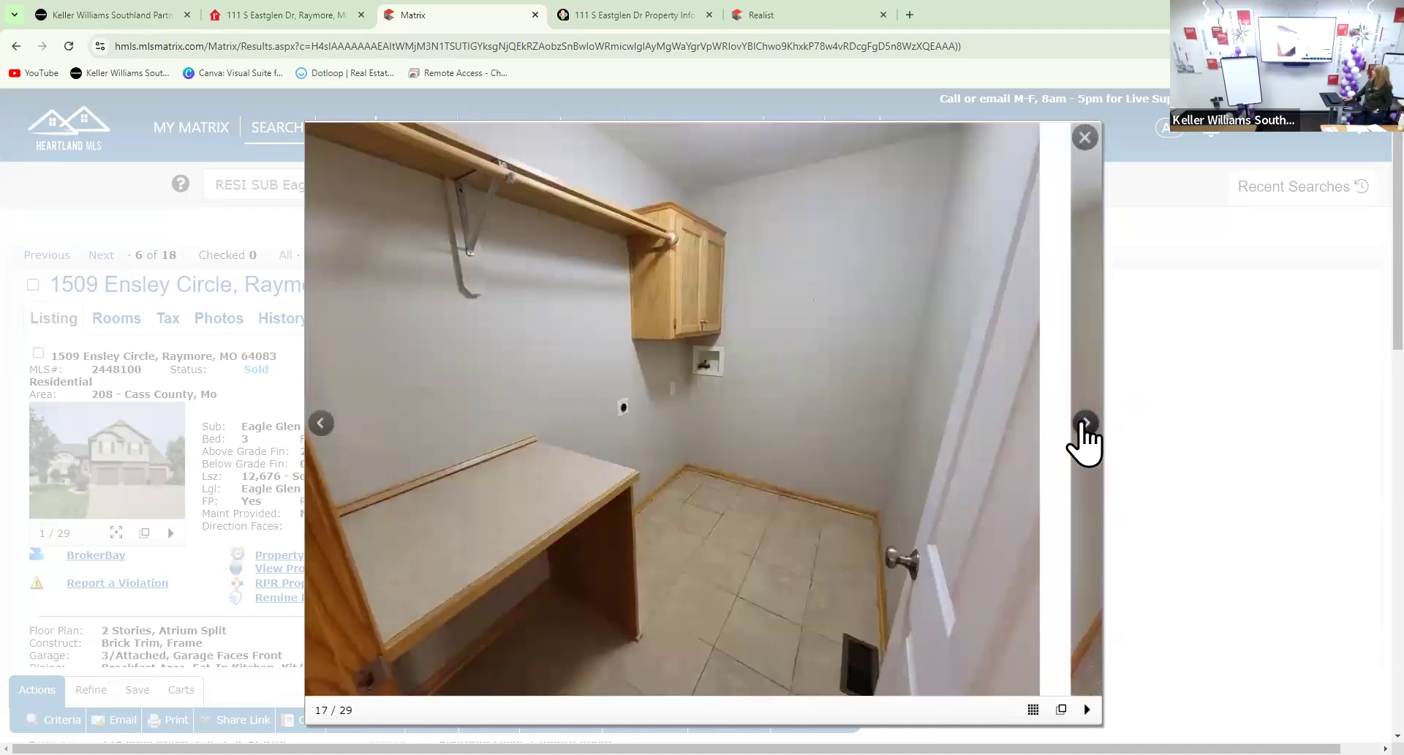
{"action": "left_click", "coordinate": [1085, 423]}
{"action": "left_click", "coordinate": [1086, 423]}
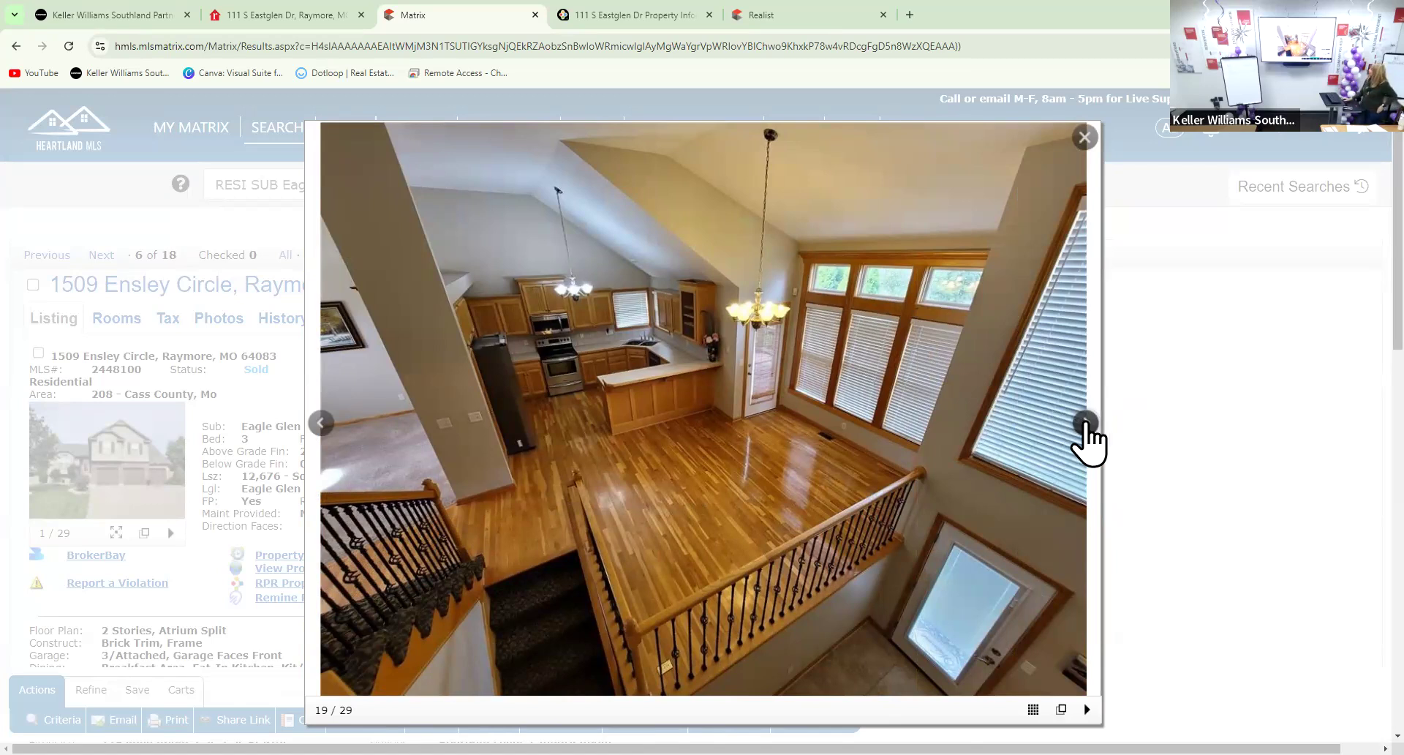
Continue through the basement, deck and backyard photos, then close the gallery
{"action": "left_click", "coordinate": [1087, 425]}
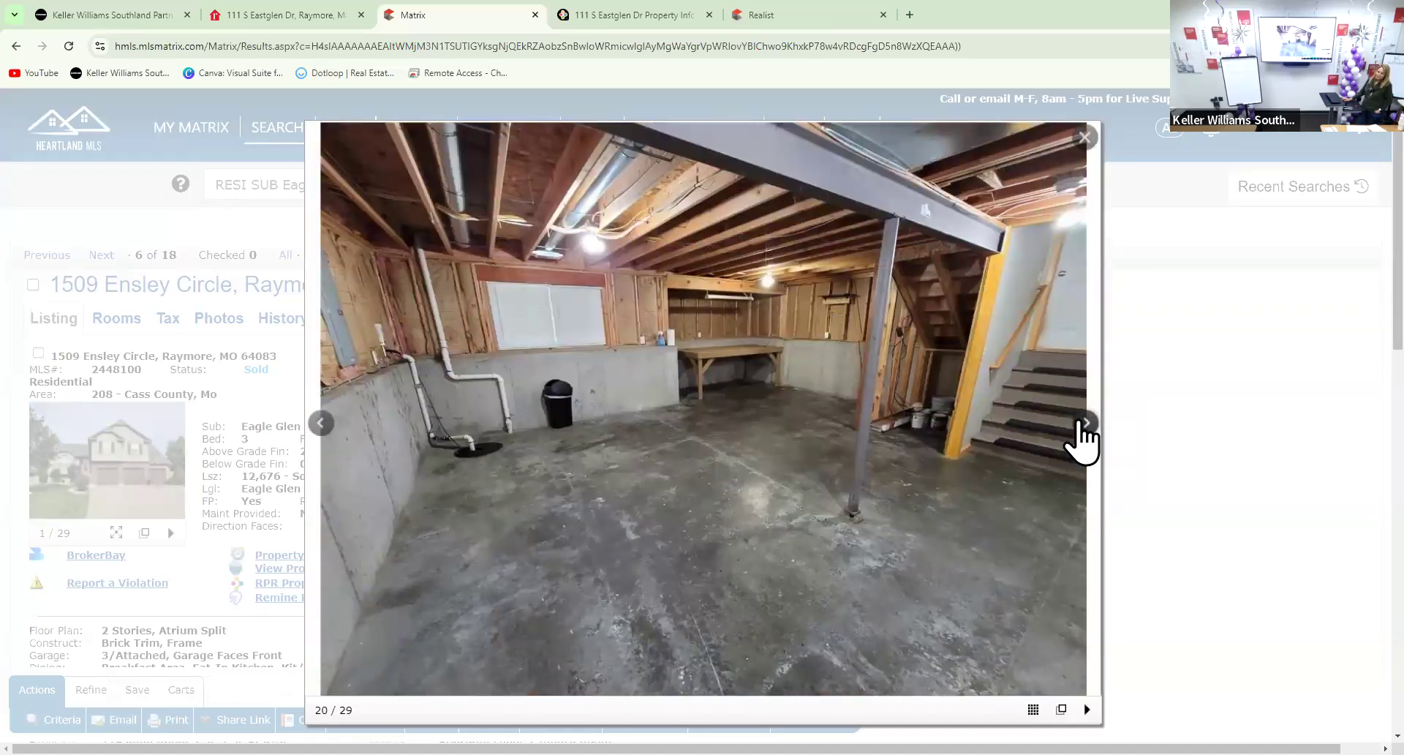
{"action": "left_click", "coordinate": [1086, 424]}
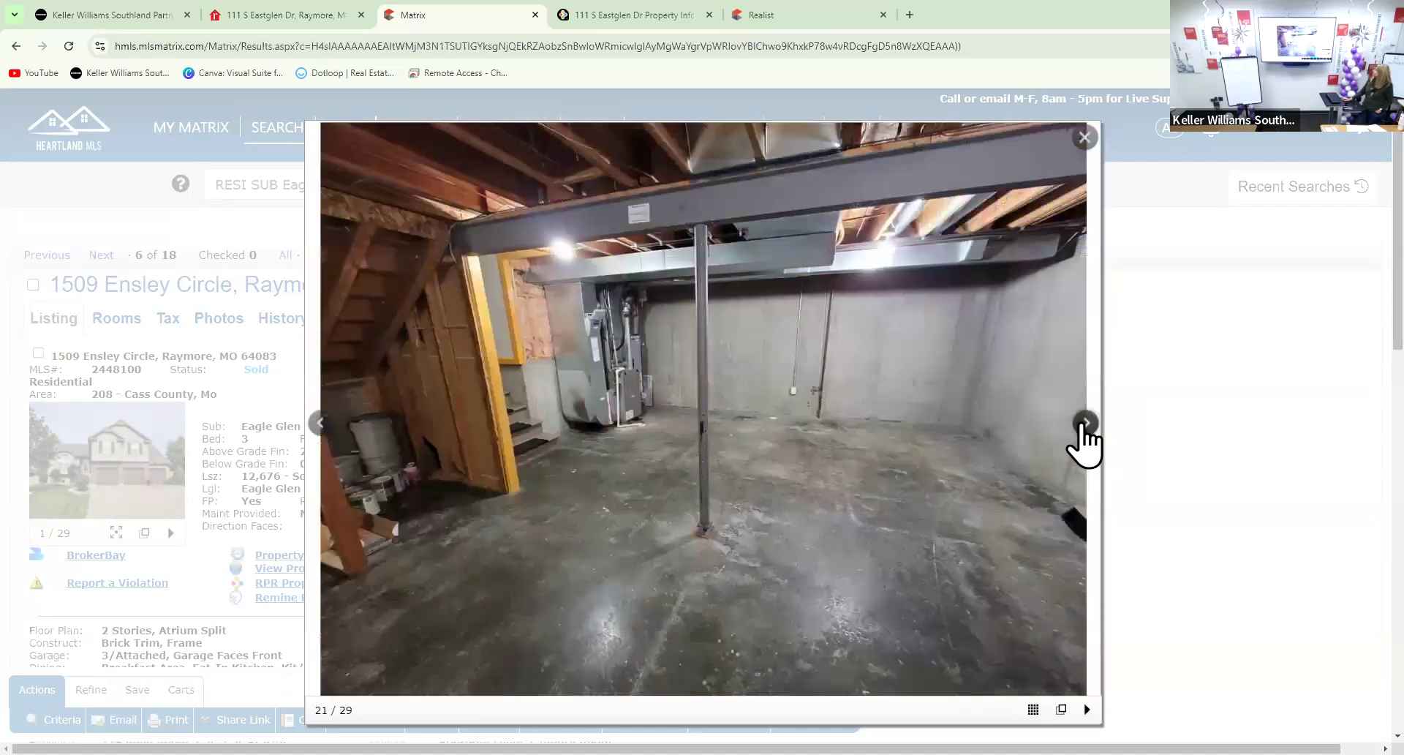
{"action": "left_click", "coordinate": [1084, 424]}
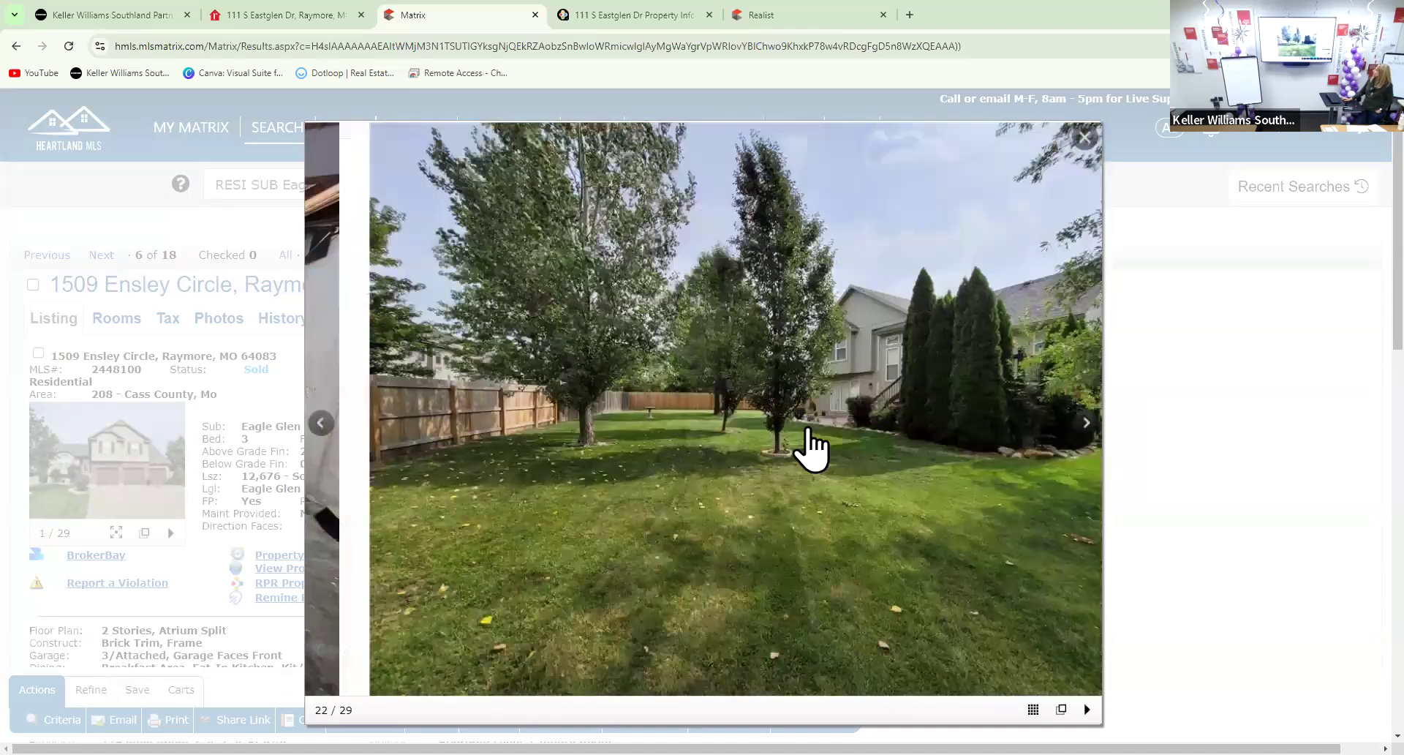
{"action": "left_click", "coordinate": [319, 424]}
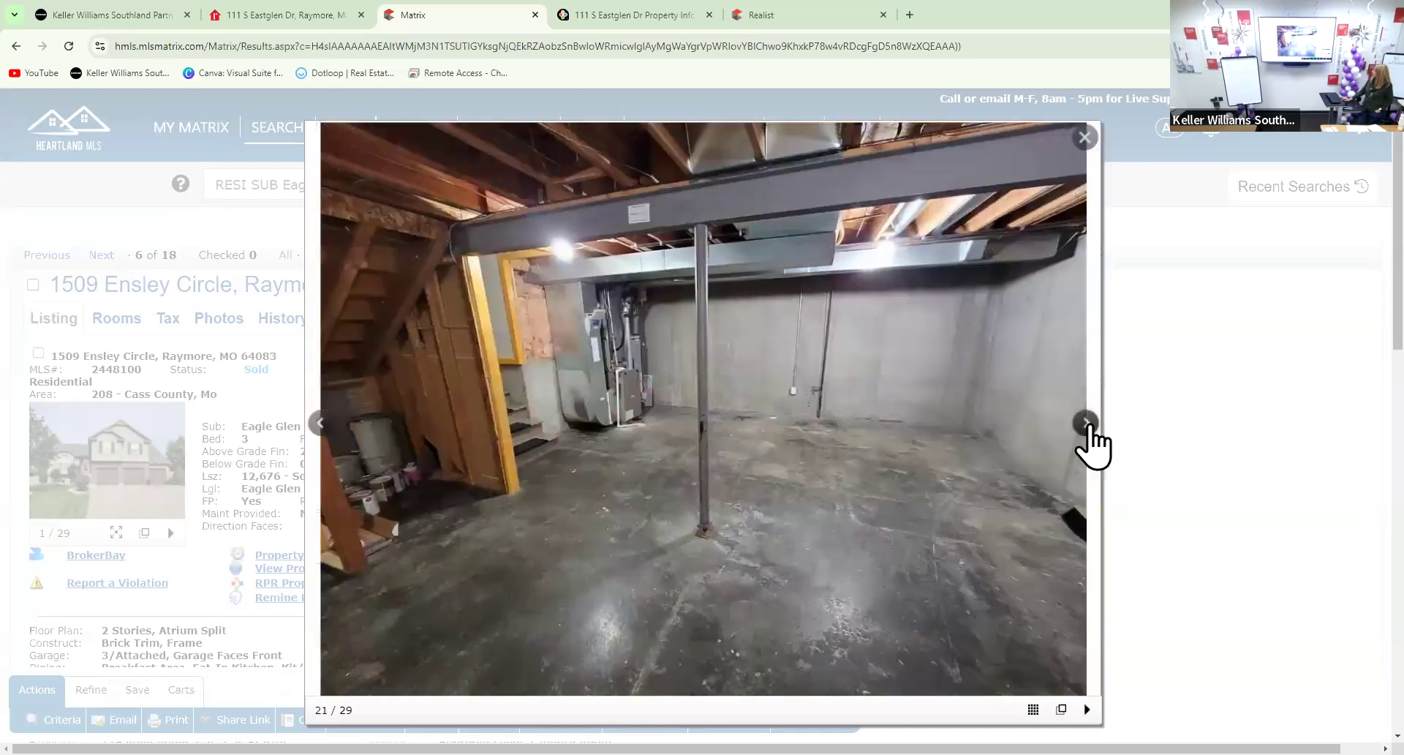
{"action": "left_click", "coordinate": [1085, 428]}
{"action": "left_click", "coordinate": [1088, 425]}
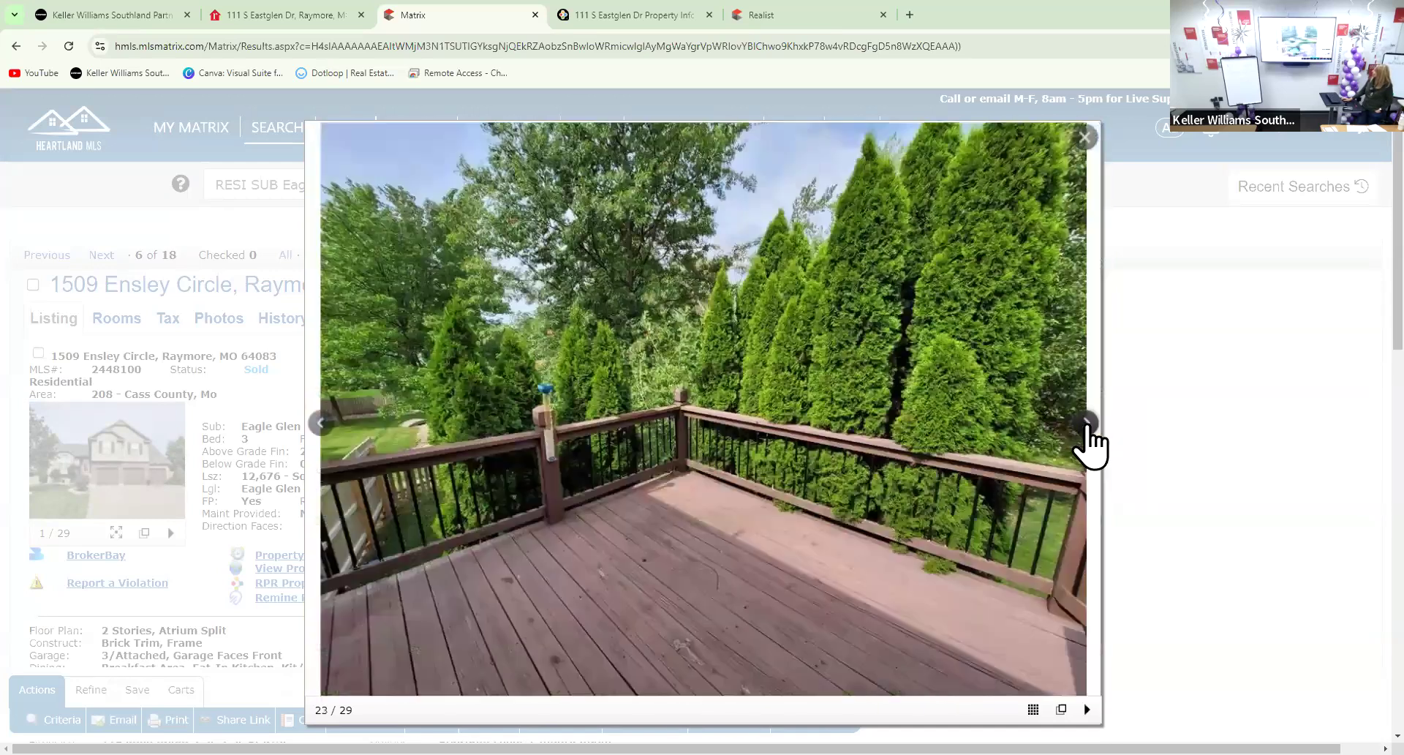
{"action": "left_click", "coordinate": [1086, 426]}
{"action": "left_click", "coordinate": [1086, 426]}
{"action": "left_click", "coordinate": [1086, 426]}
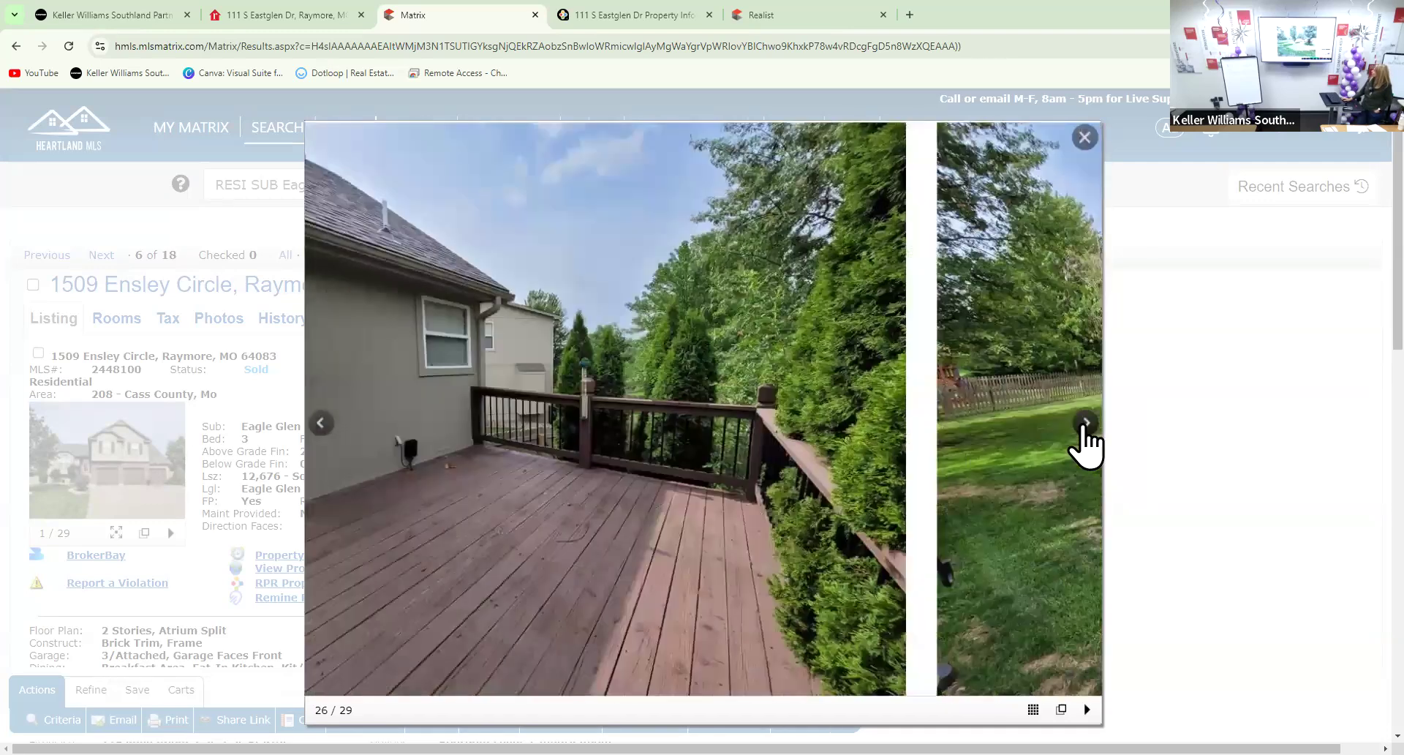
{"action": "left_click", "coordinate": [1086, 426]}
{"action": "left_click", "coordinate": [1086, 425]}
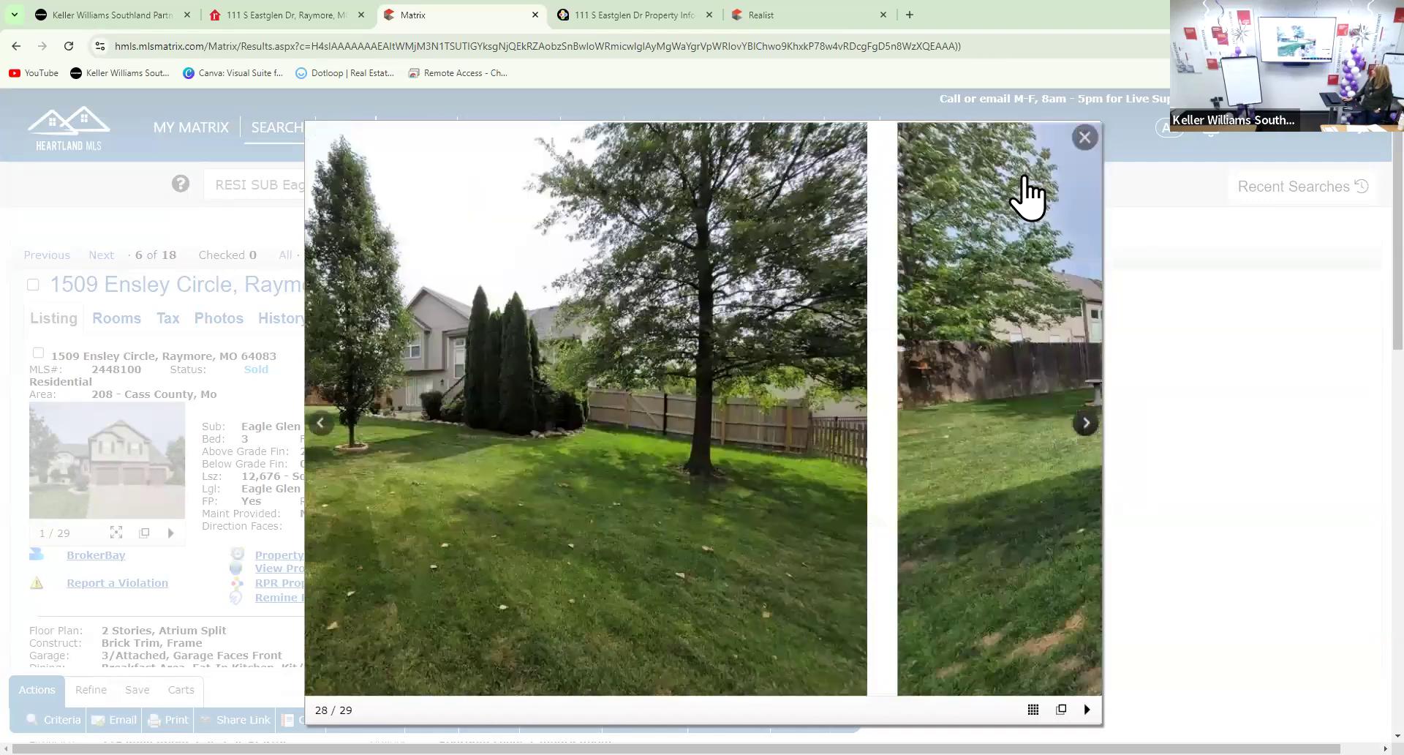
{"action": "left_click", "coordinate": [1081, 138]}
{"action": "scroll", "coordinate": [809, 442], "scroll_direction": "down", "scroll_amount": 2}
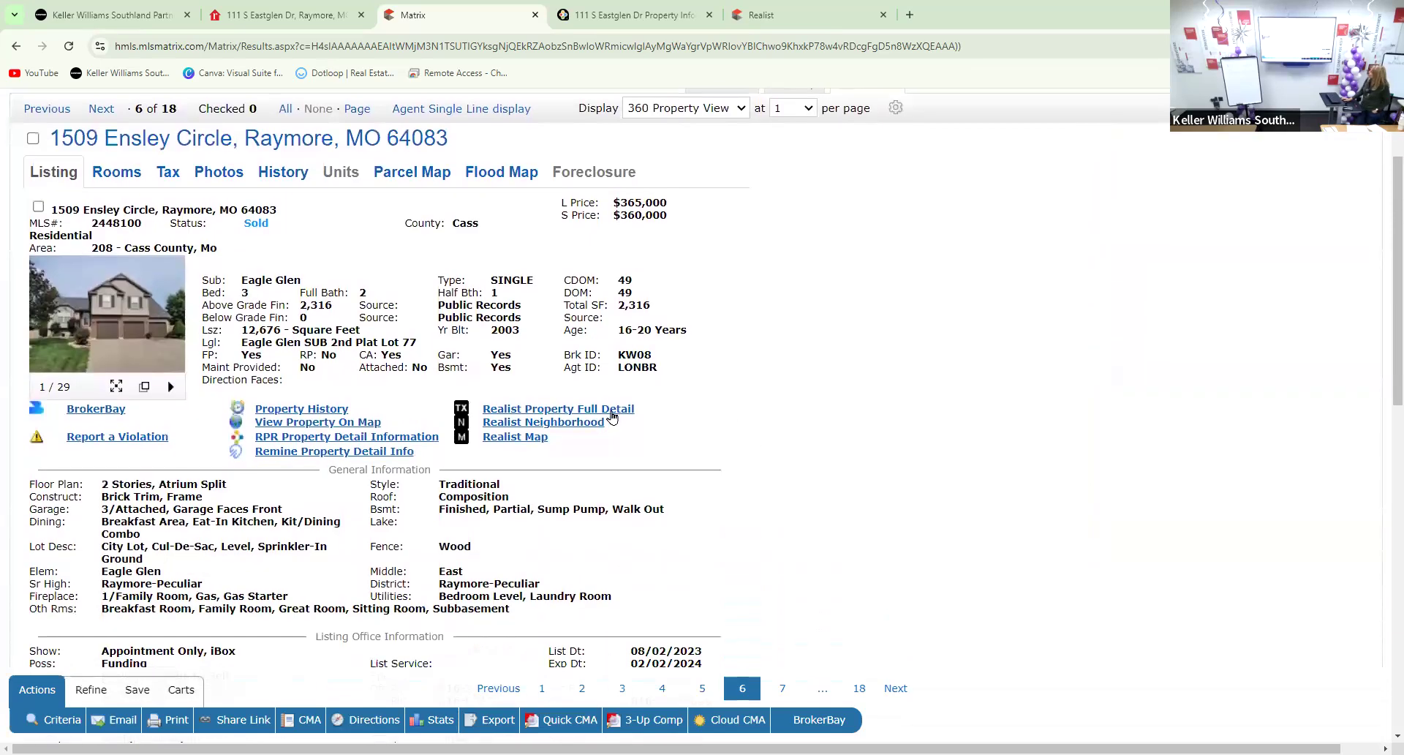
{"action": "scroll", "coordinate": [402, 399], "scroll_direction": "down", "scroll_amount": 1}
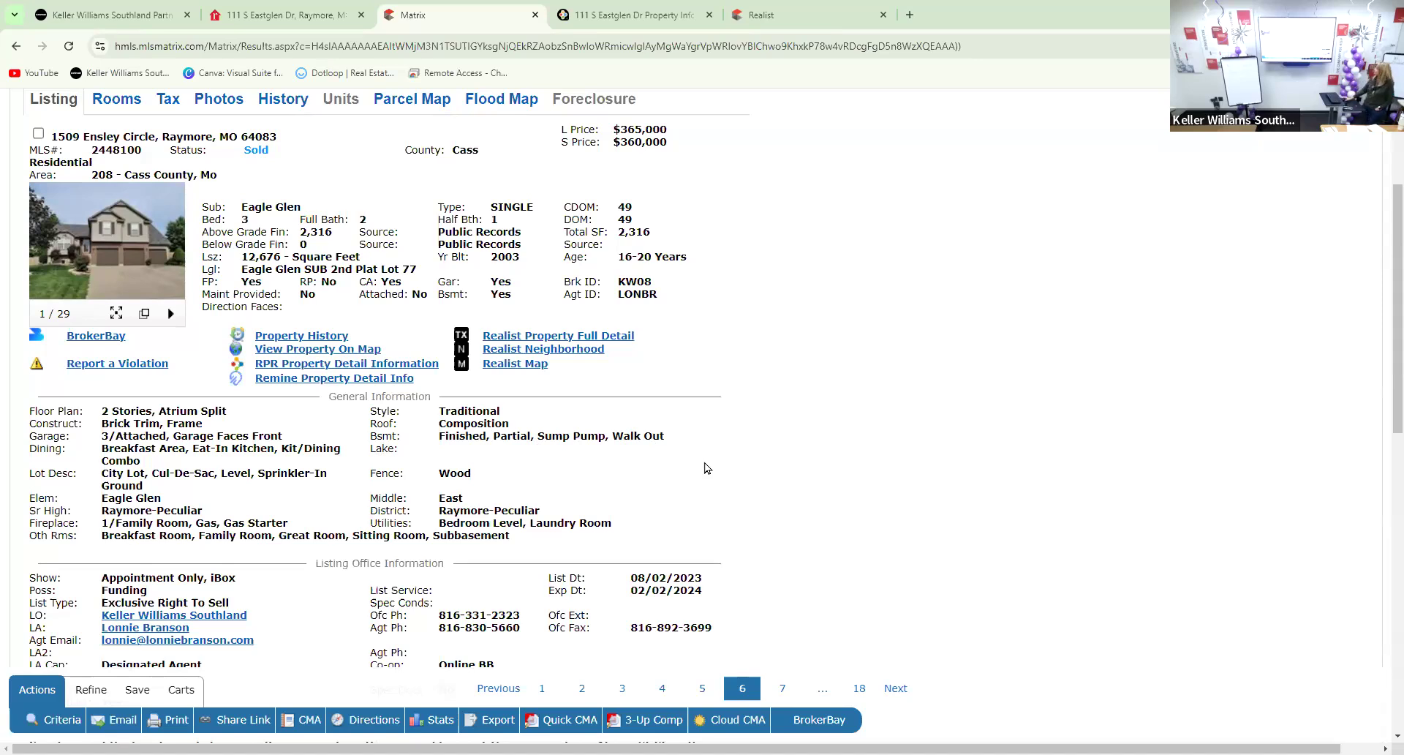
{"action": "left_click", "coordinate": [145, 276]}
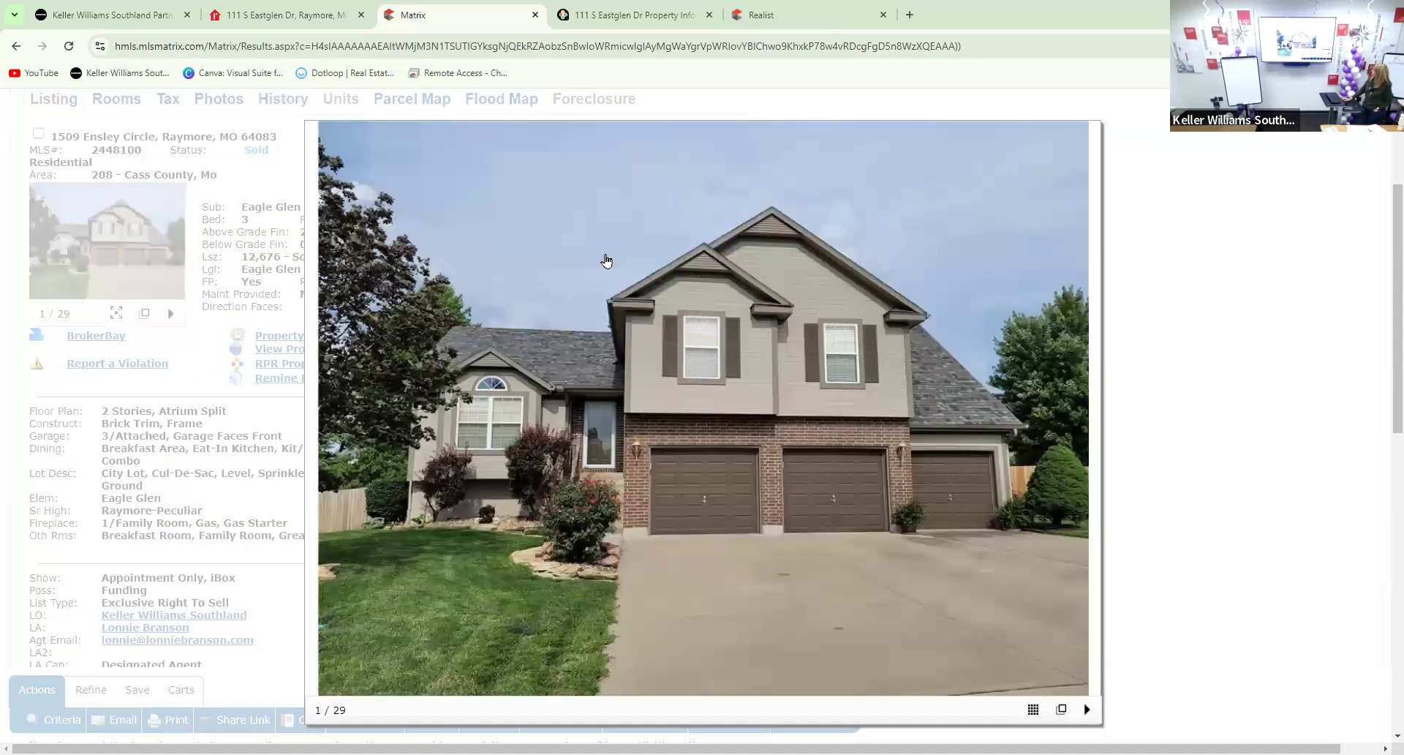
{"action": "left_click", "coordinate": [1090, 422]}
{"action": "left_click", "coordinate": [1089, 422]}
{"action": "left_click", "coordinate": [1089, 423]}
{"action": "left_click", "coordinate": [1088, 422]}
{"action": "left_click", "coordinate": [1087, 422]}
{"action": "left_click", "coordinate": [1087, 423]}
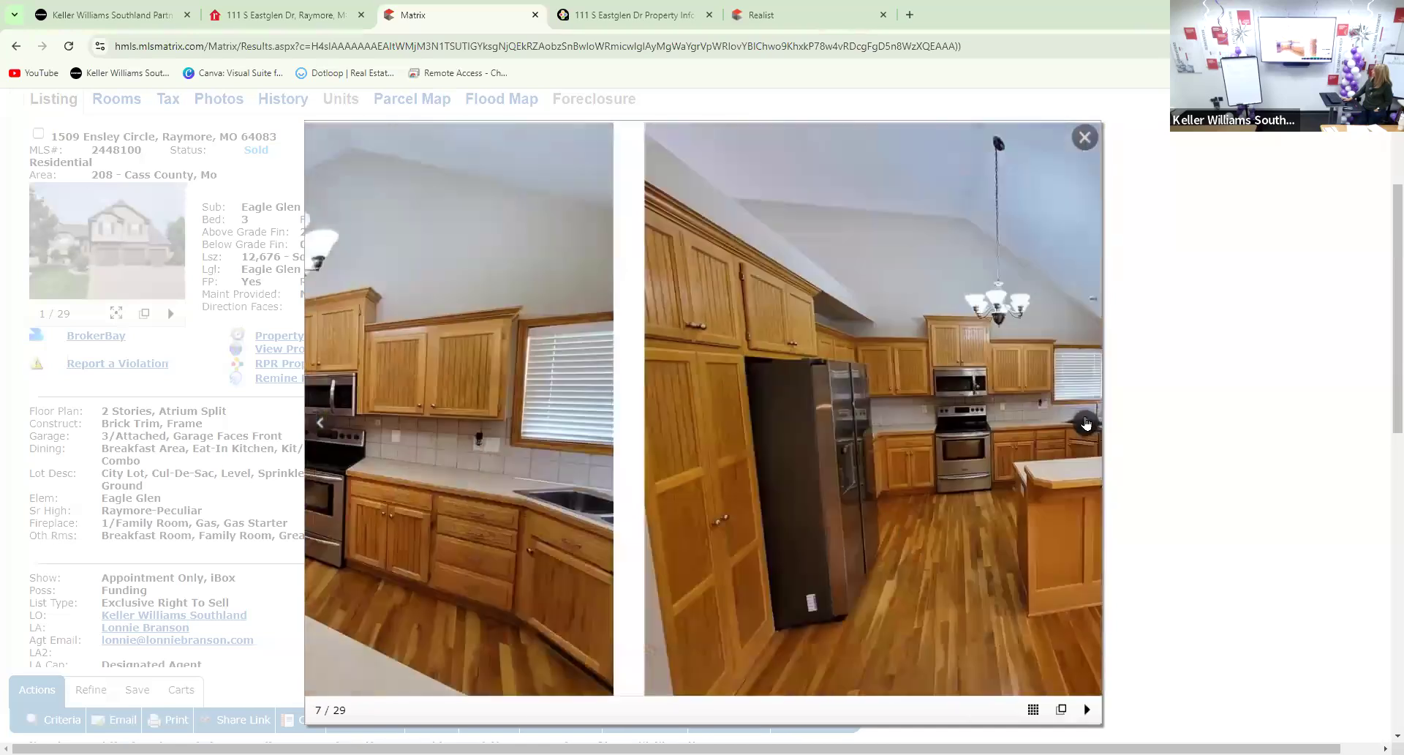
{"action": "left_click", "coordinate": [1086, 422]}
{"action": "left_click", "coordinate": [1086, 423]}
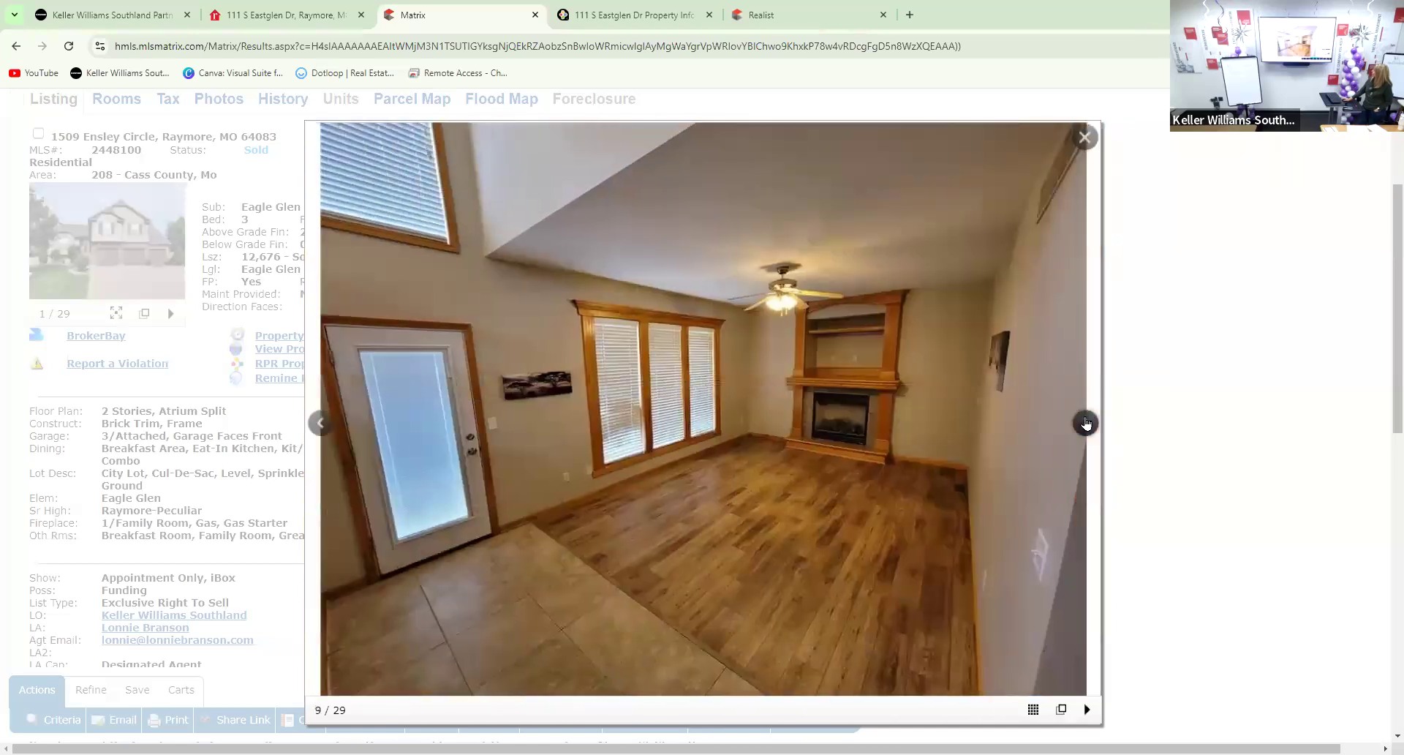
{"action": "left_click", "coordinate": [1086, 423]}
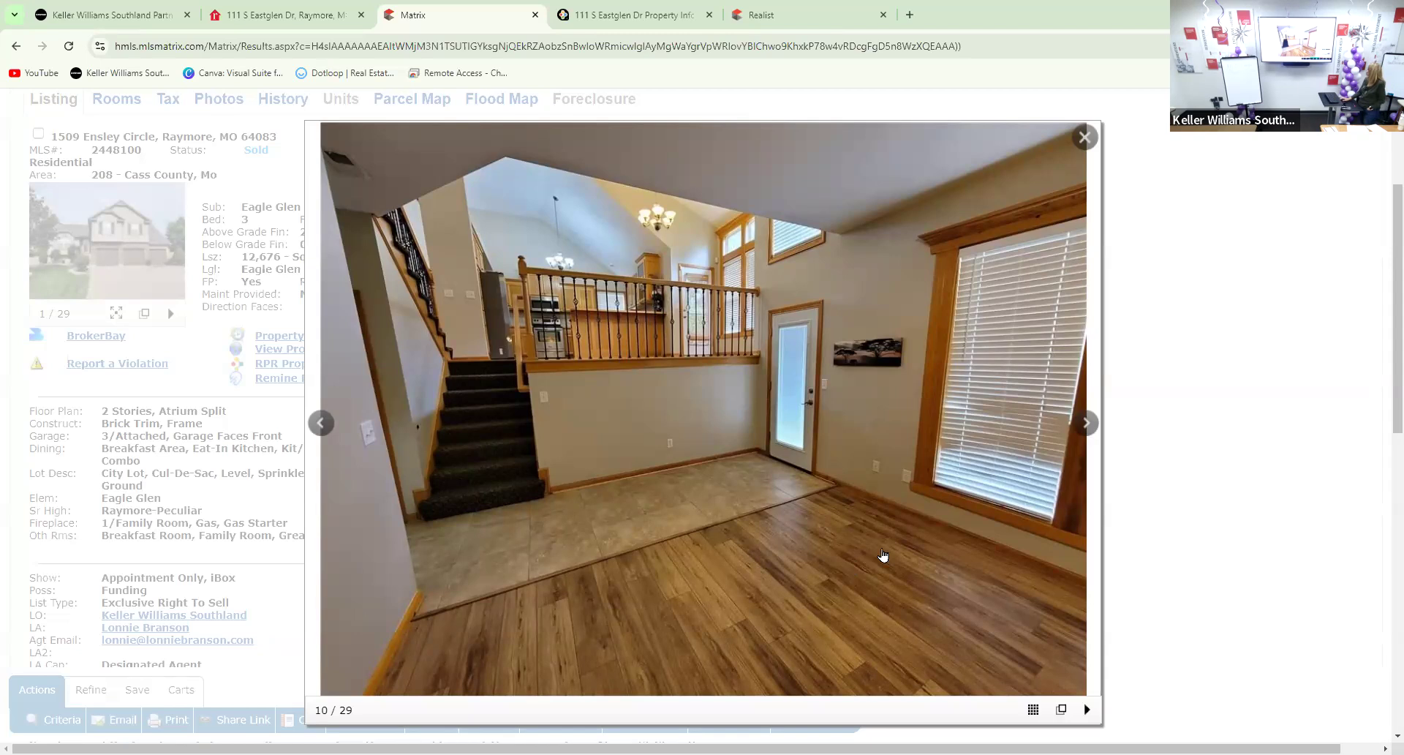
Page from photo 10 past the bedroom photos to the unfinished basement, photo 20, then close the gallery
{"action": "left_click", "coordinate": [1085, 423]}
{"action": "left_click", "coordinate": [1084, 423]}
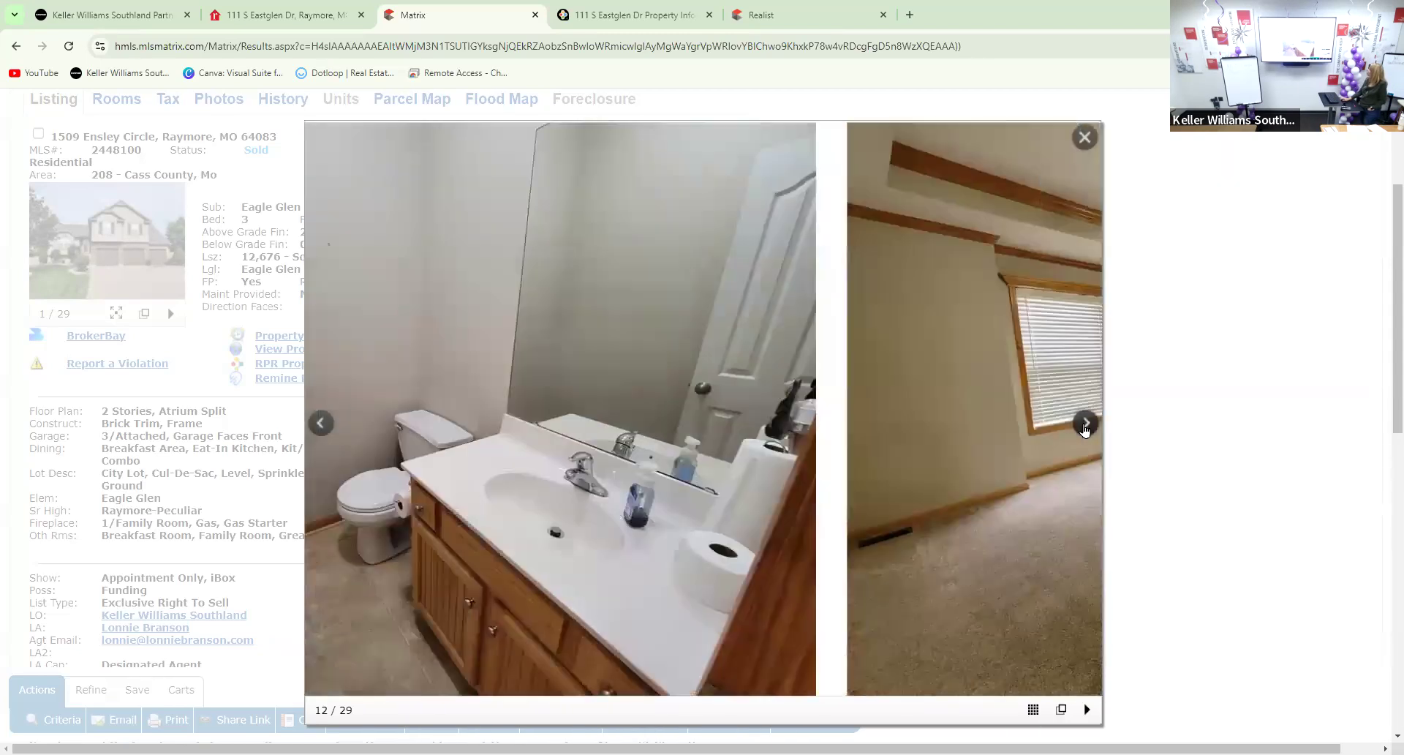
{"action": "left_click", "coordinate": [1085, 423]}
{"action": "left_click", "coordinate": [1084, 422]}
{"action": "left_click", "coordinate": [1085, 422]}
{"action": "left_click", "coordinate": [1085, 424]}
{"action": "left_click", "coordinate": [1085, 424]}
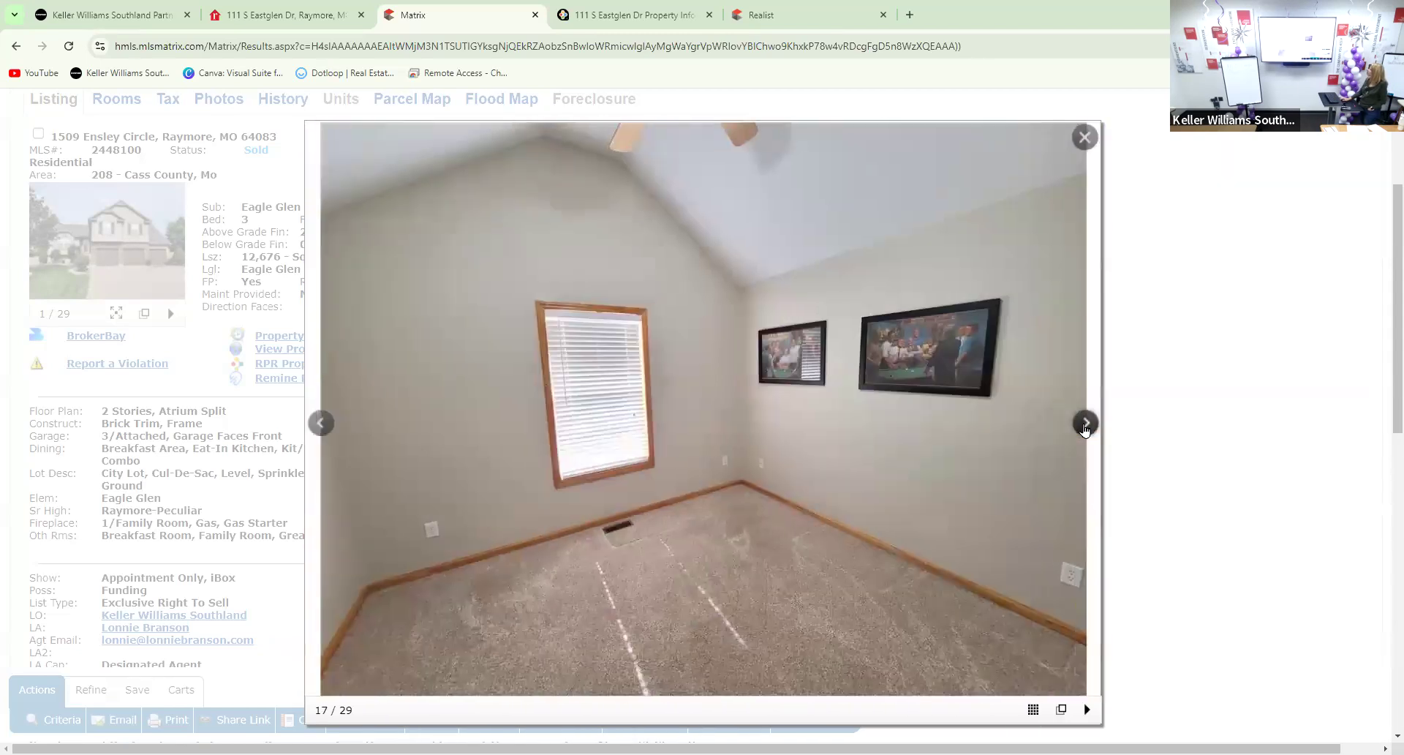
{"action": "left_click", "coordinate": [1085, 425]}
{"action": "left_click", "coordinate": [1085, 424]}
{"action": "left_click", "coordinate": [1085, 424]}
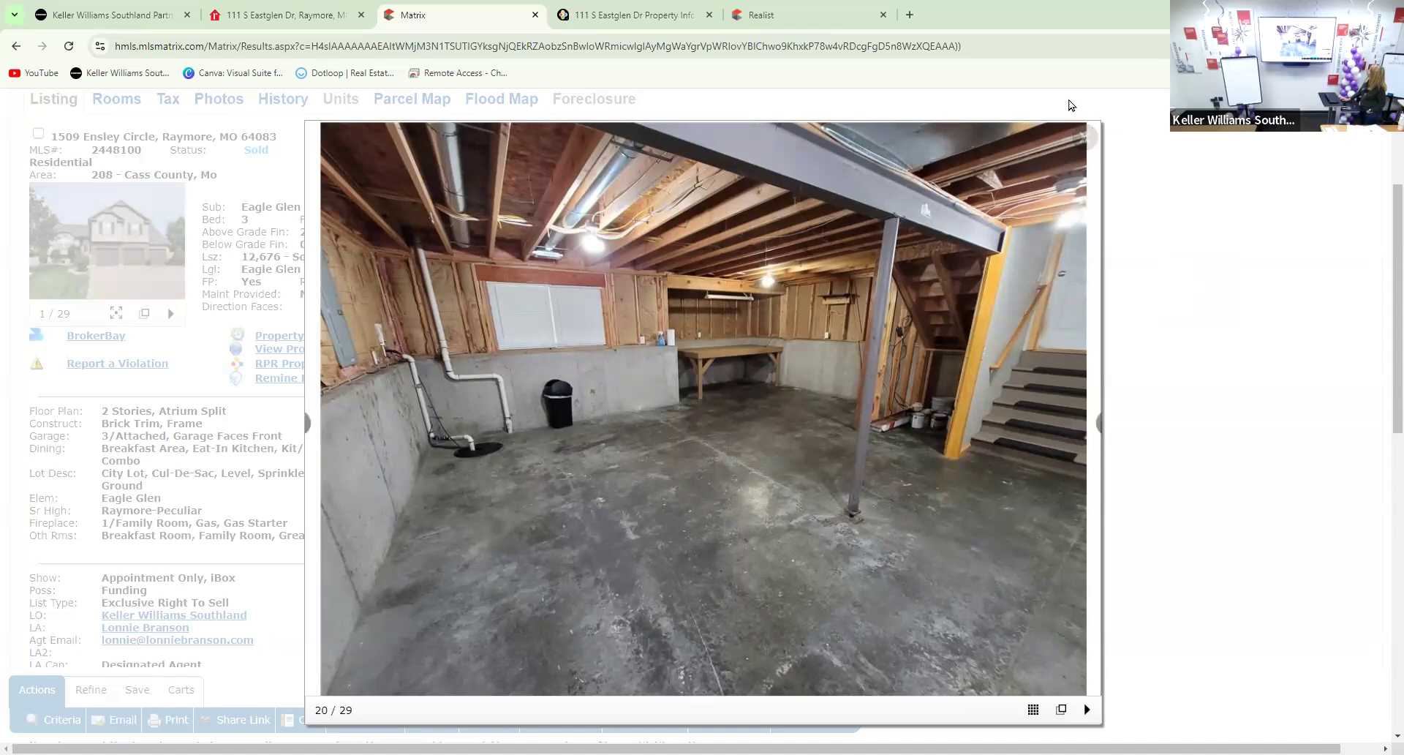
{"action": "left_click", "coordinate": [1081, 139]}
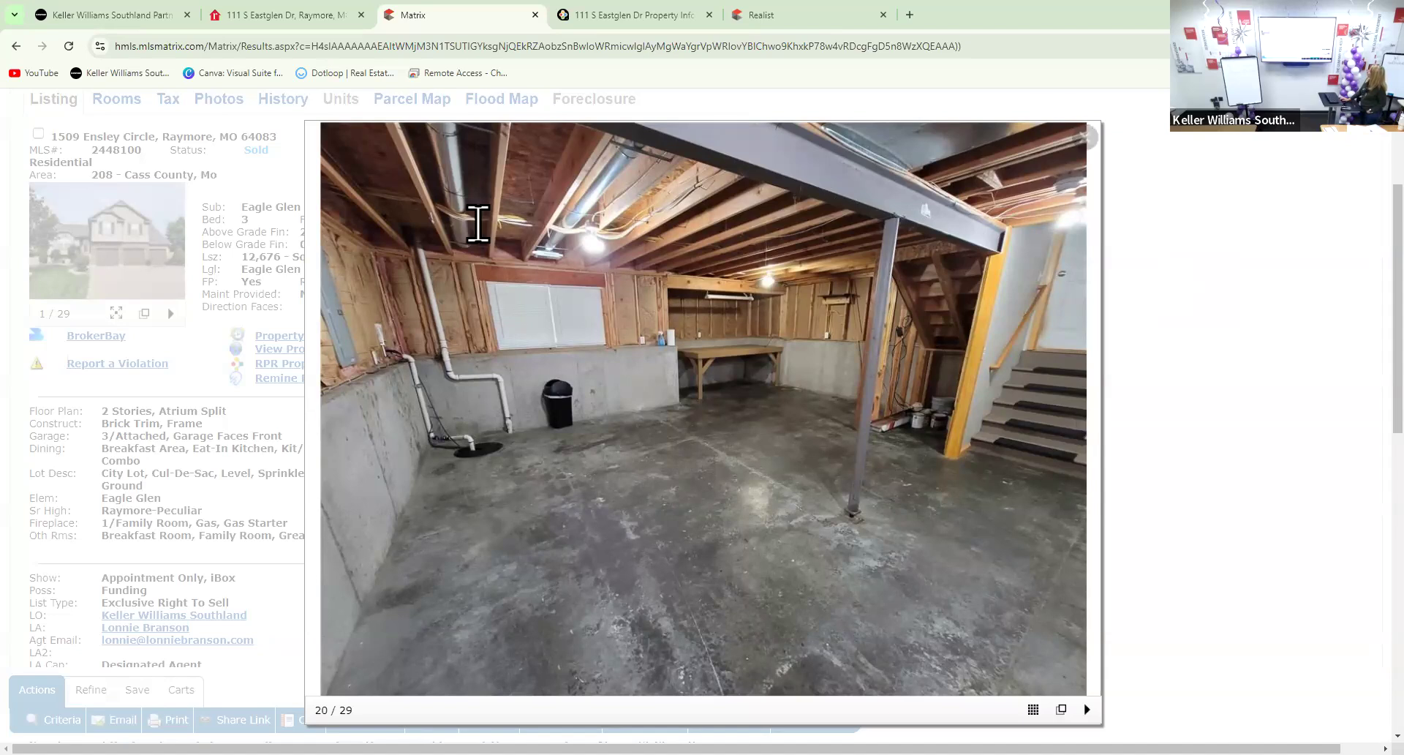
{"action": "scroll", "coordinate": [478, 225], "scroll_direction": "down", "scroll_amount": 3}
{"action": "scroll", "coordinate": [486, 241], "scroll_direction": "down", "scroll_amount": 6}
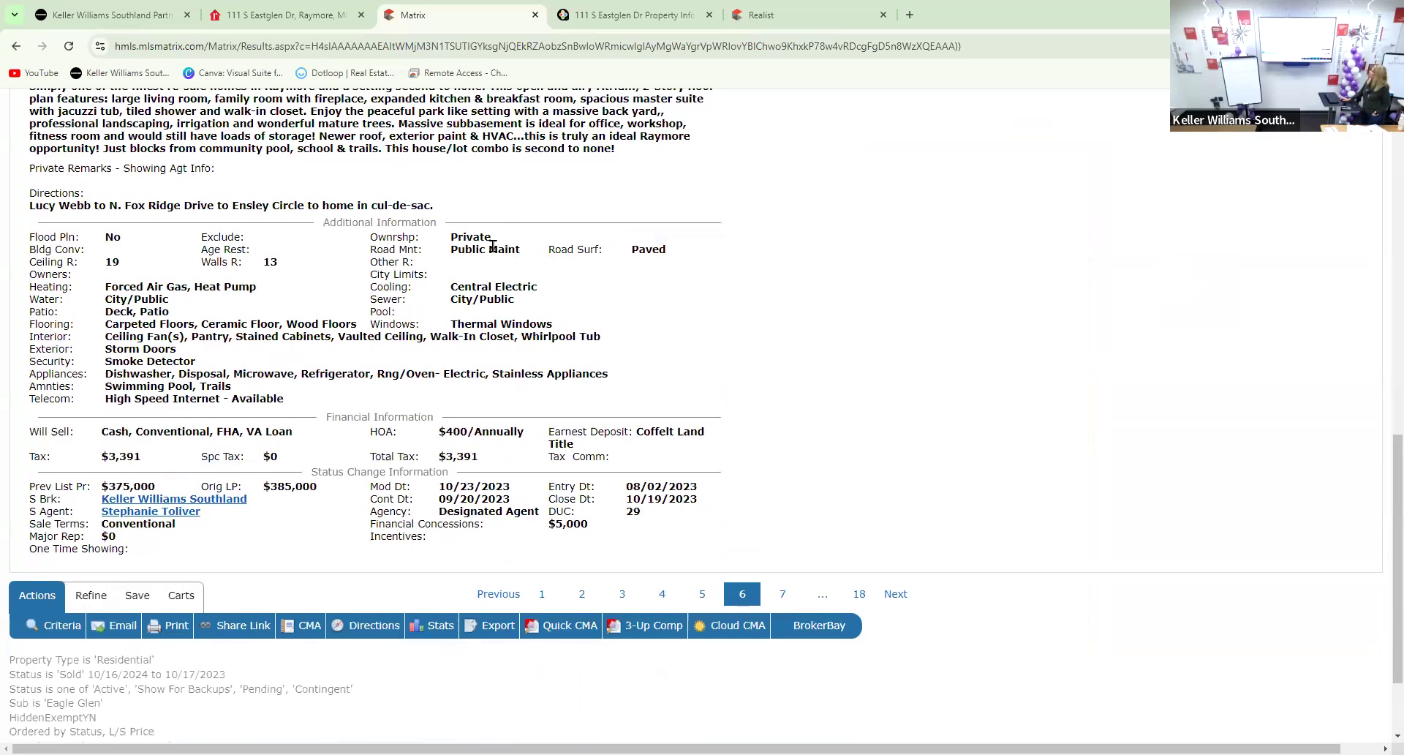
{"action": "scroll", "coordinate": [505, 256], "scroll_direction": "up", "scroll_amount": 10}
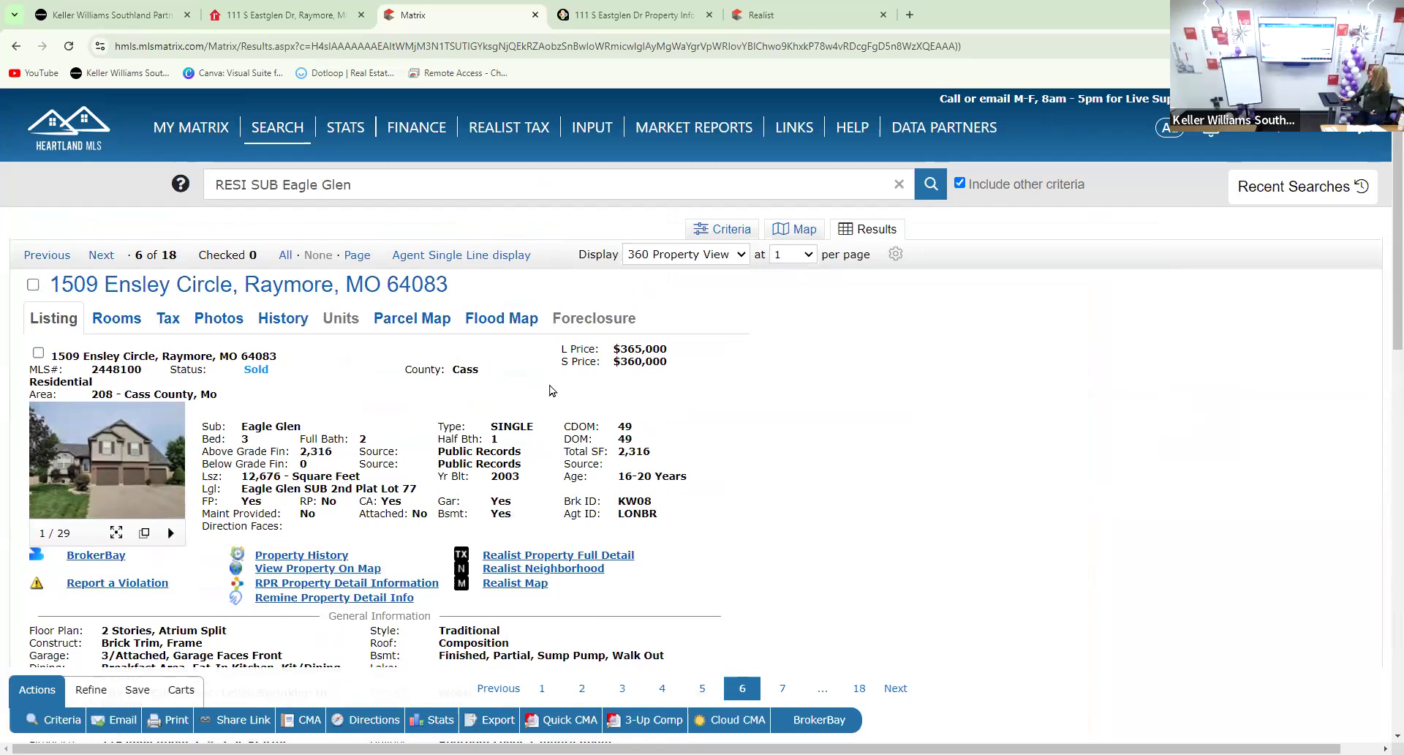
{"action": "scroll", "coordinate": [554, 388], "scroll_direction": "down", "scroll_amount": 1}
{"action": "scroll", "coordinate": [537, 384], "scroll_direction": "up", "scroll_amount": 1}
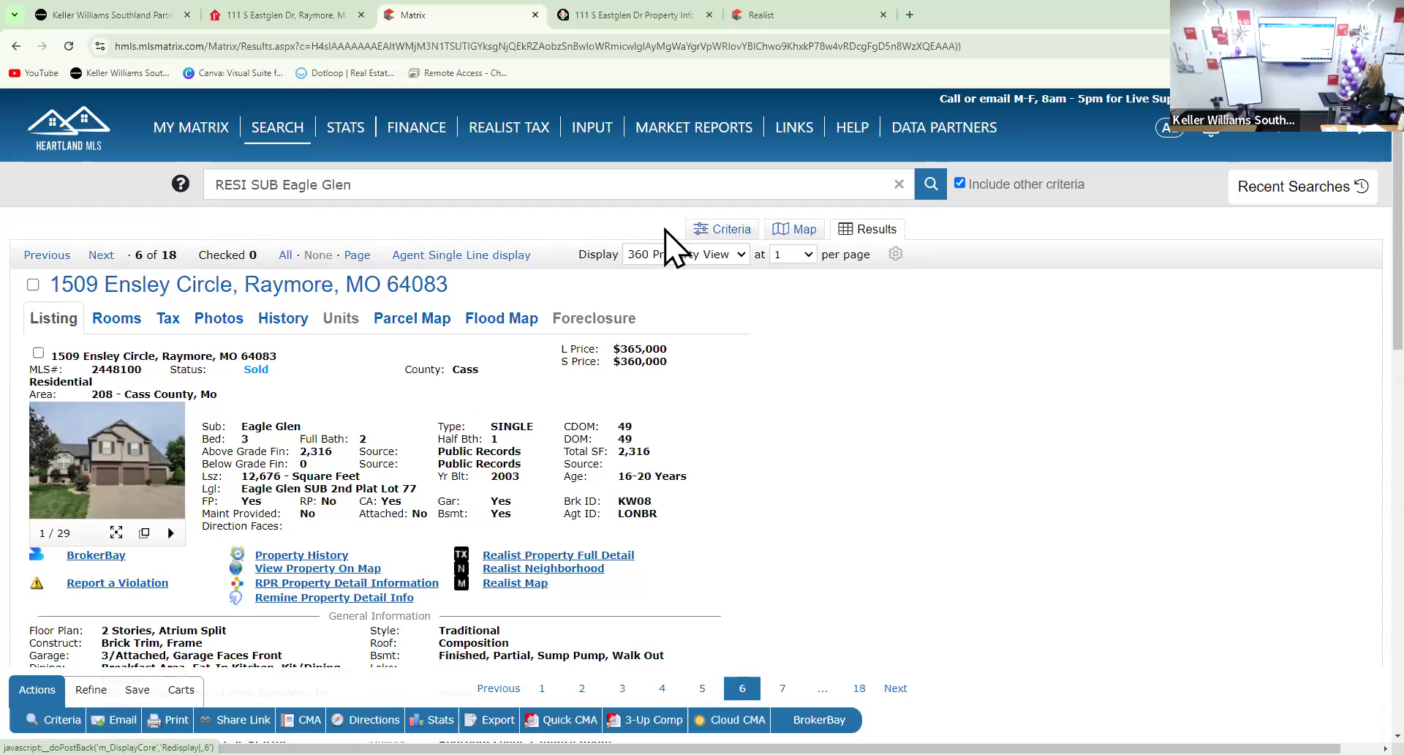
{"action": "left_click", "coordinate": [673, 254]}
Switch the results Display to Agent Single Line, listing all 18 Eagle Glen properties as rows
{"action": "left_click", "coordinate": [669, 276]}
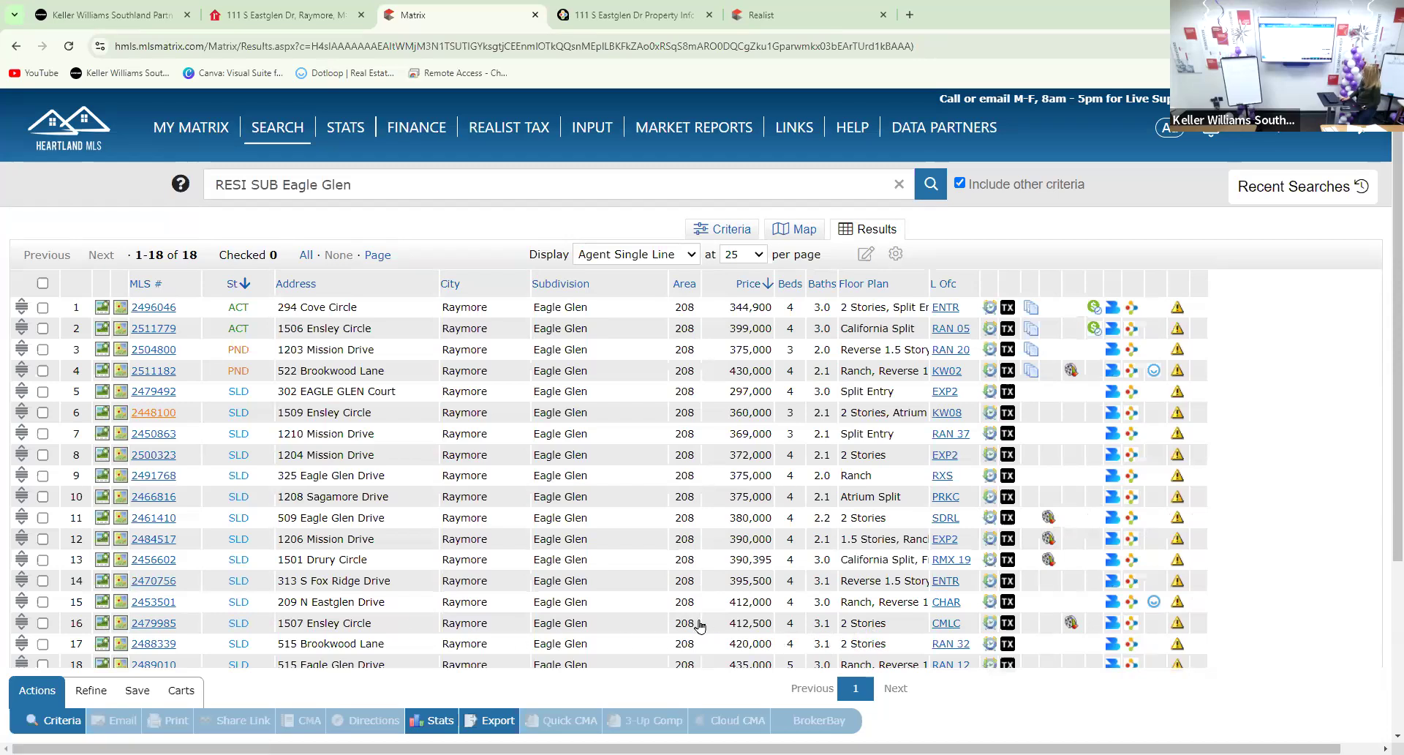
{"action": "left_click", "coordinate": [153, 623]}
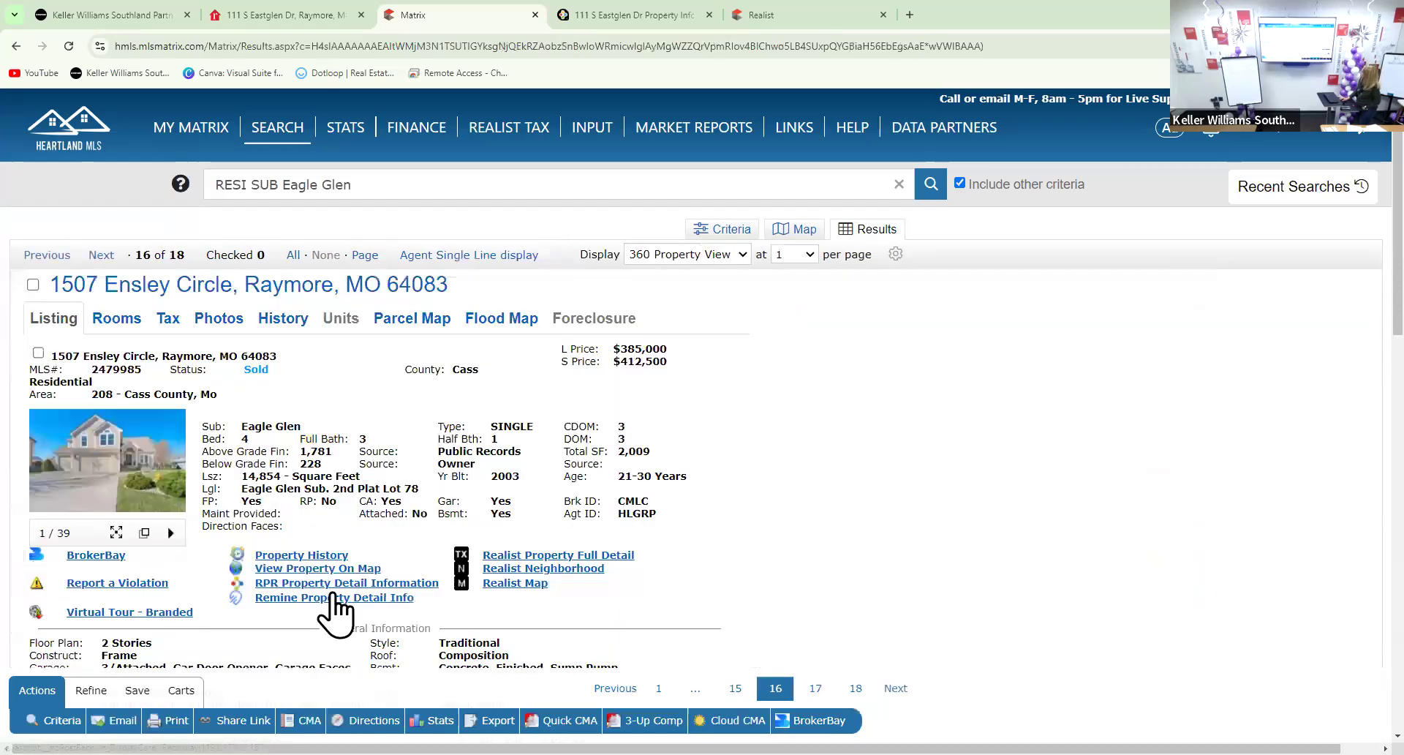
{"action": "left_click", "coordinate": [122, 471]}
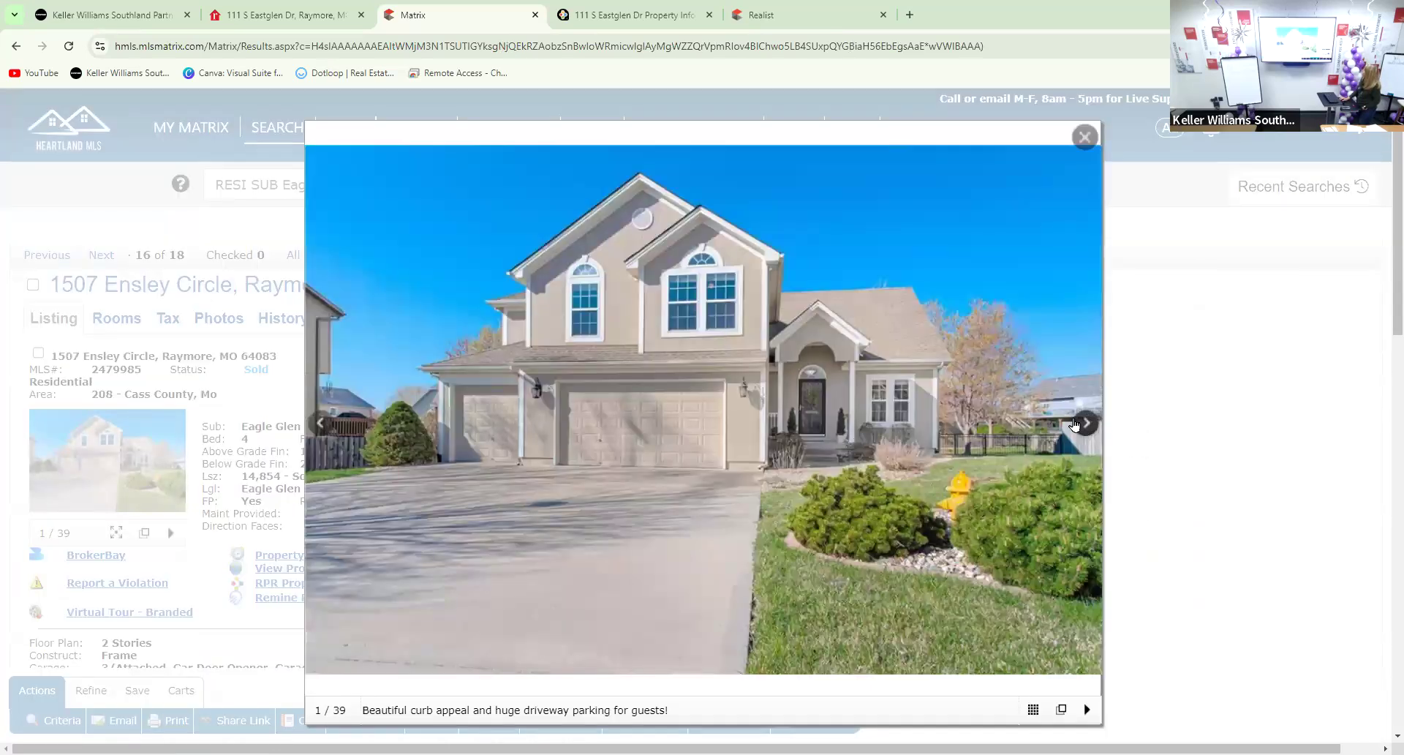
{"action": "left_click", "coordinate": [1085, 423]}
{"action": "left_click", "coordinate": [1085, 423]}
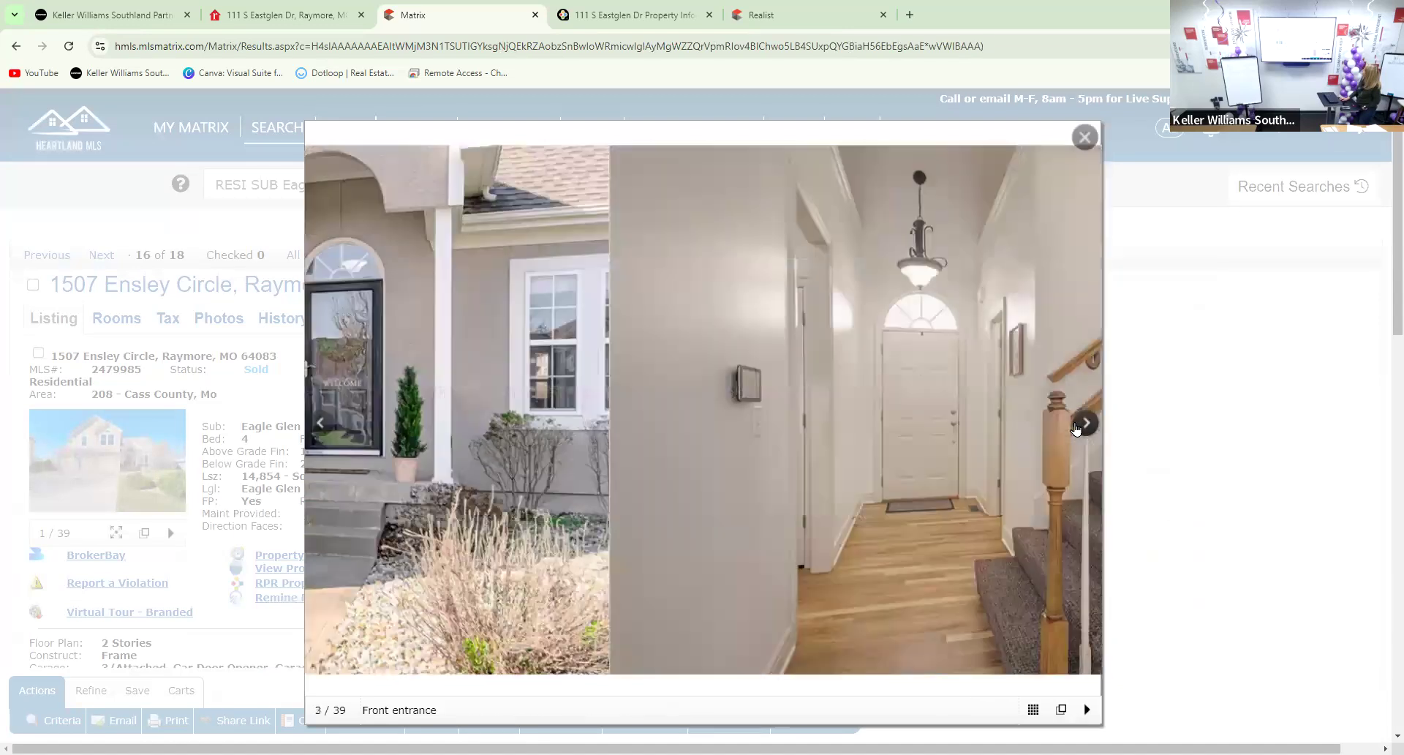
{"action": "left_click", "coordinate": [1084, 423]}
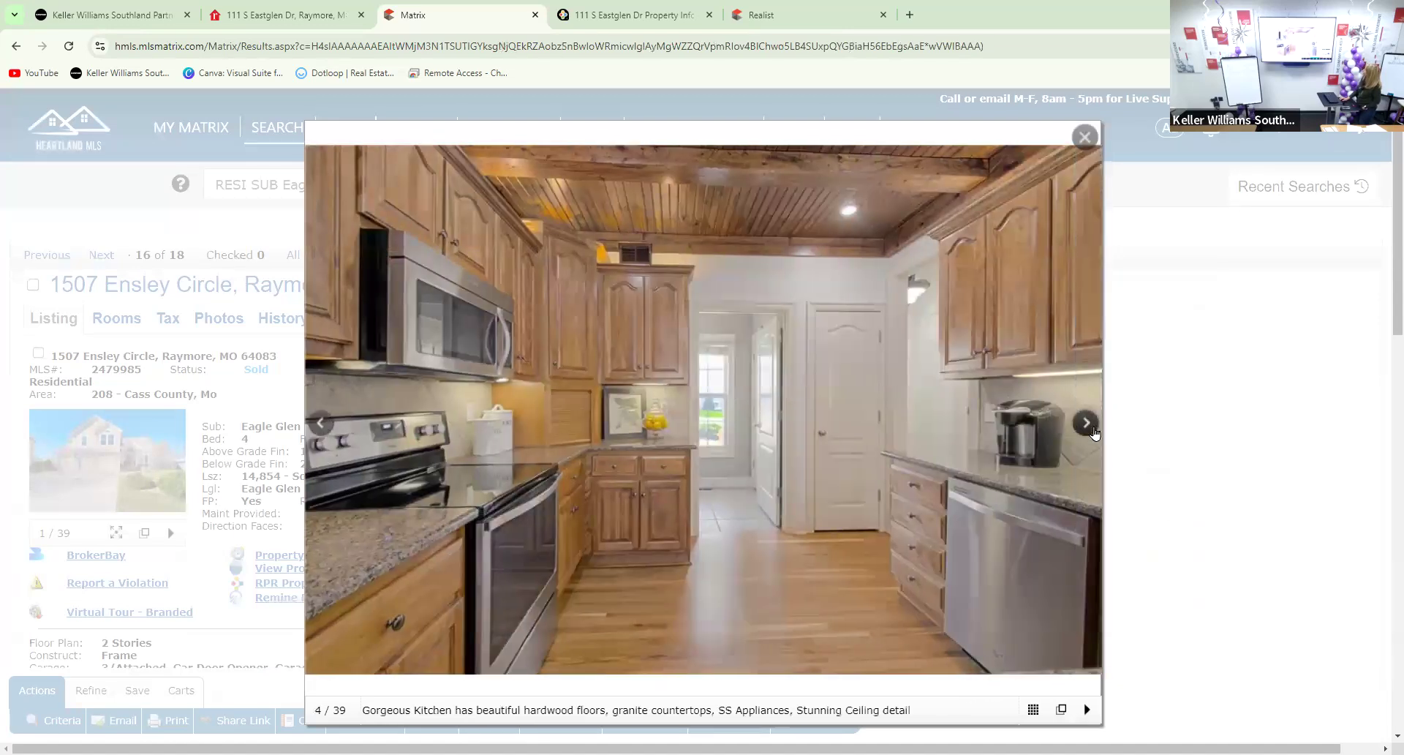
{"action": "left_click", "coordinate": [1094, 433]}
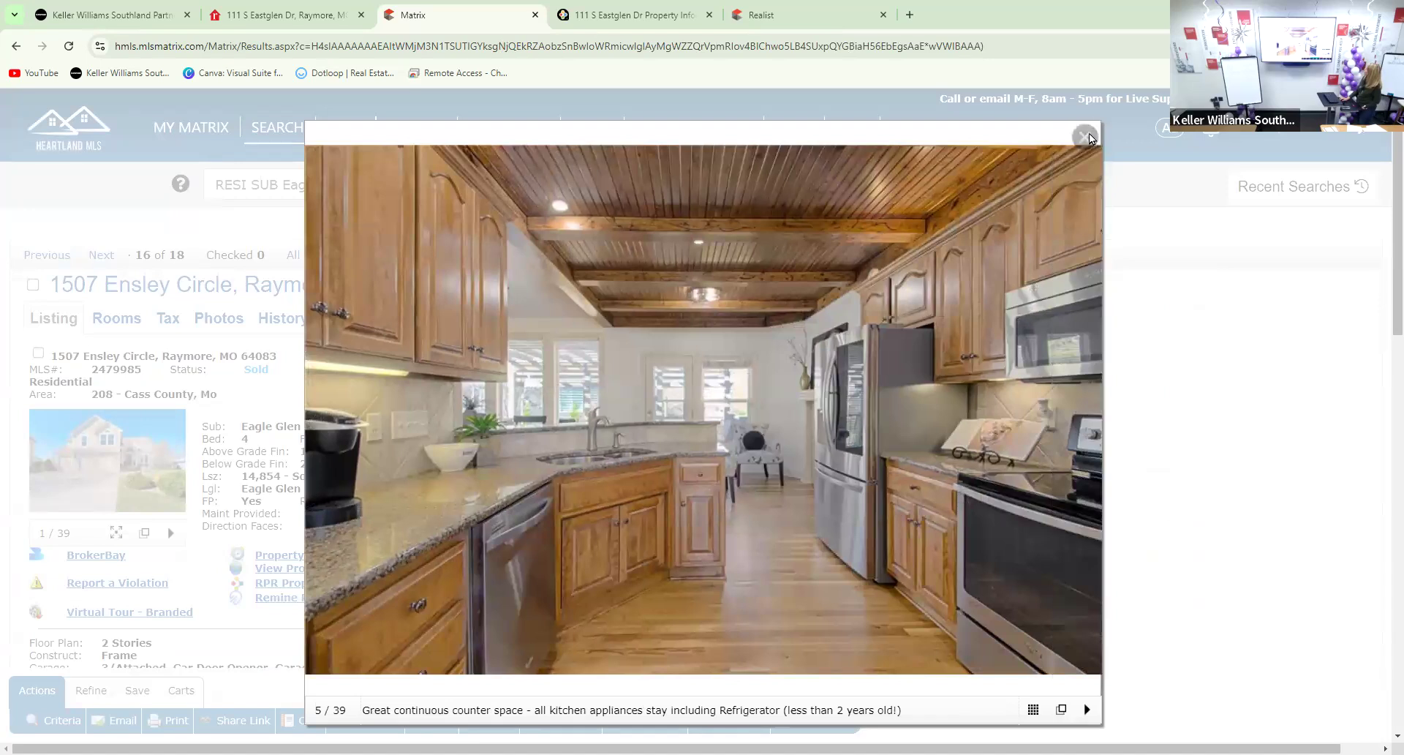
{"action": "left_click", "coordinate": [1086, 136]}
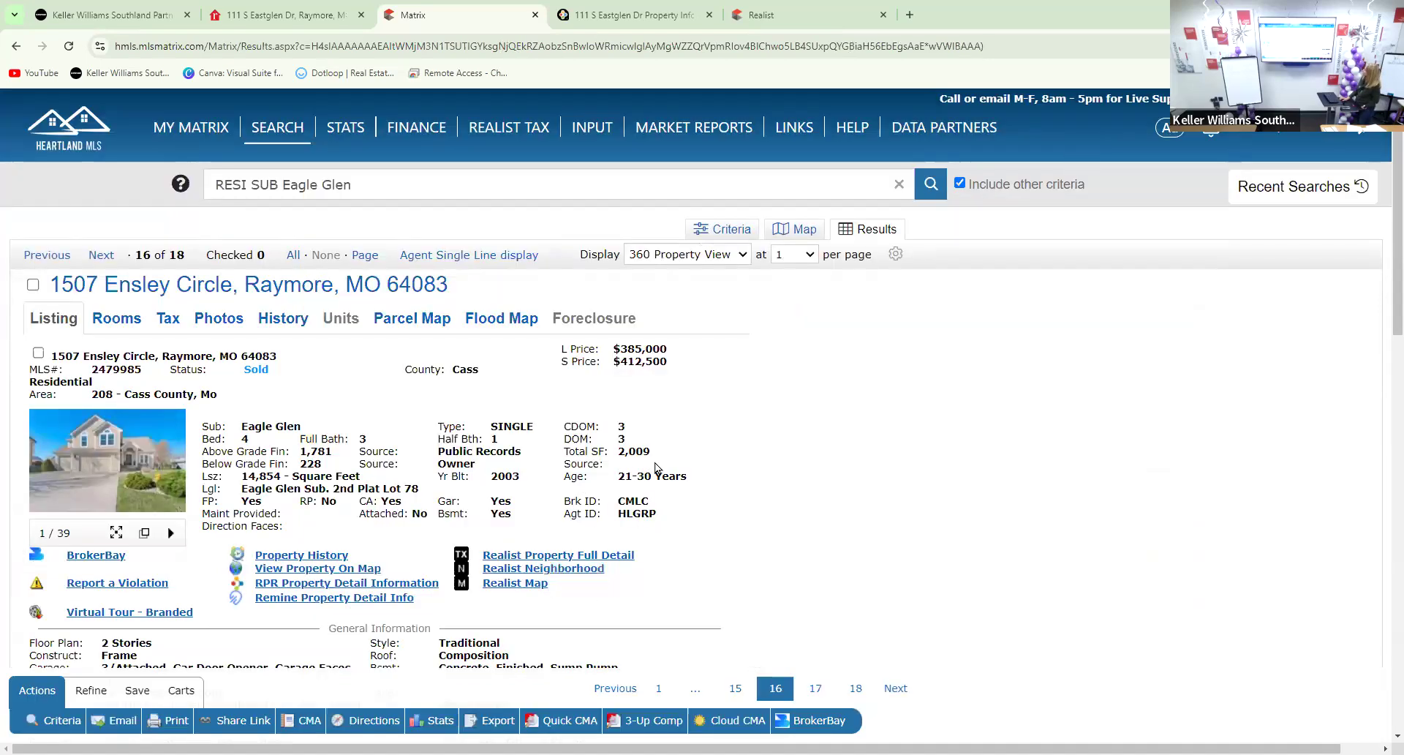
{"action": "scroll", "coordinate": [395, 494], "scroll_direction": "down", "scroll_amount": 3}
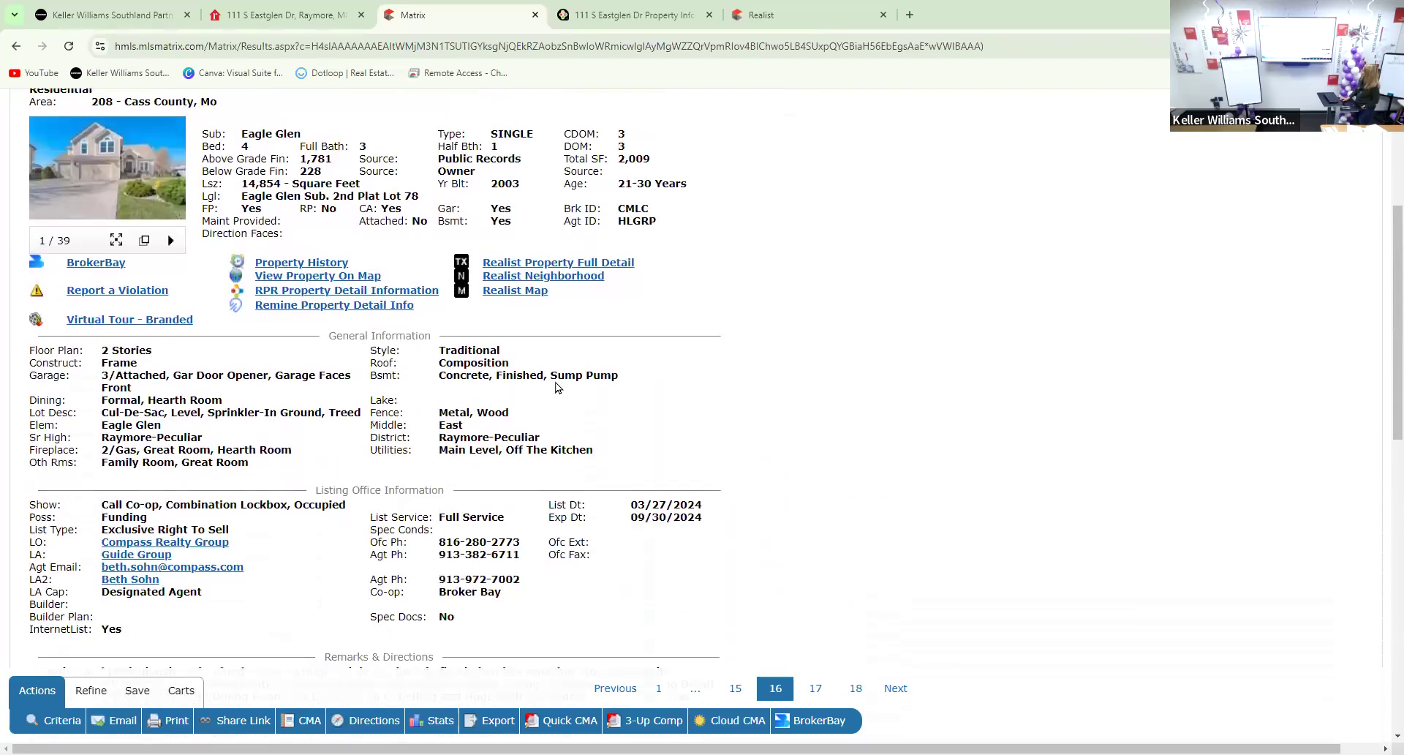
{"action": "scroll", "coordinate": [545, 395], "scroll_direction": "down", "scroll_amount": 3}
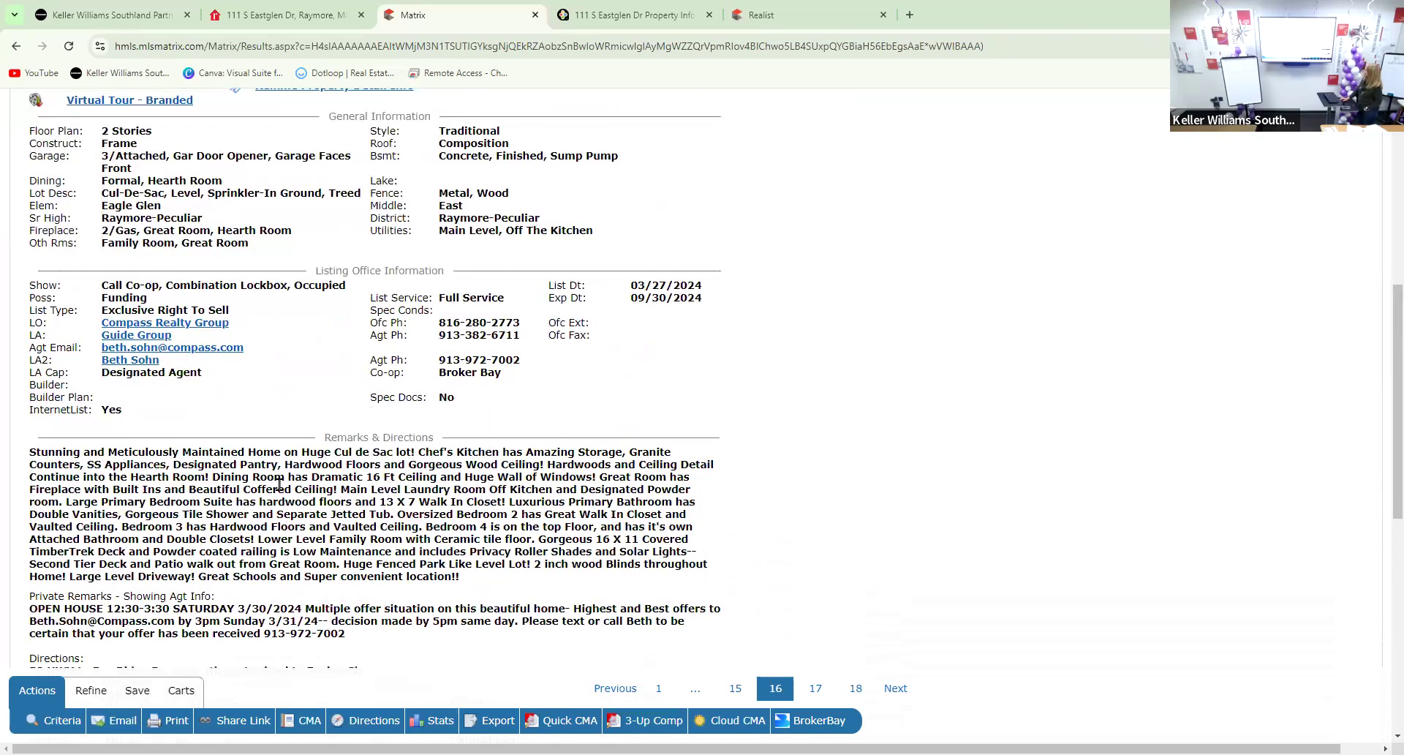
{"action": "scroll", "coordinate": [354, 493], "scroll_direction": "up", "scroll_amount": 1}
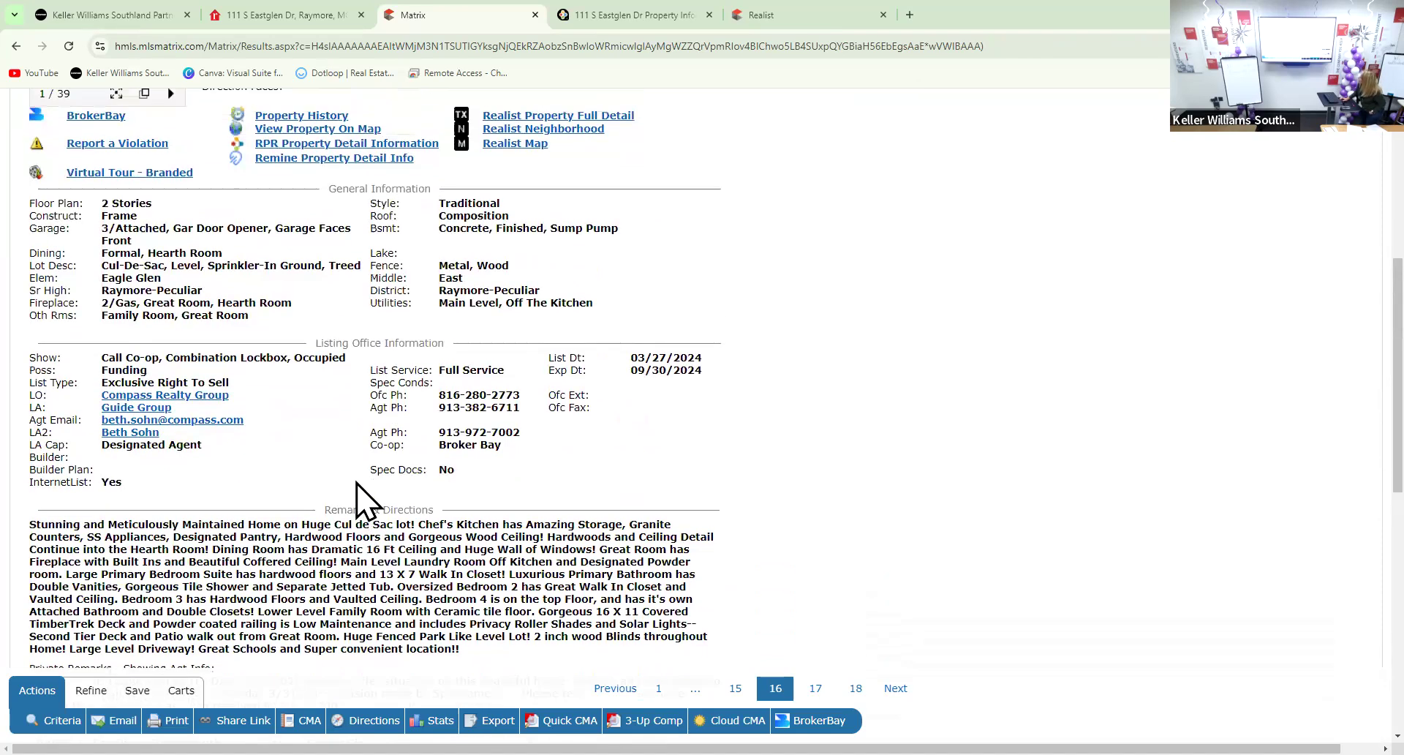
{"action": "scroll", "coordinate": [368, 512], "scroll_direction": "down", "scroll_amount": 2}
{"action": "scroll", "coordinate": [368, 527], "scroll_direction": "up", "scroll_amount": 7}
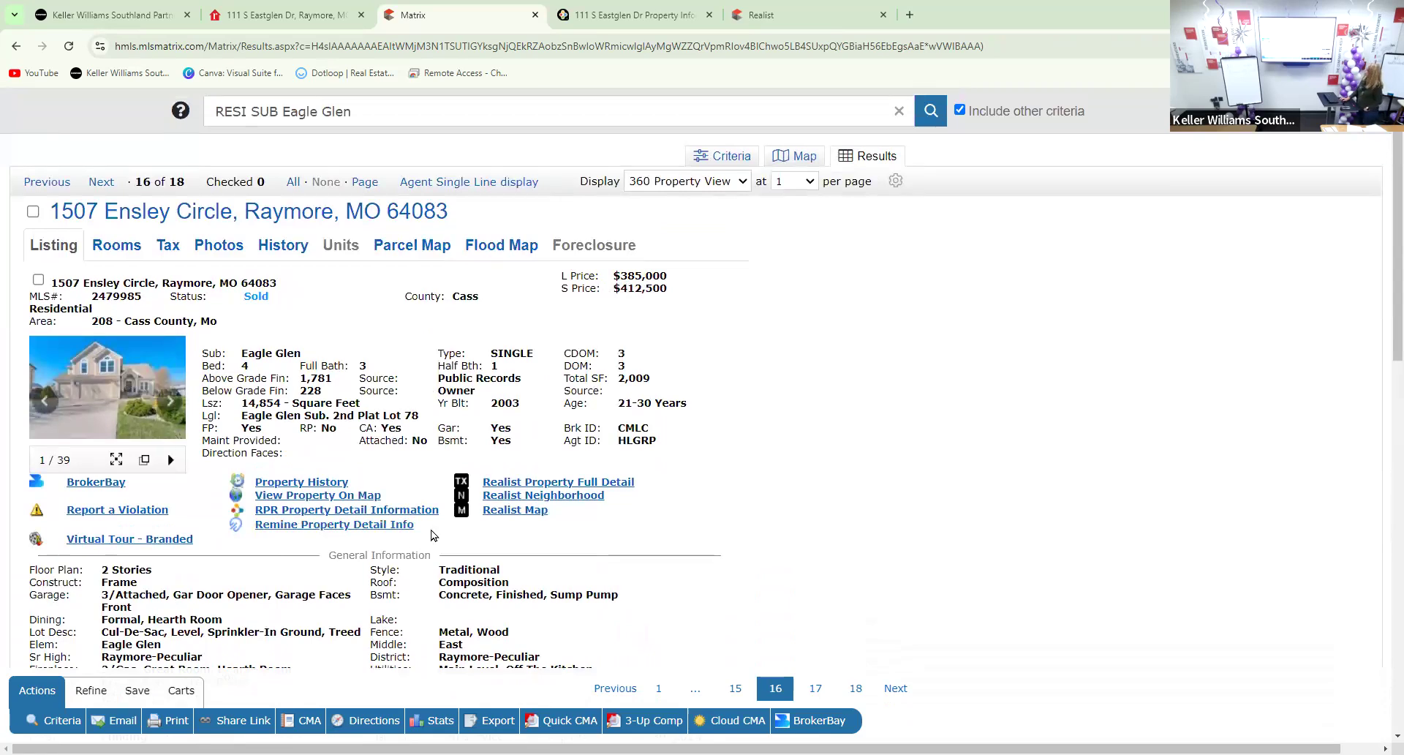
{"action": "scroll", "coordinate": [546, 536], "scroll_direction": "down", "scroll_amount": 5}
{"action": "scroll", "coordinate": [719, 565], "scroll_direction": "down", "scroll_amount": 7}
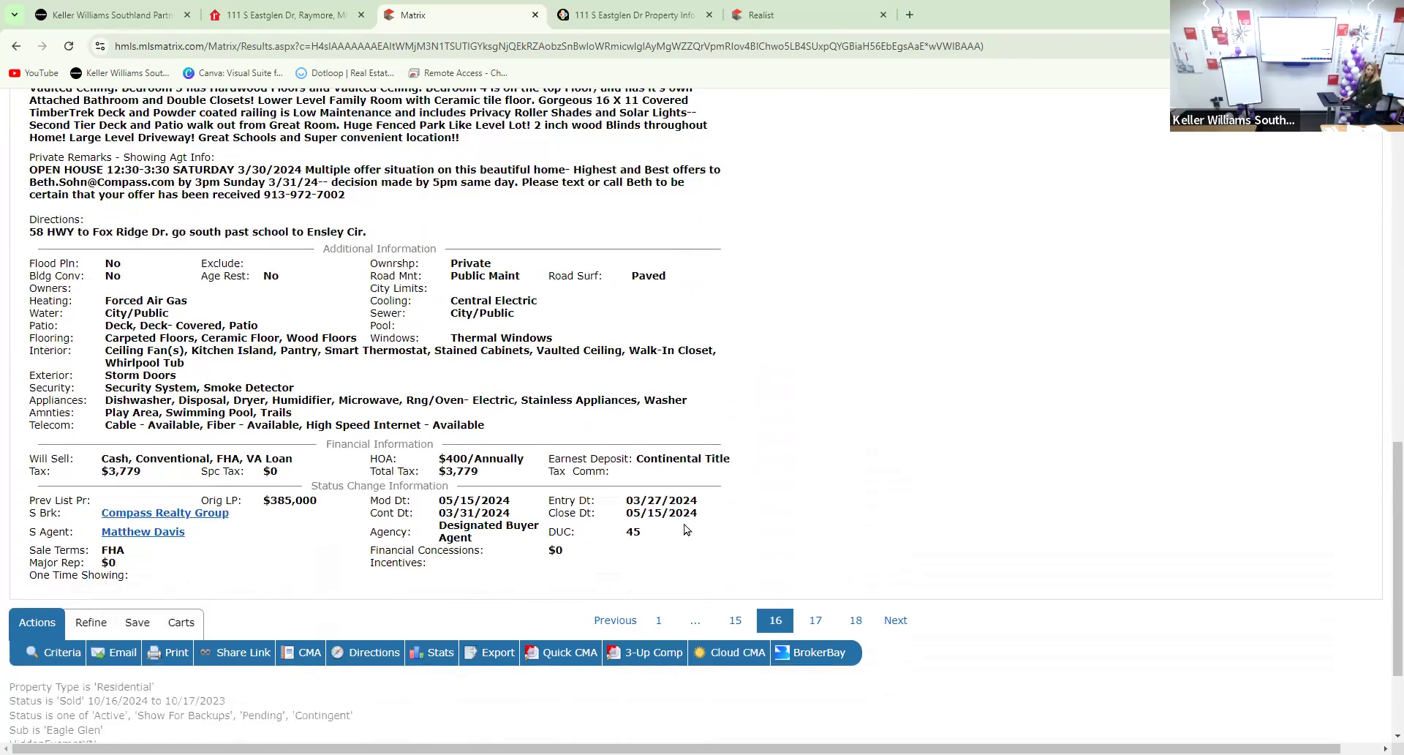
{"action": "scroll", "coordinate": [680, 528], "scroll_direction": "up", "scroll_amount": 12}
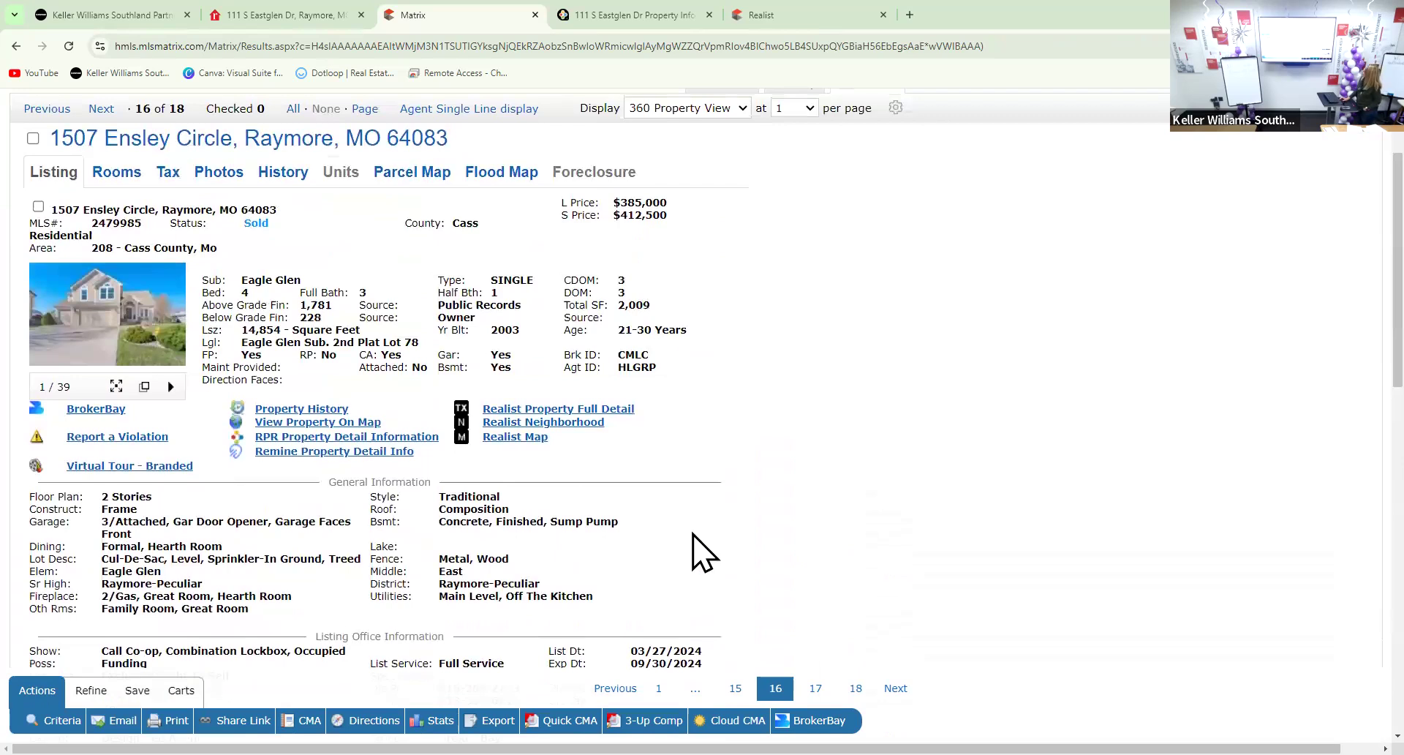
{"action": "scroll", "coordinate": [698, 552], "scroll_direction": "up", "scroll_amount": 2}
{"action": "mouse_move", "coordinate": [90, 486]}
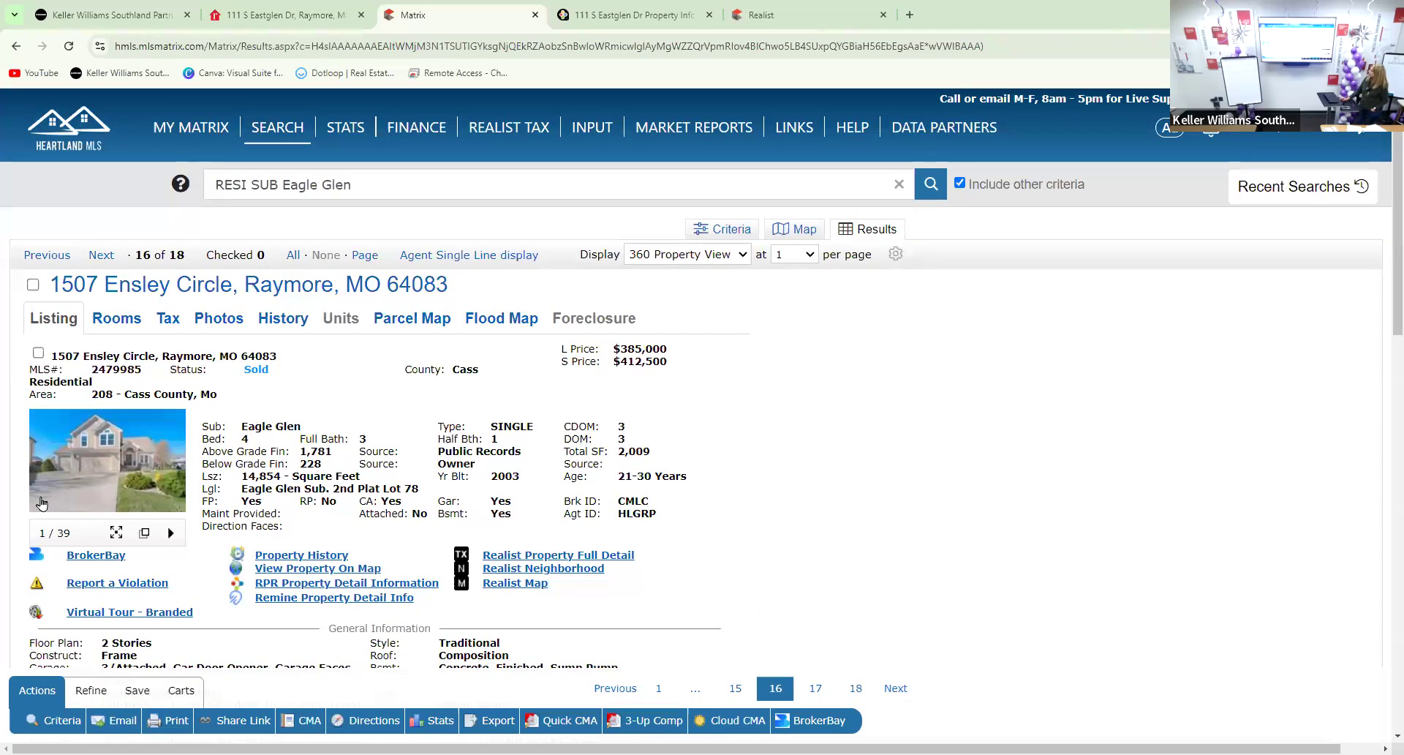
{"action": "left_click", "coordinate": [90, 486]}
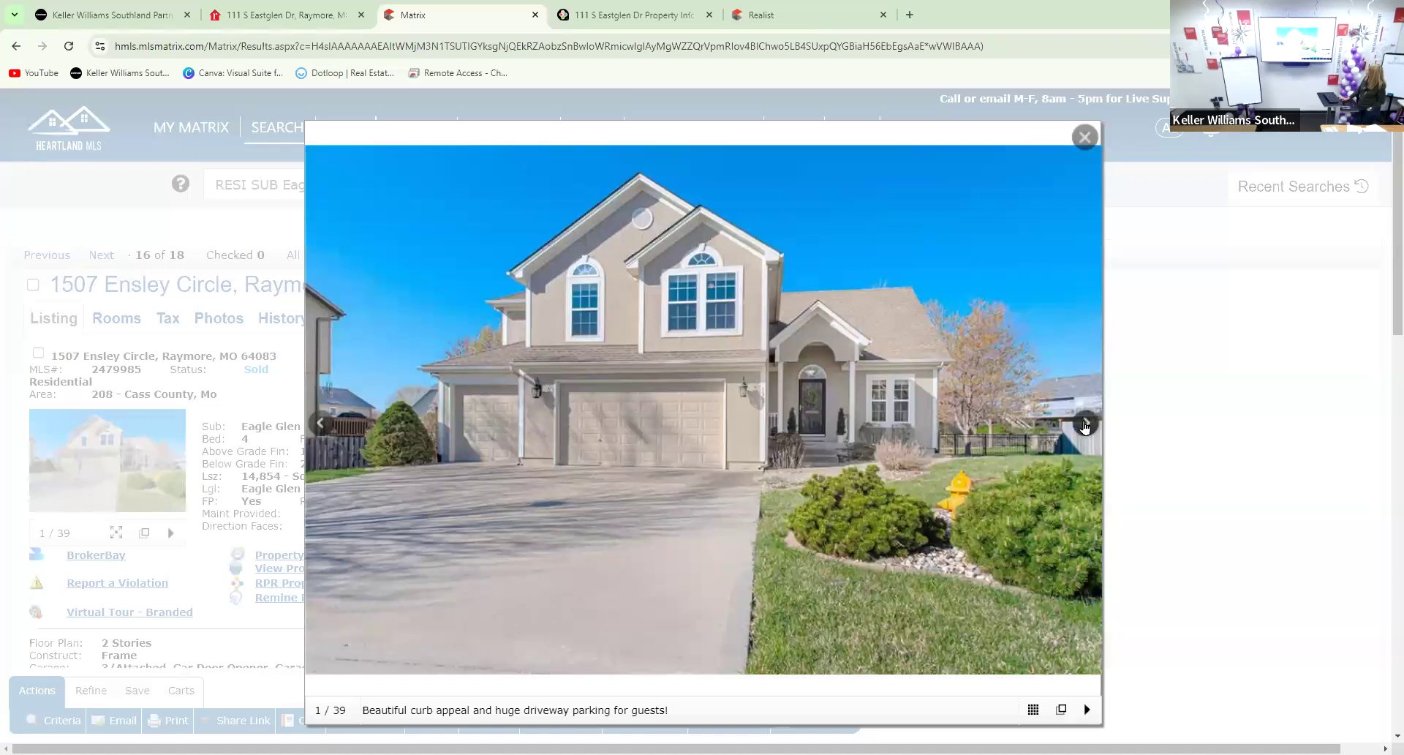
{"action": "left_click", "coordinate": [1087, 425]}
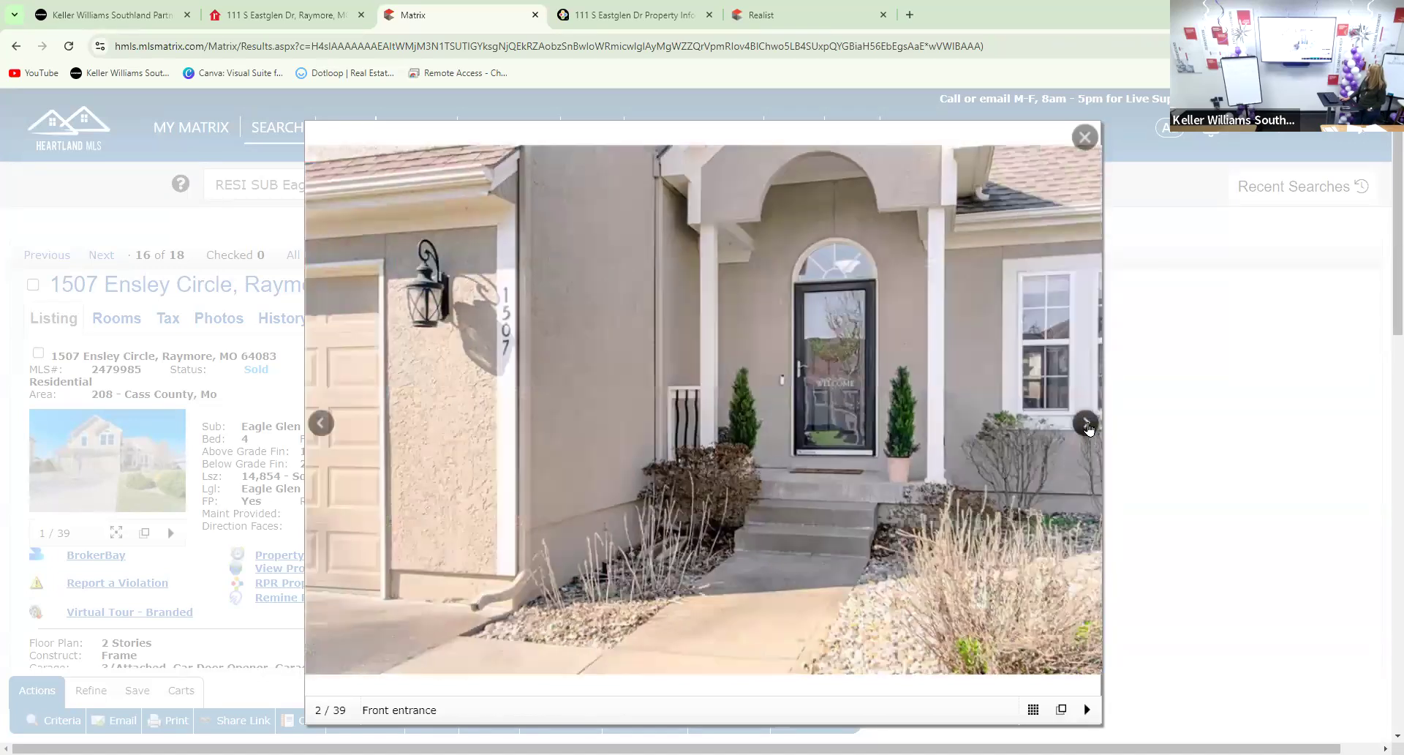
{"action": "left_click", "coordinate": [1088, 426]}
{"action": "left_click", "coordinate": [1086, 425]}
{"action": "left_click", "coordinate": [1087, 425]}
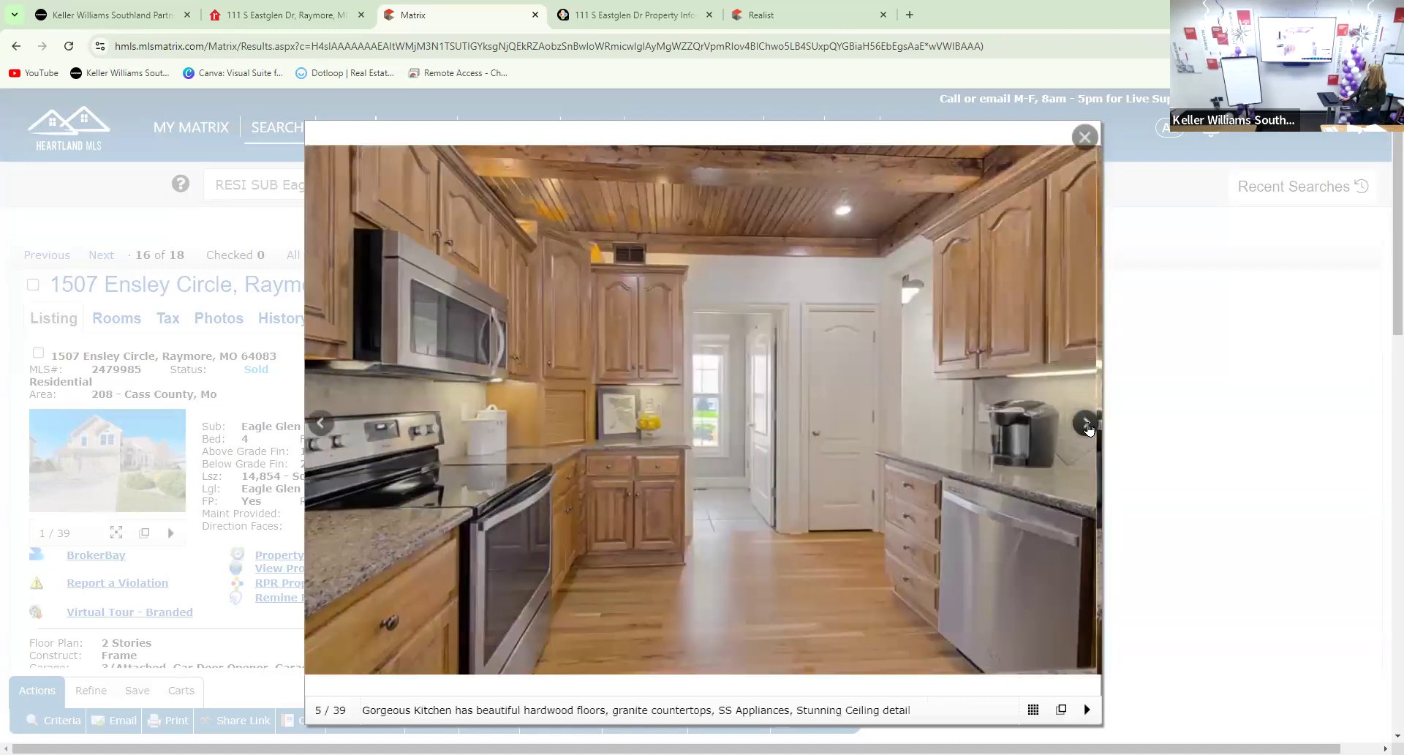
{"action": "left_click", "coordinate": [1087, 425]}
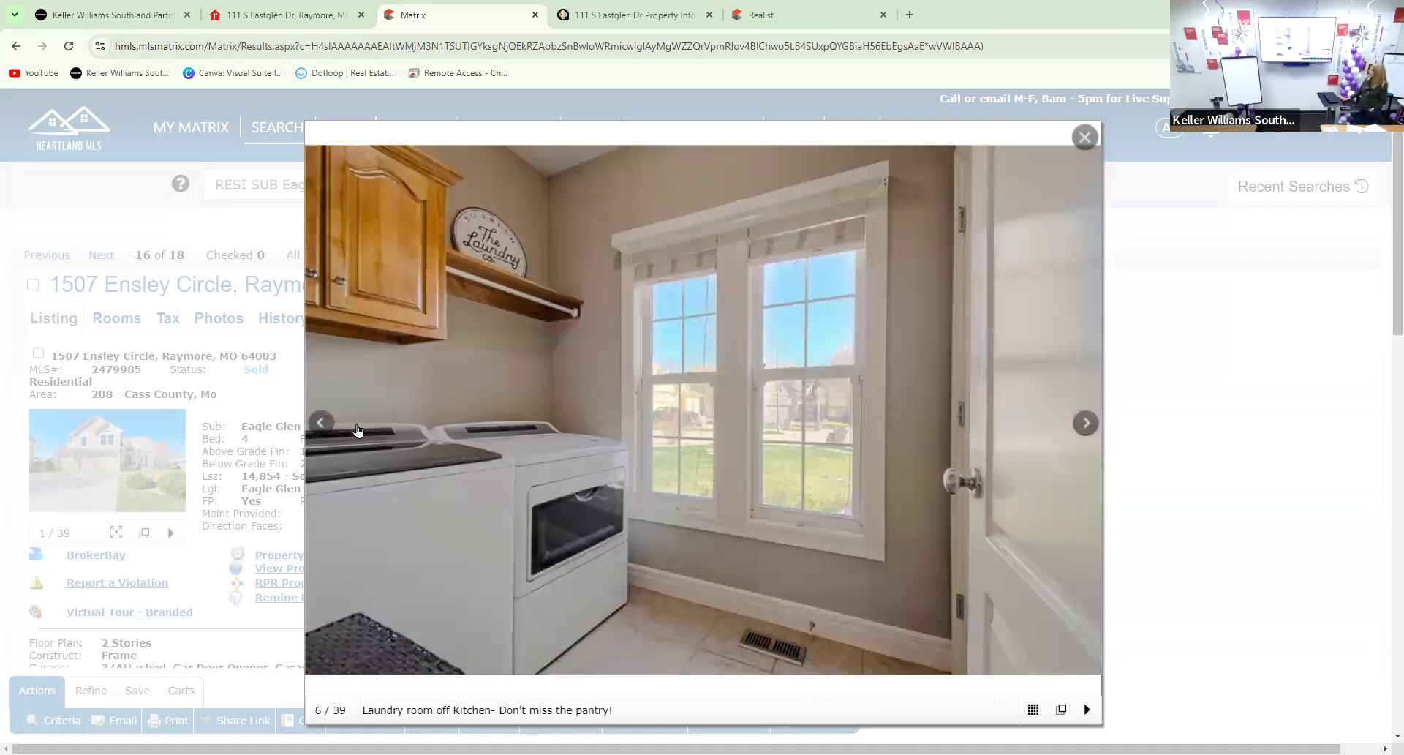
{"action": "left_click", "coordinate": [321, 423]}
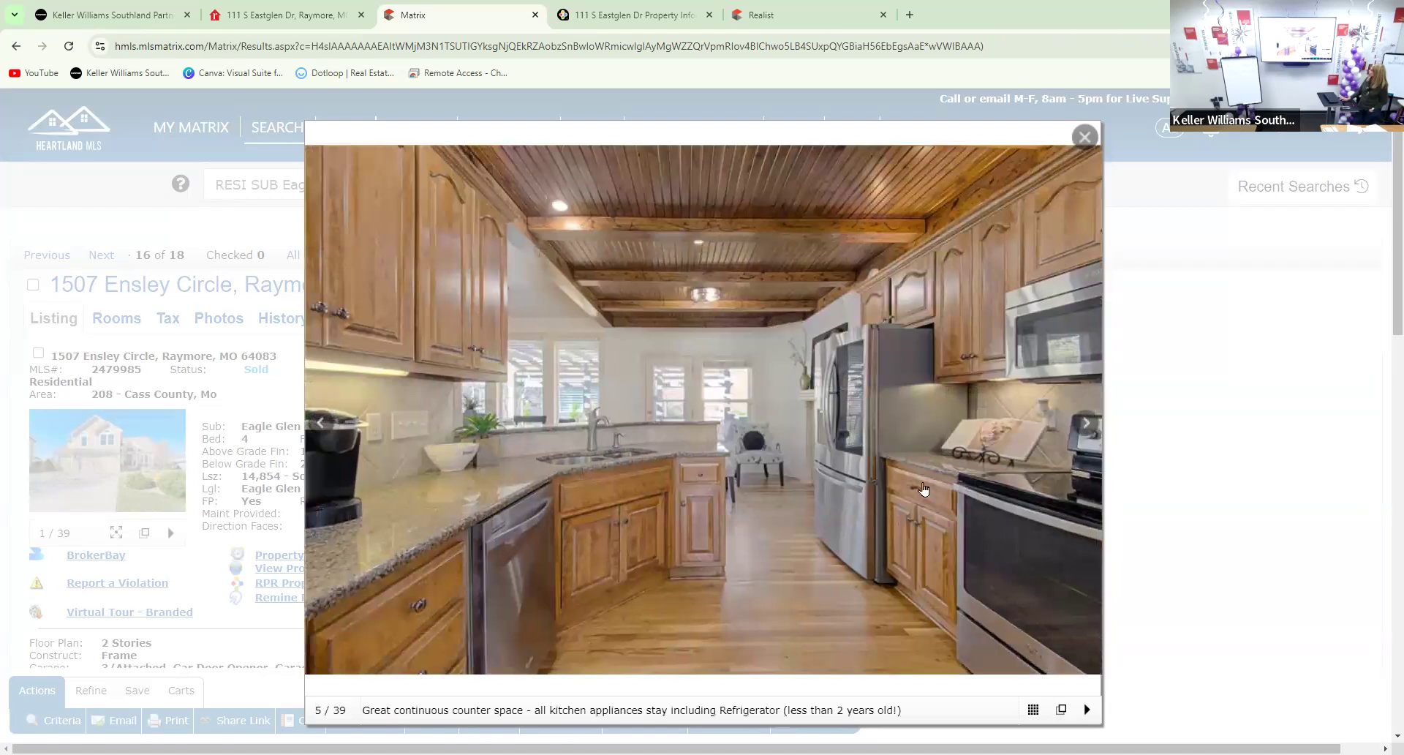
{"action": "left_click", "coordinate": [1077, 427]}
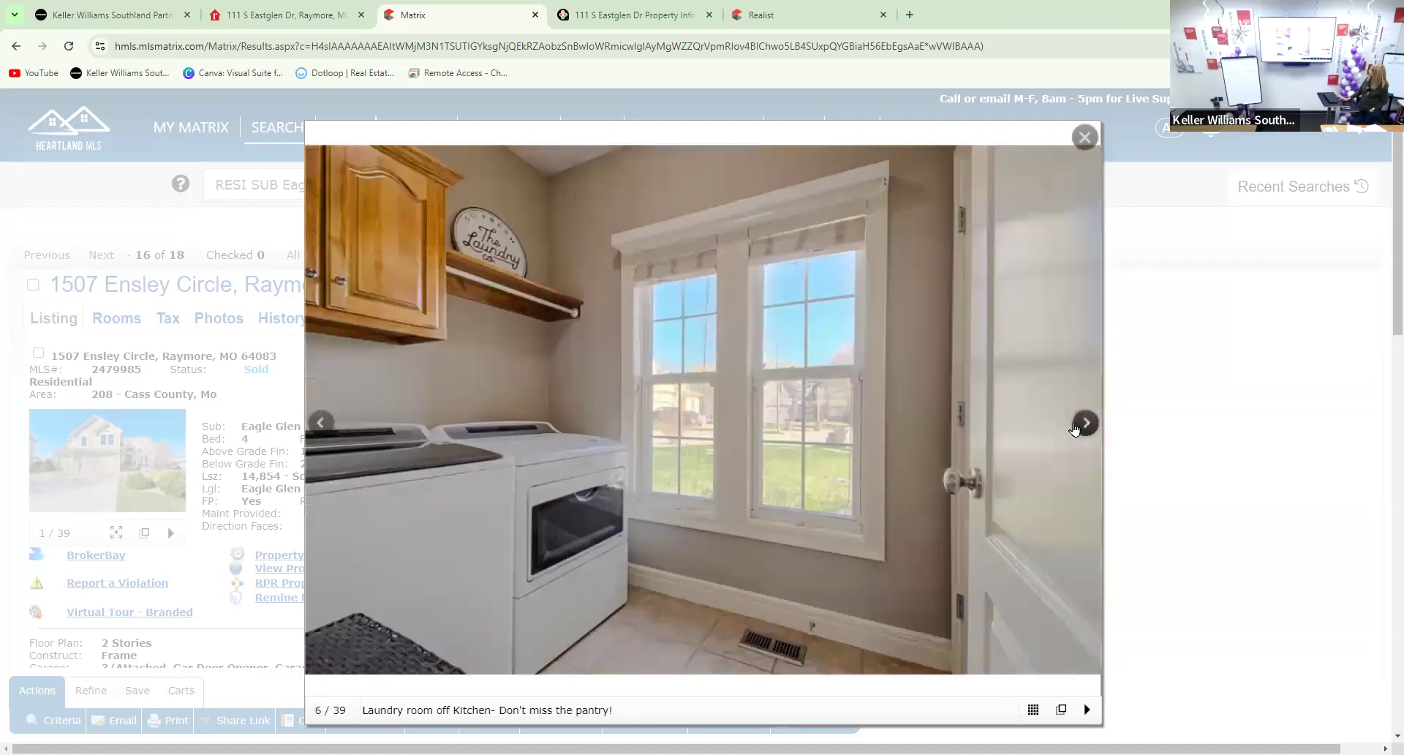
{"action": "left_click", "coordinate": [1081, 429]}
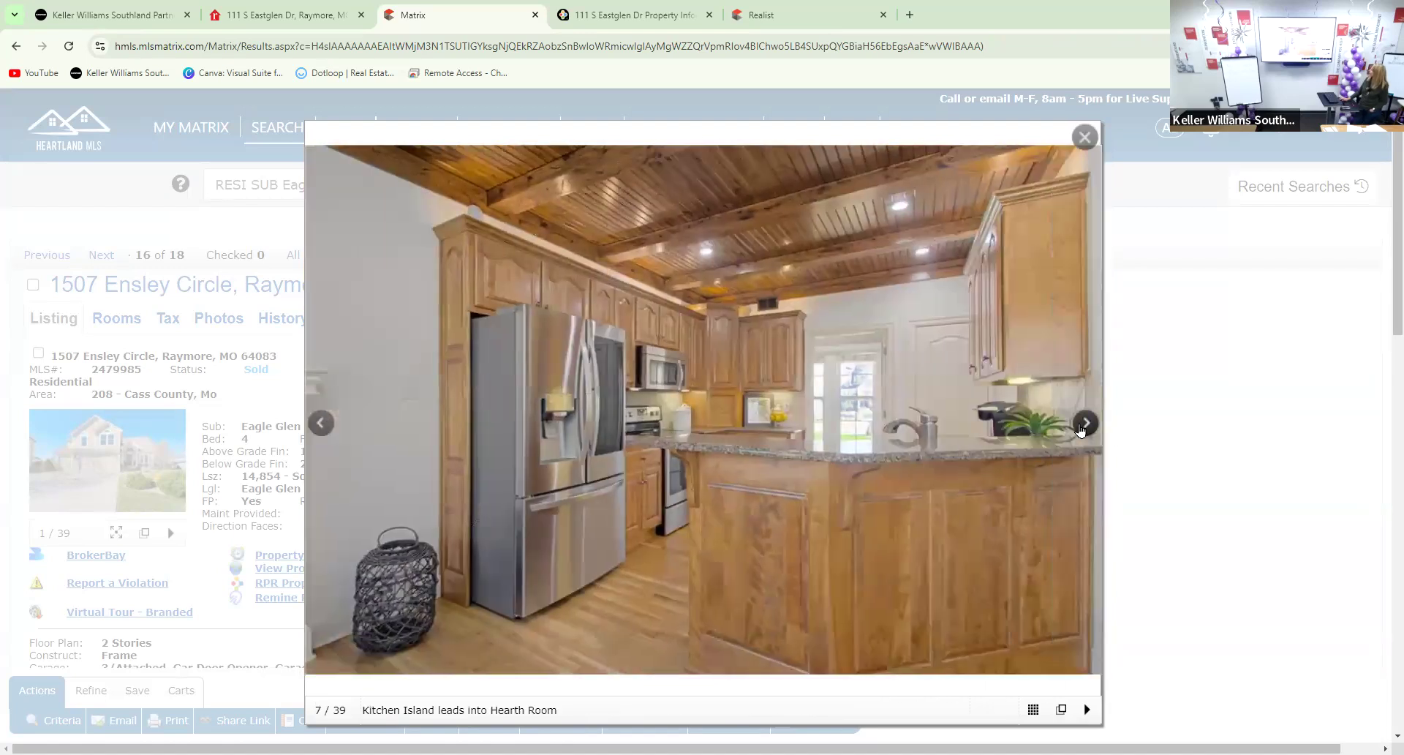
{"action": "left_click", "coordinate": [1080, 431]}
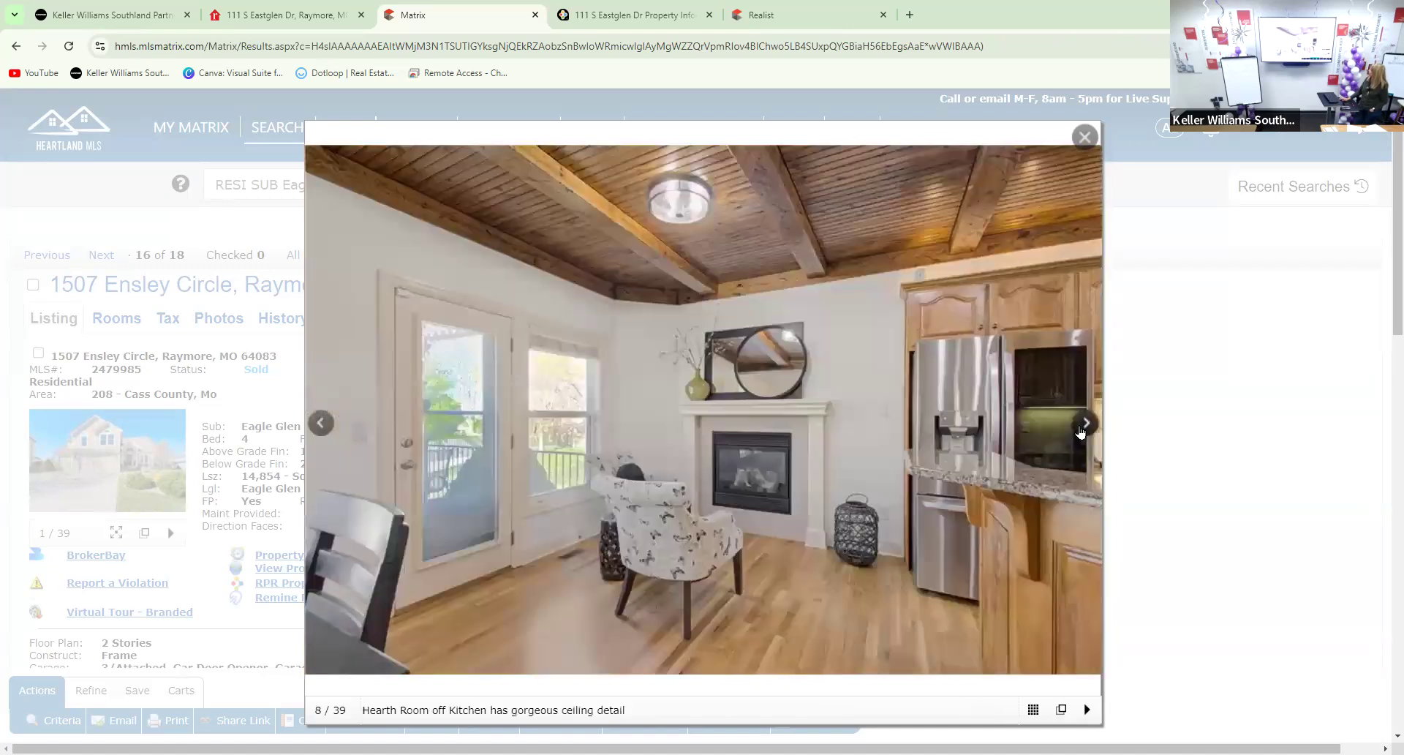
{"action": "left_click", "coordinate": [1081, 432]}
{"action": "left_click", "coordinate": [1081, 431]}
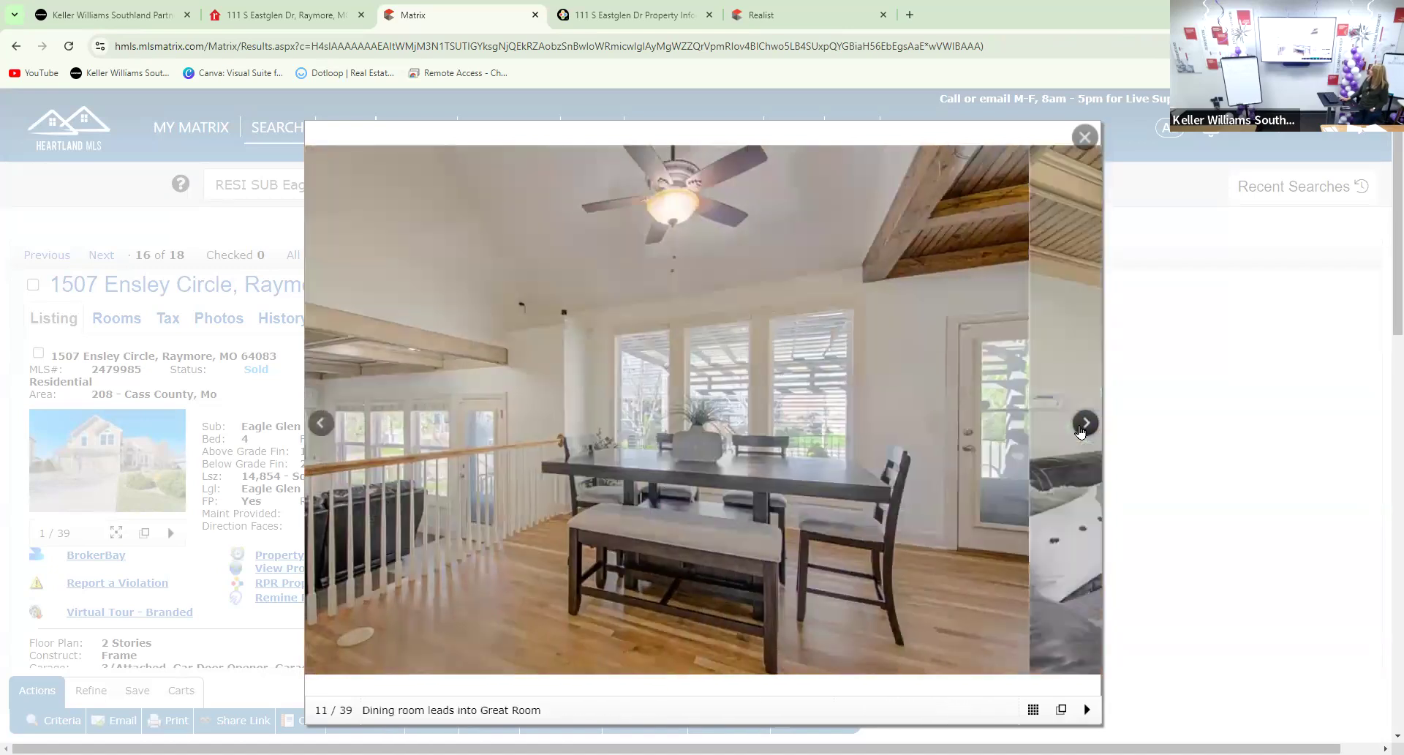
{"action": "left_click", "coordinate": [1081, 431]}
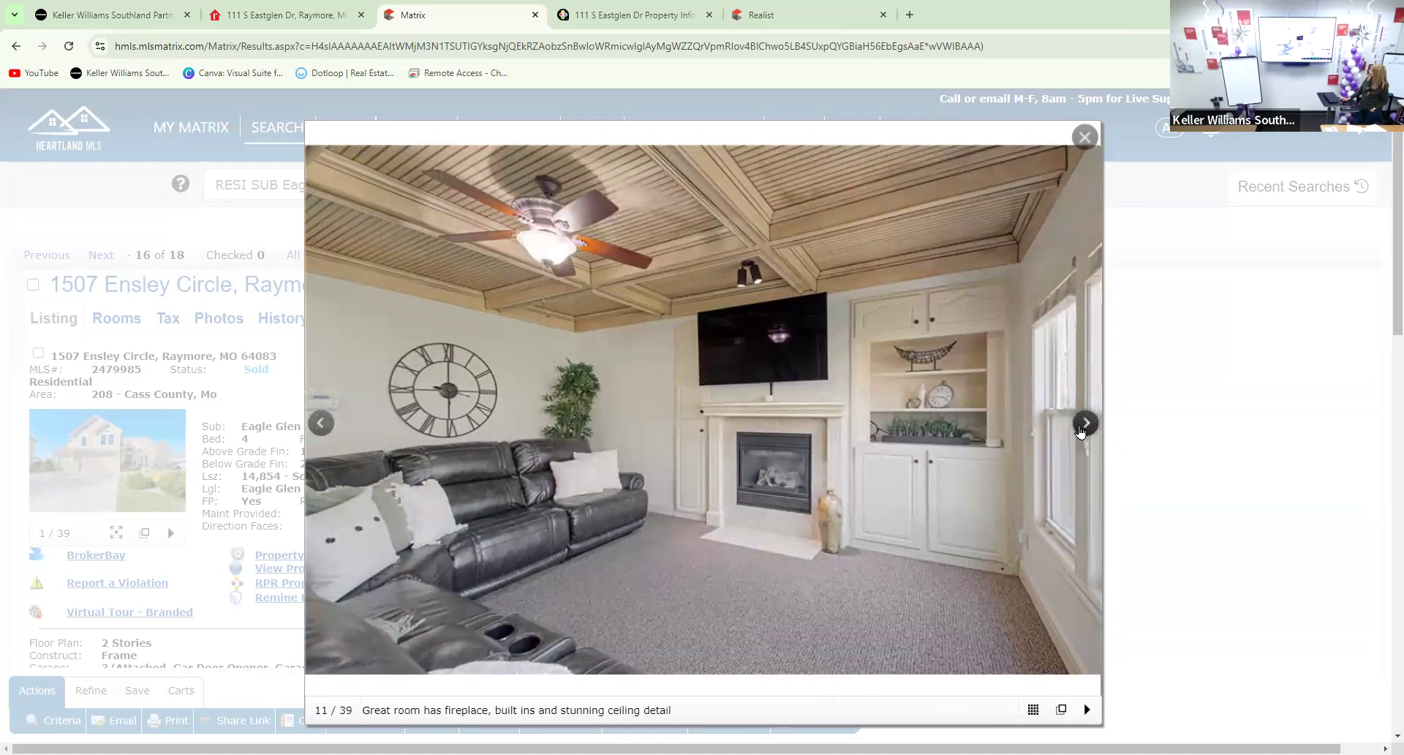
{"action": "left_click", "coordinate": [1081, 432]}
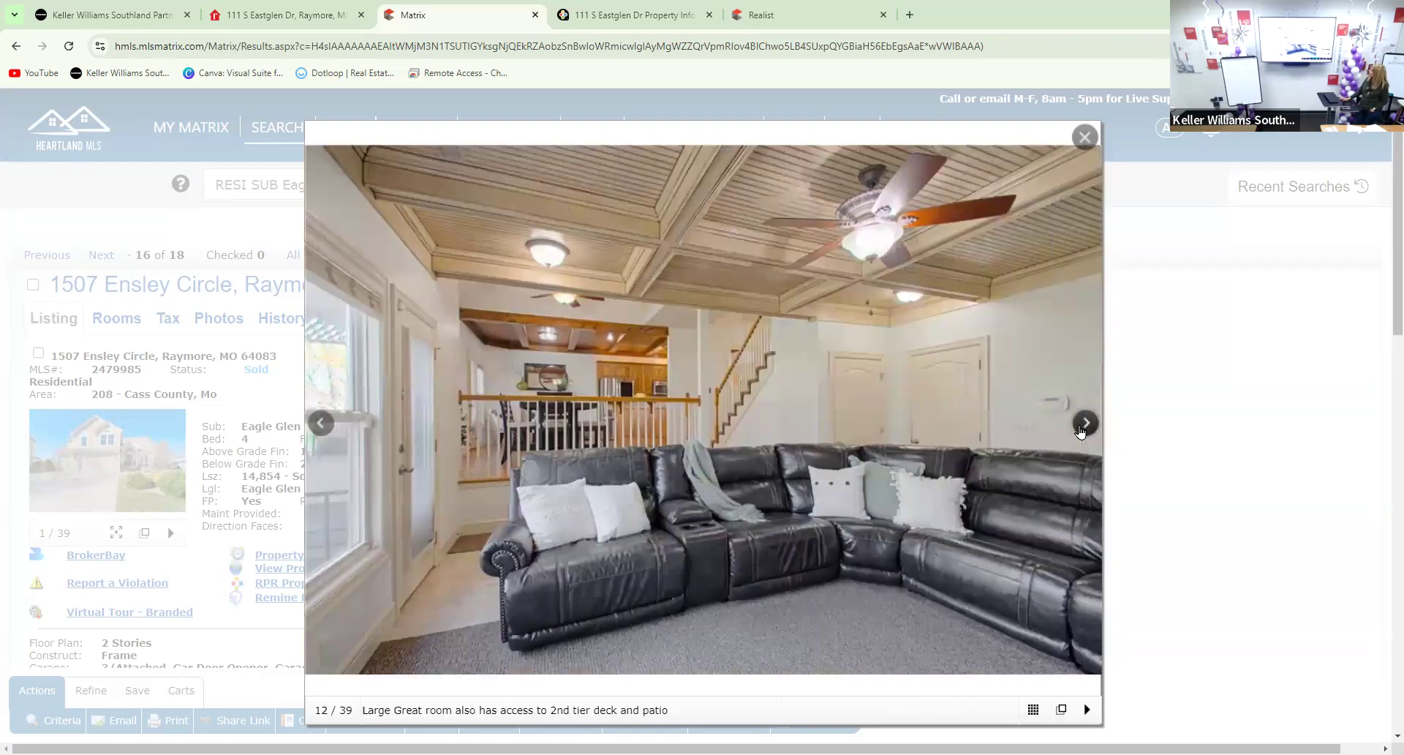
{"action": "left_click", "coordinate": [1080, 431]}
{"action": "left_click", "coordinate": [1080, 431]}
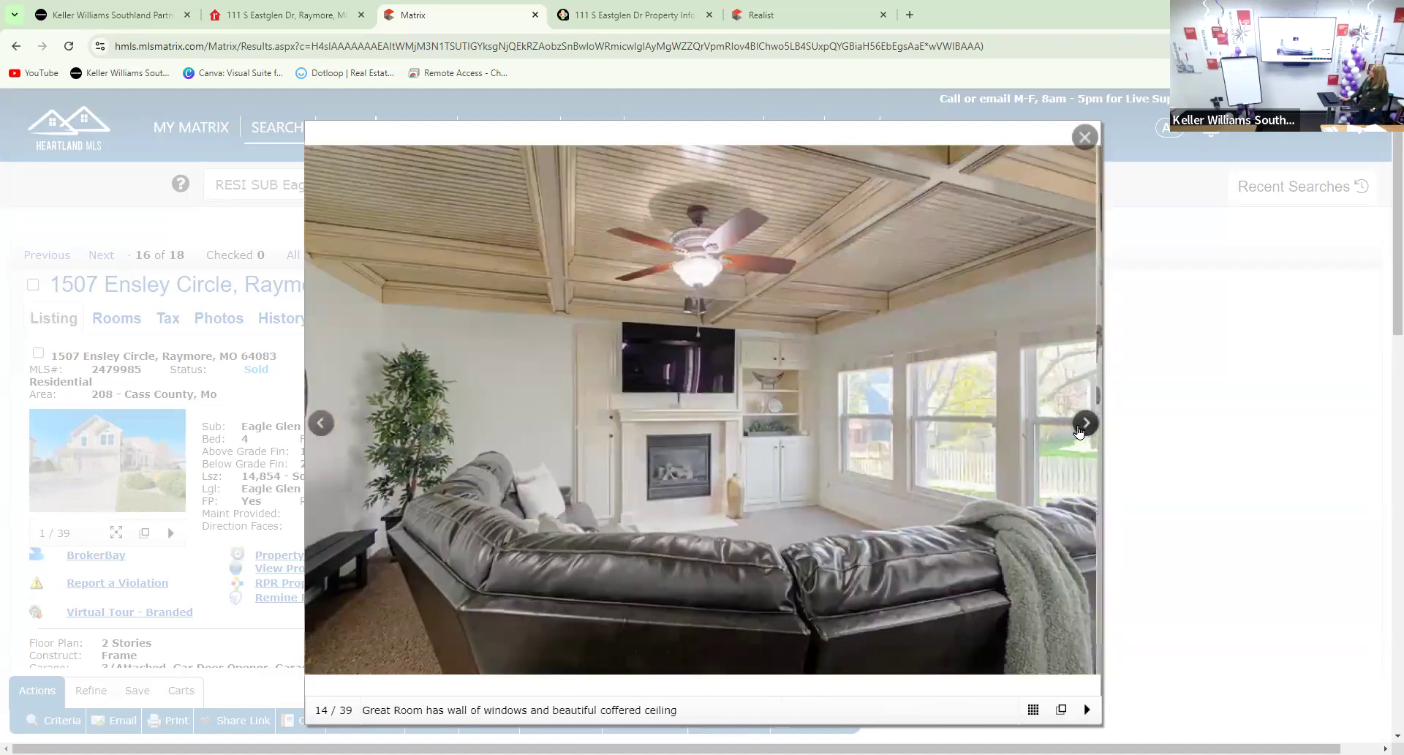
{"action": "left_click", "coordinate": [1080, 431]}
{"action": "left_click", "coordinate": [1080, 432]}
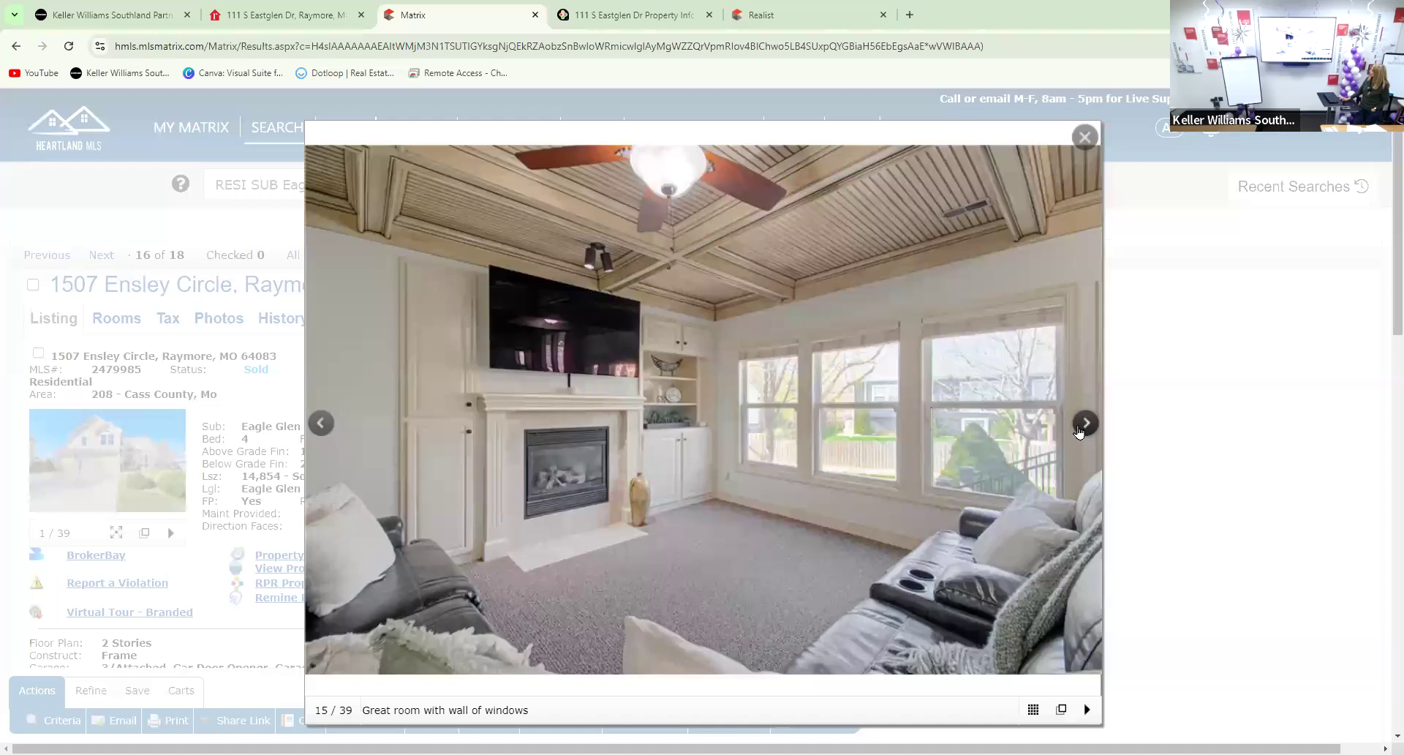
{"action": "left_click", "coordinate": [1080, 432]}
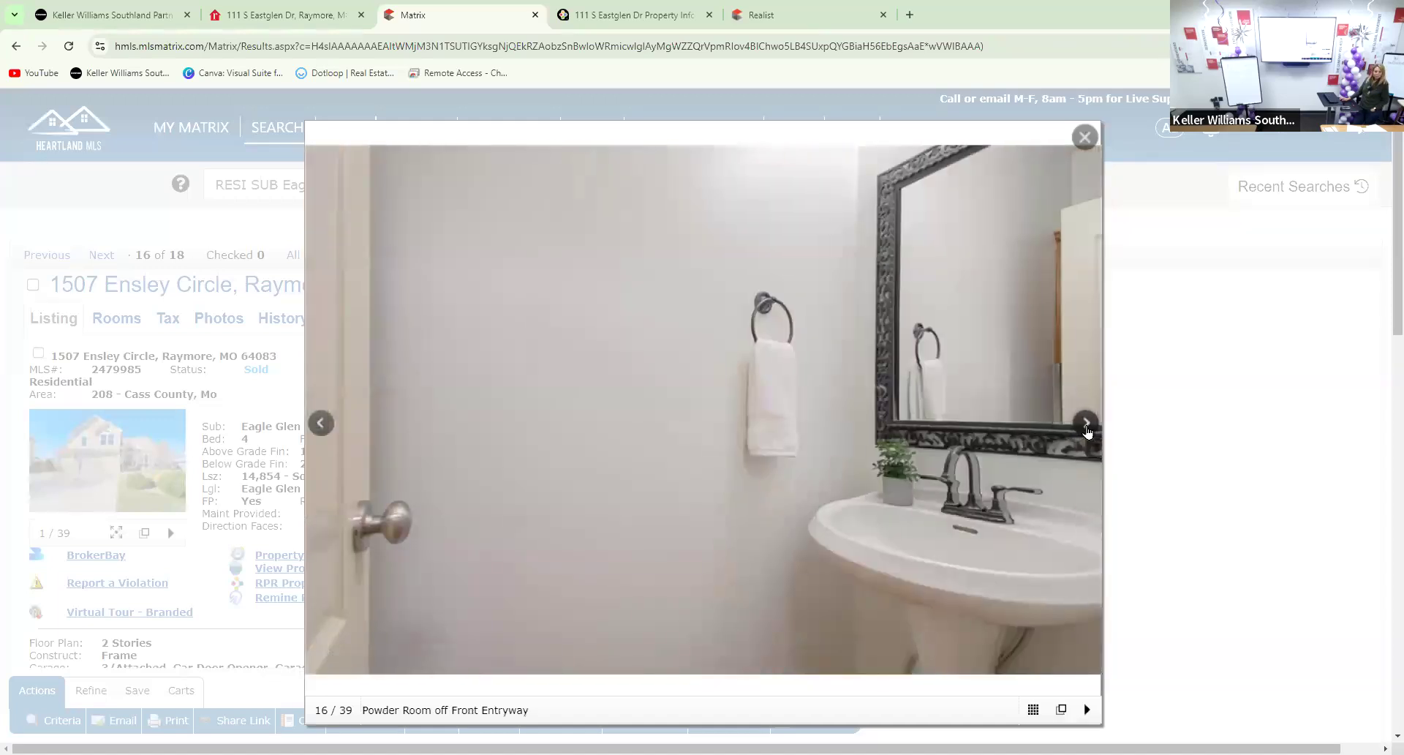
{"action": "left_click", "coordinate": [1087, 431]}
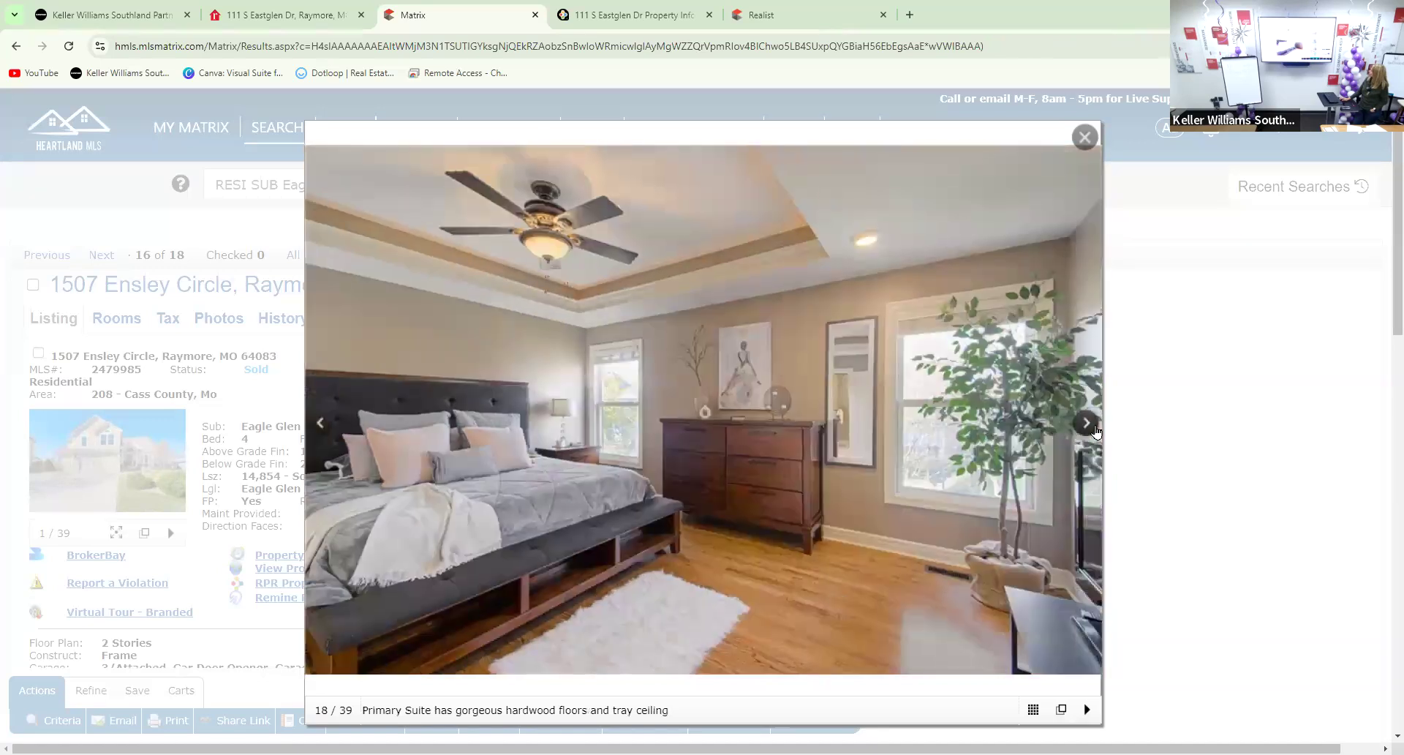
{"action": "left_click", "coordinate": [1097, 431]}
{"action": "left_click", "coordinate": [1100, 432]}
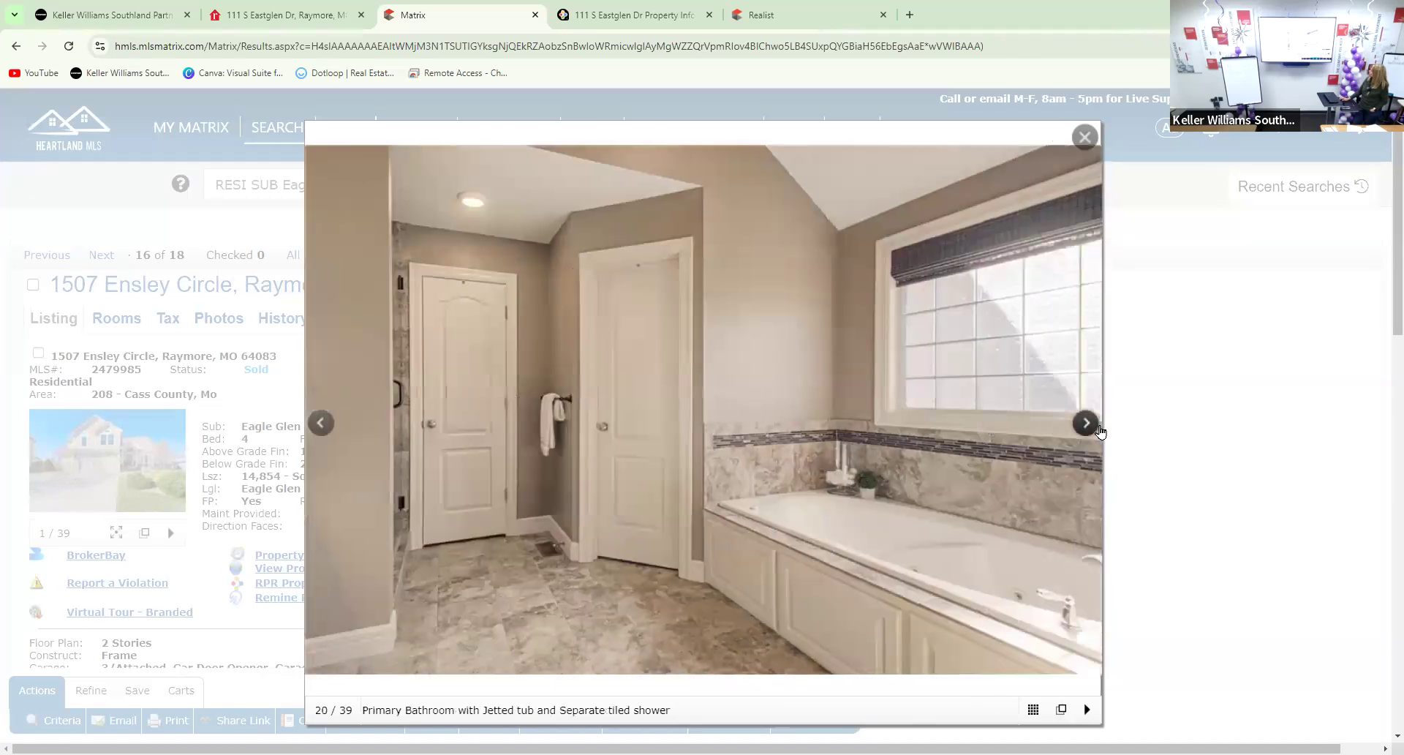
{"action": "left_click", "coordinate": [1100, 431]}
{"action": "left_click", "coordinate": [1101, 431]}
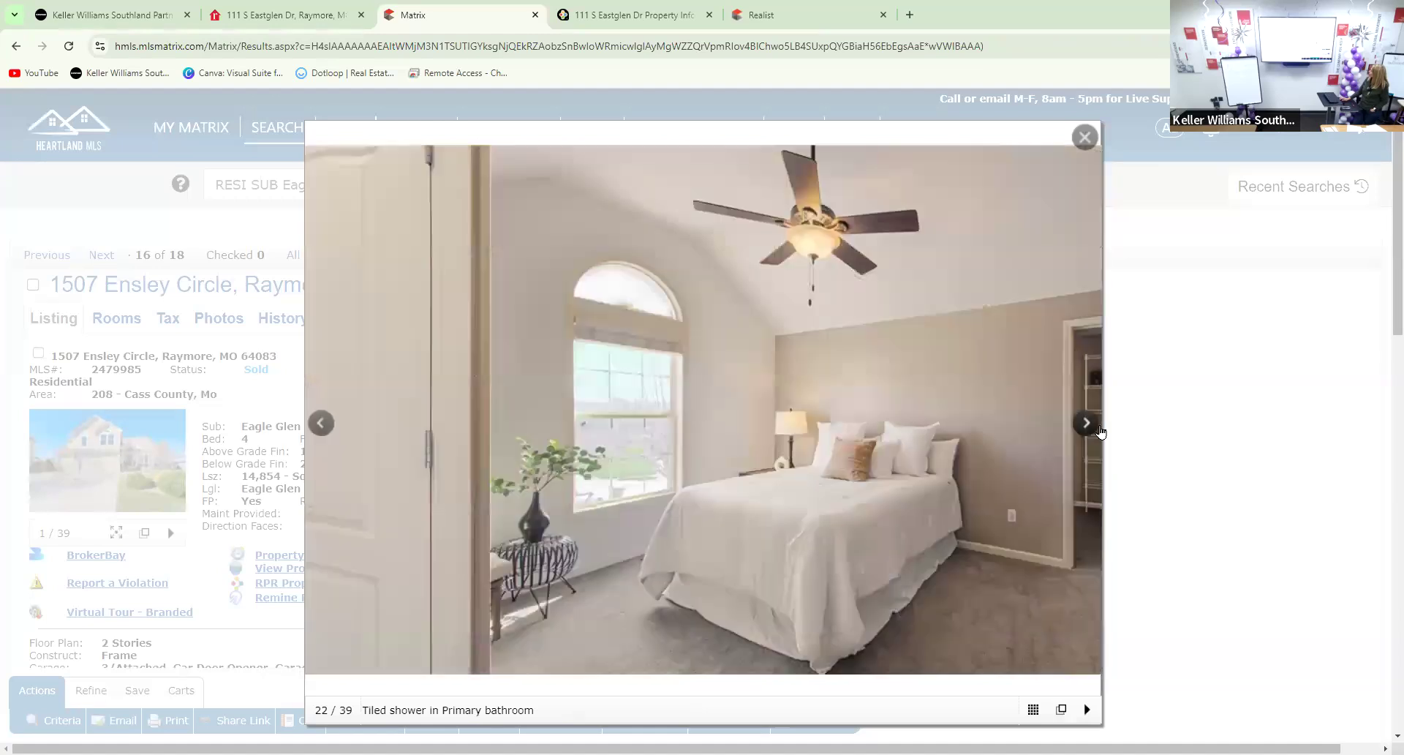
{"action": "left_click", "coordinate": [1101, 432]}
{"action": "left_click", "coordinate": [1101, 432]}
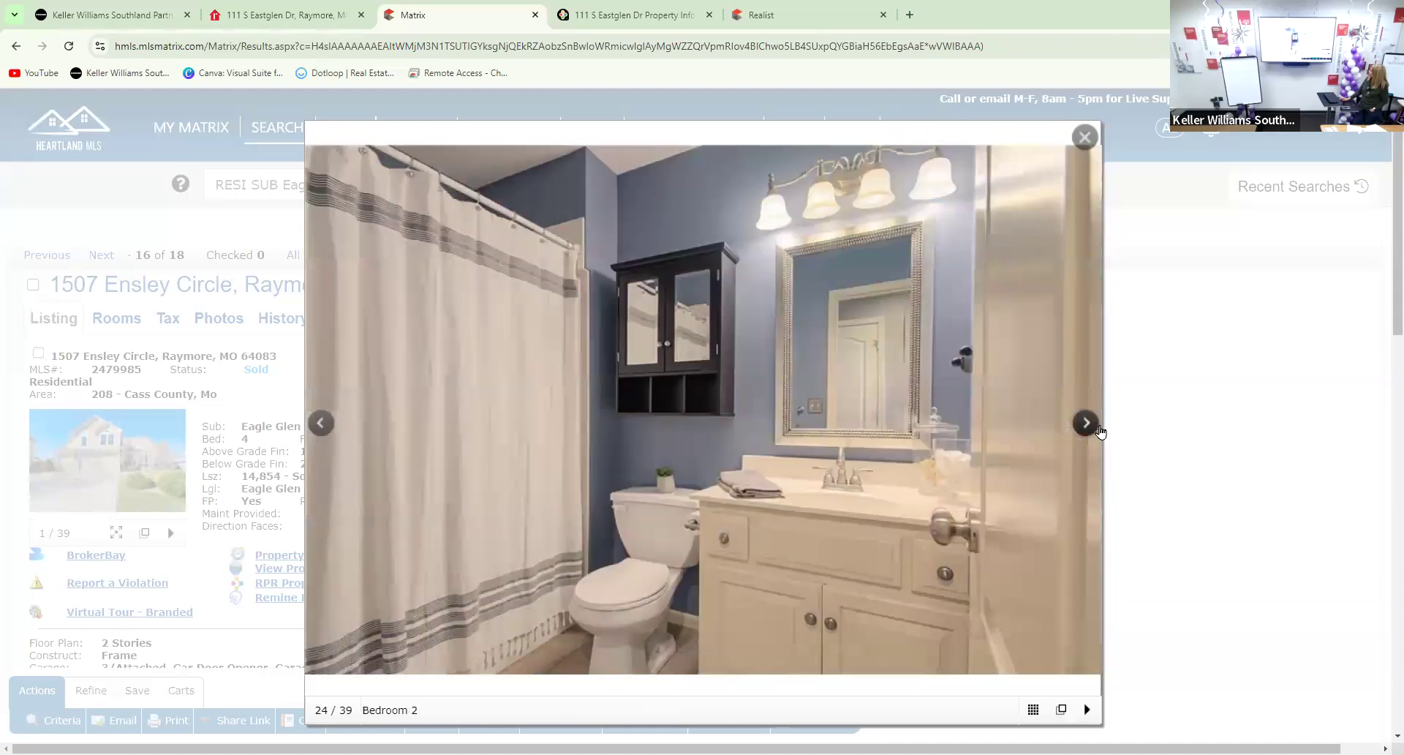
{"action": "left_click", "coordinate": [1099, 432]}
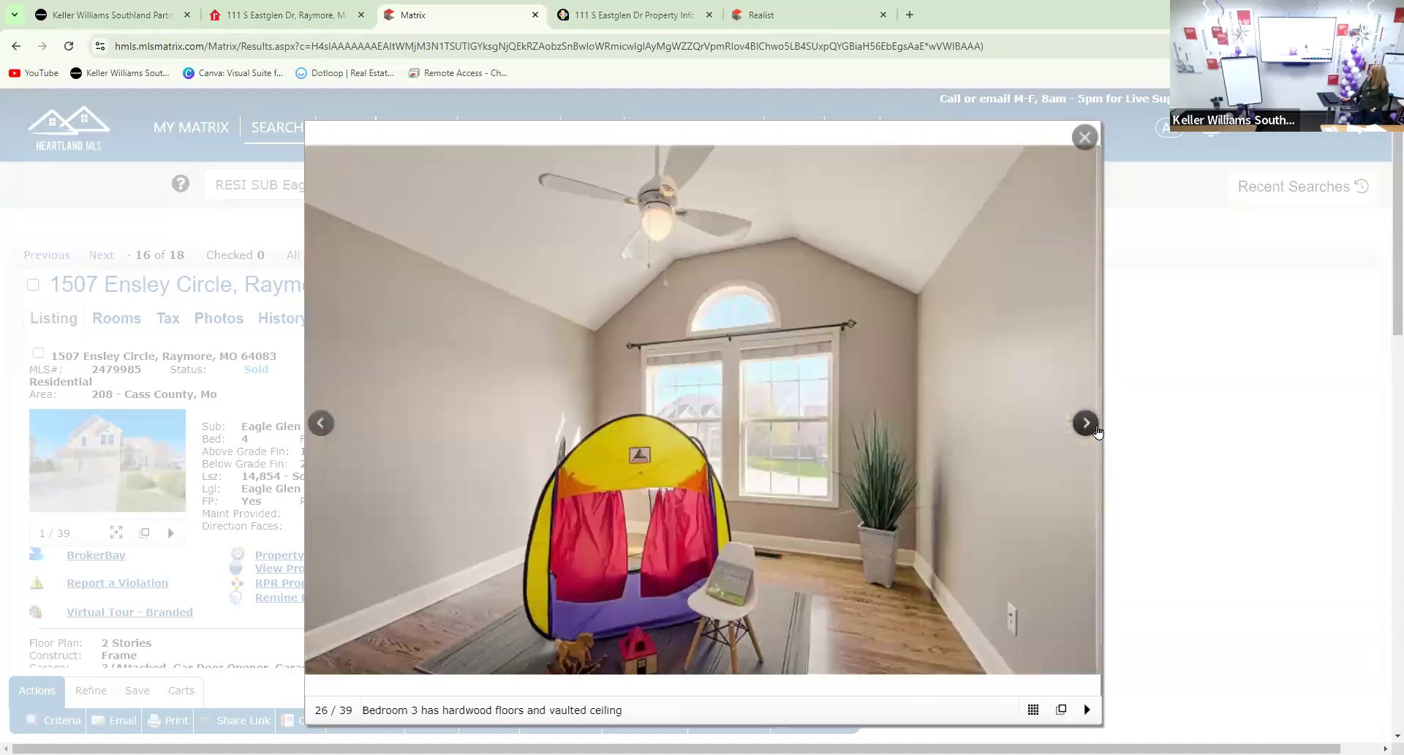
{"action": "left_click", "coordinate": [1098, 431]}
{"action": "left_click", "coordinate": [1097, 432]}
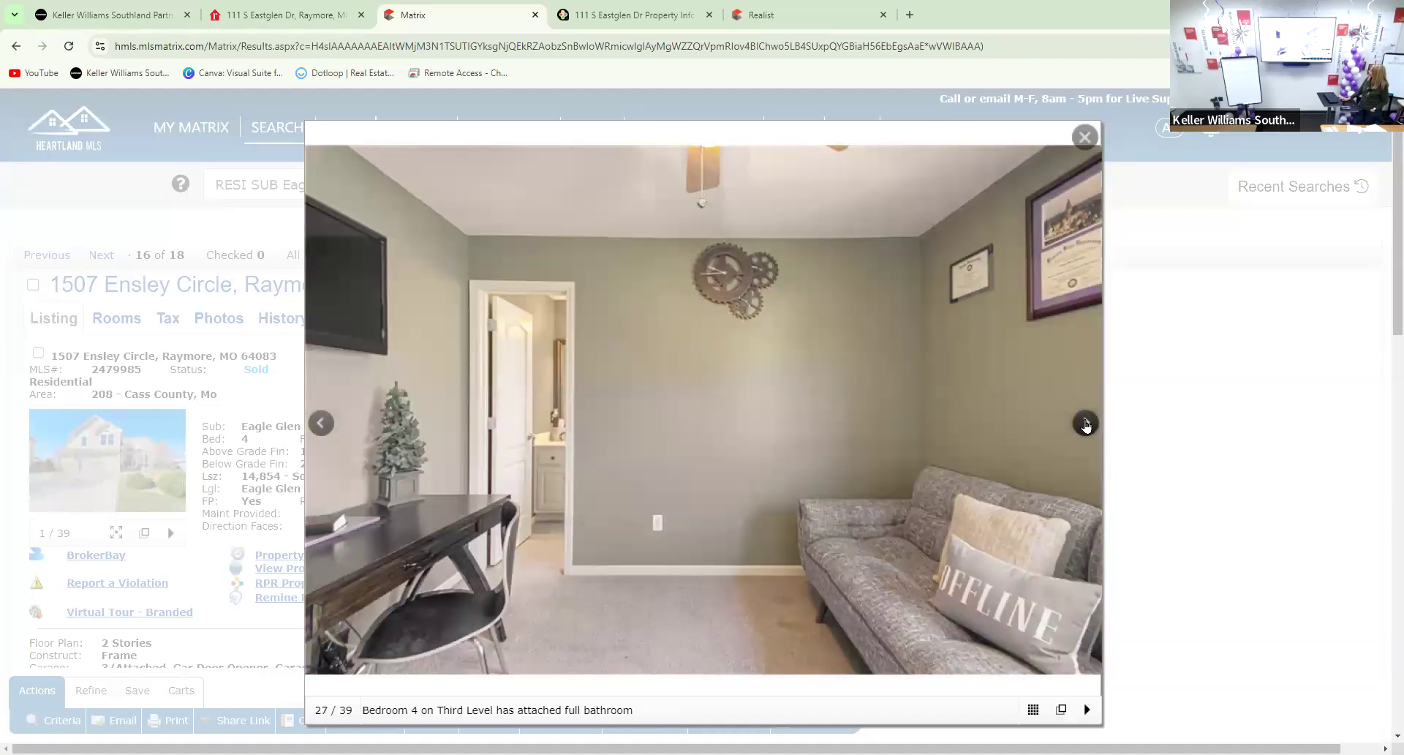
{"action": "left_click", "coordinate": [1086, 424]}
{"action": "left_click", "coordinate": [1086, 423]}
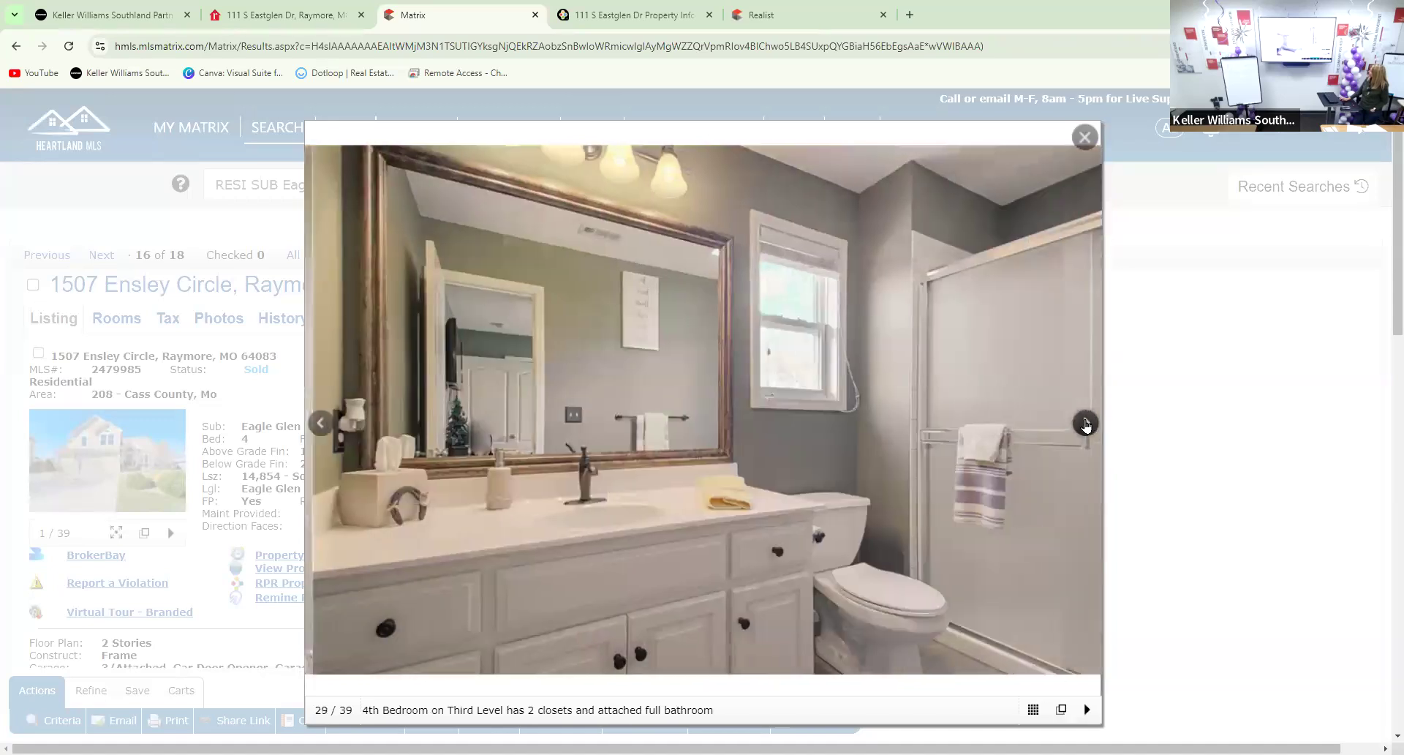
{"action": "left_click", "coordinate": [1086, 422]}
{"action": "left_click", "coordinate": [1085, 421]}
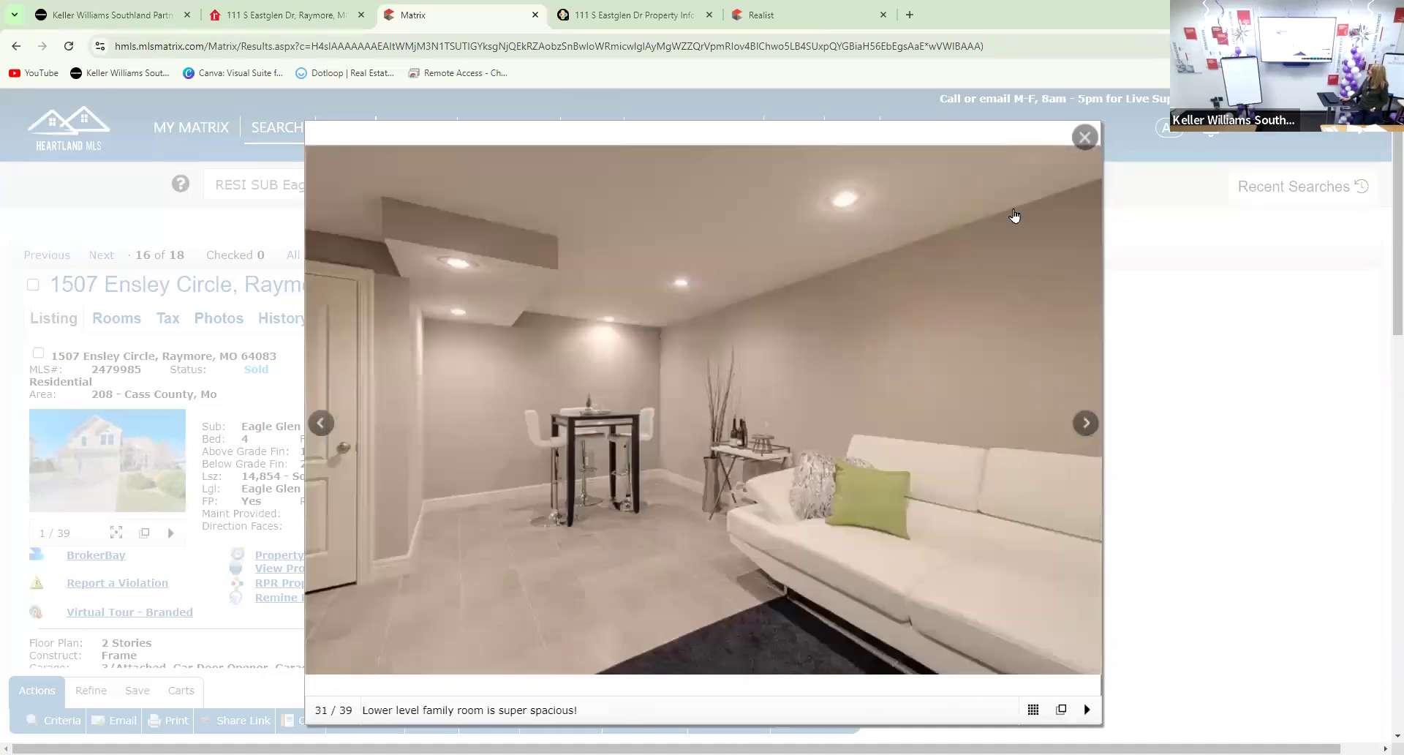
{"action": "left_click", "coordinate": [1085, 423]}
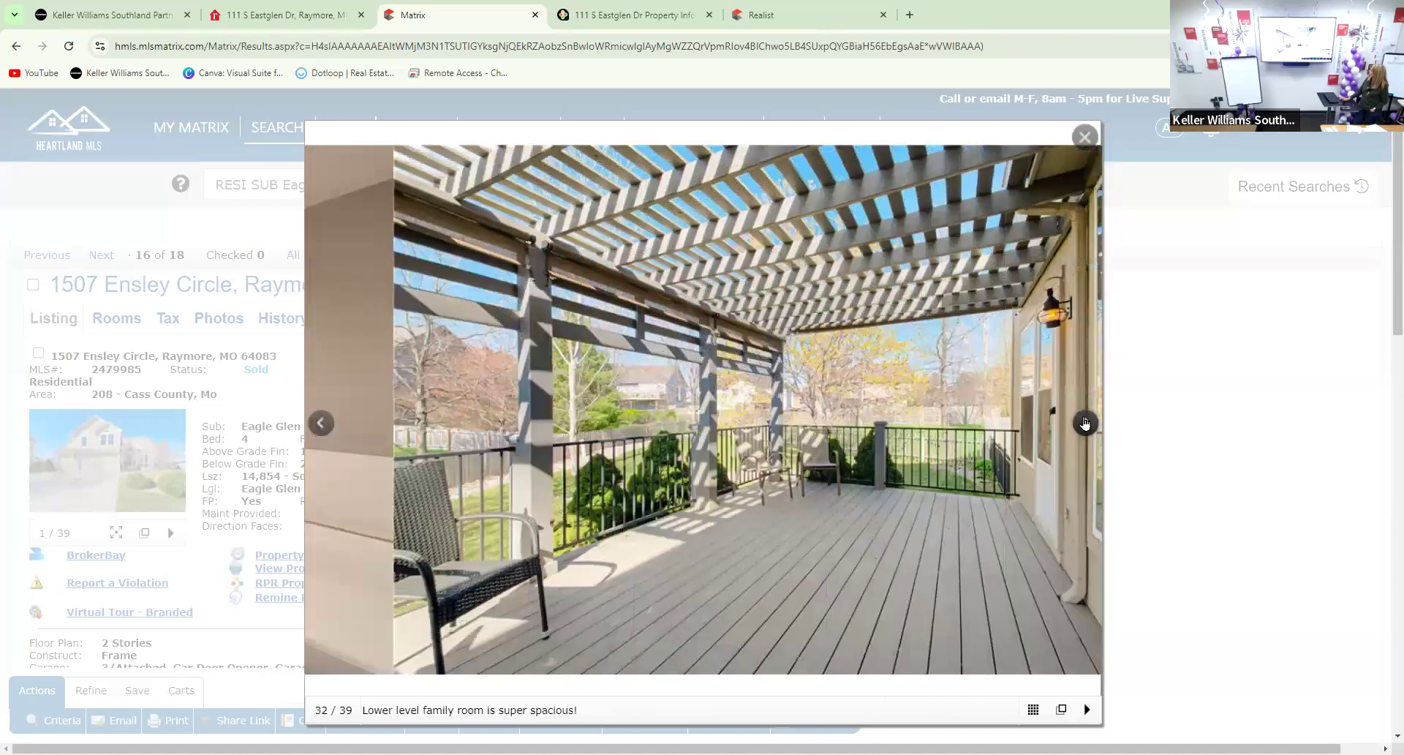
{"action": "left_click", "coordinate": [1085, 422]}
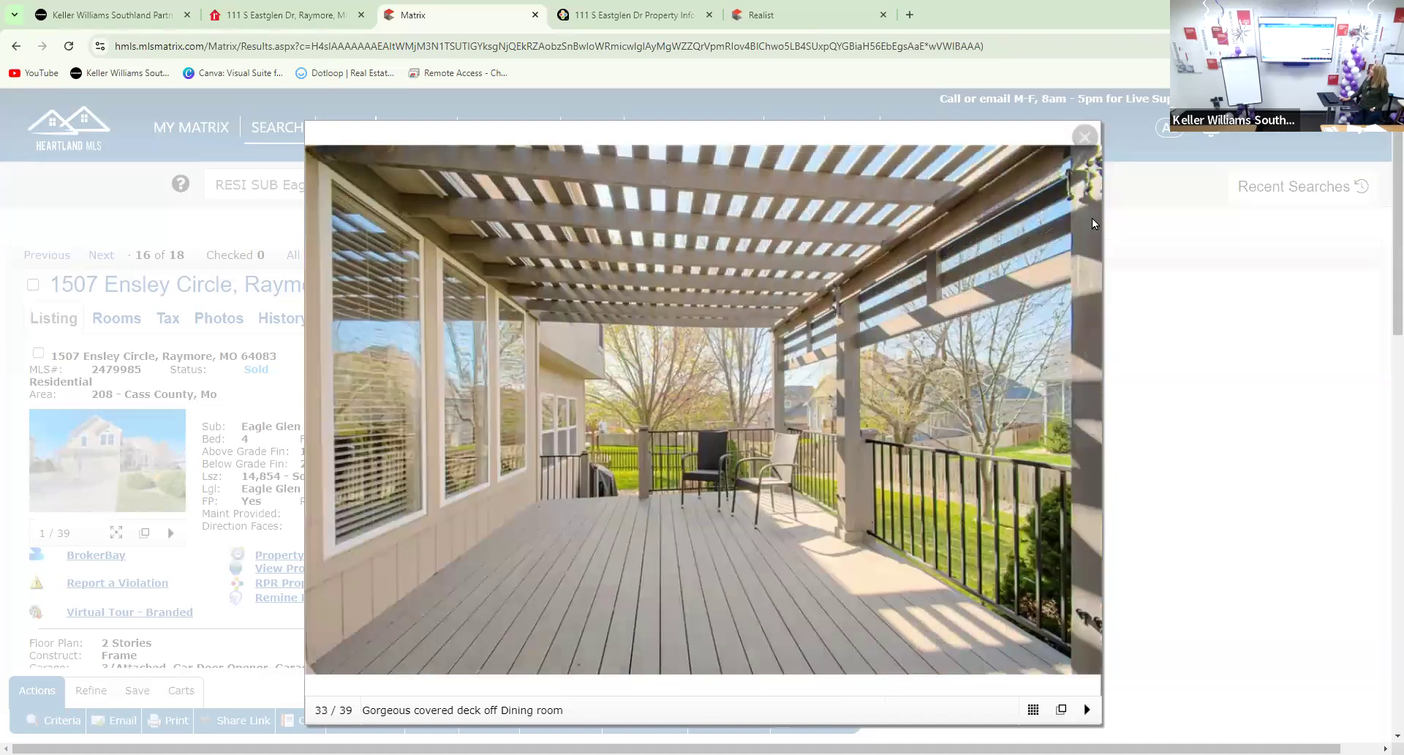
{"action": "key", "text": "Escape"}
{"action": "scroll", "coordinate": [852, 570], "scroll_direction": "down", "scroll_amount": 1}
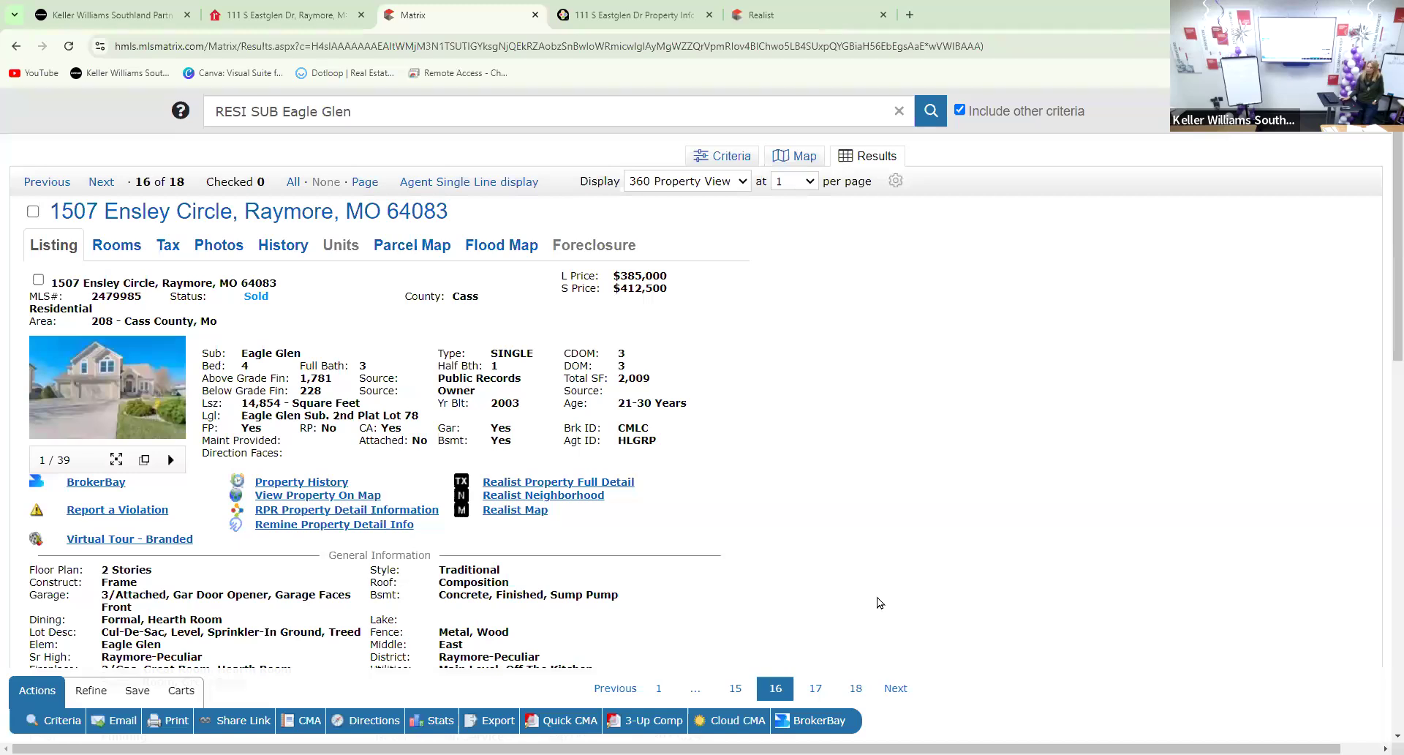
{"action": "scroll", "coordinate": [869, 613], "scroll_direction": "up", "scroll_amount": 1}
{"action": "scroll", "coordinate": [863, 607], "scroll_direction": "down", "scroll_amount": 1}
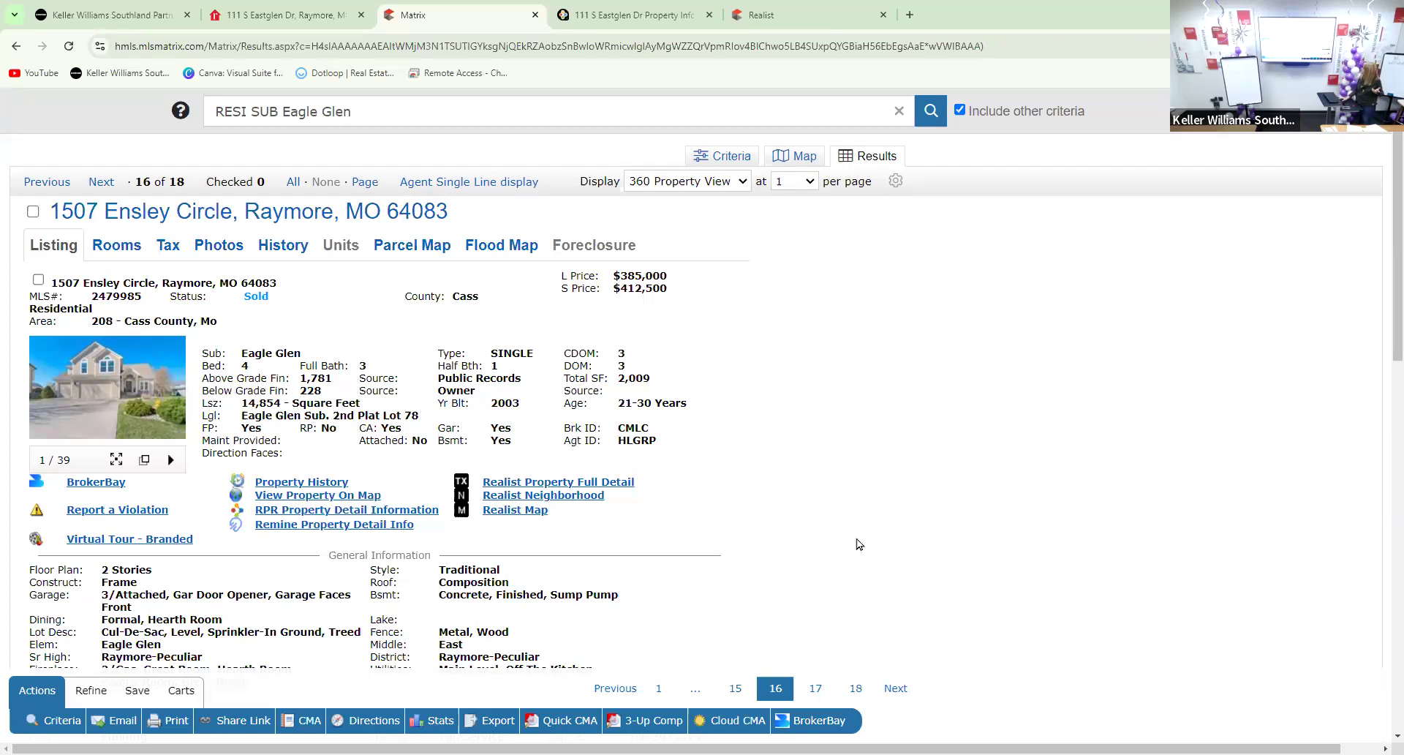
{"action": "scroll", "coordinate": [843, 539], "scroll_direction": "down", "scroll_amount": 1}
{"action": "scroll", "coordinate": [796, 503], "scroll_direction": "down", "scroll_amount": 1}
{"action": "scroll", "coordinate": [794, 501], "scroll_direction": "down", "scroll_amount": 1}
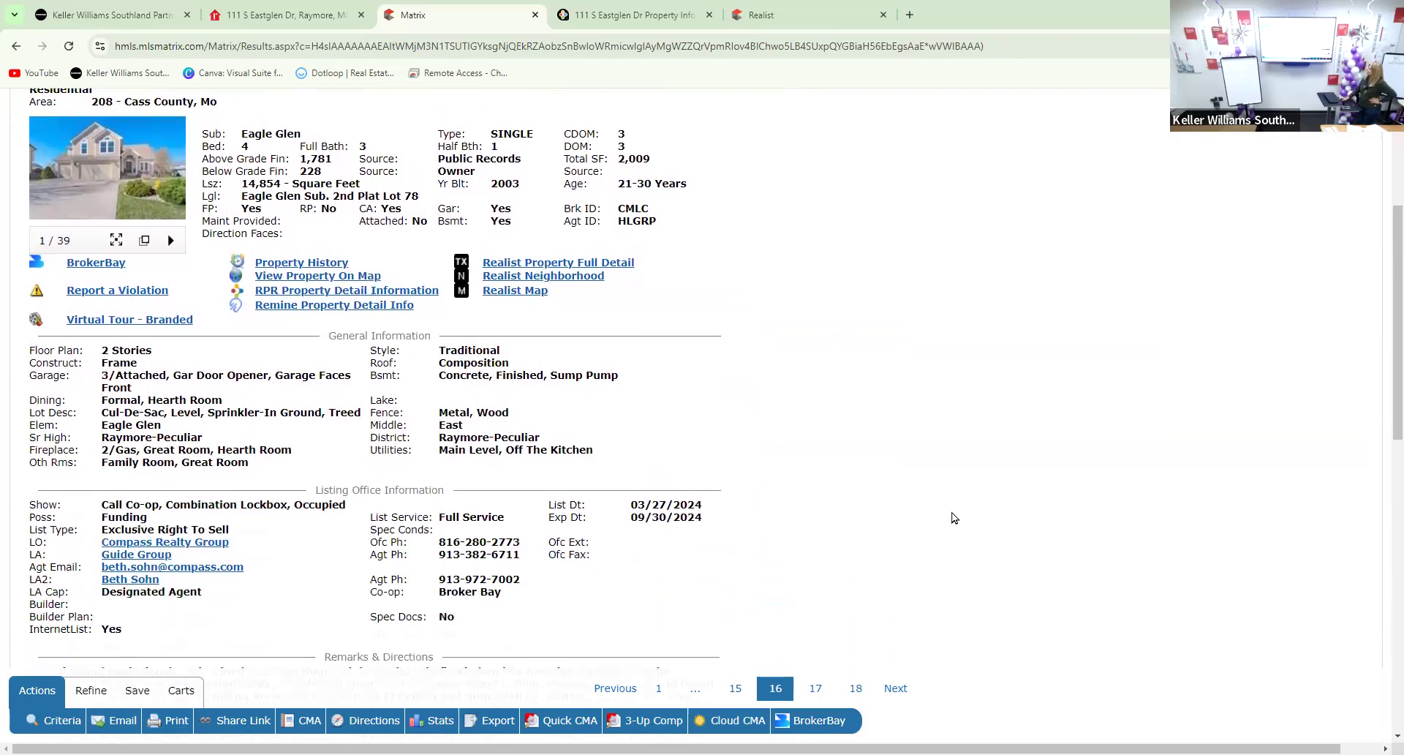
{"action": "scroll", "coordinate": [646, 534], "scroll_direction": "down", "scroll_amount": 1}
{"action": "scroll", "coordinate": [648, 537], "scroll_direction": "down", "scroll_amount": 7}
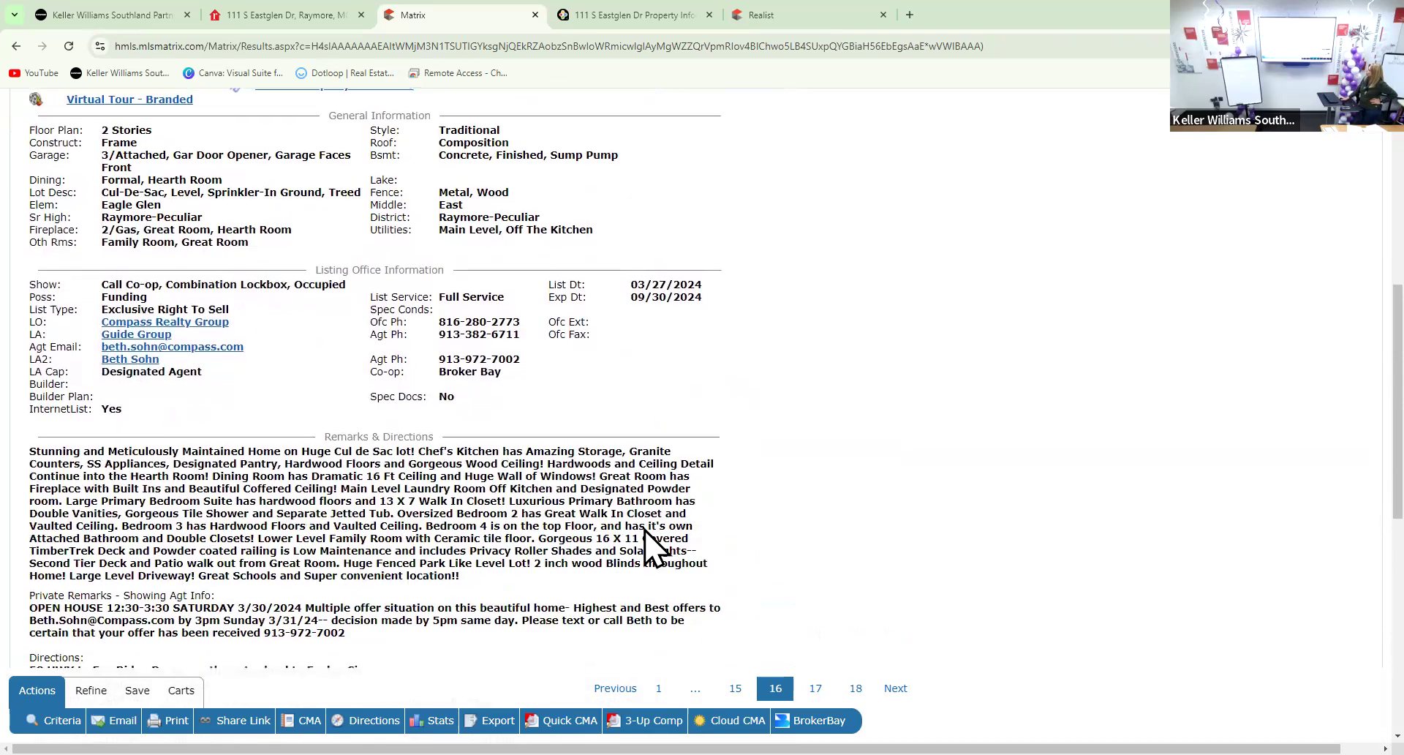
{"action": "scroll", "coordinate": [636, 534], "scroll_direction": "up", "scroll_amount": 9}
{"action": "scroll", "coordinate": [626, 527], "scroll_direction": "up", "scroll_amount": 3}
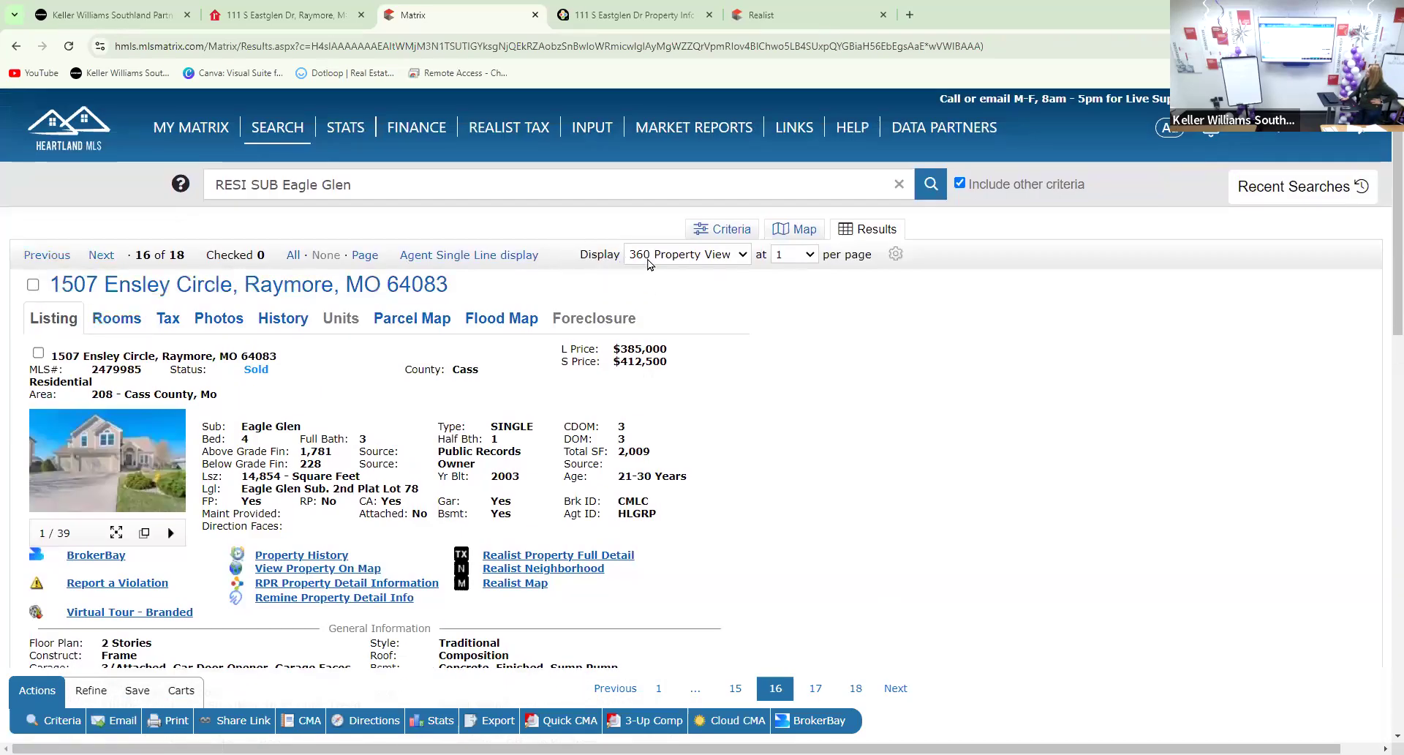
{"action": "left_click", "coordinate": [651, 255]}
{"action": "left_click", "coordinate": [654, 273]}
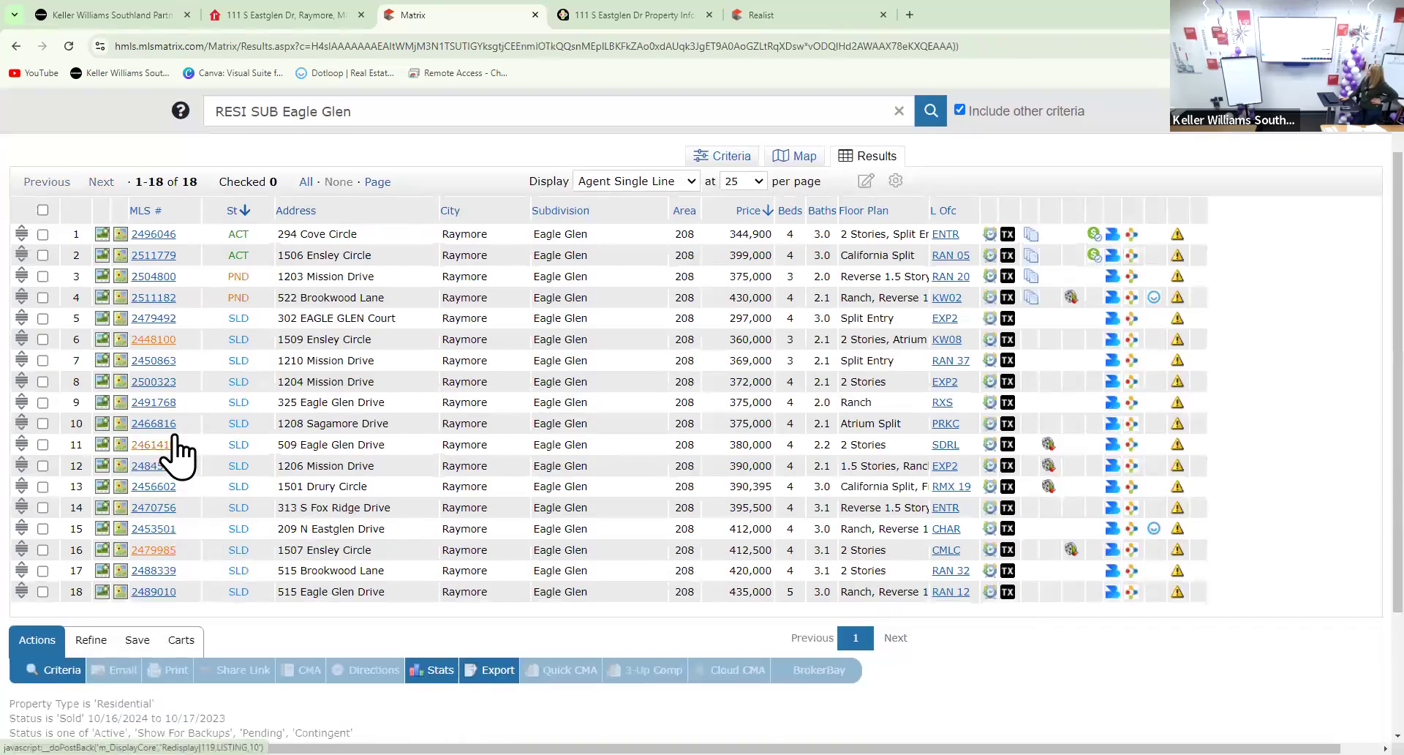
{"action": "left_click", "coordinate": [143, 576]}
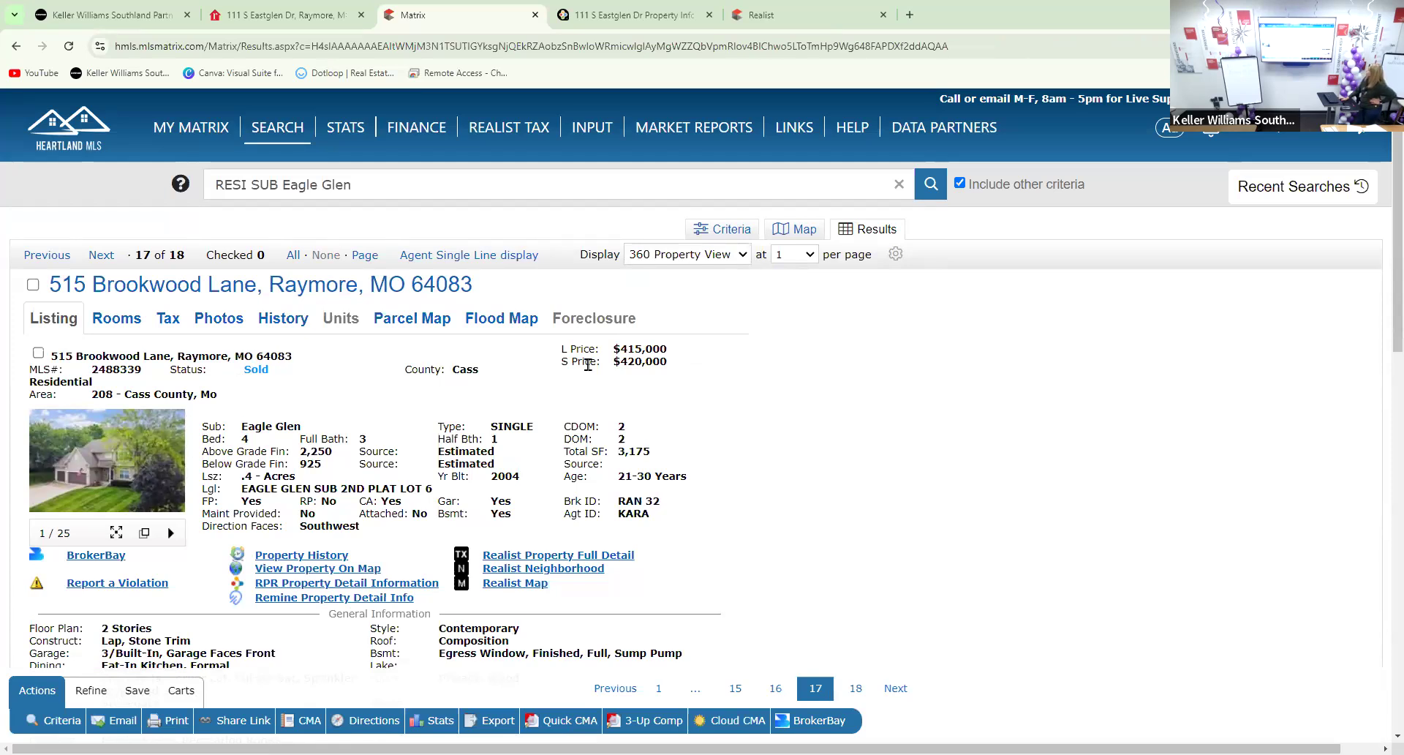
{"action": "scroll", "coordinate": [635, 389], "scroll_direction": "down", "scroll_amount": 2}
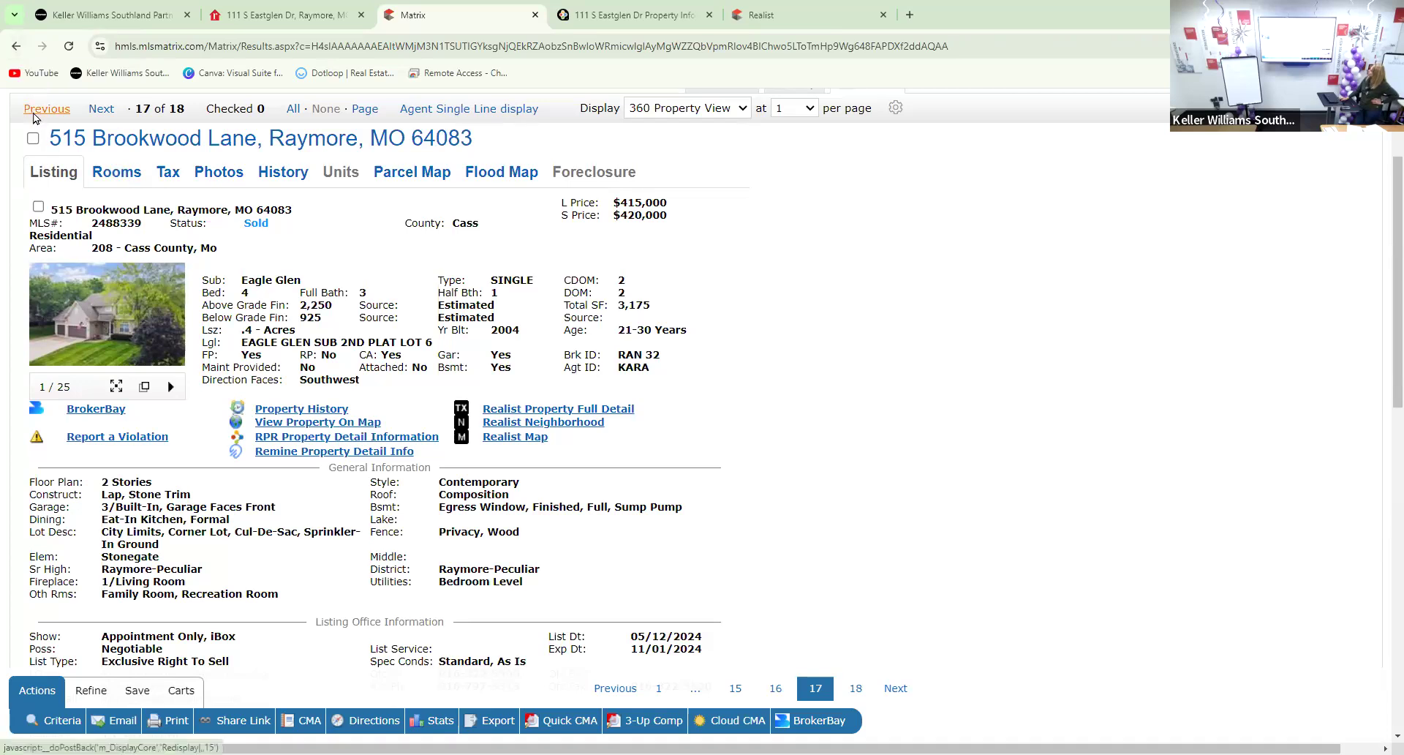
{"action": "left_click", "coordinate": [33, 112]}
{"action": "left_click", "coordinate": [687, 254]}
{"action": "left_click", "coordinate": [691, 275]}
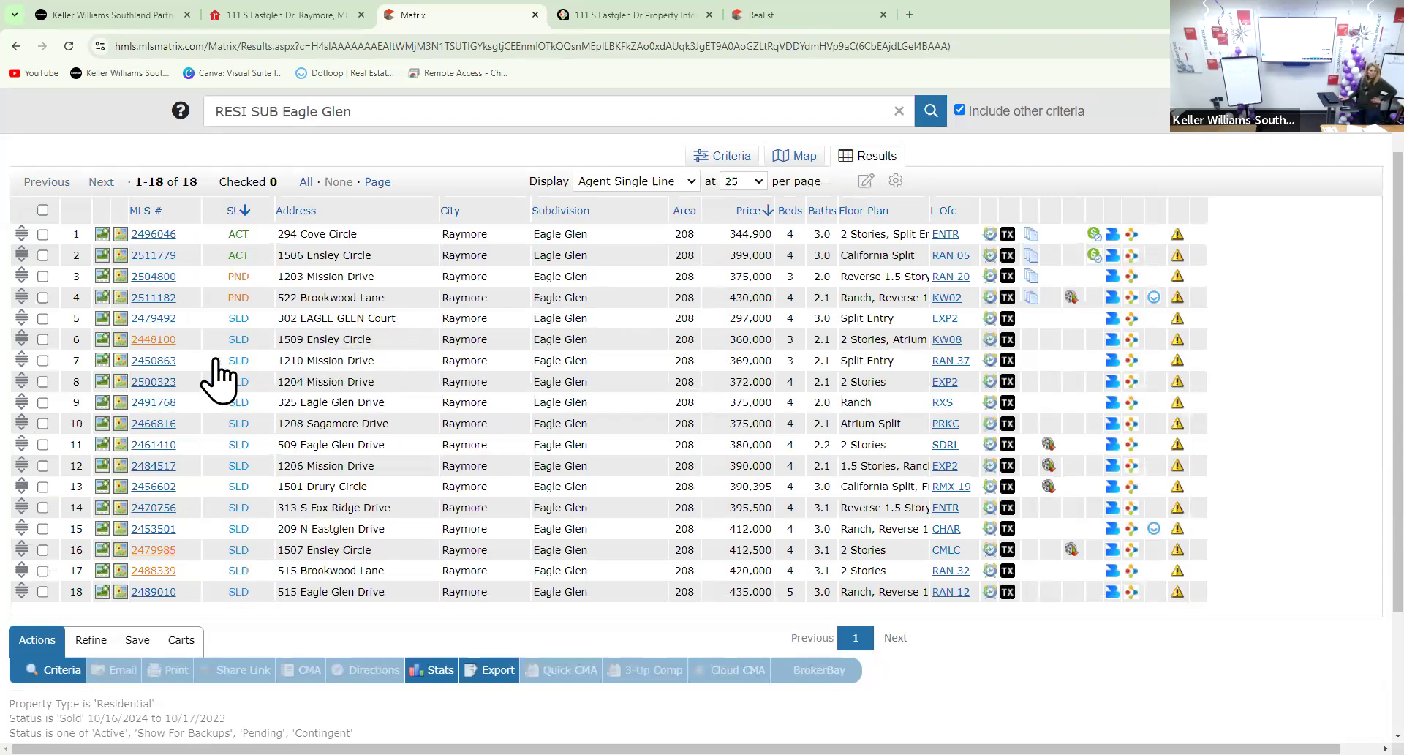
{"action": "left_click", "coordinate": [144, 384]}
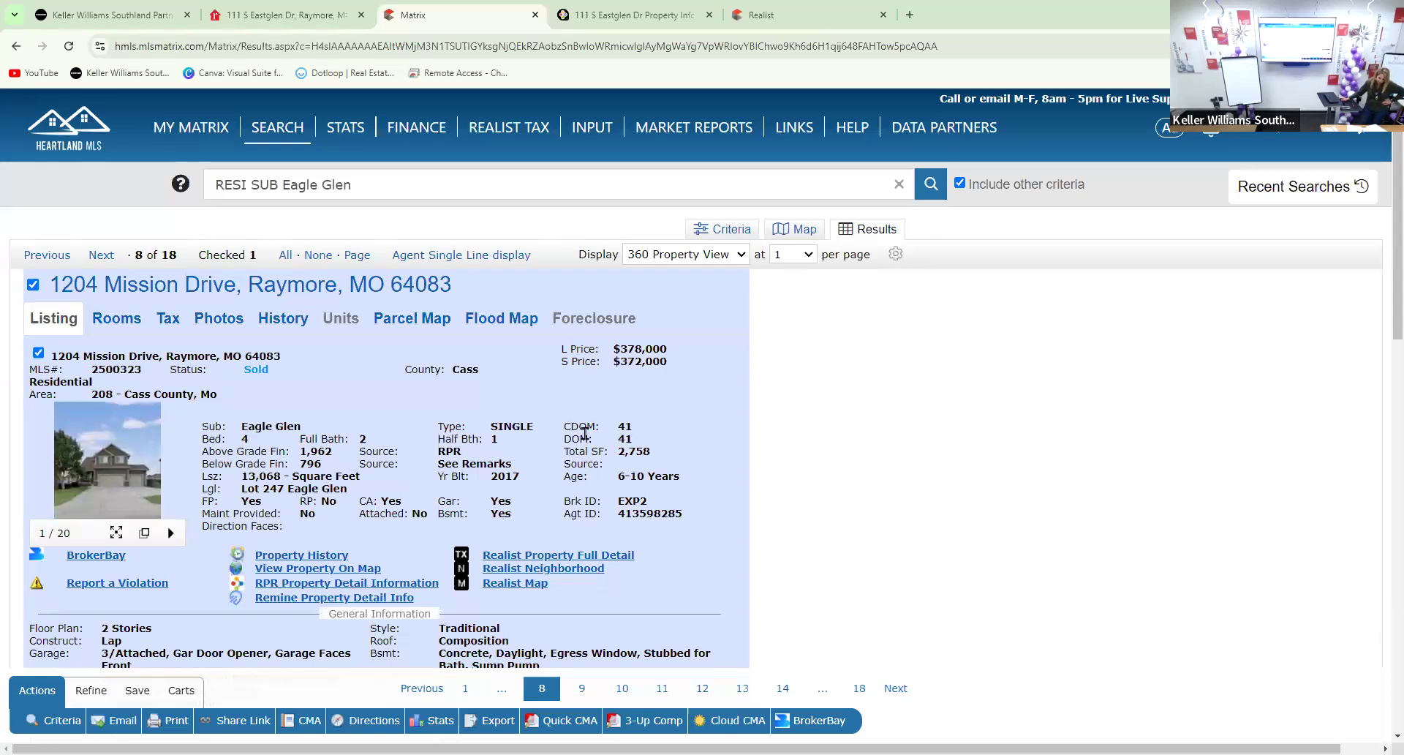
{"action": "scroll", "coordinate": [585, 433], "scroll_direction": "down", "scroll_amount": 1}
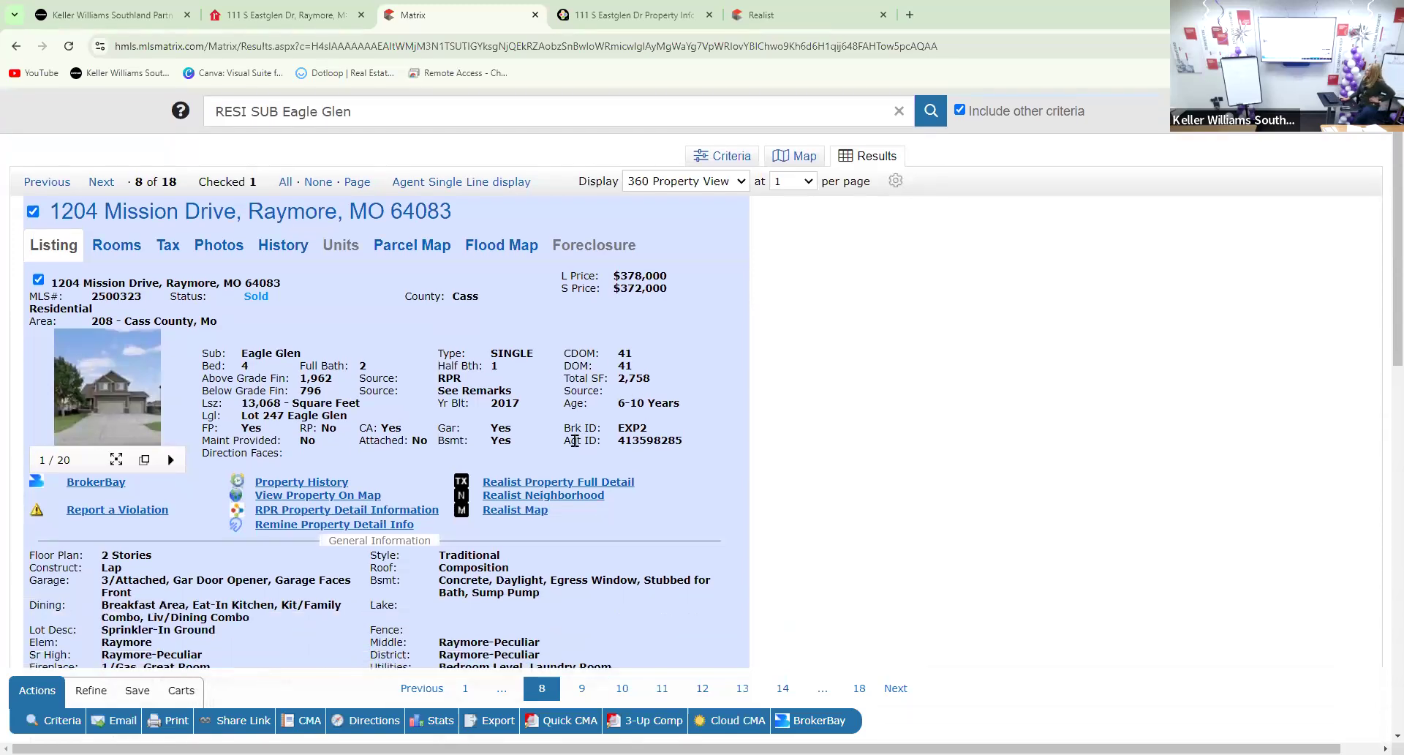
{"action": "scroll", "coordinate": [569, 439], "scroll_direction": "down", "scroll_amount": 2}
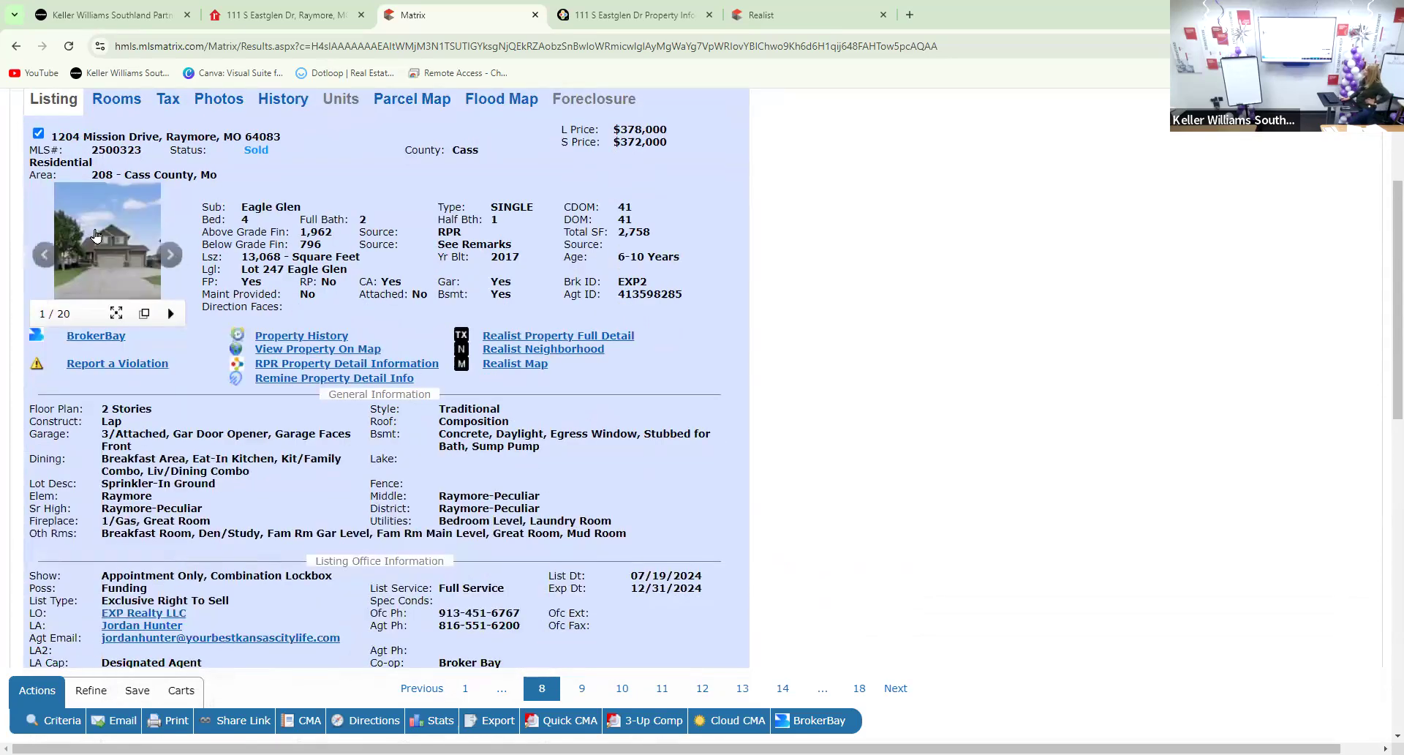
{"action": "left_click", "coordinate": [102, 252]}
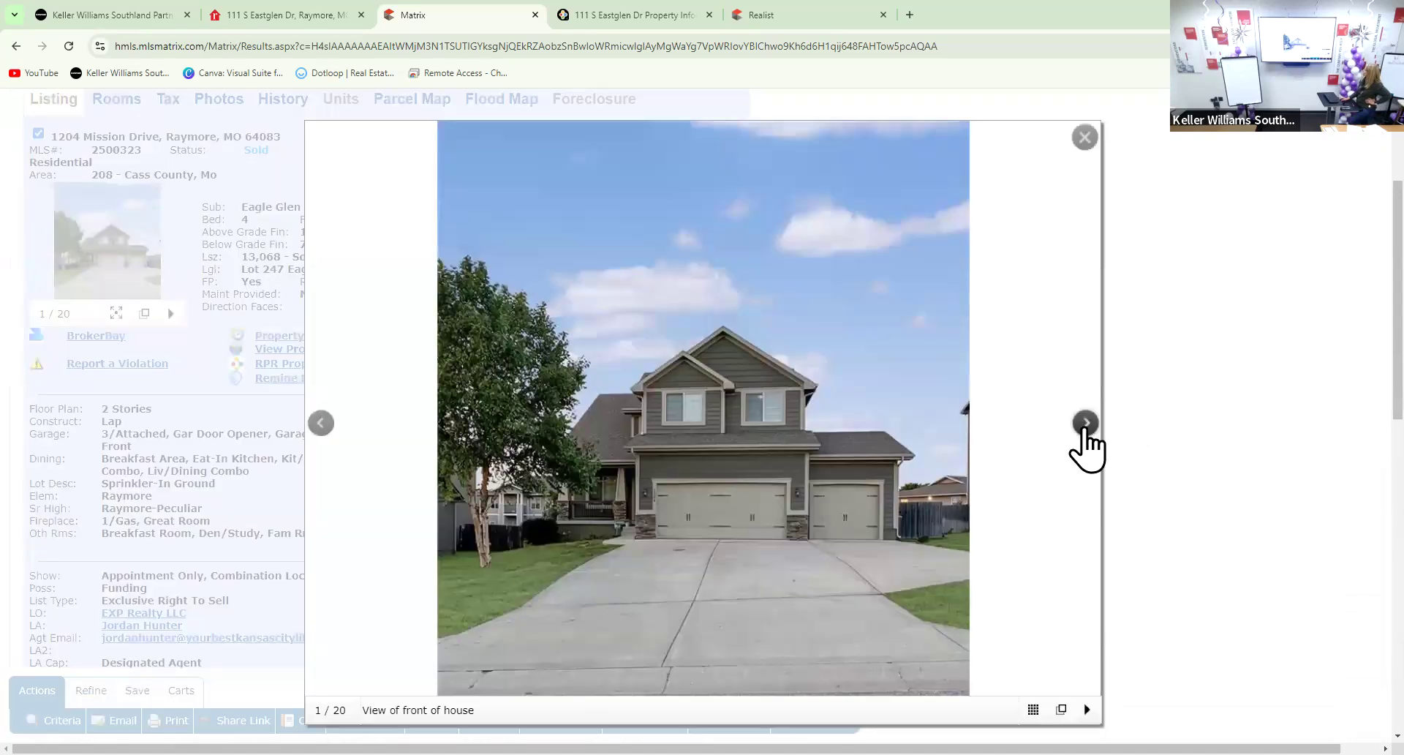
{"action": "left_click", "coordinate": [1084, 424]}
{"action": "left_click", "coordinate": [1086, 424]}
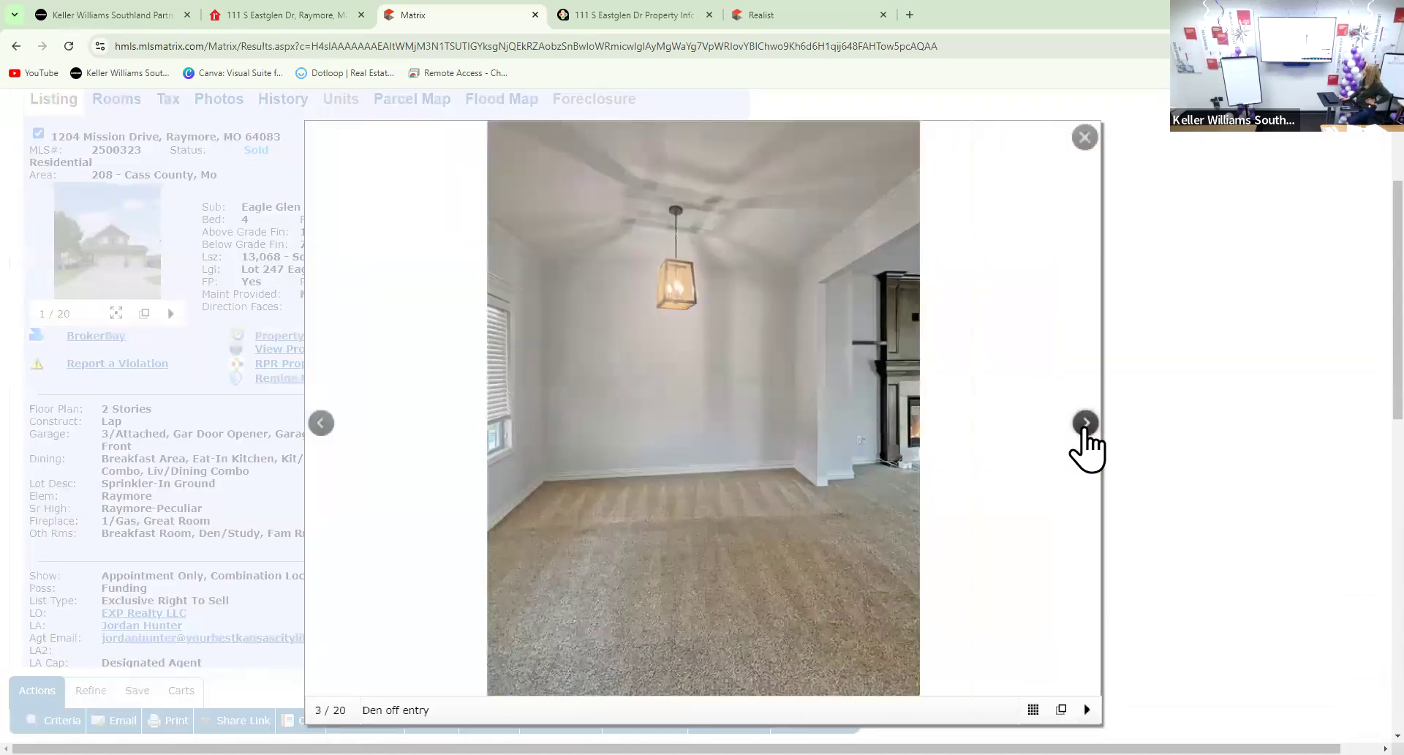
{"action": "left_click", "coordinate": [1085, 424]}
{"action": "left_click", "coordinate": [1086, 424]}
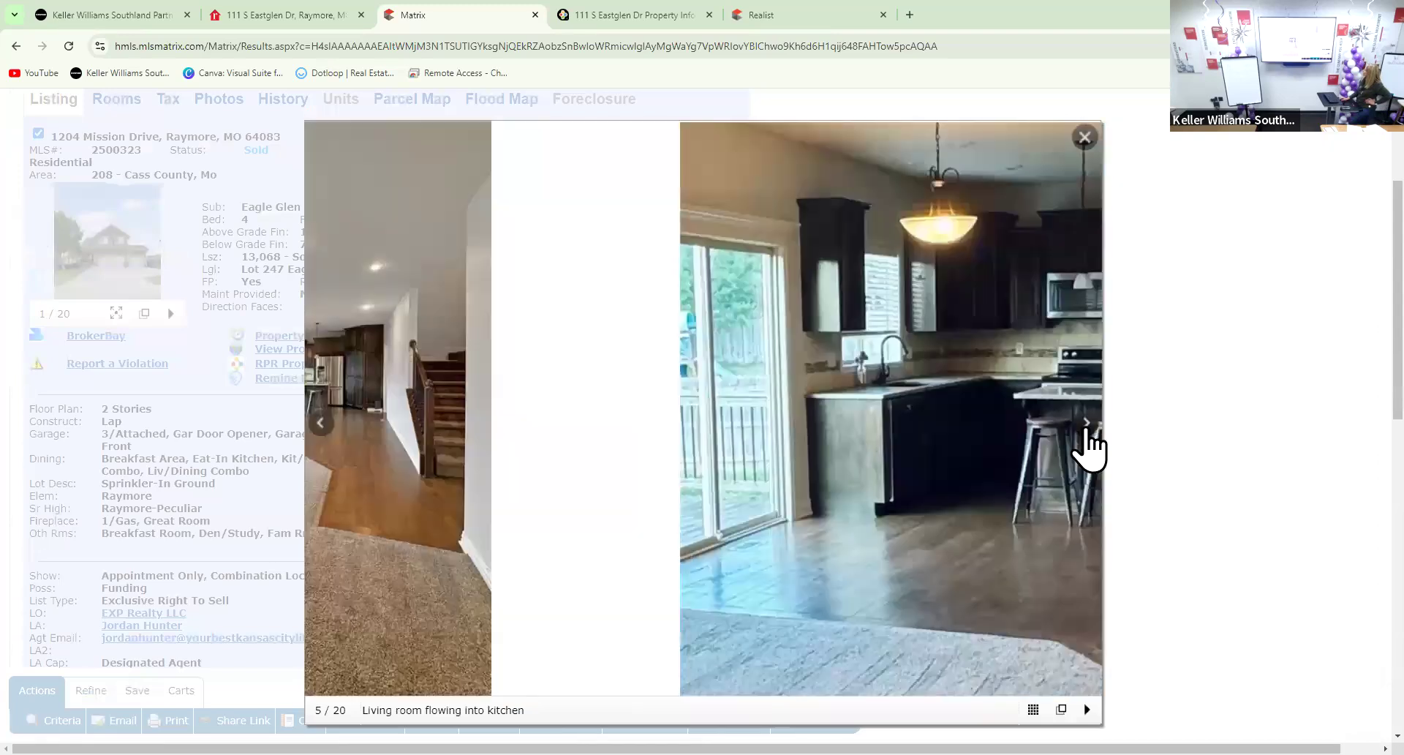
{"action": "left_click", "coordinate": [1085, 423]}
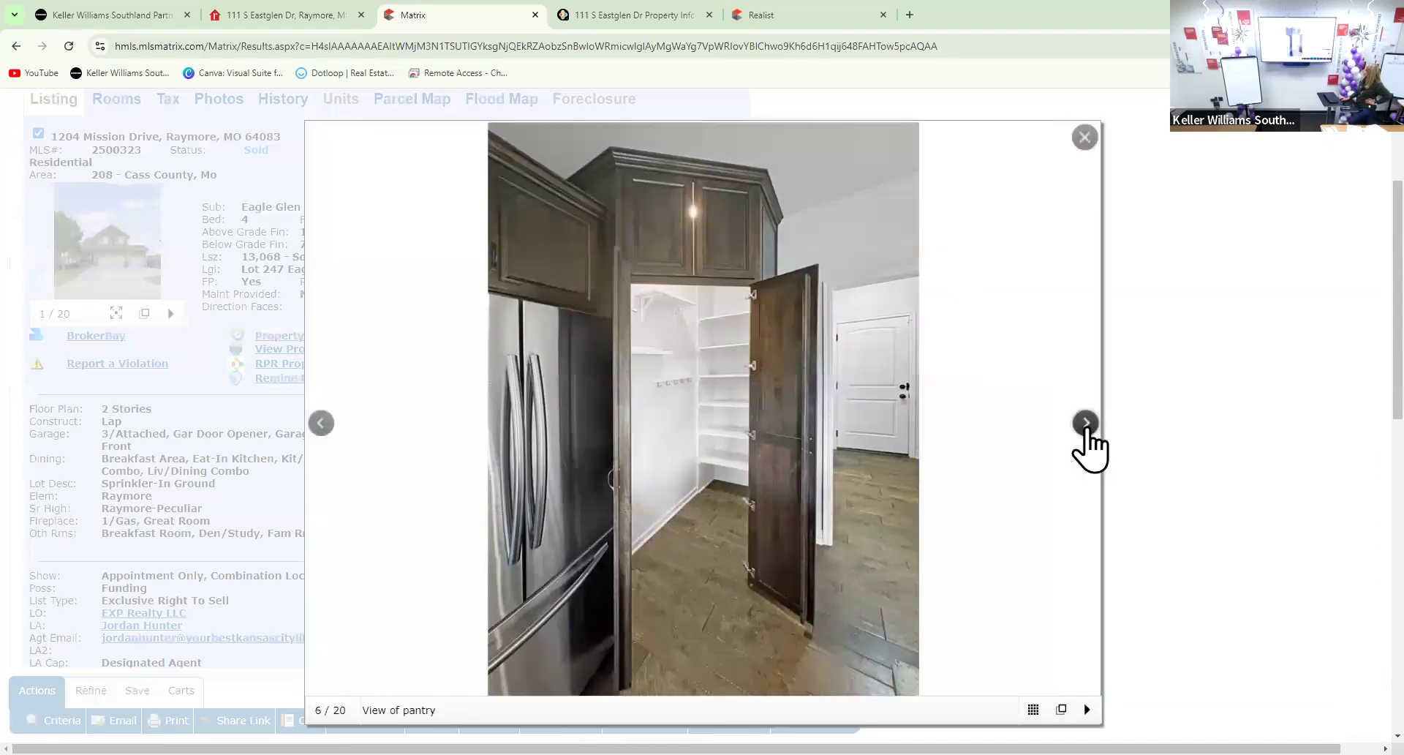
{"action": "left_click", "coordinate": [1085, 424]}
{"action": "left_click", "coordinate": [1085, 424]}
{"action": "left_click", "coordinate": [1086, 424]}
{"action": "left_click", "coordinate": [1086, 424]}
{"action": "left_click", "coordinate": [1085, 423]}
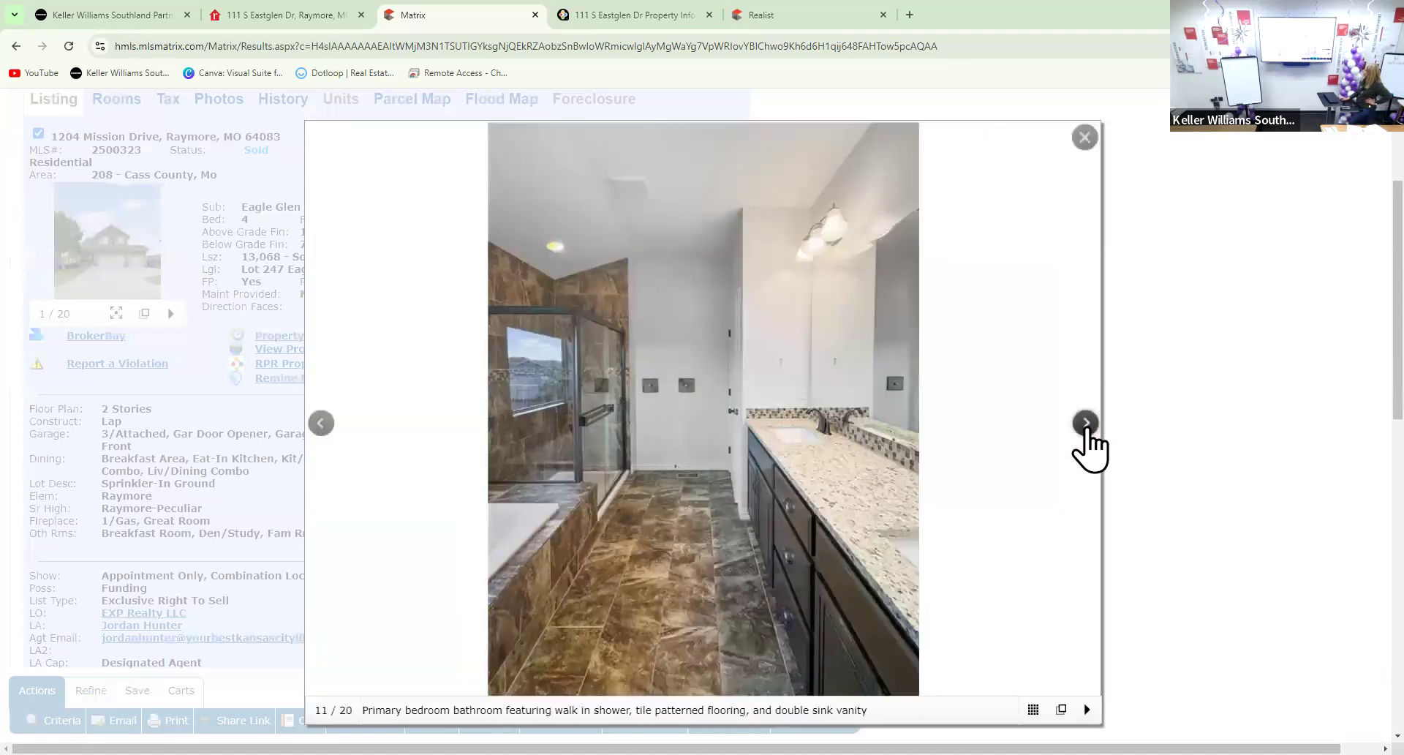
{"action": "left_click", "coordinate": [1086, 423]}
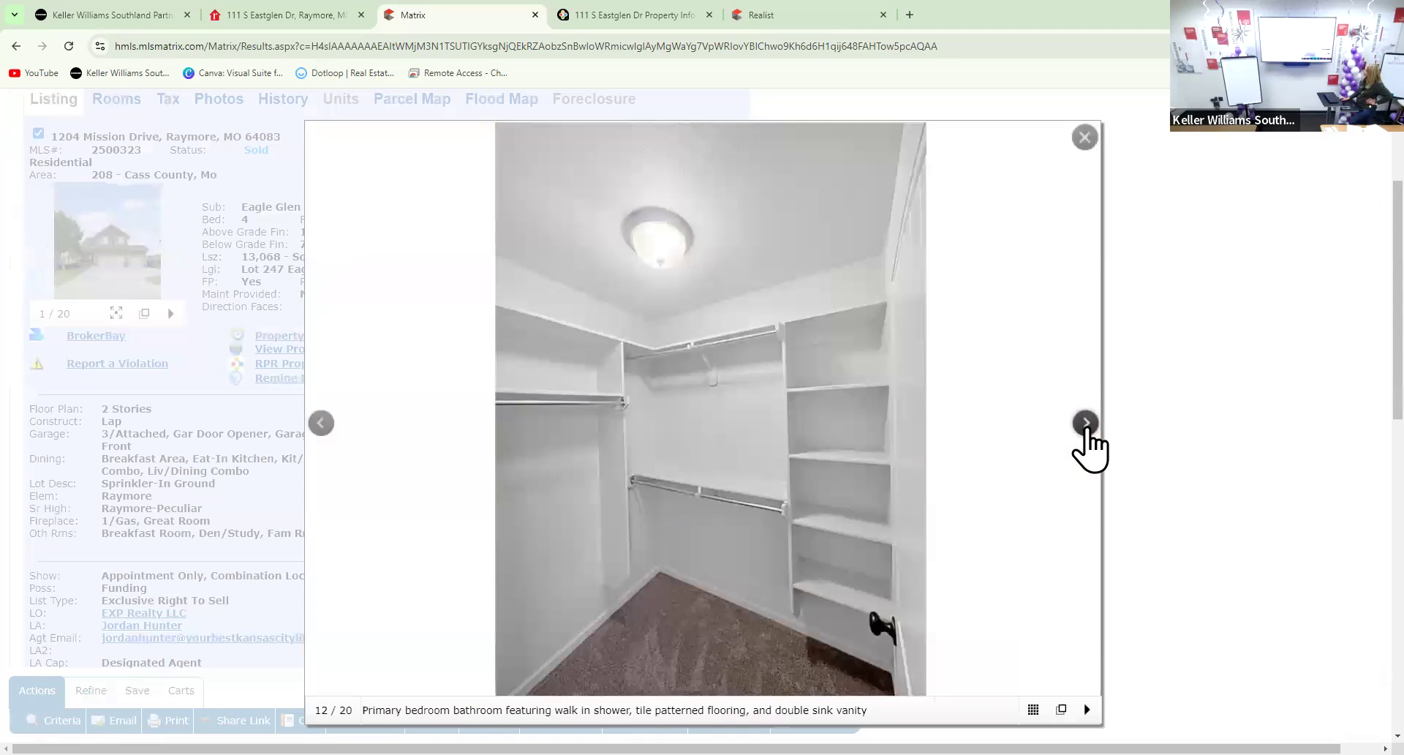
Continue through the bedroom, basement and back-yard photos, then close the photo viewer
{"action": "left_click", "coordinate": [1085, 423]}
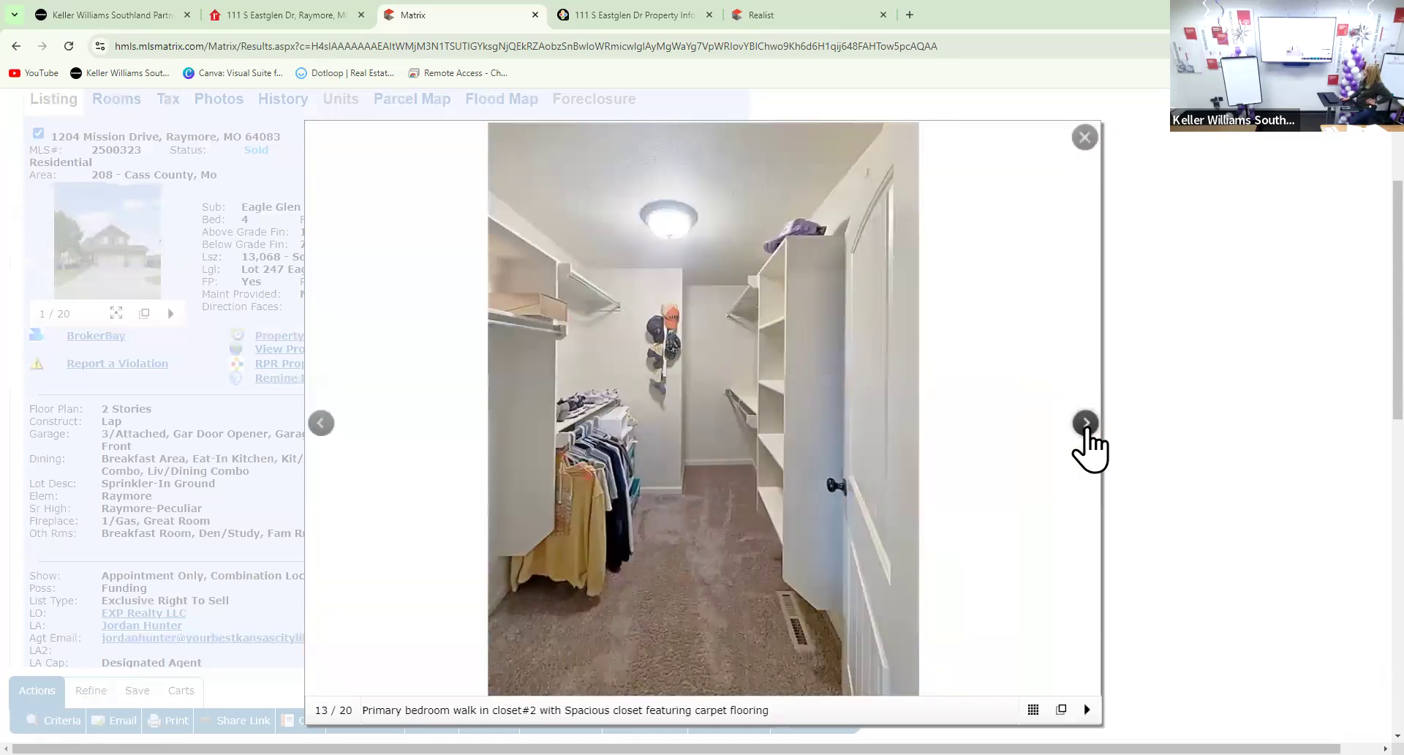
{"action": "left_click", "coordinate": [1086, 423]}
{"action": "left_click", "coordinate": [1085, 424]}
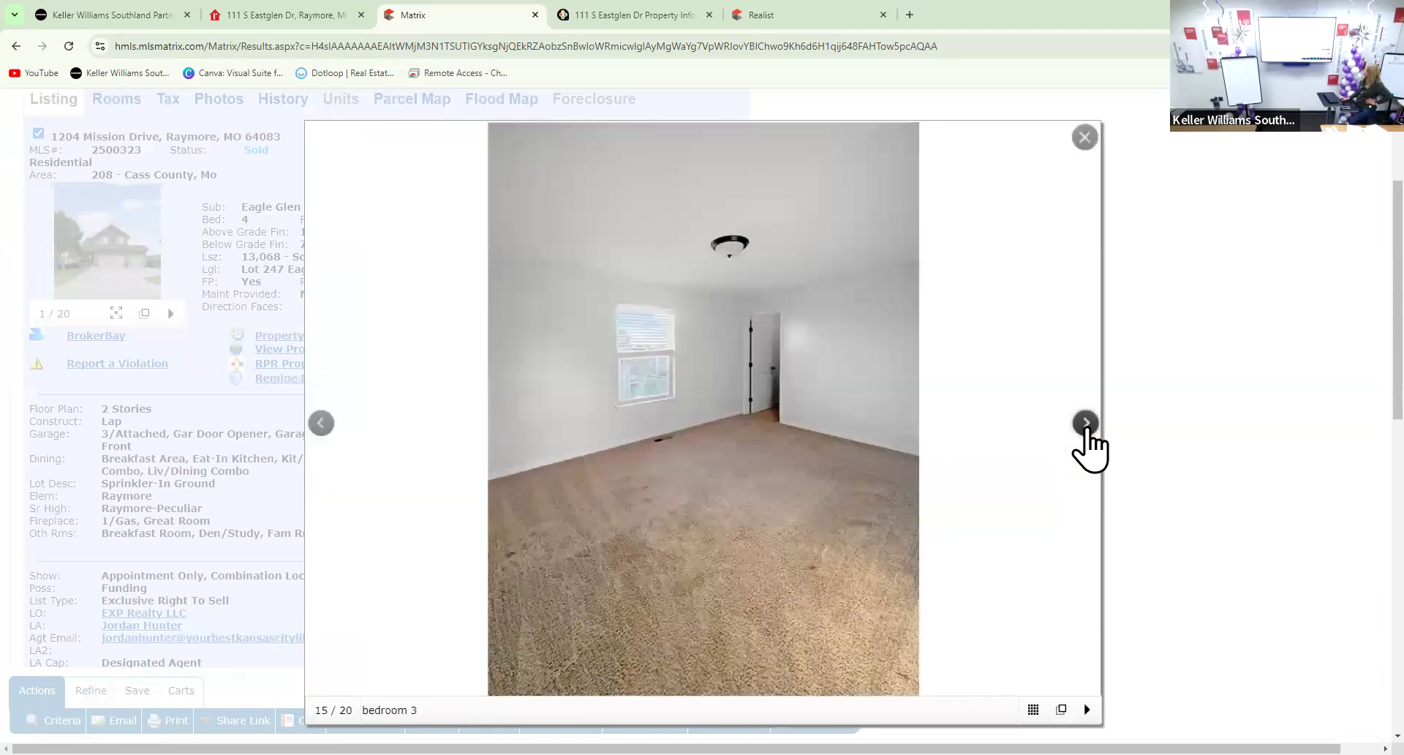
{"action": "left_click", "coordinate": [1085, 423]}
{"action": "left_click", "coordinate": [1086, 423]}
{"action": "left_click", "coordinate": [1085, 423]}
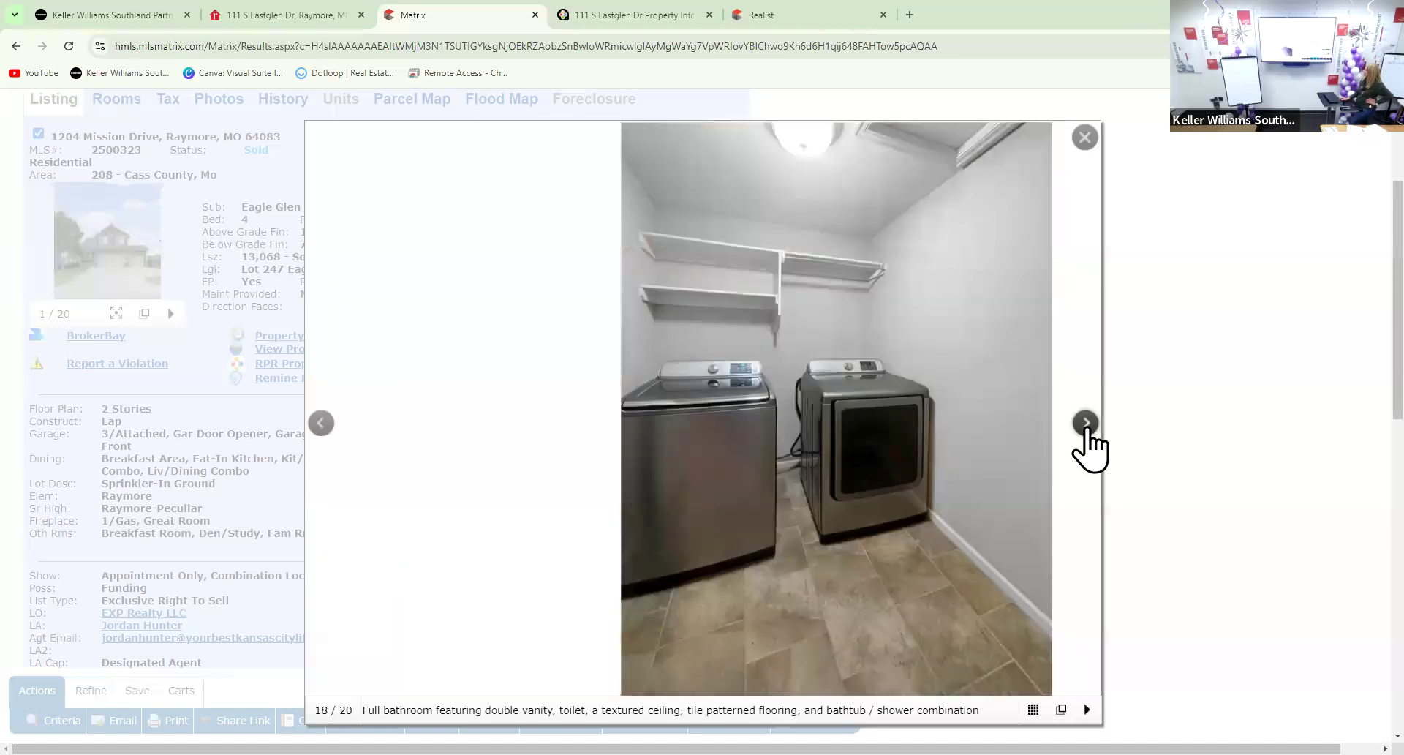
{"action": "left_click", "coordinate": [1086, 423]}
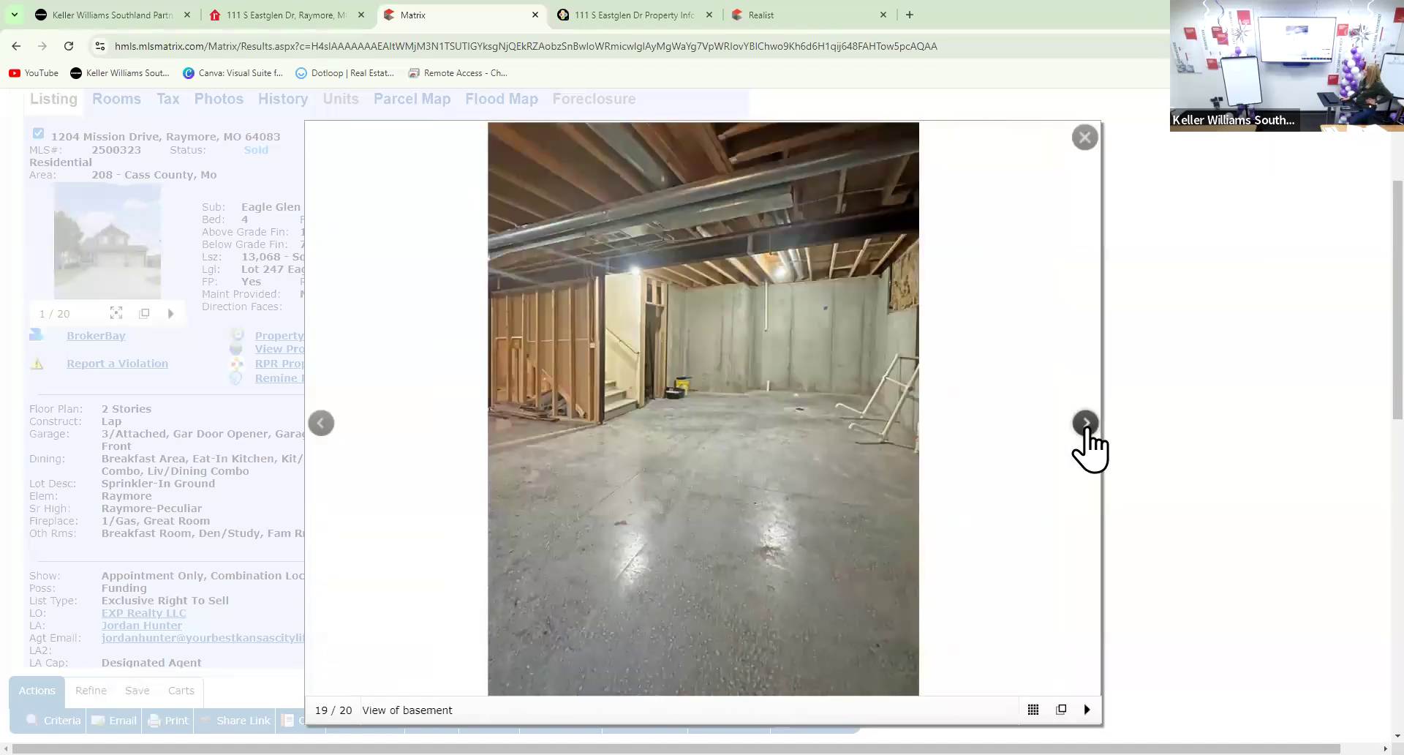
{"action": "left_click", "coordinate": [1085, 429]}
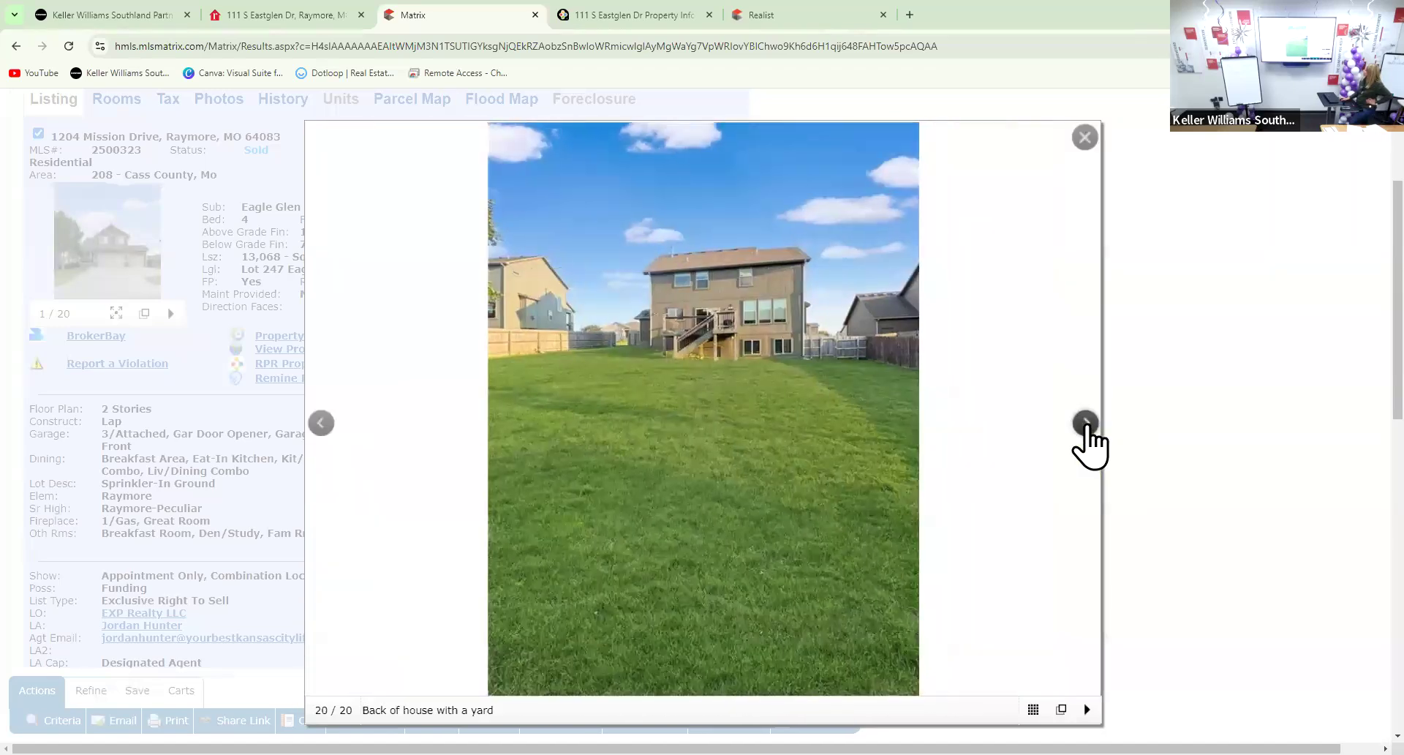
{"action": "left_click", "coordinate": [1085, 428]}
{"action": "left_click", "coordinate": [1086, 426]}
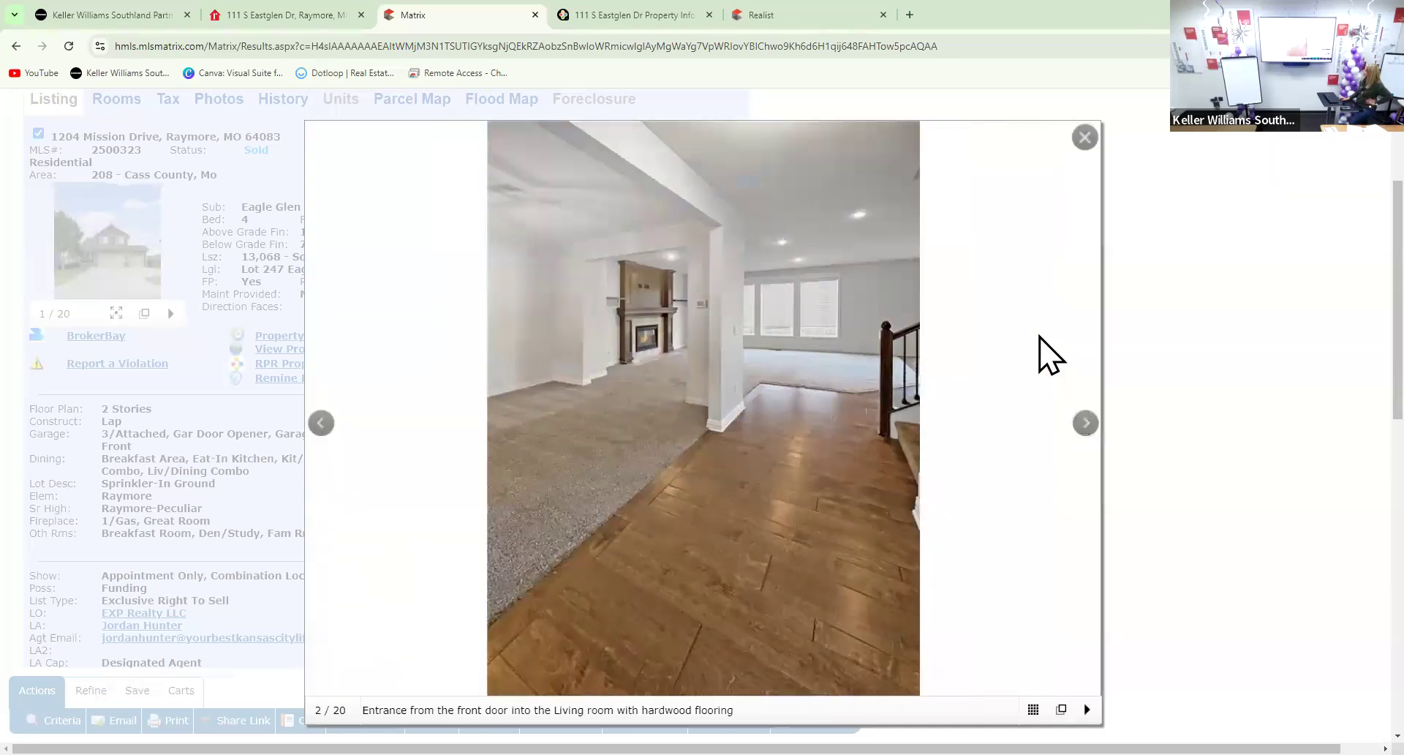
{"action": "left_click", "coordinate": [290, 351]}
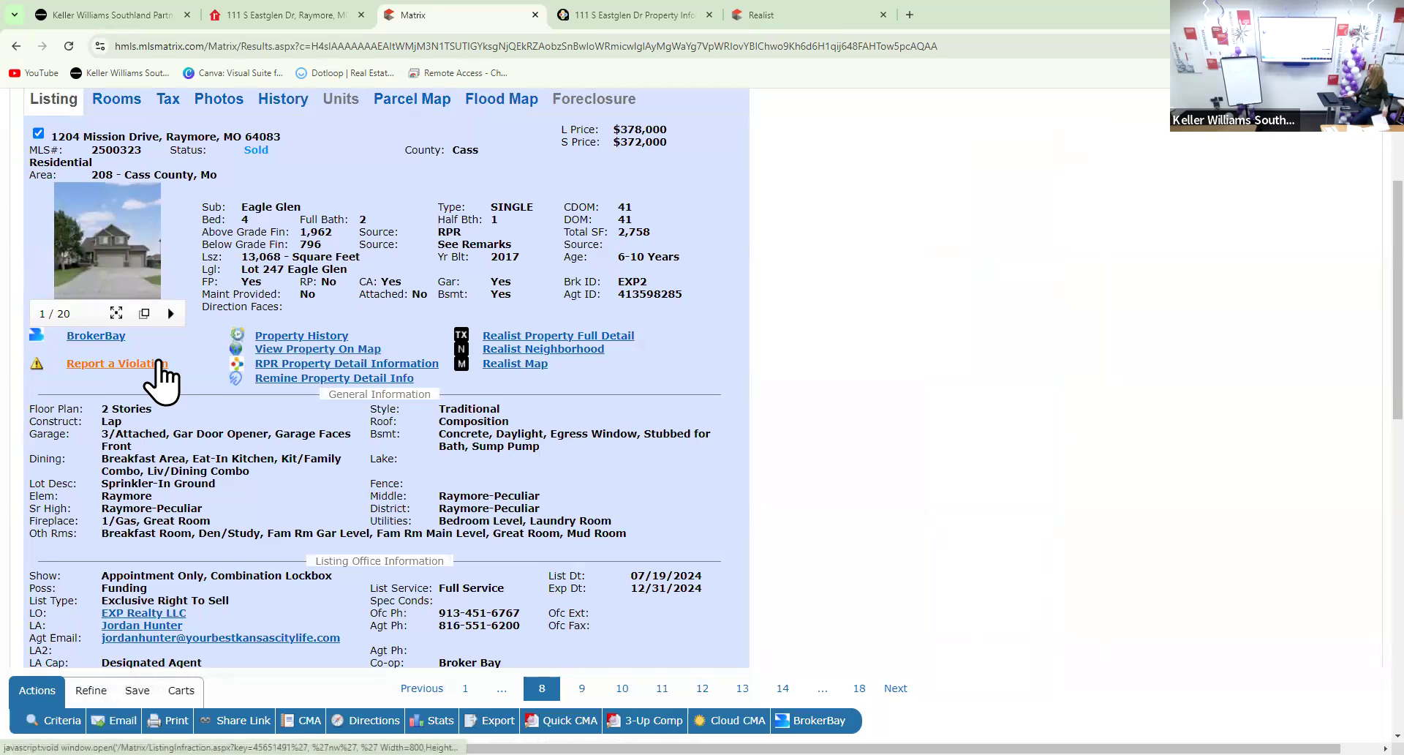
Switch the results display to Agent Single Line, listing all 18 Eagle Glen results
{"action": "scroll", "coordinate": [77, 397], "scroll_direction": "up", "scroll_amount": 3}
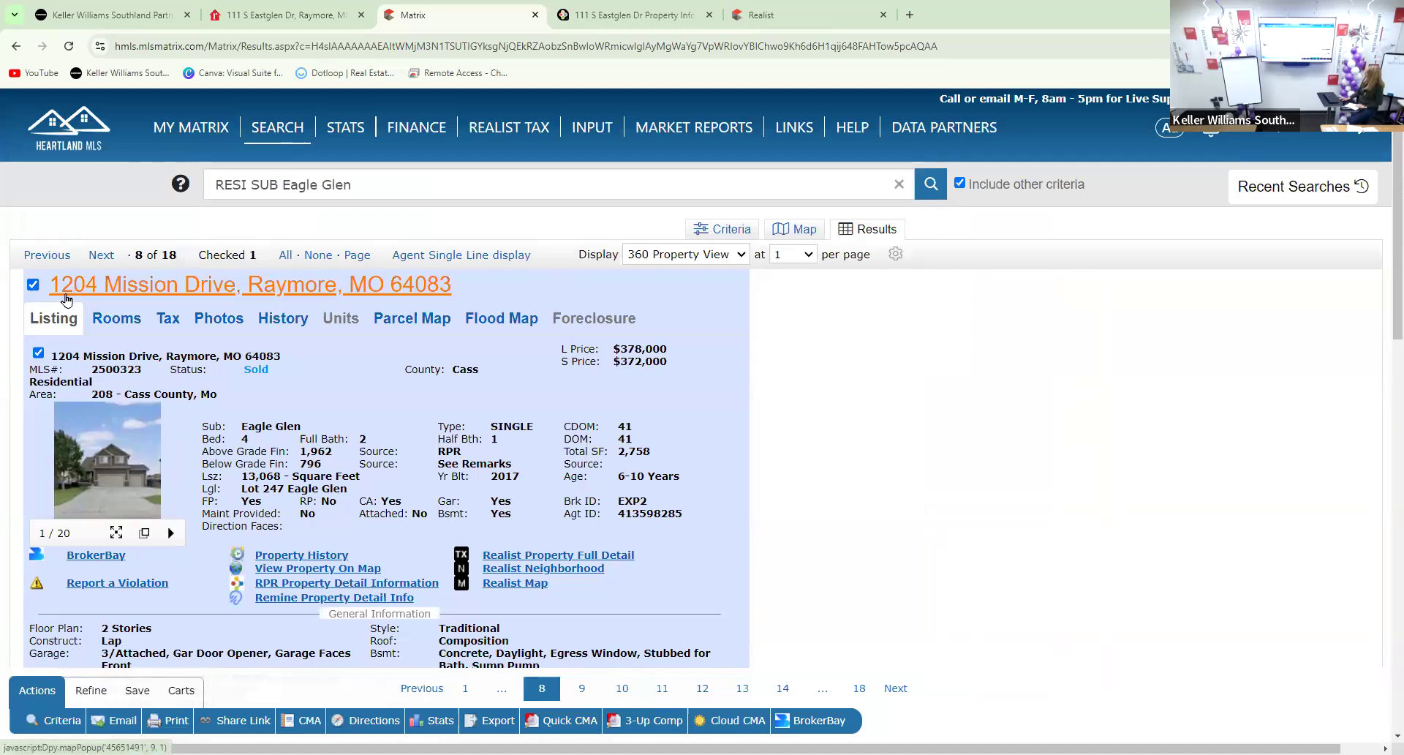
{"action": "left_click", "coordinate": [647, 260]}
{"action": "left_click", "coordinate": [661, 283]}
{"action": "scroll", "coordinate": [131, 428], "scroll_direction": "down", "scroll_amount": 1}
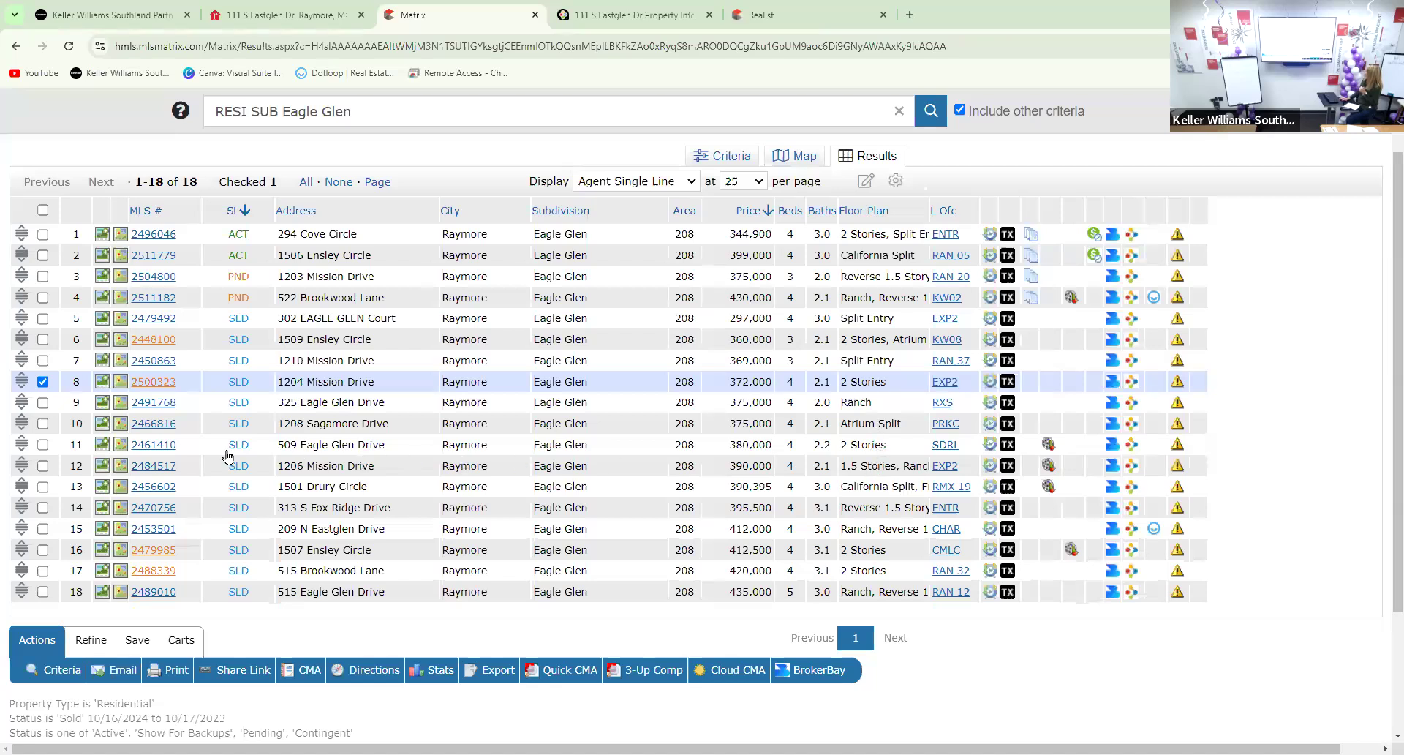
{"action": "left_click", "coordinate": [153, 446]}
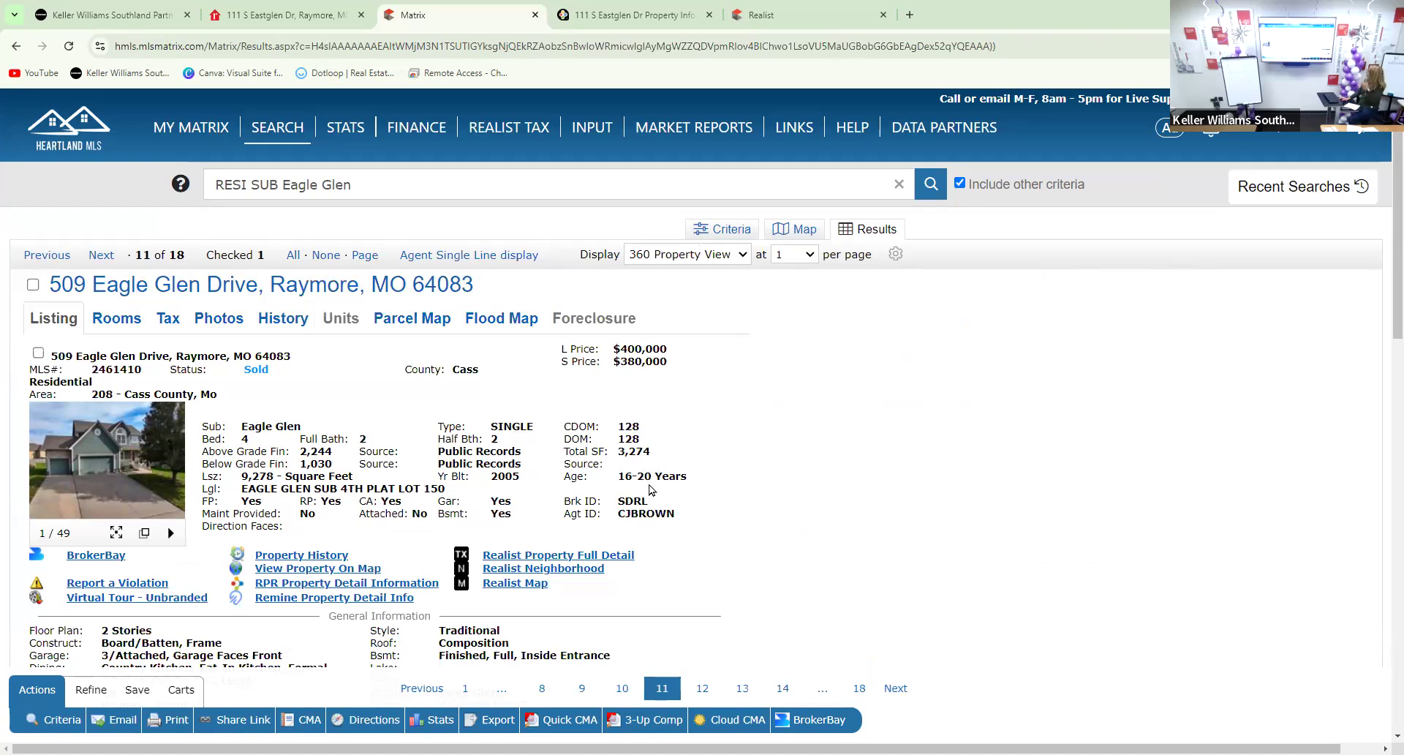
{"action": "scroll", "coordinate": [650, 489], "scroll_direction": "down", "scroll_amount": 1}
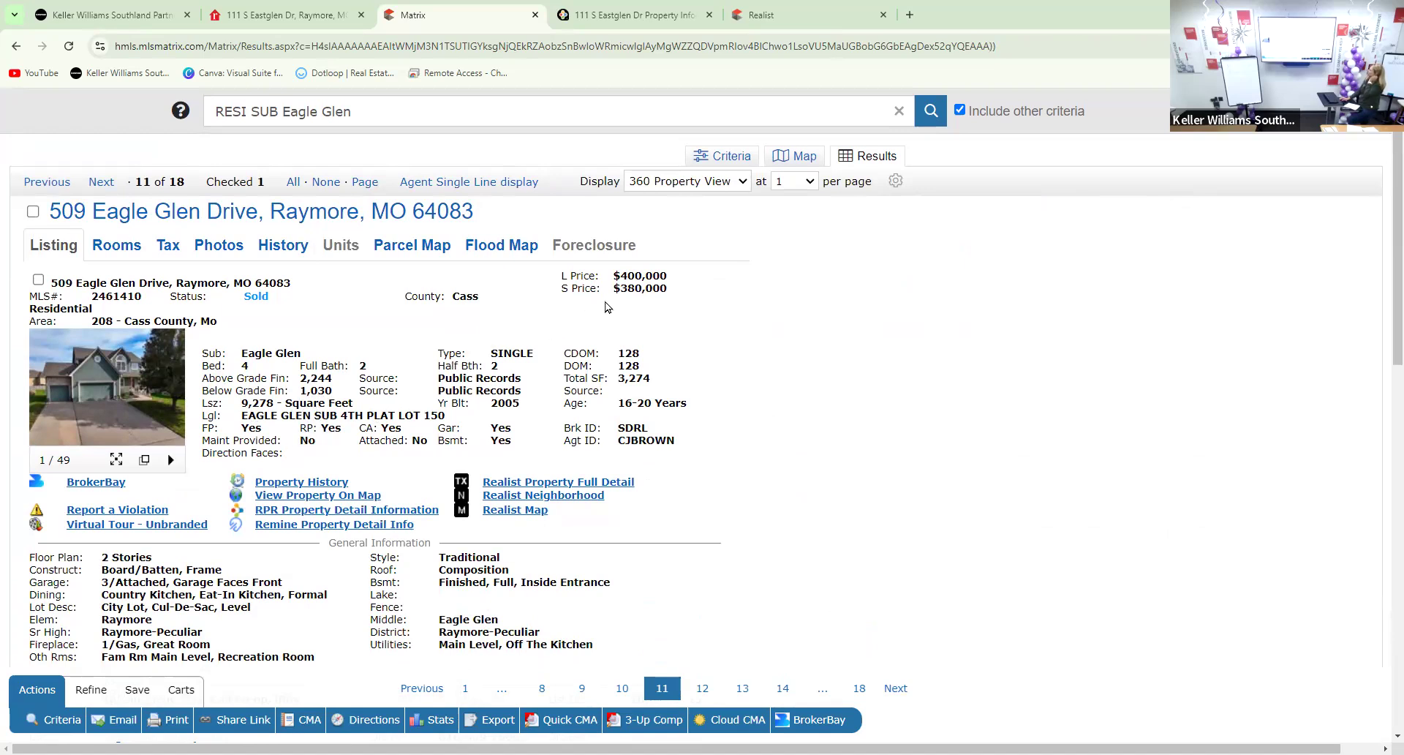
{"action": "right_click", "coordinate": [627, 298]}
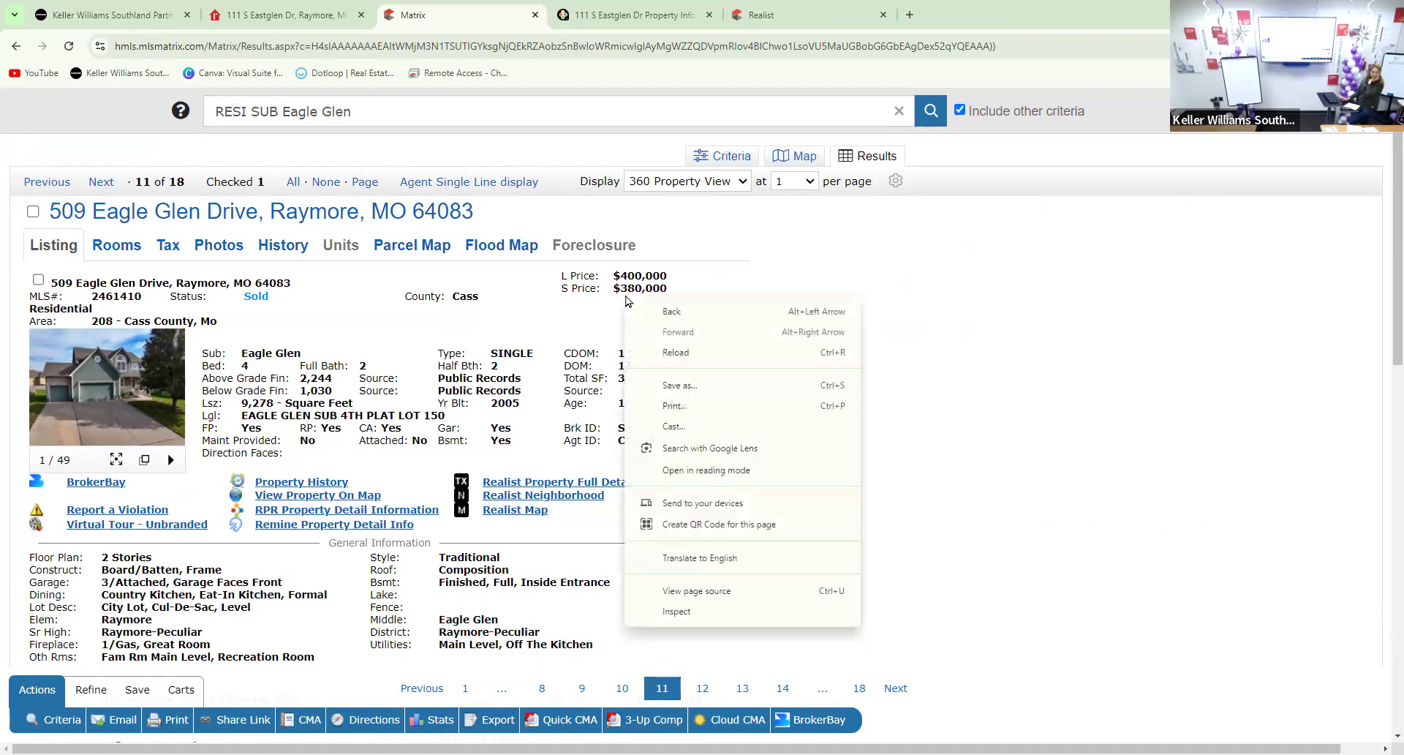
{"action": "left_click", "coordinate": [634, 313]}
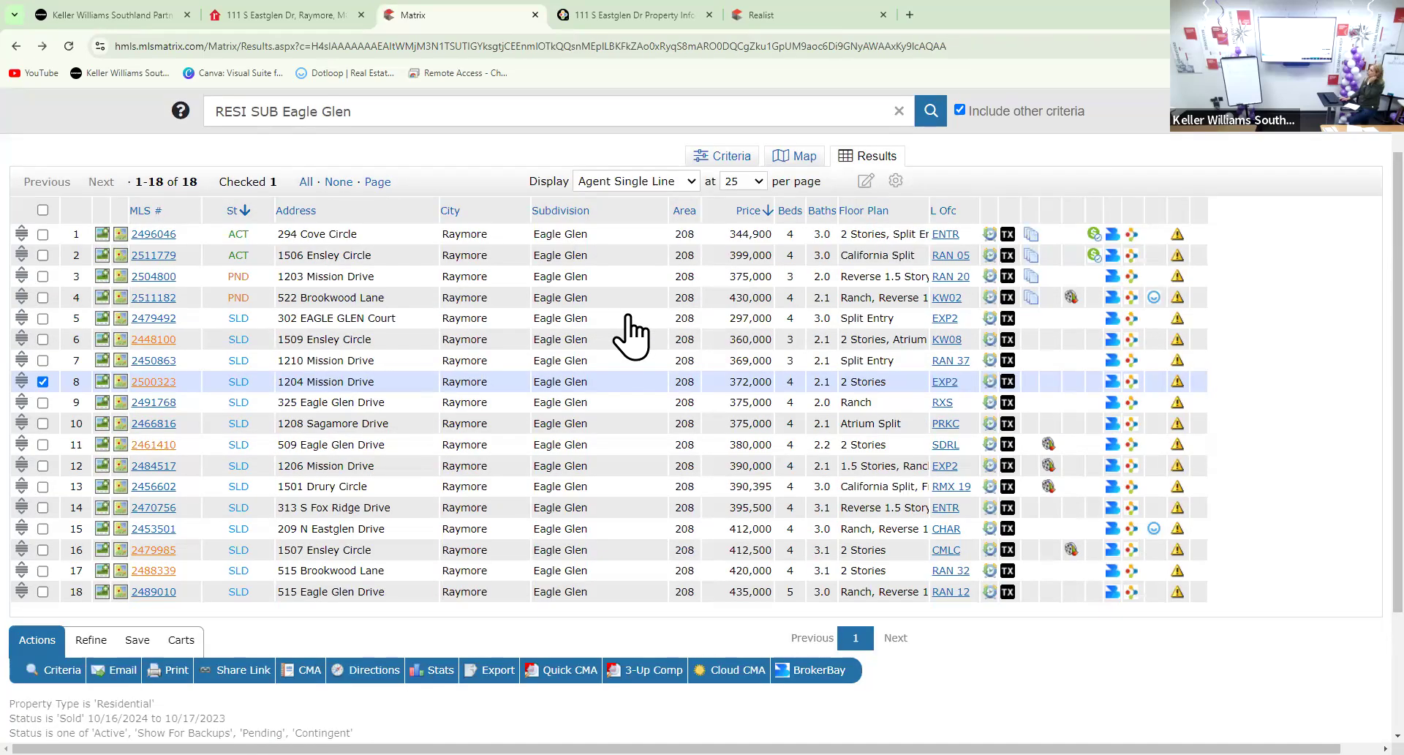
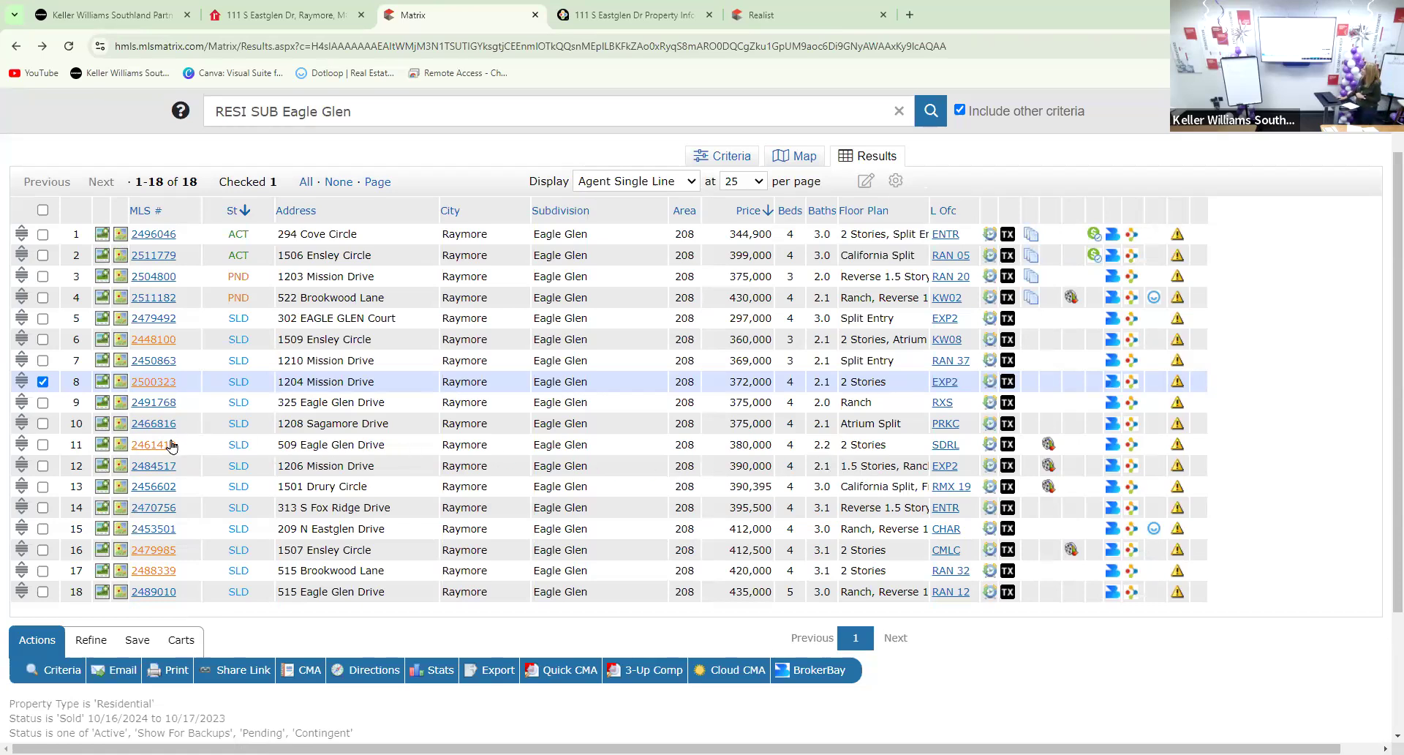
{"action": "left_click", "coordinate": [43, 445]}
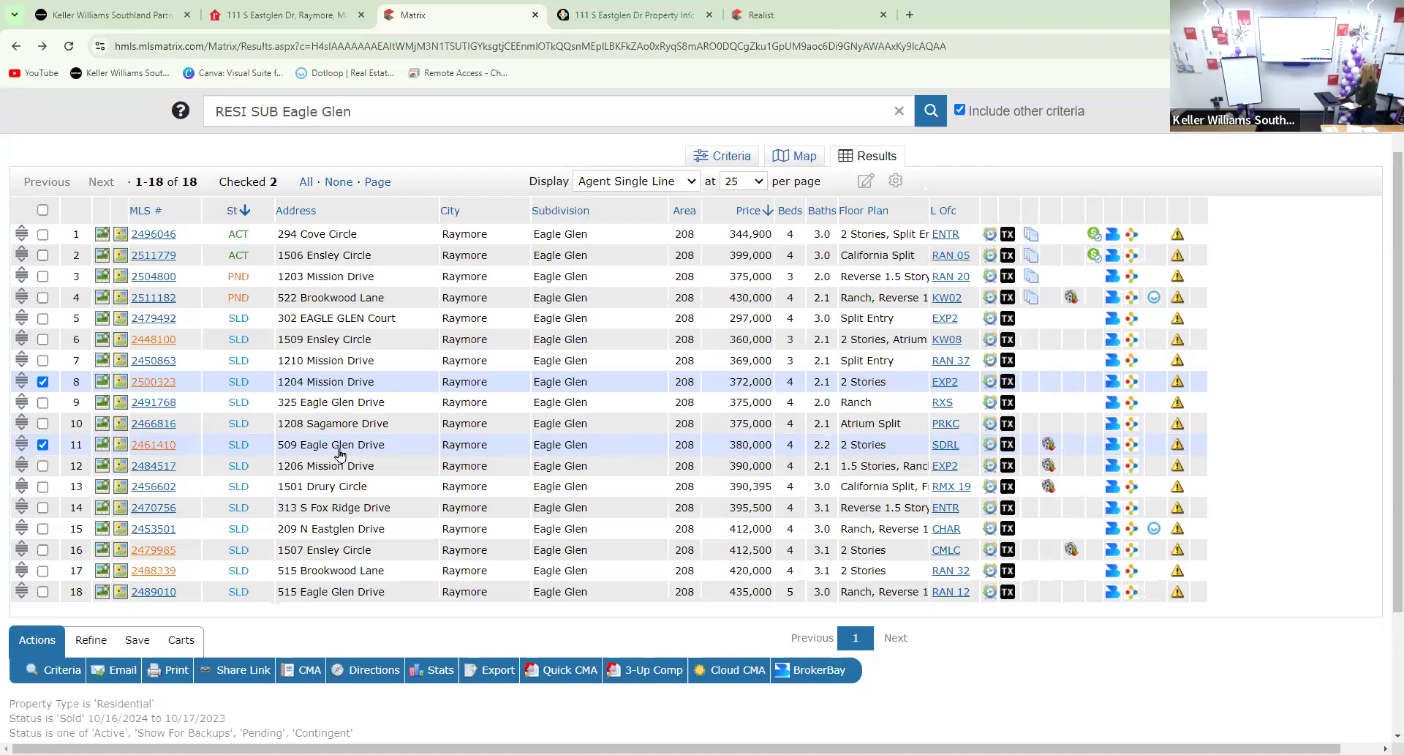
{"action": "left_click", "coordinate": [157, 424]}
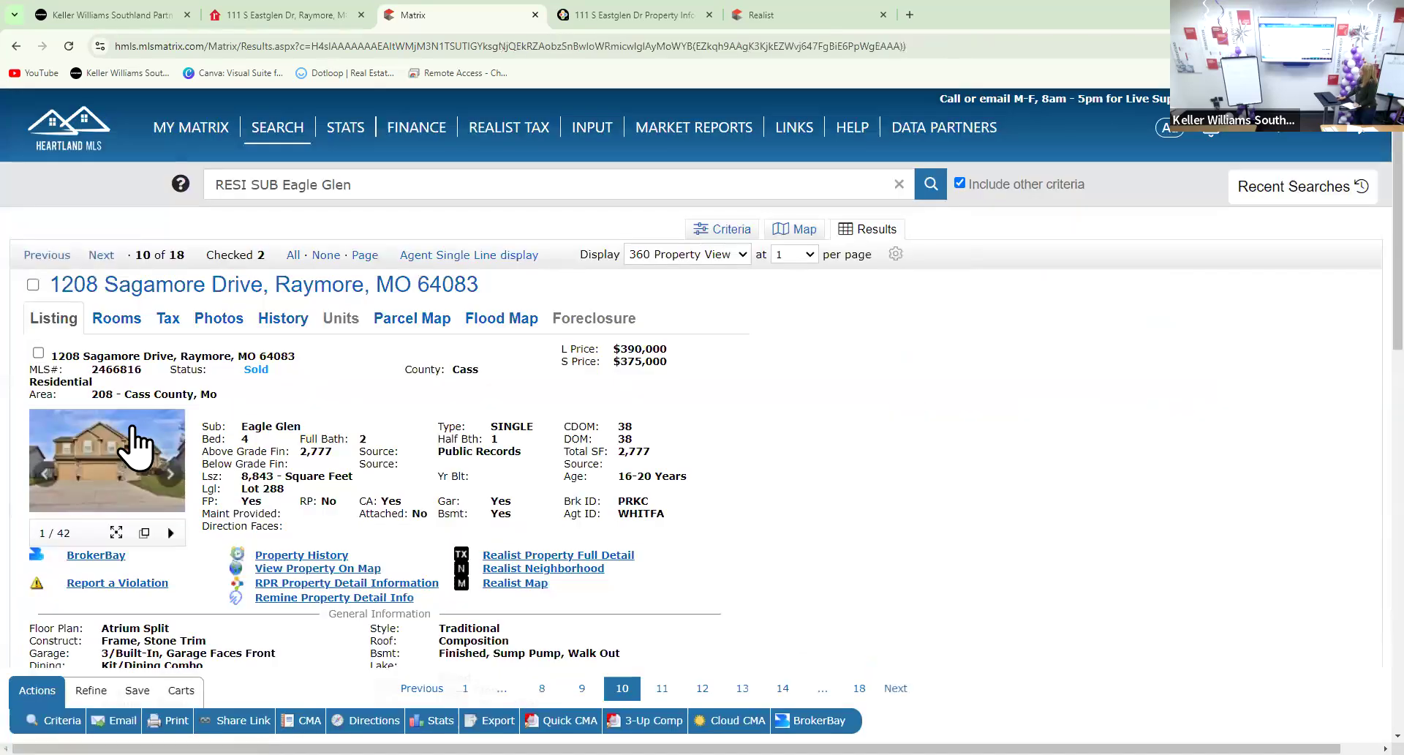
{"action": "left_click", "coordinate": [111, 485]}
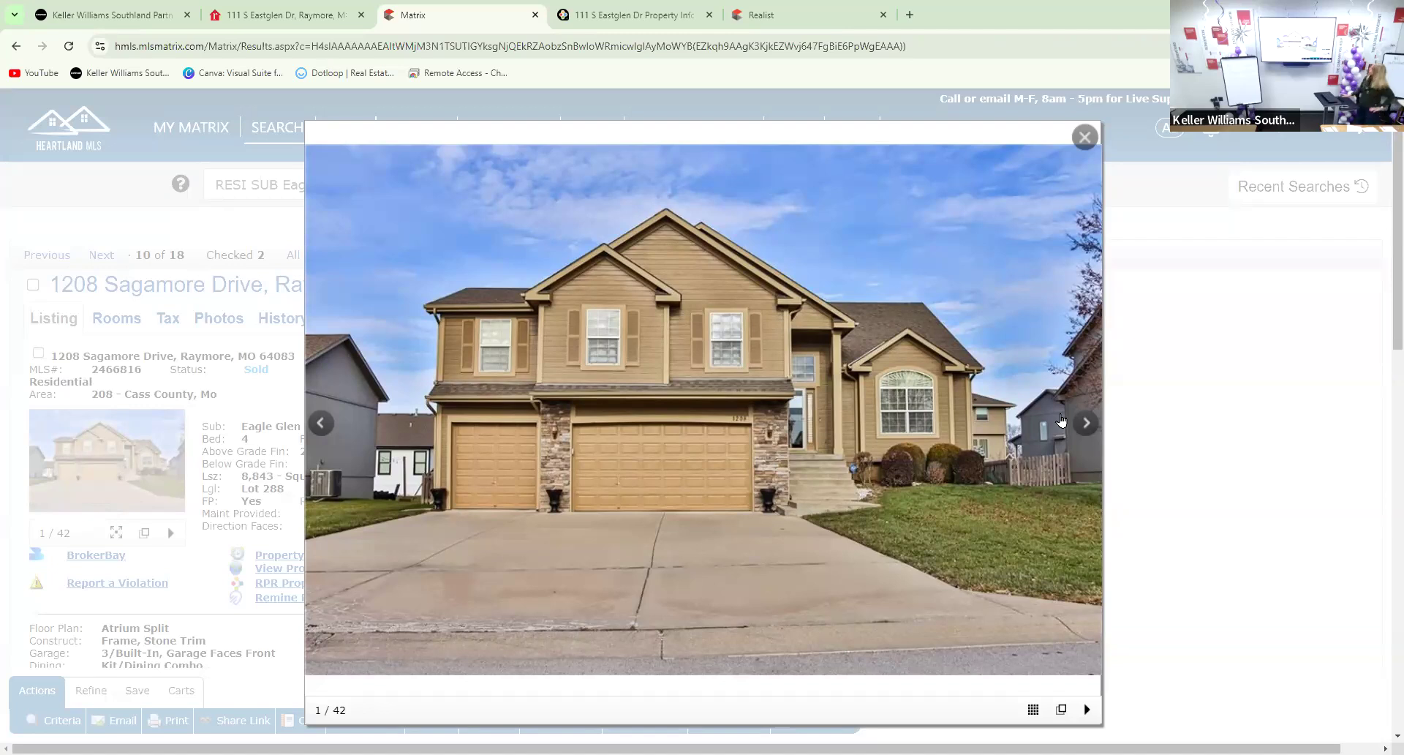
{"action": "left_click", "coordinate": [1084, 428]}
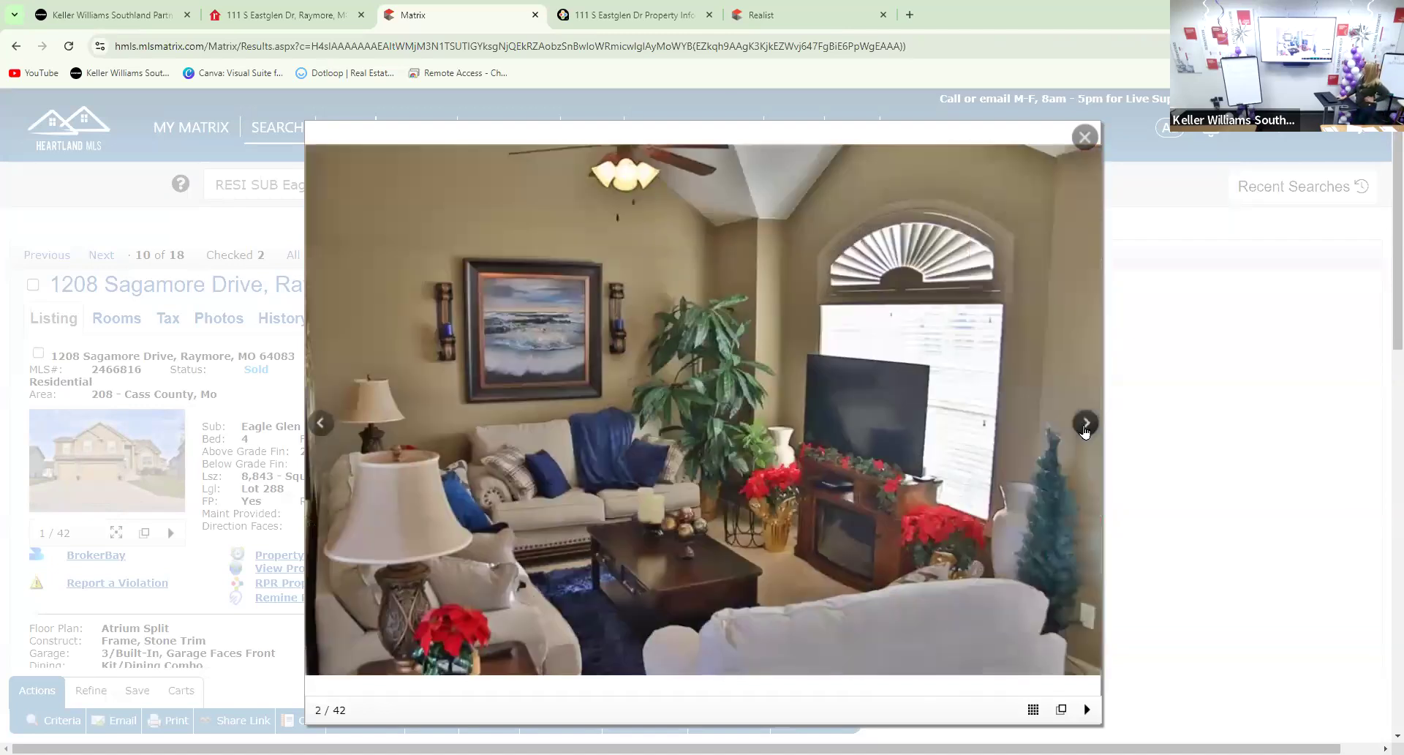
{"action": "left_click", "coordinate": [1085, 430]}
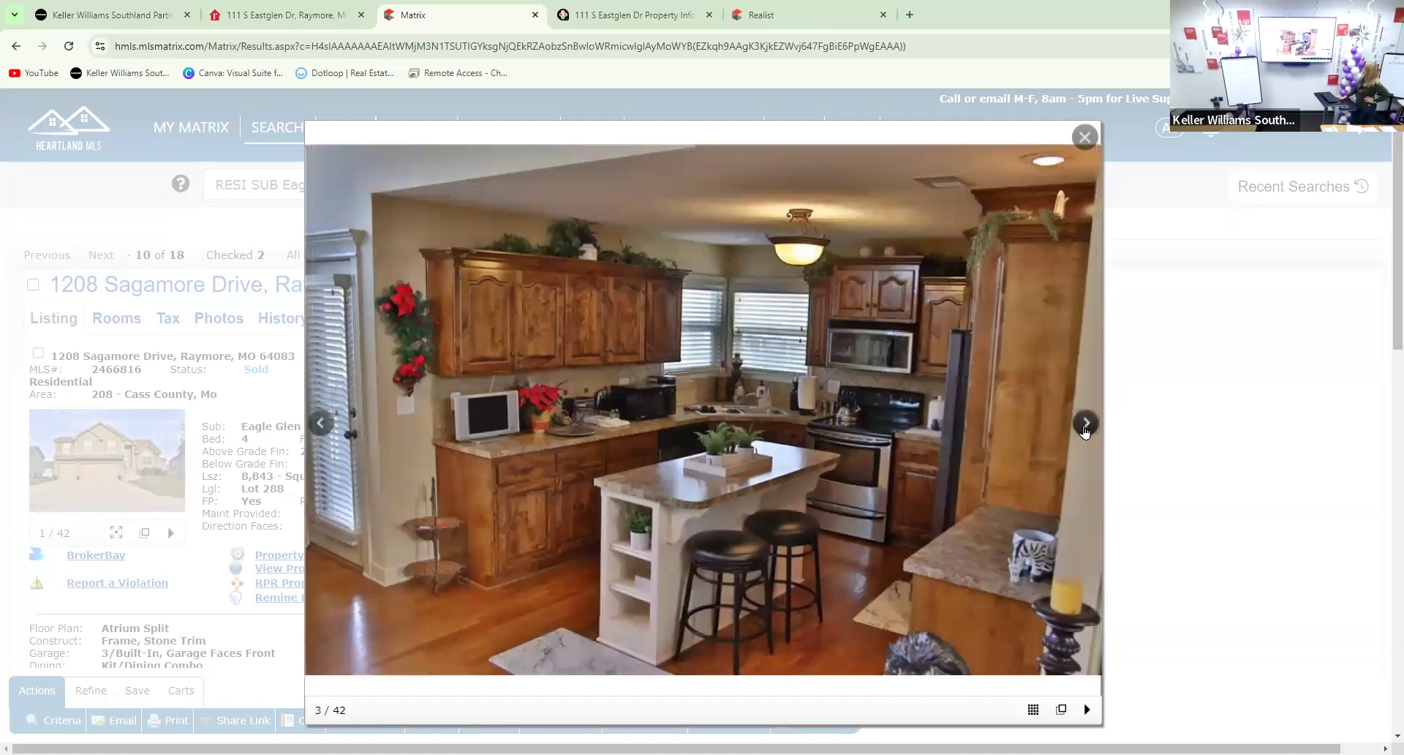
{"action": "left_click", "coordinate": [1085, 430]}
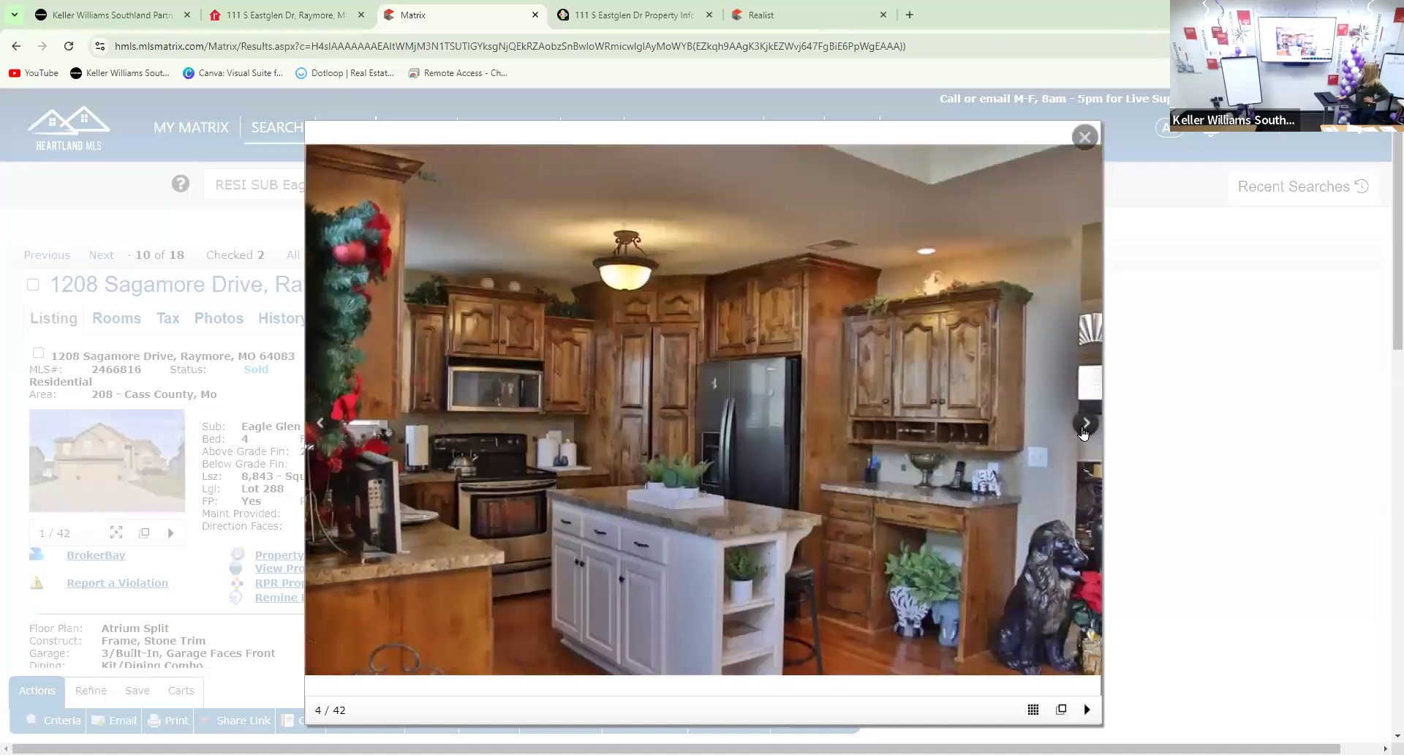
{"action": "left_click", "coordinate": [1084, 431]}
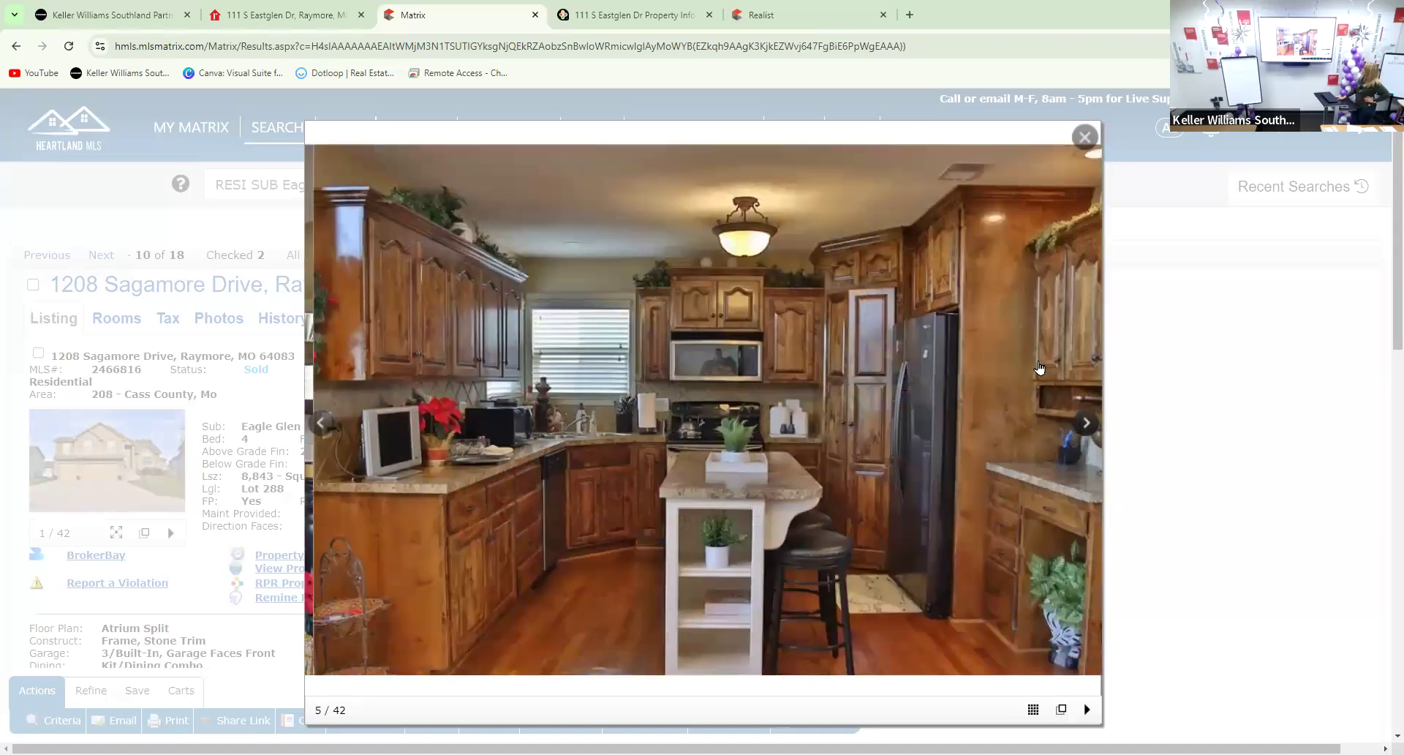
{"action": "left_click", "coordinate": [1076, 139]}
Skim the listing details, then reopen the gallery at the front exterior photo
{"action": "scroll", "coordinate": [1002, 424], "scroll_direction": "down", "scroll_amount": 4}
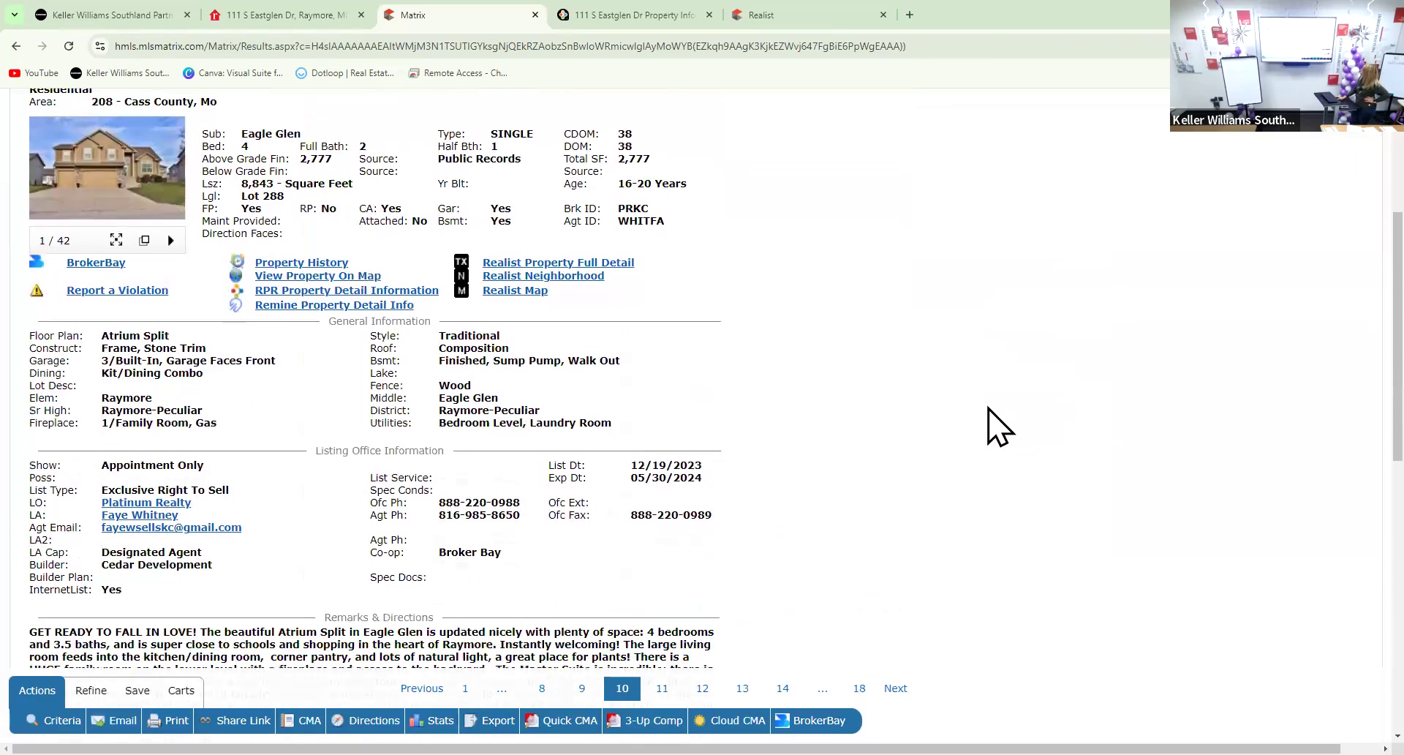
{"action": "scroll", "coordinate": [997, 421], "scroll_direction": "down", "scroll_amount": 5}
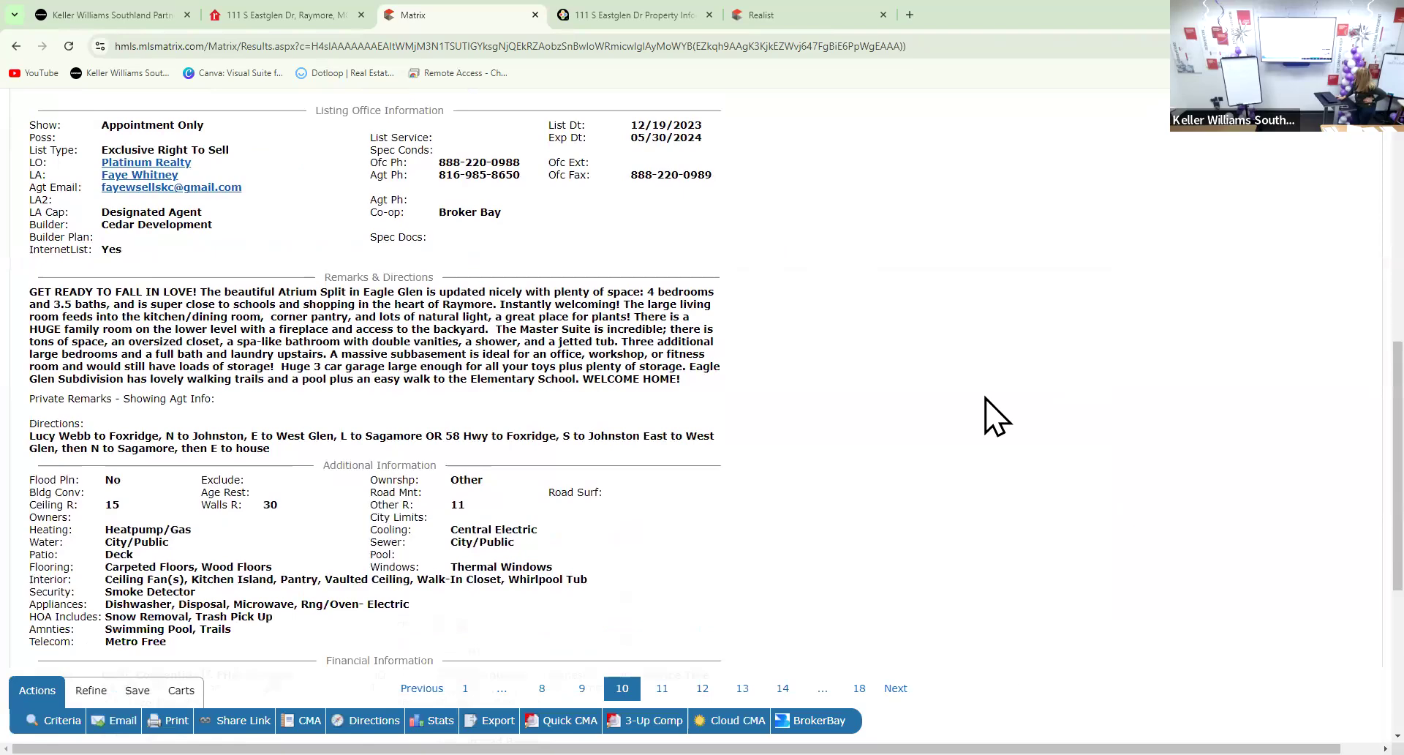
{"action": "scroll", "coordinate": [985, 402], "scroll_direction": "down", "scroll_amount": 3}
{"action": "scroll", "coordinate": [984, 407], "scroll_direction": "up", "scroll_amount": 10}
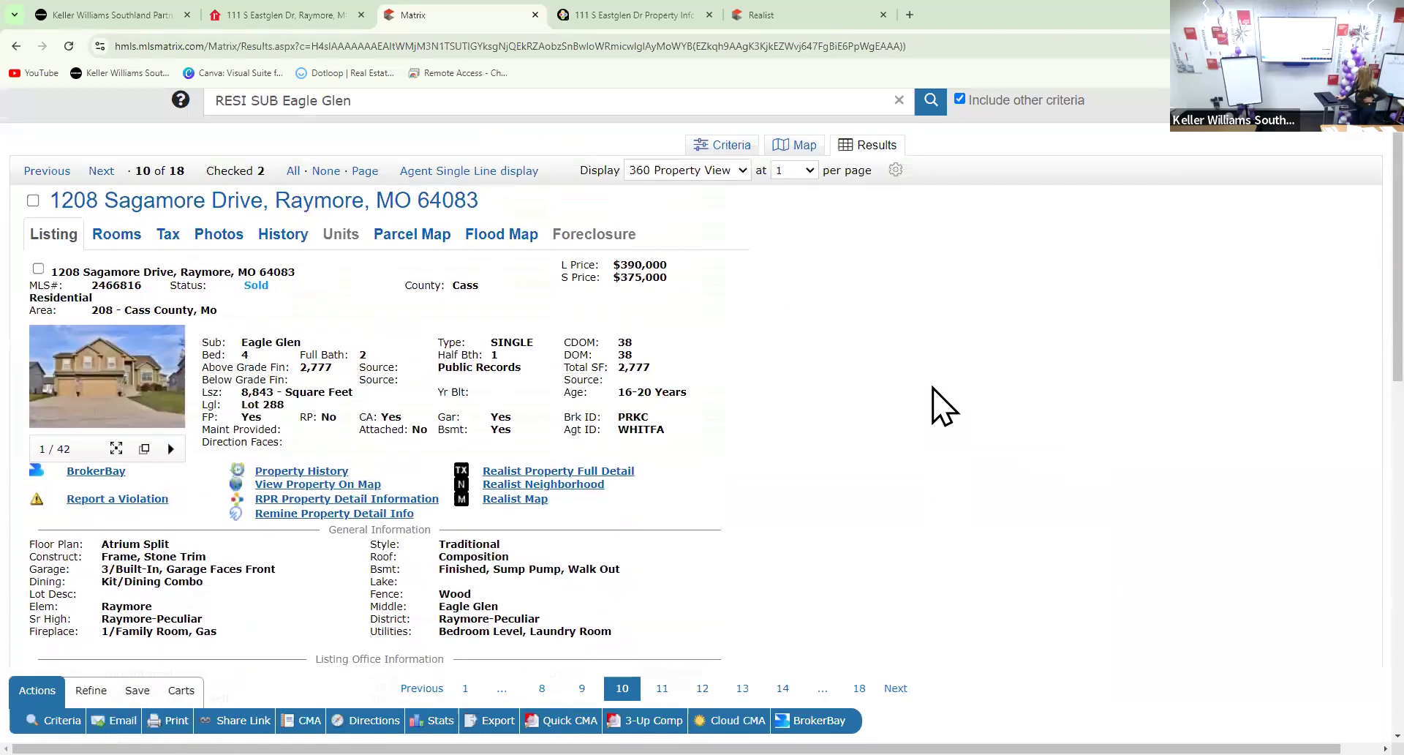
{"action": "scroll", "coordinate": [939, 406], "scroll_direction": "up", "scroll_amount": 1}
{"action": "left_click", "coordinate": [107, 460]}
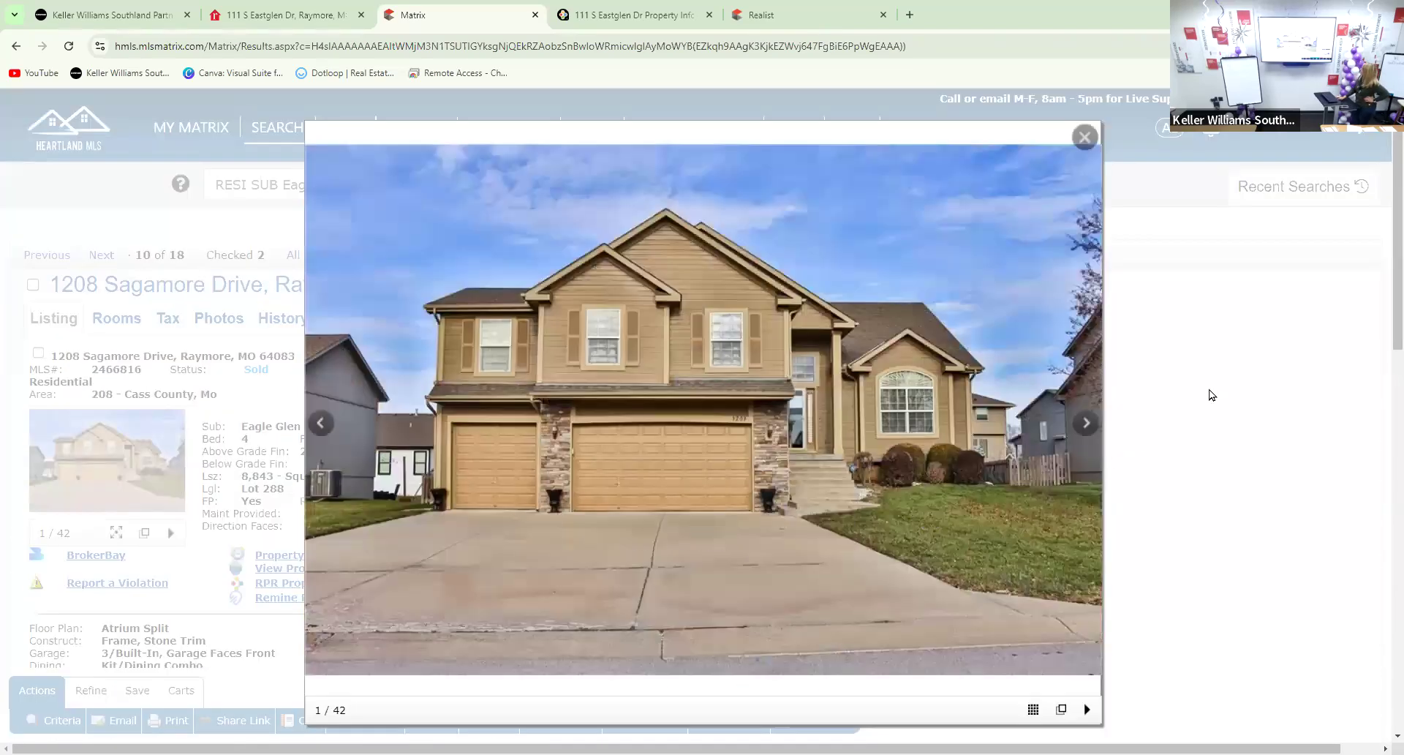
Page forward from the front exterior to the vaulted-ceiling living room photo
{"action": "left_click", "coordinate": [1086, 424]}
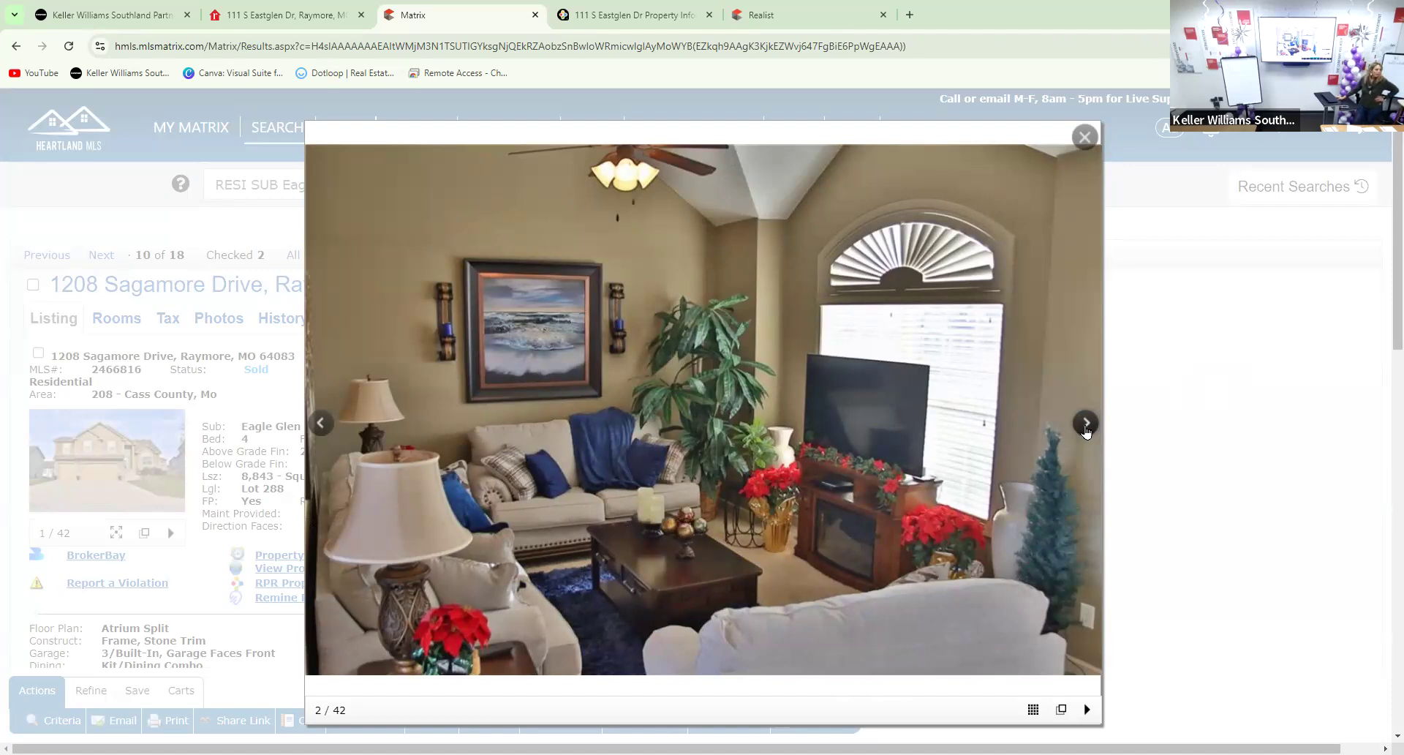
{"action": "left_click", "coordinate": [1087, 424]}
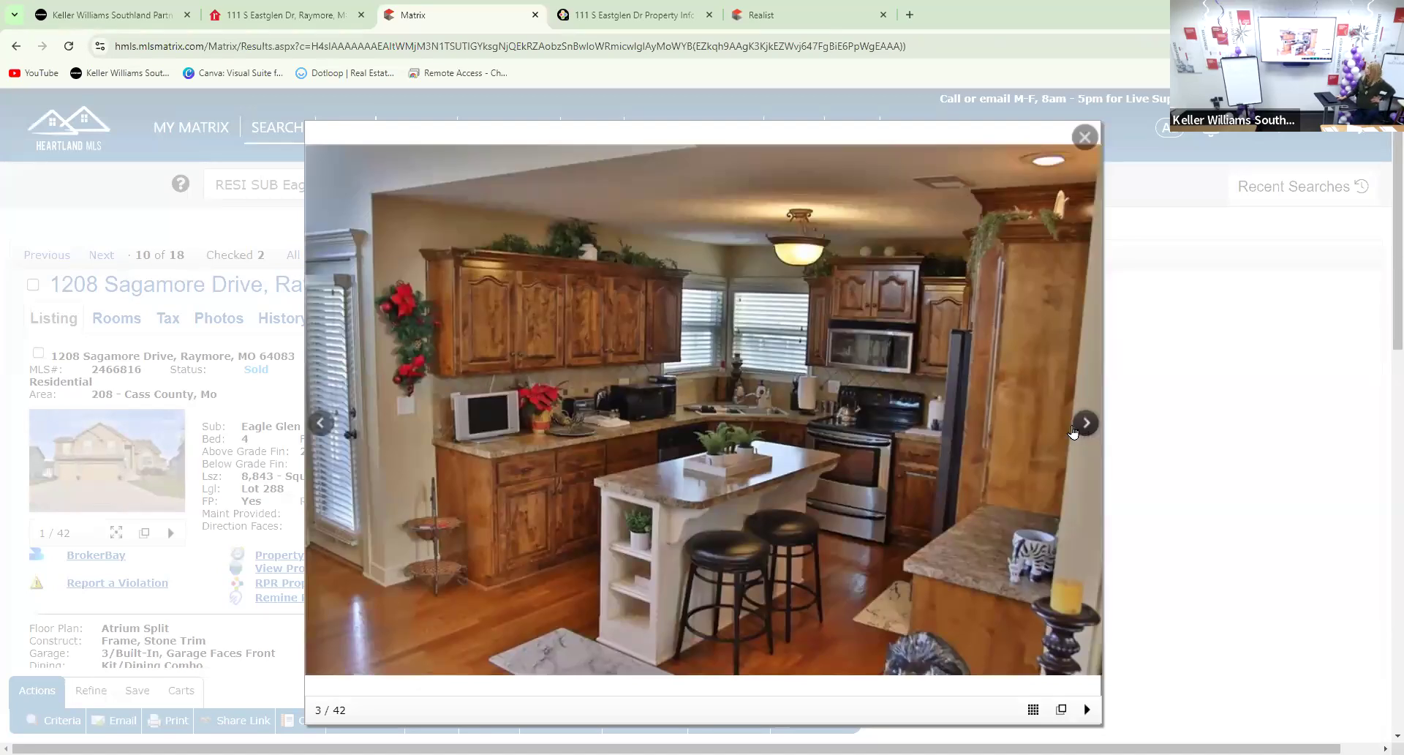
{"action": "left_click", "coordinate": [1087, 426]}
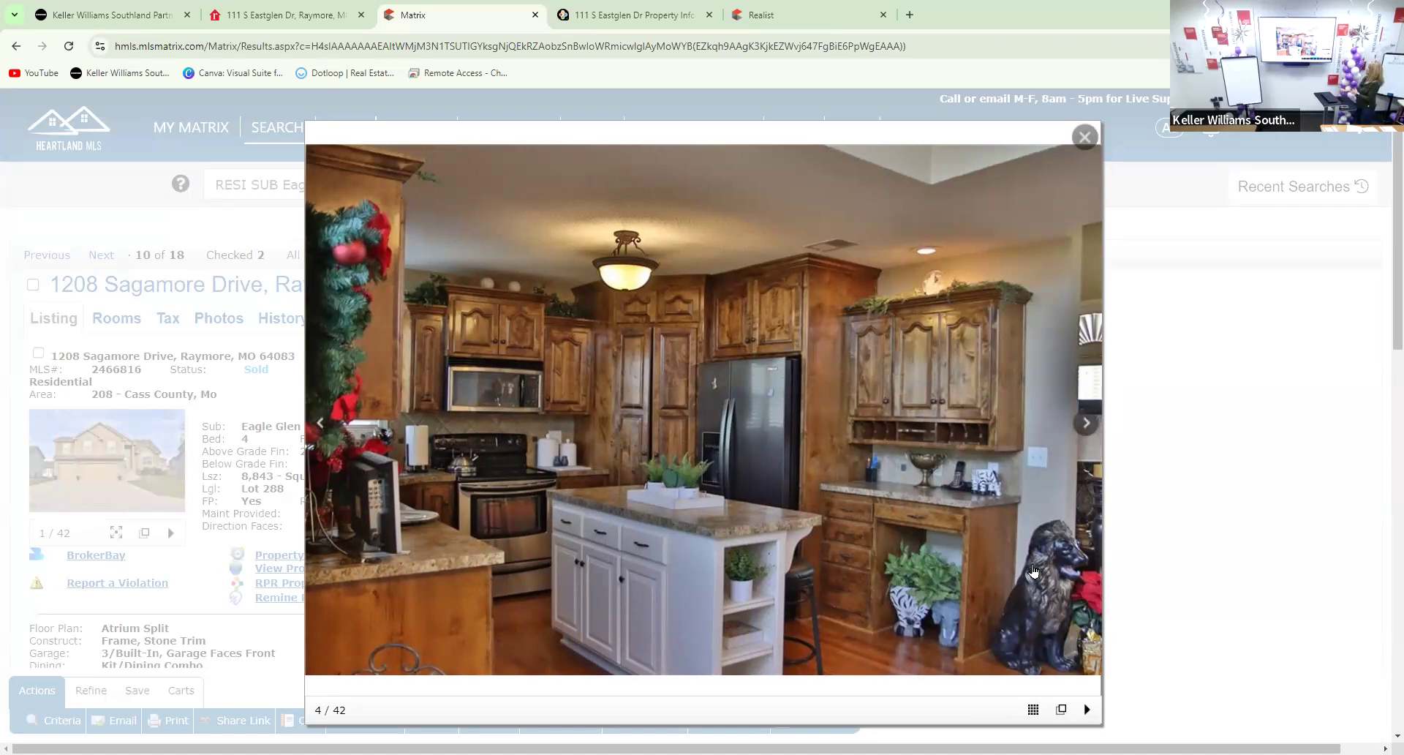
{"action": "left_click", "coordinate": [1087, 426]}
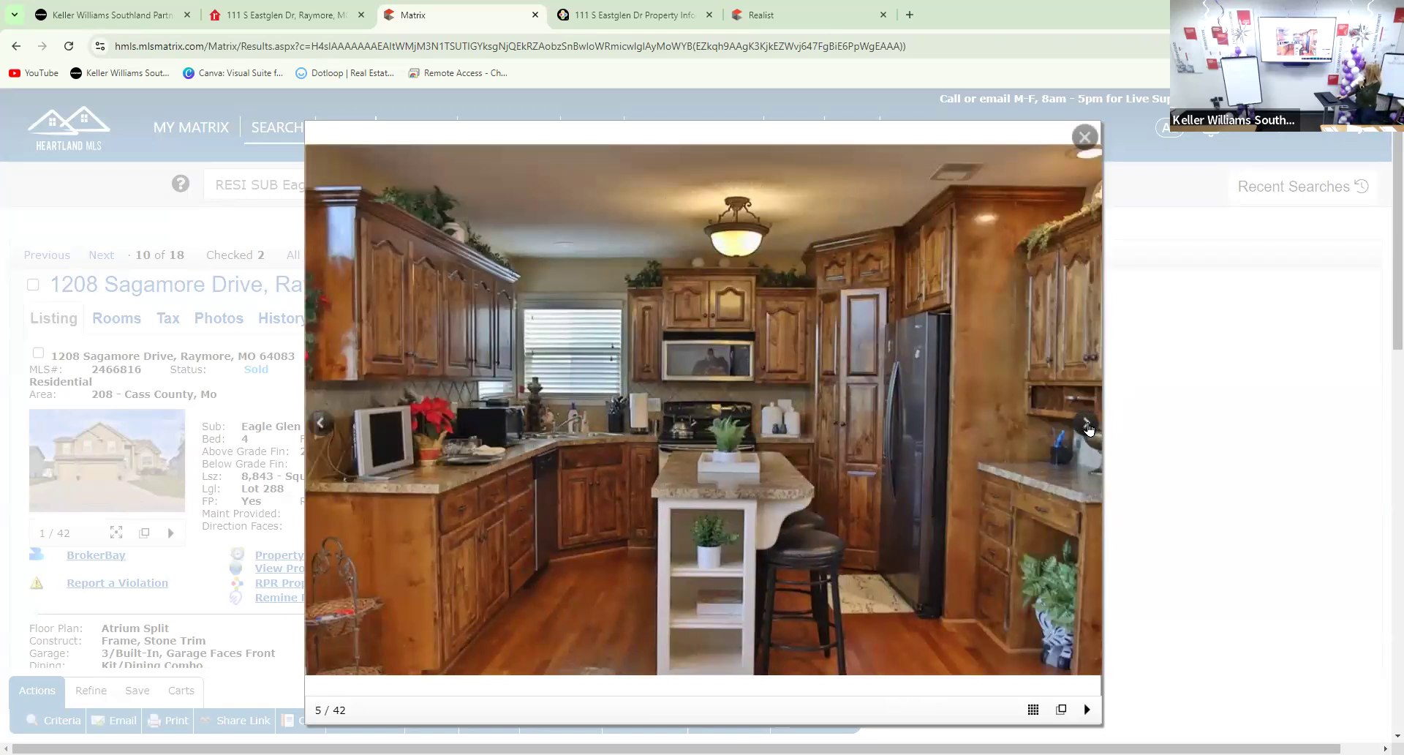
{"action": "left_click", "coordinate": [1080, 427]}
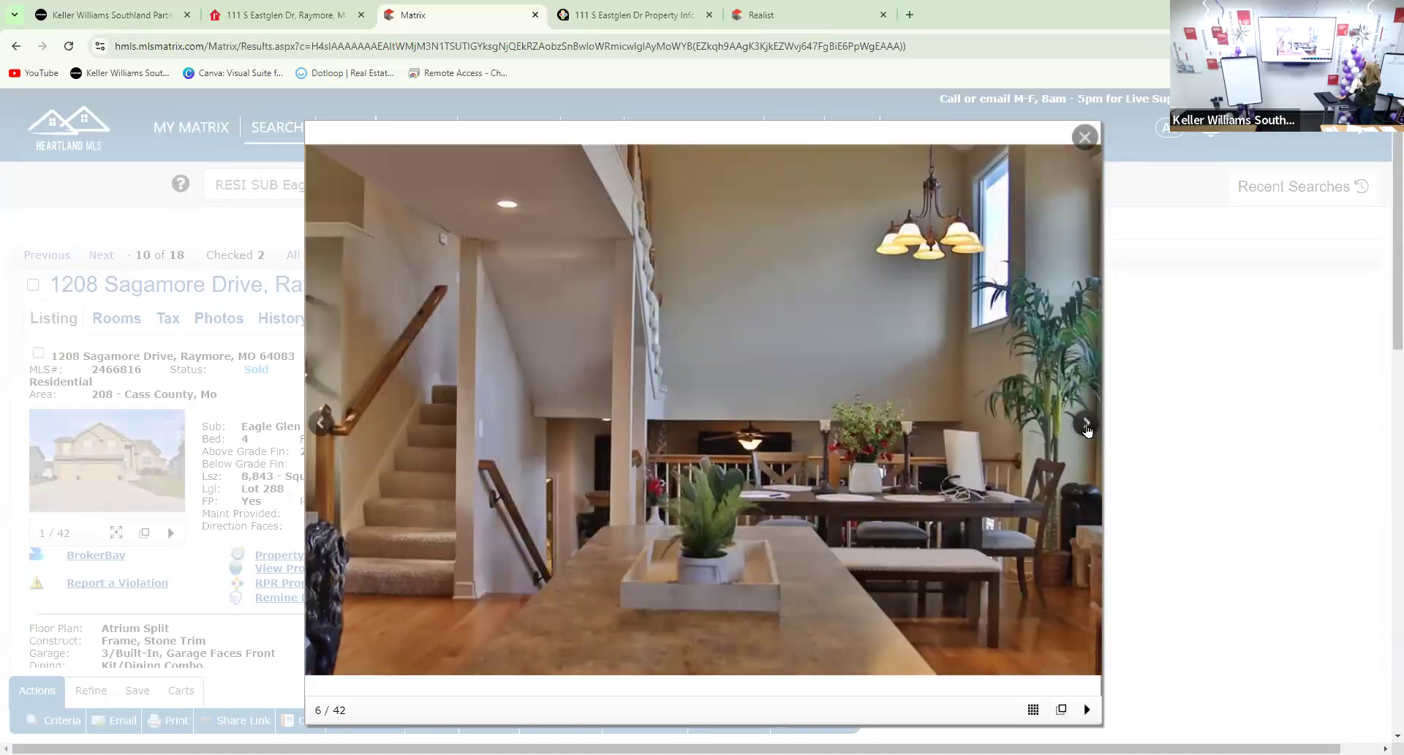
{"action": "left_click", "coordinate": [1088, 427]}
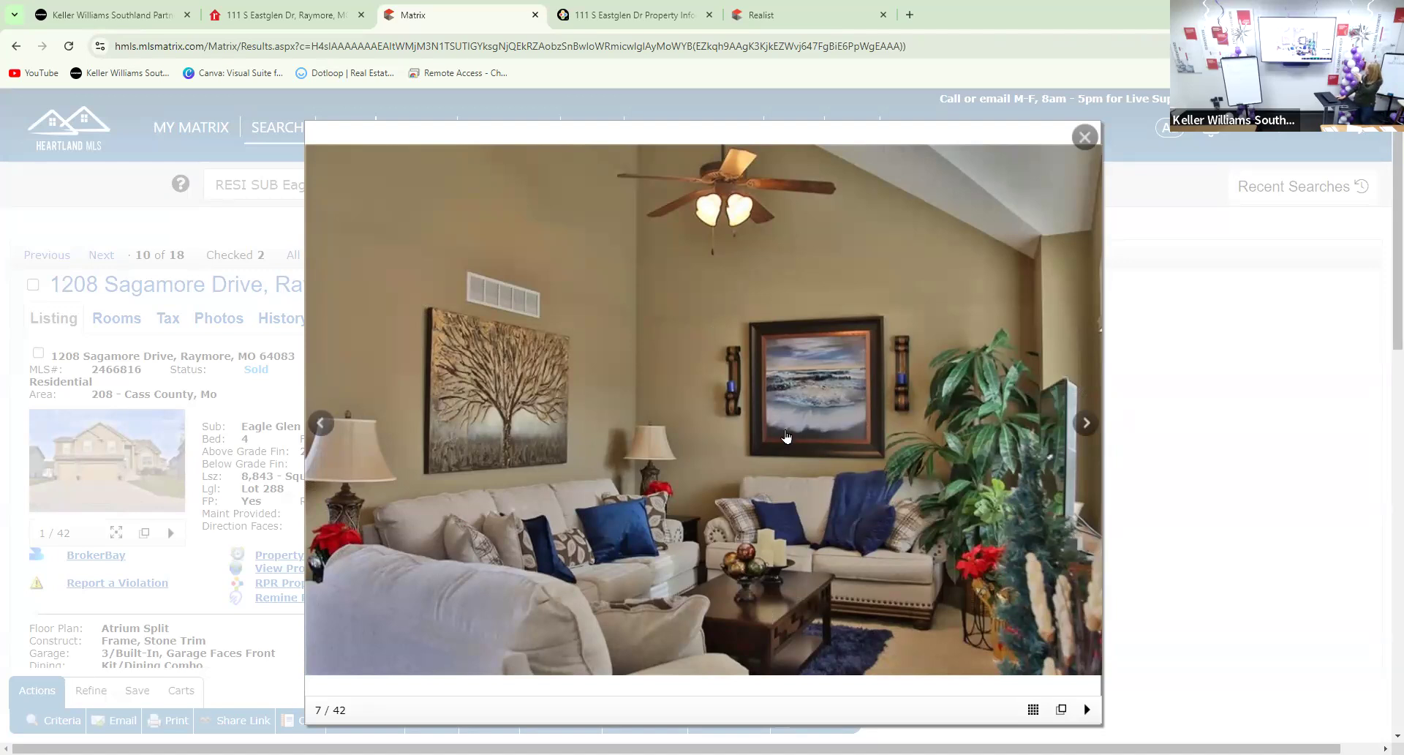
{"action": "left_click", "coordinate": [1082, 426]}
Advance past the garage photos into the basement photos
{"action": "left_click", "coordinate": [1082, 432]}
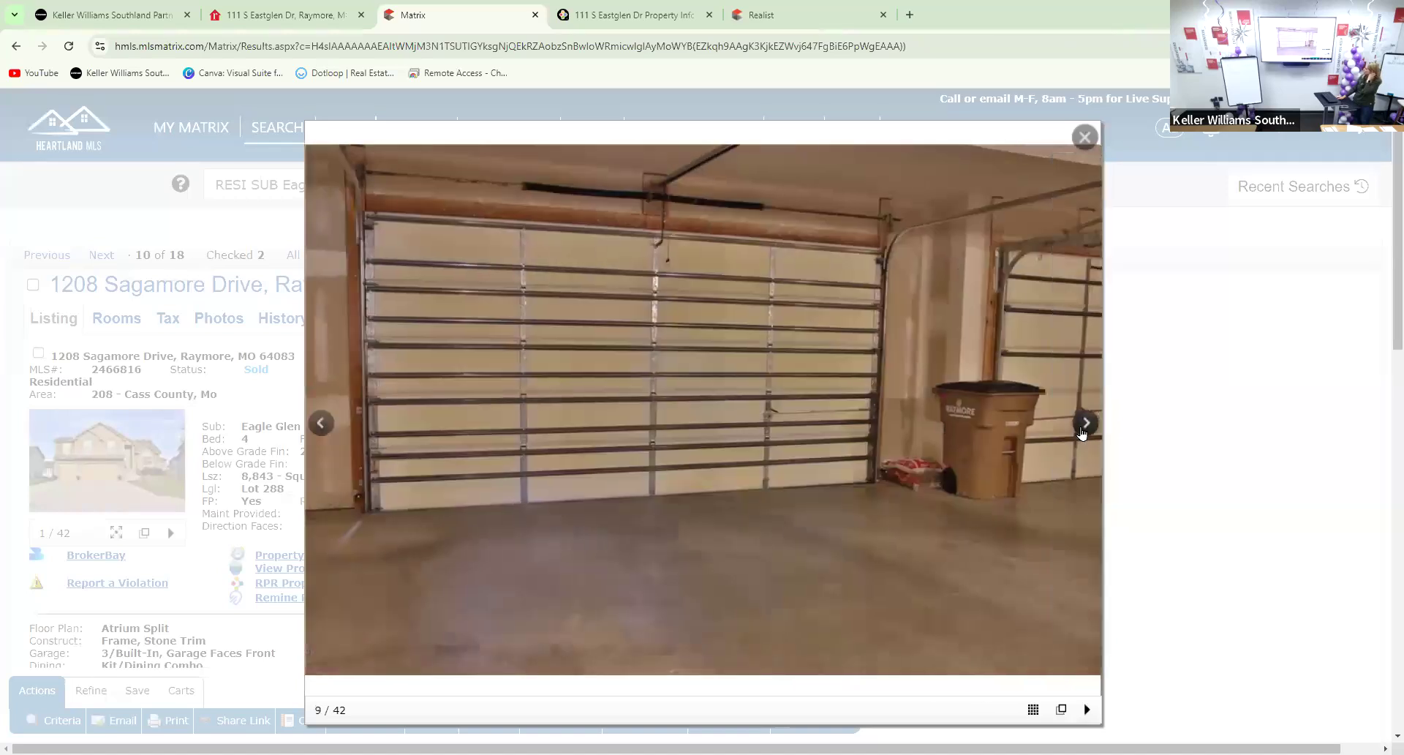
{"action": "left_click", "coordinate": [1081, 433]}
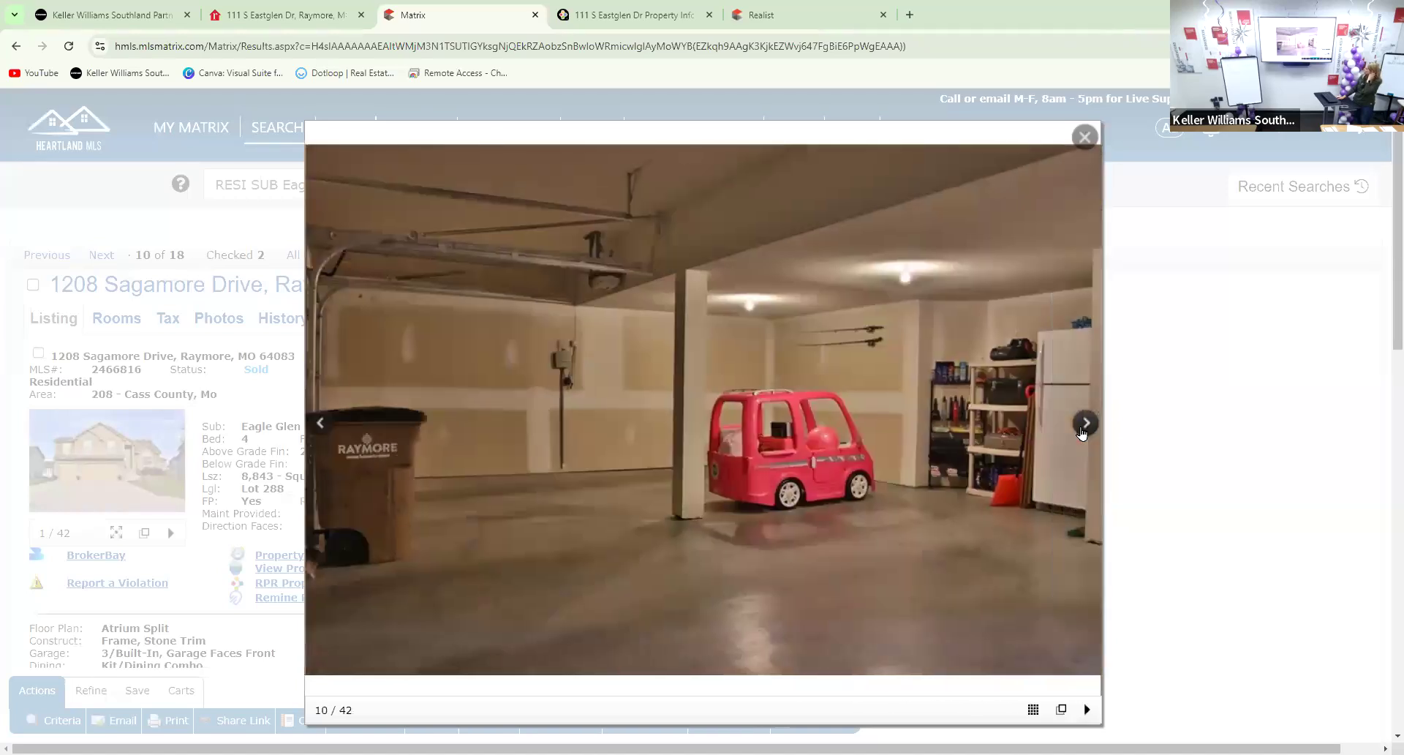
{"action": "left_click", "coordinate": [1082, 433]}
{"action": "left_click", "coordinate": [1082, 433]}
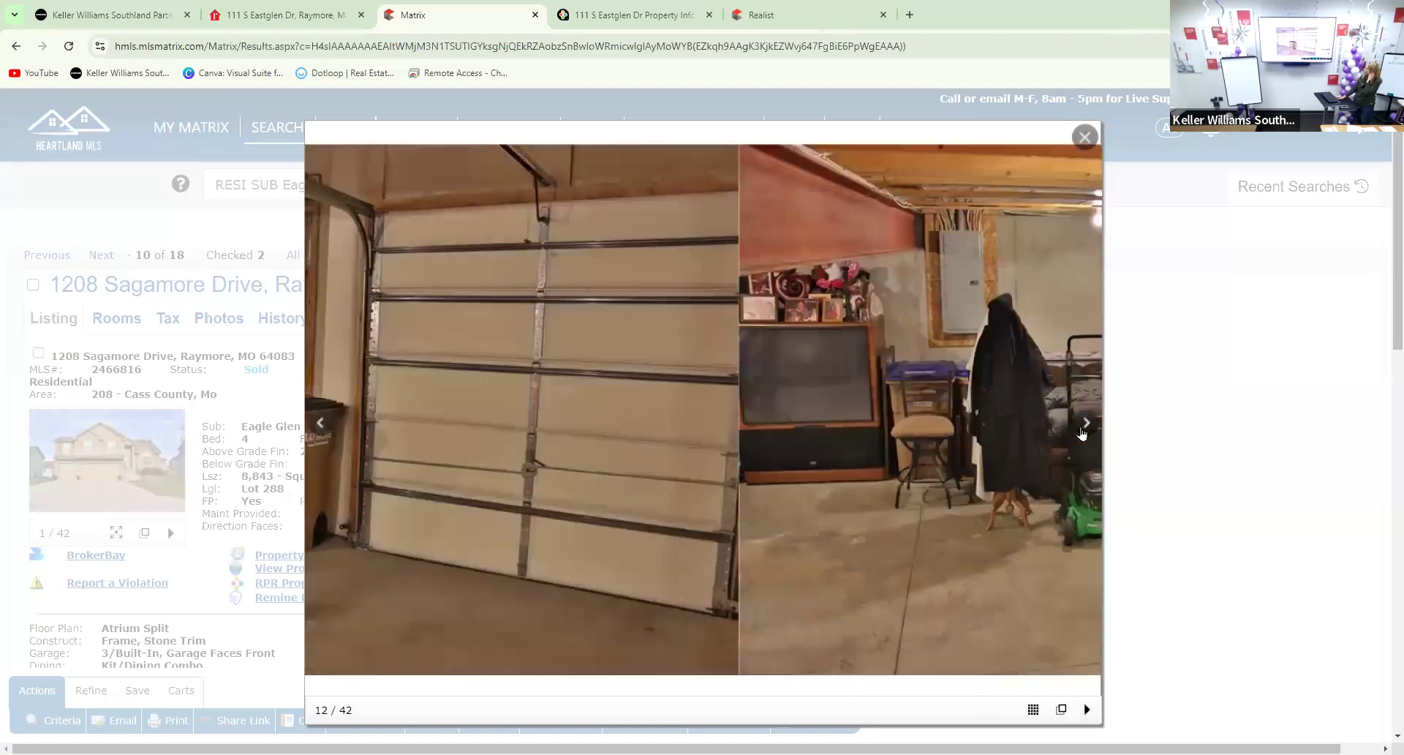
{"action": "left_click", "coordinate": [1081, 433]}
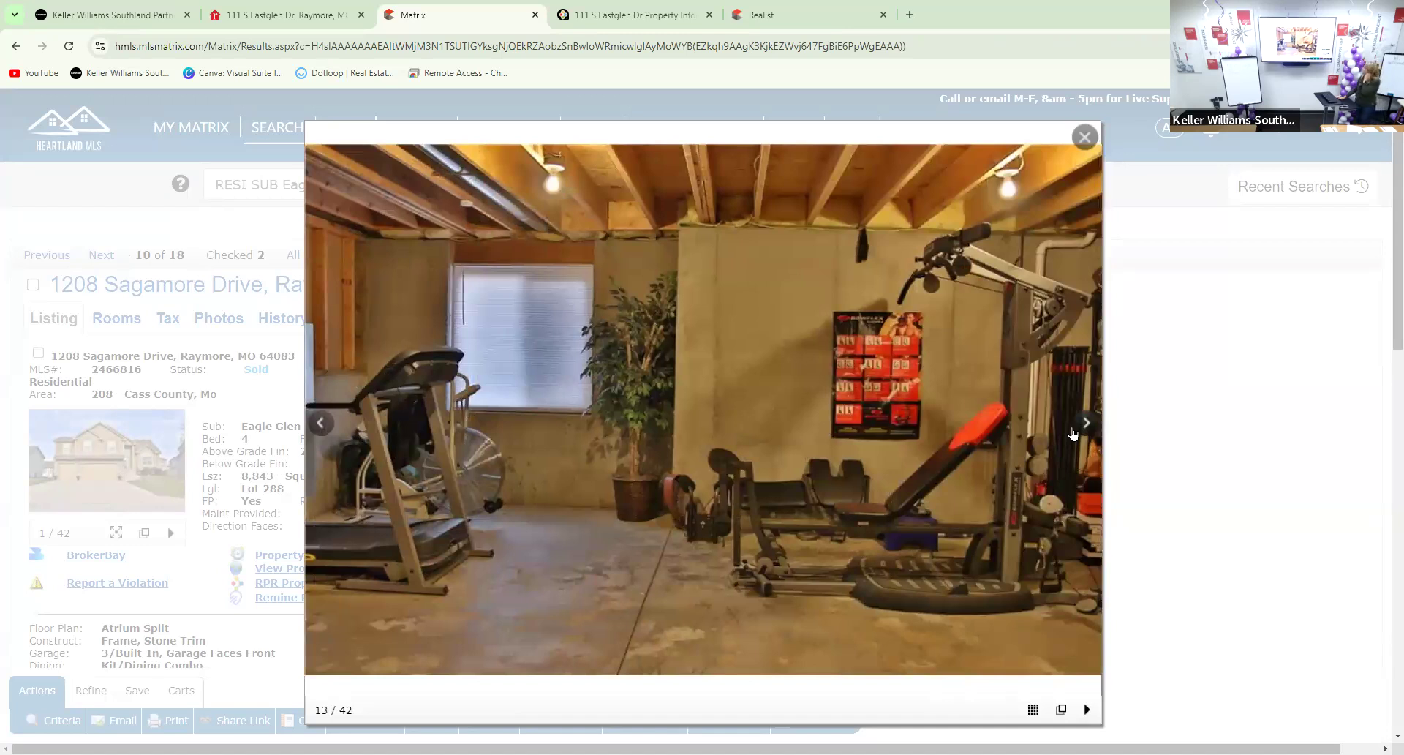
{"action": "left_click", "coordinate": [1092, 434]}
{"action": "left_click", "coordinate": [1095, 435]}
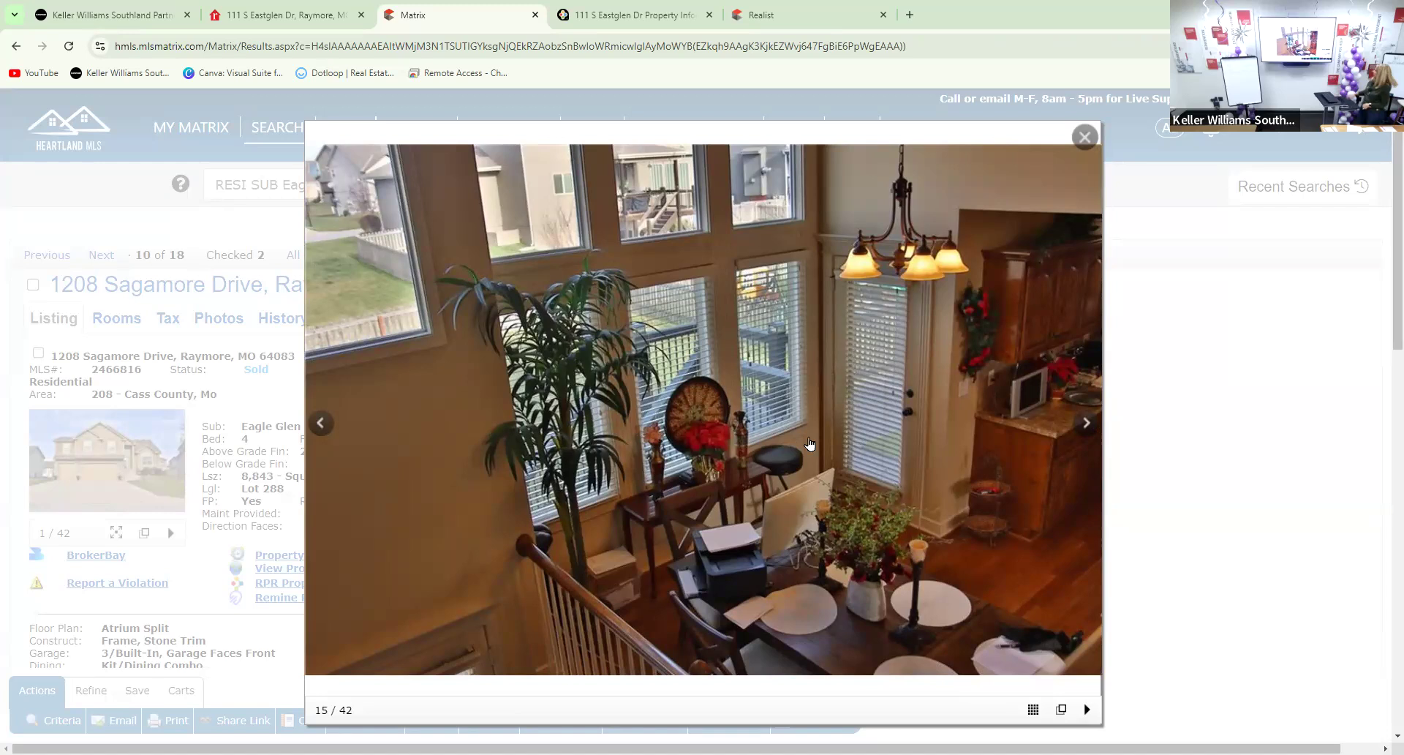
Continue through the bedroom and bathtub photos to the bathroom vanity photo
{"action": "left_click", "coordinate": [1087, 424]}
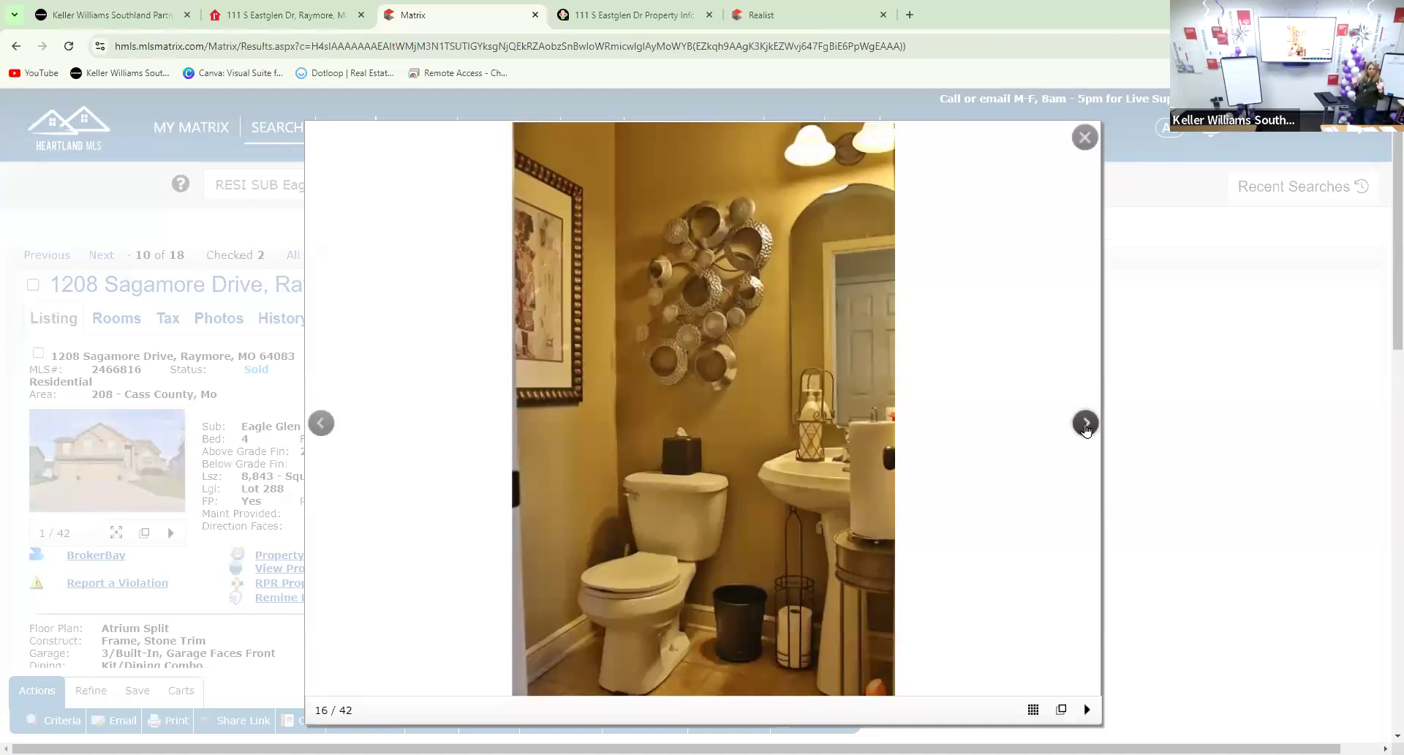
{"action": "left_click", "coordinate": [1086, 425]}
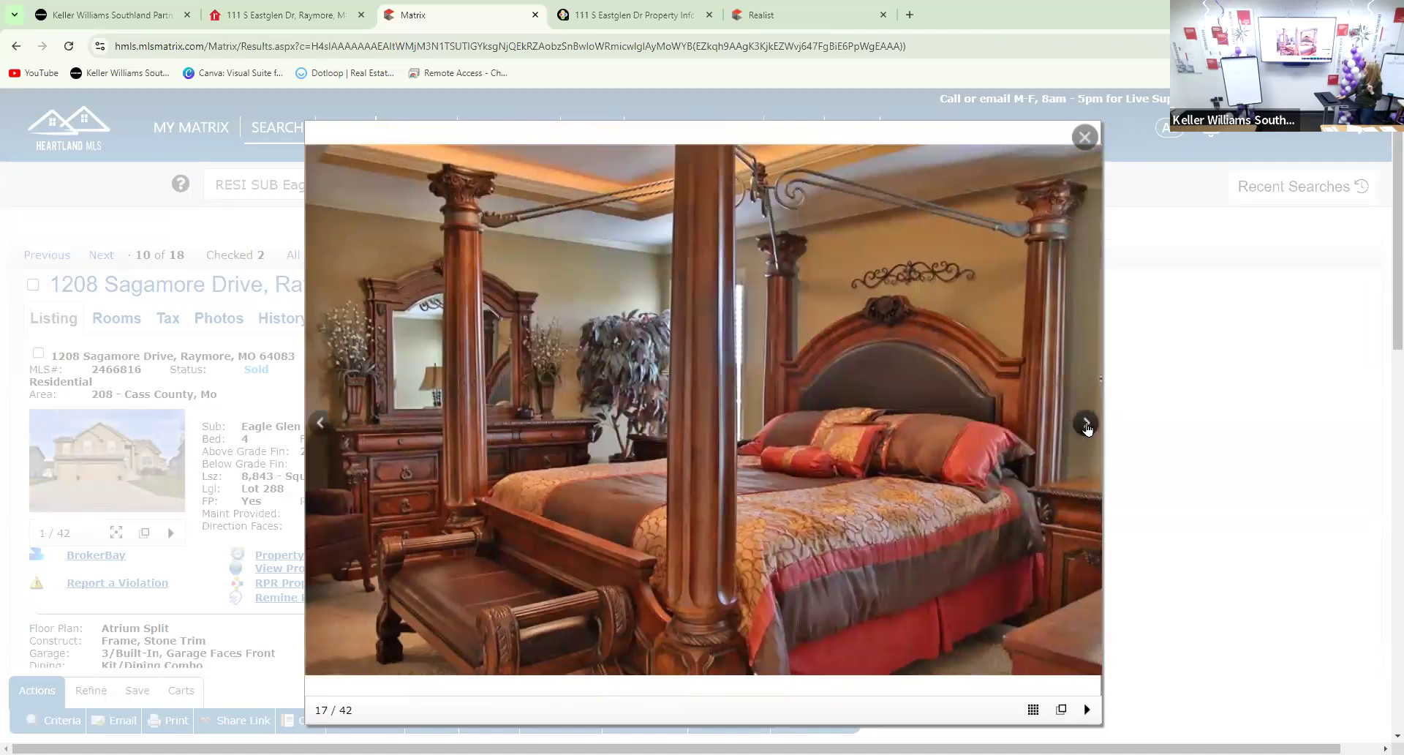
{"action": "left_click", "coordinate": [1087, 424]}
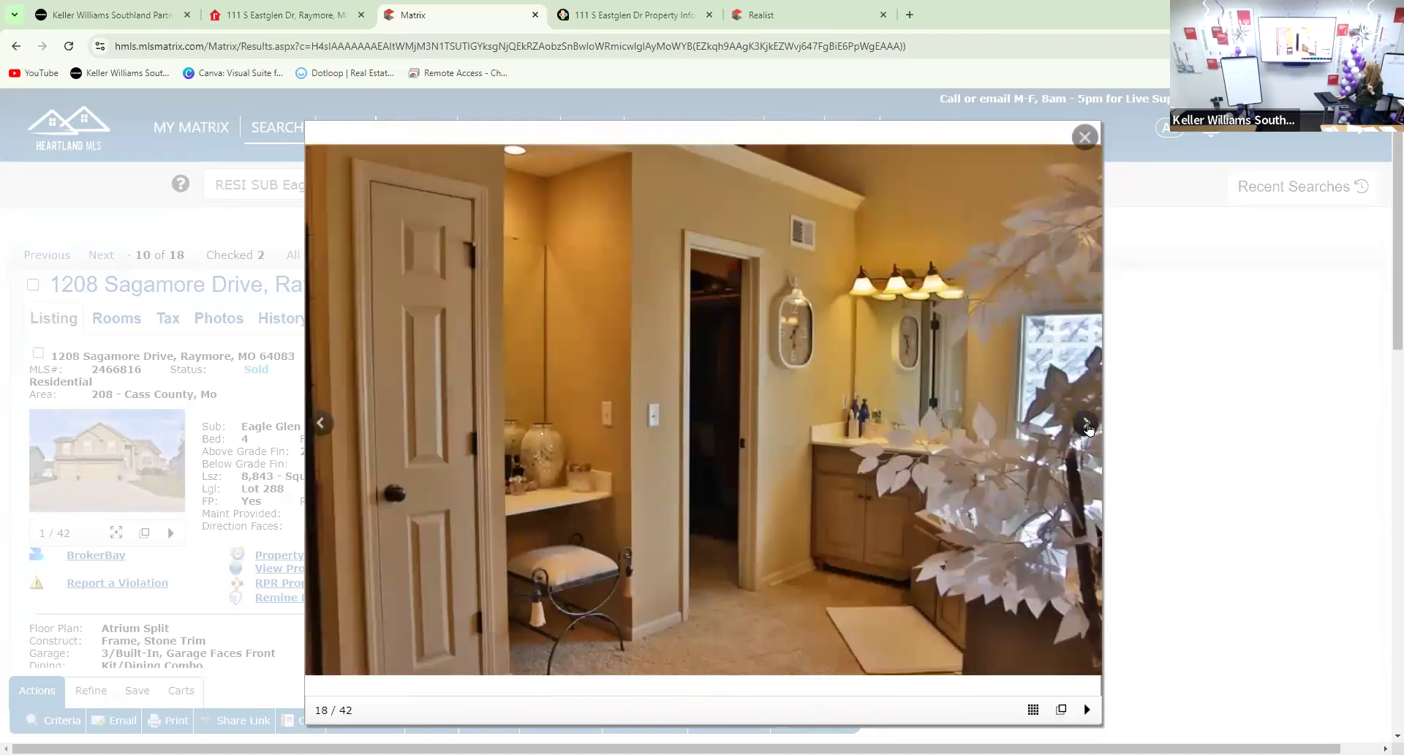
{"action": "left_click", "coordinate": [1089, 425]}
{"action": "left_click", "coordinate": [1090, 426]}
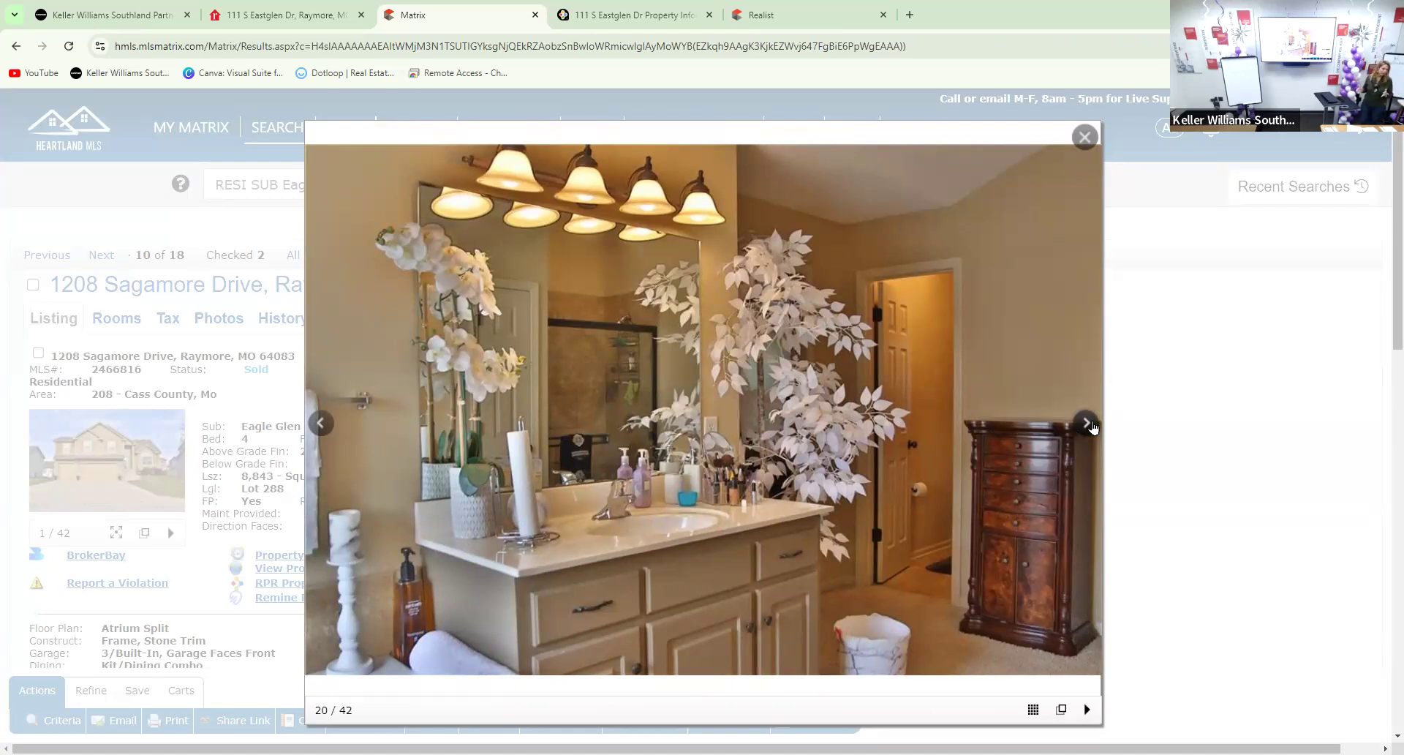
Step through the photos after the walk-in closet, going back to recheck the closet and hallway
{"action": "left_click", "coordinate": [1086, 423]}
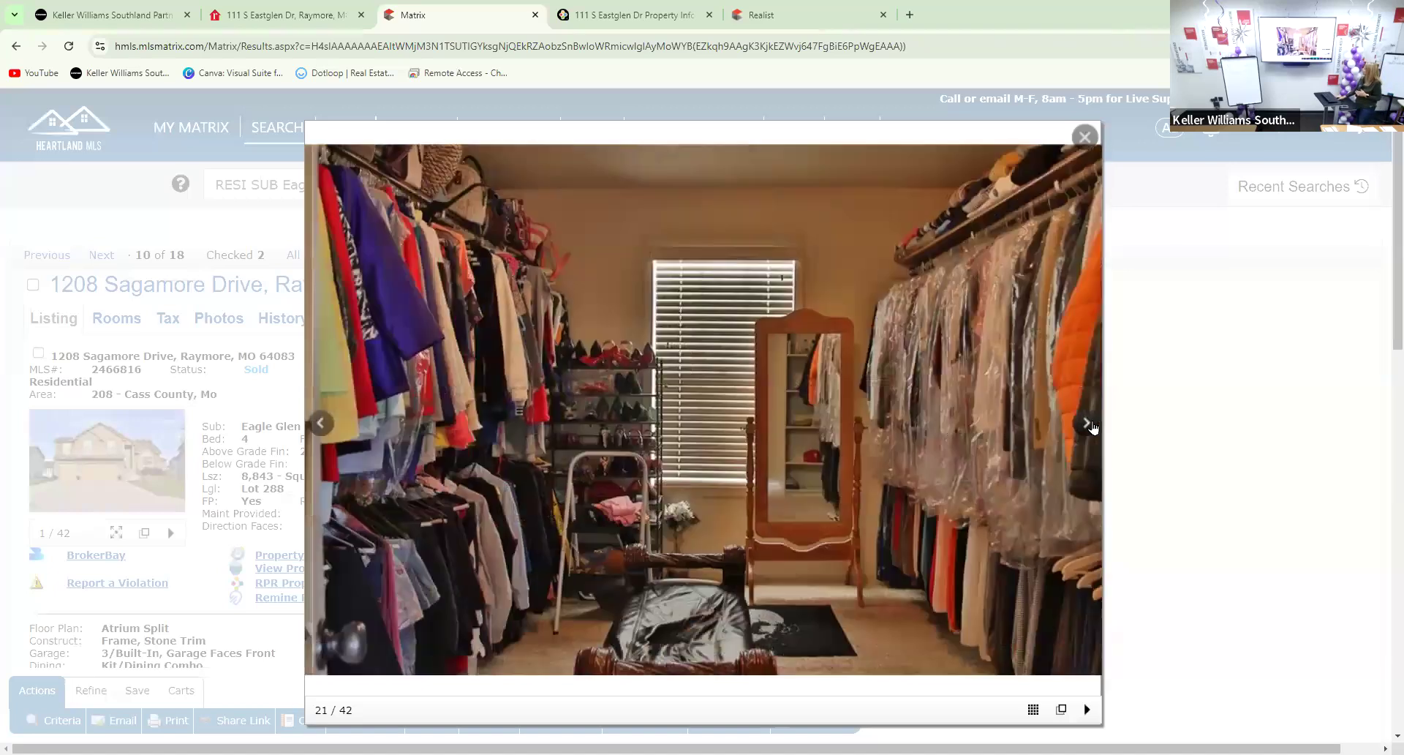
{"action": "left_click", "coordinate": [1090, 424]}
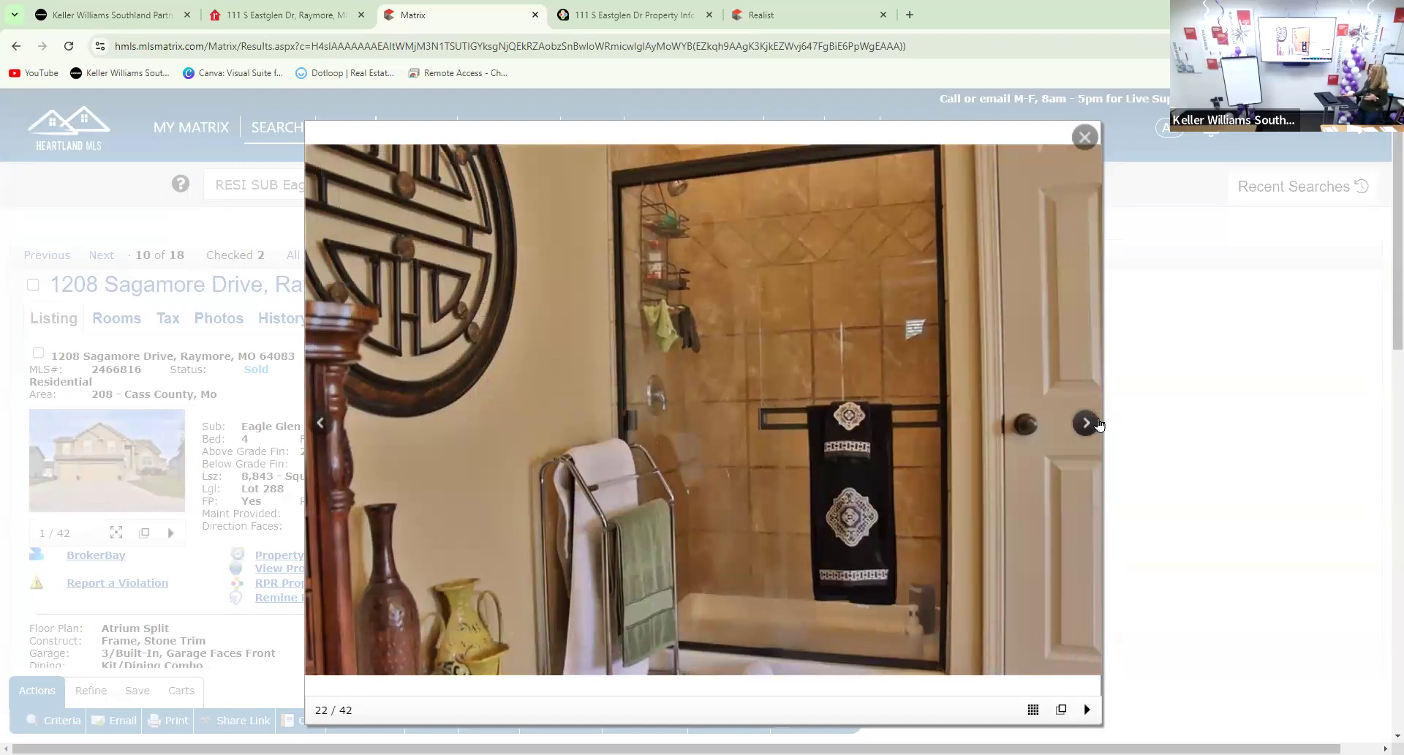
{"action": "left_click", "coordinate": [322, 424]}
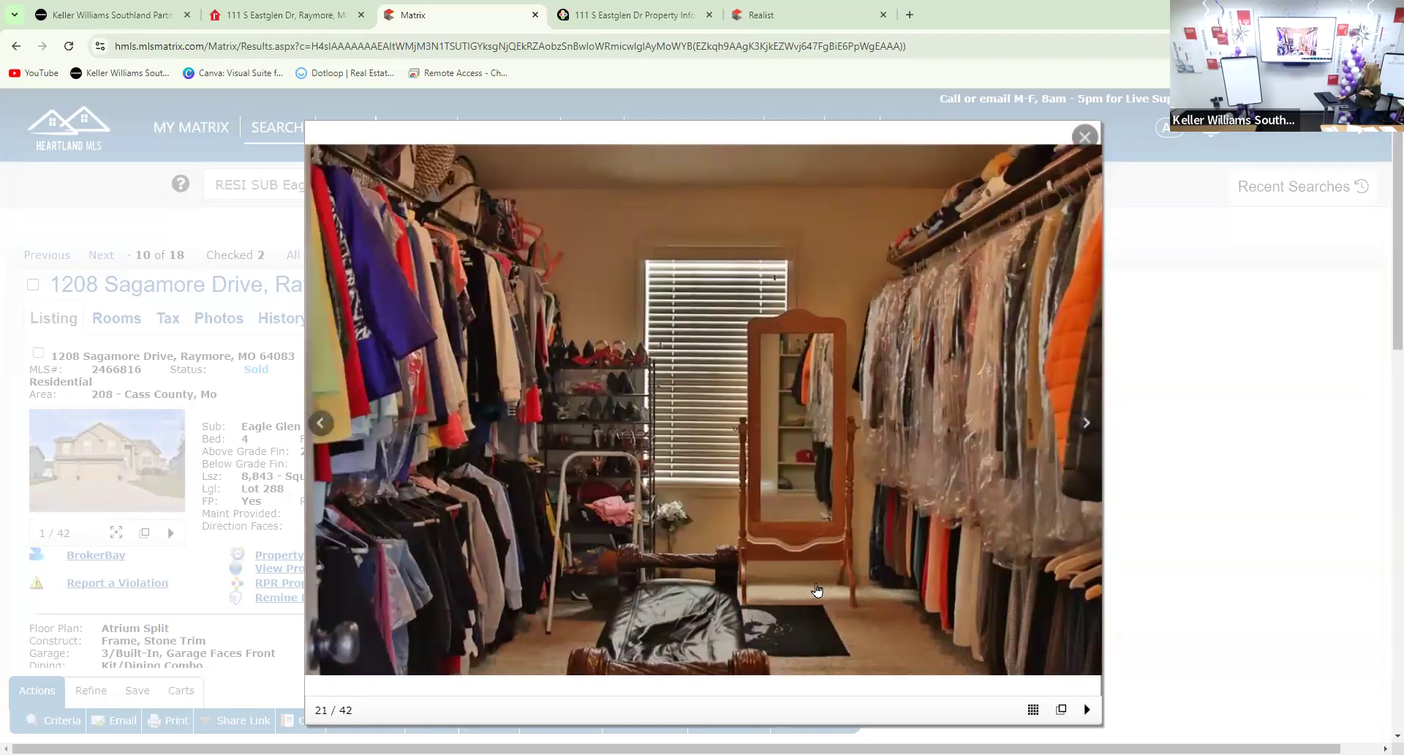
{"action": "left_click", "coordinate": [1087, 422]}
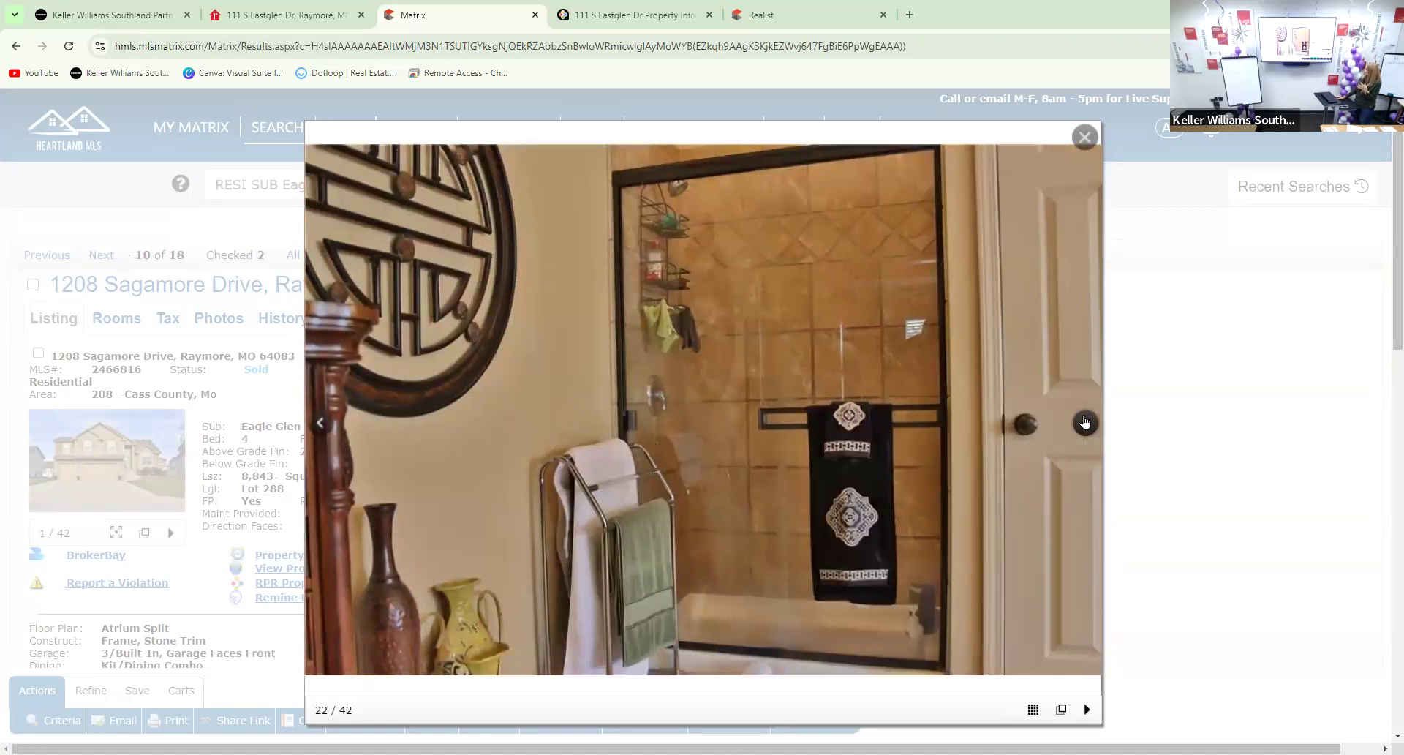
{"action": "left_click", "coordinate": [1085, 422]}
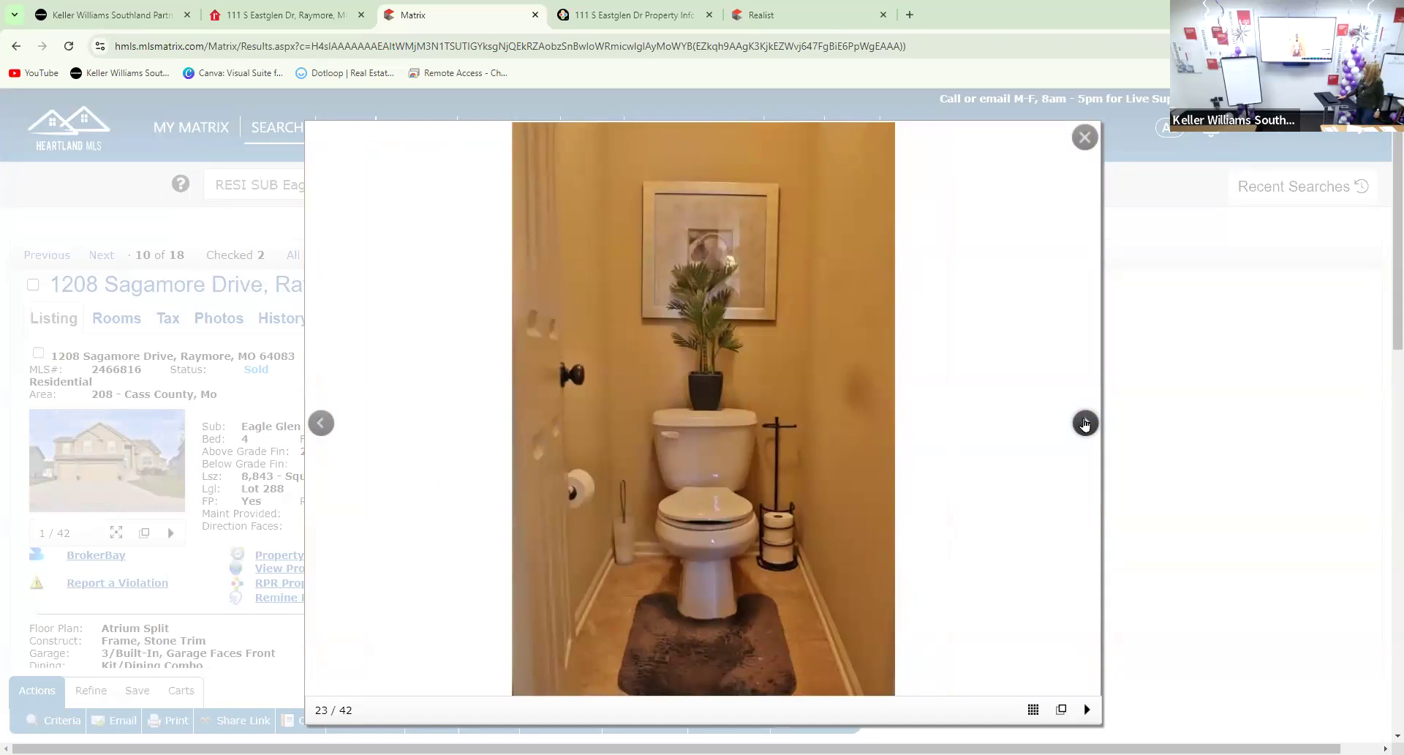
{"action": "left_click", "coordinate": [1085, 423]}
{"action": "left_click", "coordinate": [1084, 423]}
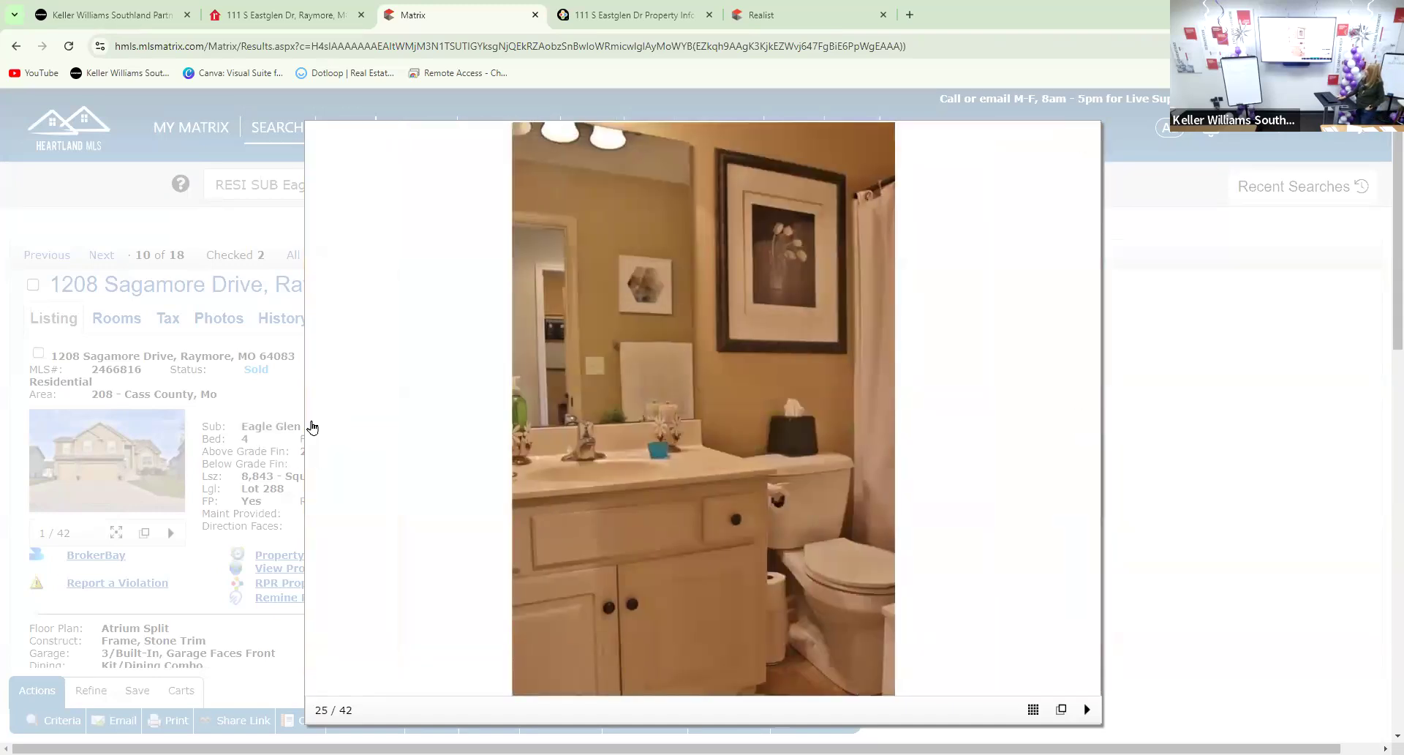
{"action": "left_click", "coordinate": [319, 422]}
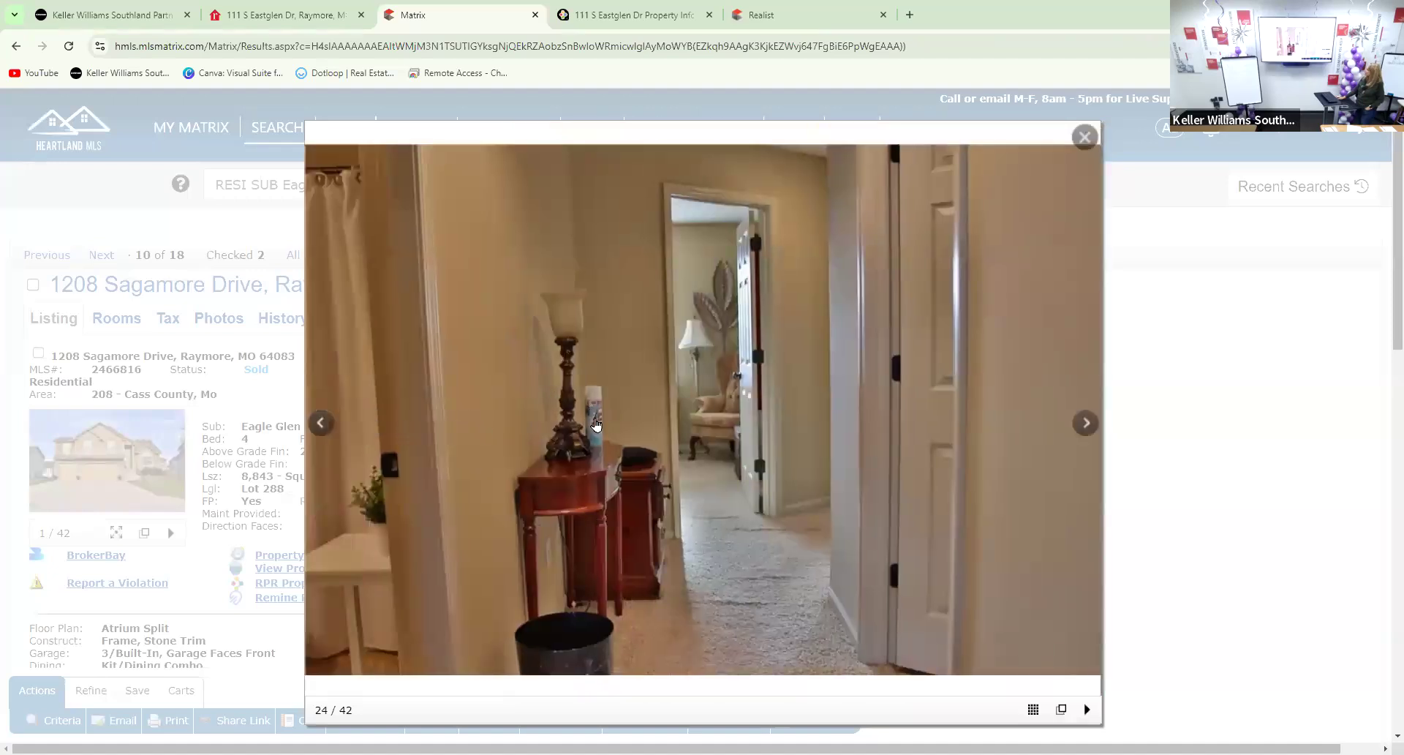
Continue through the bathroom, laundry room, stair landing and bedroom photos to the staircase
{"action": "left_click", "coordinate": [1086, 423]}
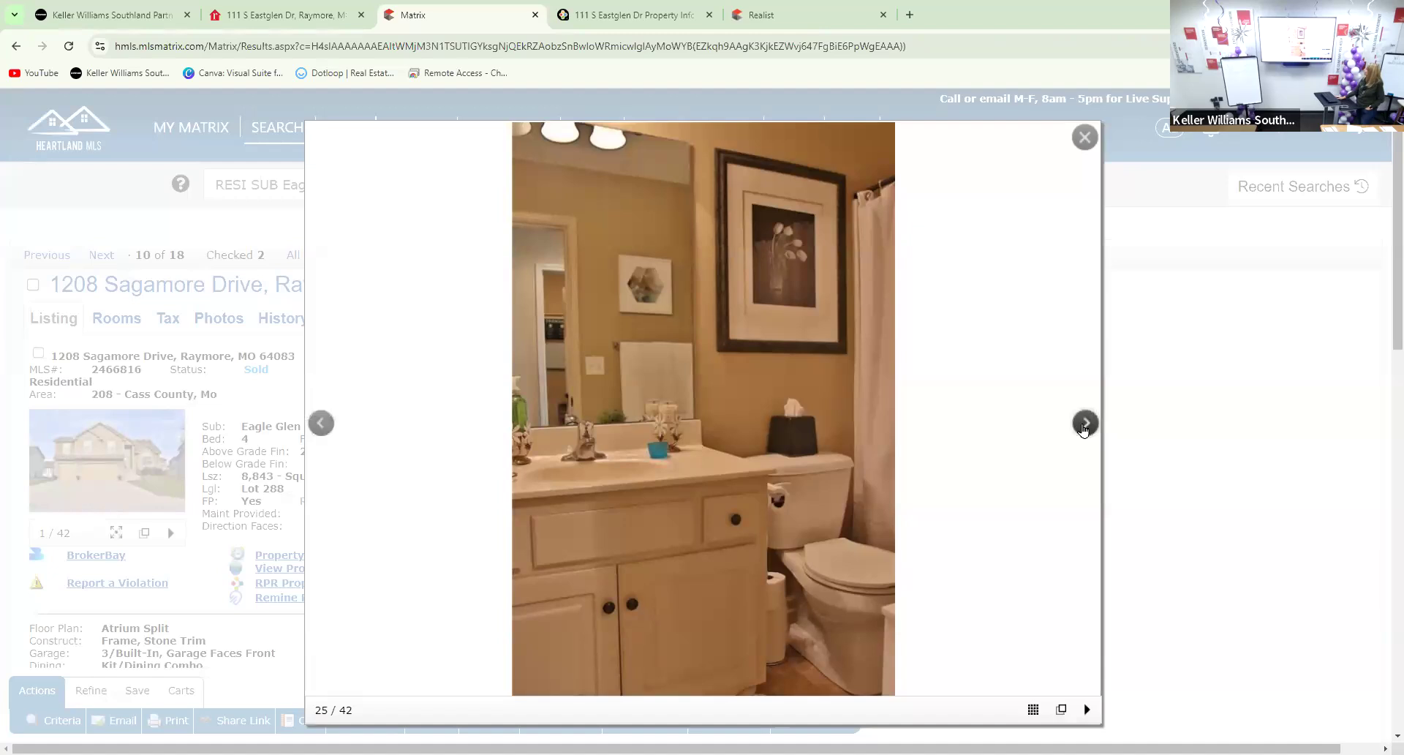
{"action": "left_click", "coordinate": [1085, 424]}
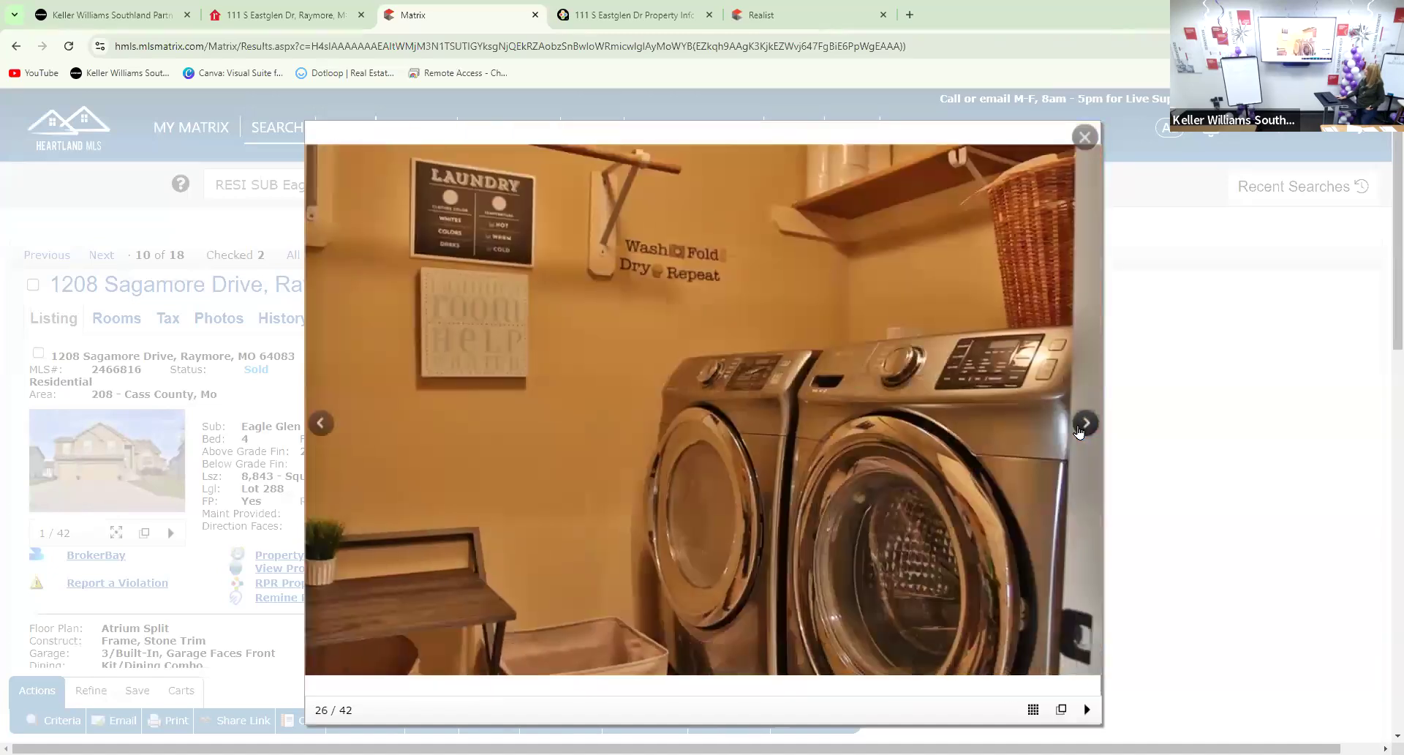
{"action": "left_click", "coordinate": [1078, 431]}
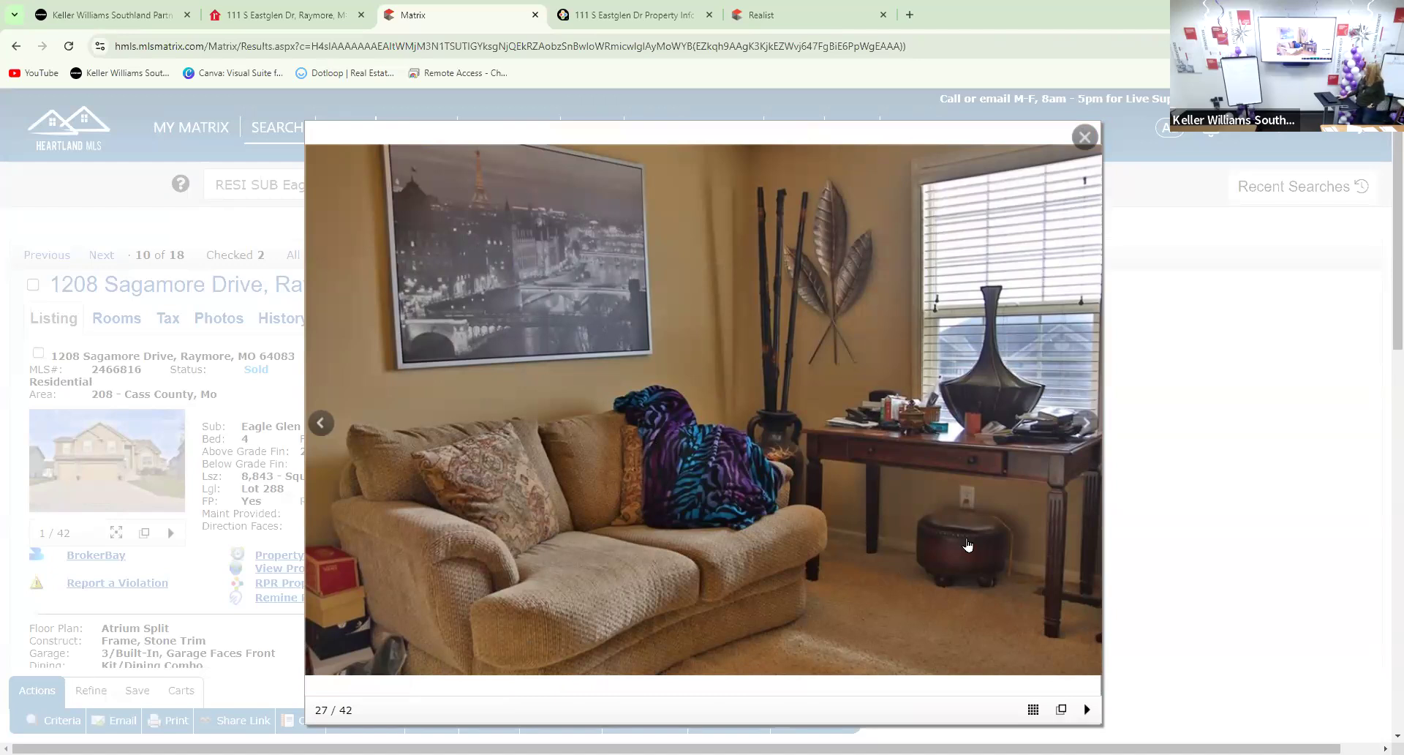
{"action": "left_click", "coordinate": [1084, 425]}
{"action": "left_click", "coordinate": [1085, 426]}
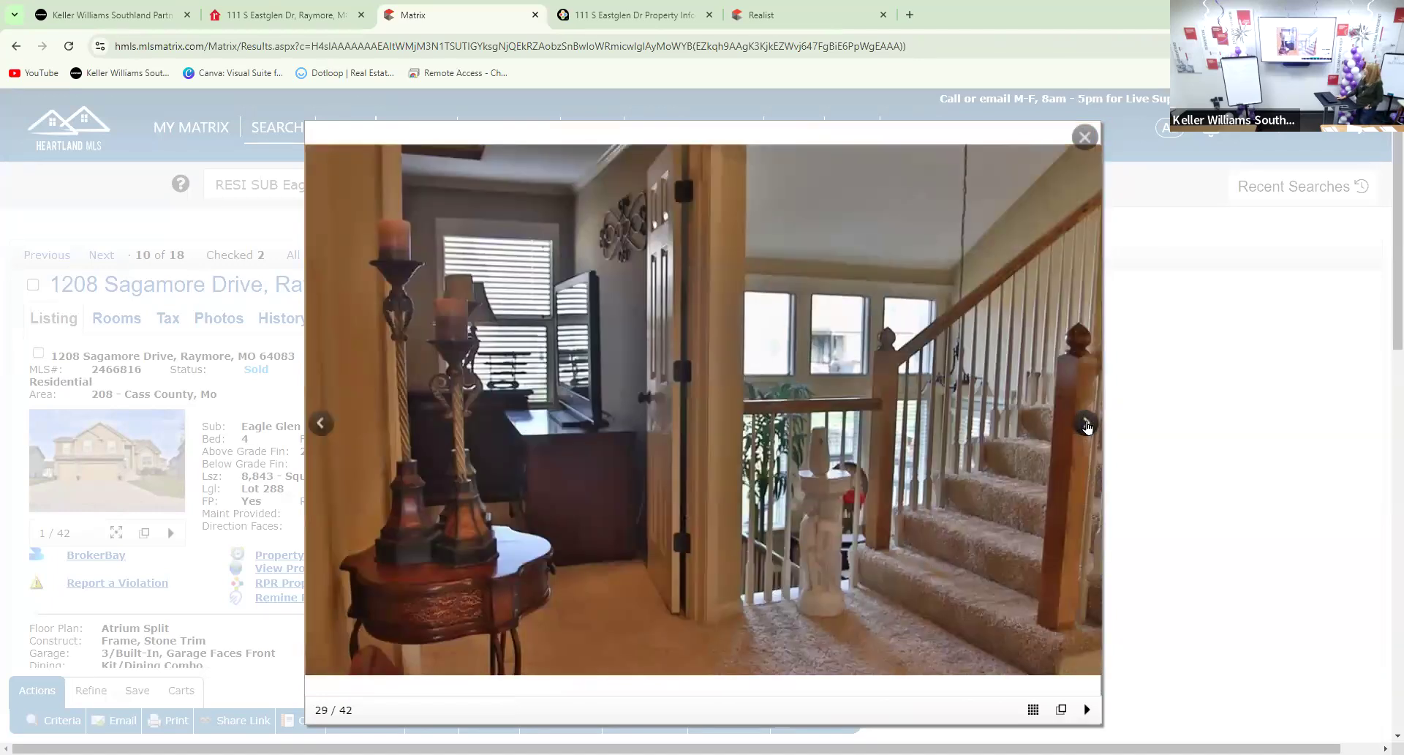
{"action": "left_click", "coordinate": [1086, 424]}
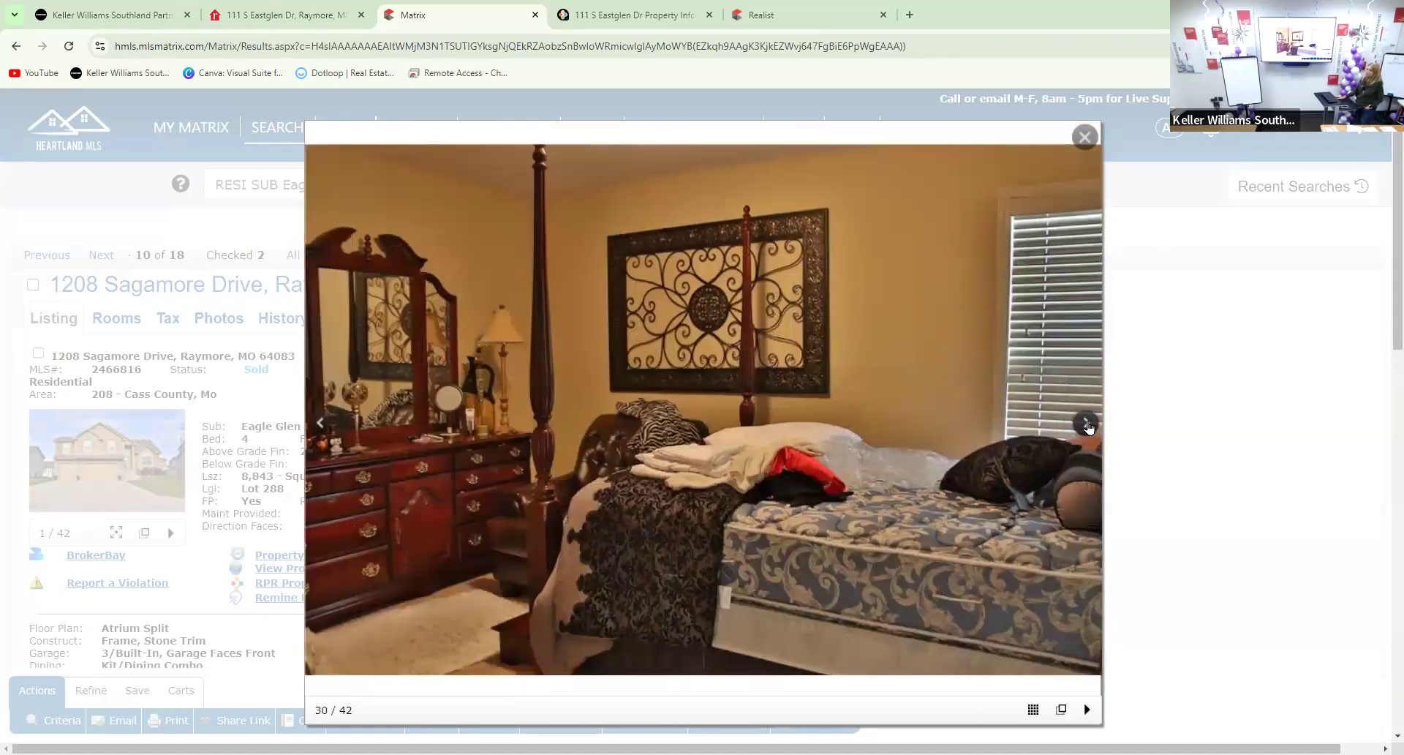
{"action": "left_click", "coordinate": [1087, 424]}
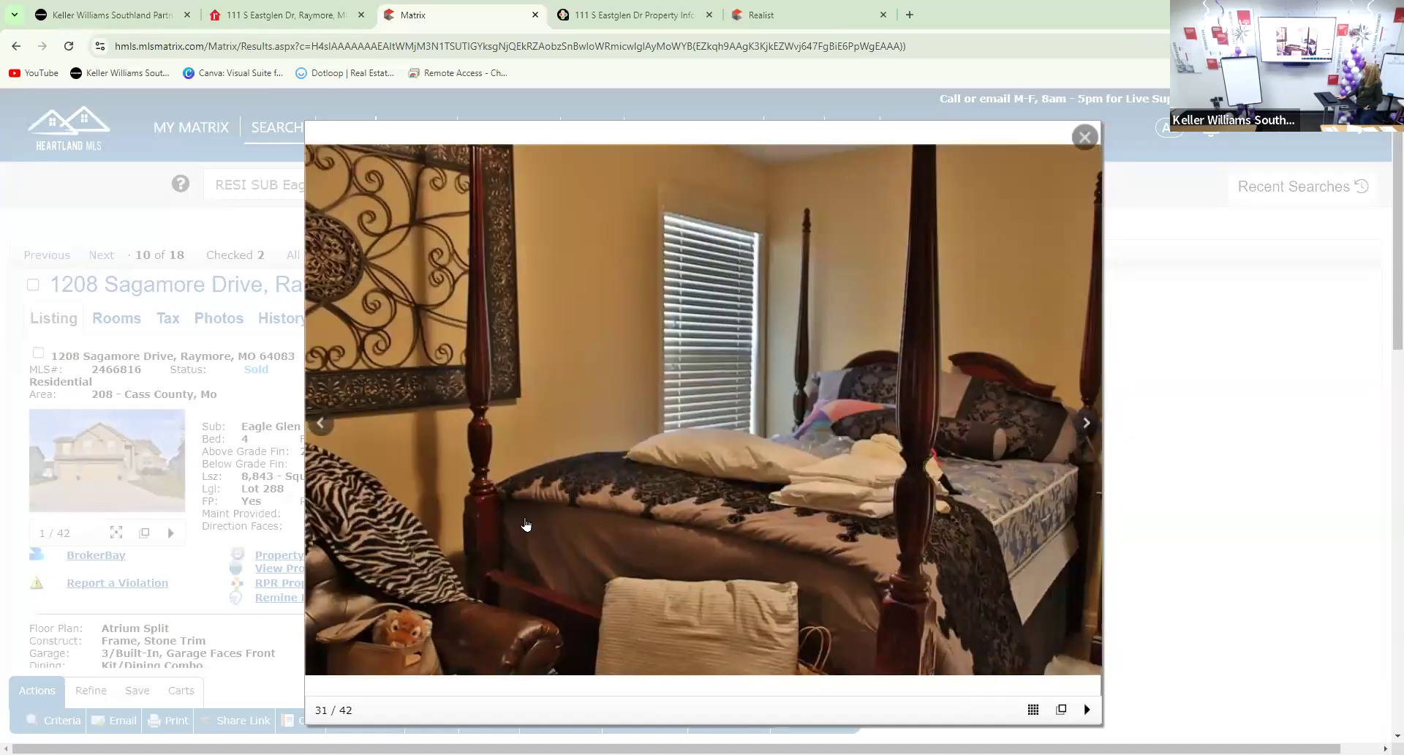
{"action": "left_click", "coordinate": [319, 425]}
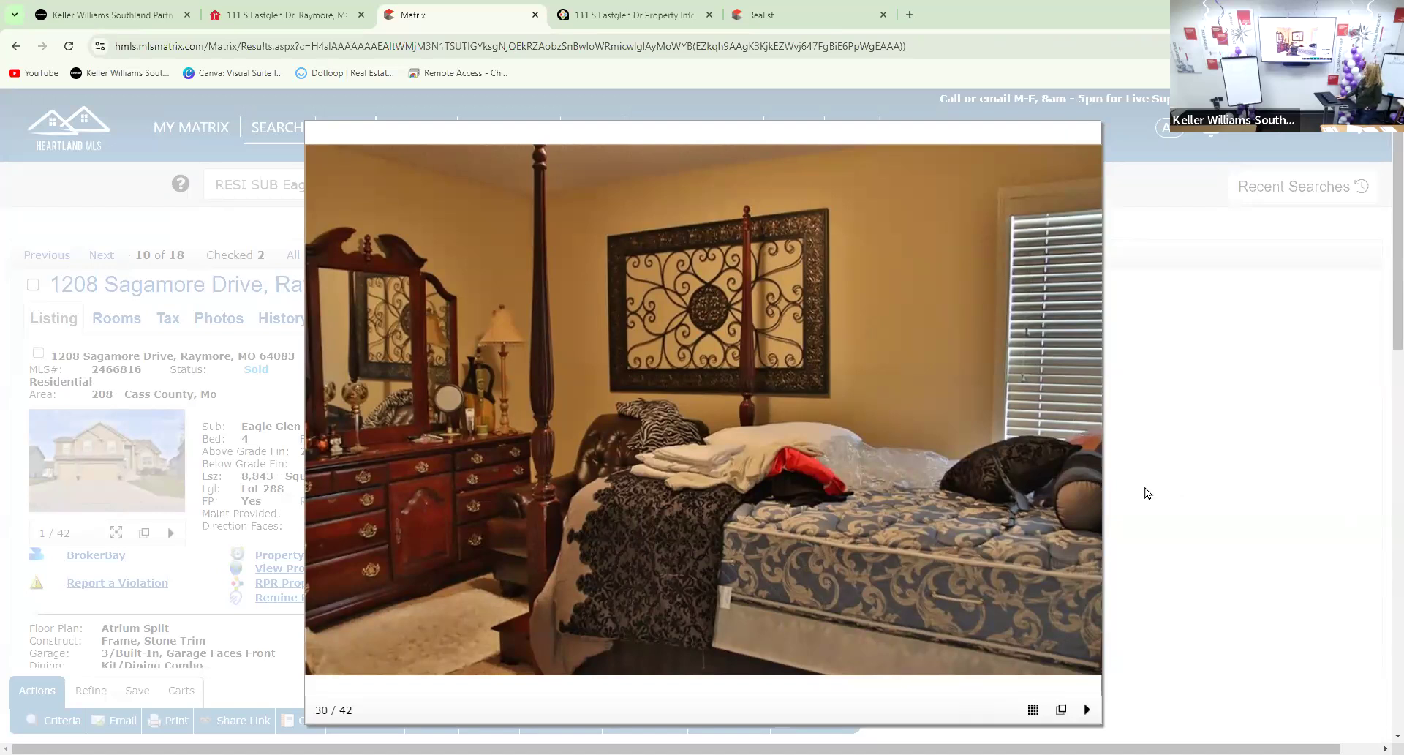
{"action": "left_click", "coordinate": [1086, 425]}
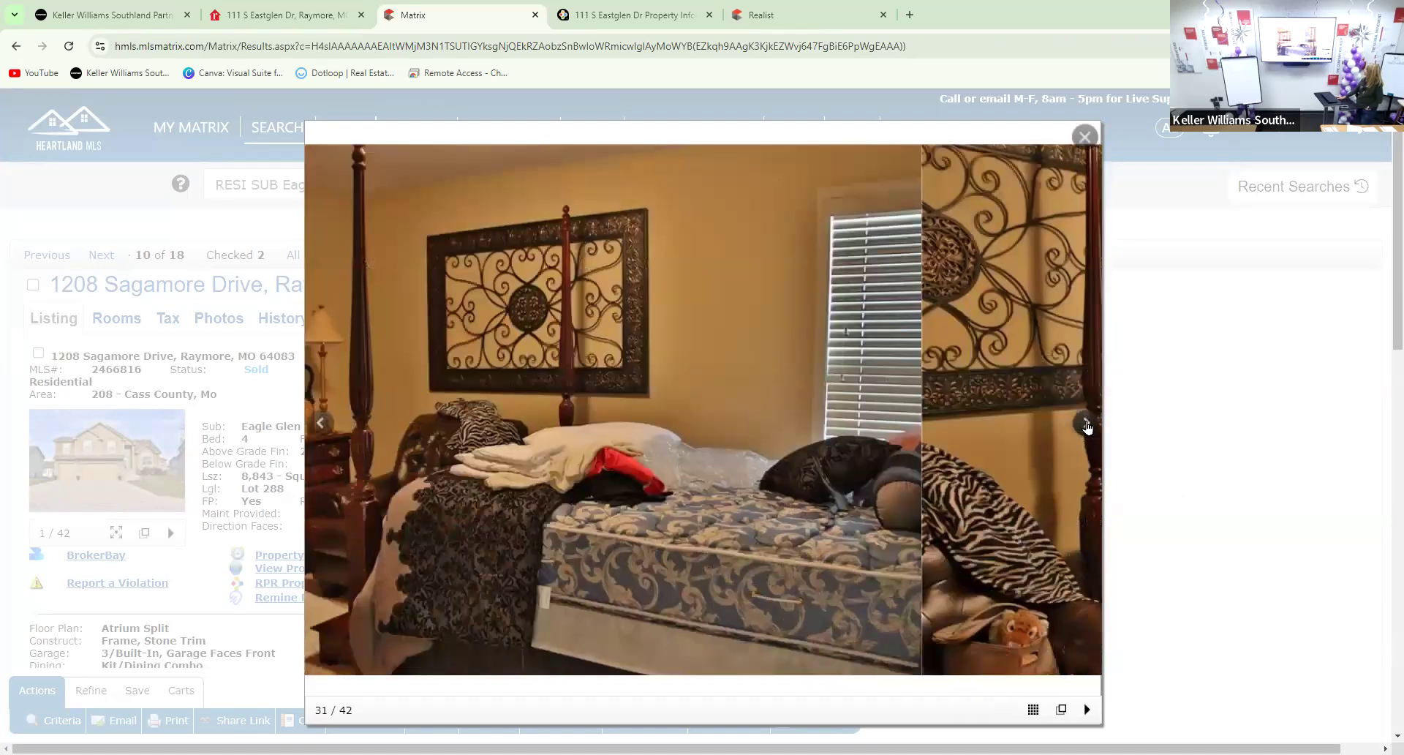
{"action": "left_click", "coordinate": [1087, 426]}
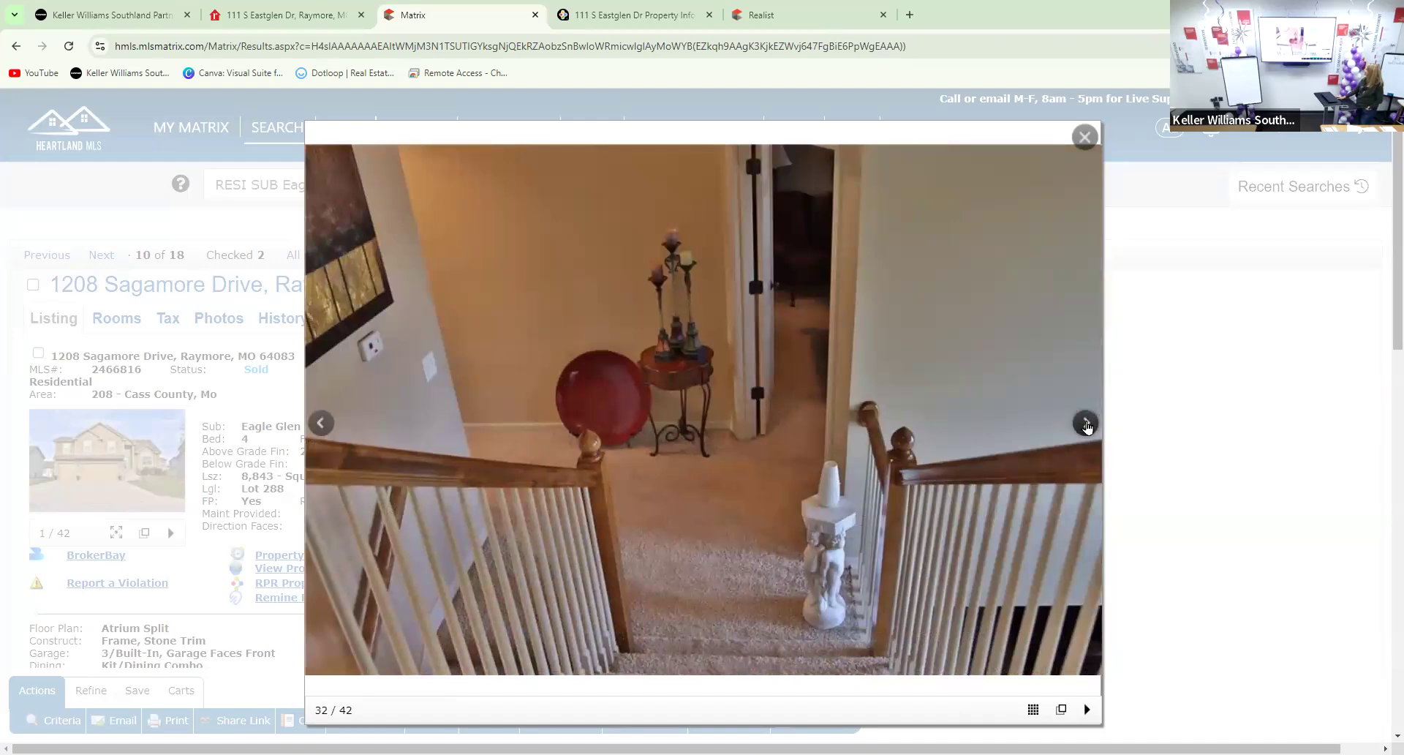
Skip through the back deck, side and aerial exterior photos, wrap to the front, and close the gallery
{"action": "left_click", "coordinate": [1087, 426]}
{"action": "left_click", "coordinate": [1087, 425]}
{"action": "left_click", "coordinate": [1087, 425]}
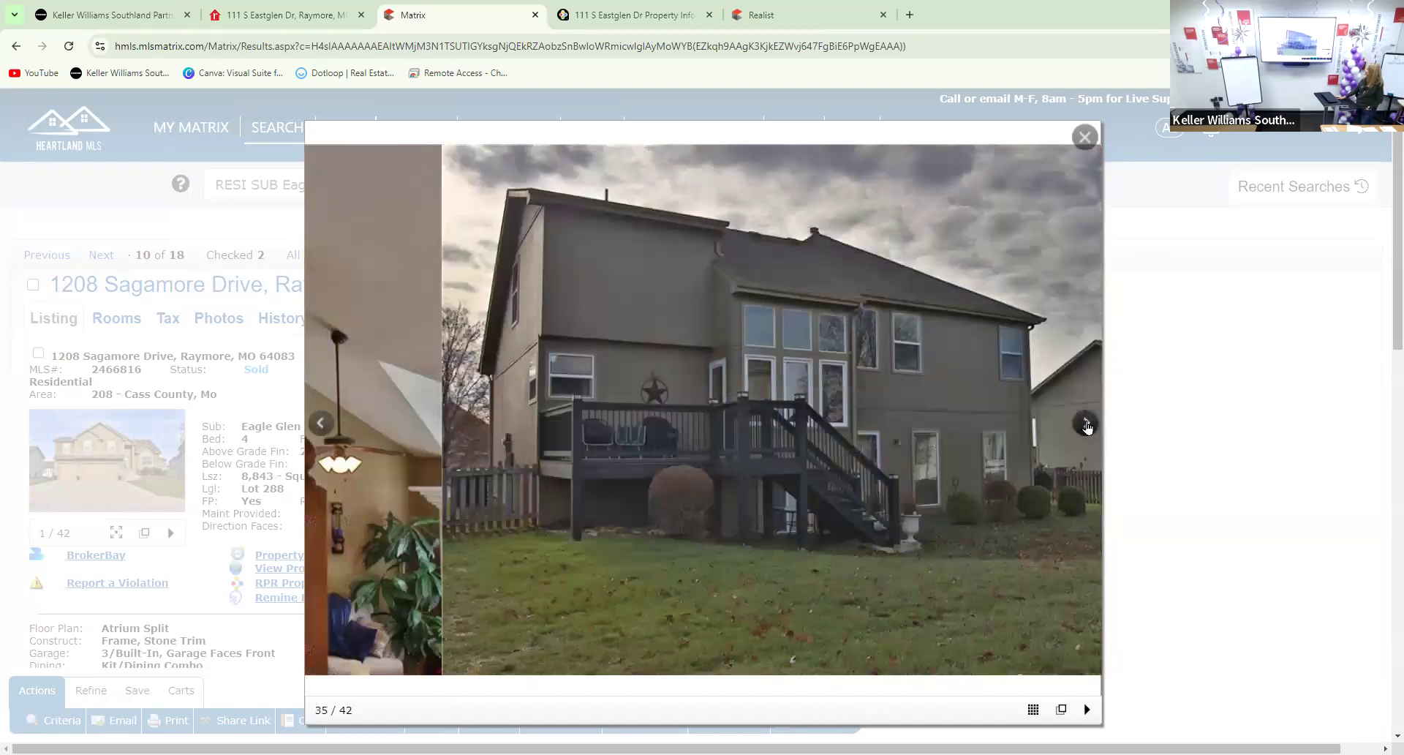
{"action": "left_click", "coordinate": [1086, 425]}
{"action": "left_click", "coordinate": [1087, 425]}
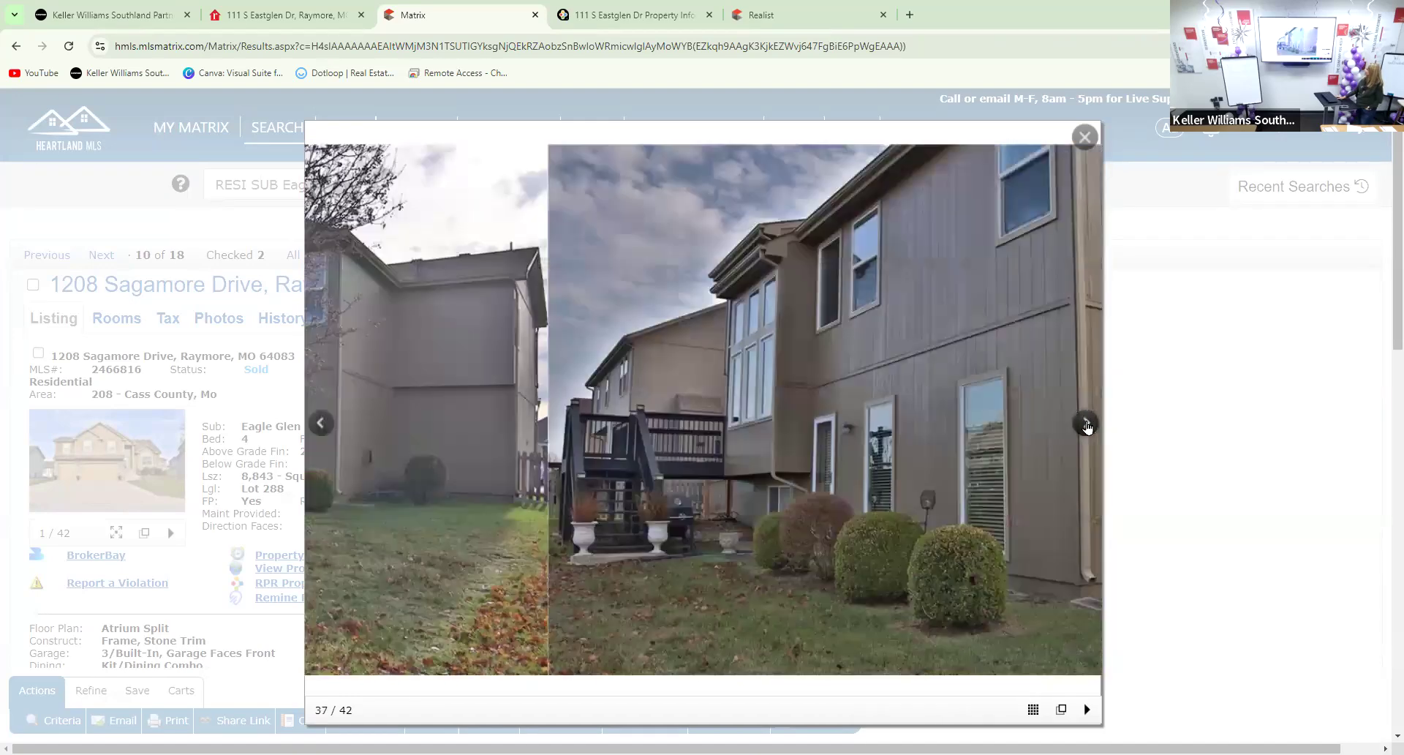
{"action": "left_click", "coordinate": [1087, 426]}
{"action": "left_click", "coordinate": [1087, 426]}
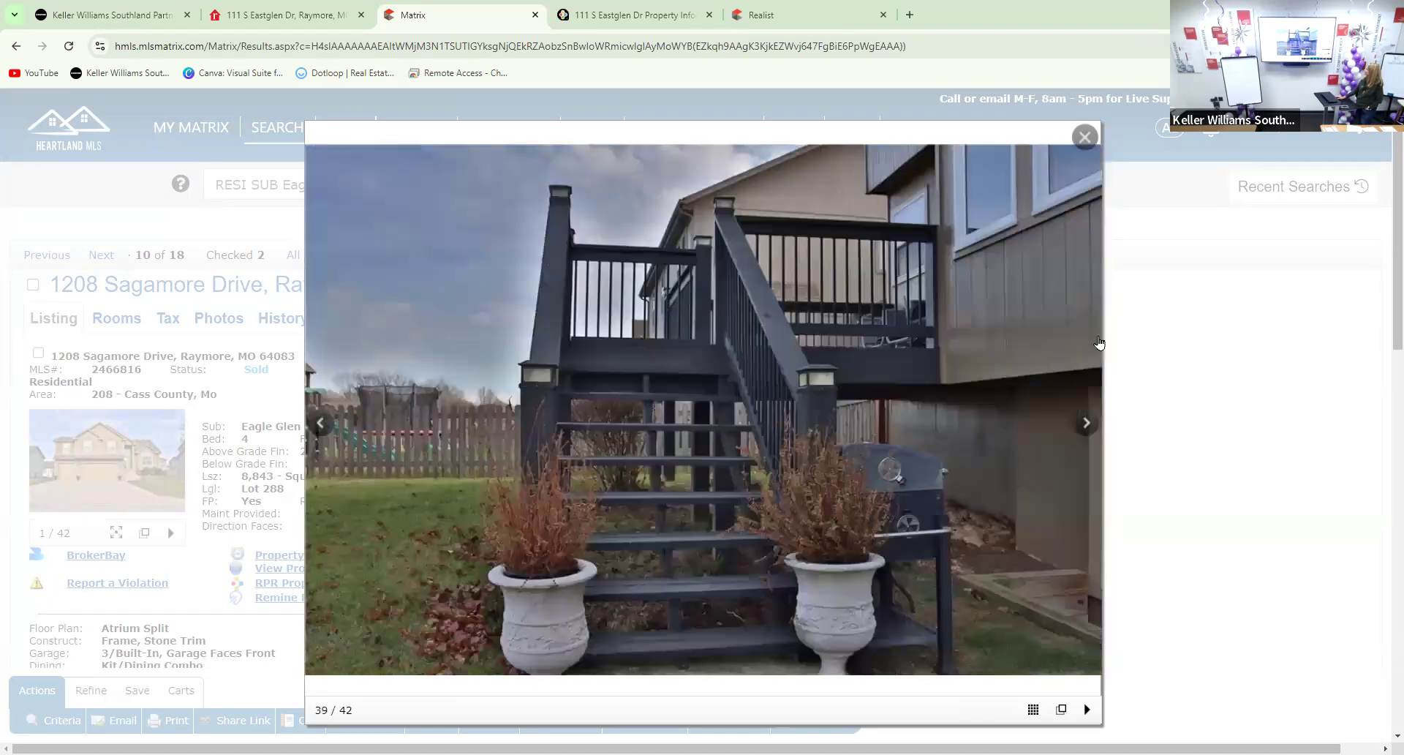
{"action": "left_click", "coordinate": [1086, 425]}
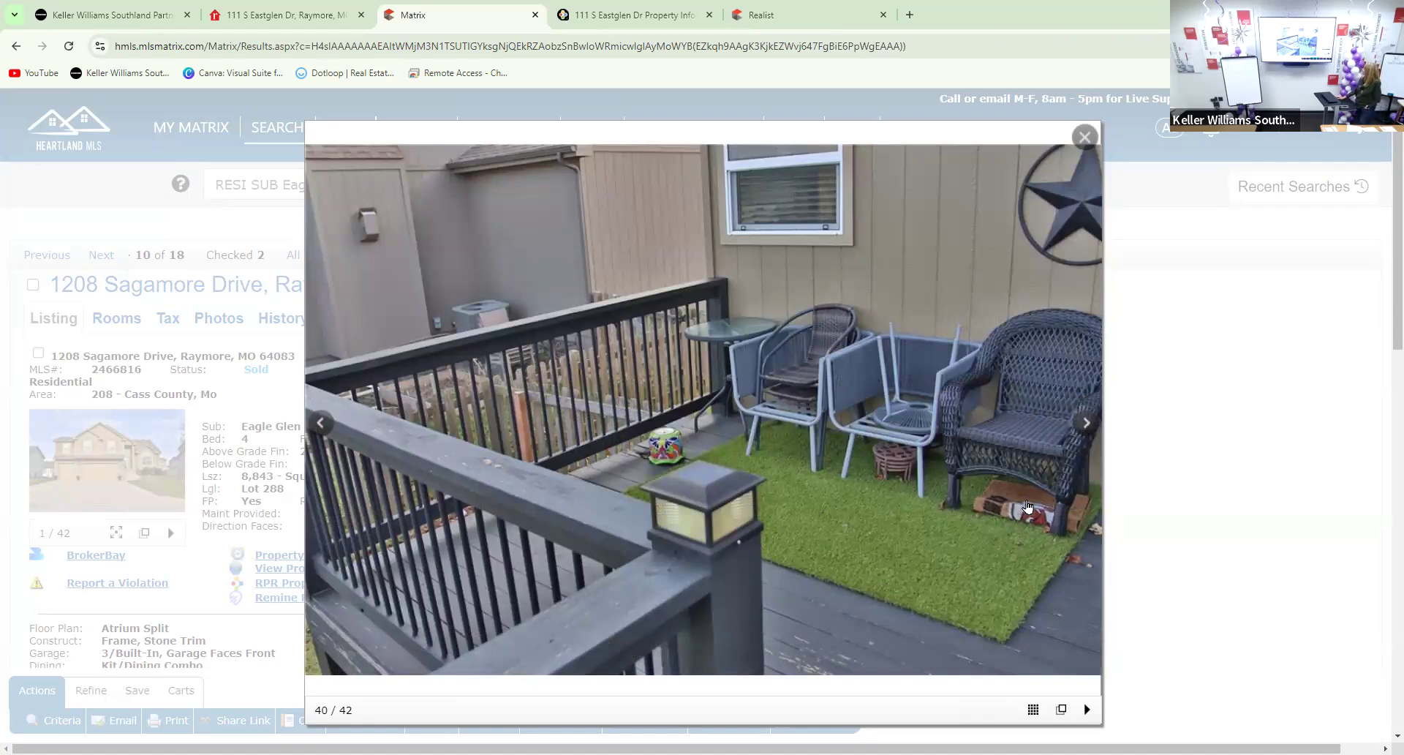
{"action": "left_click", "coordinate": [1086, 424]}
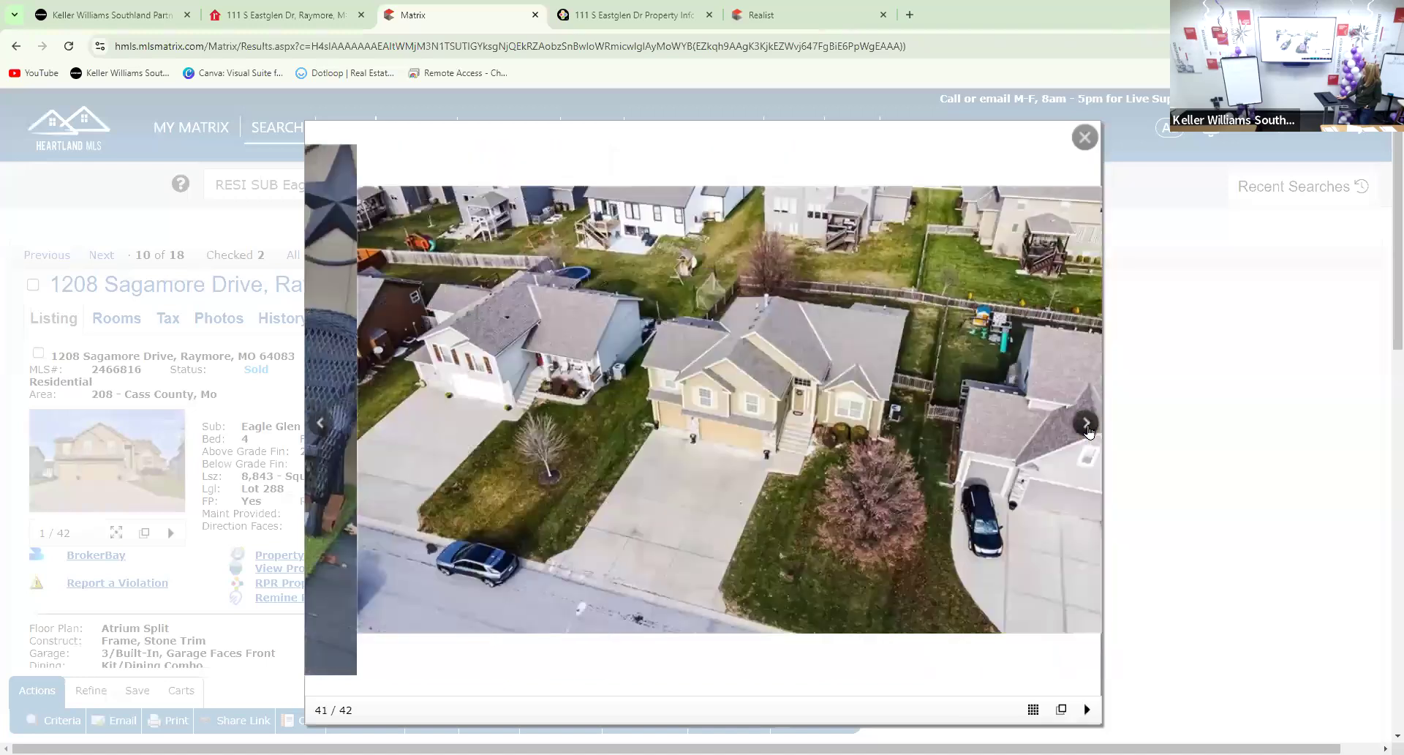
{"action": "left_click", "coordinate": [1086, 424]}
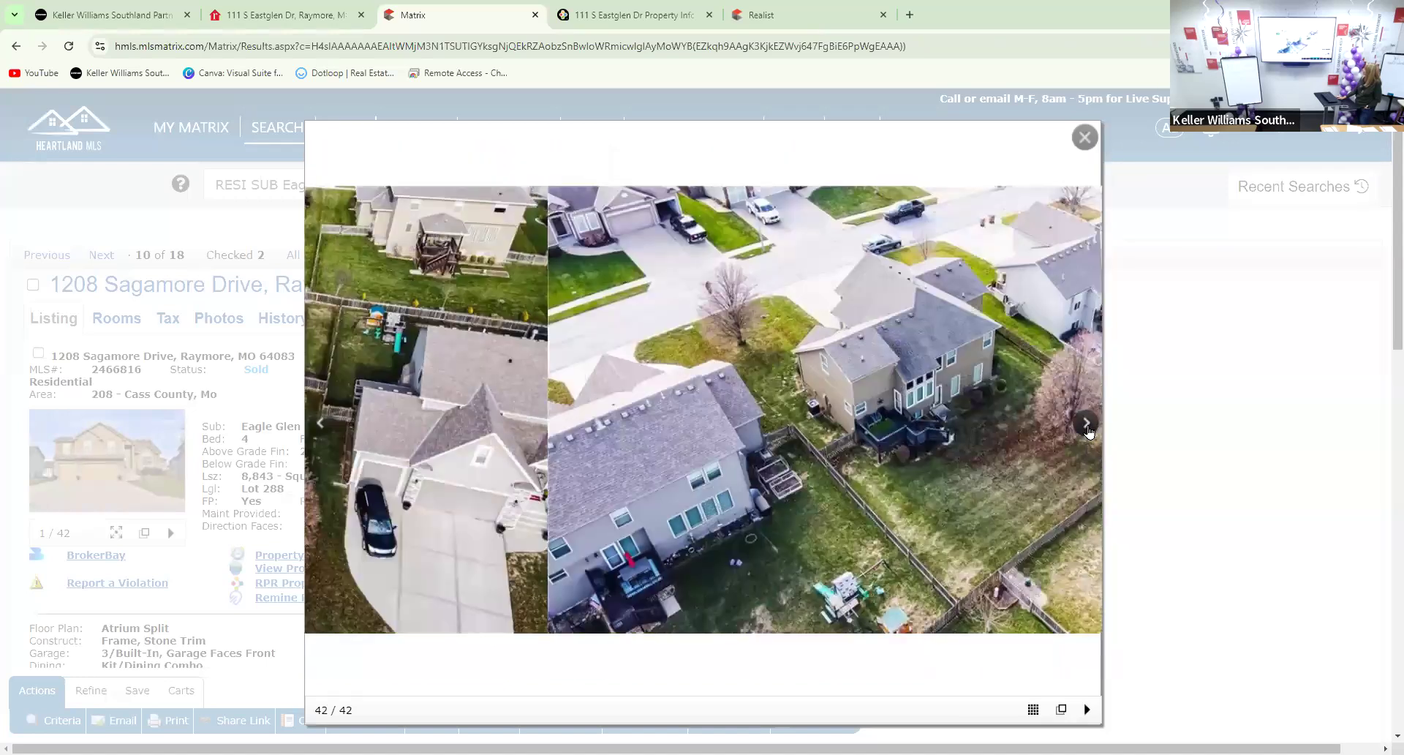
{"action": "left_click", "coordinate": [1087, 424]}
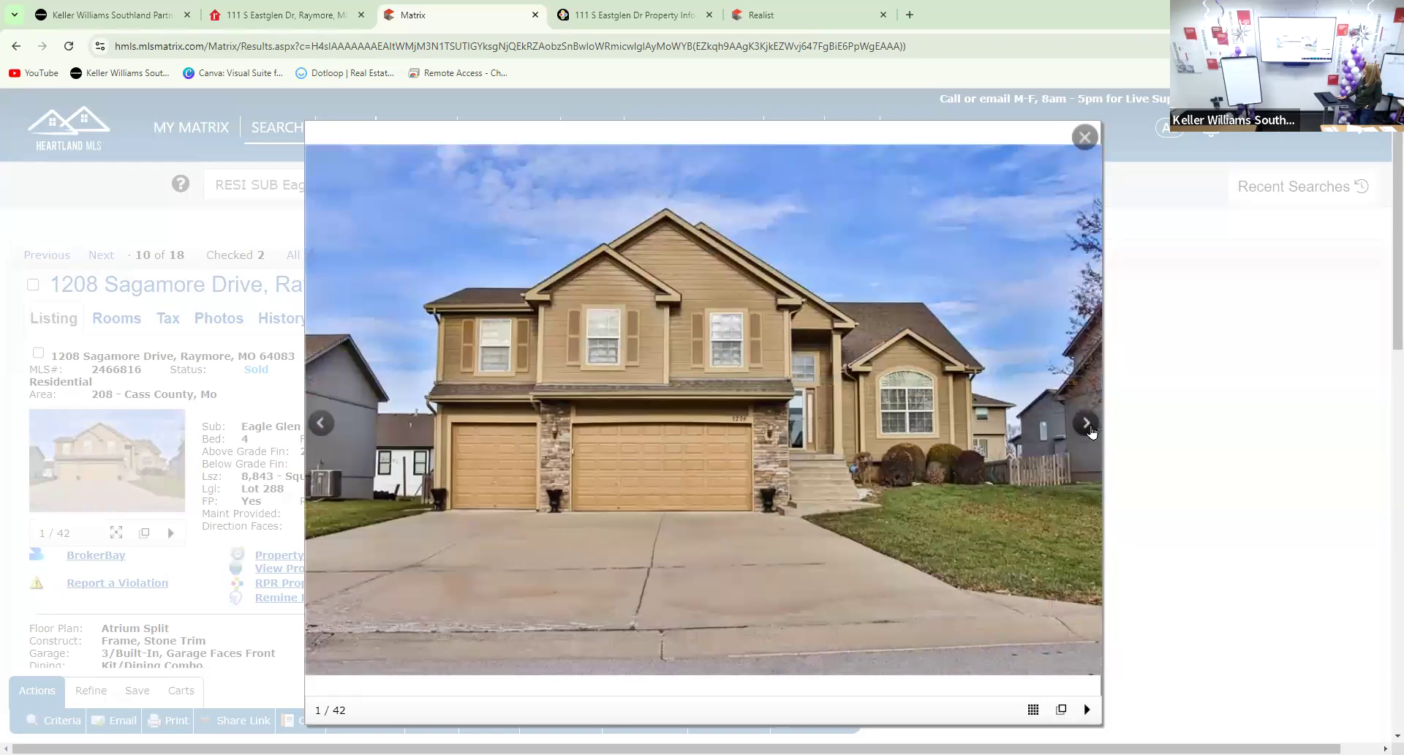
{"action": "left_click", "coordinate": [1090, 428]}
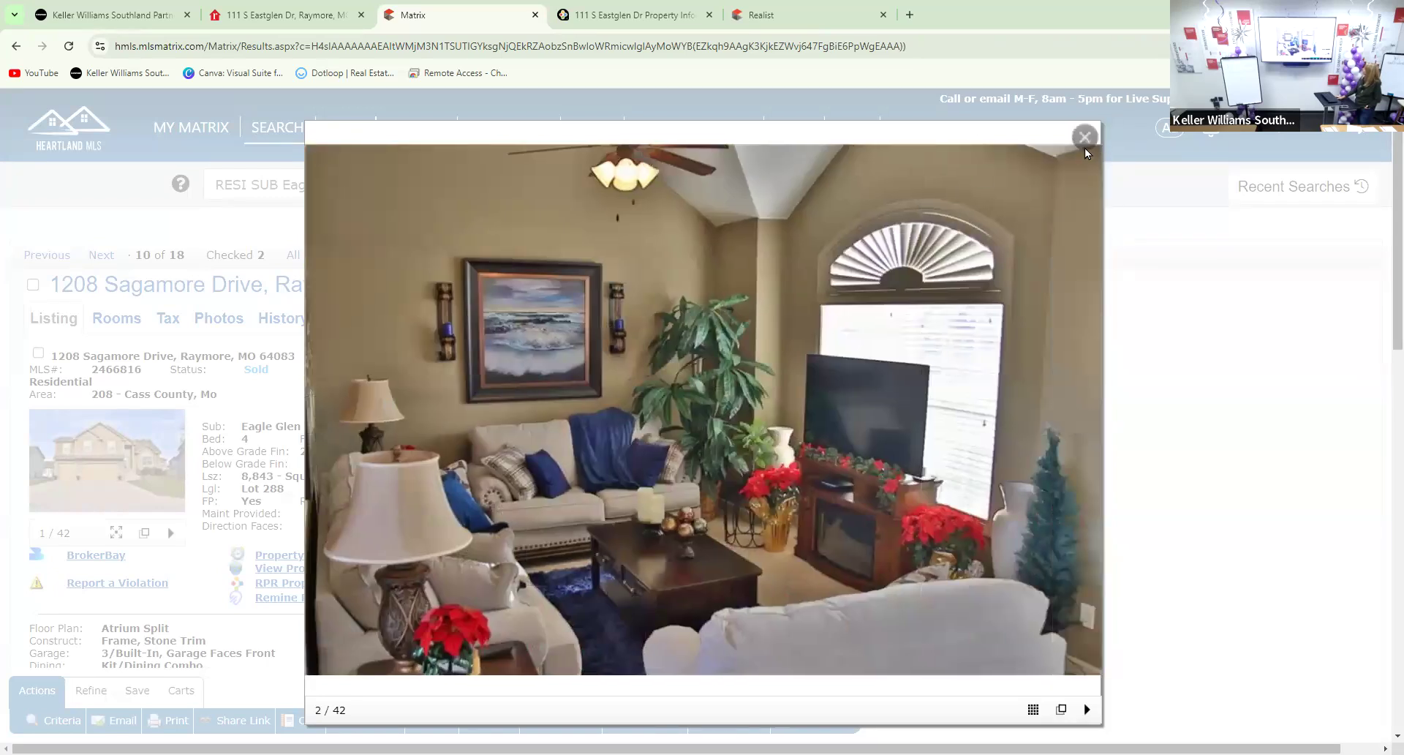
{"action": "key", "text": "Escape"}
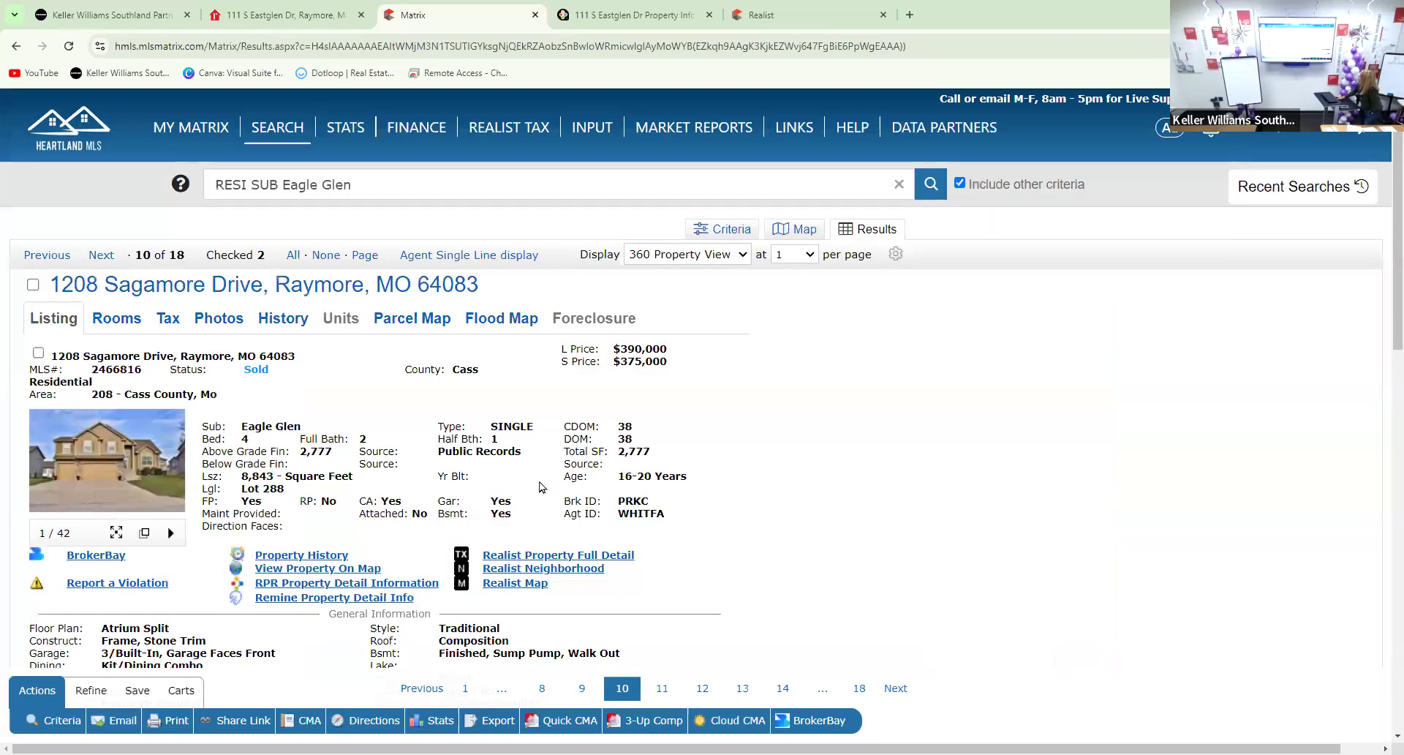
Review the listing ($375,000 sold, $390,000 list, 38 days on market) and open the Realist Property Full Detail report
{"action": "scroll", "coordinate": [540, 487], "scroll_direction": "down", "scroll_amount": 1}
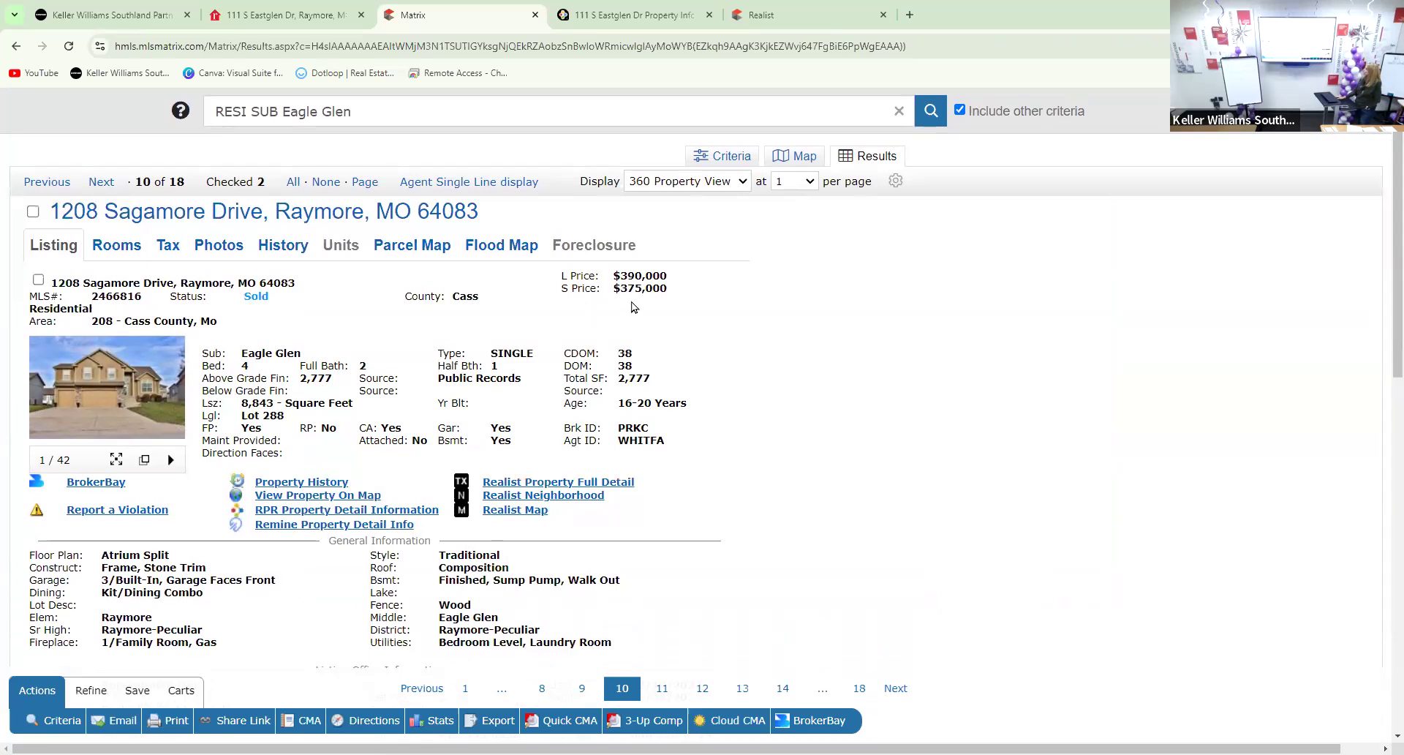
{"action": "scroll", "coordinate": [634, 307], "scroll_direction": "down", "scroll_amount": 10}
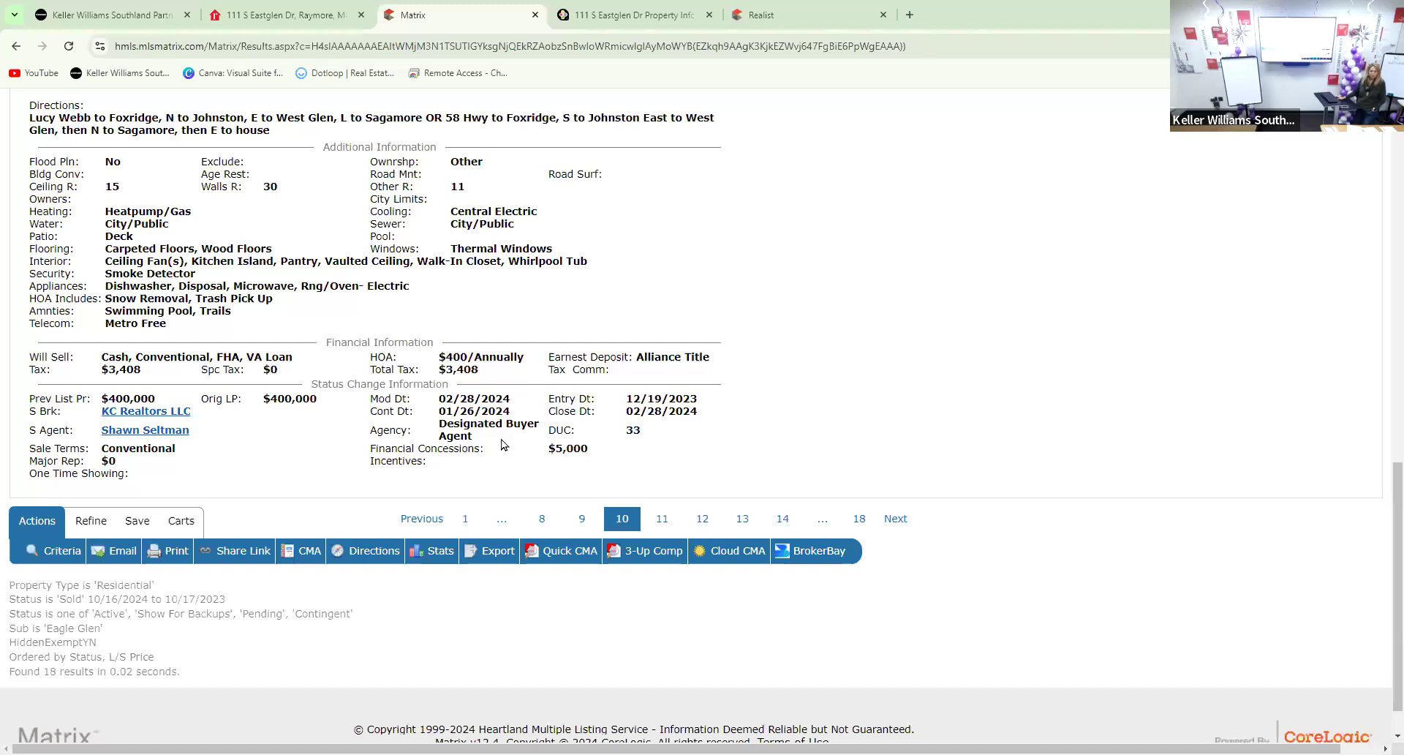
{"action": "scroll", "coordinate": [495, 440], "scroll_direction": "up", "scroll_amount": 20}
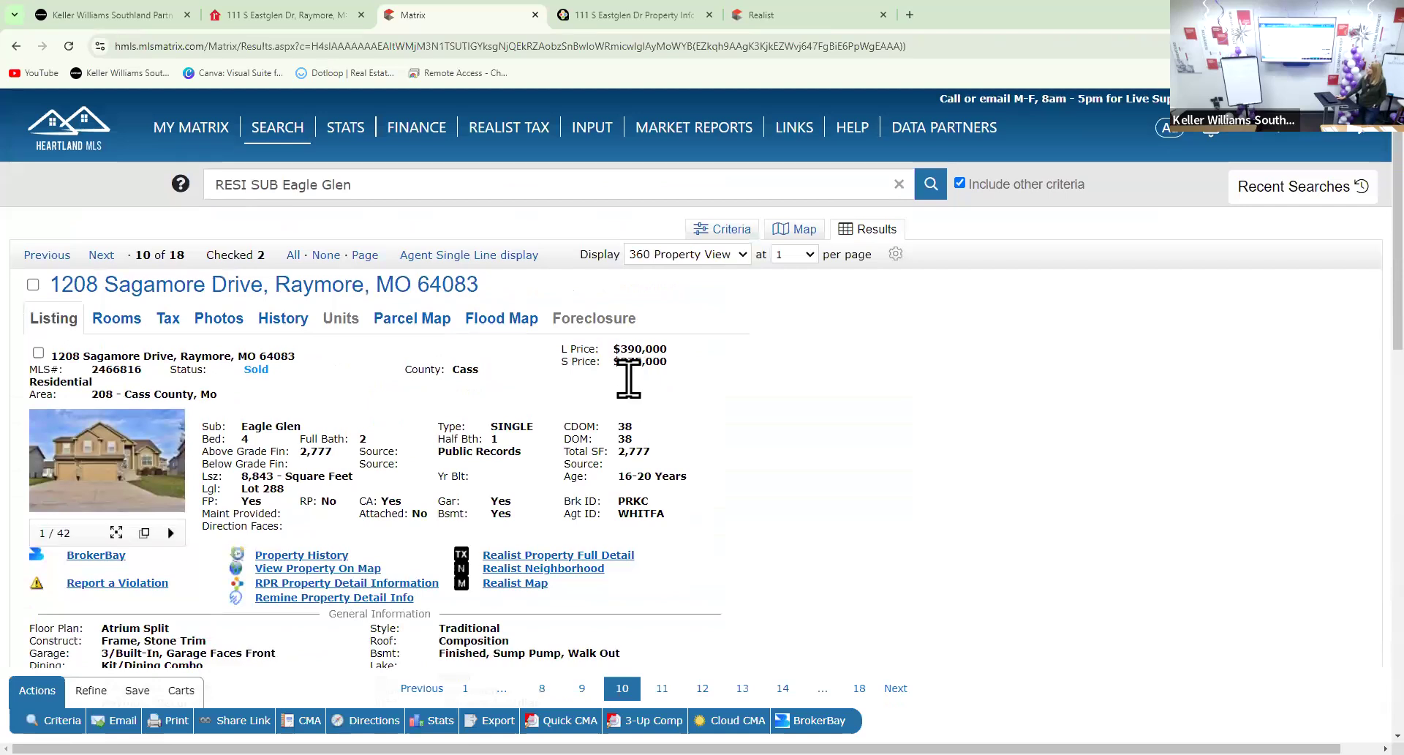
{"action": "scroll", "coordinate": [621, 380], "scroll_direction": "down", "scroll_amount": 20}
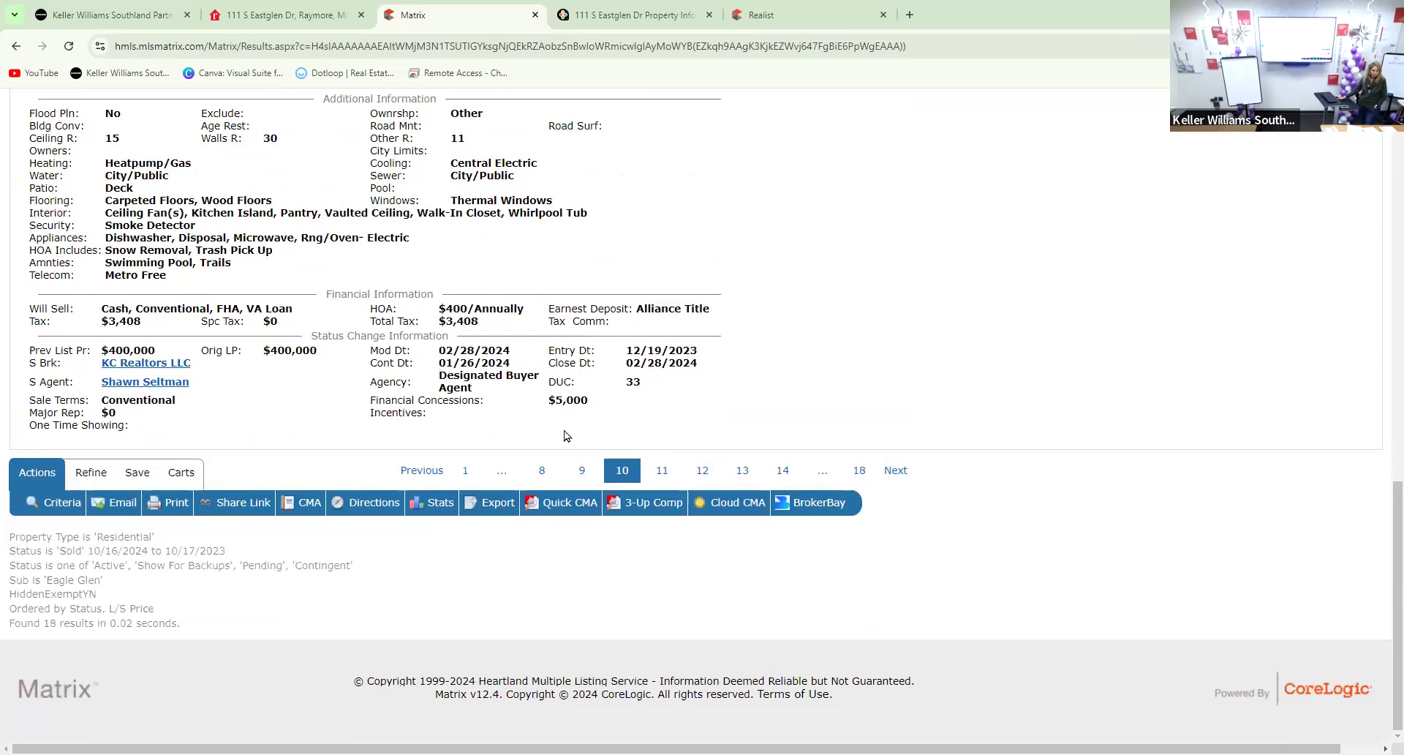
{"action": "scroll", "coordinate": [564, 436], "scroll_direction": "up", "scroll_amount": 15}
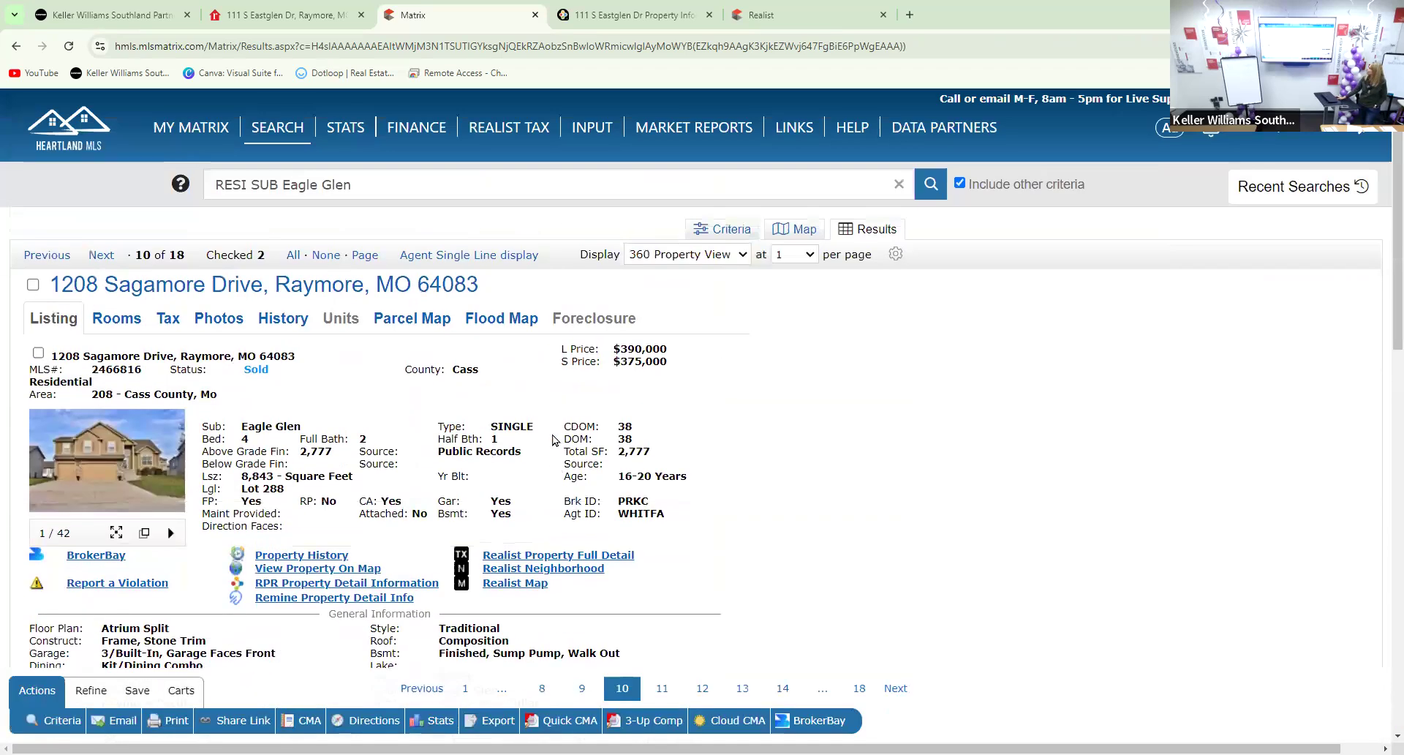
{"action": "scroll", "coordinate": [553, 439], "scroll_direction": "down", "scroll_amount": 10}
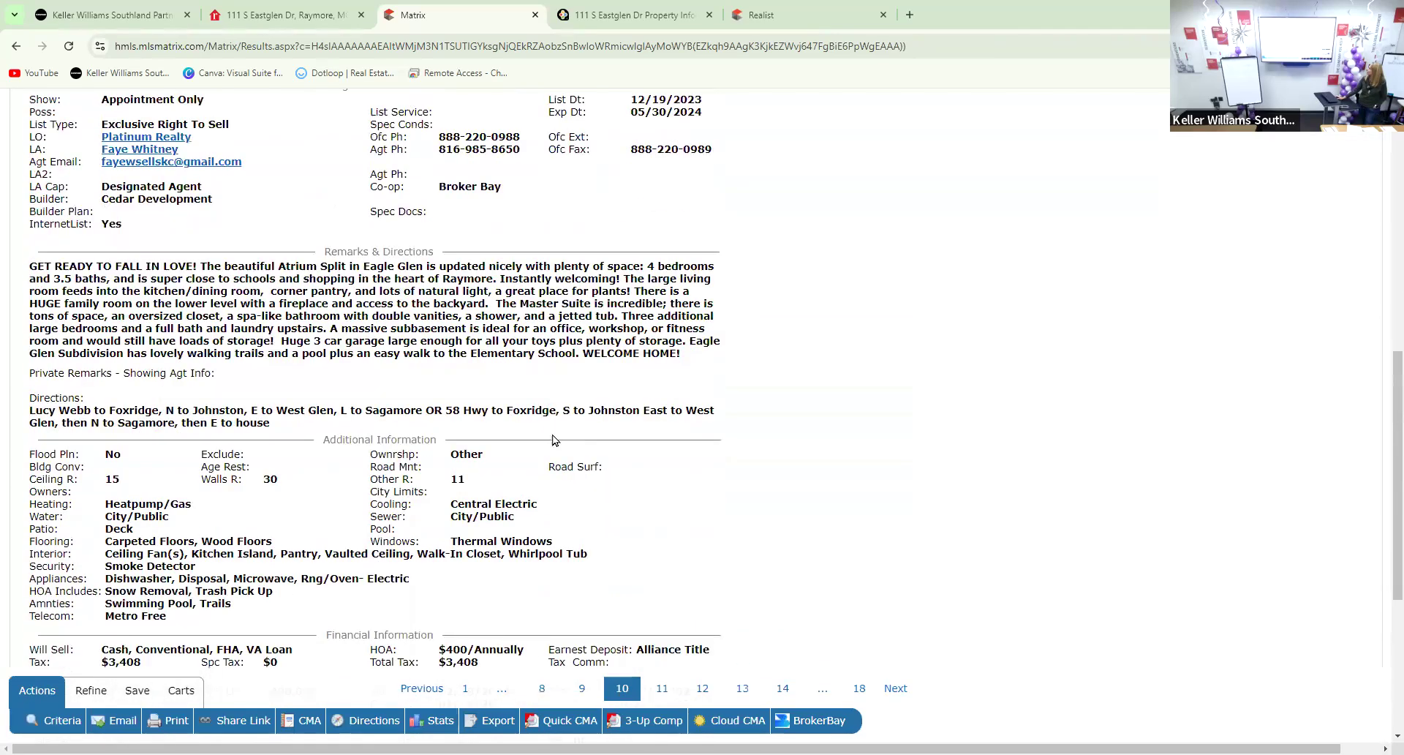
{"action": "scroll", "coordinate": [554, 440], "scroll_direction": "up", "scroll_amount": 9}
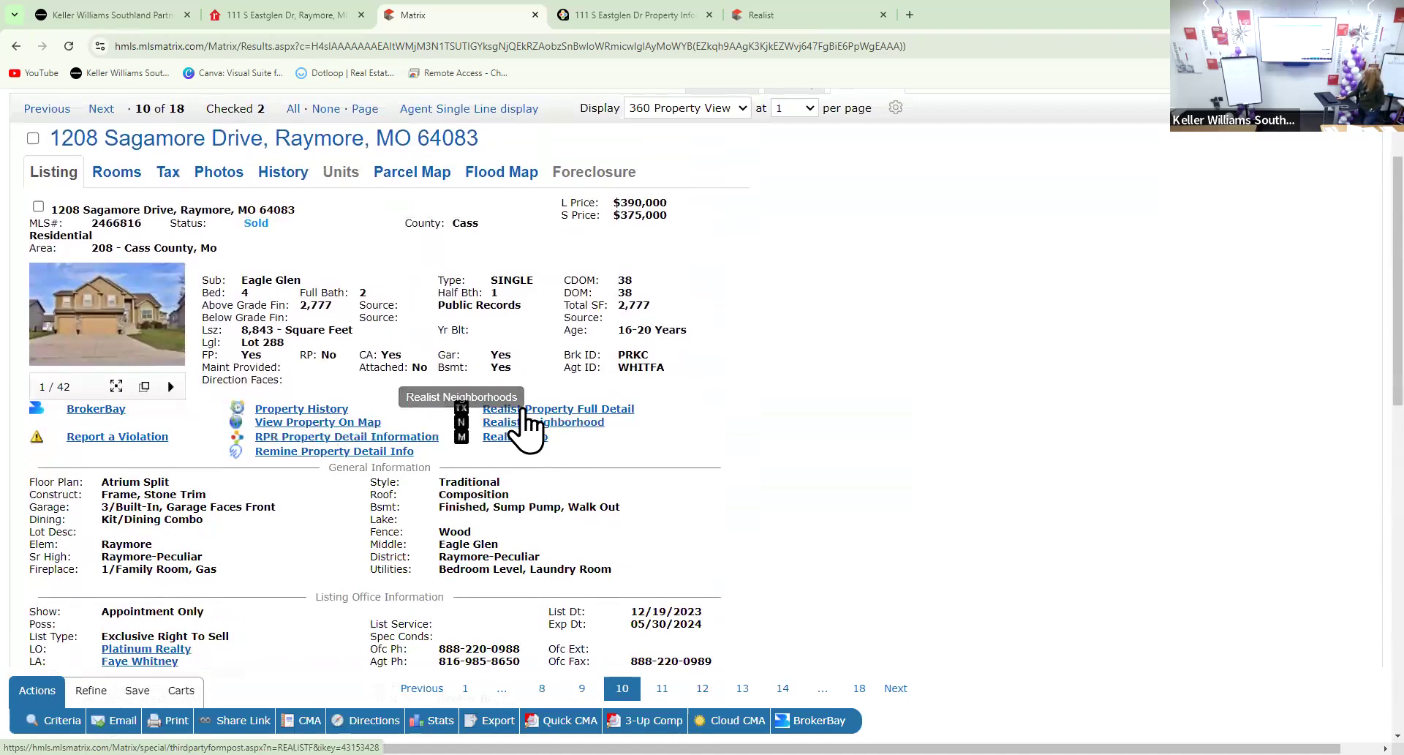
{"action": "left_click", "coordinate": [522, 411]}
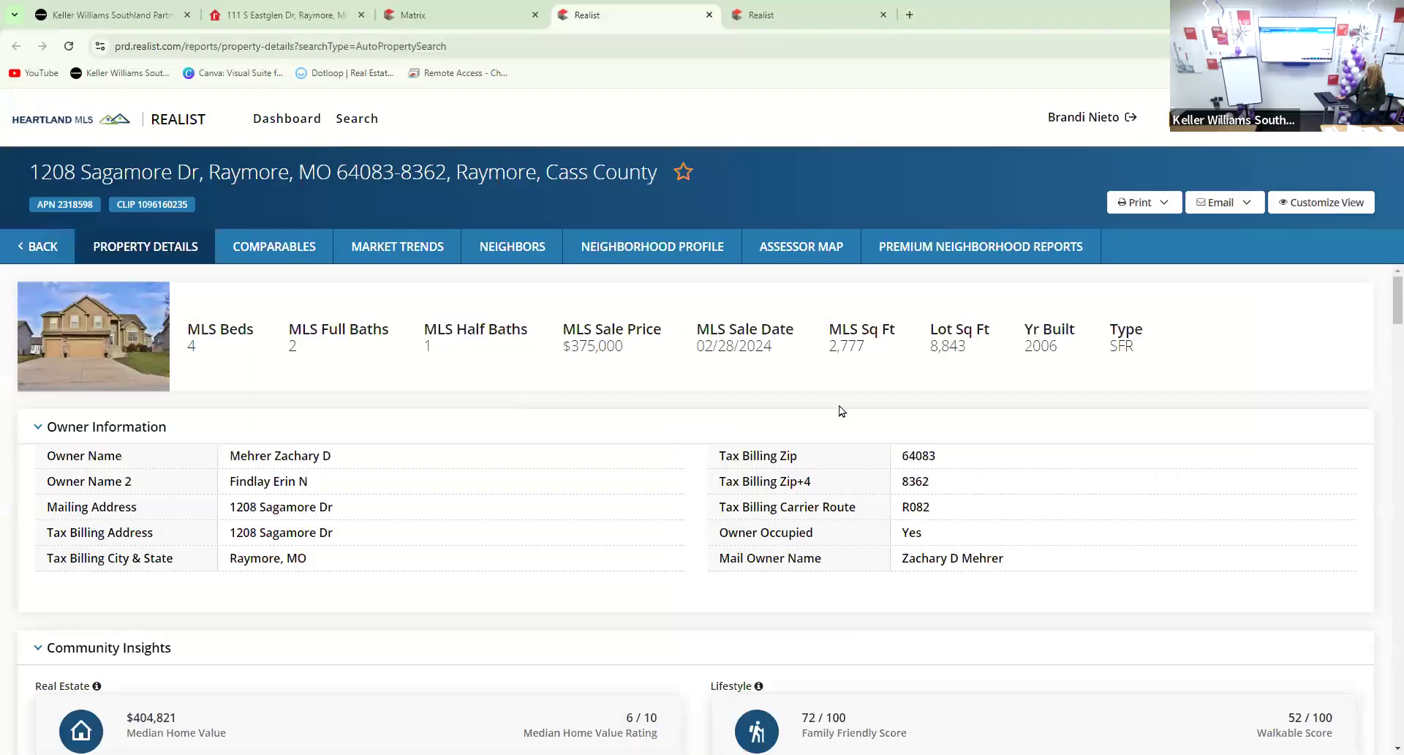
{"action": "scroll", "coordinate": [934, 555], "scroll_direction": "down", "scroll_amount": 2}
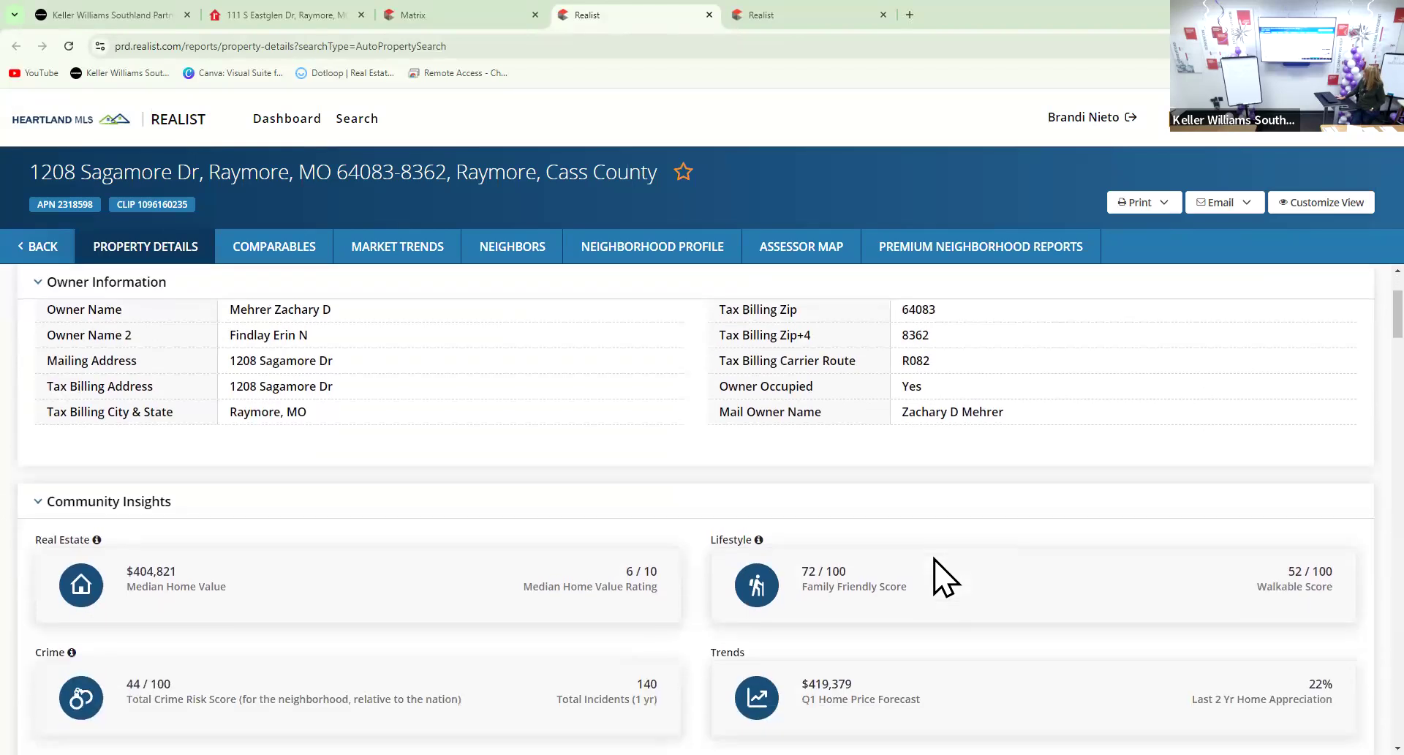
{"action": "scroll", "coordinate": [942, 577], "scroll_direction": "down", "scroll_amount": 1}
{"action": "scroll", "coordinate": [940, 574], "scroll_direction": "up", "scroll_amount": 2}
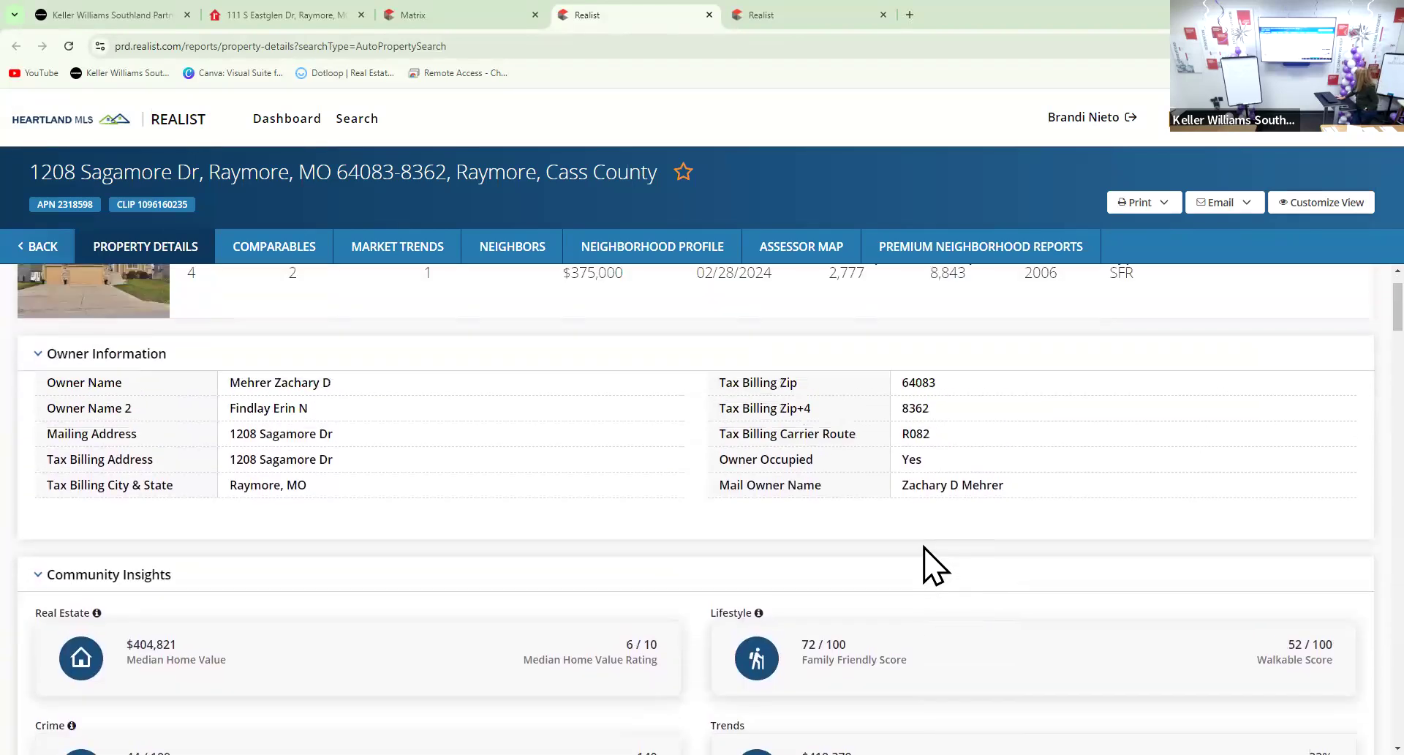
{"action": "scroll", "coordinate": [1043, 353], "scroll_direction": "up", "scroll_amount": 1}
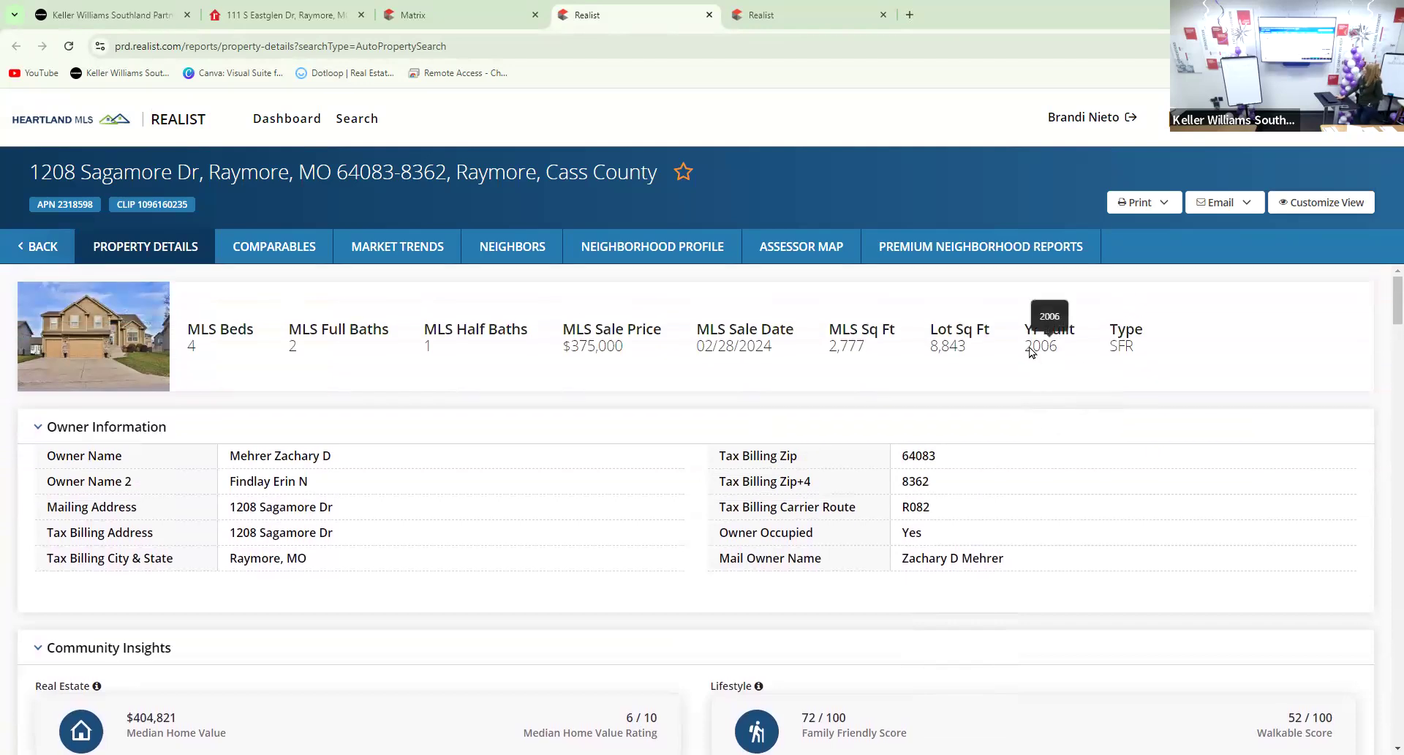
{"action": "left_click", "coordinate": [479, 19]}
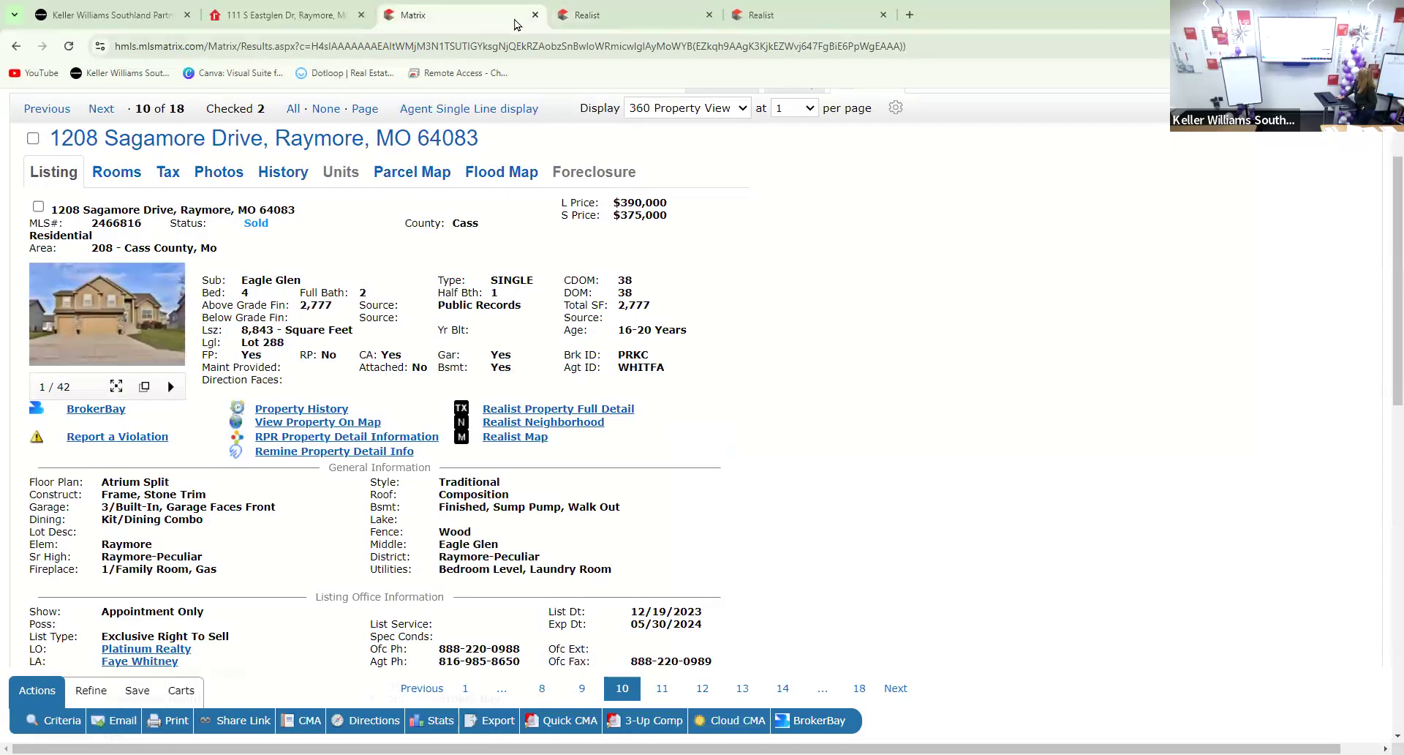
{"action": "left_click", "coordinate": [709, 15]}
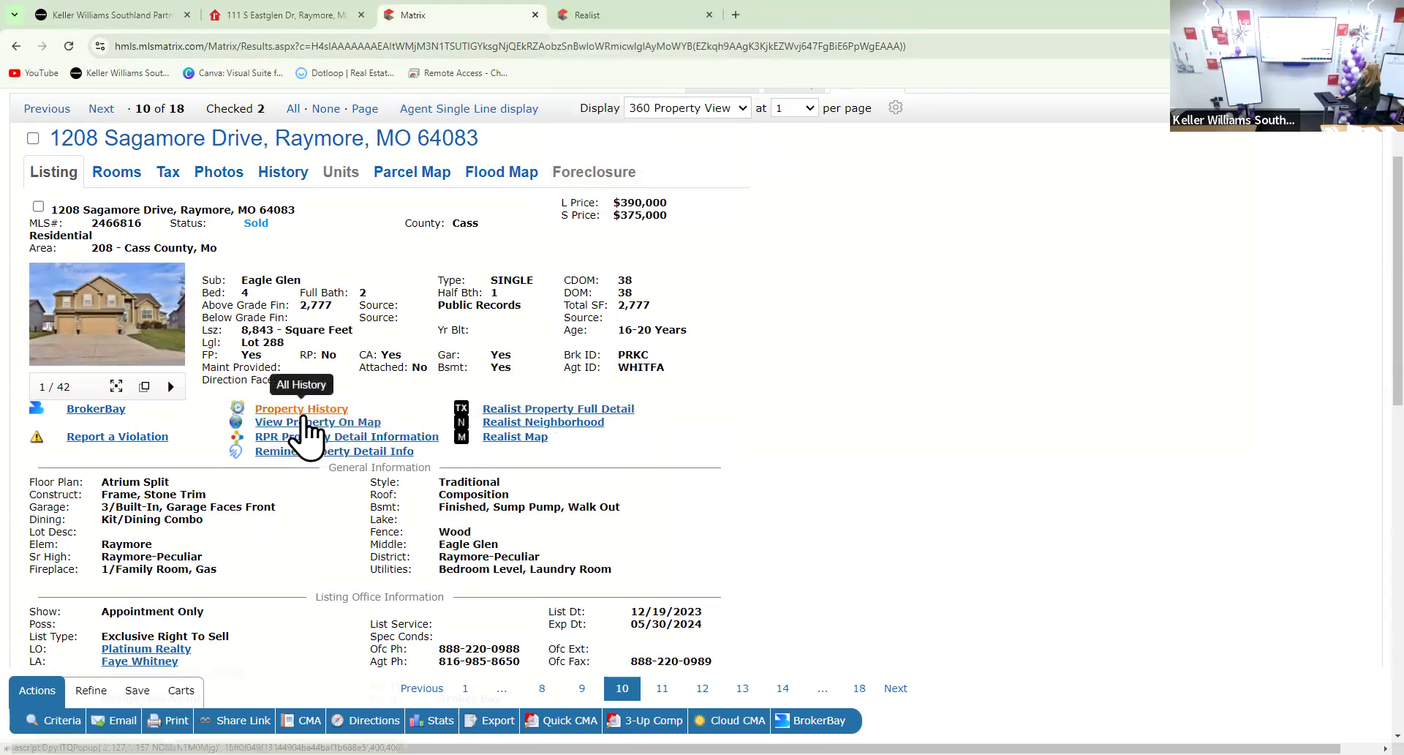
{"action": "scroll", "coordinate": [613, 505], "scroll_direction": "up", "scroll_amount": 2}
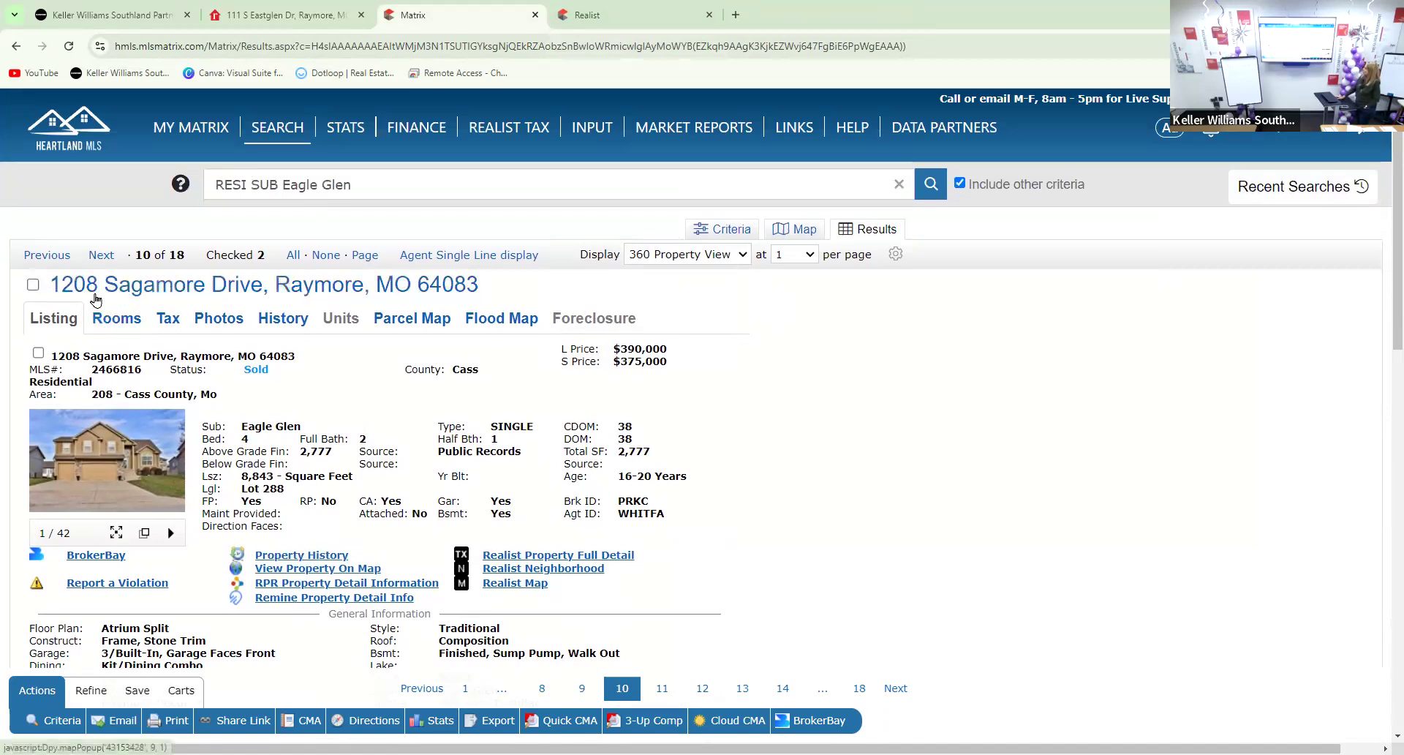
{"action": "left_click", "coordinate": [264, 289]}
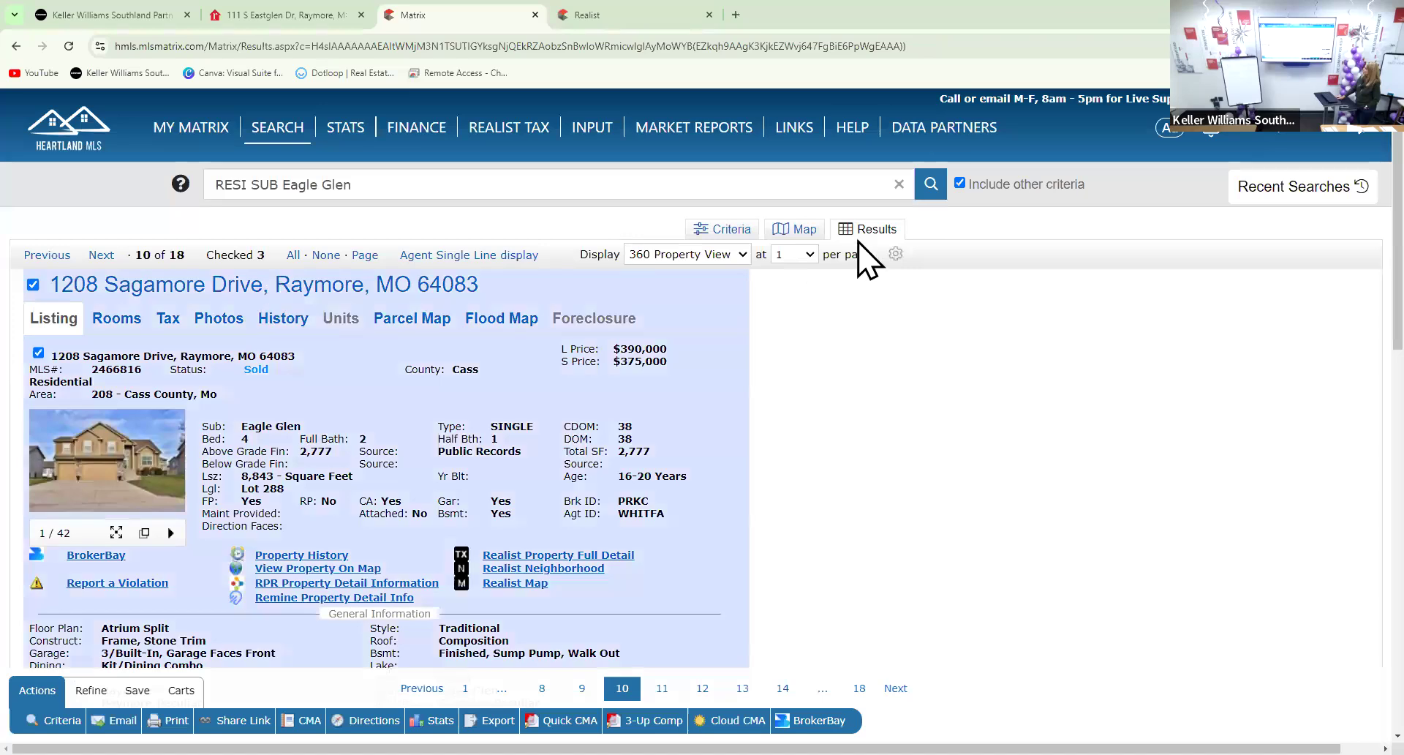
{"action": "left_click", "coordinate": [717, 257]}
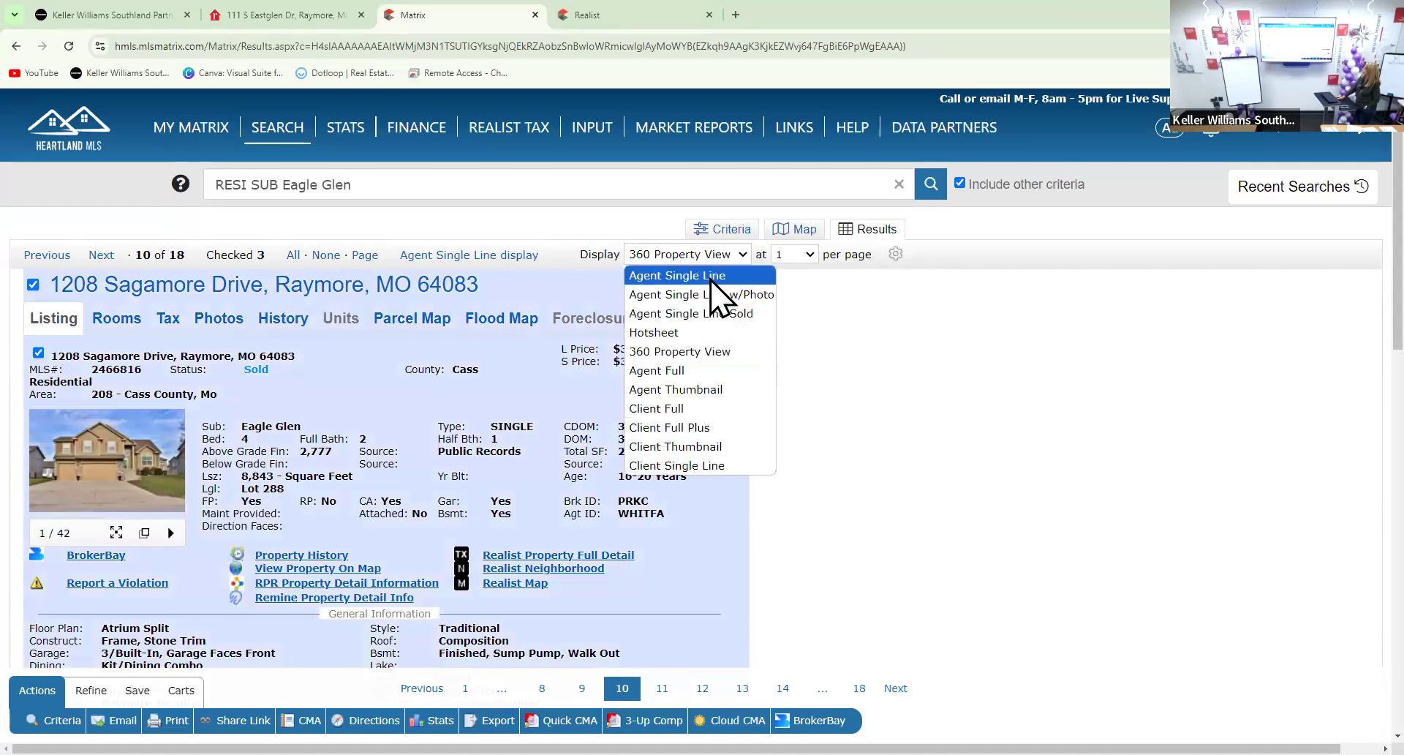
{"action": "left_click", "coordinate": [711, 277]}
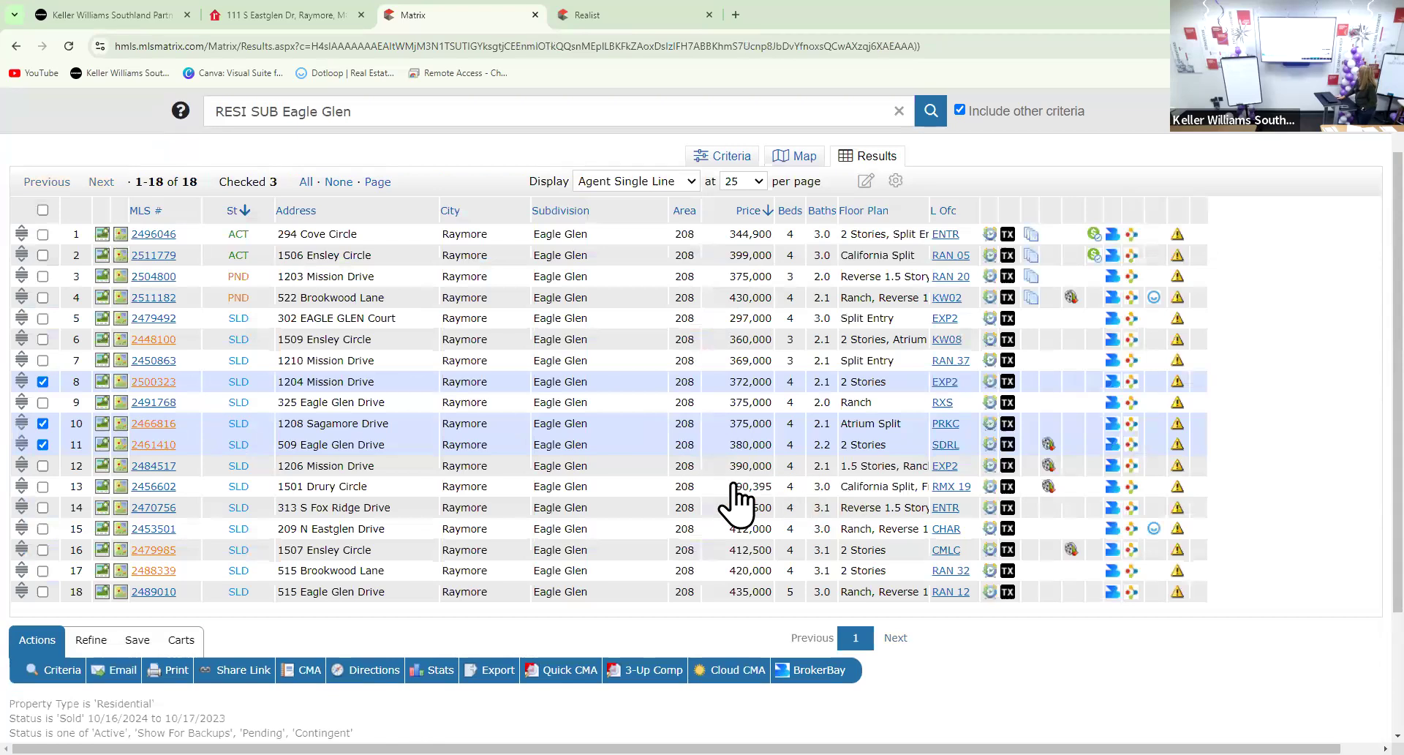
{"action": "left_click", "coordinate": [141, 486]}
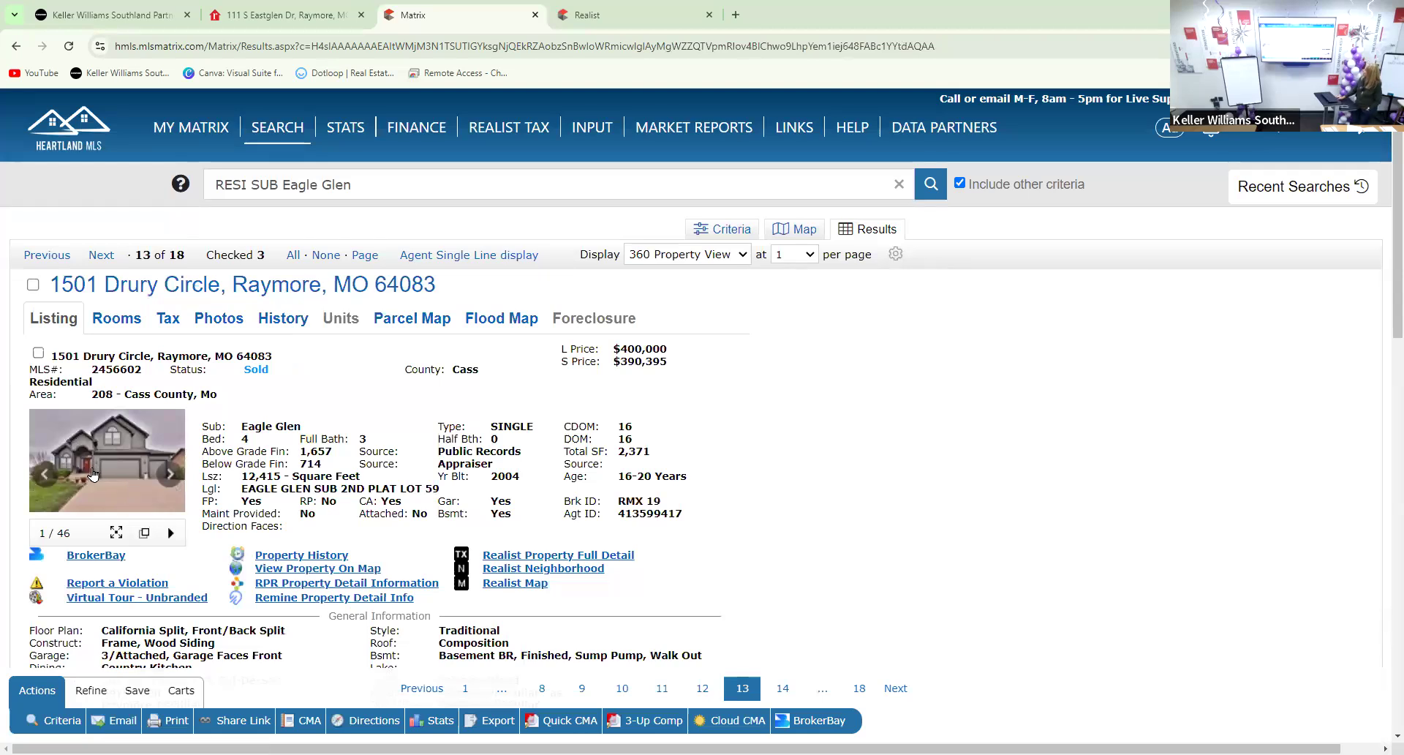
{"action": "left_click", "coordinate": [91, 466]}
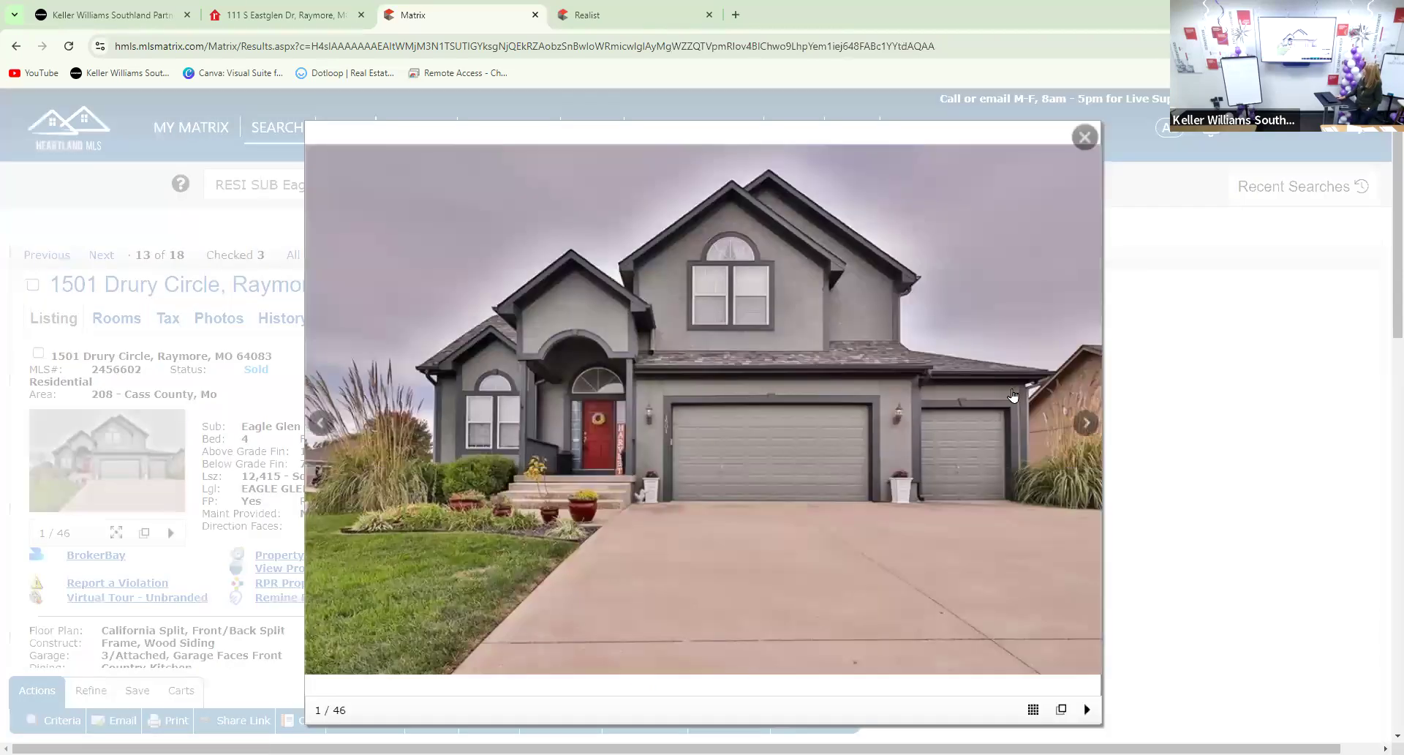
{"action": "left_click", "coordinate": [1084, 137]}
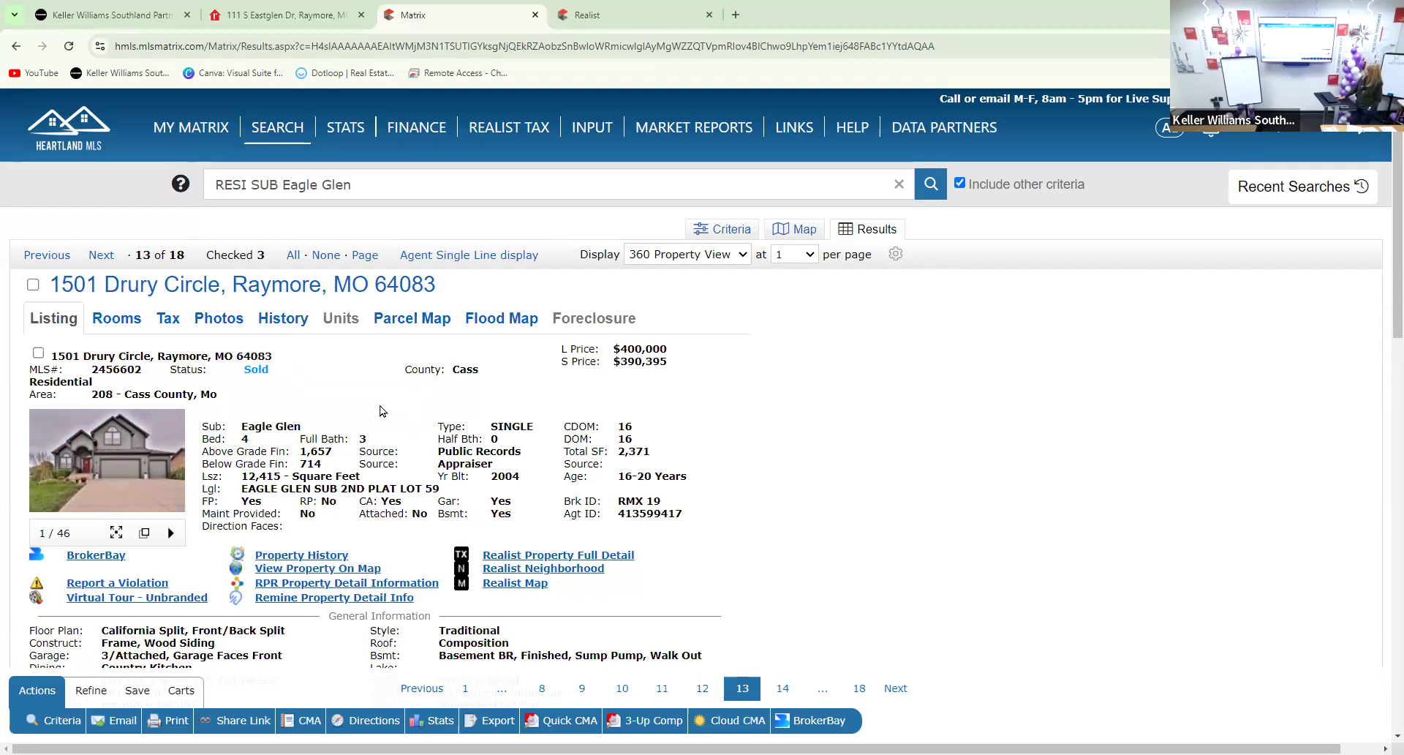
{"action": "left_click", "coordinate": [118, 476]}
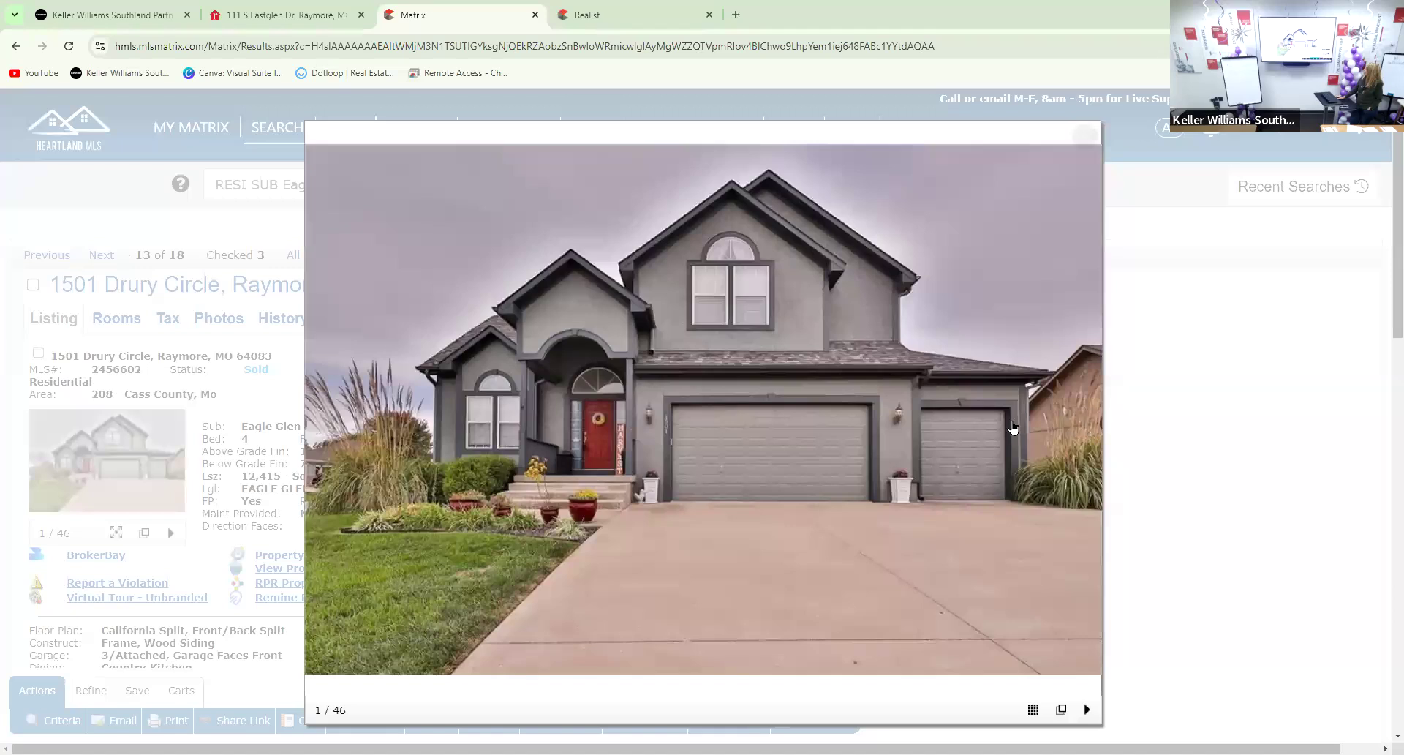
Advance past the aerial roof shot to the elevated front view, photo 3 of 46
{"action": "left_click", "coordinate": [1085, 425]}
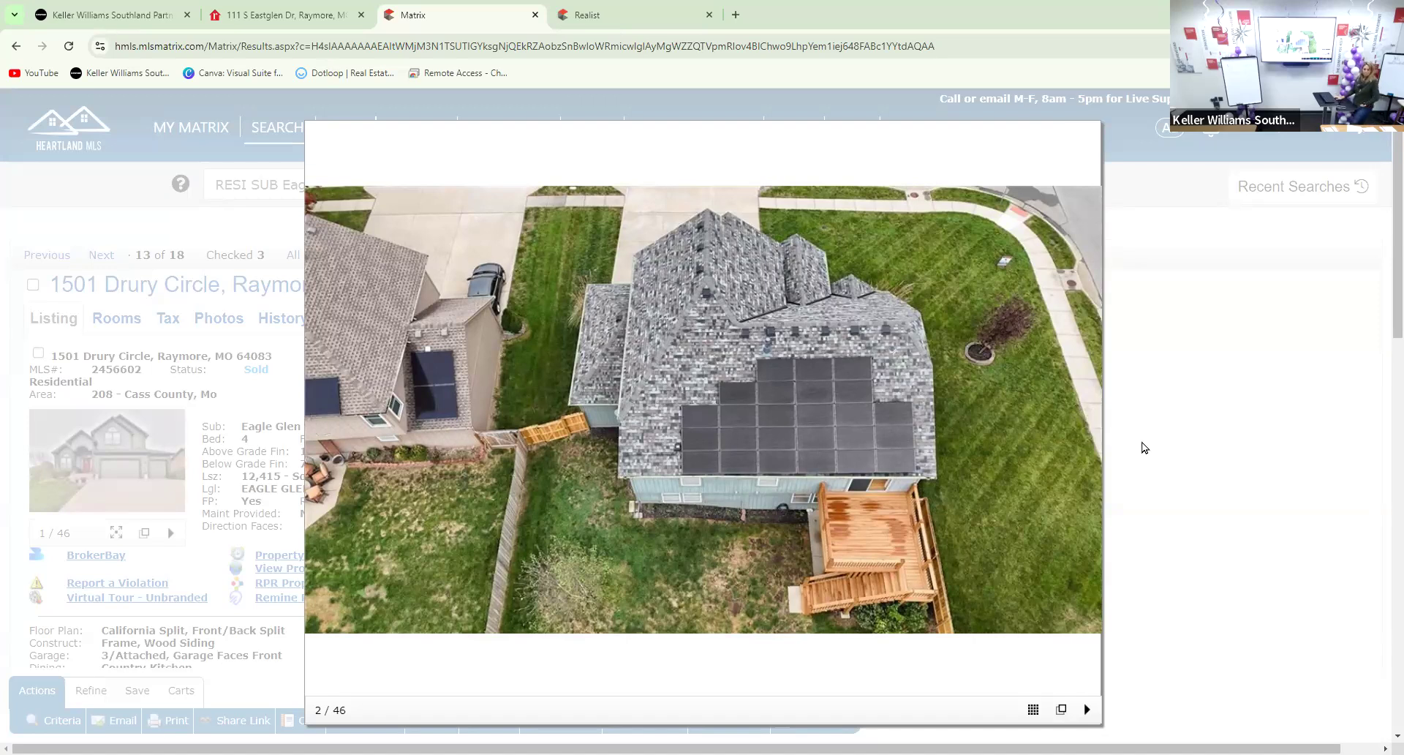
{"action": "mouse_move", "coordinate": [1084, 457]}
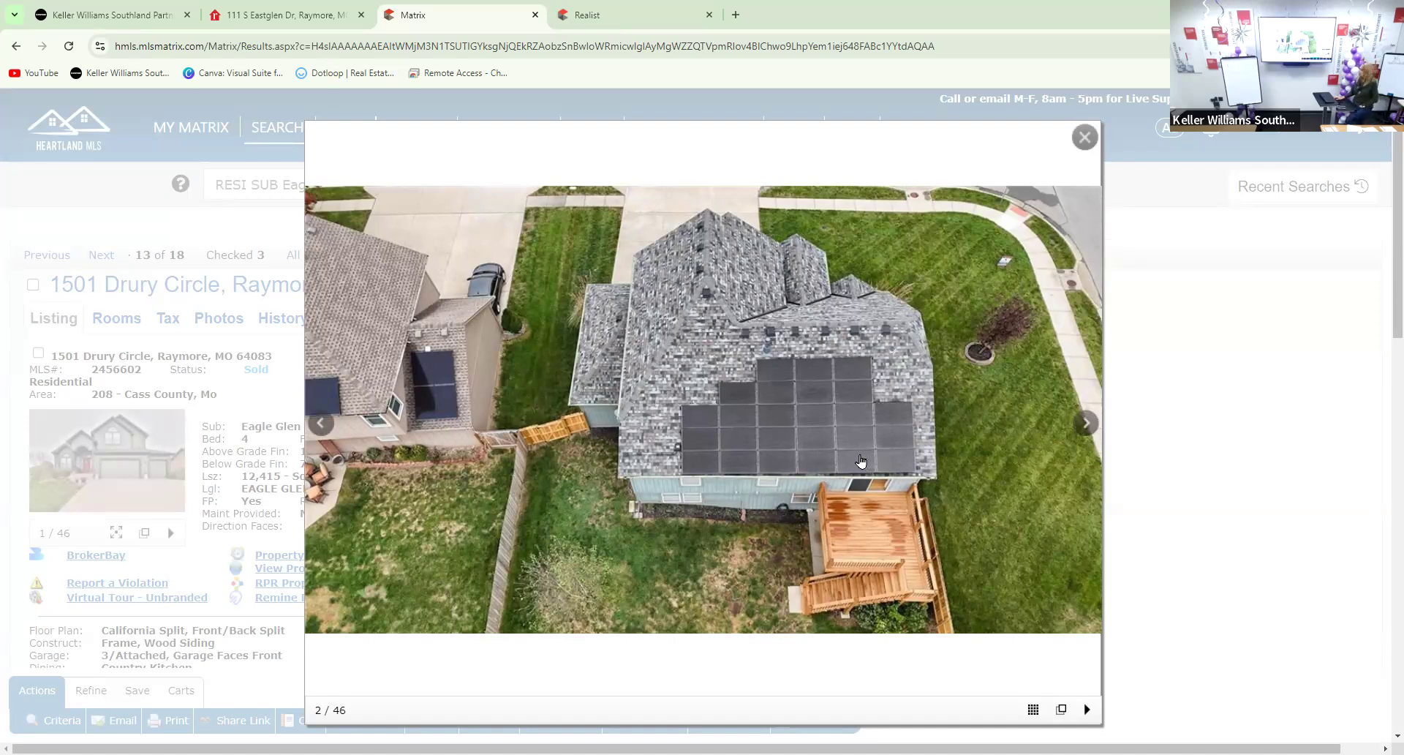
{"action": "left_click", "coordinate": [1073, 425]}
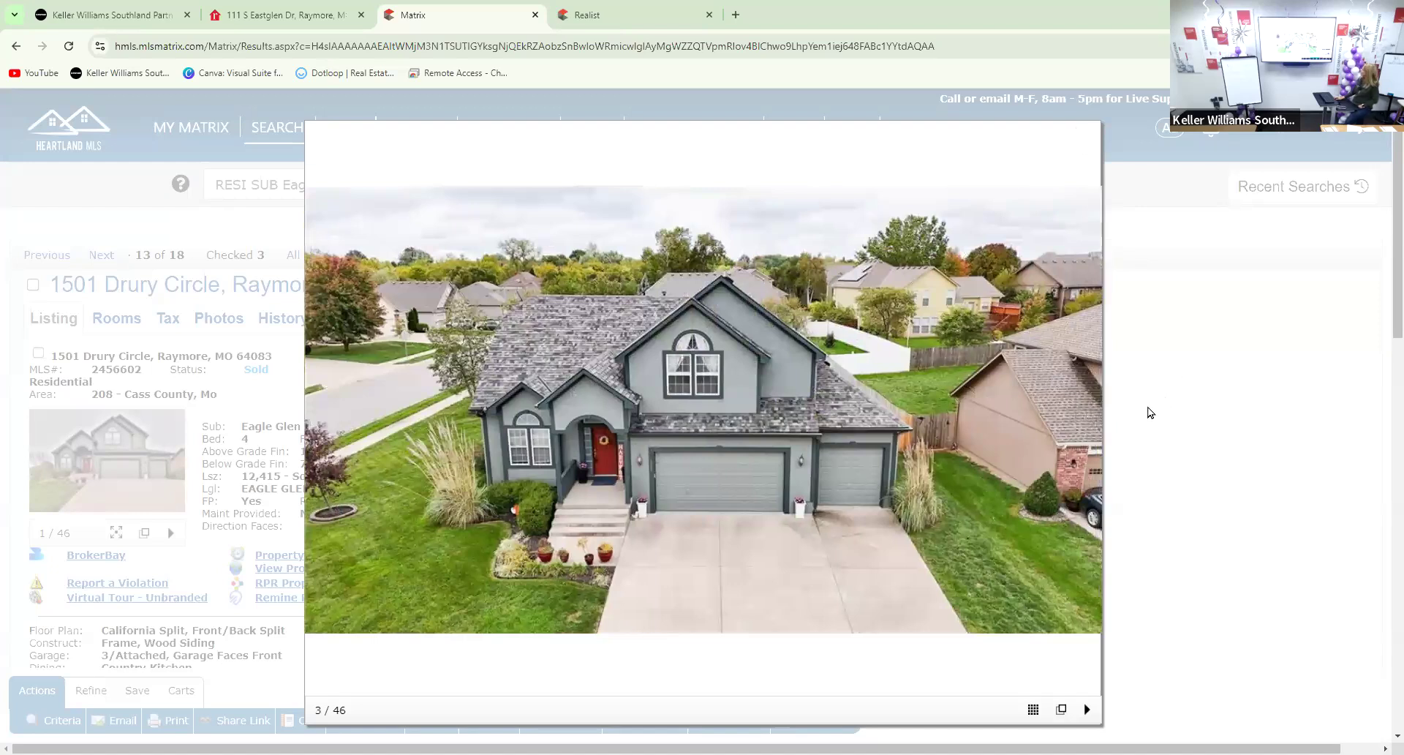
Page through the front porch, entry, living room and kitchen photos to the upstairs landing
{"action": "left_click", "coordinate": [1083, 421]}
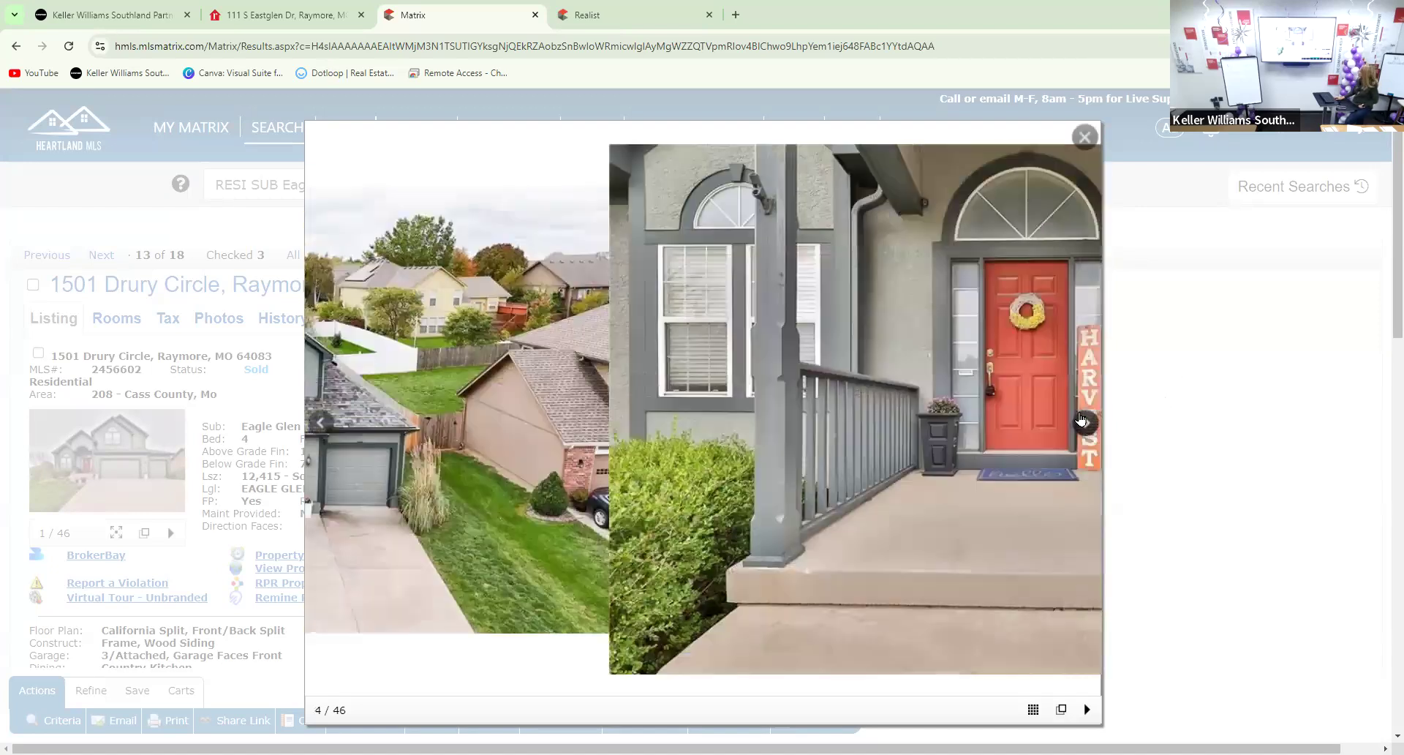
{"action": "left_click", "coordinate": [1082, 421]}
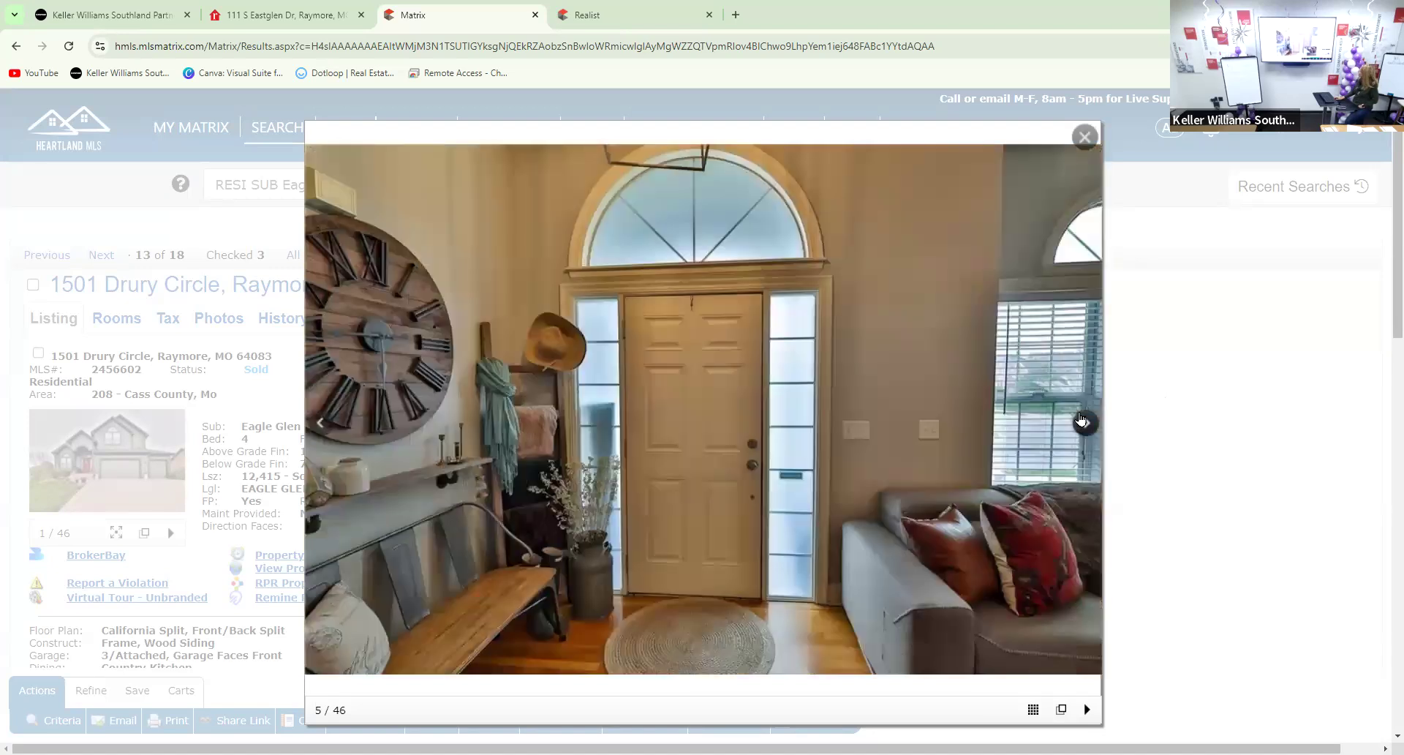
{"action": "left_click", "coordinate": [1083, 421]}
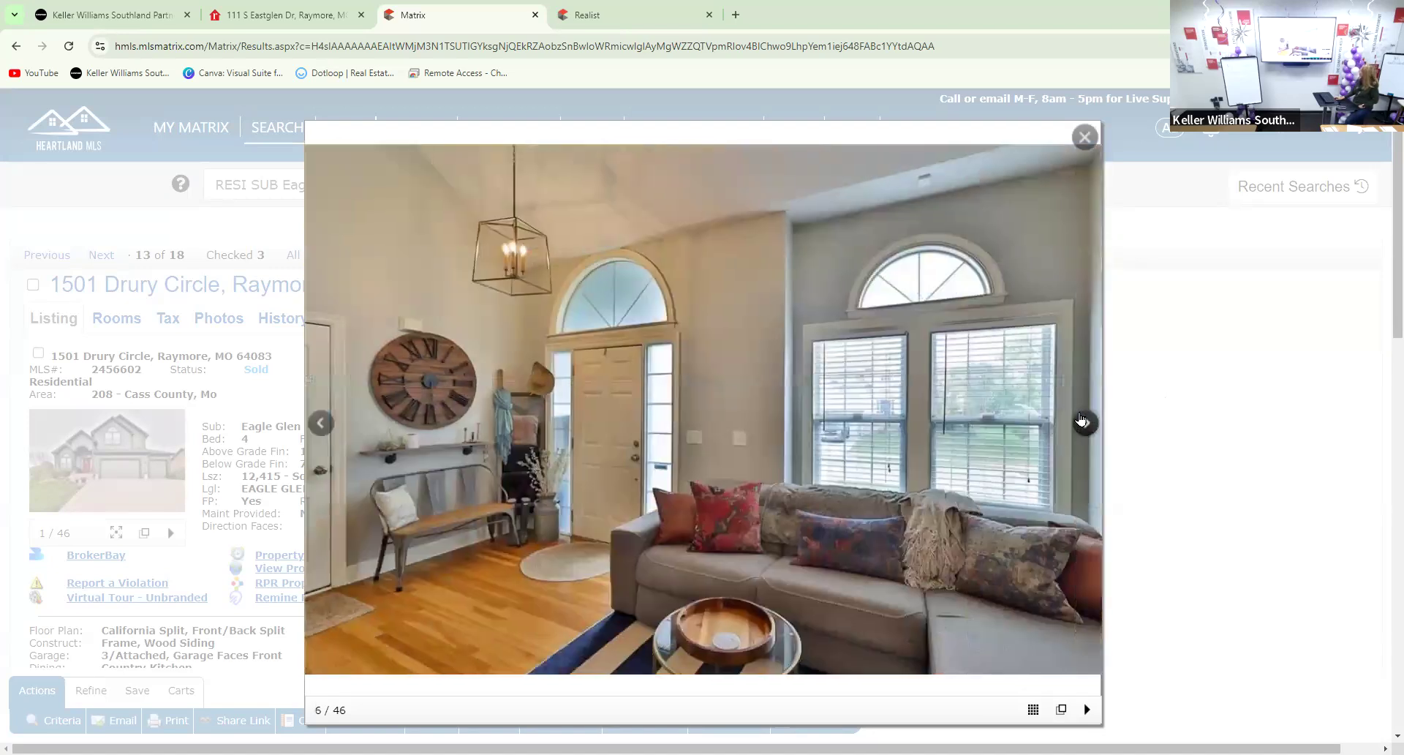
{"action": "left_click", "coordinate": [1082, 421]}
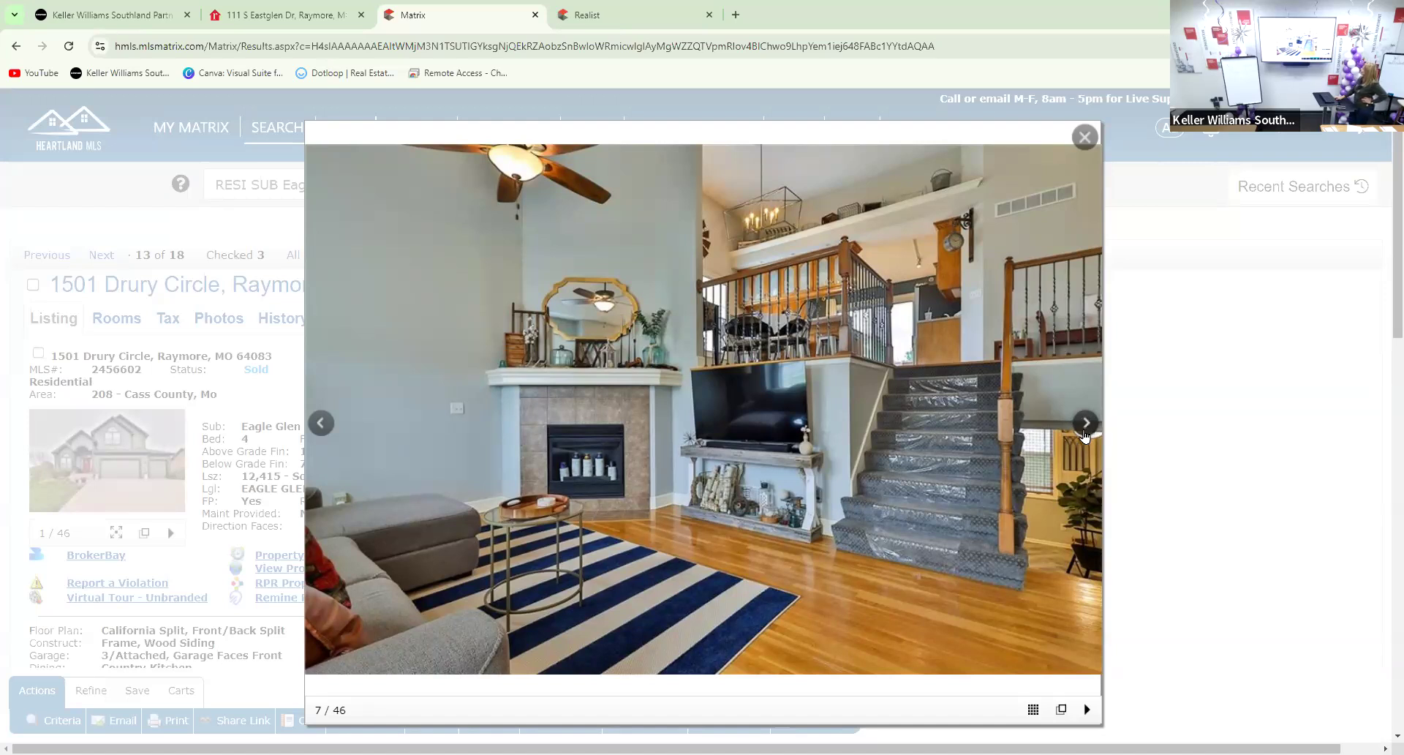
{"action": "left_click", "coordinate": [1085, 423]}
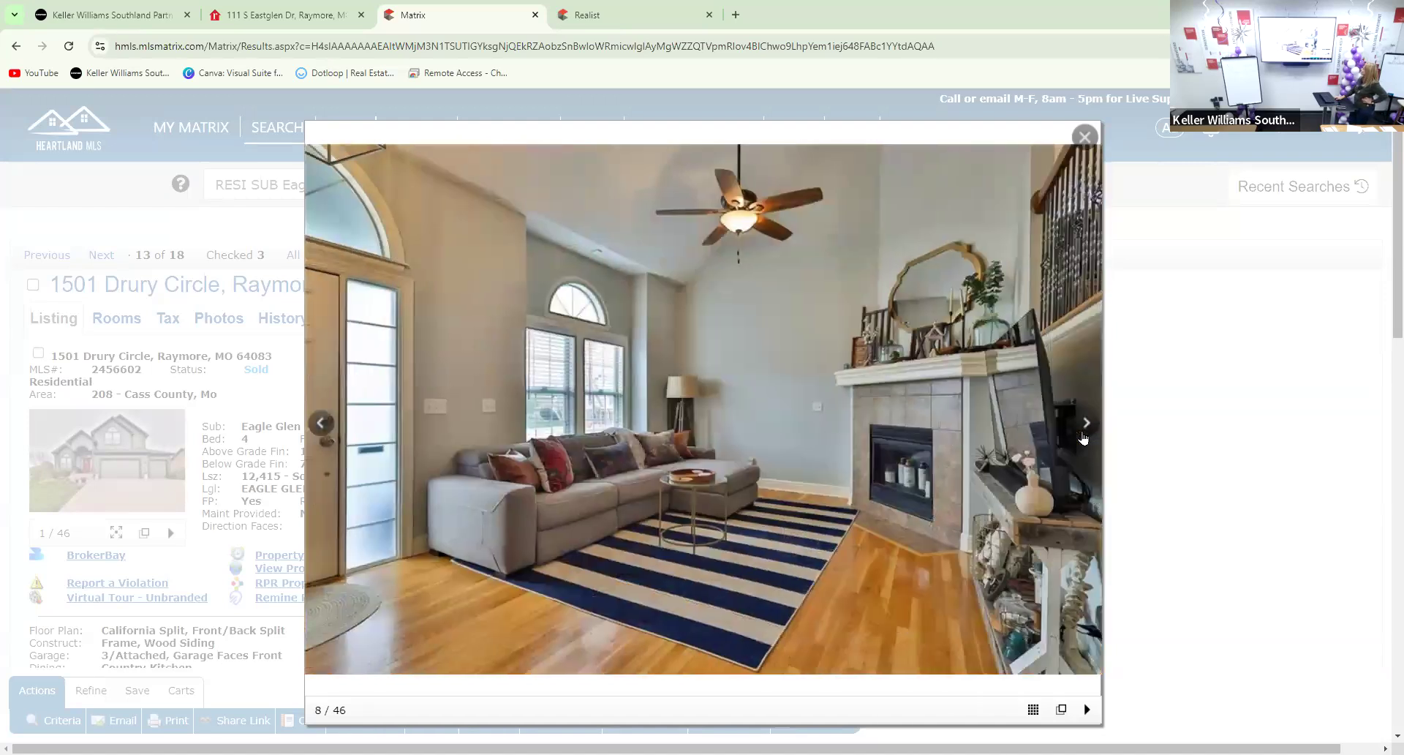
{"action": "left_click", "coordinate": [1087, 424]}
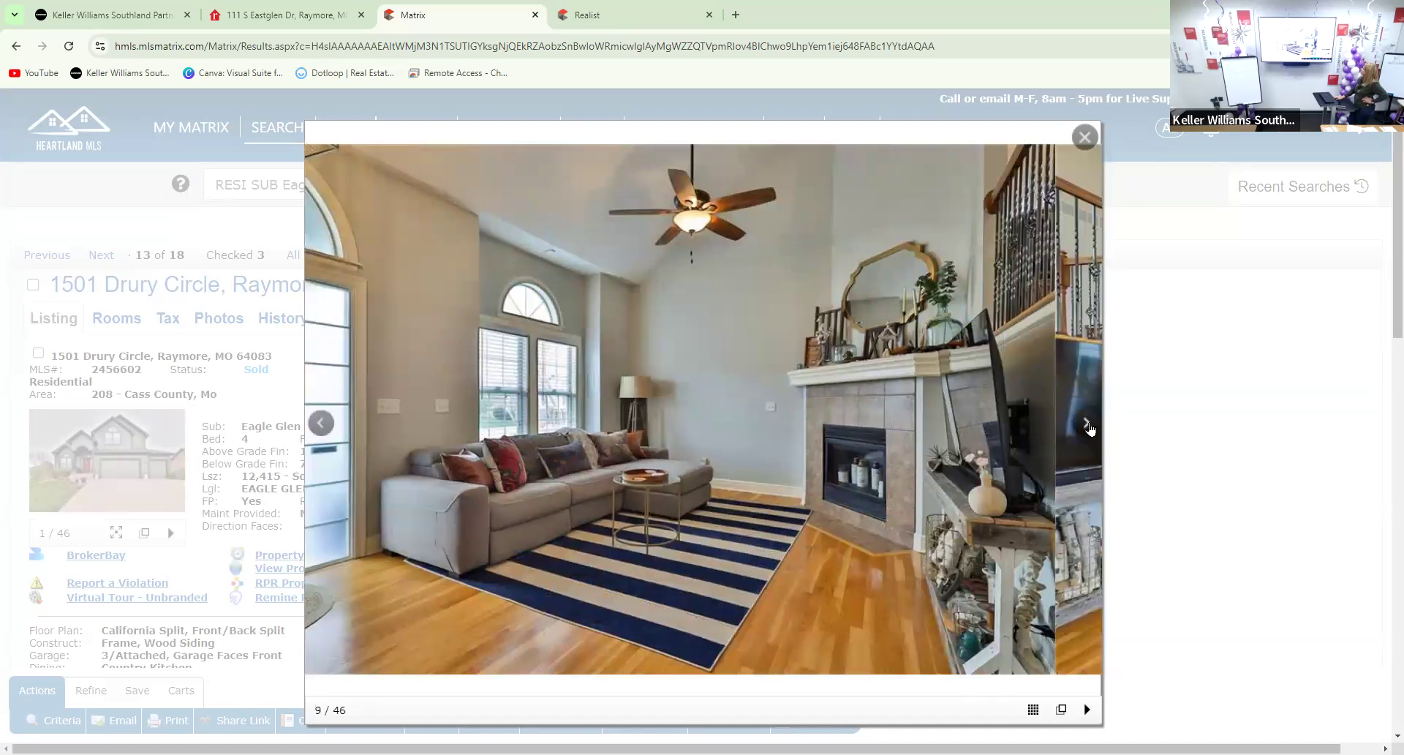
{"action": "left_click", "coordinate": [1099, 431]}
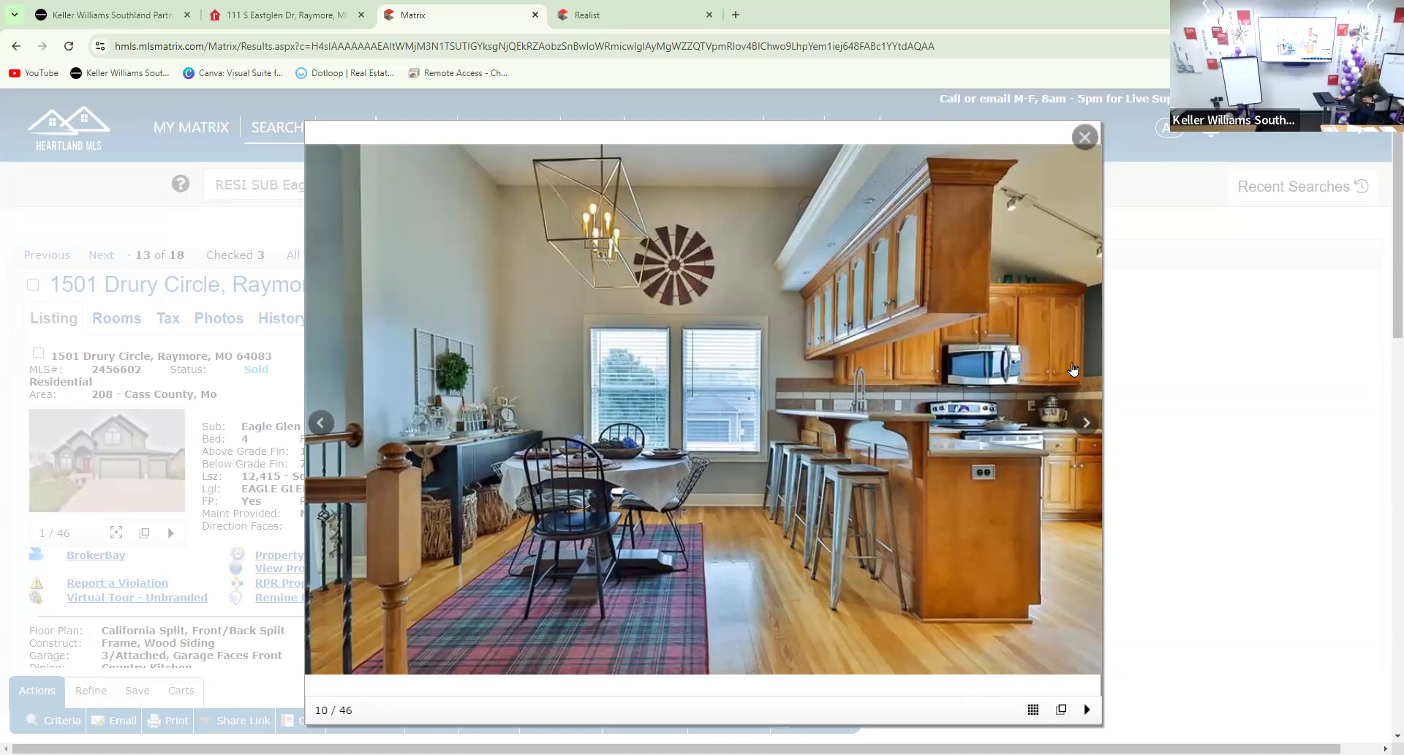
{"action": "left_click", "coordinate": [1087, 424]}
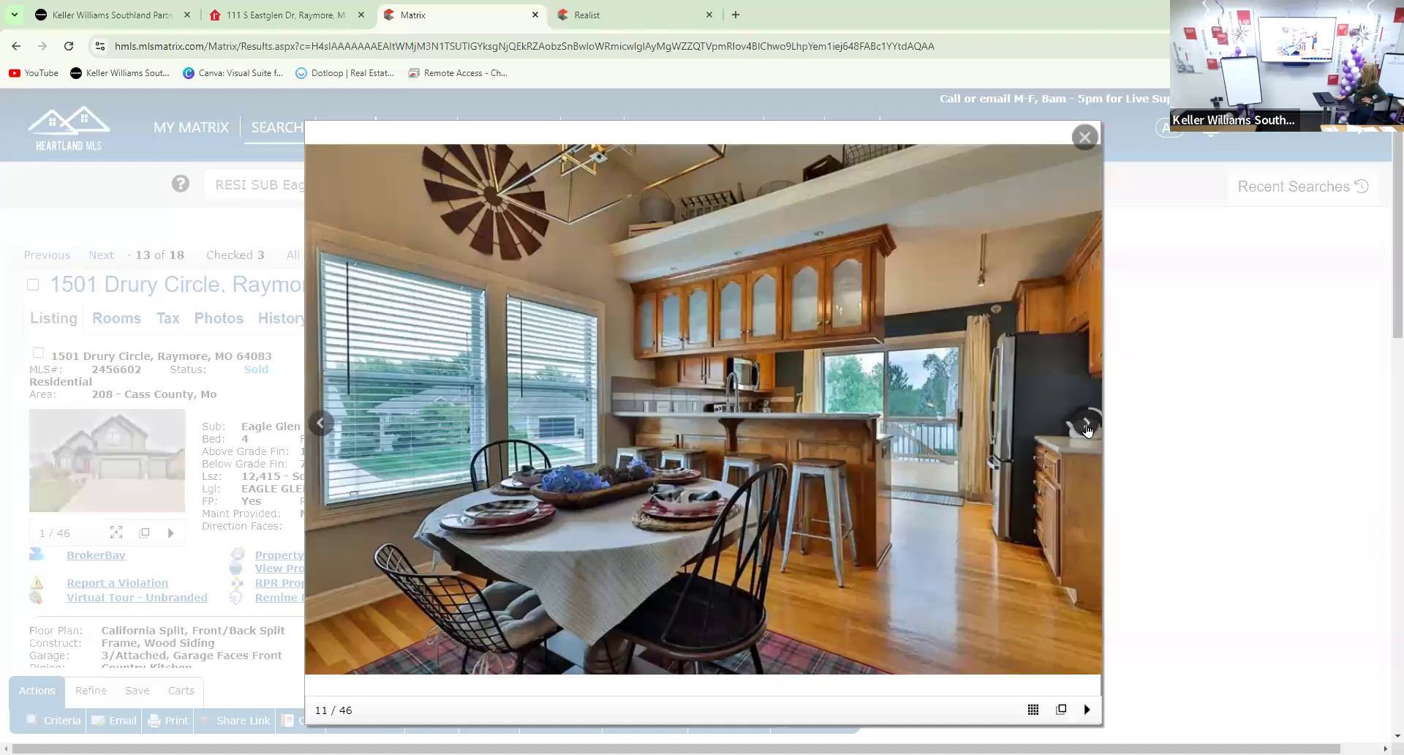
{"action": "left_click", "coordinate": [1087, 428]}
{"action": "left_click", "coordinate": [1085, 427]}
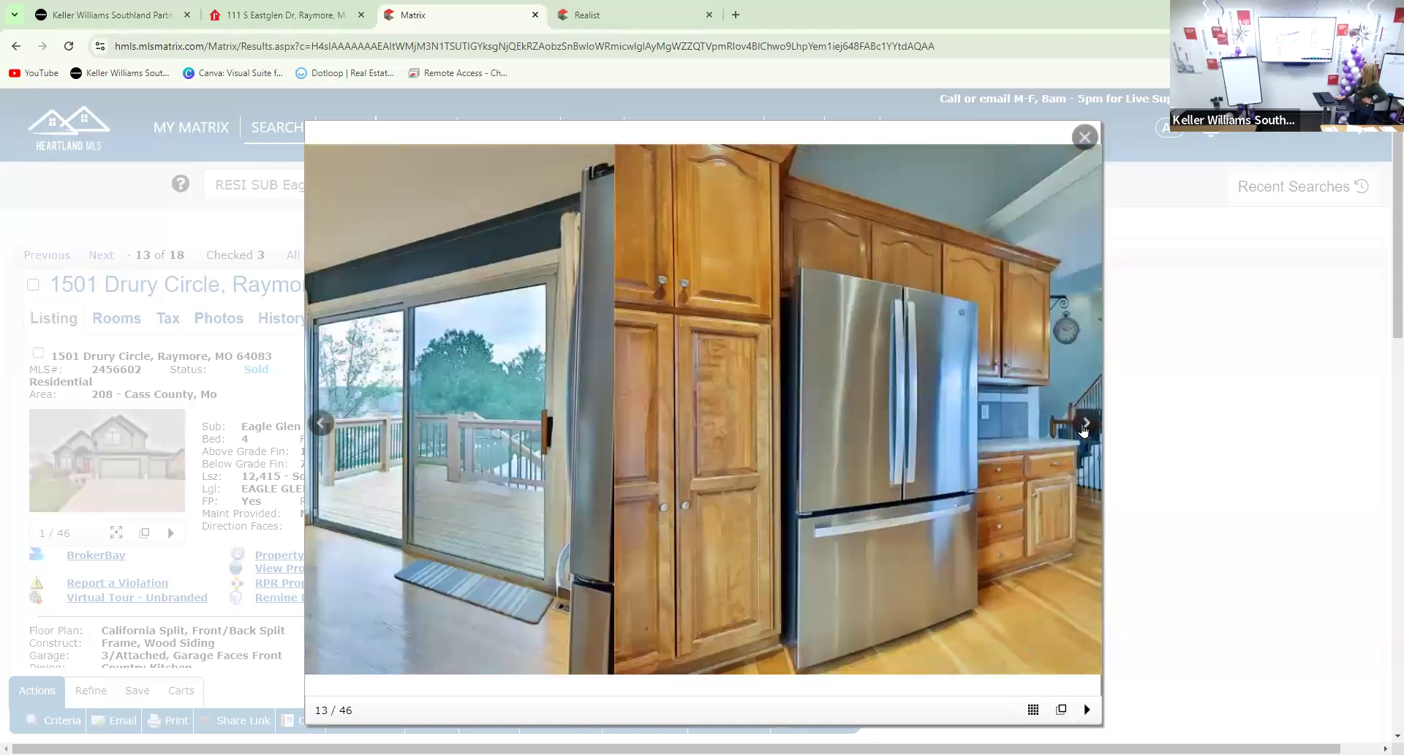
{"action": "left_click", "coordinate": [1084, 427]}
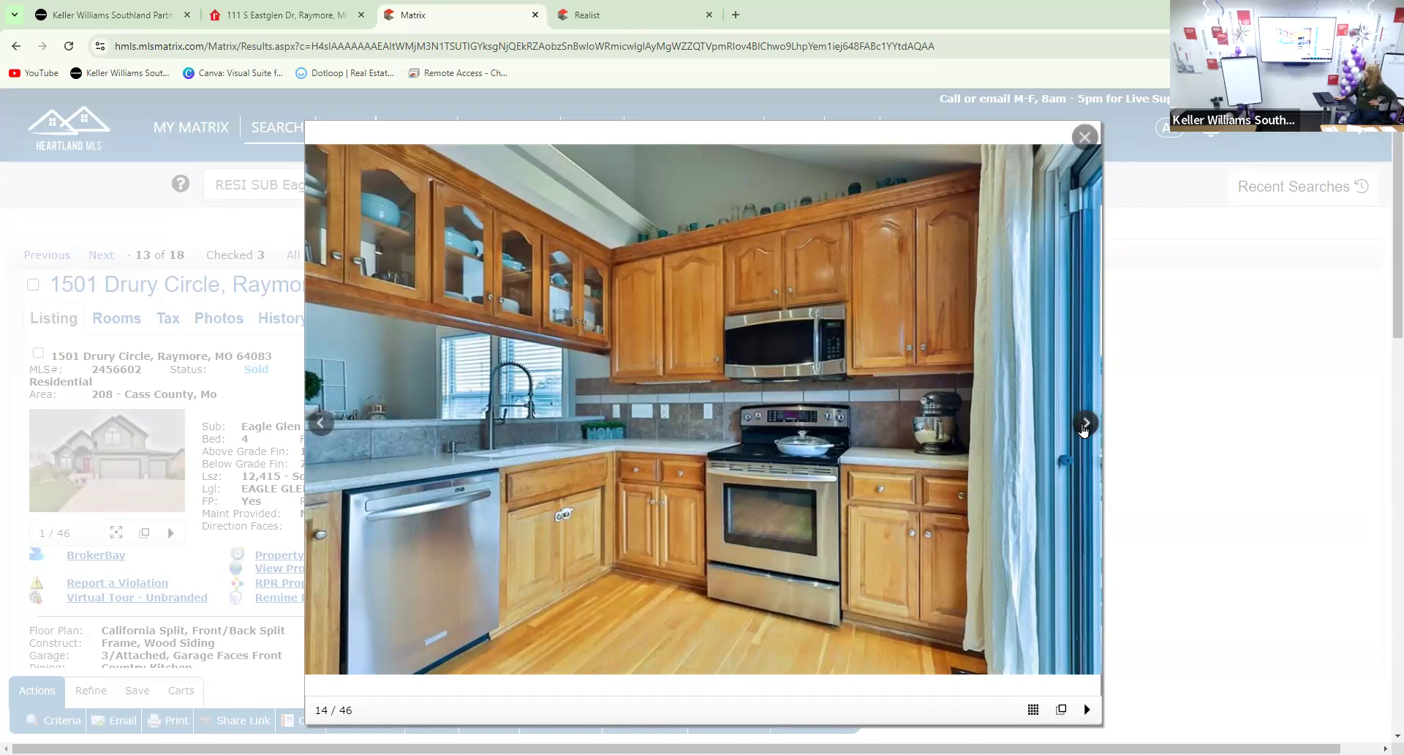
{"action": "left_click", "coordinate": [1086, 424]}
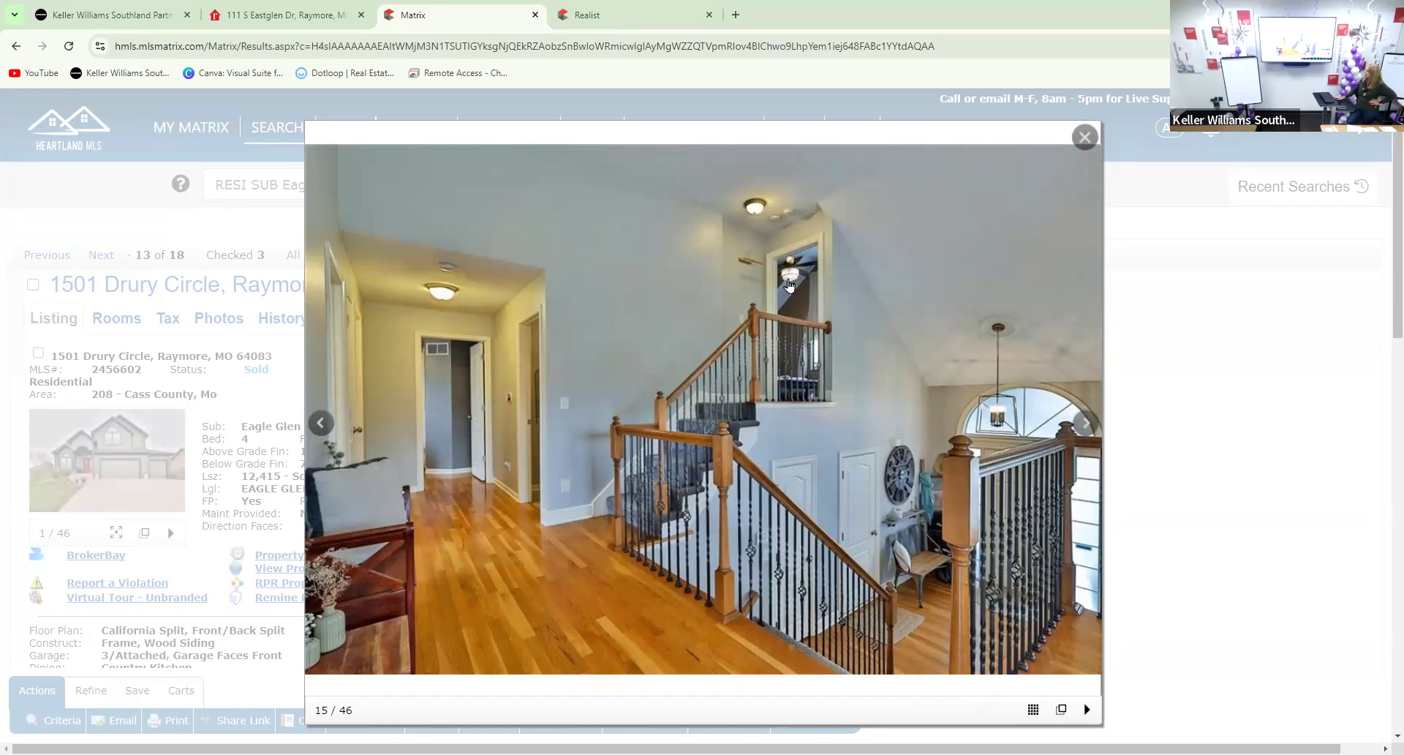
Continue through the hallway, bedrooms, bathrooms, nursery and laundry room photos to the gray garland-wall bedroom
{"action": "mouse_move", "coordinate": [1089, 426]}
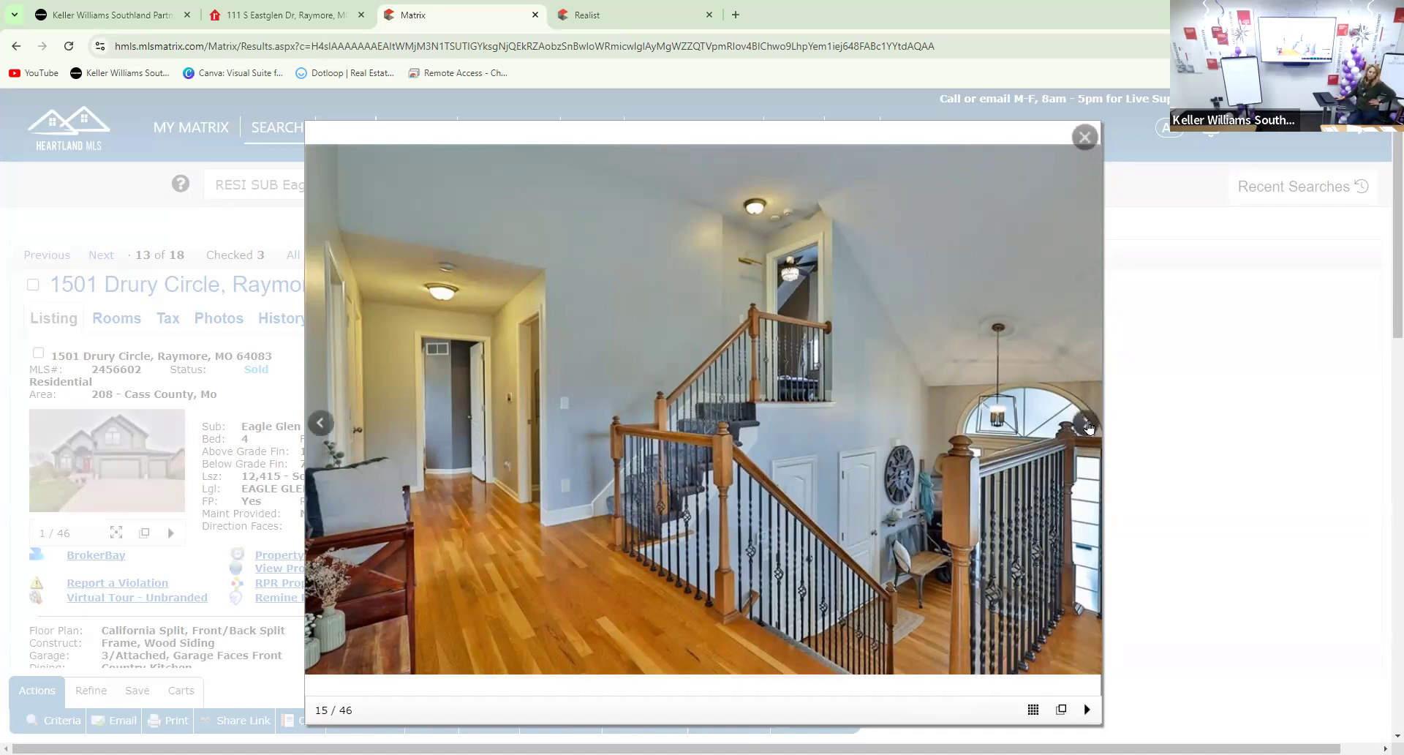
{"action": "left_click", "coordinate": [1087, 424]}
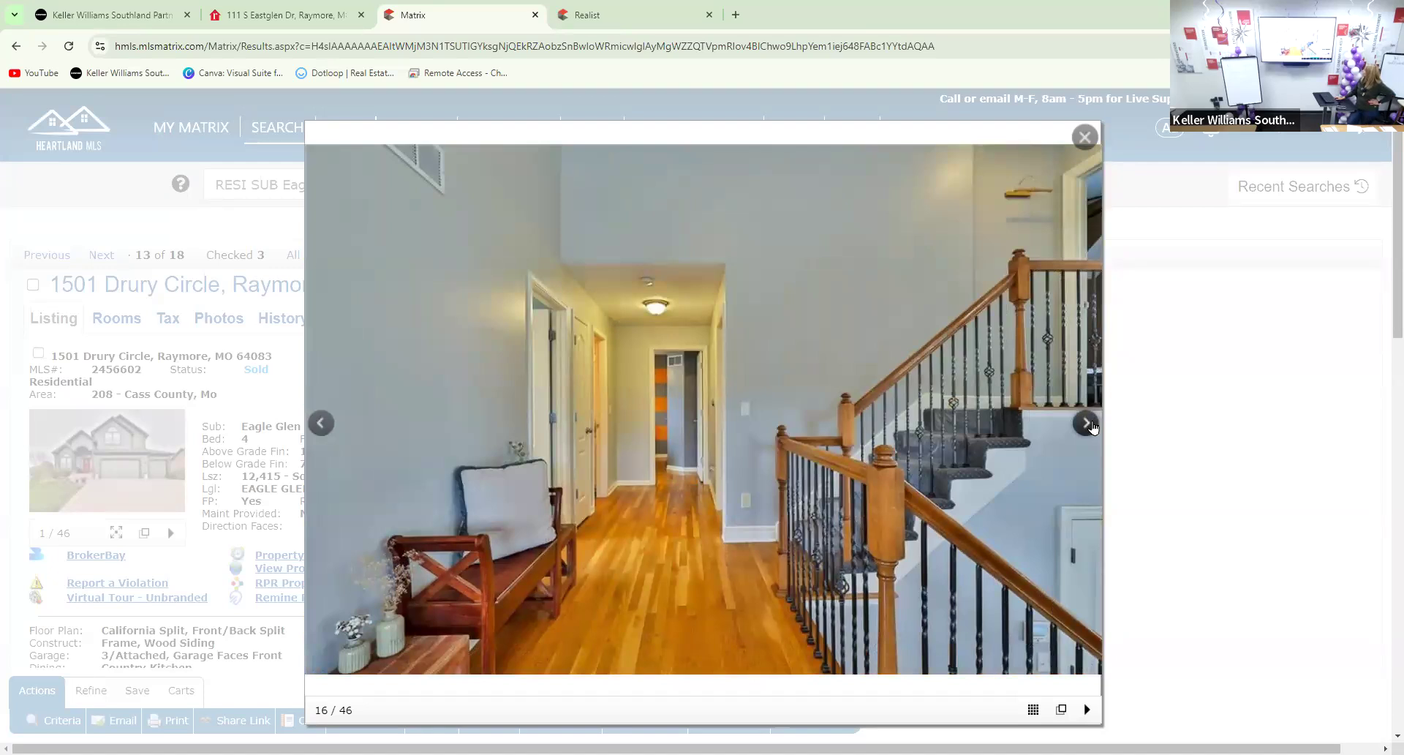
{"action": "left_click", "coordinate": [1088, 424]}
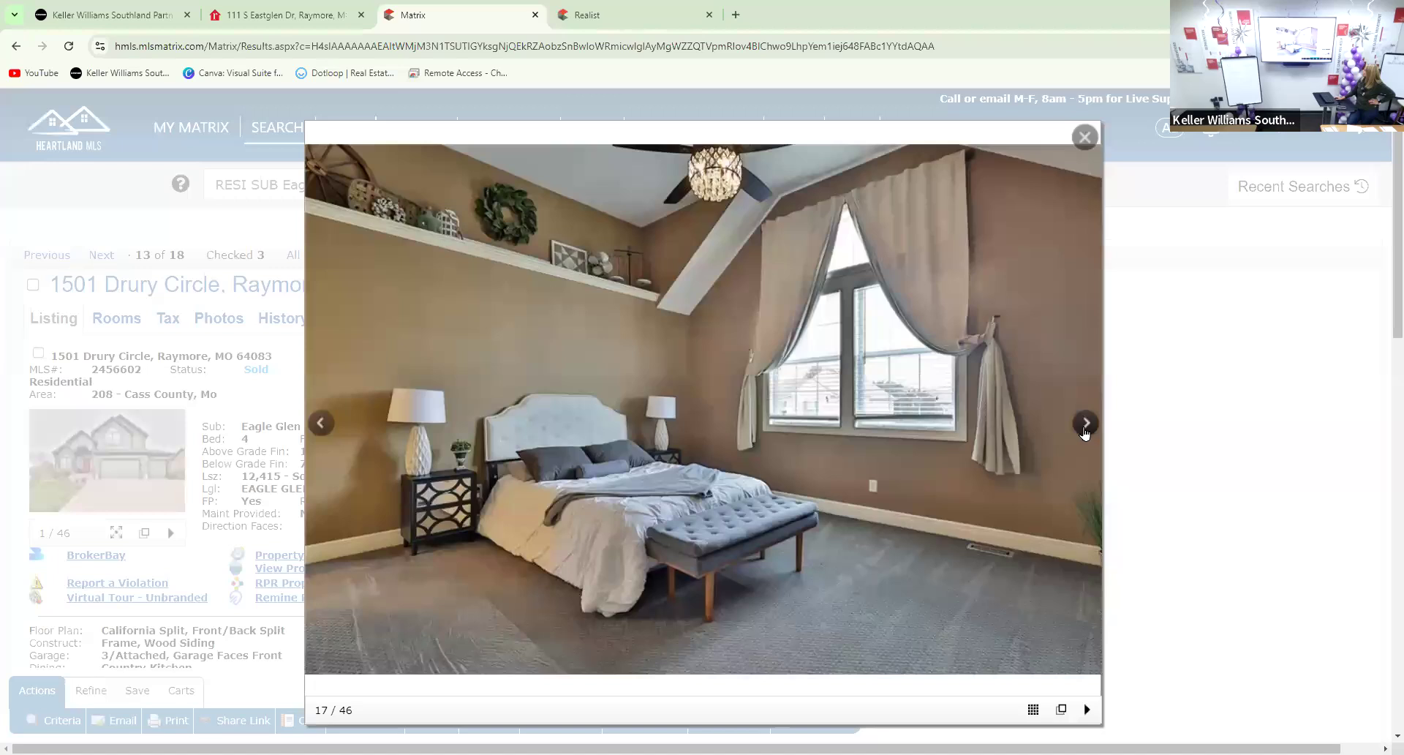
{"action": "left_click", "coordinate": [1086, 430]}
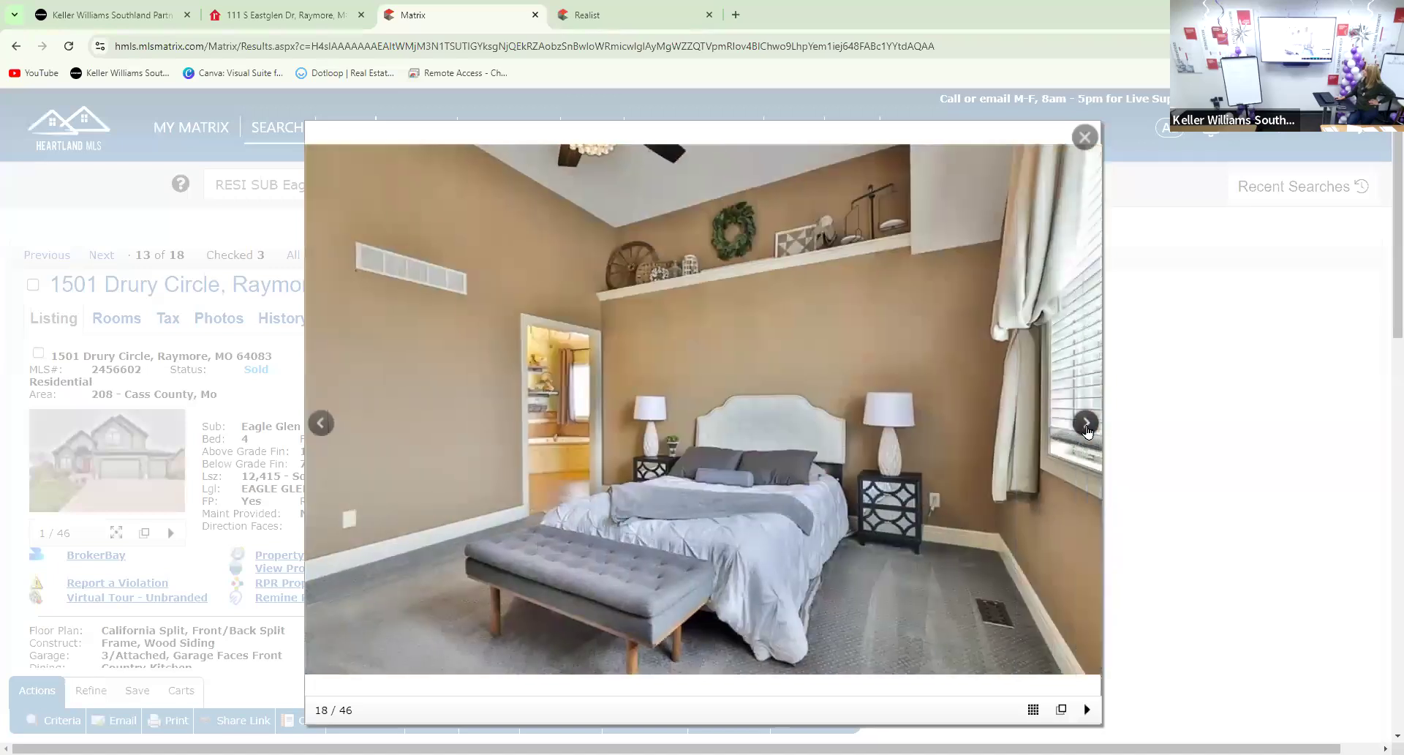
{"action": "left_click", "coordinate": [1088, 431]}
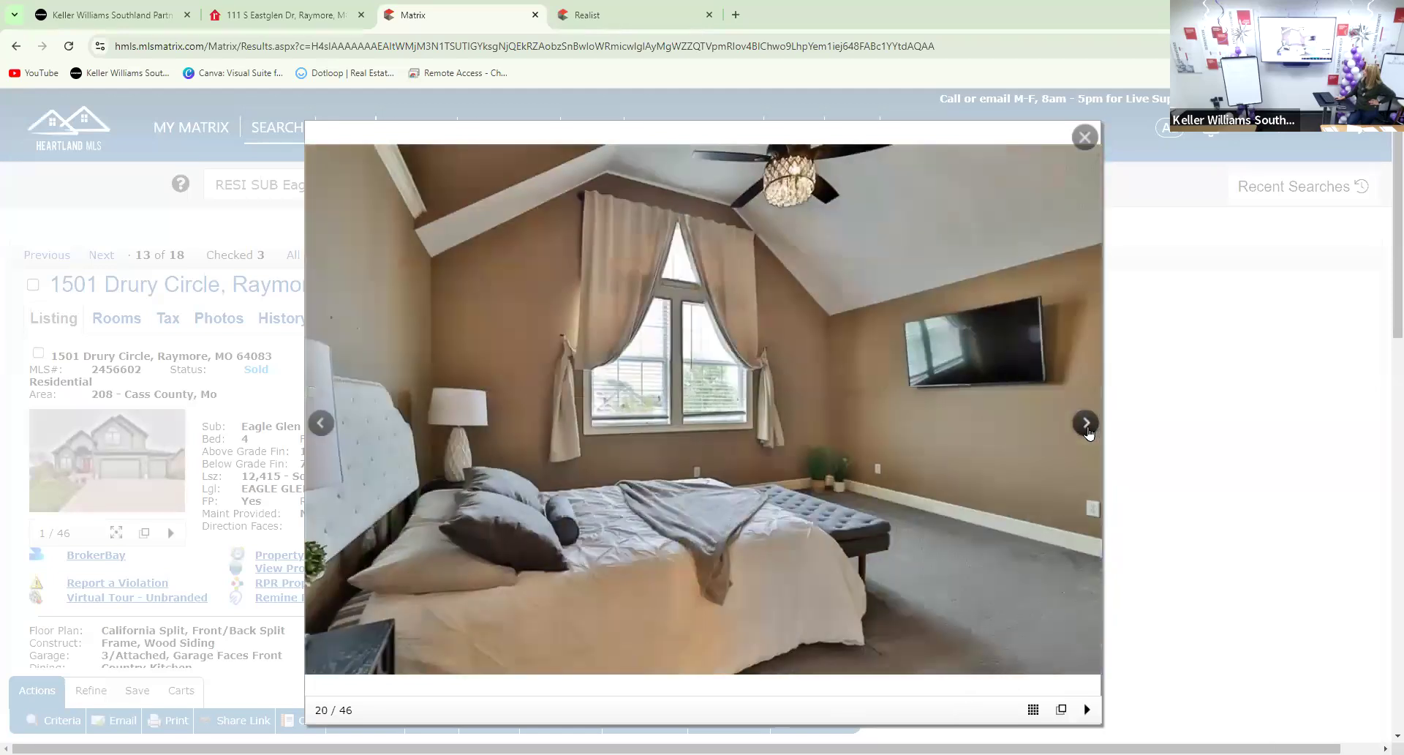
{"action": "left_click", "coordinate": [1088, 431]}
{"action": "left_click", "coordinate": [1088, 431]}
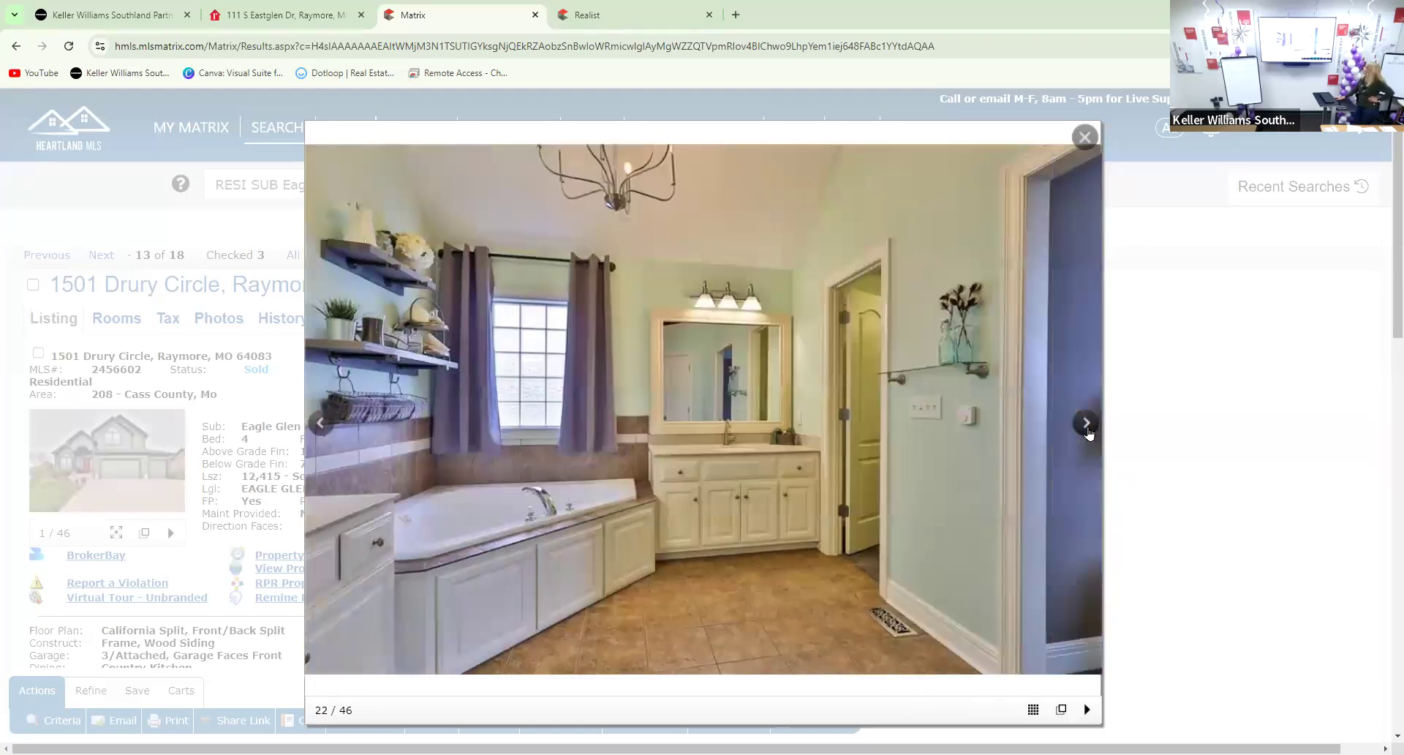
{"action": "left_click", "coordinate": [1086, 431]}
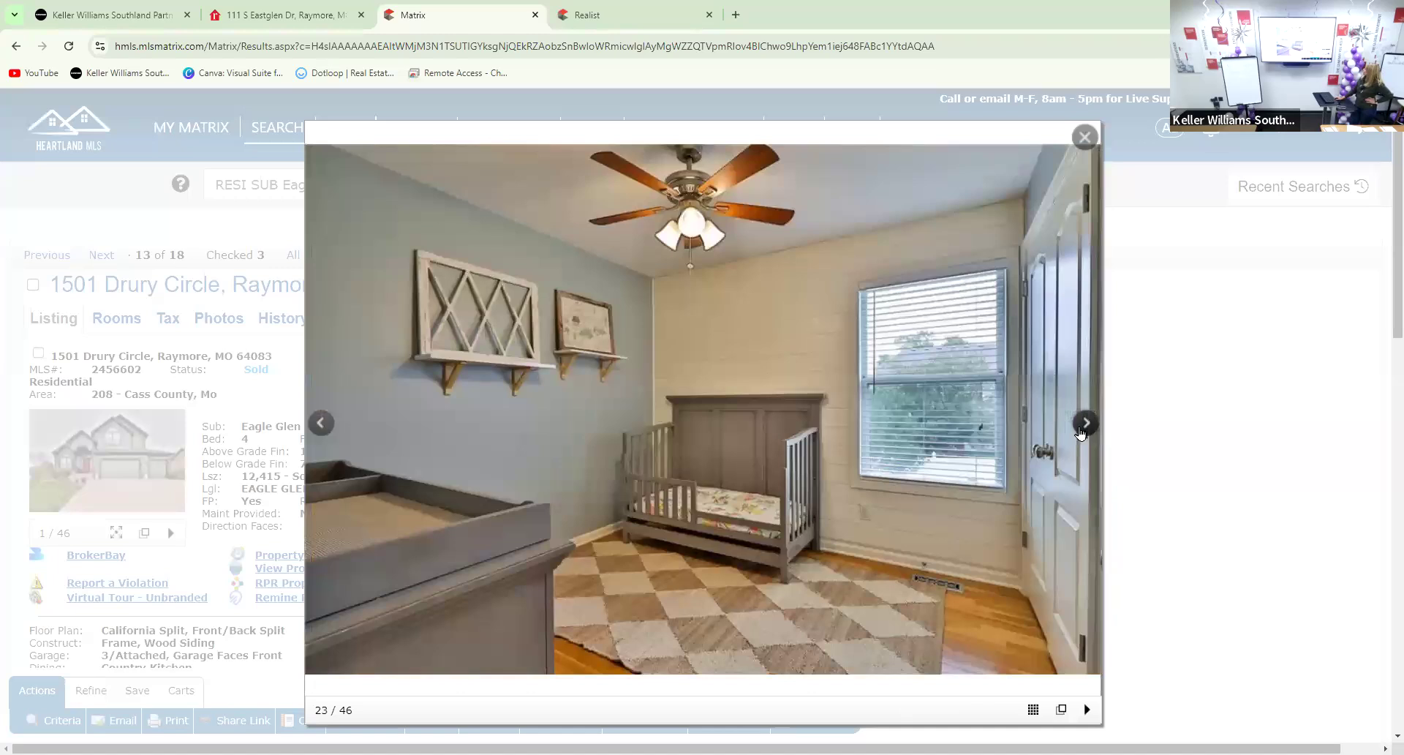
{"action": "left_click", "coordinate": [1079, 433]}
{"action": "left_click", "coordinate": [1075, 433]}
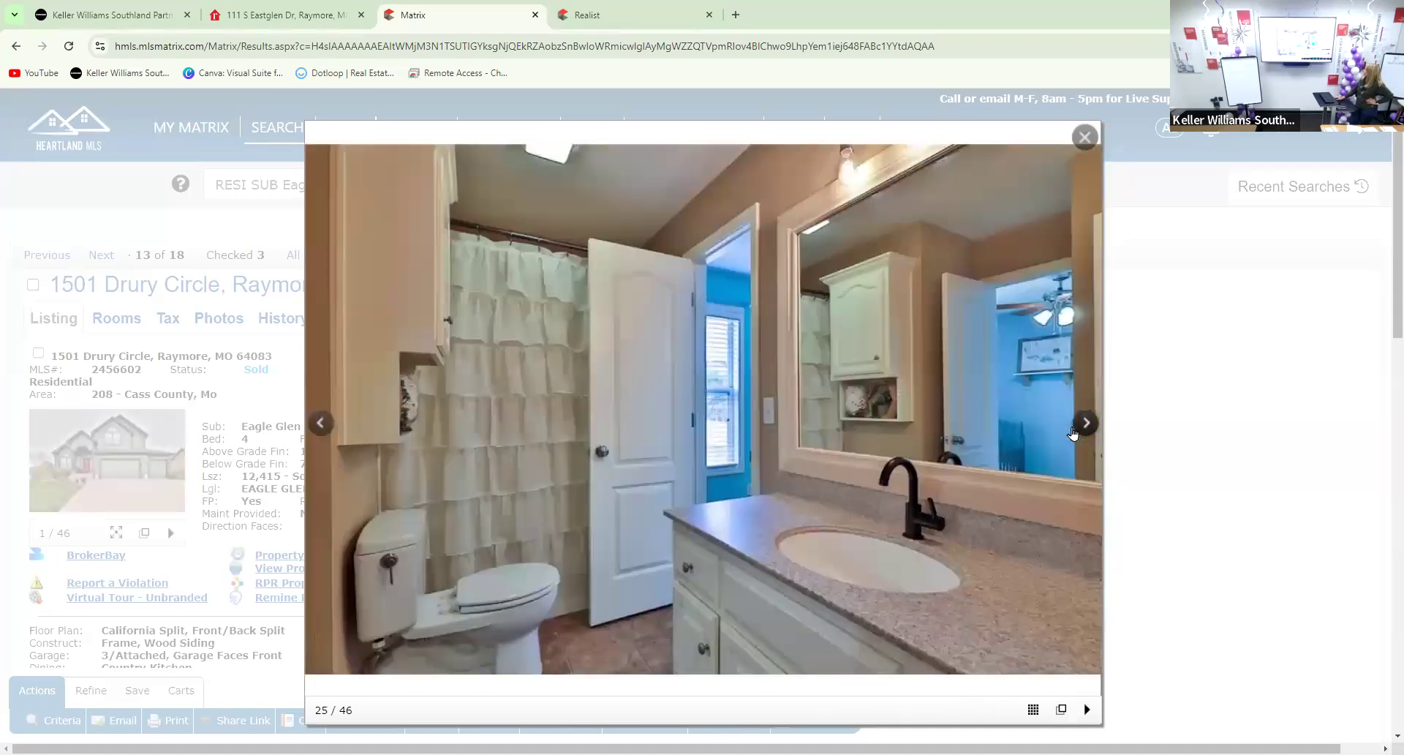
{"action": "left_click", "coordinate": [1073, 434]}
{"action": "left_click", "coordinate": [1074, 433]}
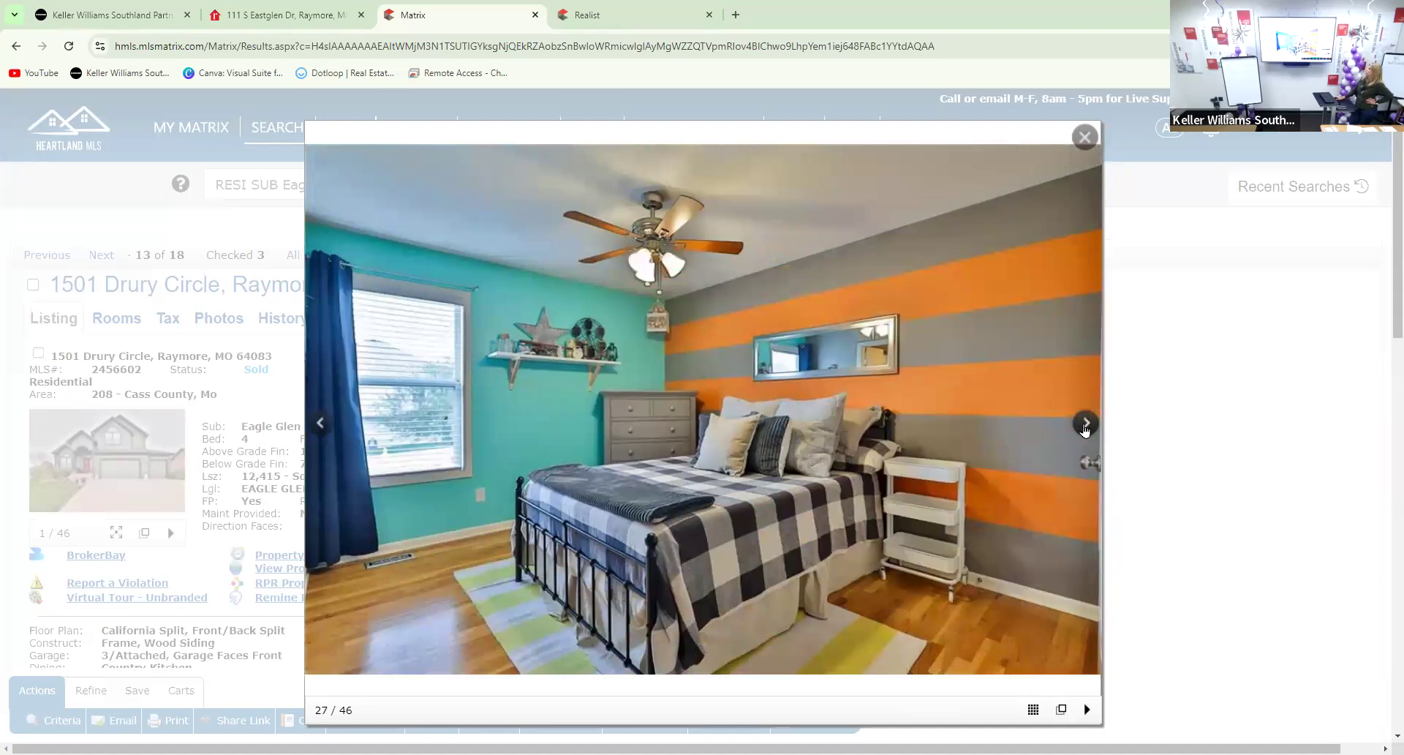
{"action": "left_click", "coordinate": [1086, 428]}
{"action": "left_click", "coordinate": [1089, 429]}
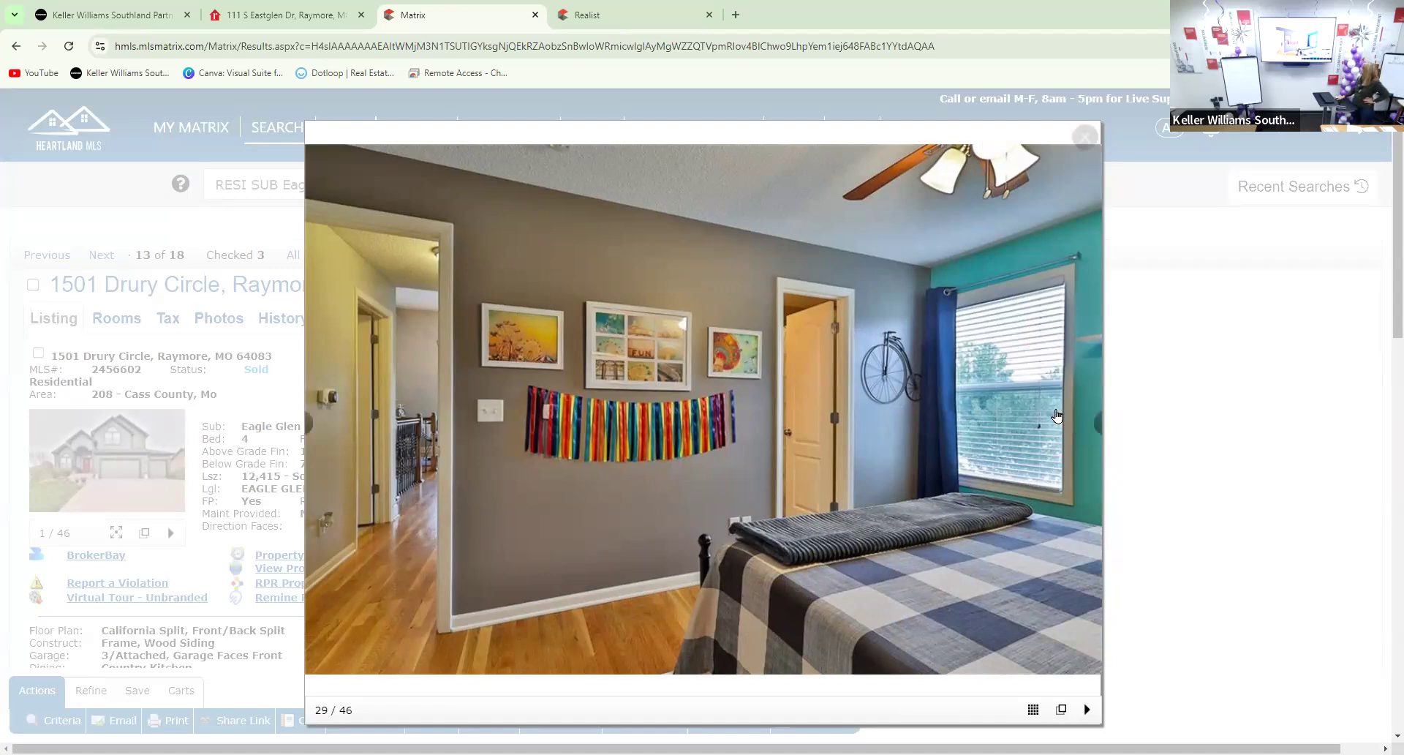
Advance through the deck, backyard and exterior photos to the aerial views, reaching photo 45 of 46
{"action": "left_click", "coordinate": [1092, 431]}
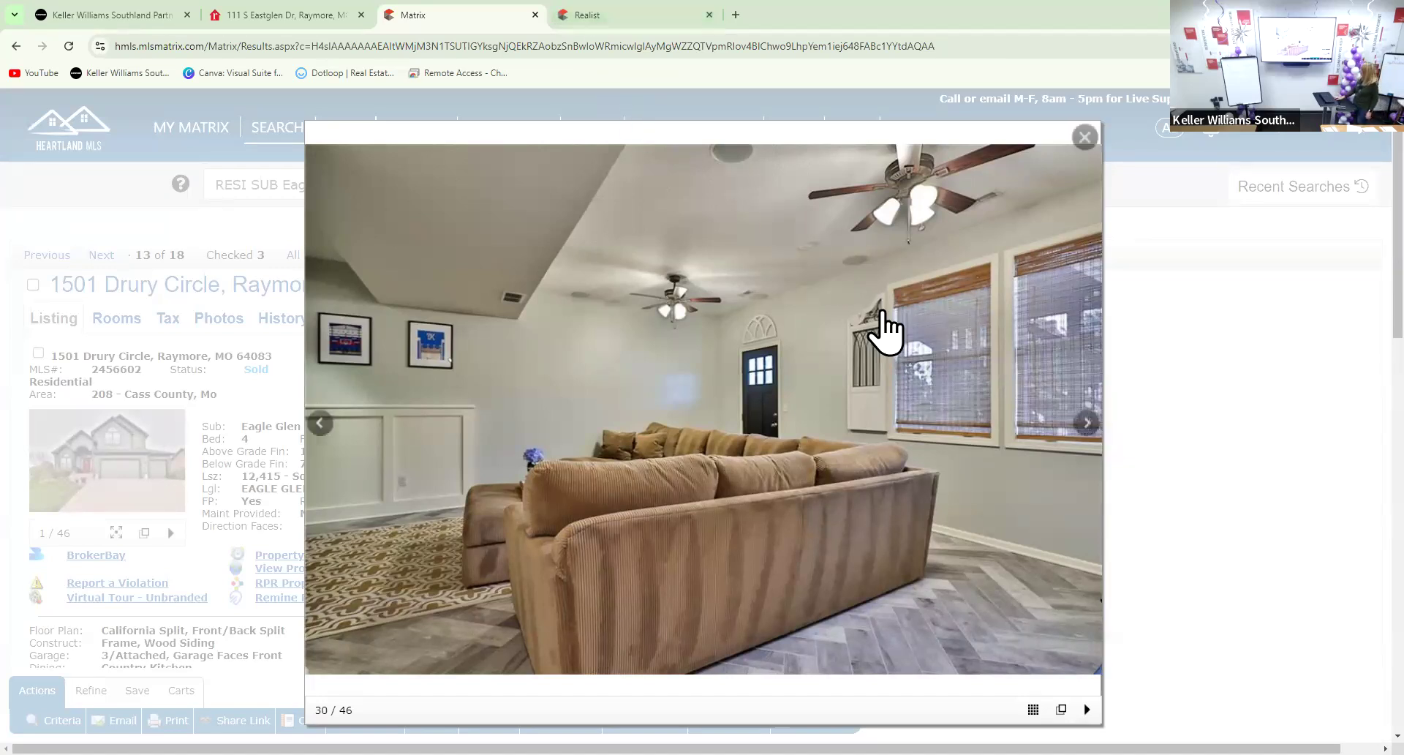
{"action": "left_click", "coordinate": [1086, 424]}
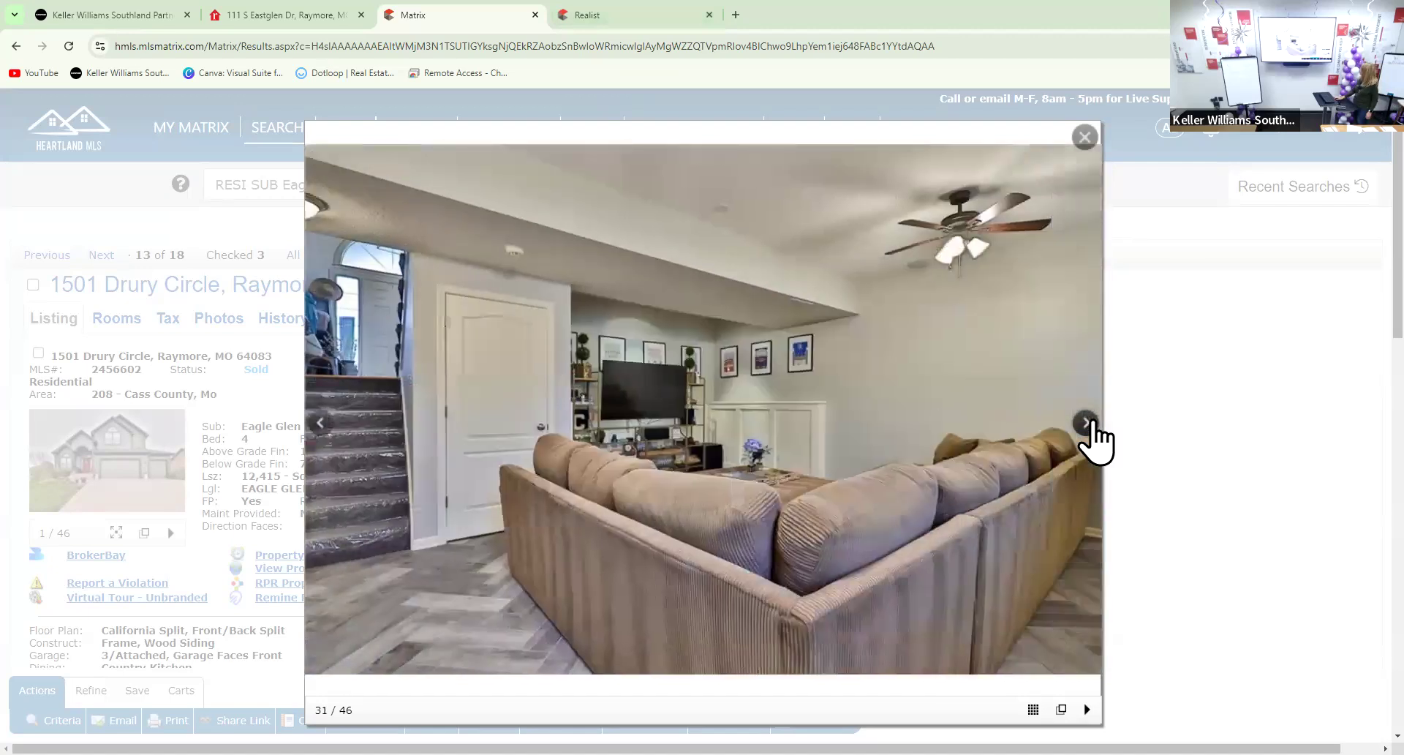
{"action": "left_click", "coordinate": [1090, 423]}
{"action": "left_click", "coordinate": [1088, 422]}
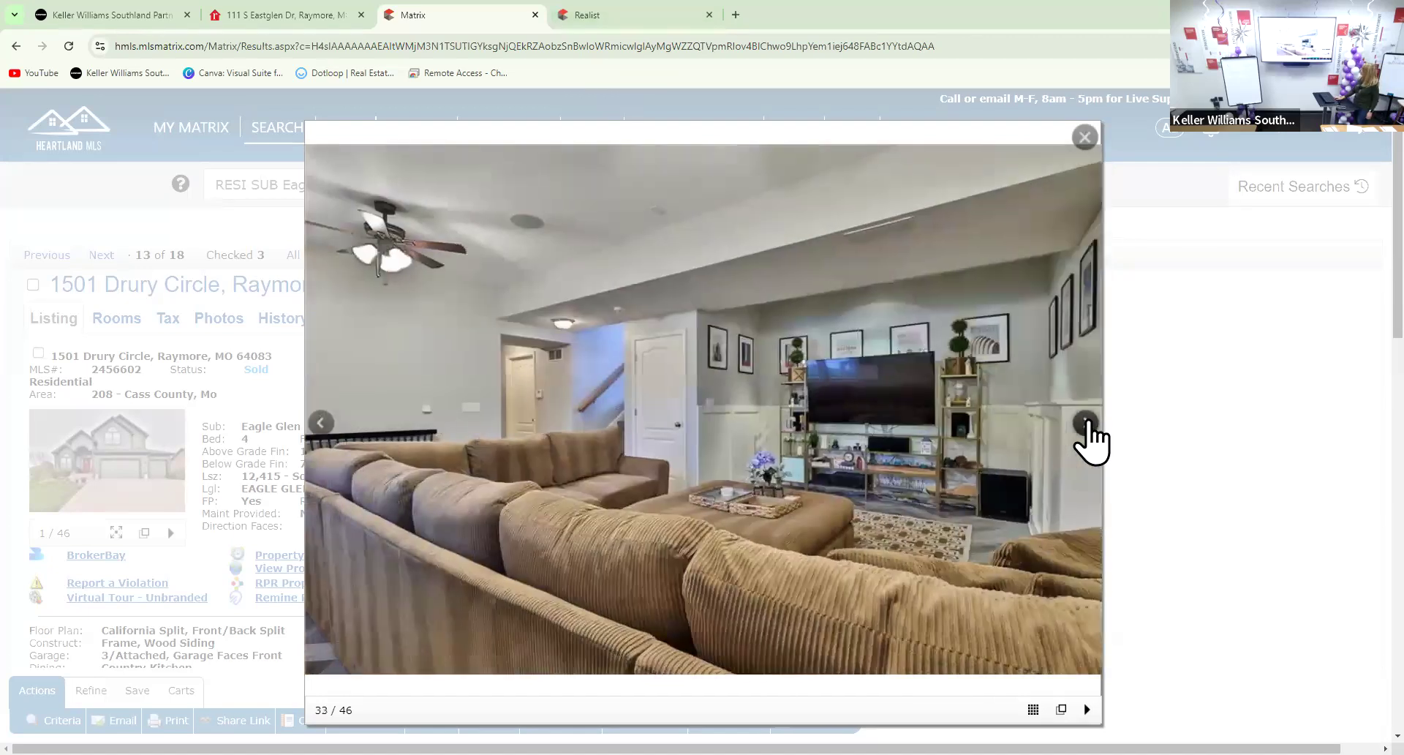
{"action": "left_click", "coordinate": [1087, 423]}
{"action": "left_click", "coordinate": [1087, 423]}
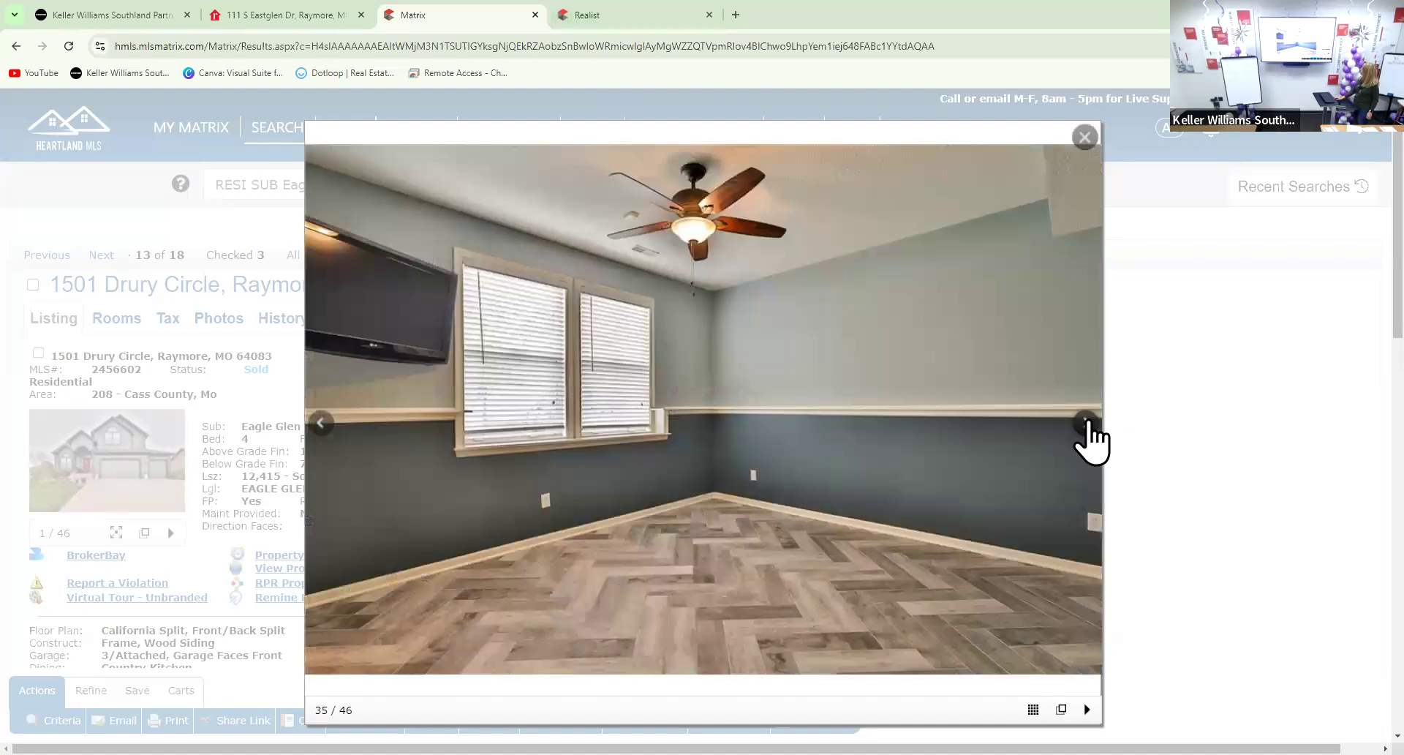
{"action": "left_click", "coordinate": [1086, 424]}
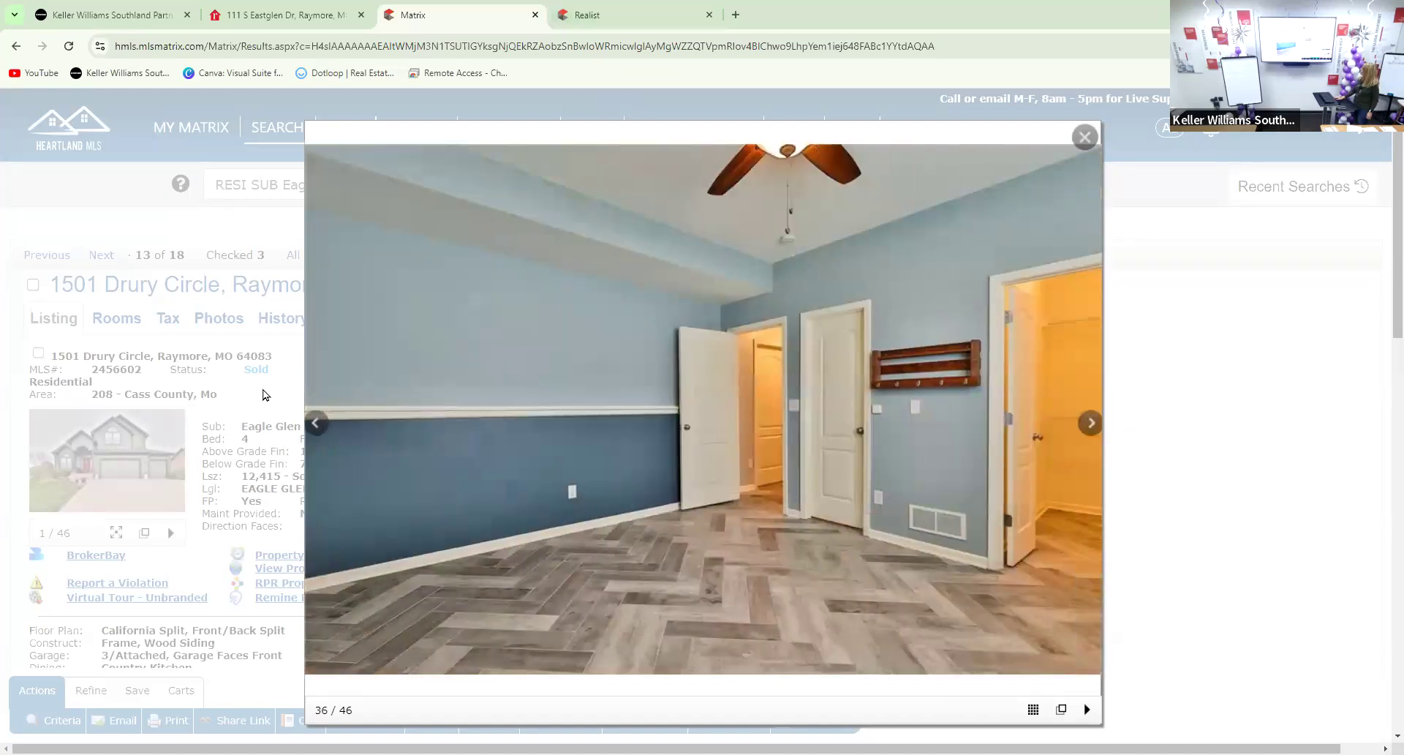
{"action": "left_click", "coordinate": [1076, 427]}
{"action": "left_click", "coordinate": [1075, 429]}
{"action": "left_click", "coordinate": [1073, 430]}
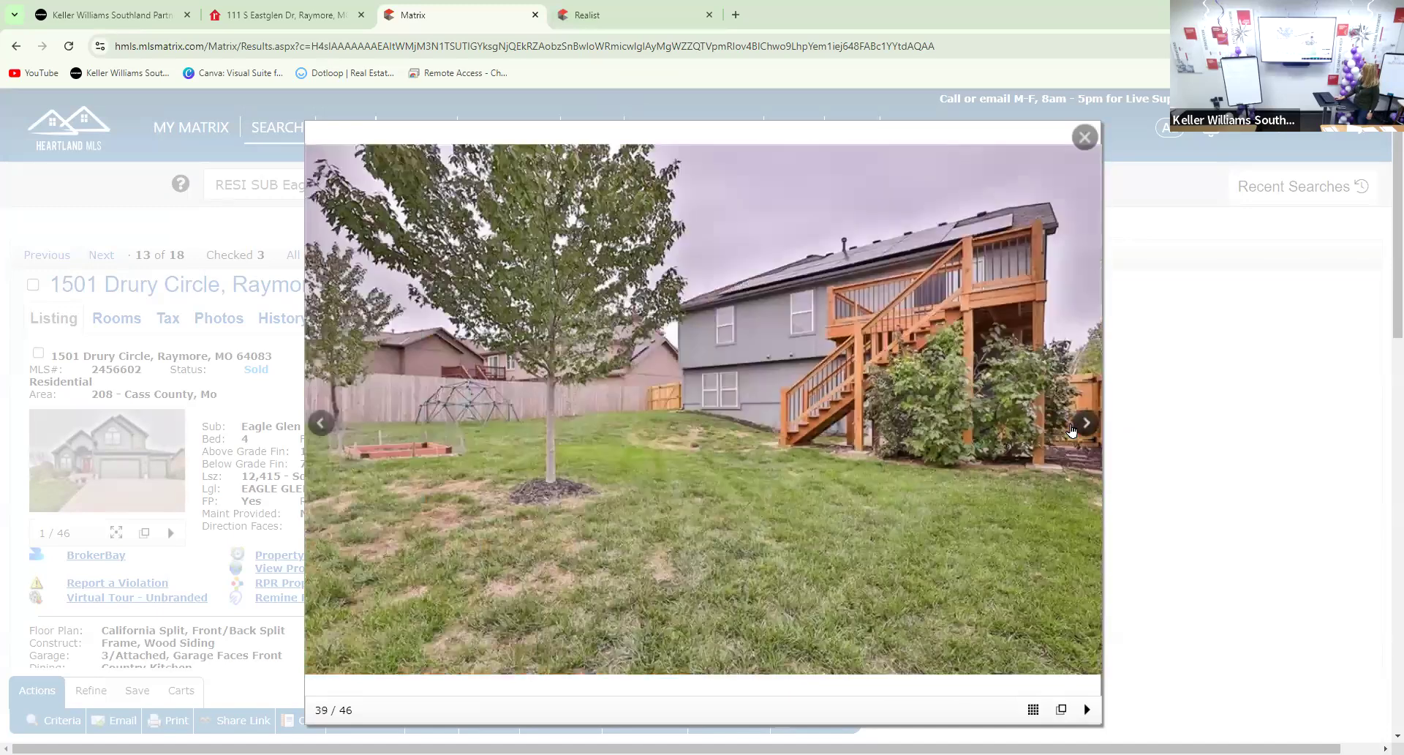
{"action": "left_click", "coordinate": [1072, 430]}
{"action": "left_click", "coordinate": [1073, 430]}
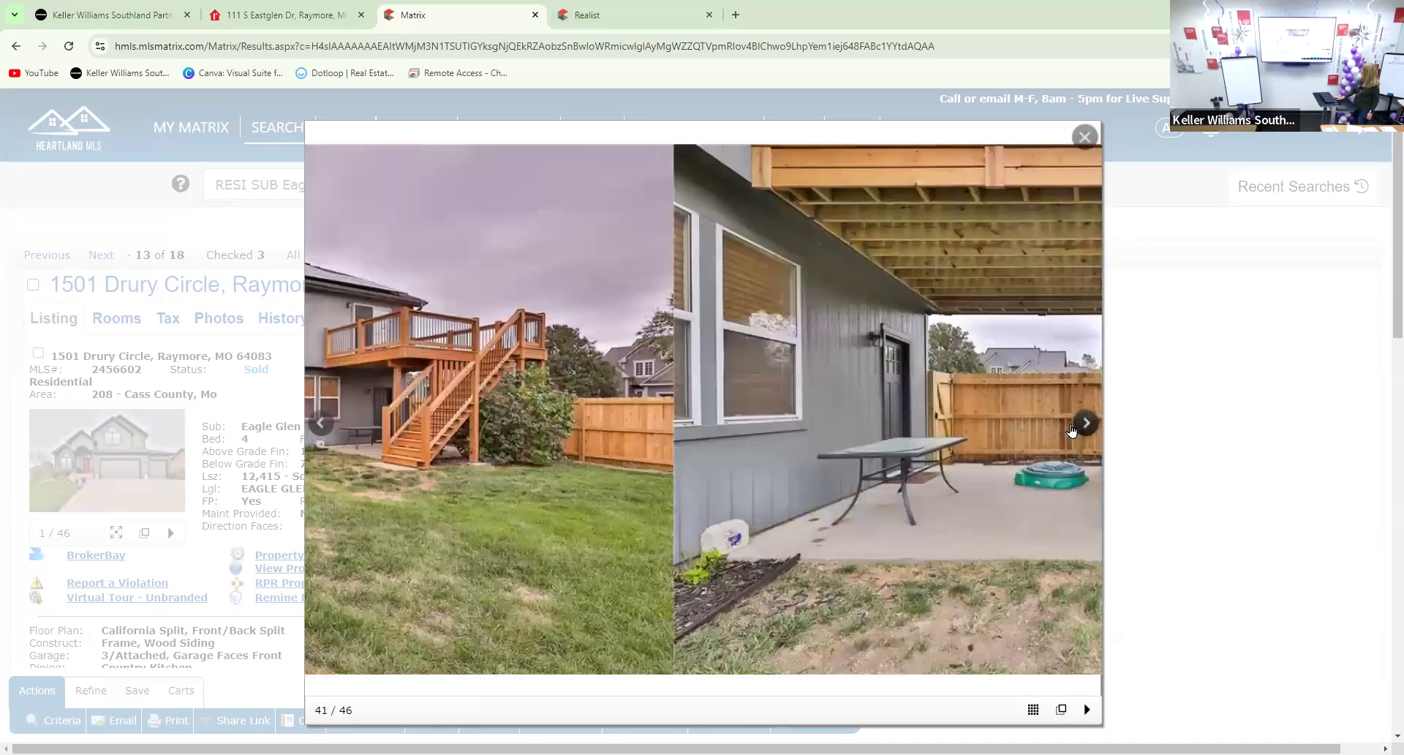
{"action": "left_click", "coordinate": [1072, 430]}
{"action": "left_click", "coordinate": [1072, 430]}
{"action": "left_click", "coordinate": [1072, 430]}
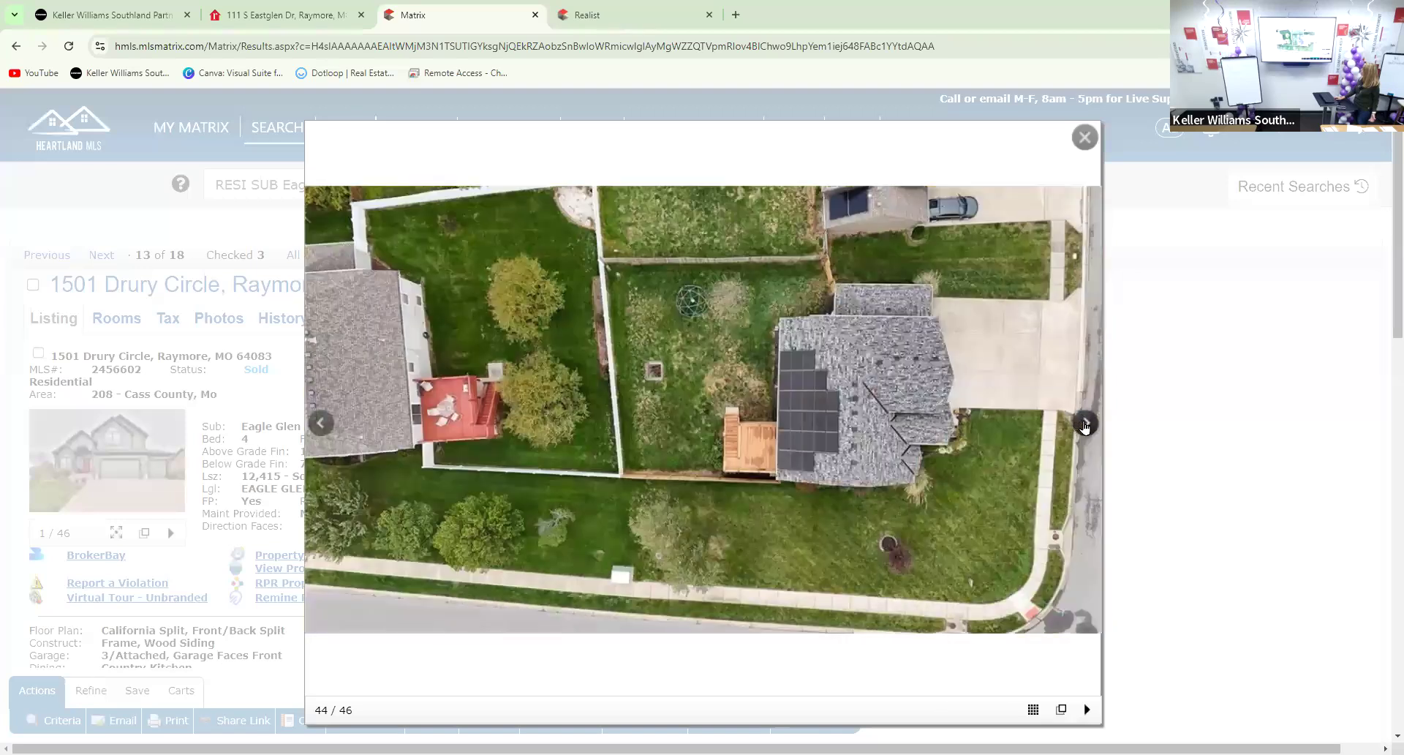
{"action": "left_click", "coordinate": [1085, 426]}
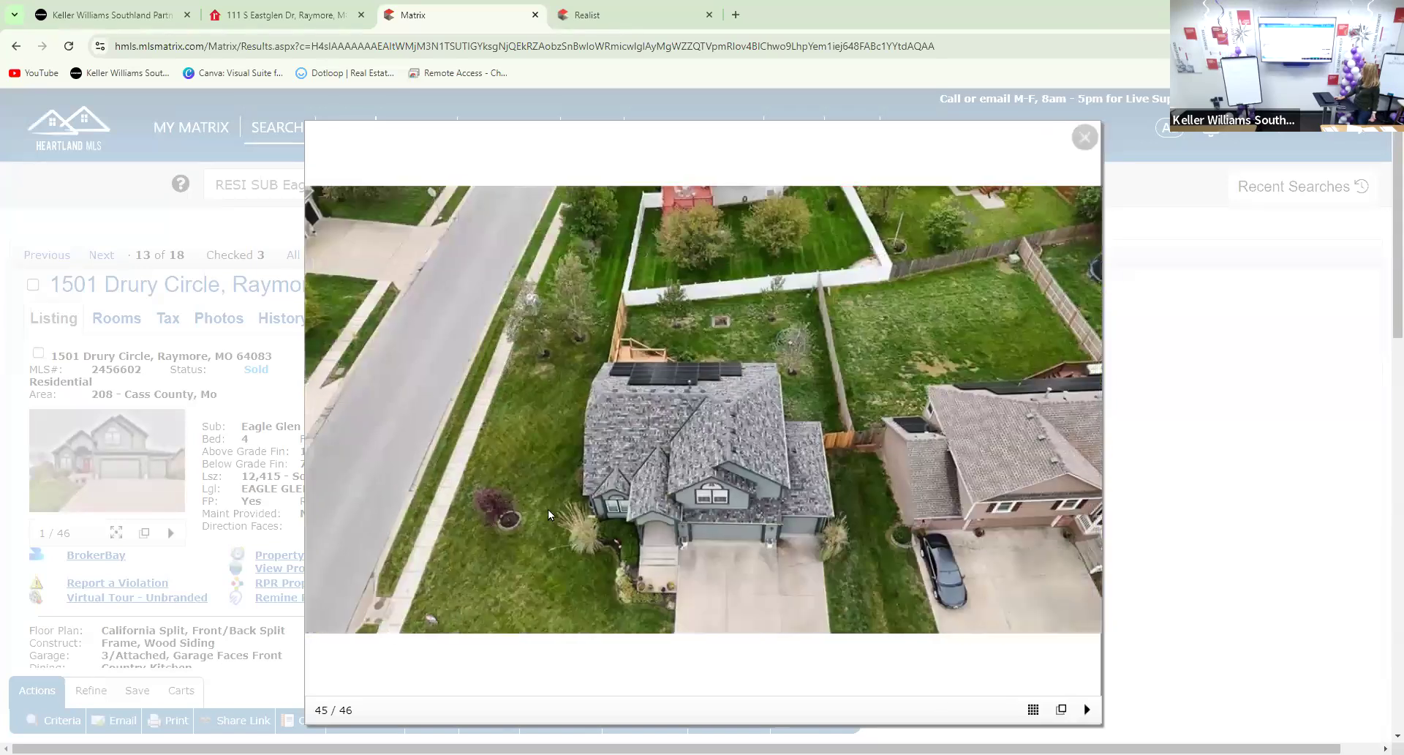
{"action": "scroll", "coordinate": [534, 505], "scroll_direction": "down", "scroll_amount": 3}
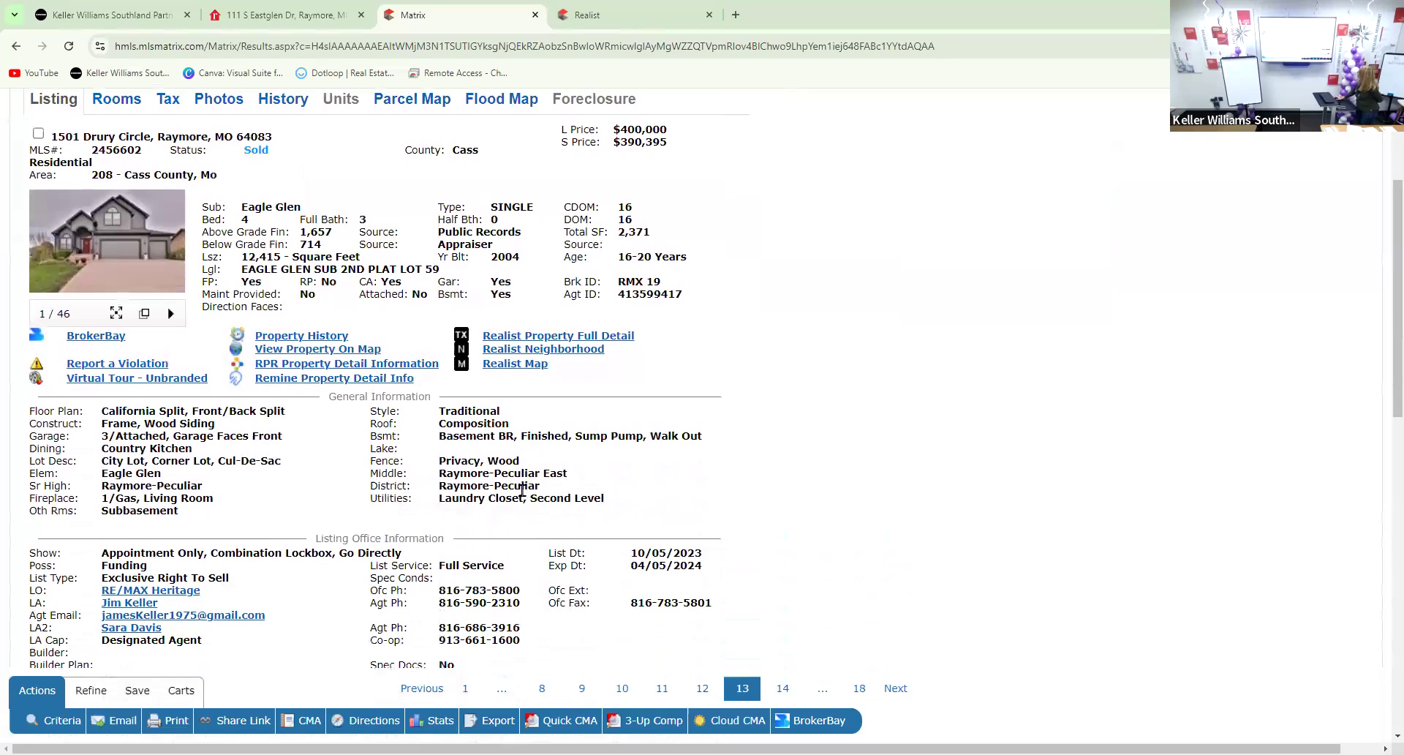
{"action": "scroll", "coordinate": [522, 491], "scroll_direction": "up", "scroll_amount": 1}
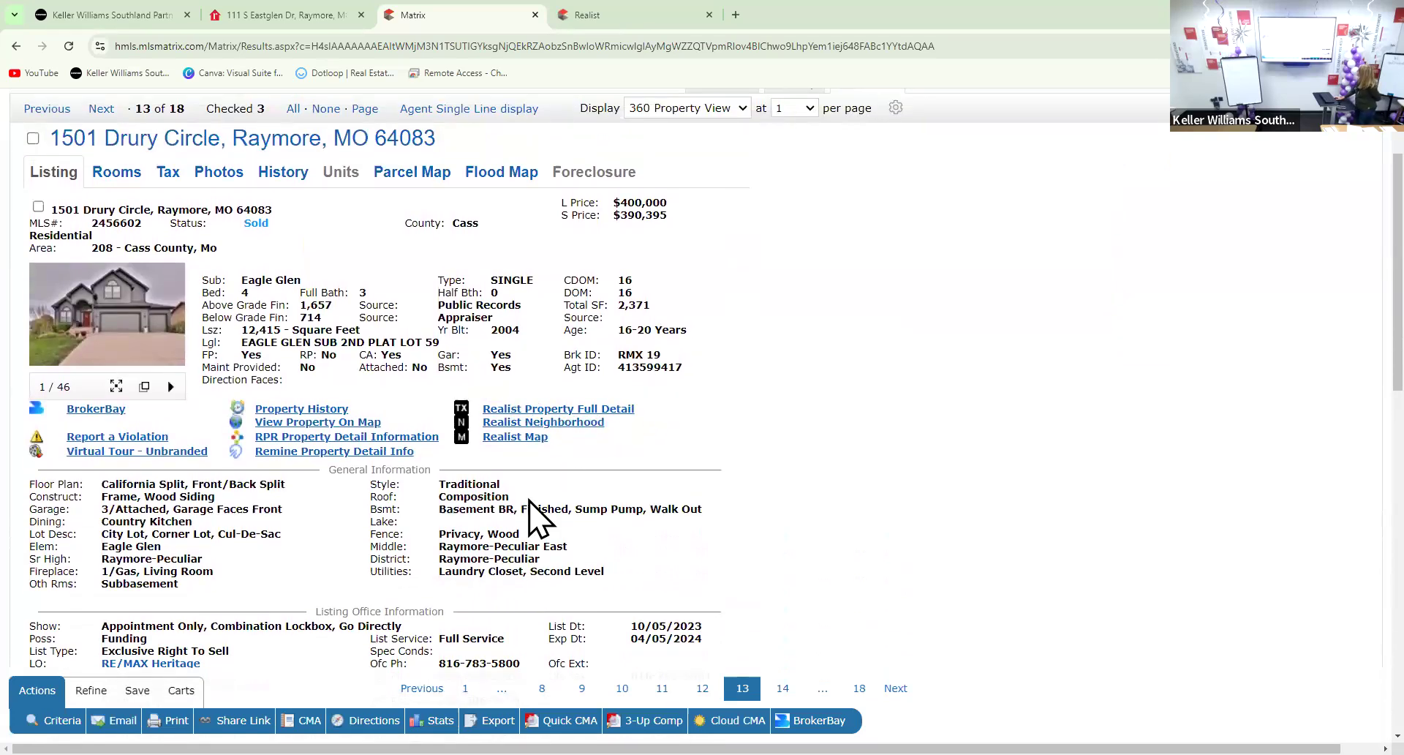
{"action": "scroll", "coordinate": [531, 512], "scroll_direction": "down", "scroll_amount": 2}
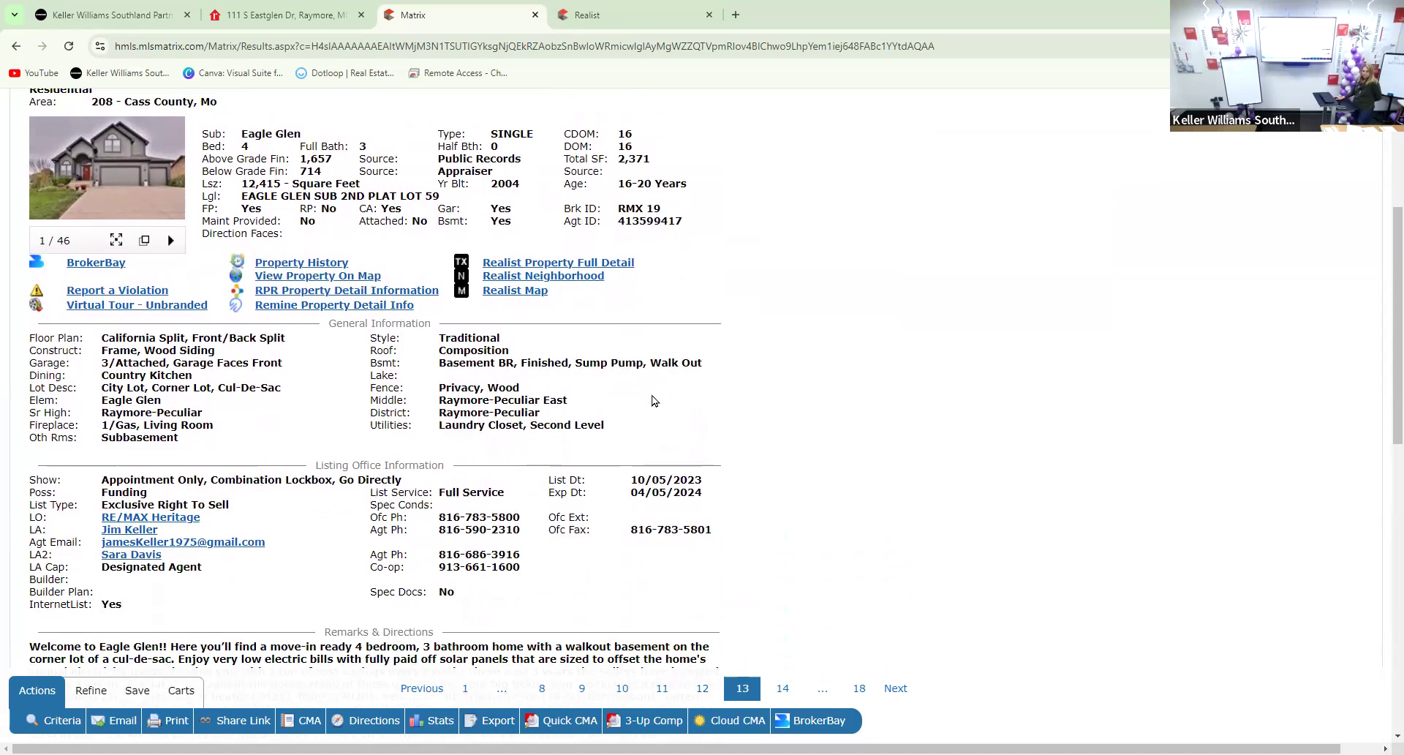
{"action": "scroll", "coordinate": [654, 400], "scroll_direction": "up", "scroll_amount": 3}
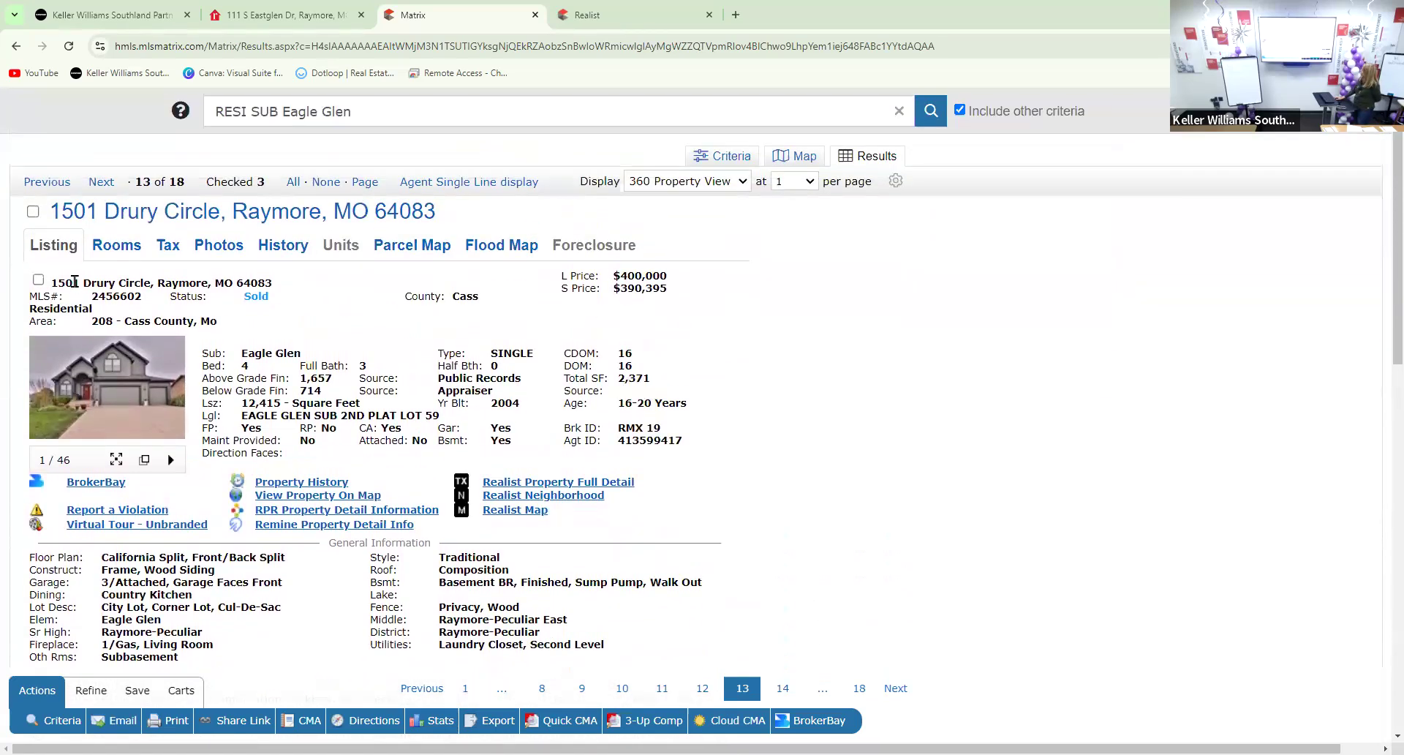
{"action": "left_click", "coordinate": [33, 211]}
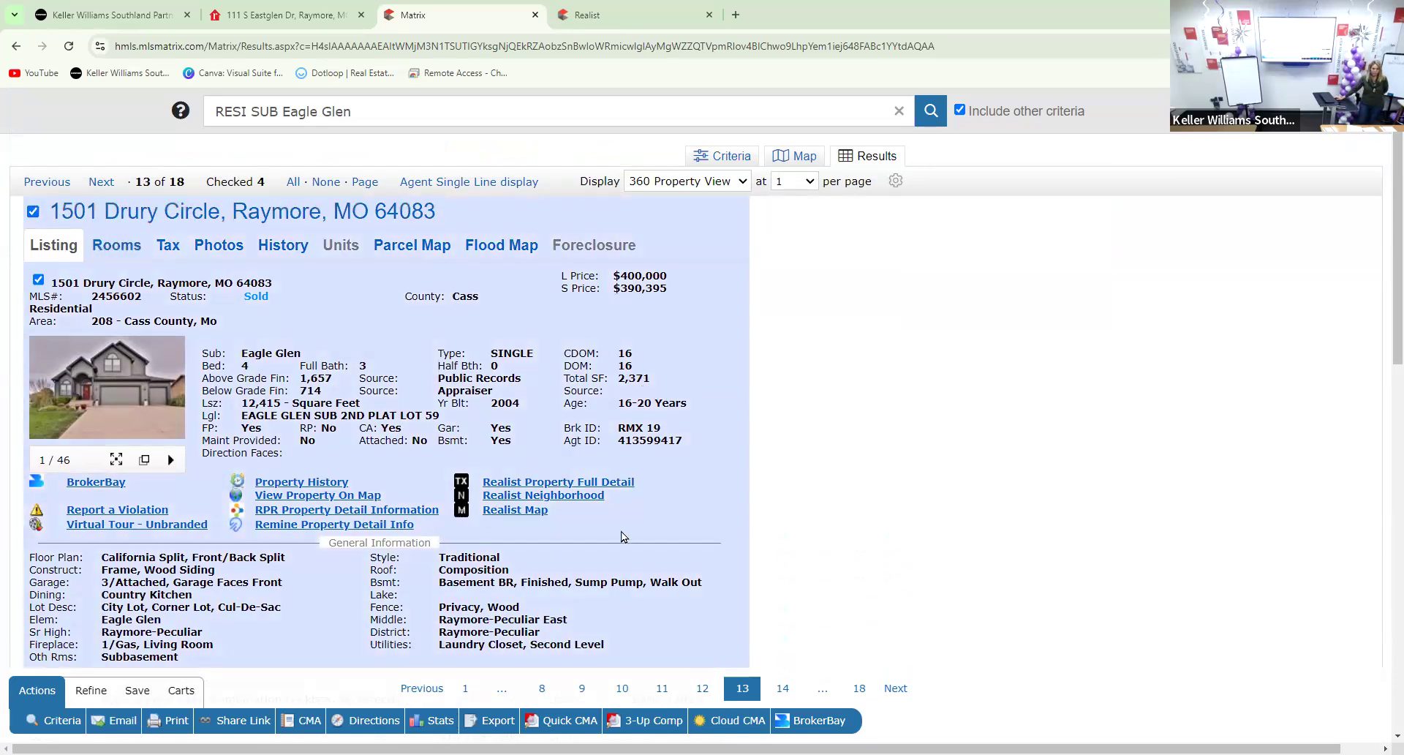
{"action": "scroll", "coordinate": [623, 541], "scroll_direction": "down", "scroll_amount": 1}
{"action": "scroll", "coordinate": [614, 556], "scroll_direction": "up", "scroll_amount": 1}
{"action": "scroll", "coordinate": [599, 556], "scroll_direction": "down", "scroll_amount": 3}
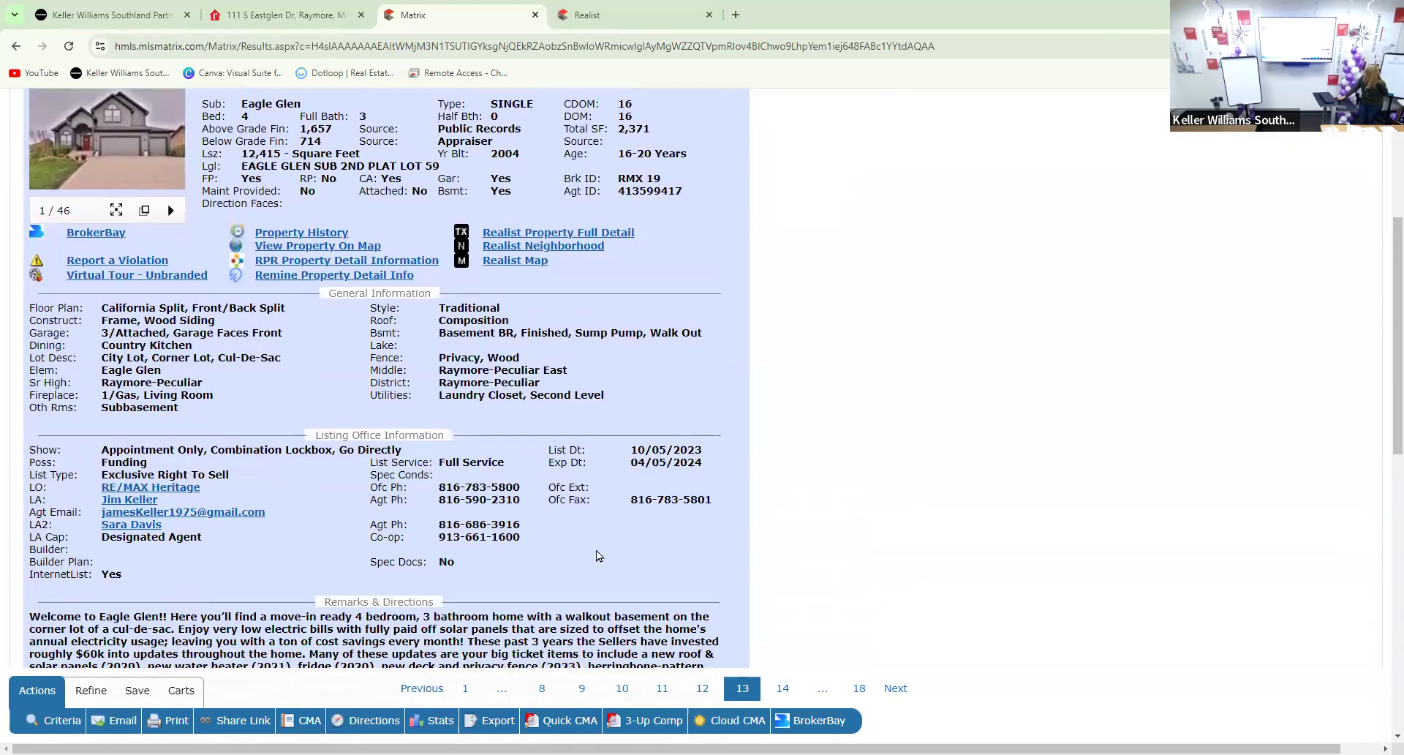
{"action": "scroll", "coordinate": [598, 556], "scroll_direction": "down", "scroll_amount": 8}
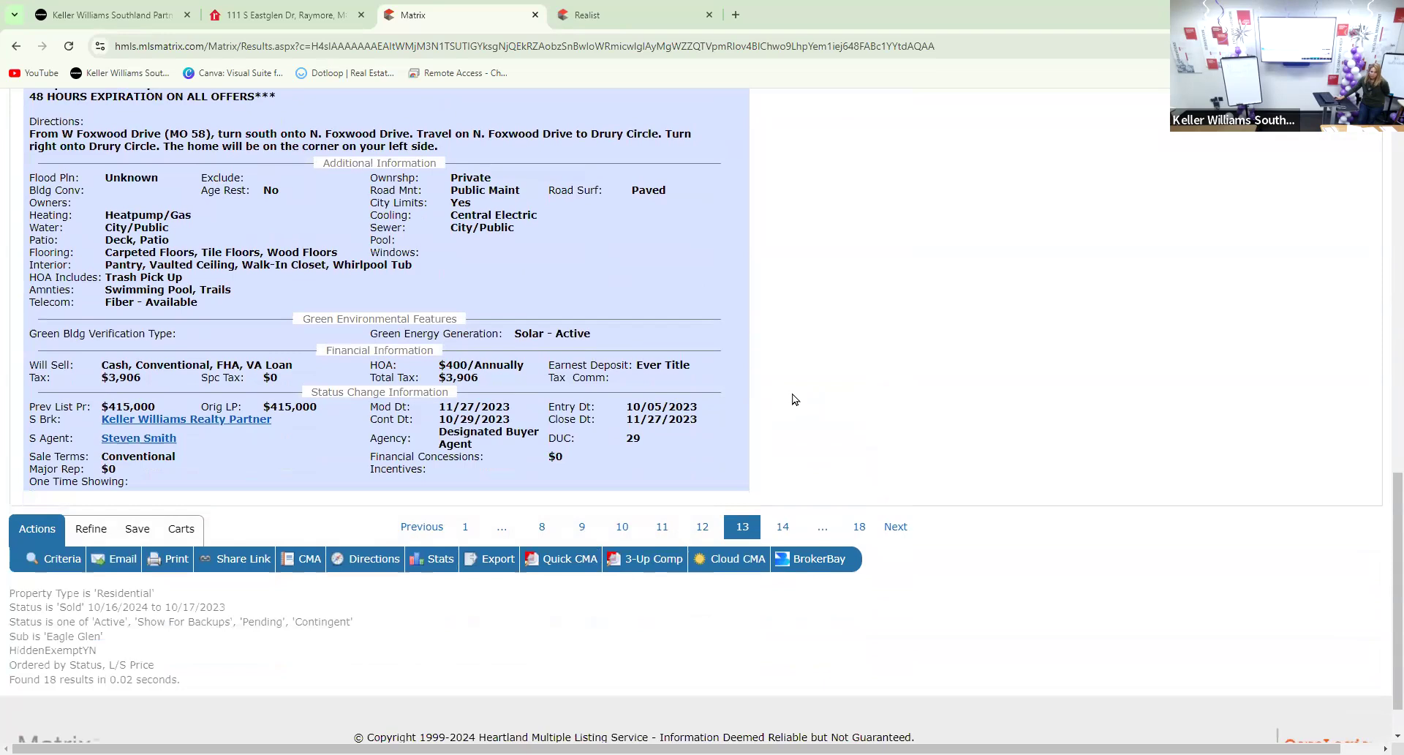
{"action": "scroll", "coordinate": [795, 399], "scroll_direction": "up", "scroll_amount": 12}
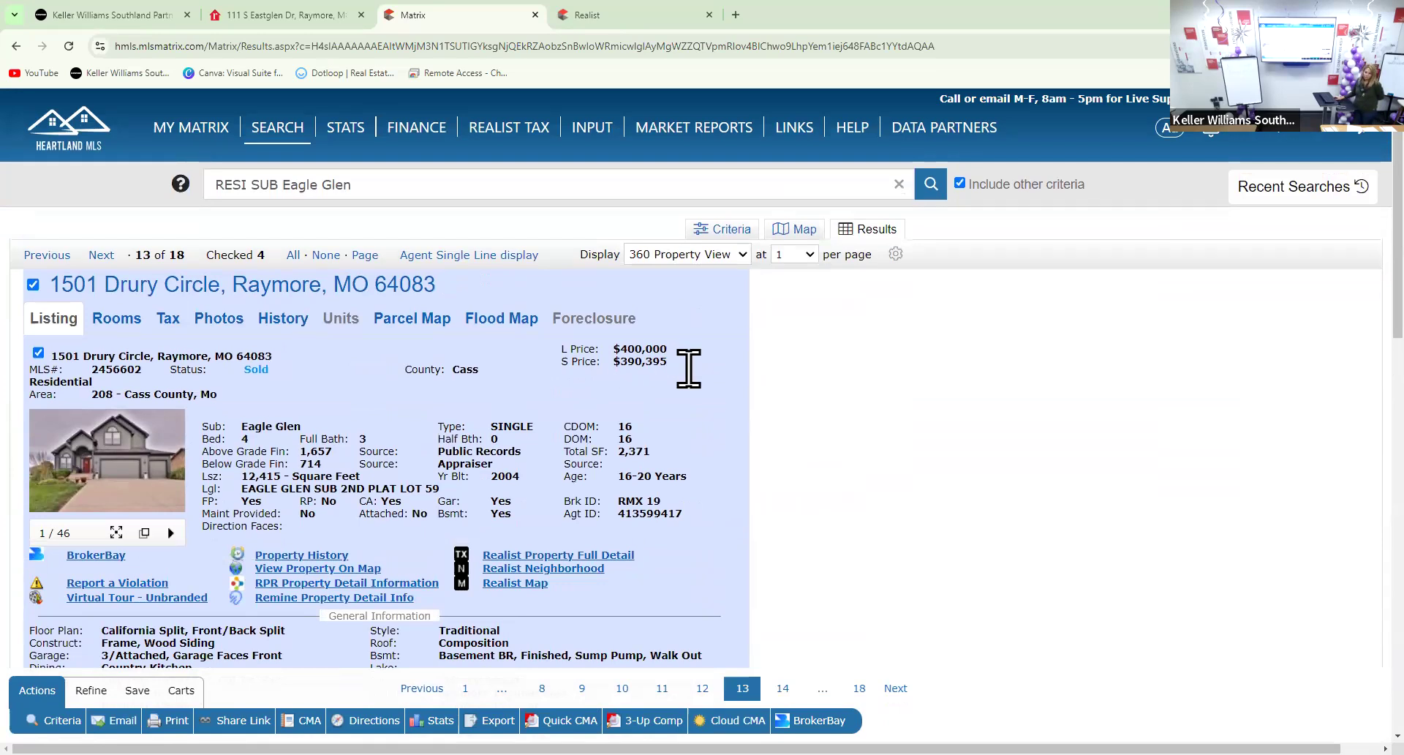
{"action": "scroll", "coordinate": [707, 442], "scroll_direction": "down", "scroll_amount": 12}
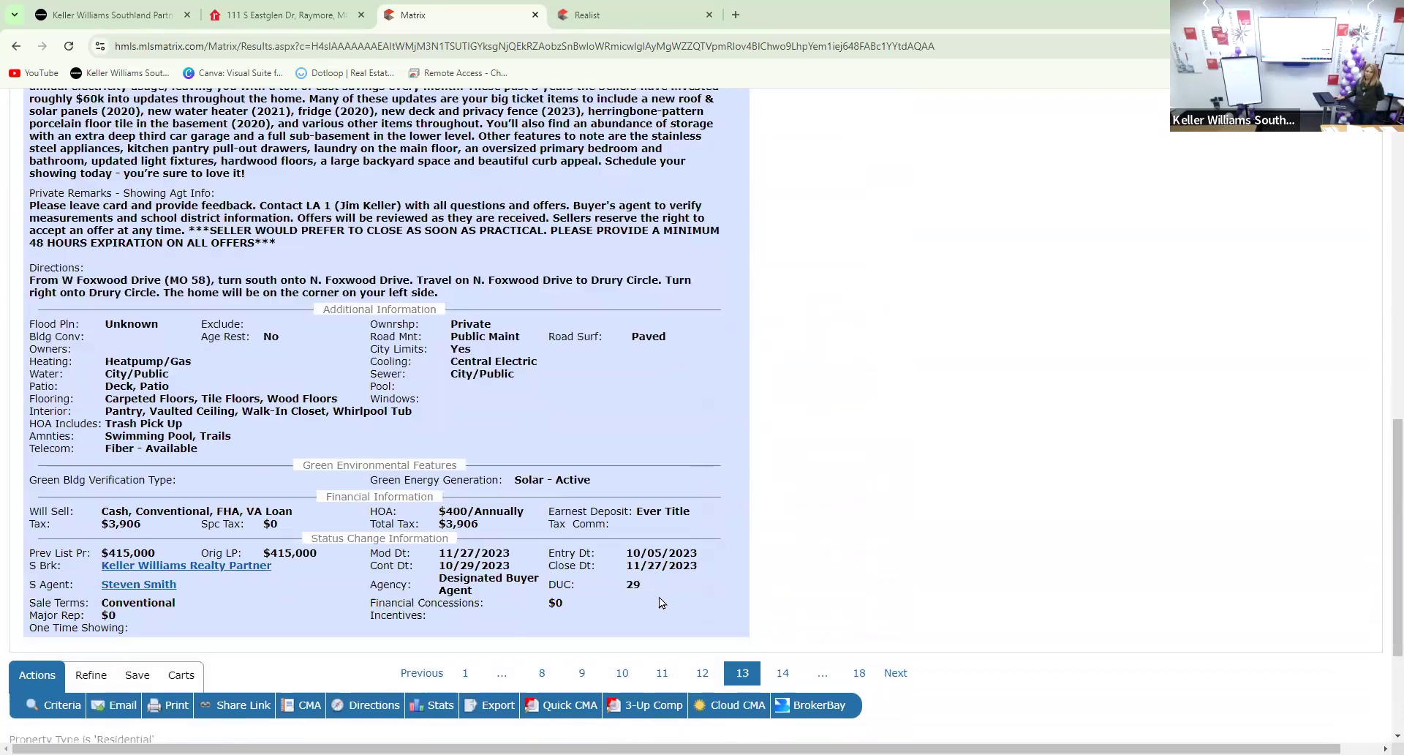
{"action": "scroll", "coordinate": [662, 602], "scroll_direction": "up", "scroll_amount": 12}
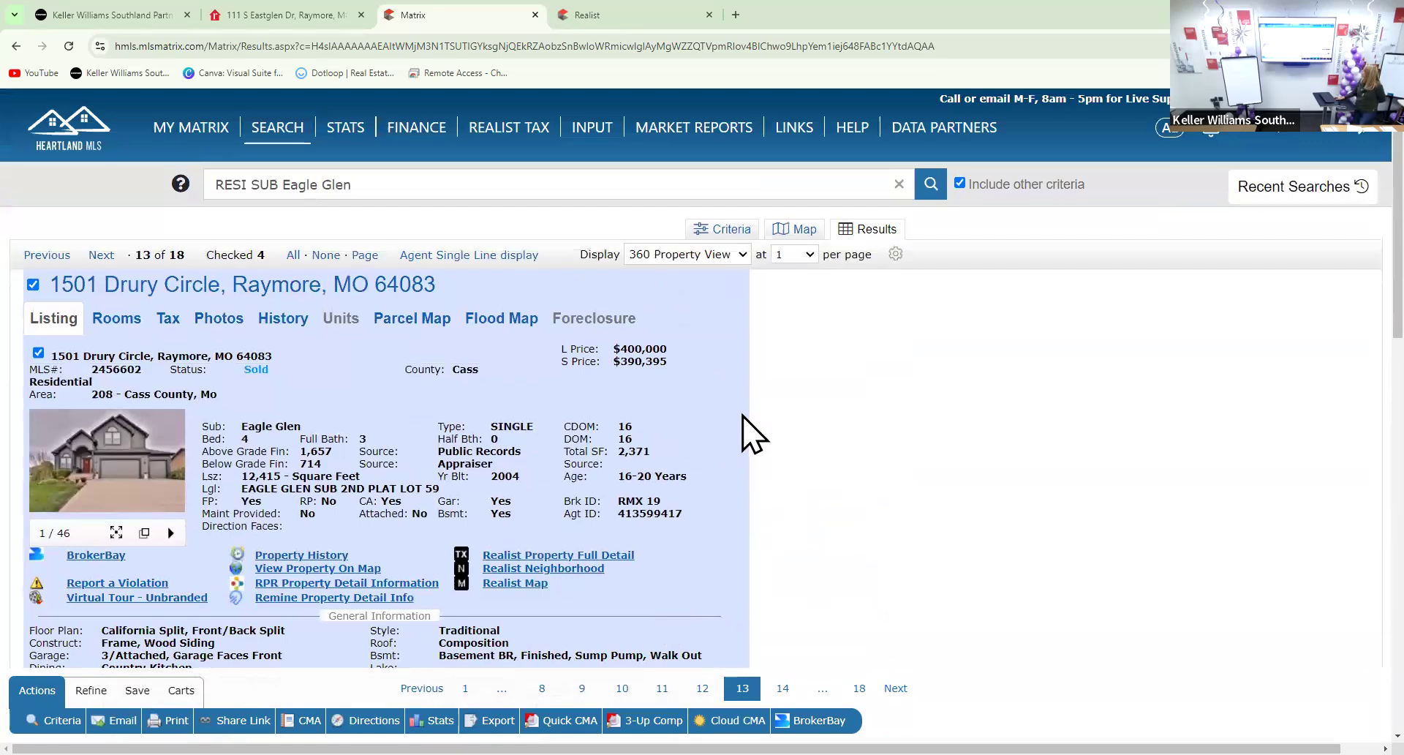
{"action": "scroll", "coordinate": [668, 344], "scroll_direction": "down", "scroll_amount": 10}
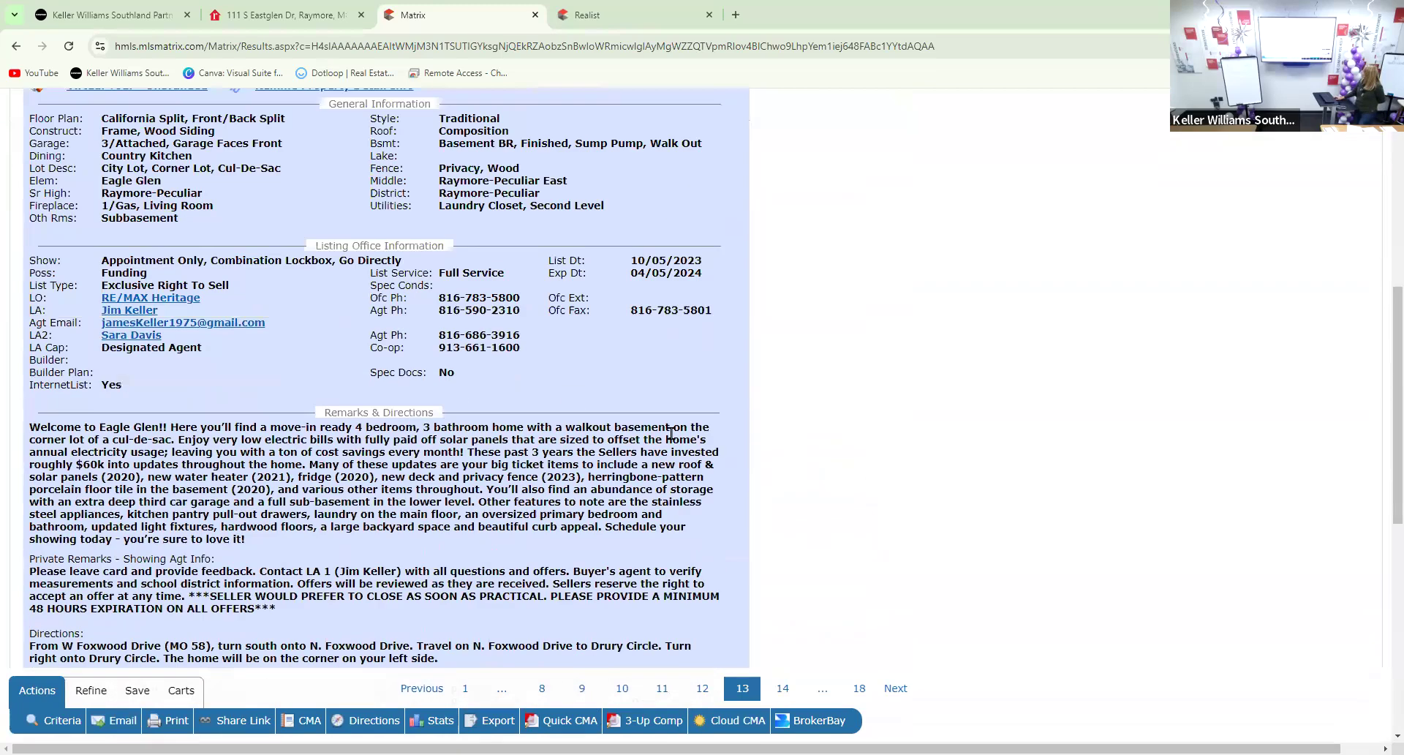
{"action": "scroll", "coordinate": [583, 684], "scroll_direction": "down", "scroll_amount": 3}
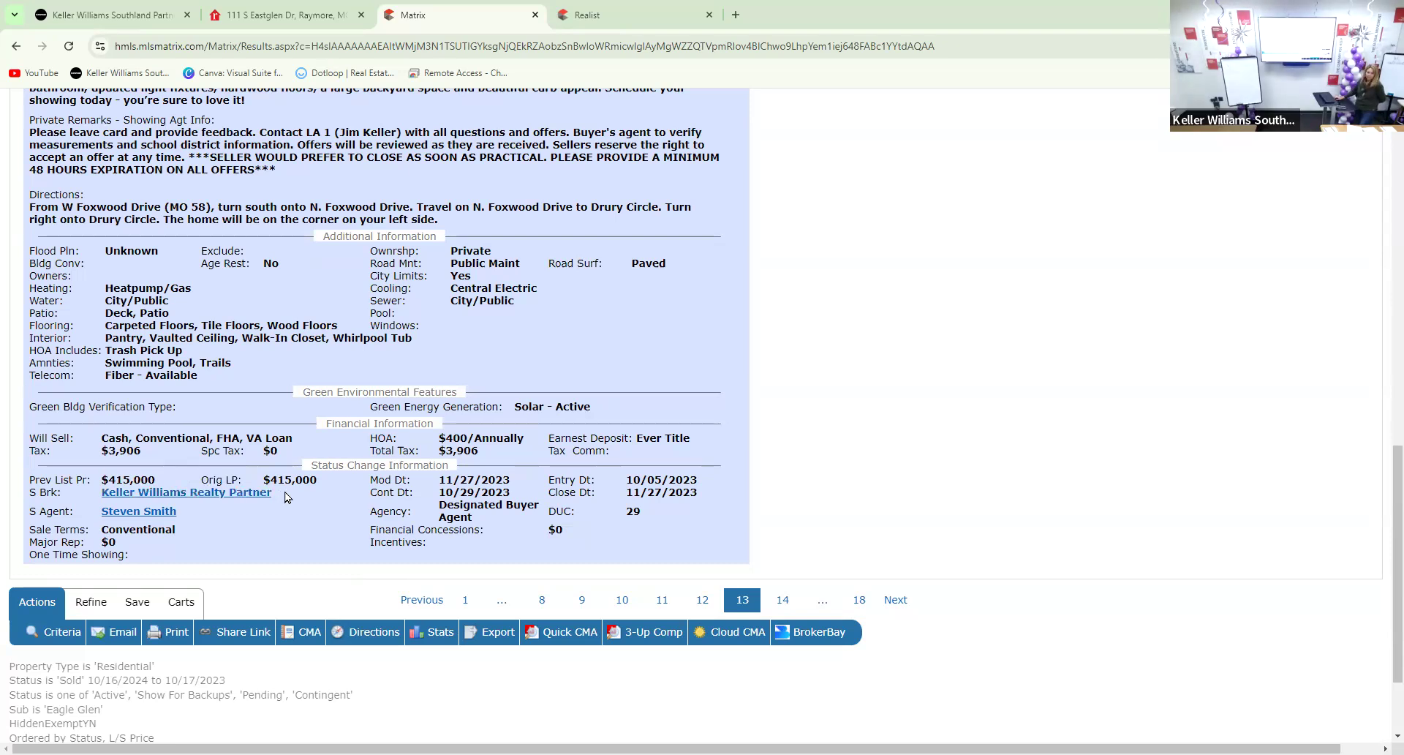
{"action": "scroll", "coordinate": [285, 498], "scroll_direction": "up", "scroll_amount": 10}
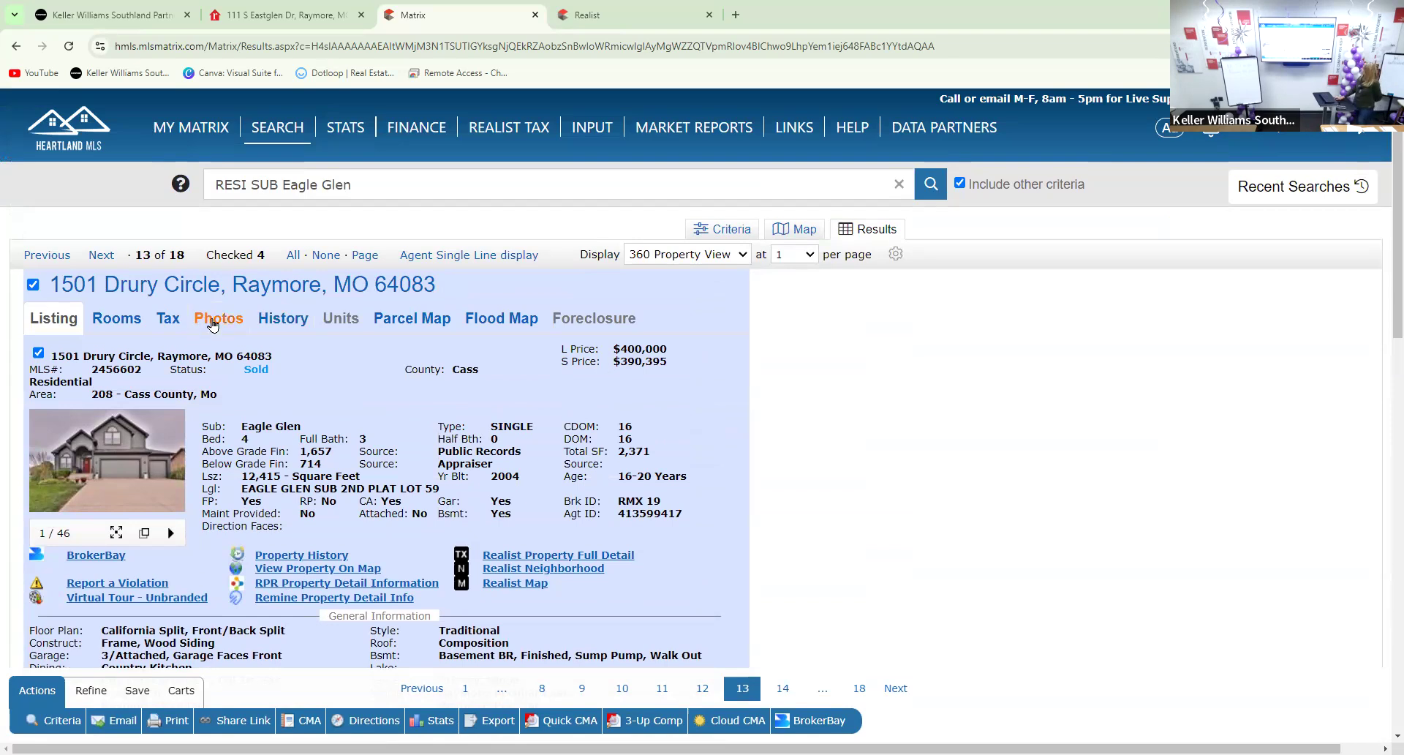
{"action": "left_click", "coordinate": [268, 325]}
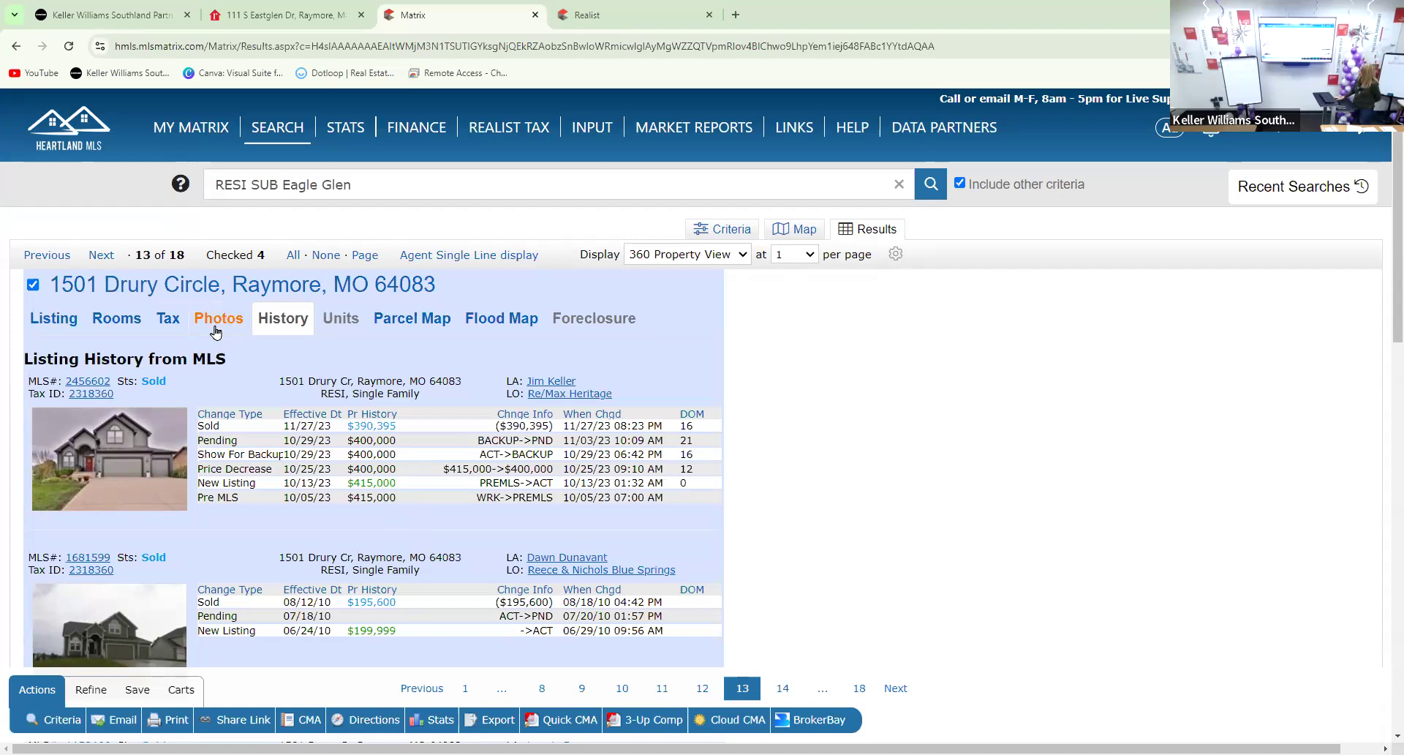
{"action": "left_click", "coordinate": [638, 256]}
{"action": "left_click", "coordinate": [641, 277]}
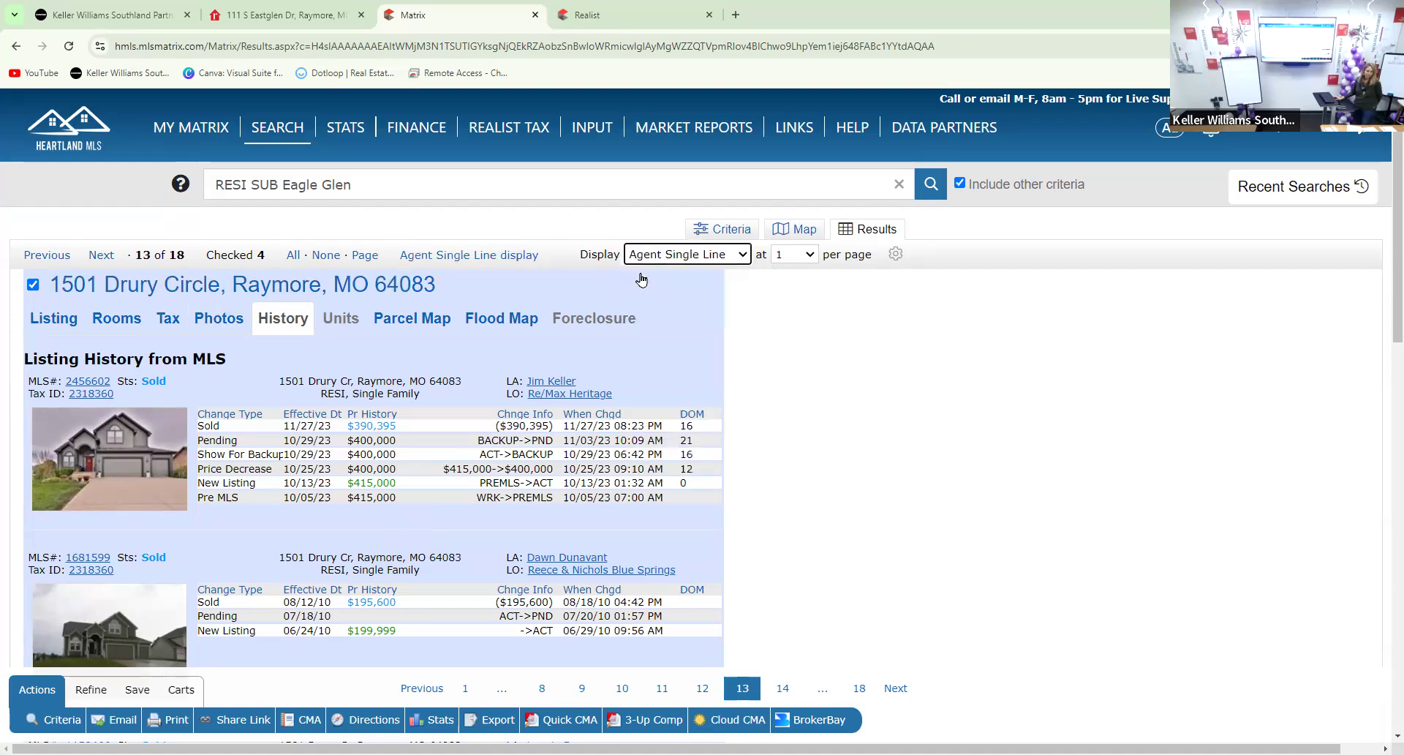
{"action": "scroll", "coordinate": [636, 278], "scroll_direction": "down", "scroll_amount": 1}
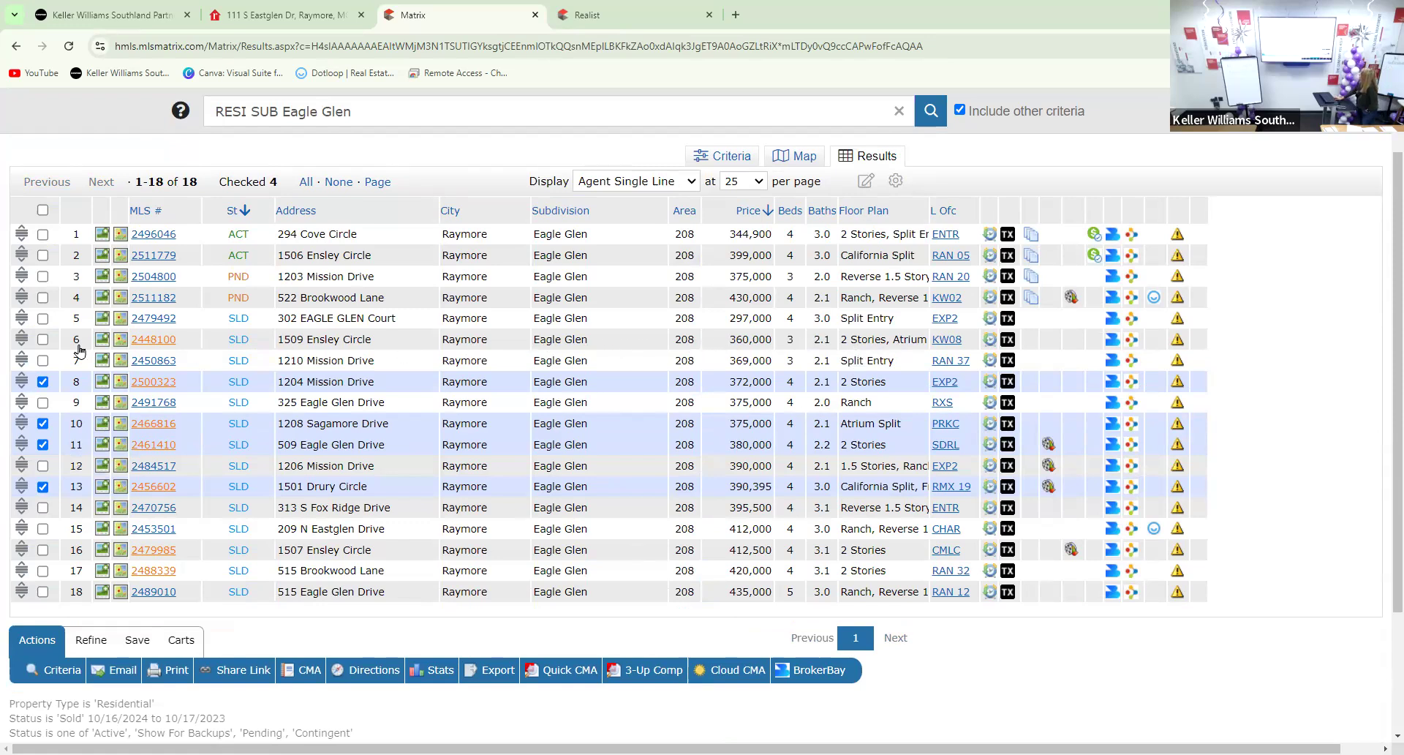
{"action": "left_click", "coordinate": [42, 339]}
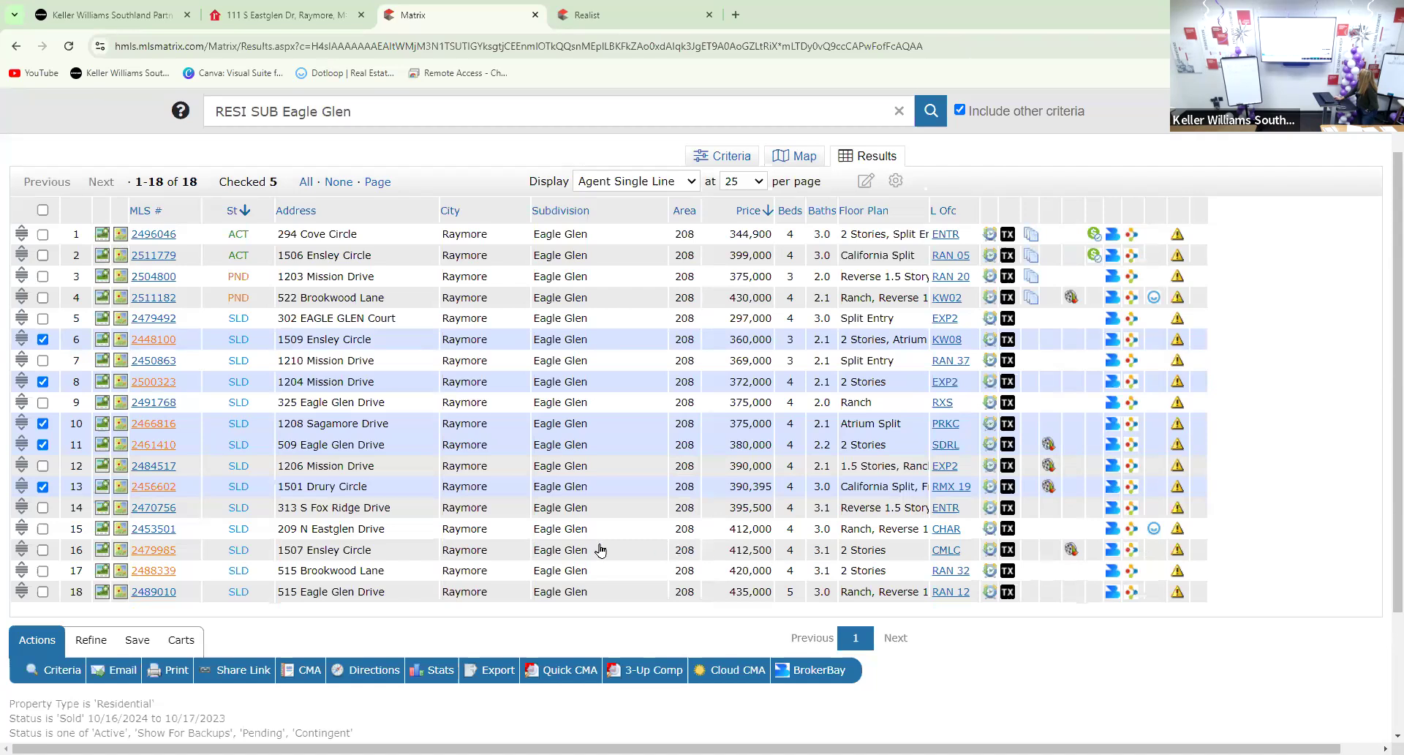
{"action": "left_click", "coordinate": [326, 573]}
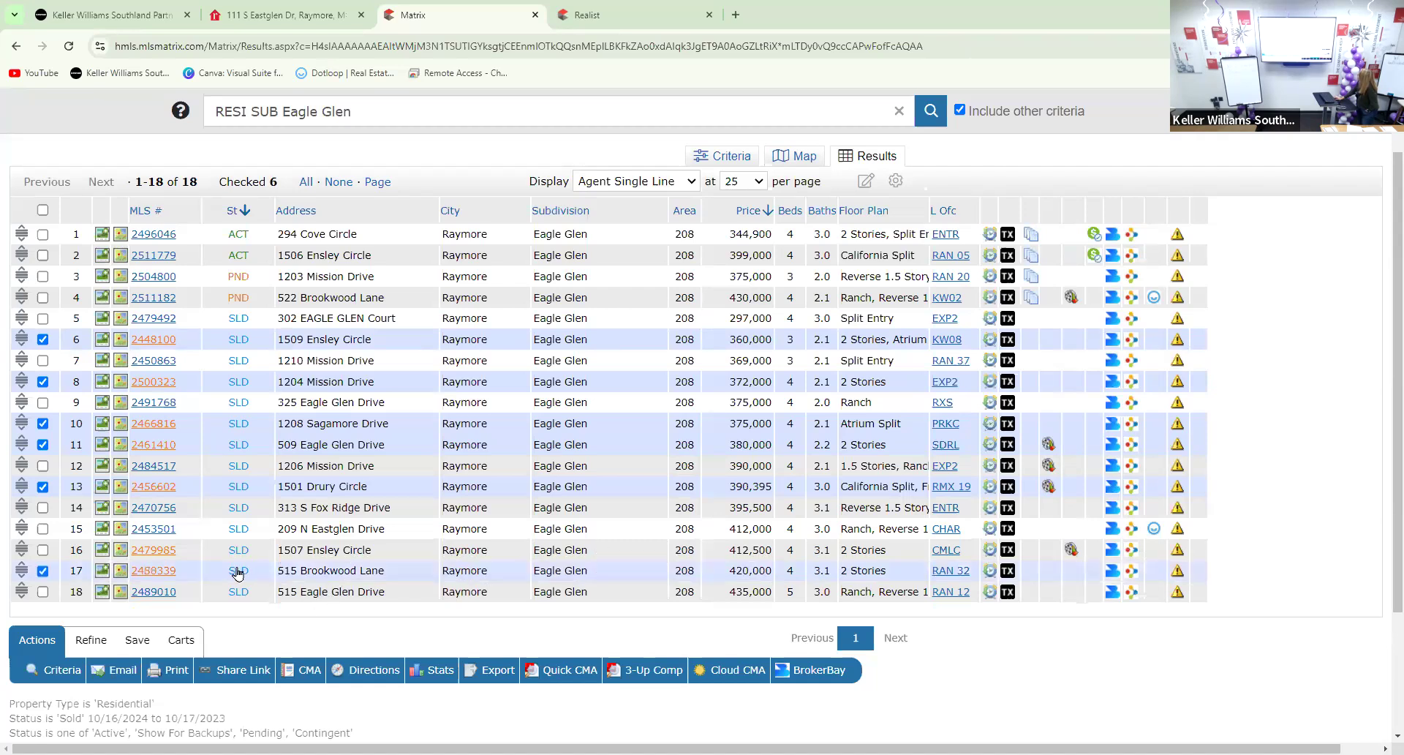
{"action": "left_click", "coordinate": [155, 574]}
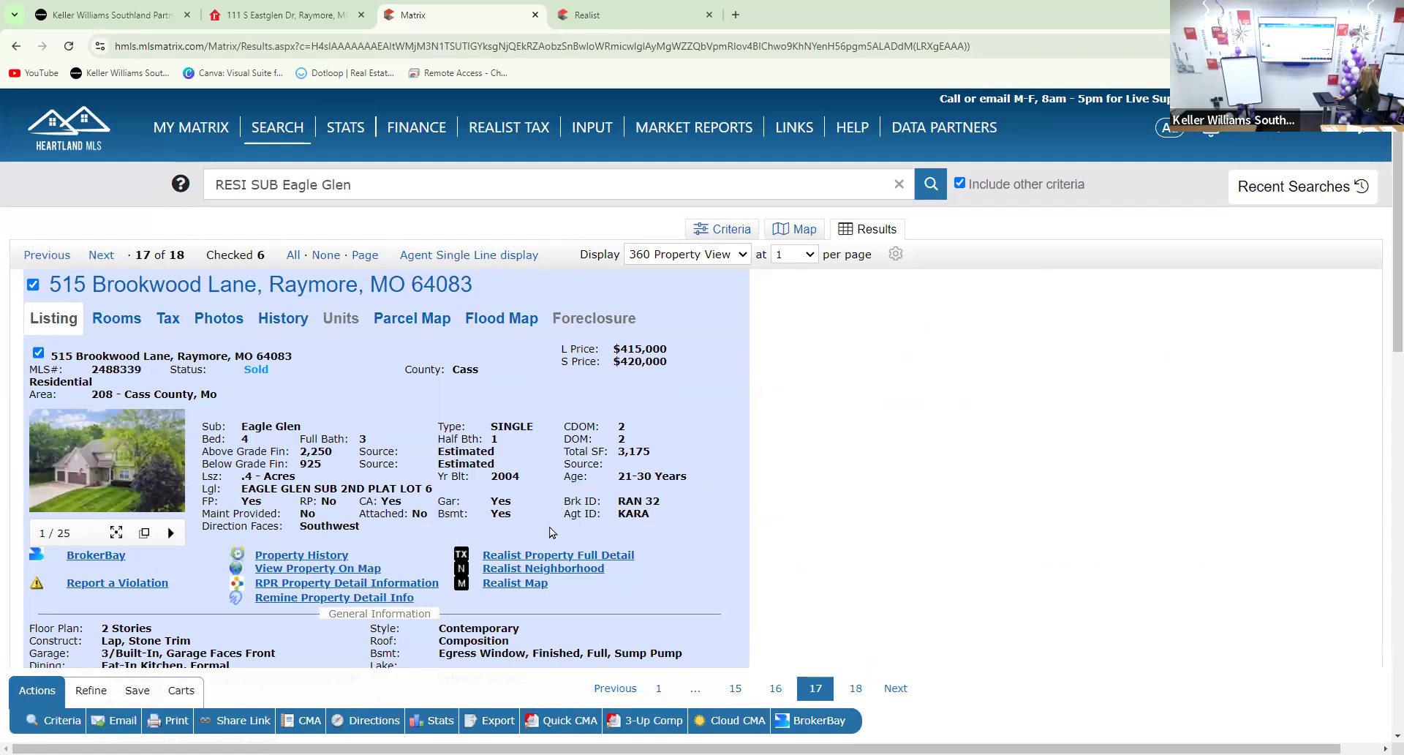
{"action": "scroll", "coordinate": [556, 534], "scroll_direction": "down", "scroll_amount": 1}
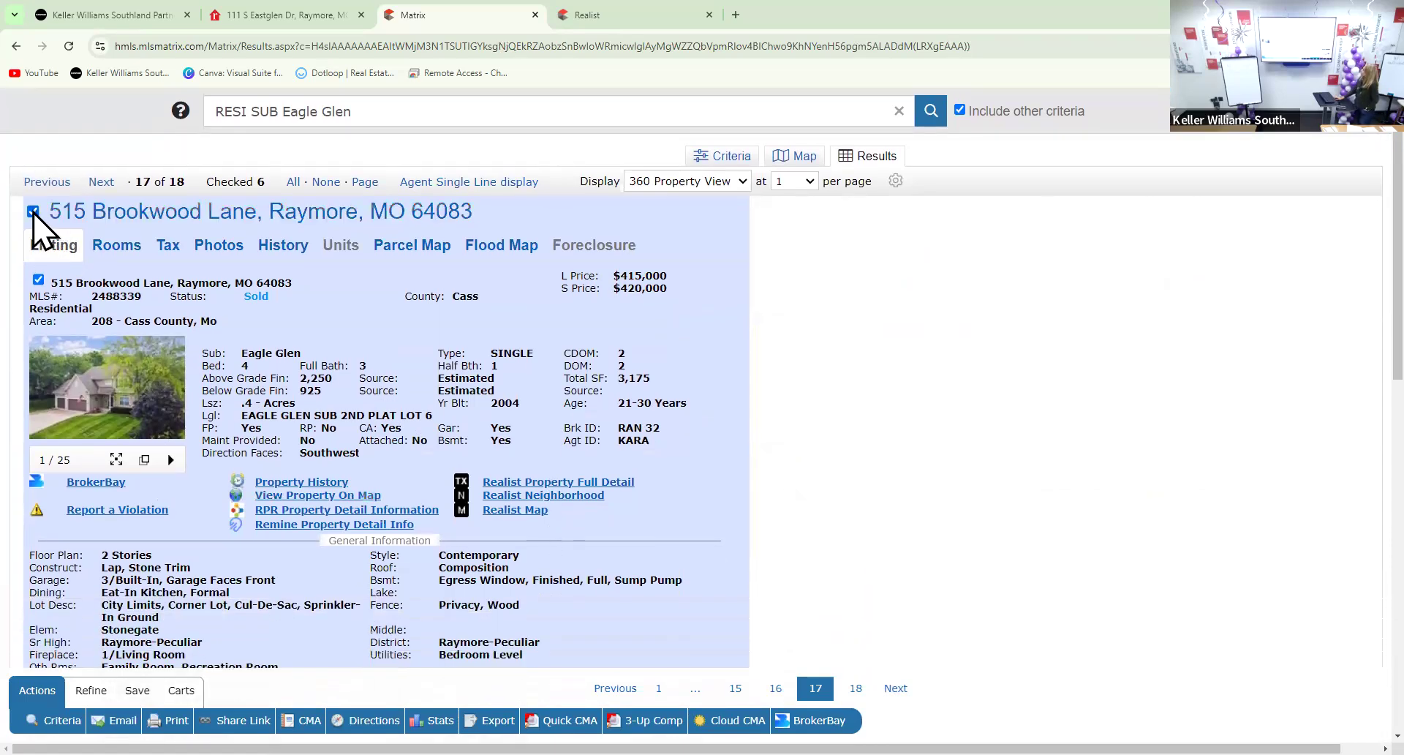
{"action": "left_click", "coordinate": [33, 211]}
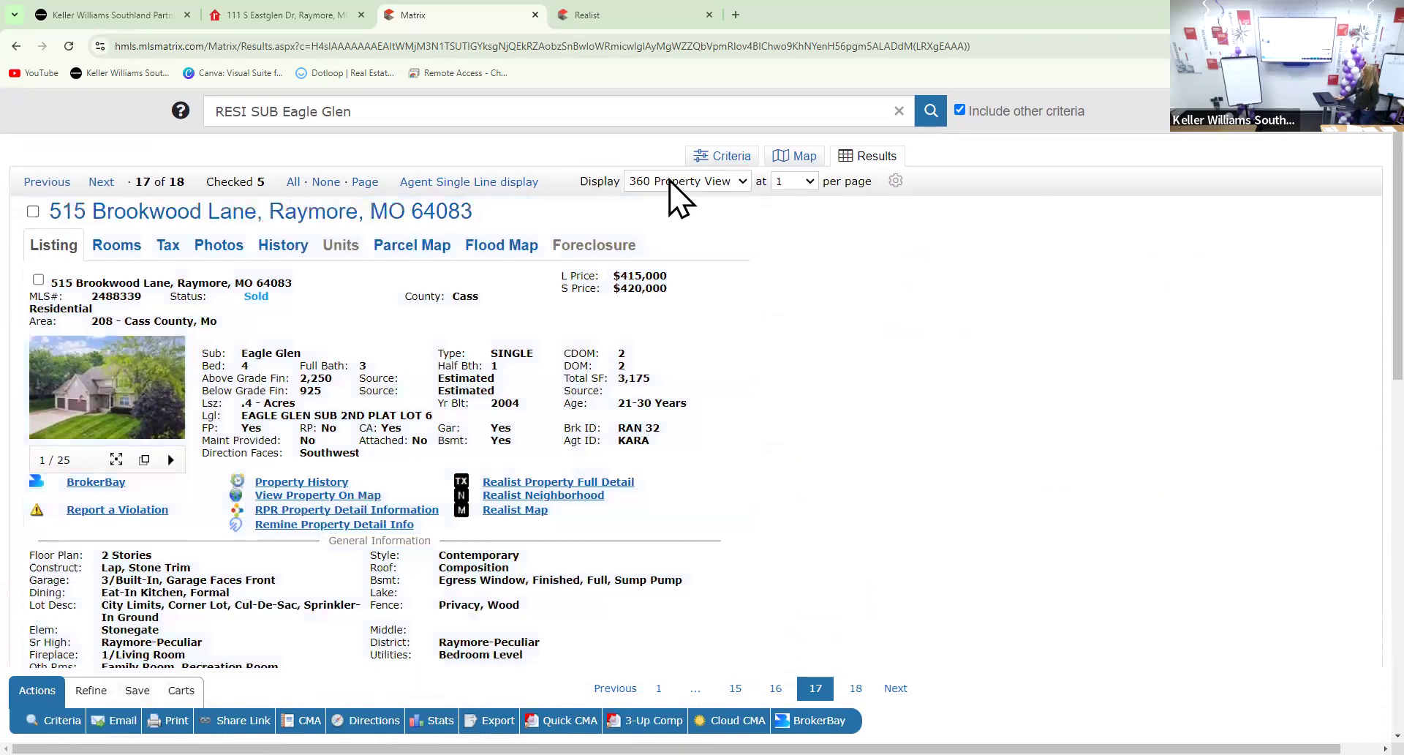
{"action": "left_click", "coordinate": [670, 181]}
{"action": "left_click", "coordinate": [669, 202]}
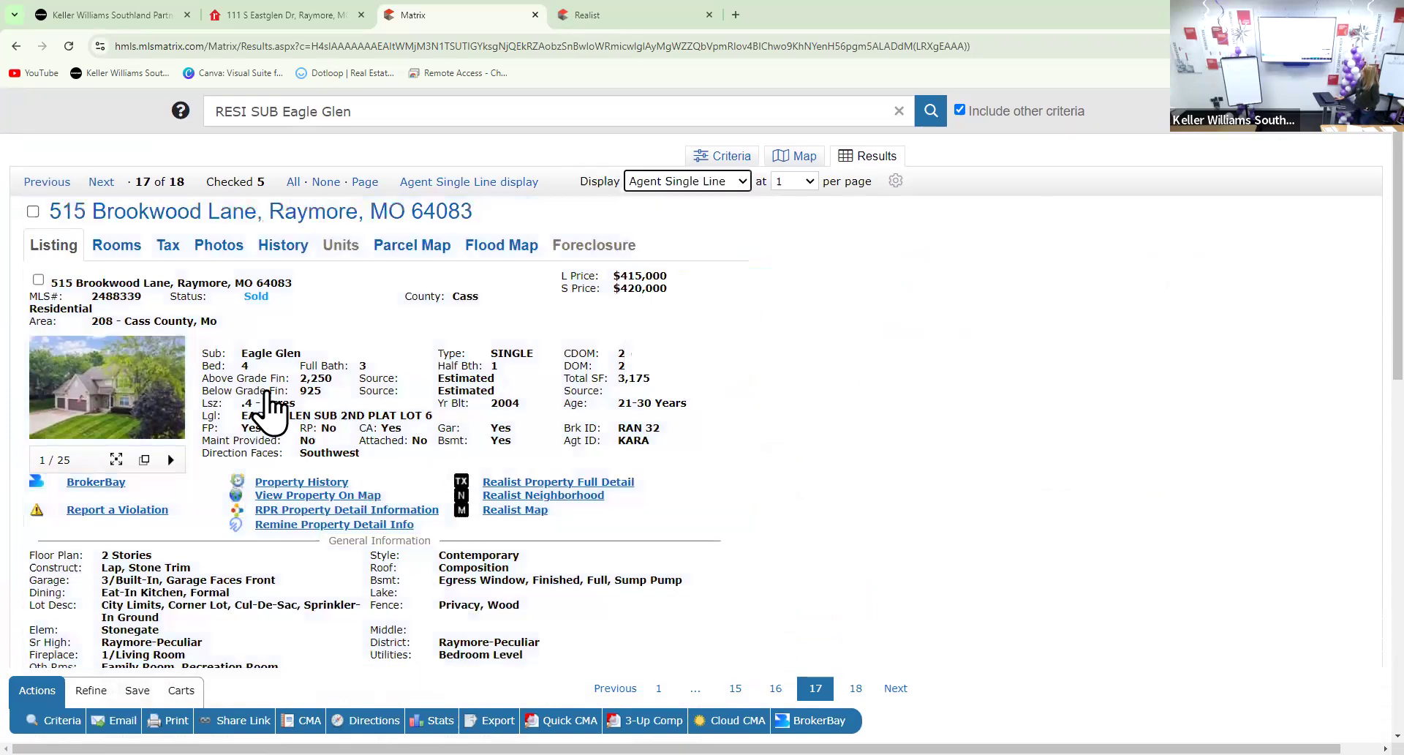
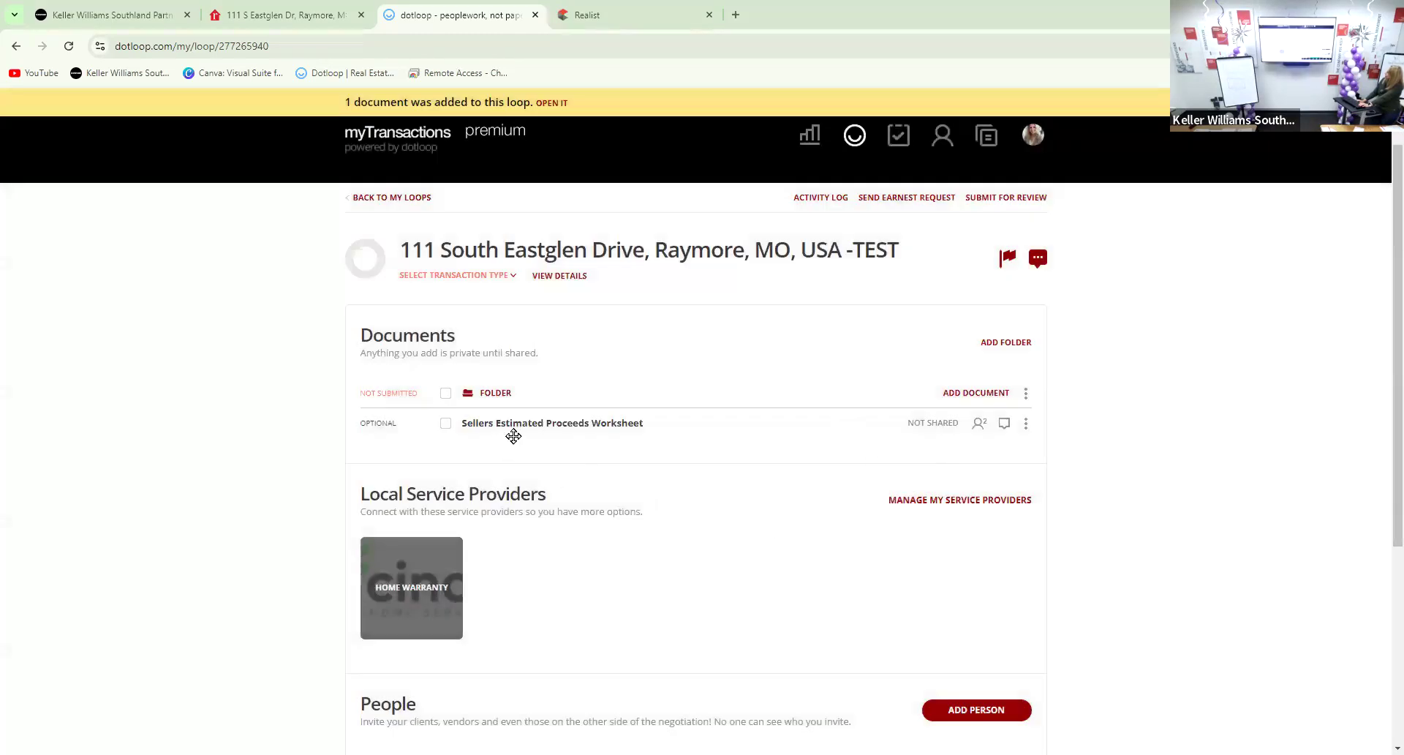
Open the Sellers Estimated Proceeds Worksheet and dismiss the Autofill prompt without entering details
{"action": "left_click", "coordinate": [531, 430]}
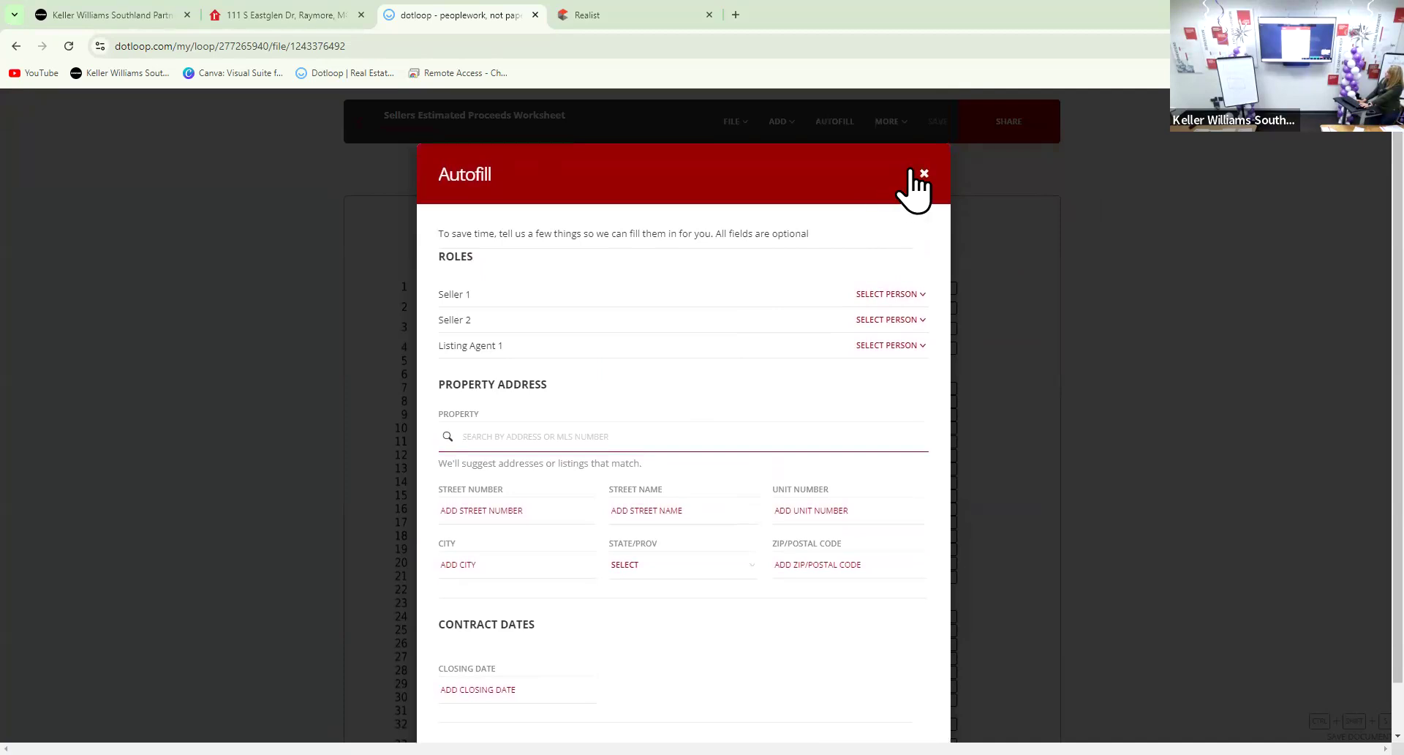
{"action": "left_click", "coordinate": [923, 174]}
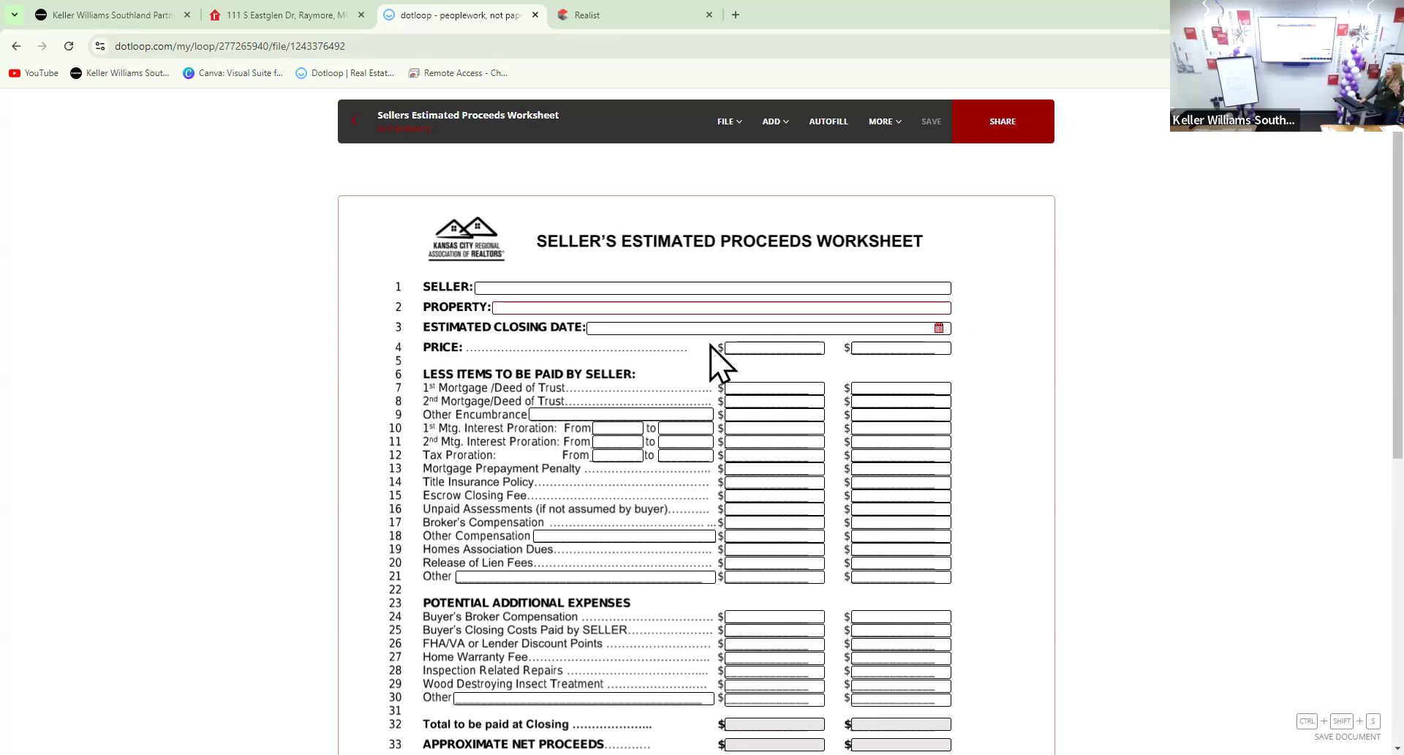
Enter January 2025 as the estimated closing date
{"action": "left_click", "coordinate": [715, 327]}
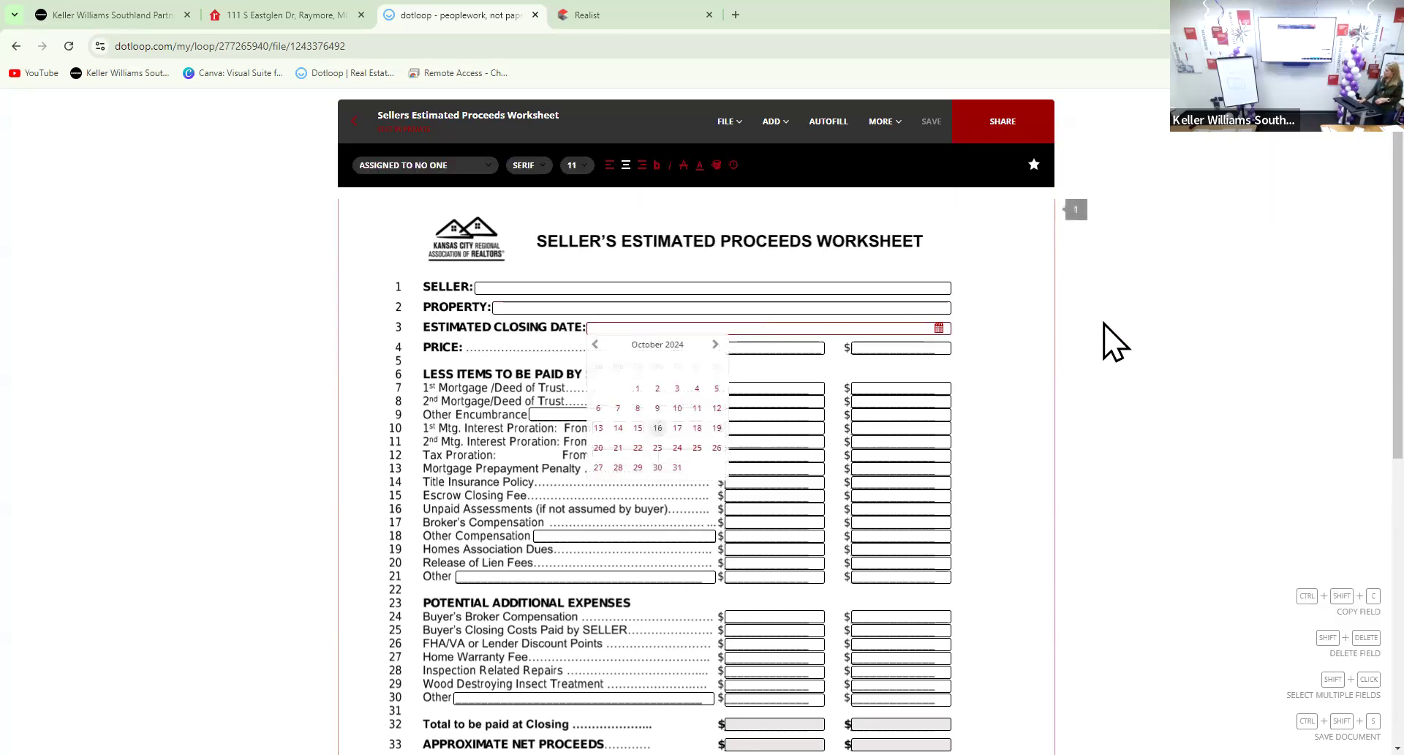
{"action": "type", "text": "Janu"}
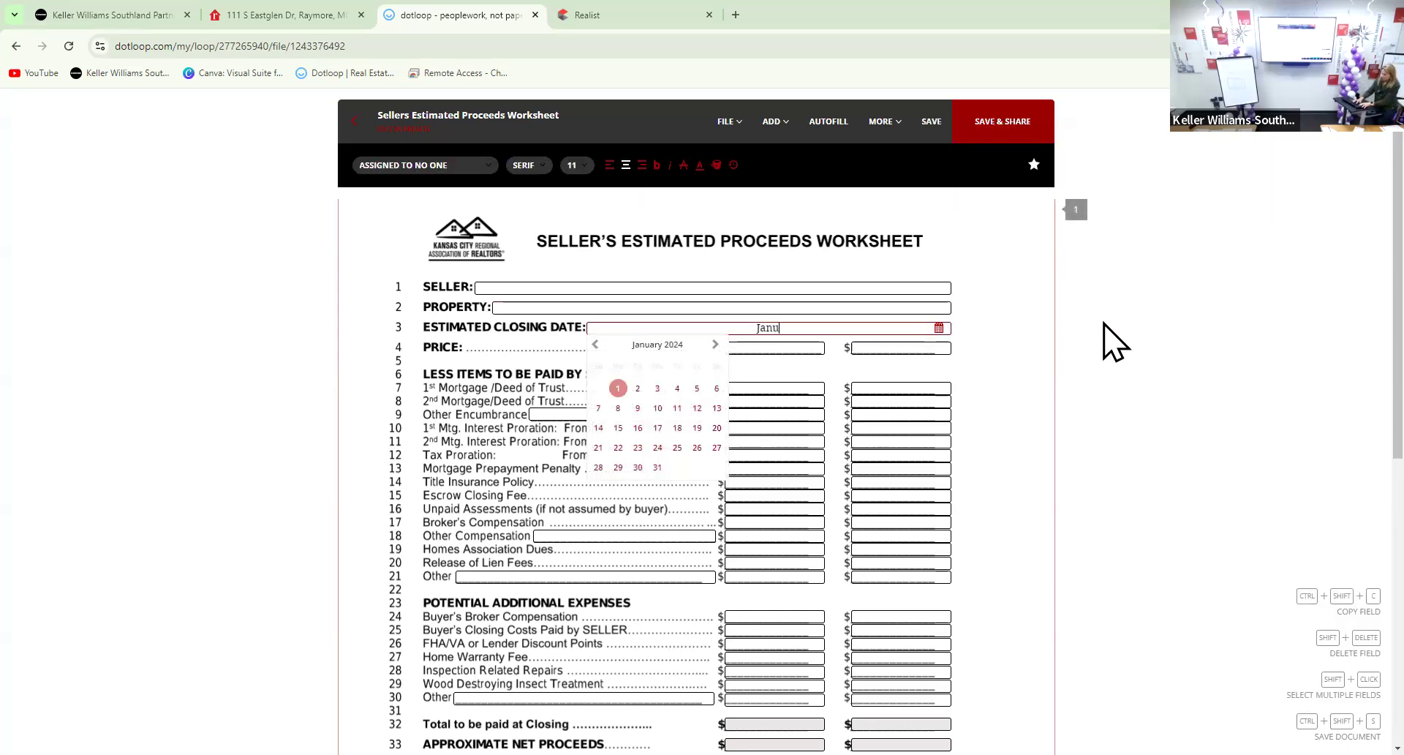
{"action": "type", "text": "ary 2025"}
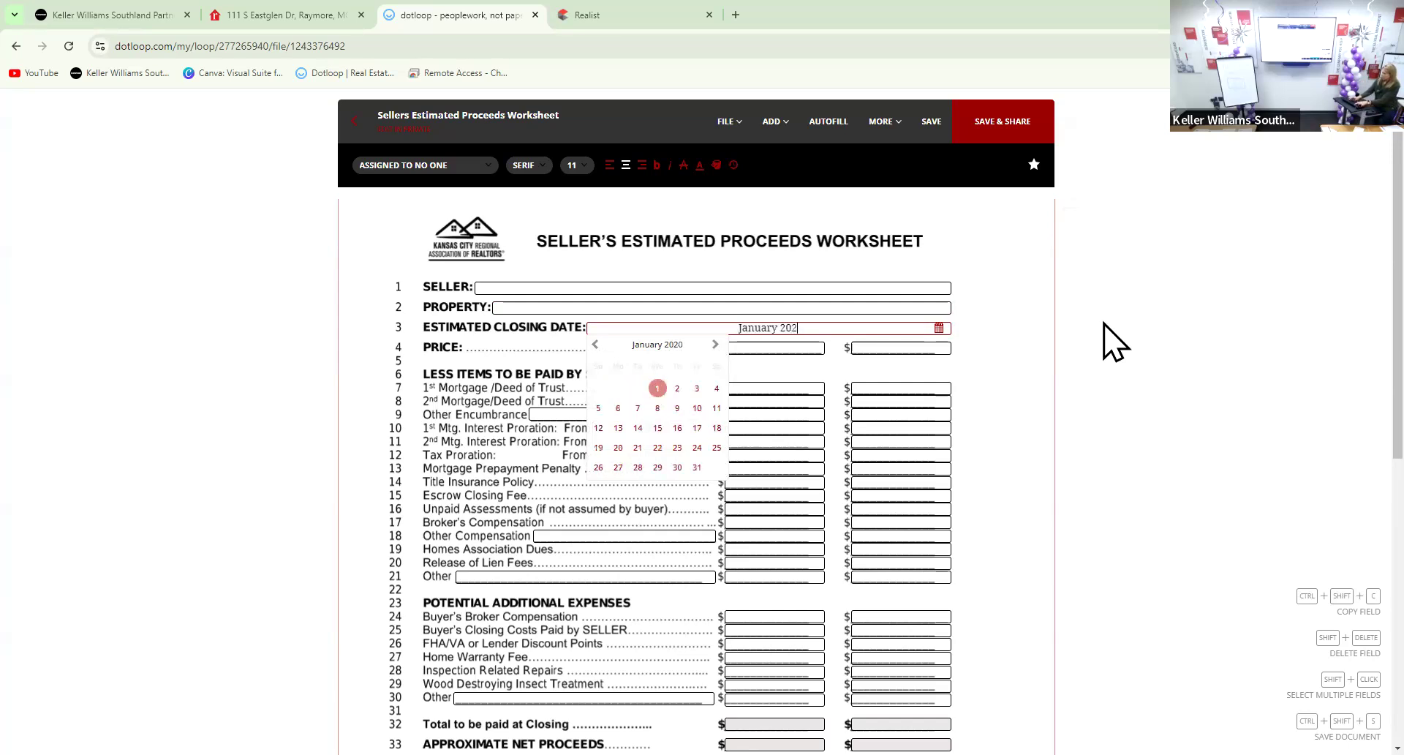
{"action": "left_click", "coordinate": [993, 346]}
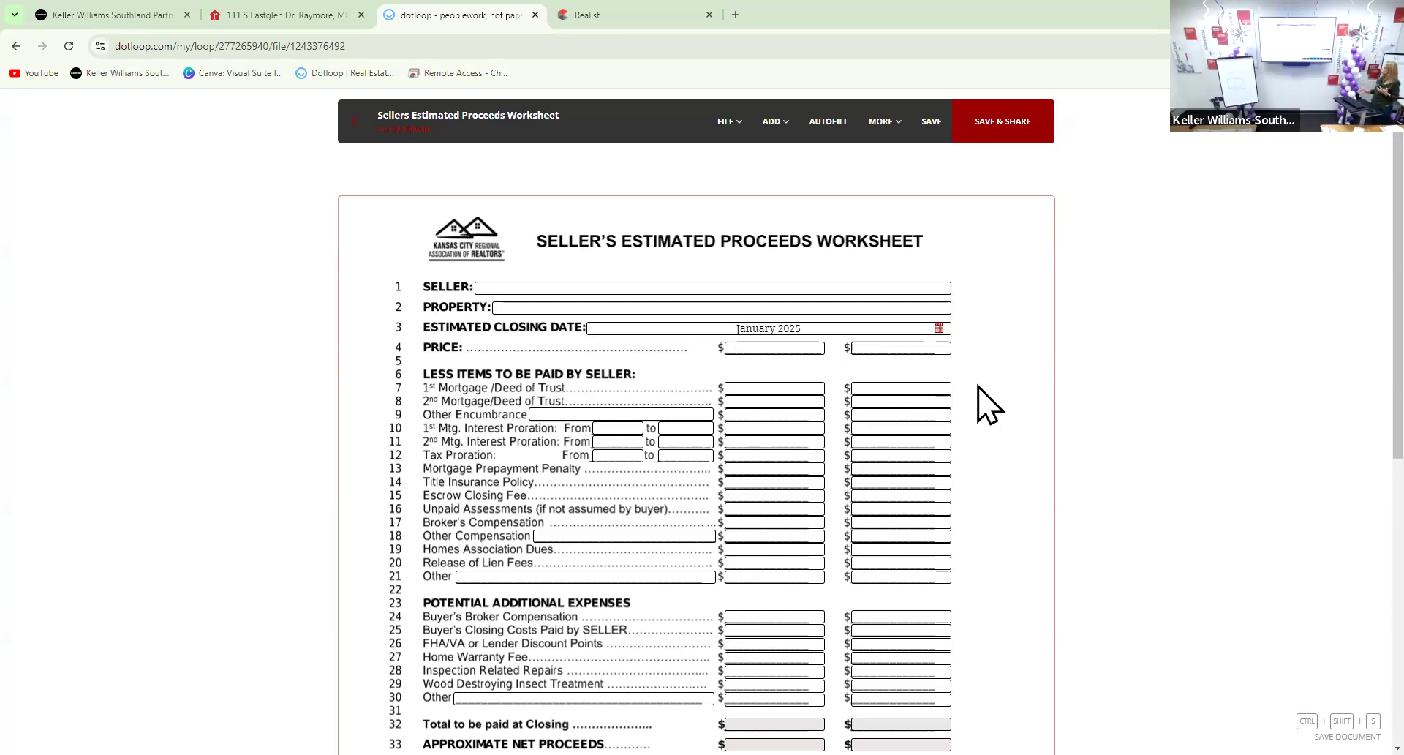
Enter 380,000 as the first-column sale price
{"action": "left_click", "coordinate": [803, 344]}
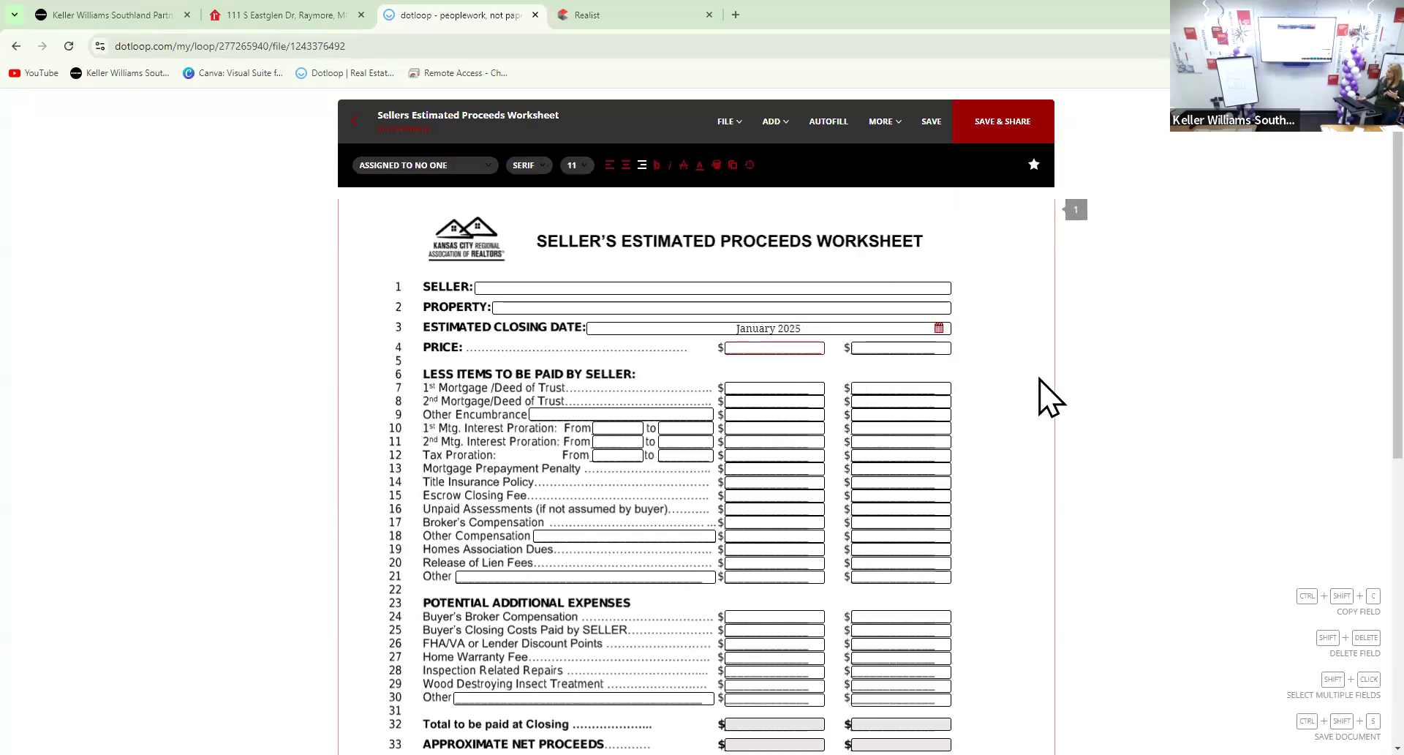
{"action": "type", "text": "380,000"}
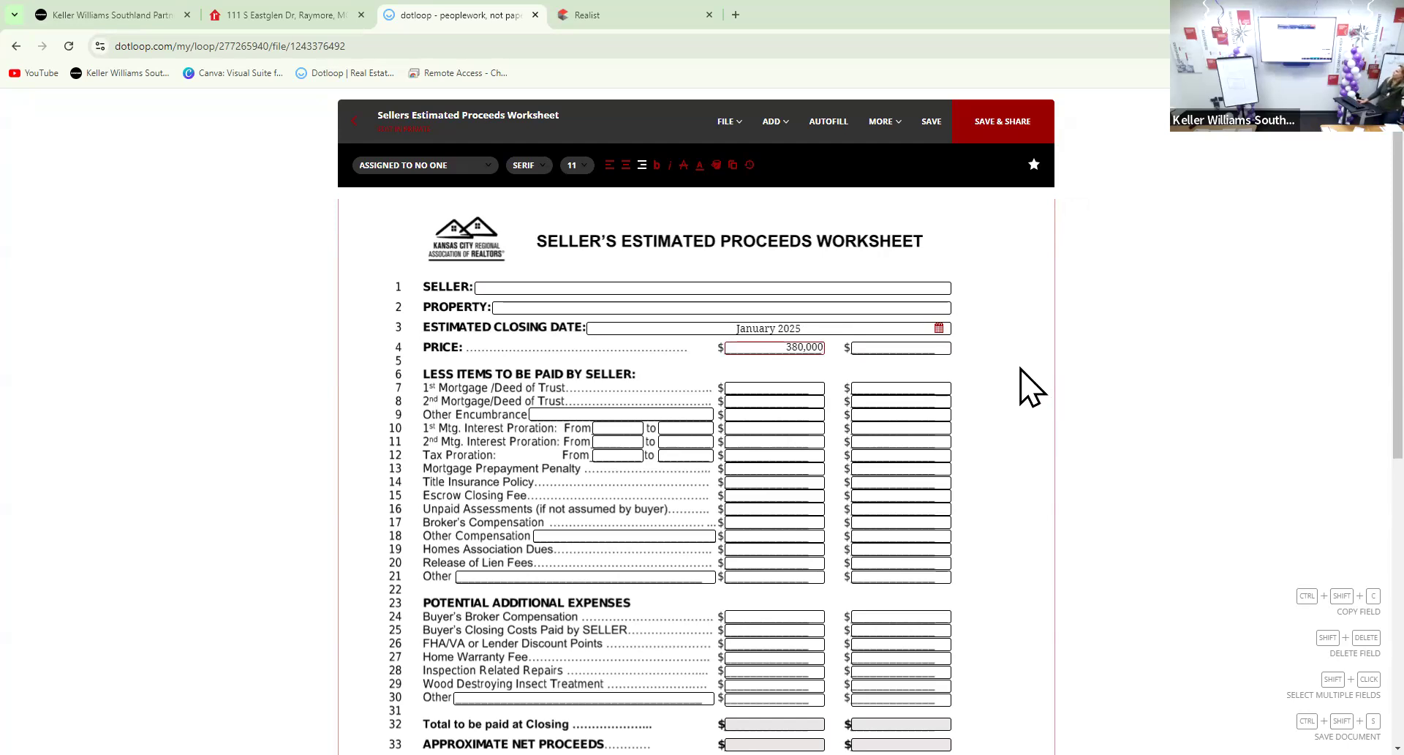
{"action": "scroll", "coordinate": [771, 492], "scroll_direction": "down", "scroll_amount": 3}
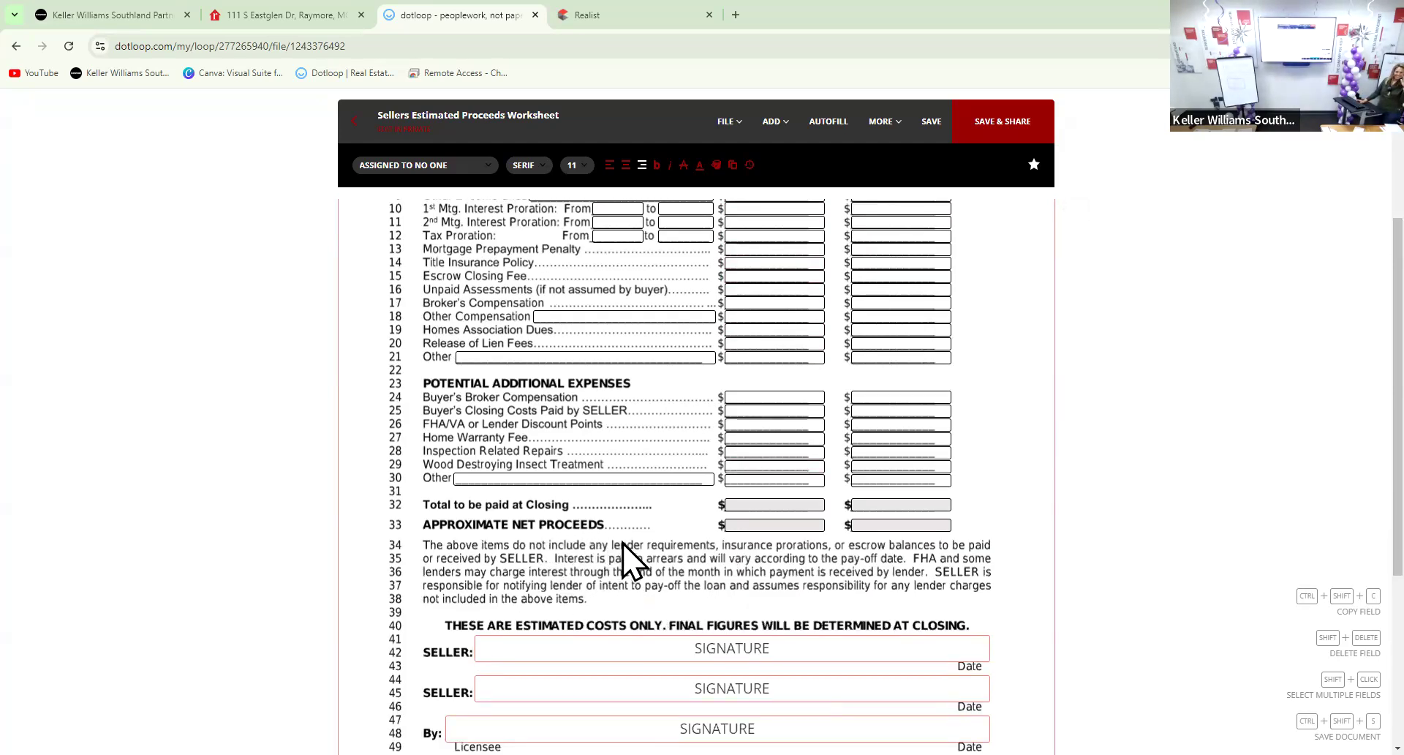
{"action": "scroll", "coordinate": [633, 563], "scroll_direction": "up", "scroll_amount": 3}
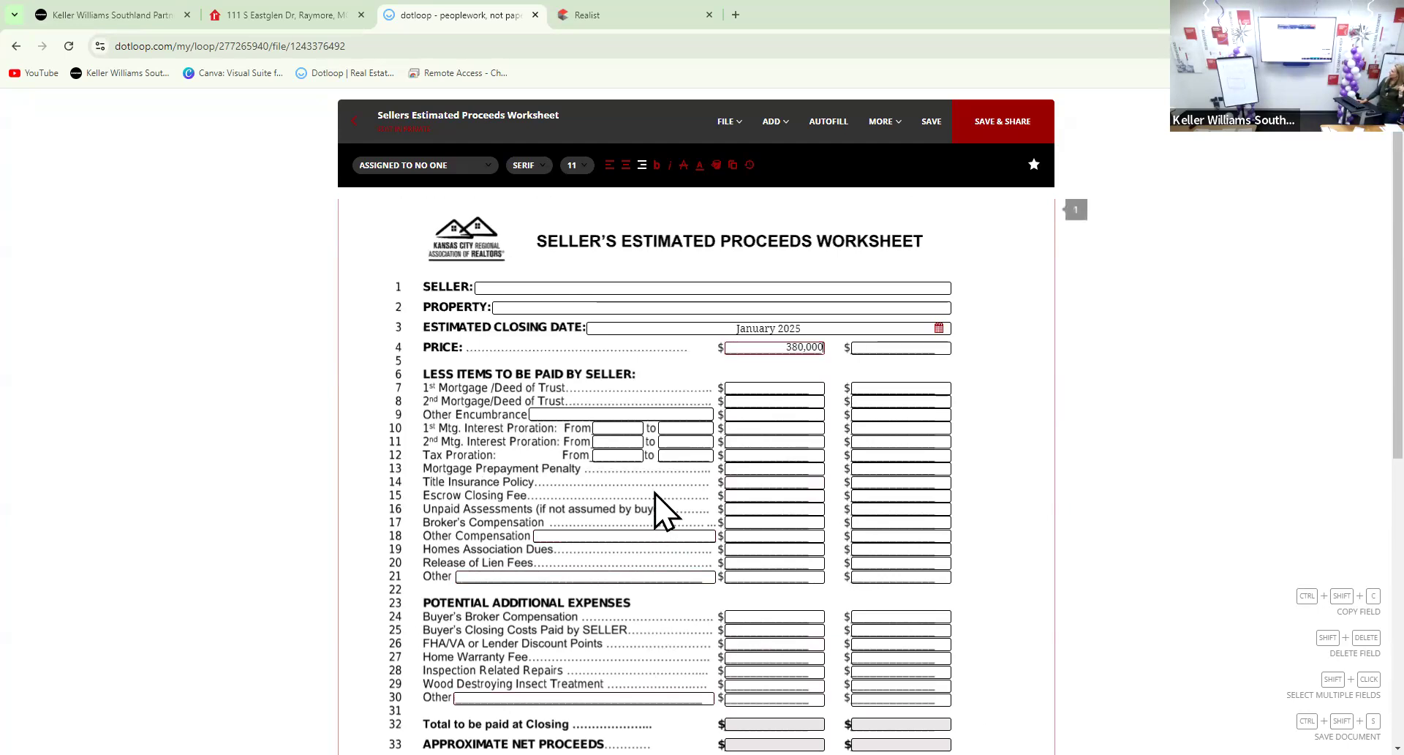
Enter a 200,000 first mortgage, with 0 for the second mortgage and other encumbrance
{"action": "left_click", "coordinate": [758, 383]}
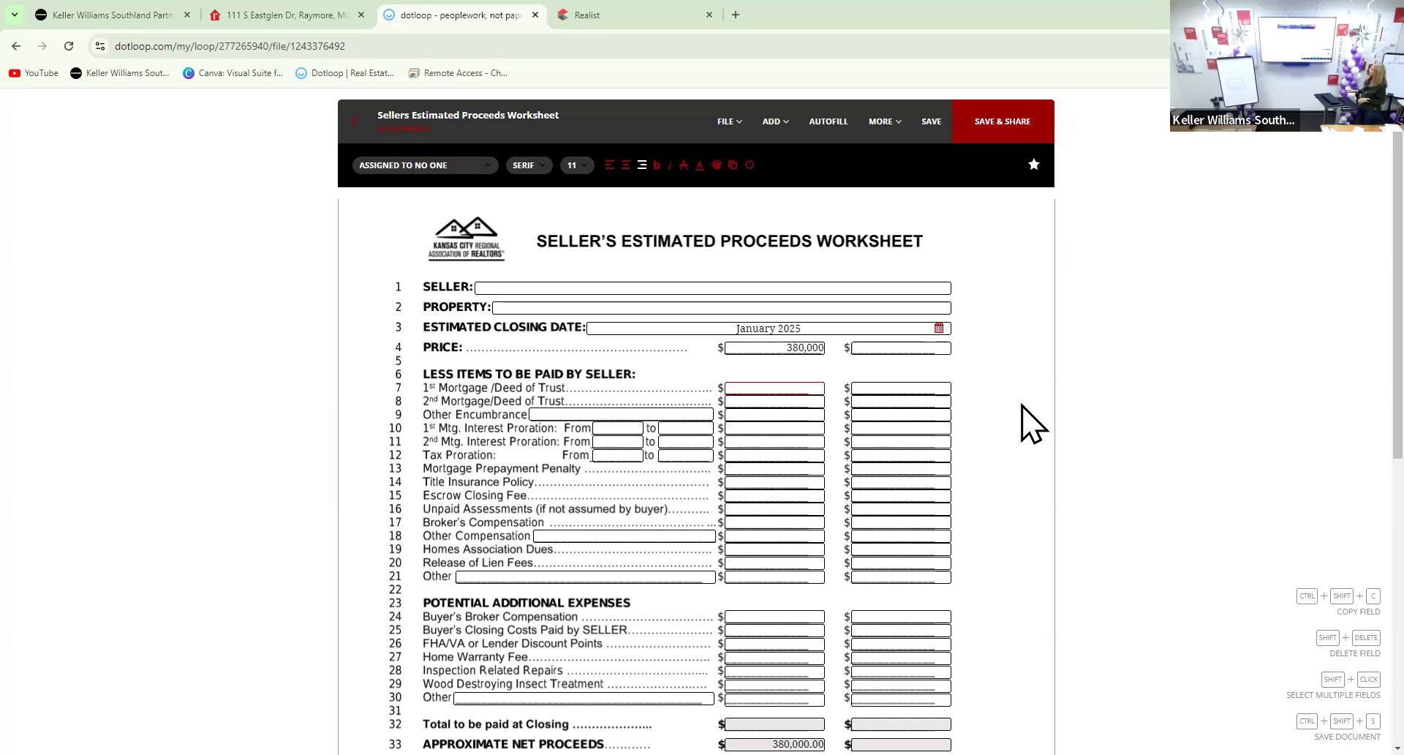
{"action": "type", "text": "200"}
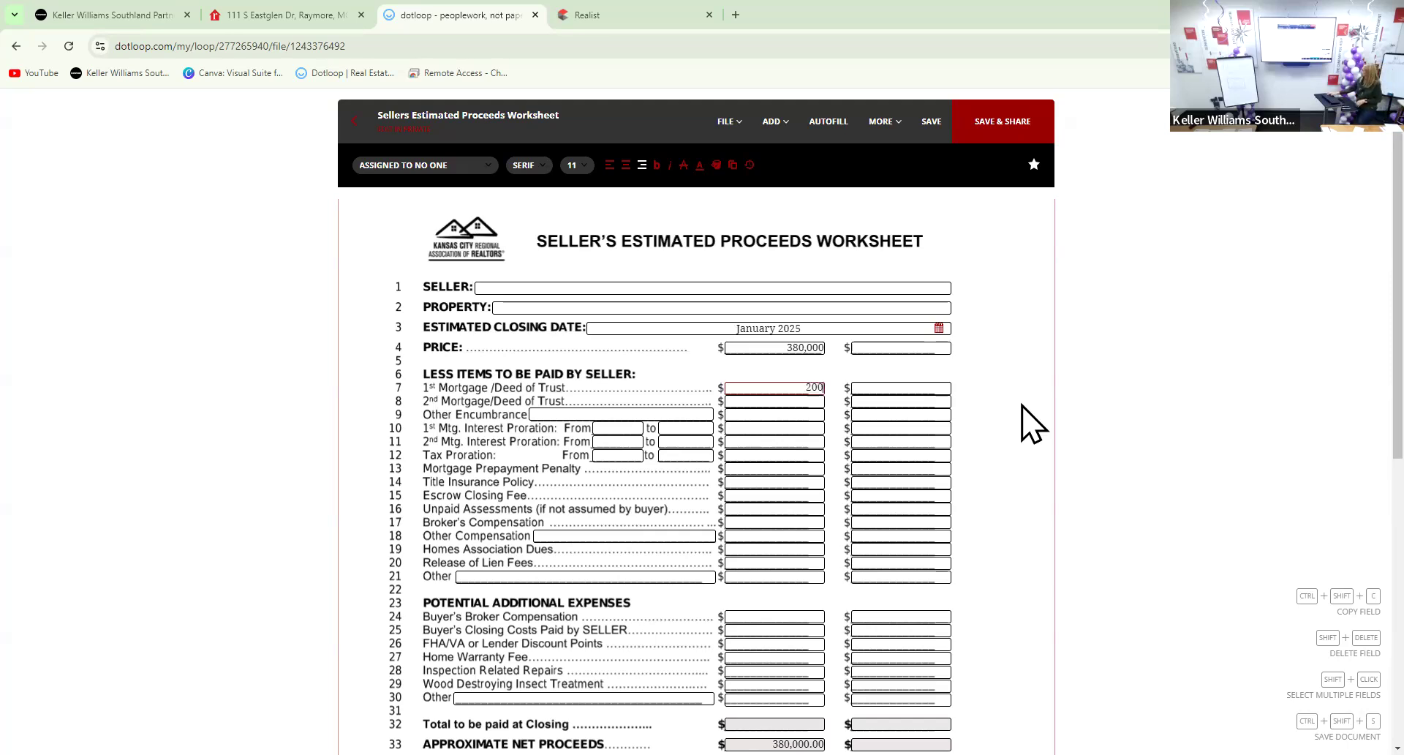
{"action": "type", "text": ",000"}
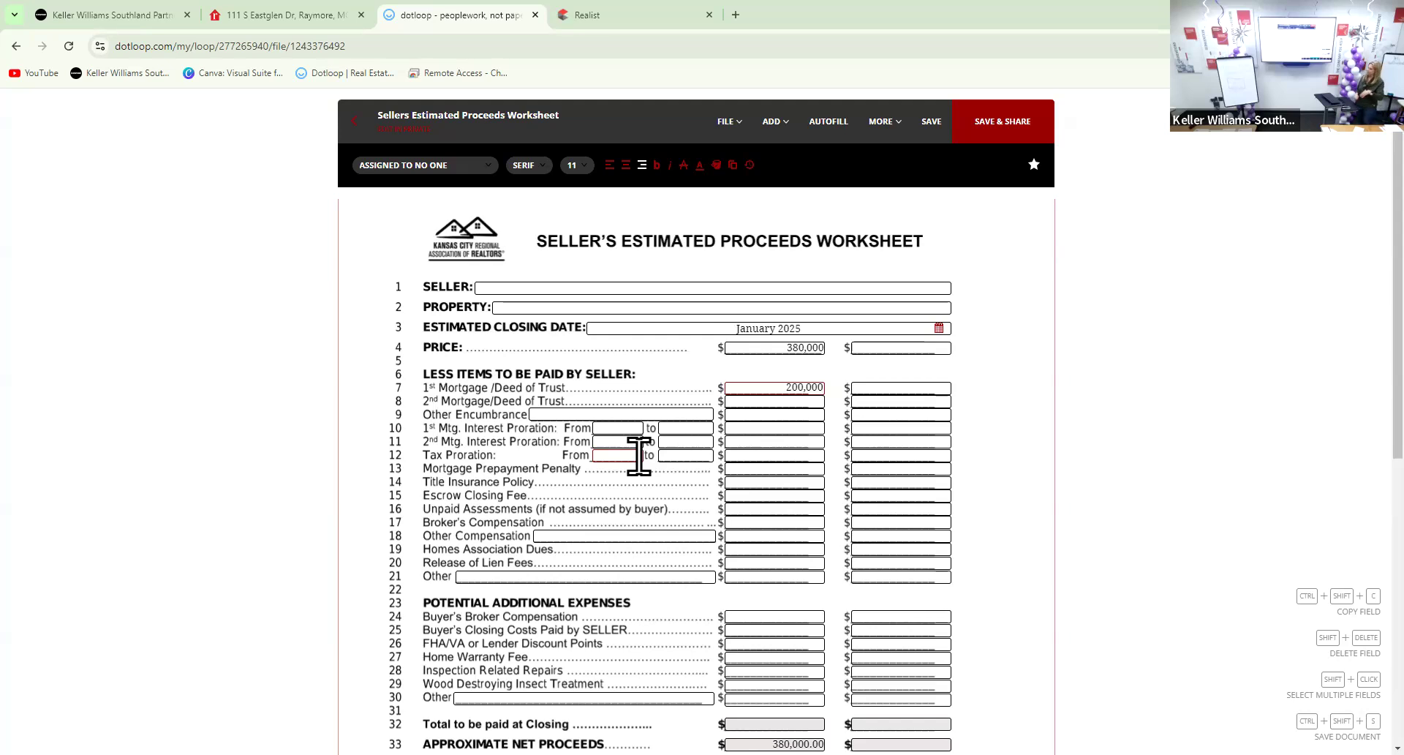
{"action": "left_click", "coordinate": [784, 400]}
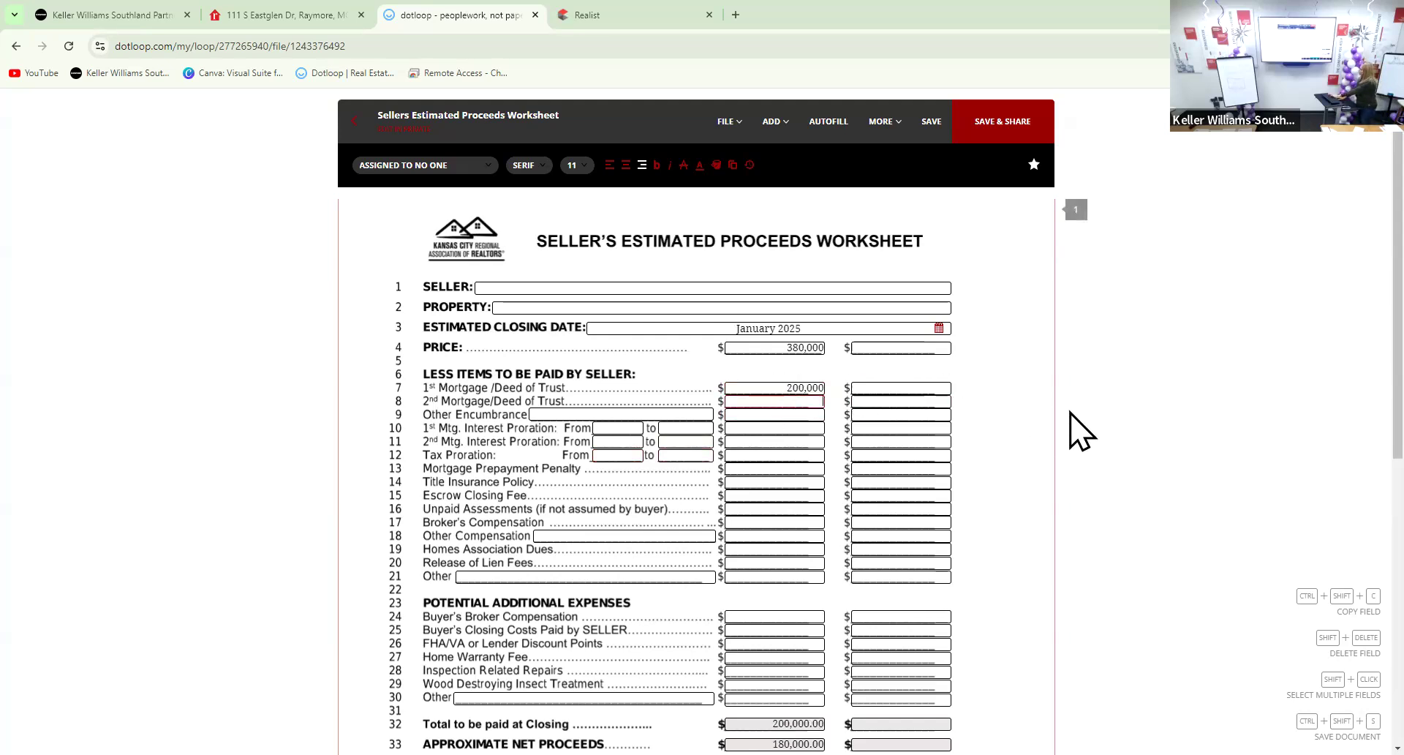
{"action": "type", "text": "0"}
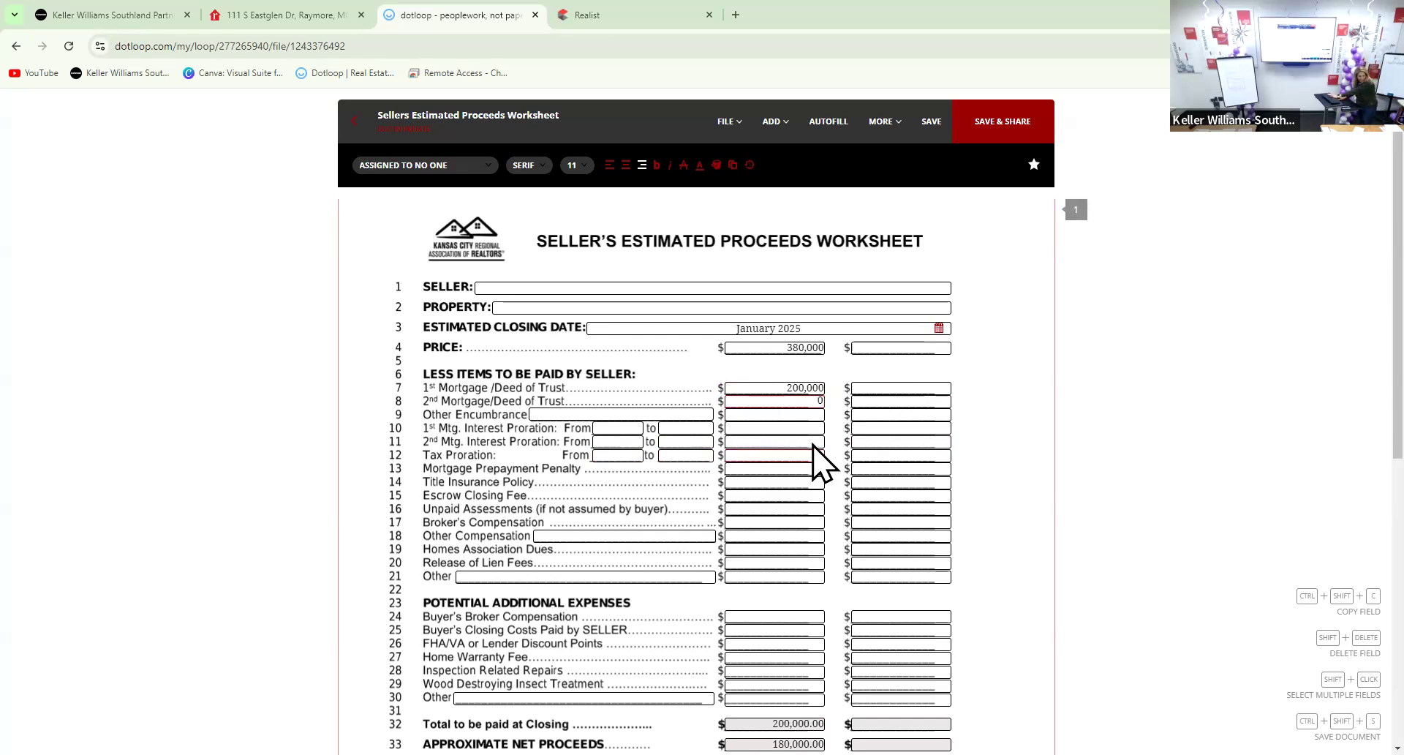
{"action": "left_click", "coordinate": [579, 413]}
{"action": "key", "text": "Tab"}
{"action": "type", "text": "0"}
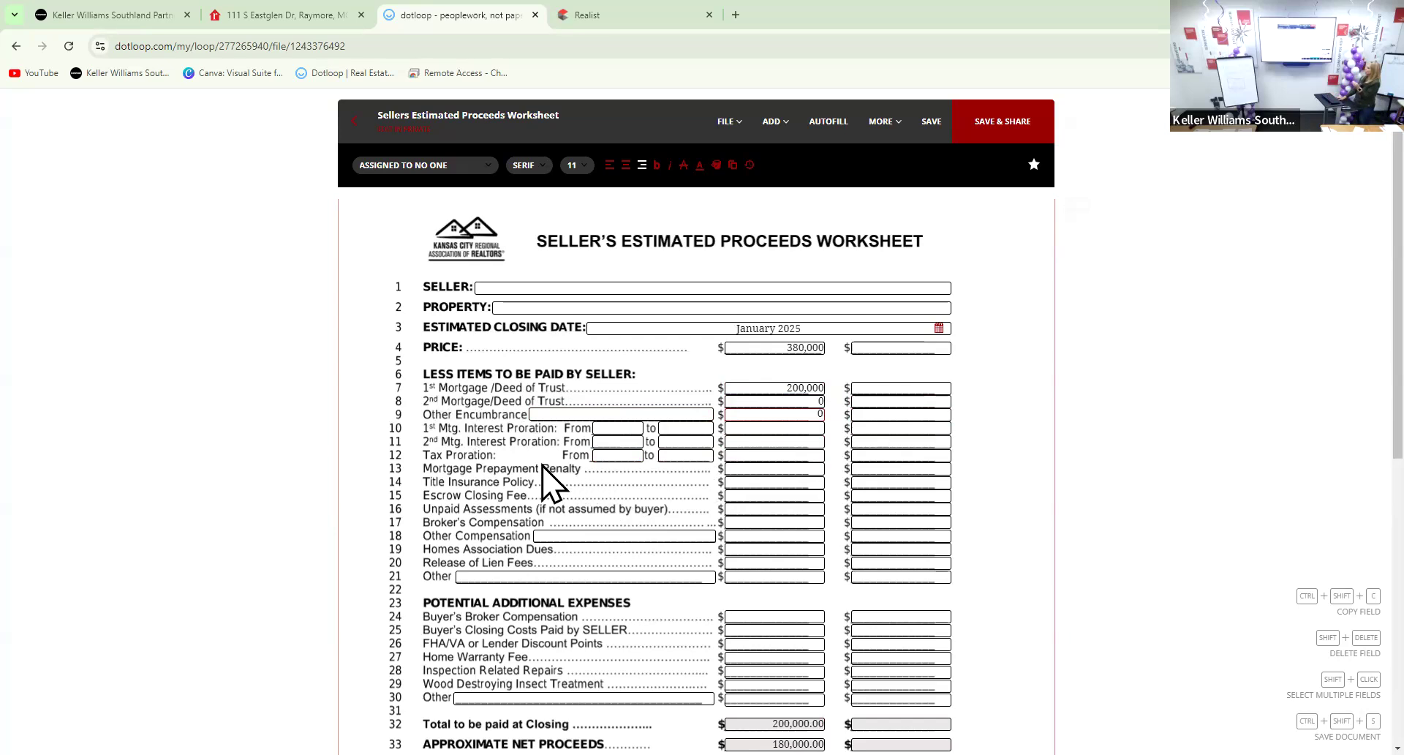
Prorate first-mortgage interest from Jan to Dec at 200
{"action": "left_click", "coordinate": [600, 427]}
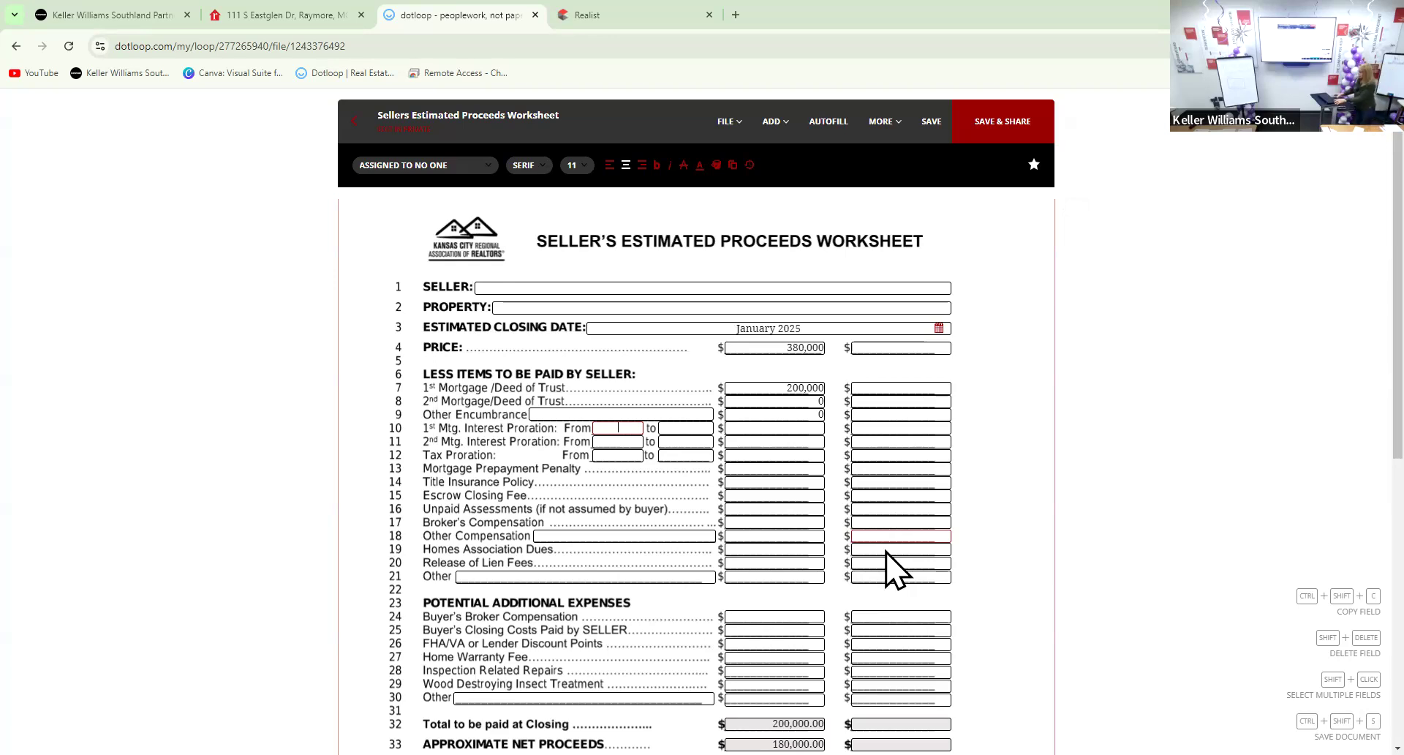
{"action": "type", "text": "Jan"}
{"action": "key", "text": "Tab"}
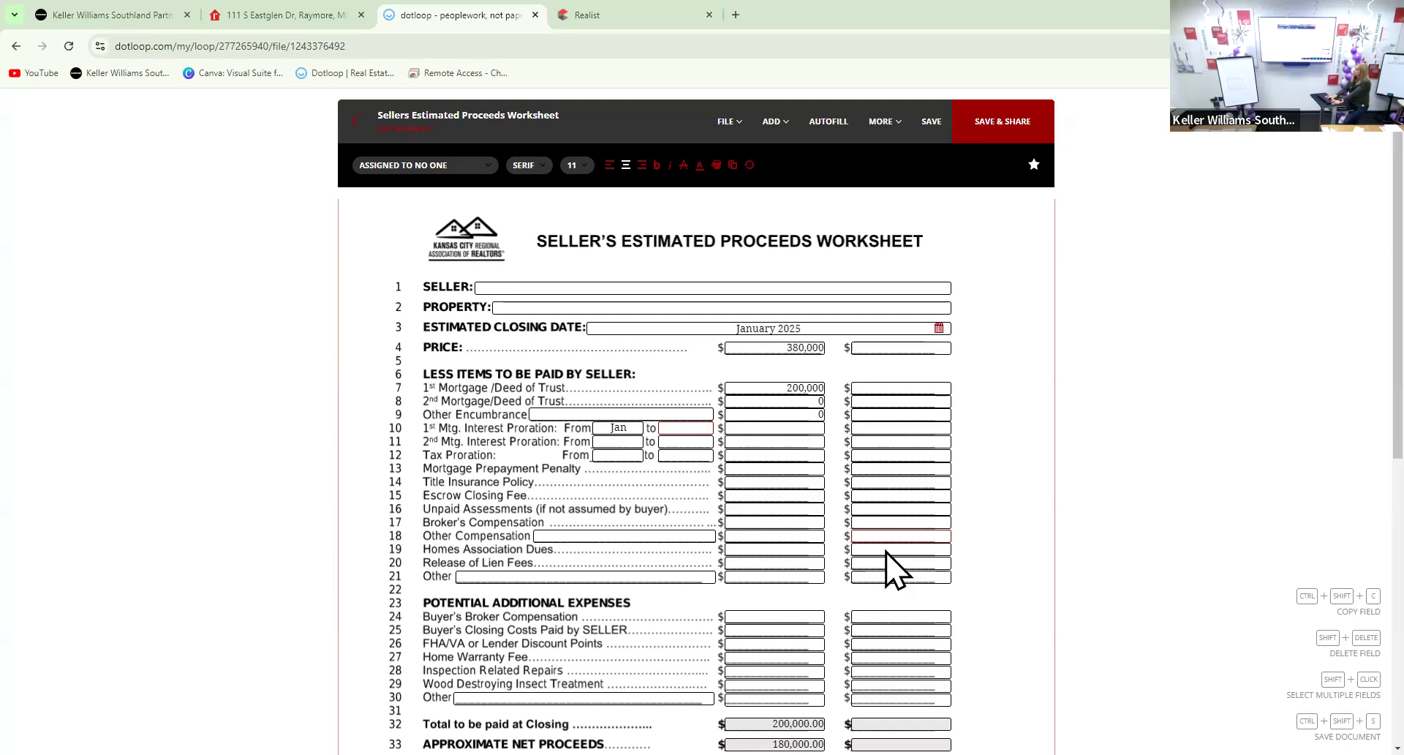
{"action": "type", "text": "Dec"}
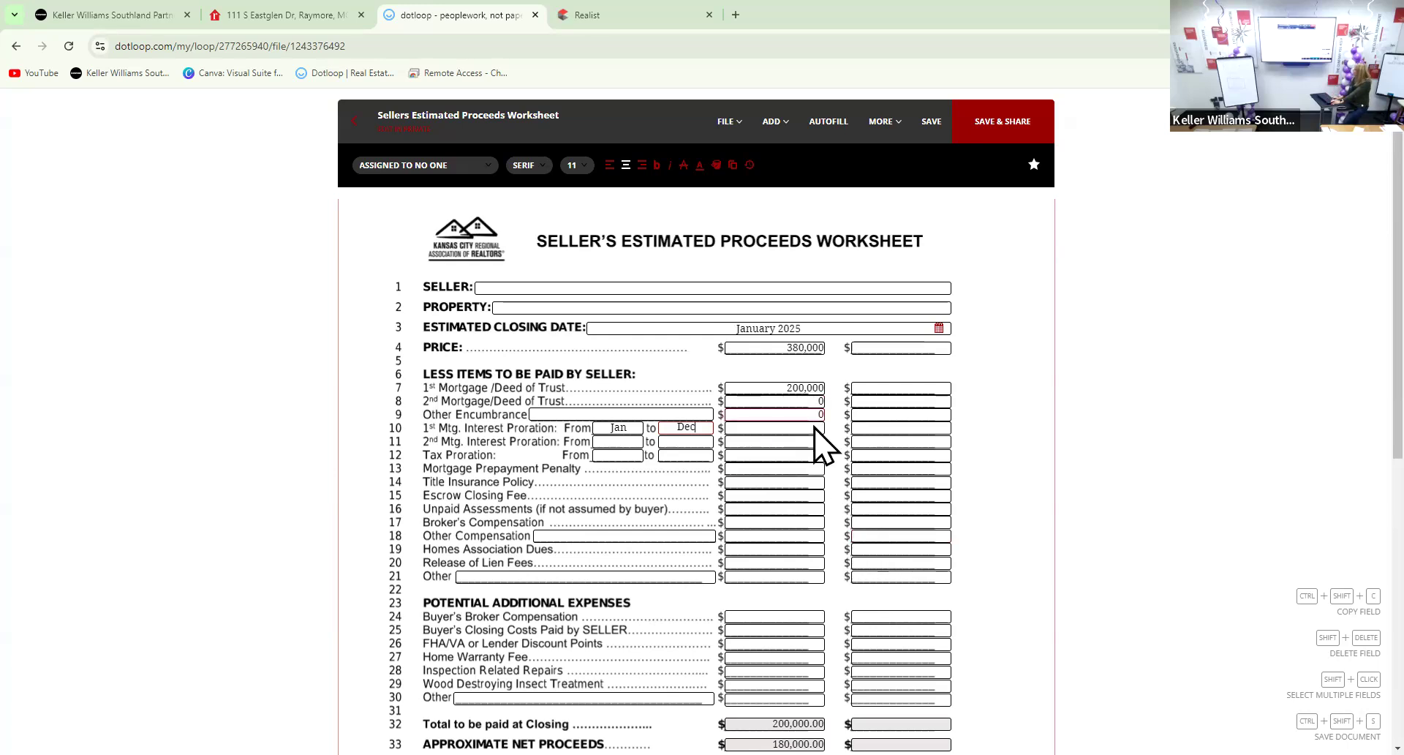
{"action": "left_click", "coordinate": [792, 428]}
{"action": "type", "text": "200"}
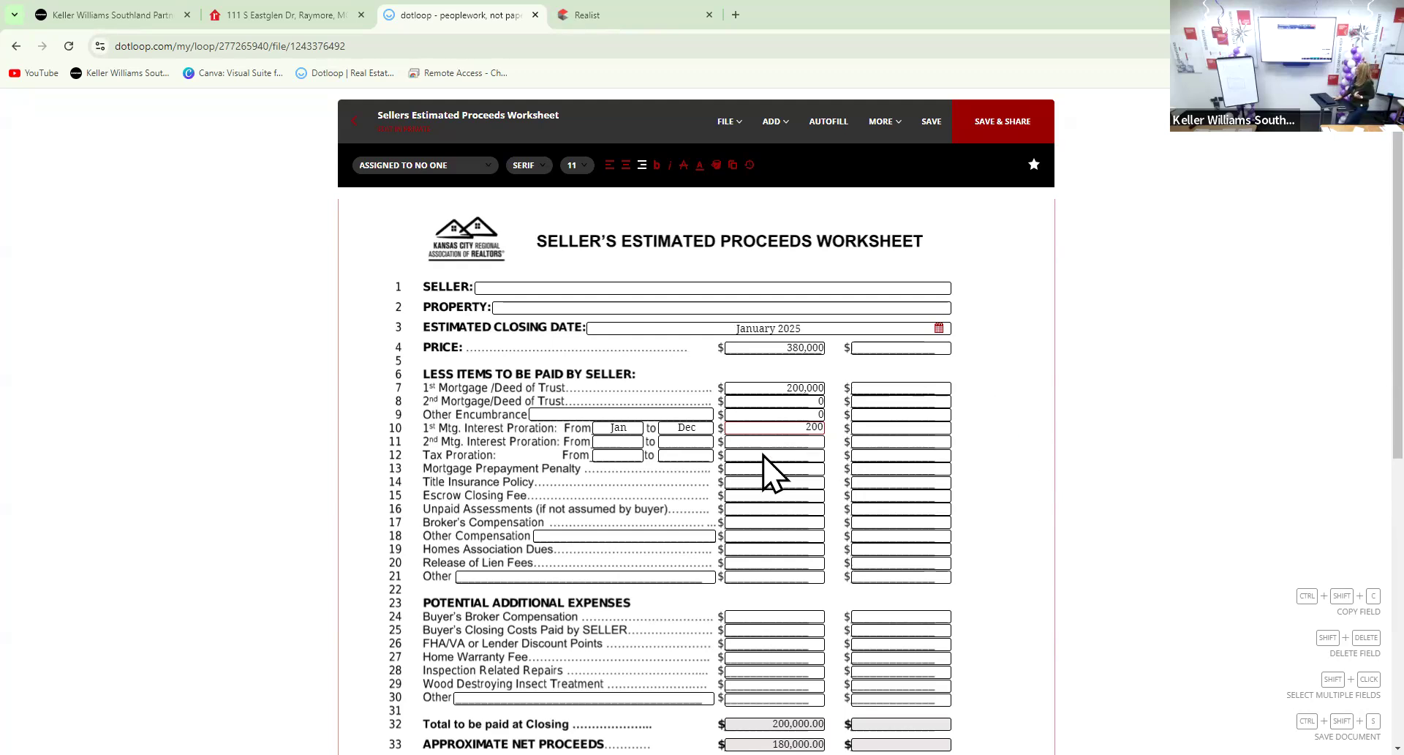
{"action": "left_click", "coordinate": [819, 442]}
Enter 0 second-mortgage interest and a Jan–Dec tax proration of 4,542
{"action": "type", "text": "0"}
{"action": "left_click", "coordinate": [618, 455]}
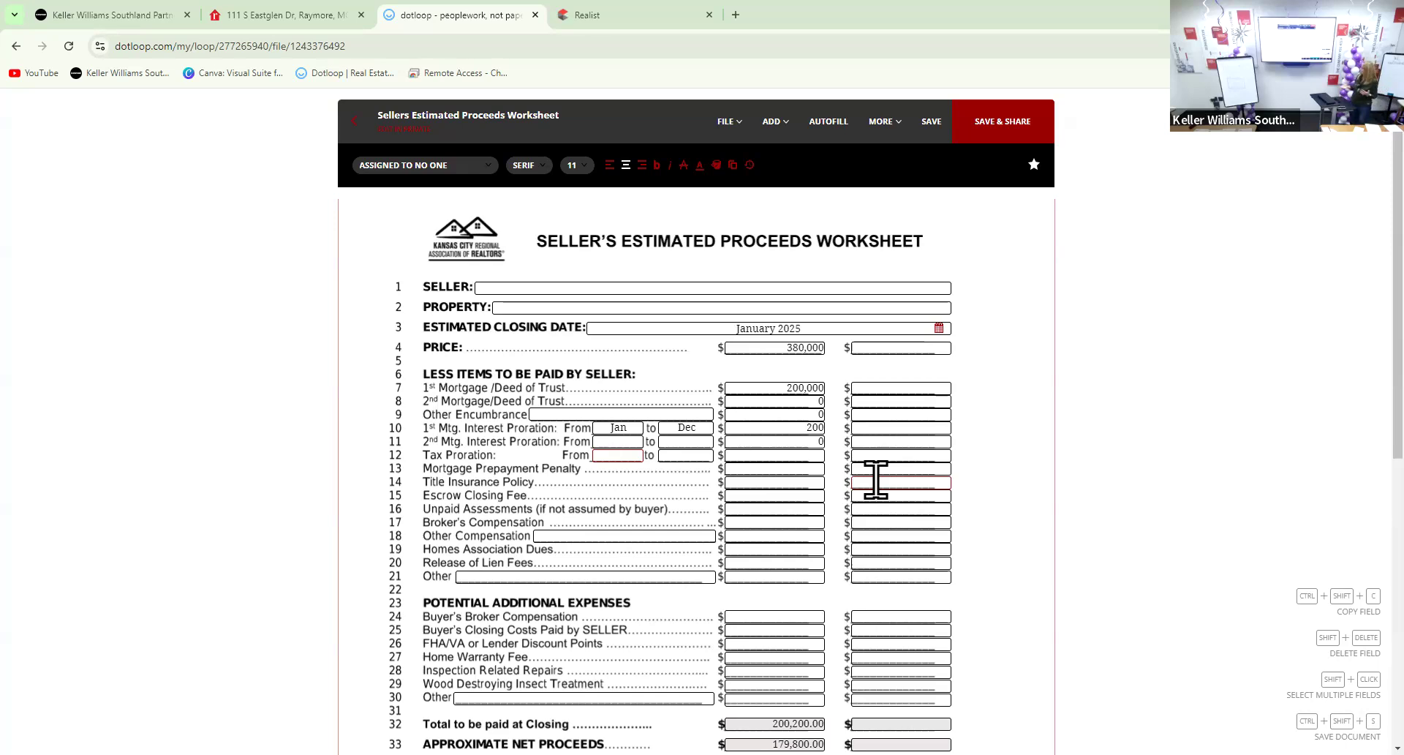
{"action": "type", "text": "Jan"}
{"action": "key", "text": "Tab"}
{"action": "type", "text": "Dec"}
{"action": "key", "text": "Tab"}
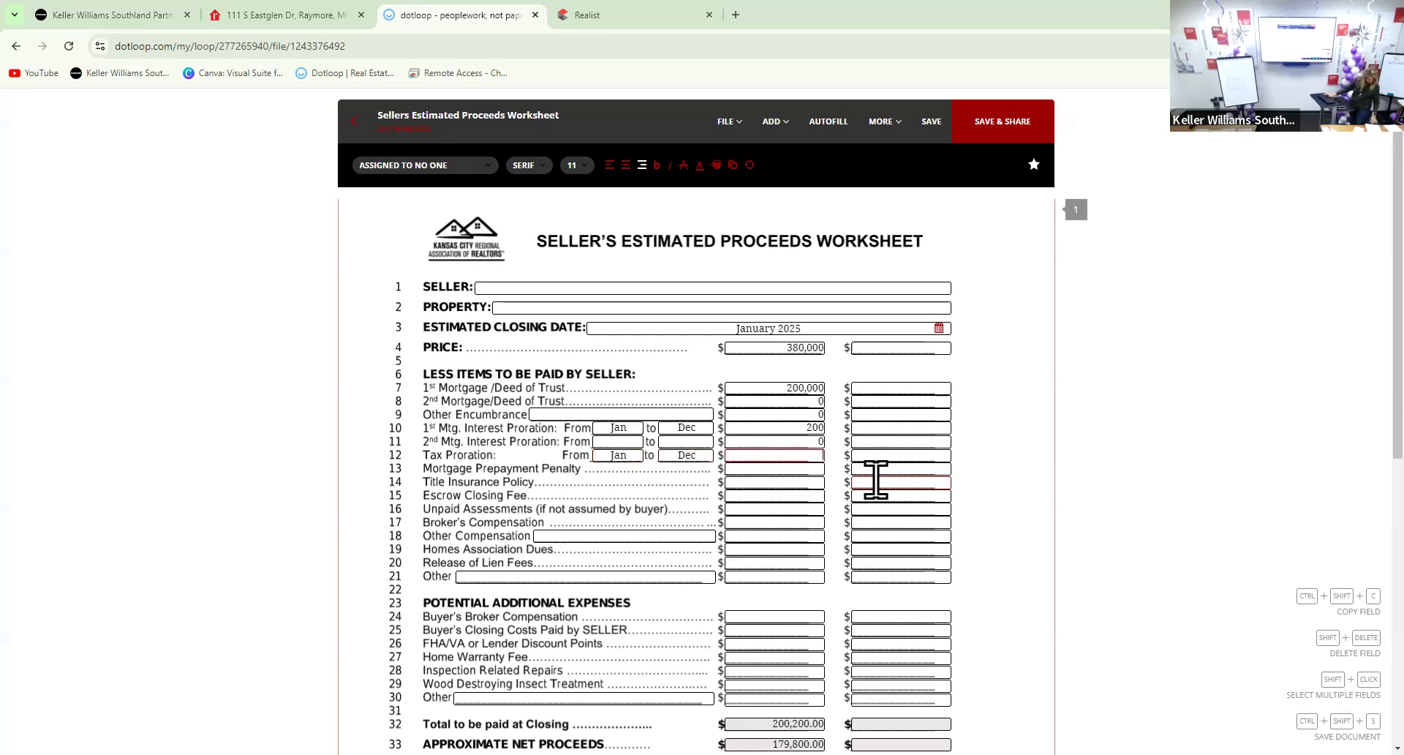
{"action": "type", "text": "4542"}
{"action": "key", "text": "Left"}
{"action": "key", "text": "Left"}
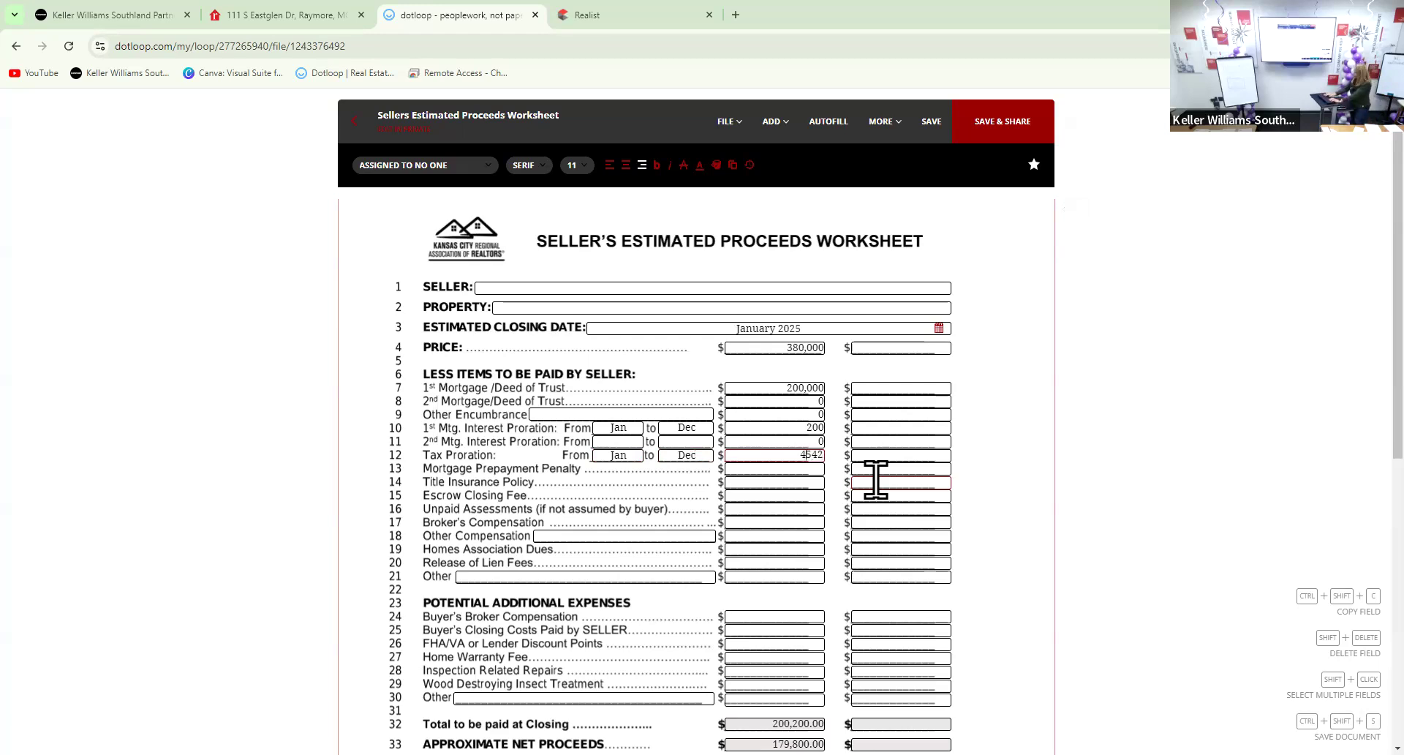
{"action": "type", "text": ","}
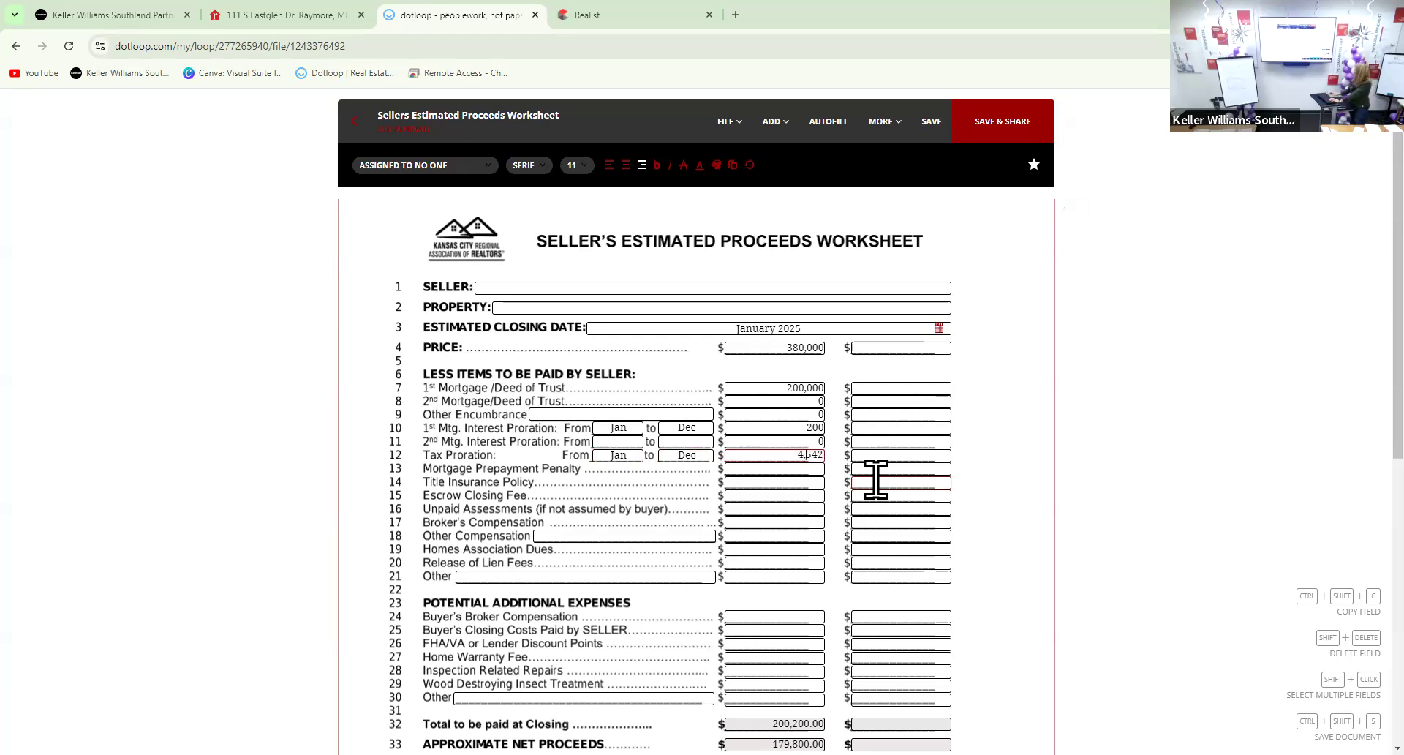
{"action": "left_click", "coordinate": [805, 498]}
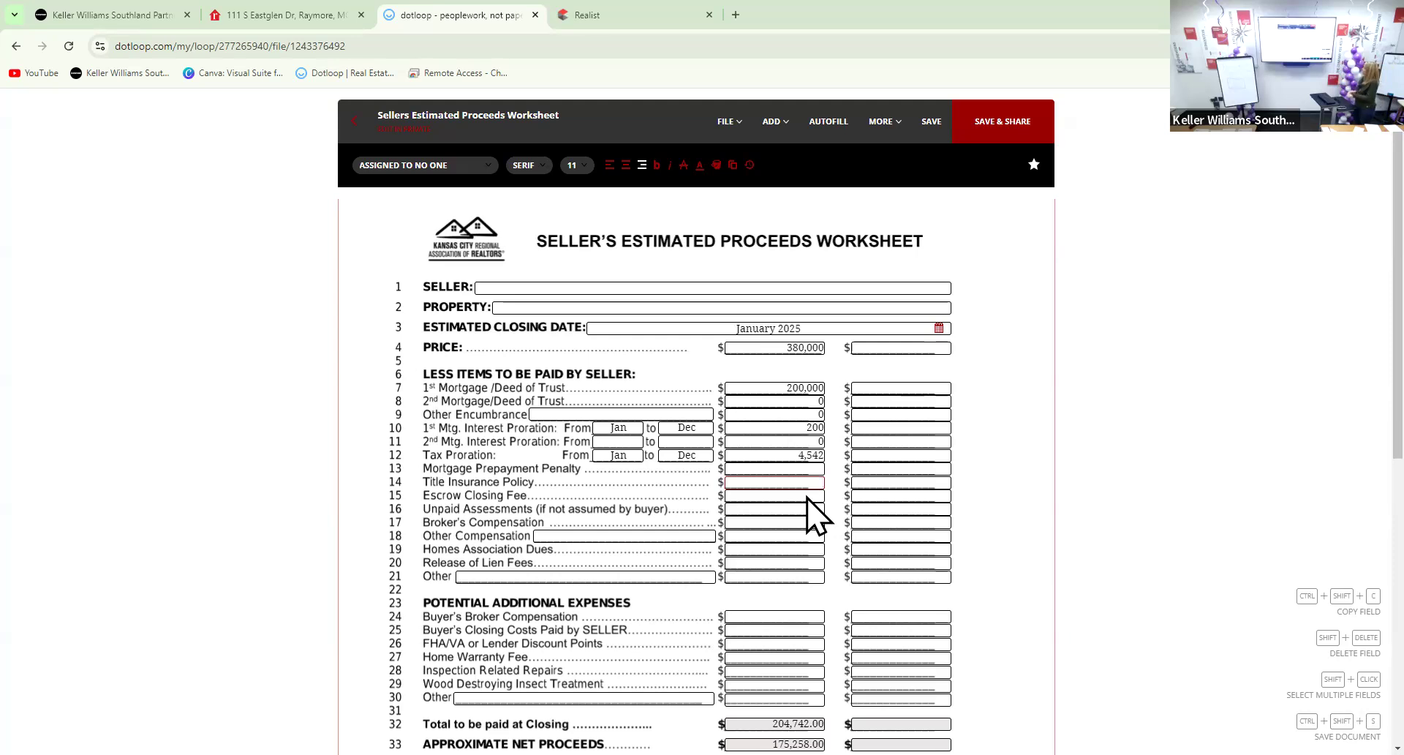
Enter 0 for the prepayment penalty and 1,104 for the title insurance policy
{"action": "left_click", "coordinate": [739, 467]}
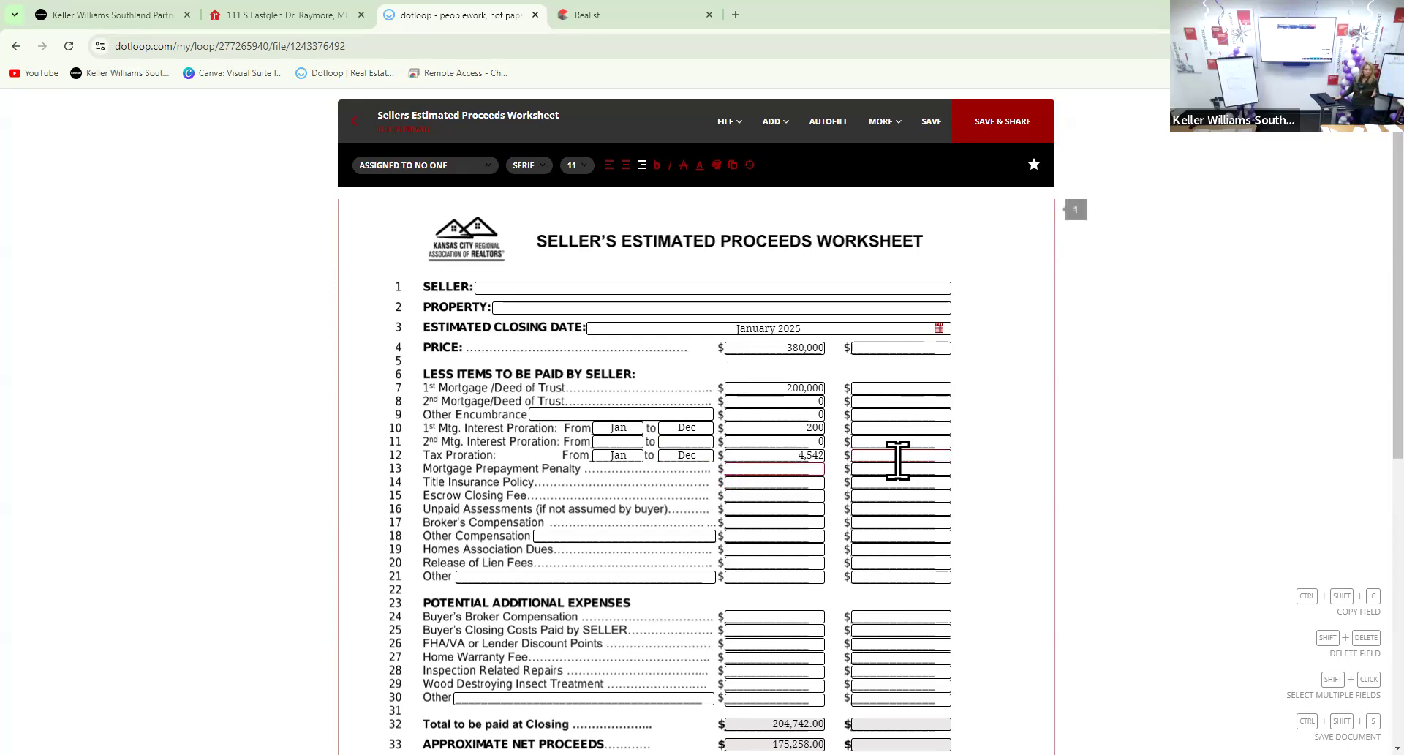
{"action": "type", "text": "0"}
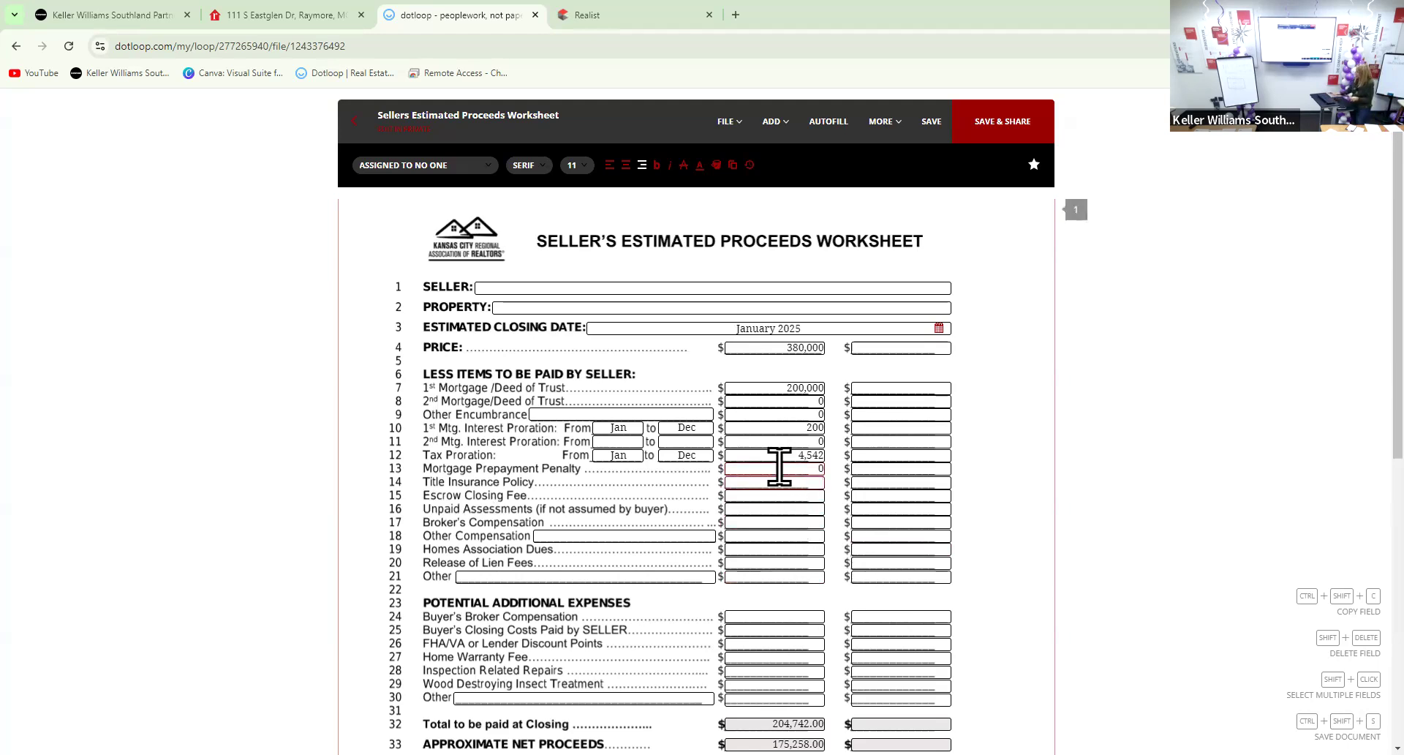
{"action": "type", "text": "4"}
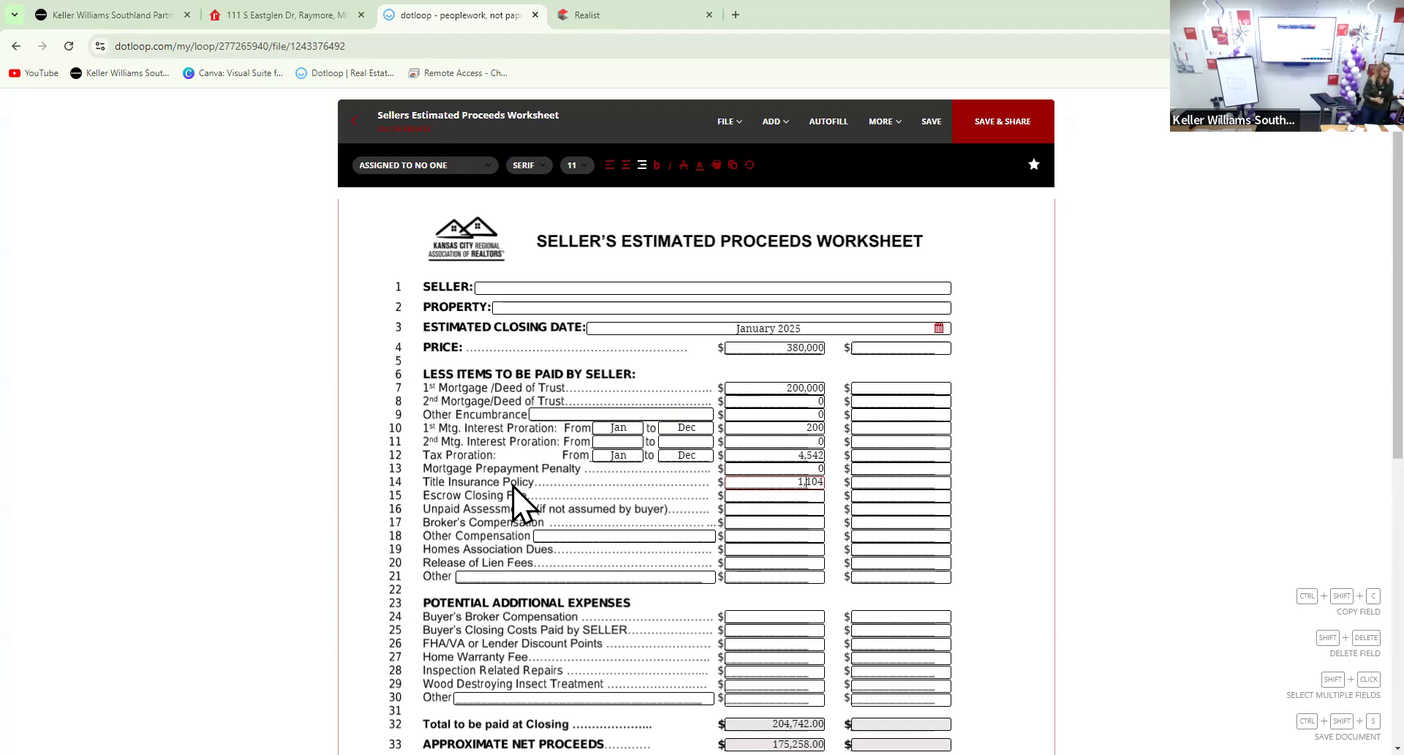
{"action": "type", "text": "28"}
{"action": "key", "text": "BackSpace"}
{"action": "key", "text": "BackSpace"}
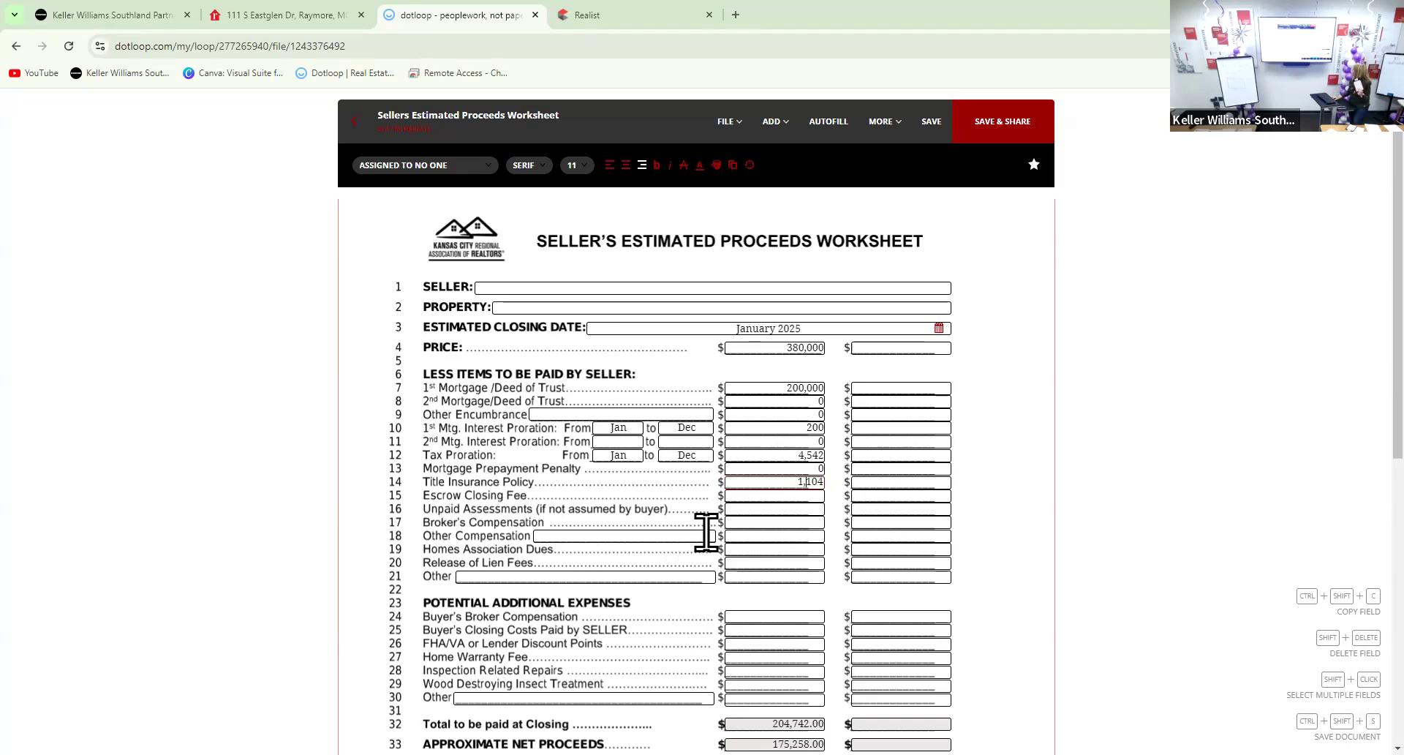
Enter a 280 escrow closing fee, 0 unpaid assessments and 11,400 broker's compensation
{"action": "left_click", "coordinate": [788, 496]}
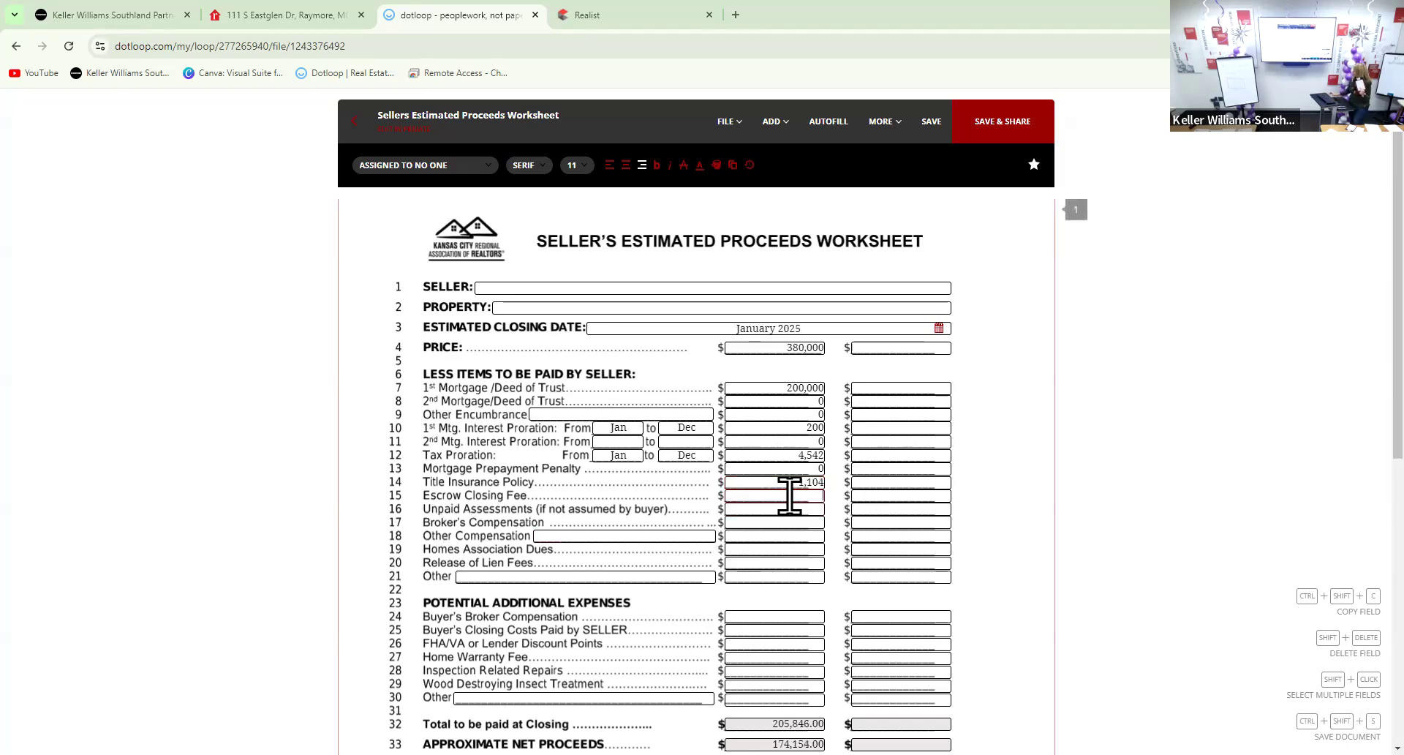
{"action": "type", "text": "280"}
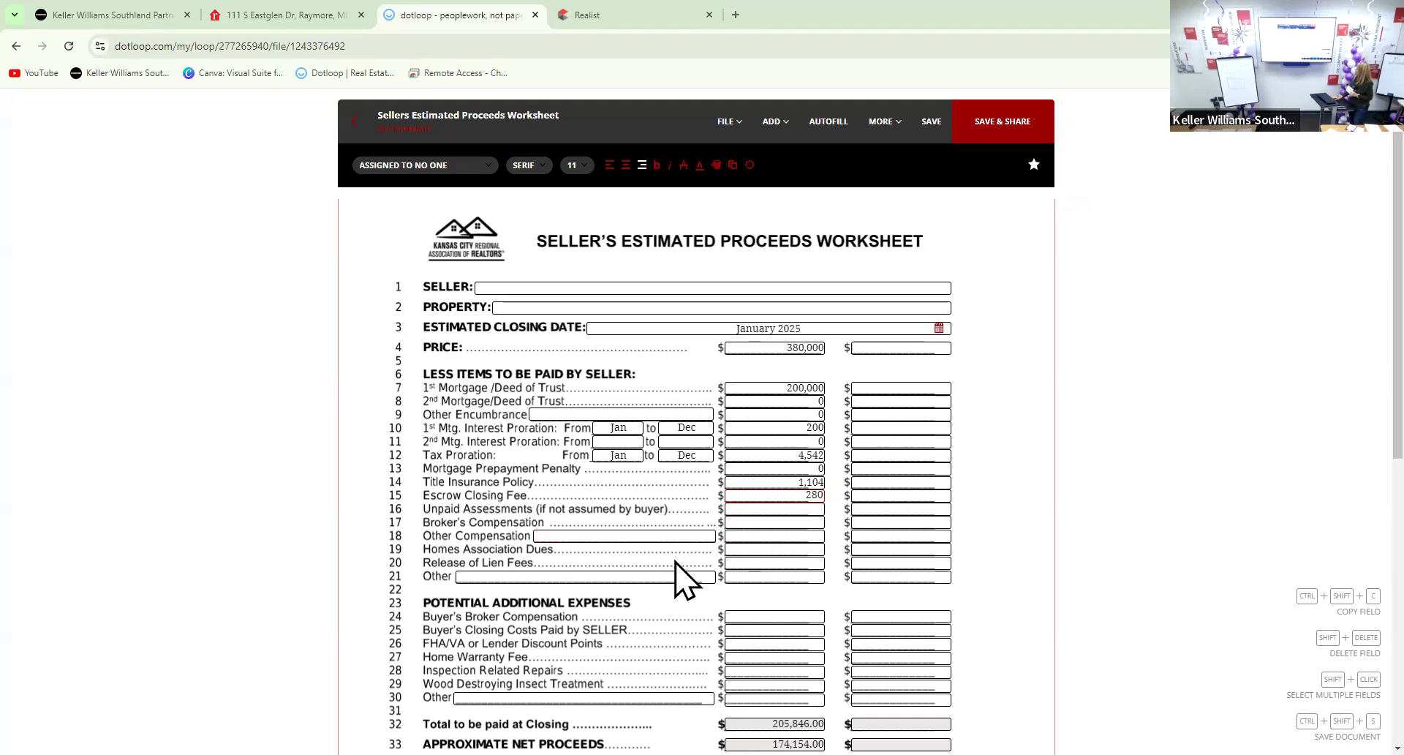
{"action": "left_click", "coordinate": [772, 506]}
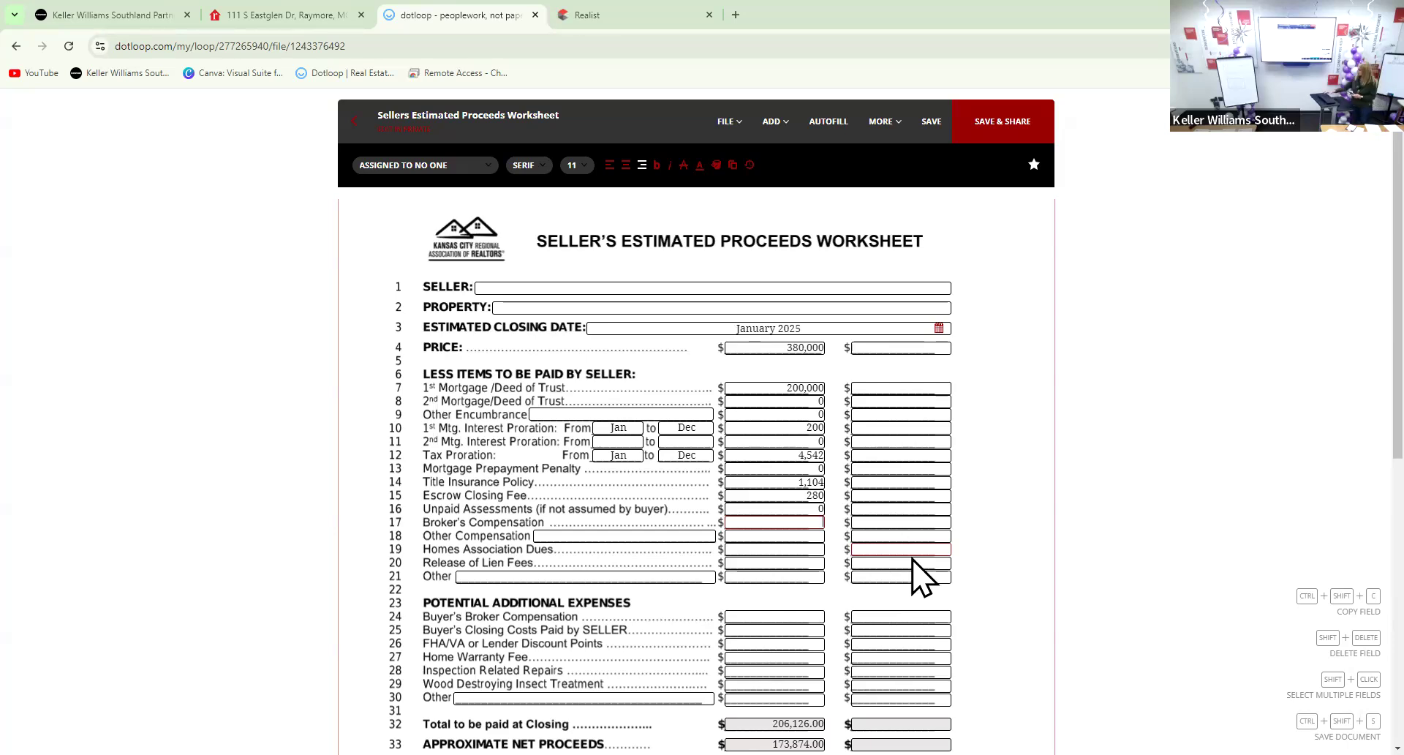
{"action": "type", "text": "11,400"}
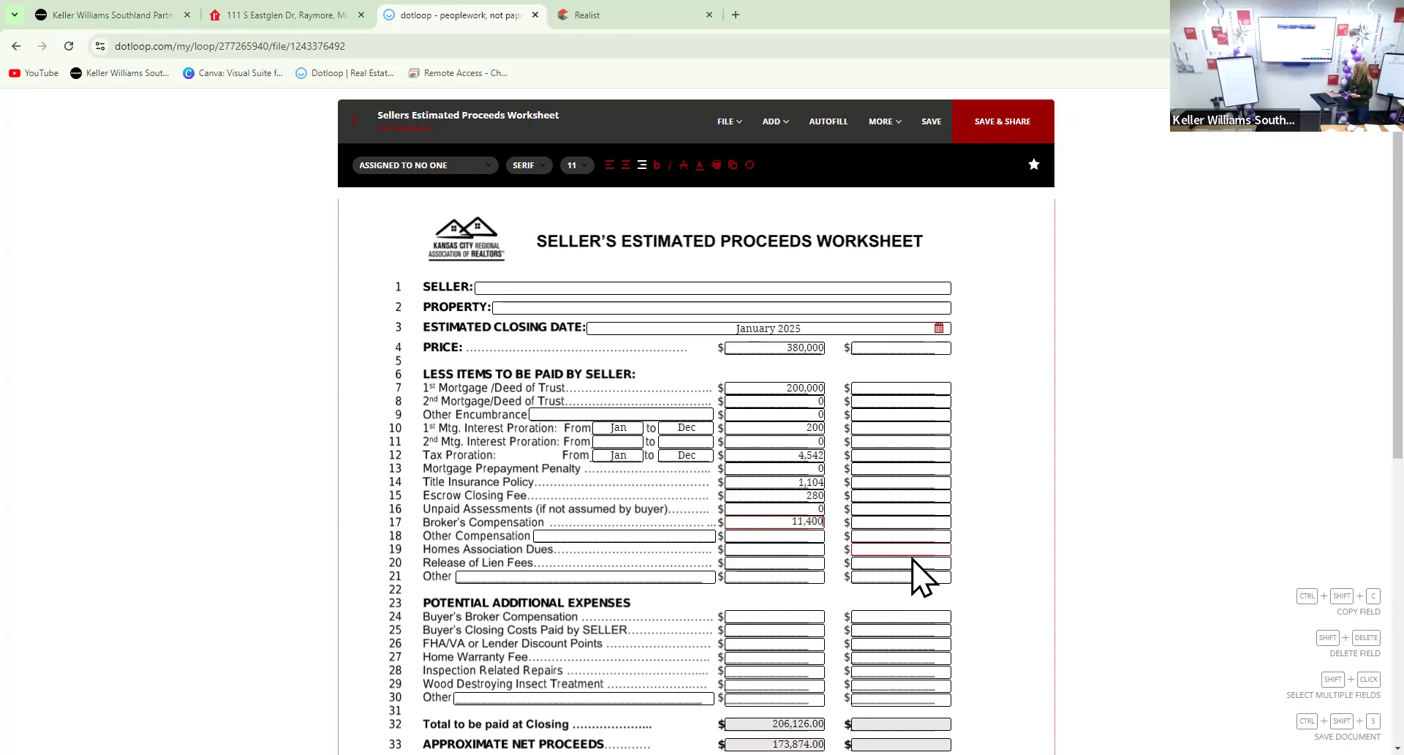
{"action": "left_click", "coordinate": [626, 534]}
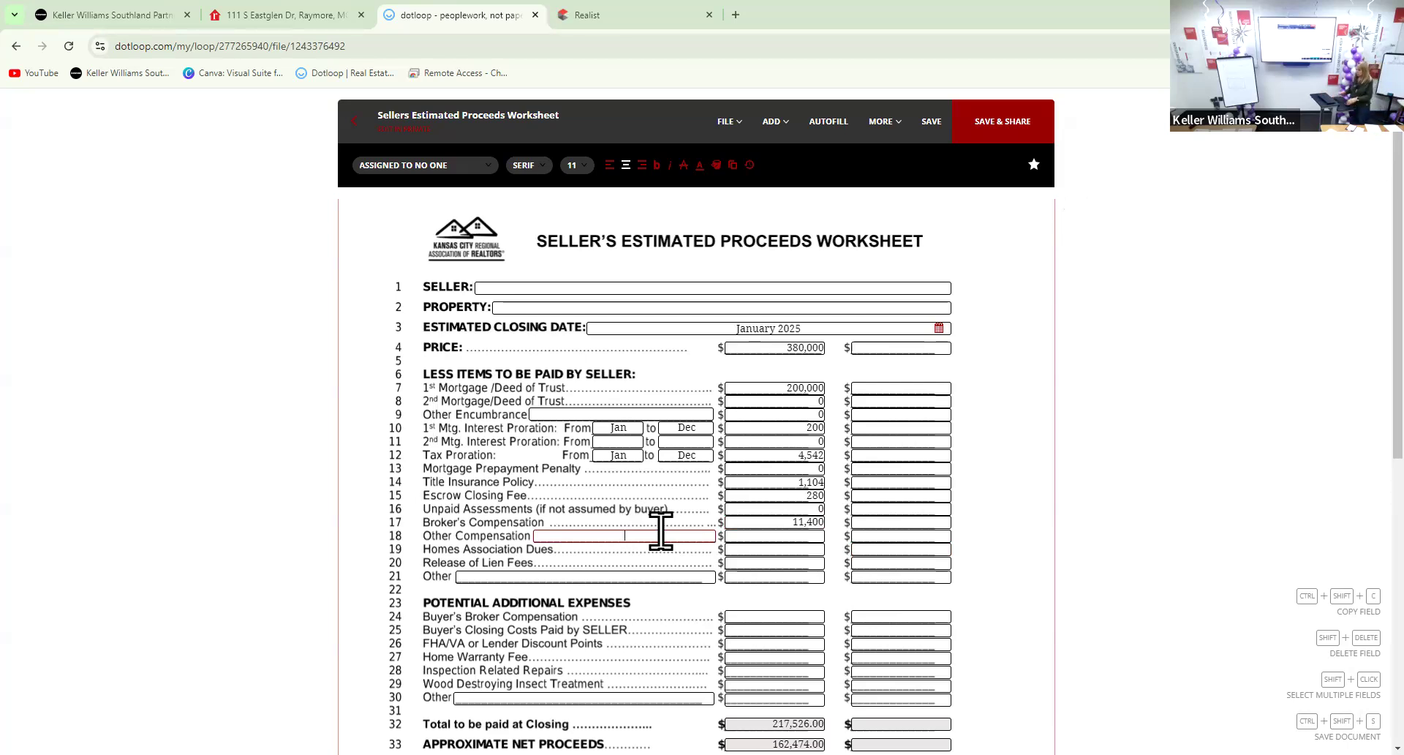
Describe line 18 as 'Admin commission', fixing the capital D, with a 399 amount
{"action": "type", "text": "ADmin"}
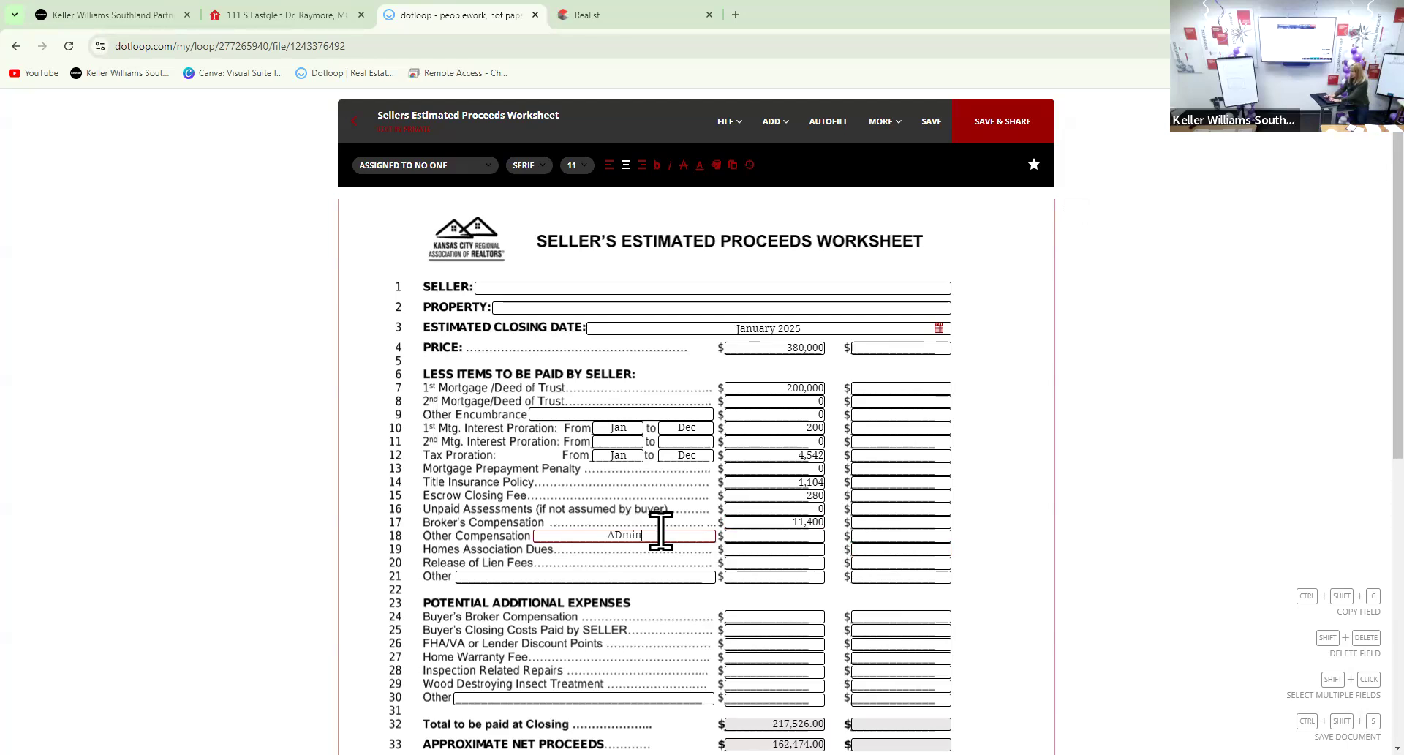
{"action": "type", "text": " commission"}
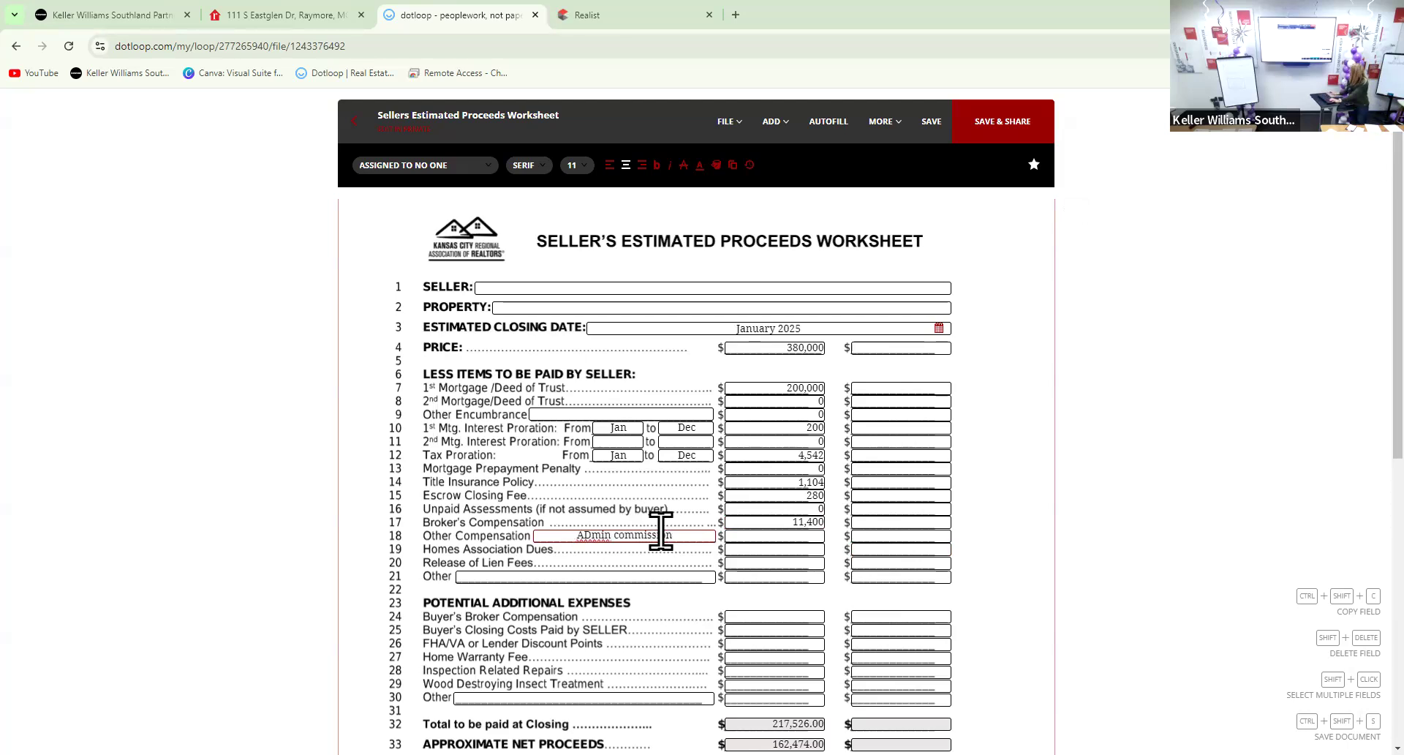
{"action": "left_click", "coordinate": [593, 535]}
{"action": "key", "text": "BackSpace"}
{"action": "type", "text": "d"}
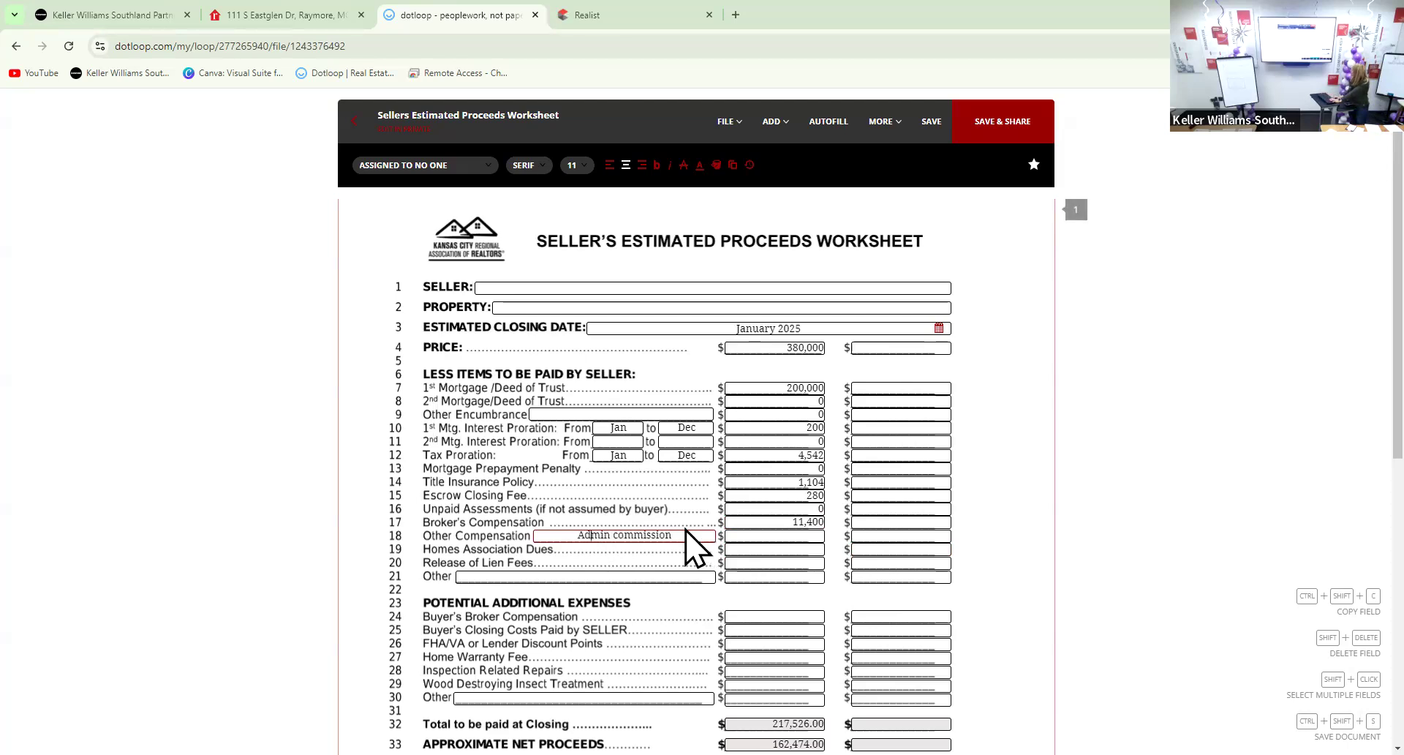
{"action": "left_click", "coordinate": [754, 548]}
{"action": "left_click", "coordinate": [754, 533]}
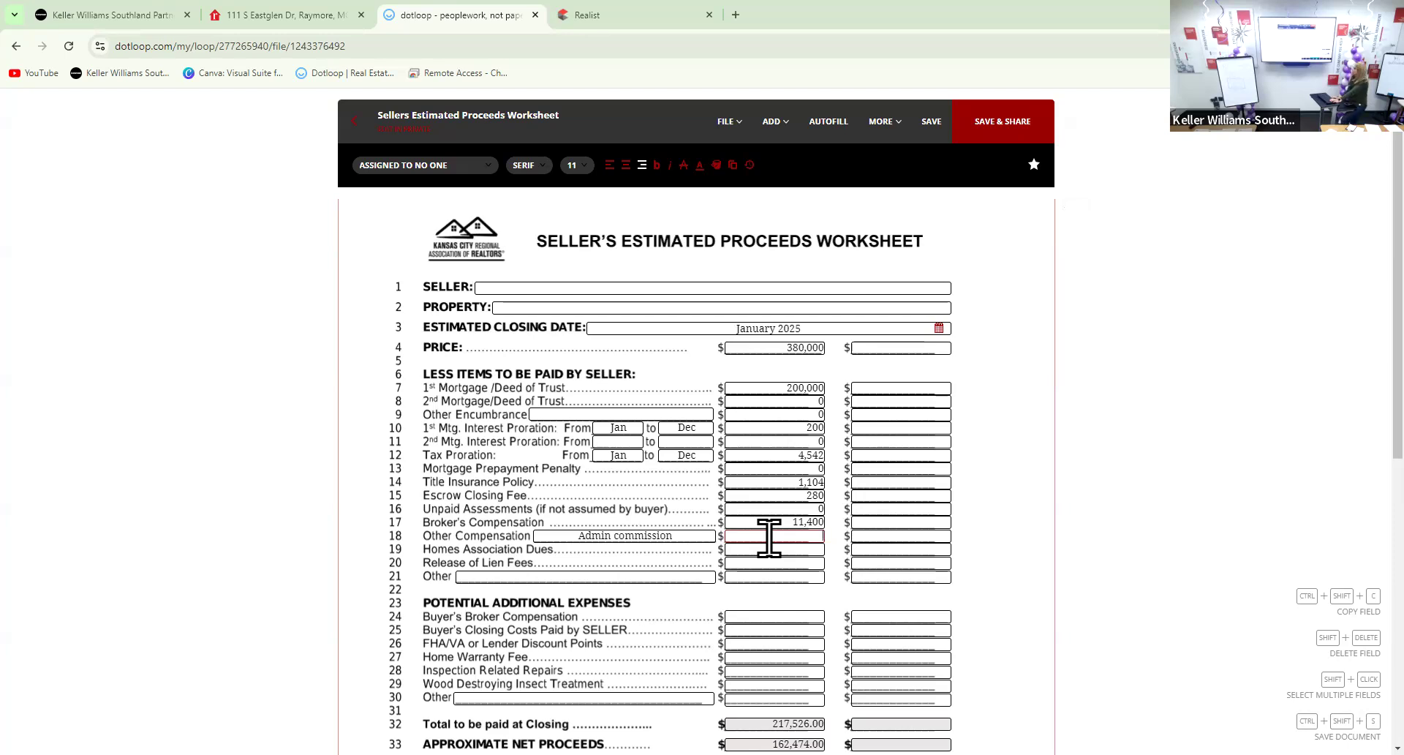
{"action": "type", "text": "399"}
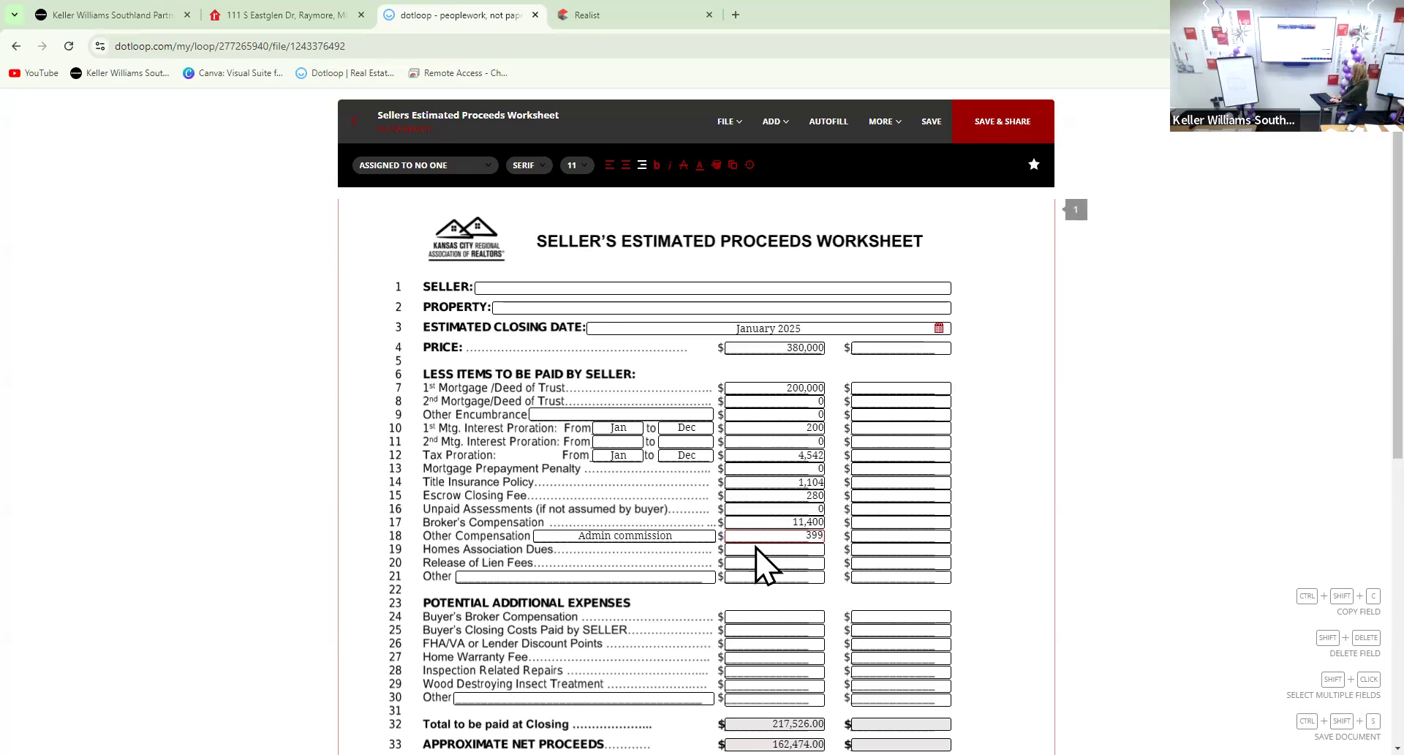
Enter 0 for homeowners association dues and 100 for release of lien fees
{"action": "left_click", "coordinate": [776, 551]}
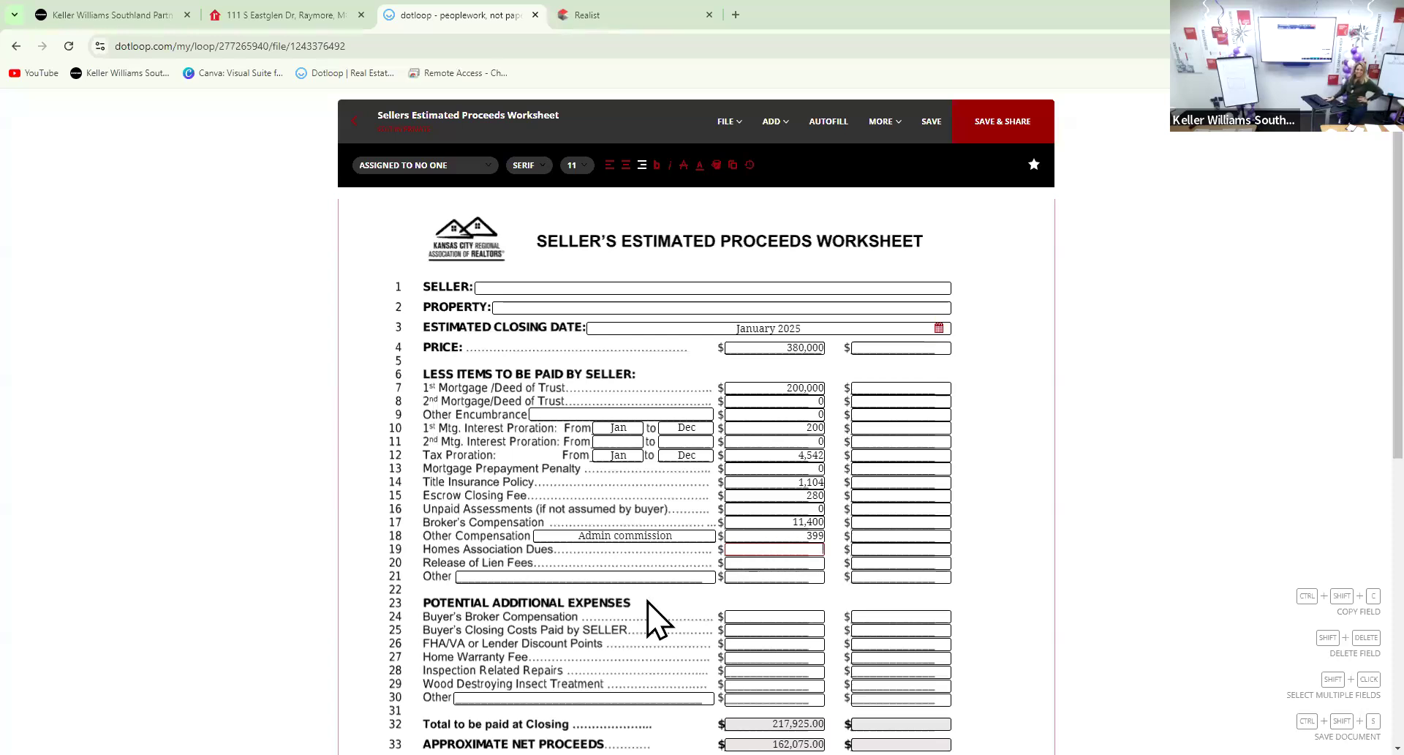
{"action": "type", "text": "0"}
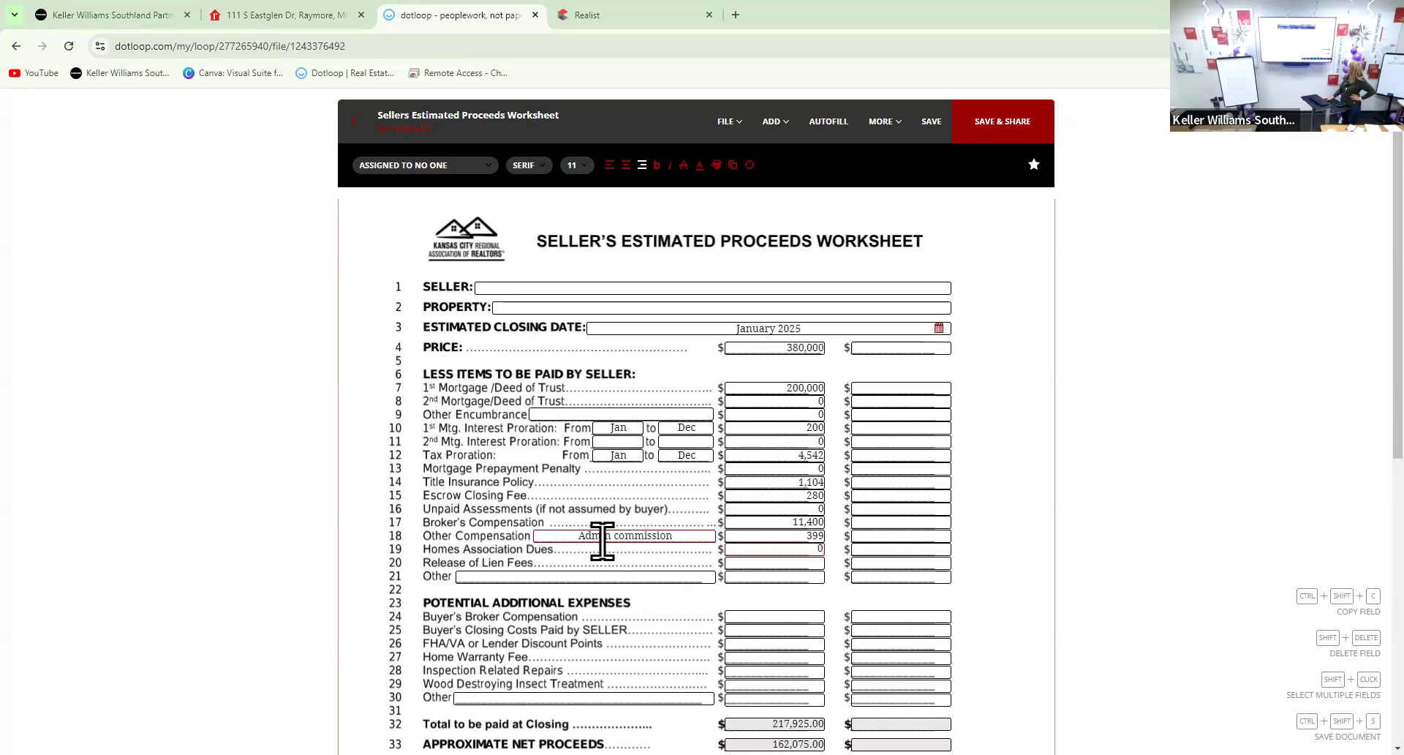
{"action": "left_click", "coordinate": [735, 563]}
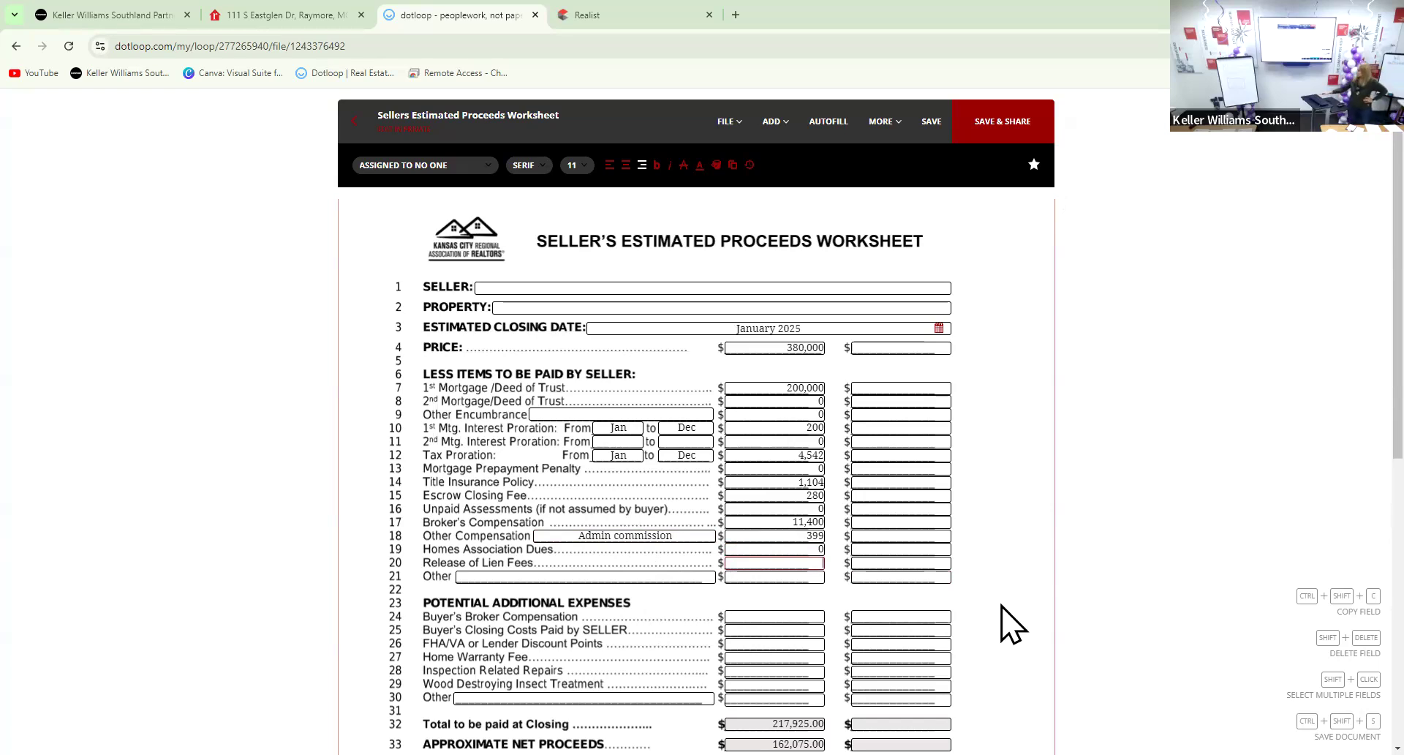
{"action": "type", "text": "100"}
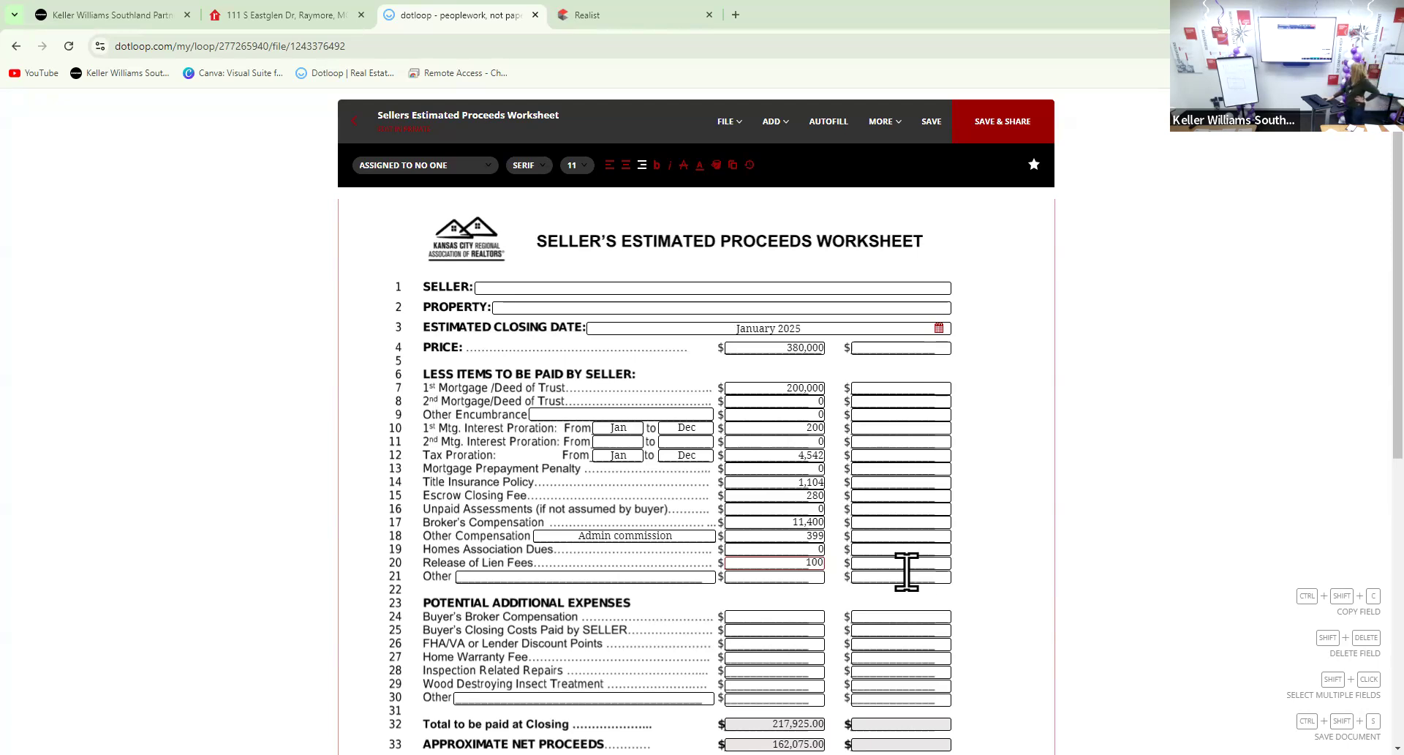
{"action": "left_click", "coordinate": [680, 575]}
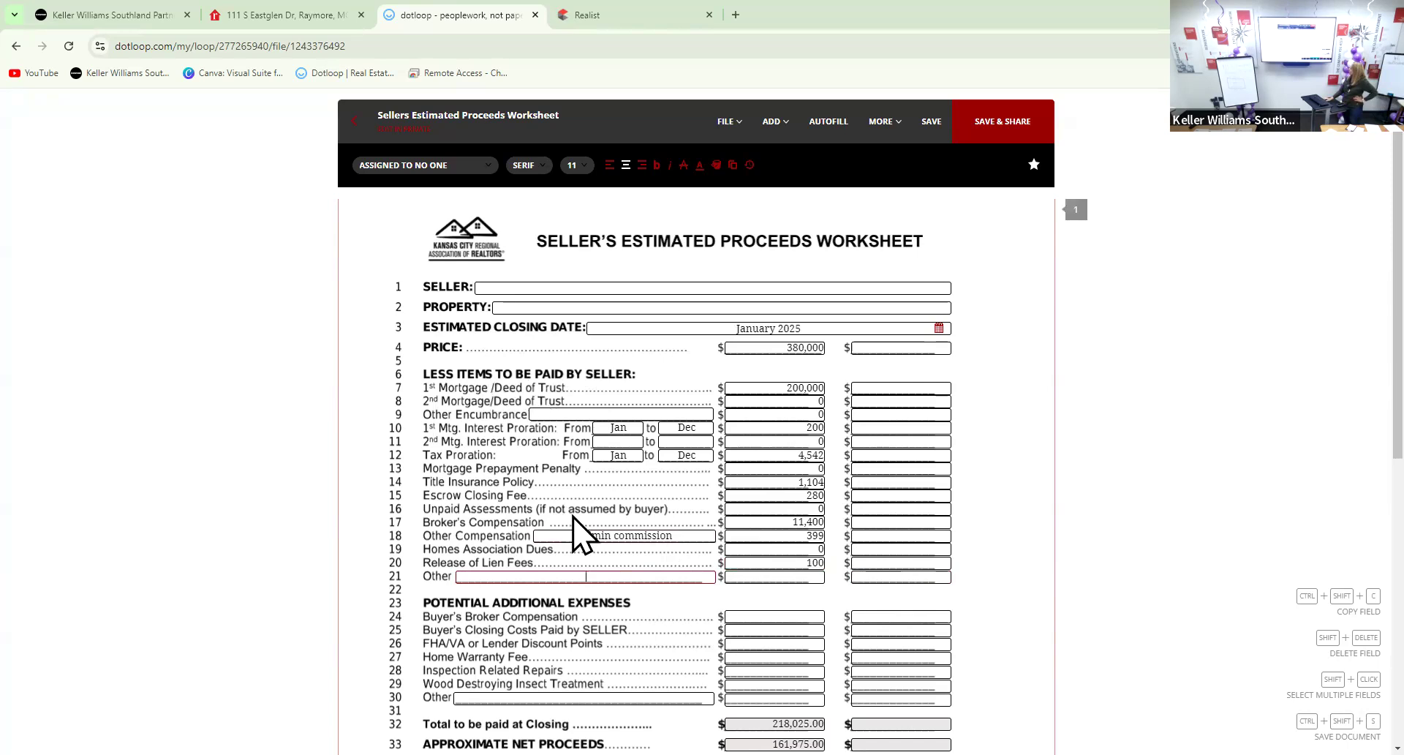
Add 'closing protection letter' as line 21's Other item with an amount of 25
{"action": "scroll", "coordinate": [578, 525], "scroll_direction": "down", "scroll_amount": 2}
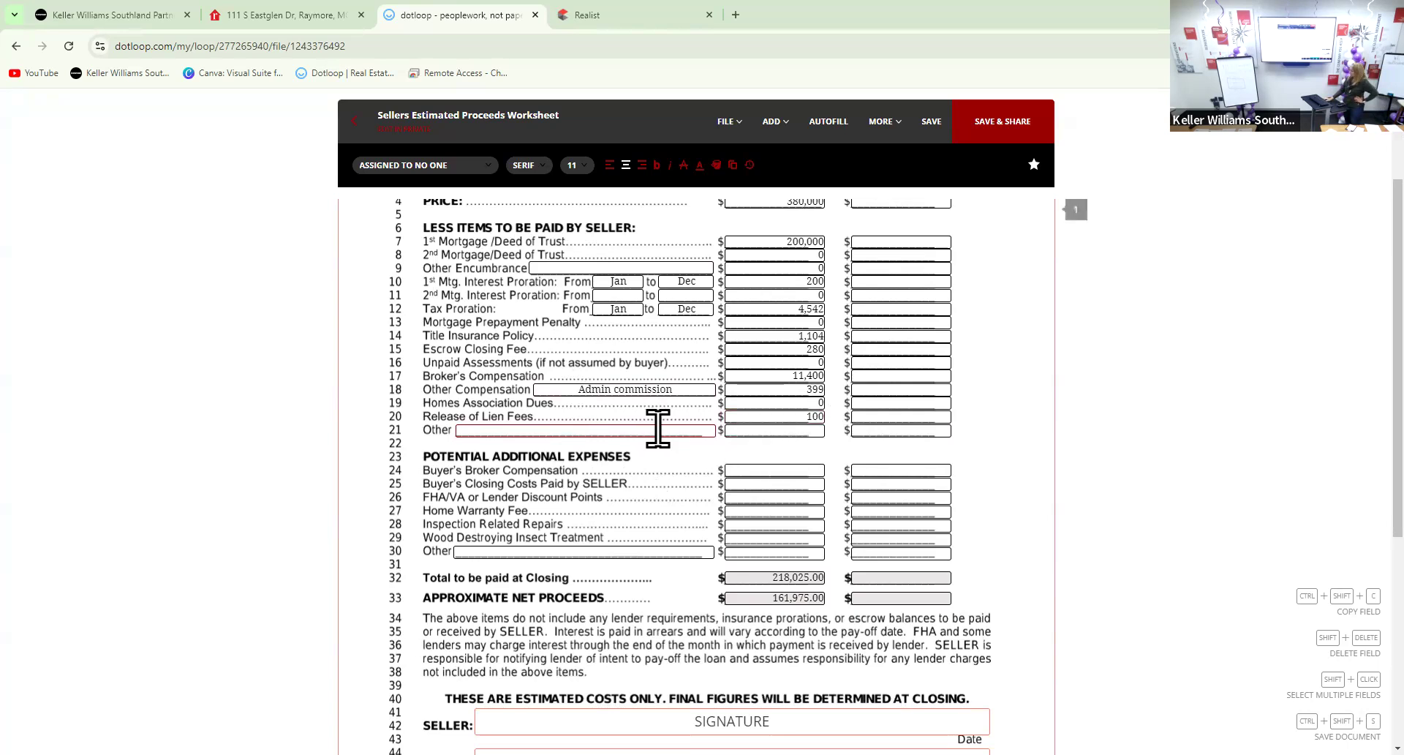
{"action": "type", "text": "closi"}
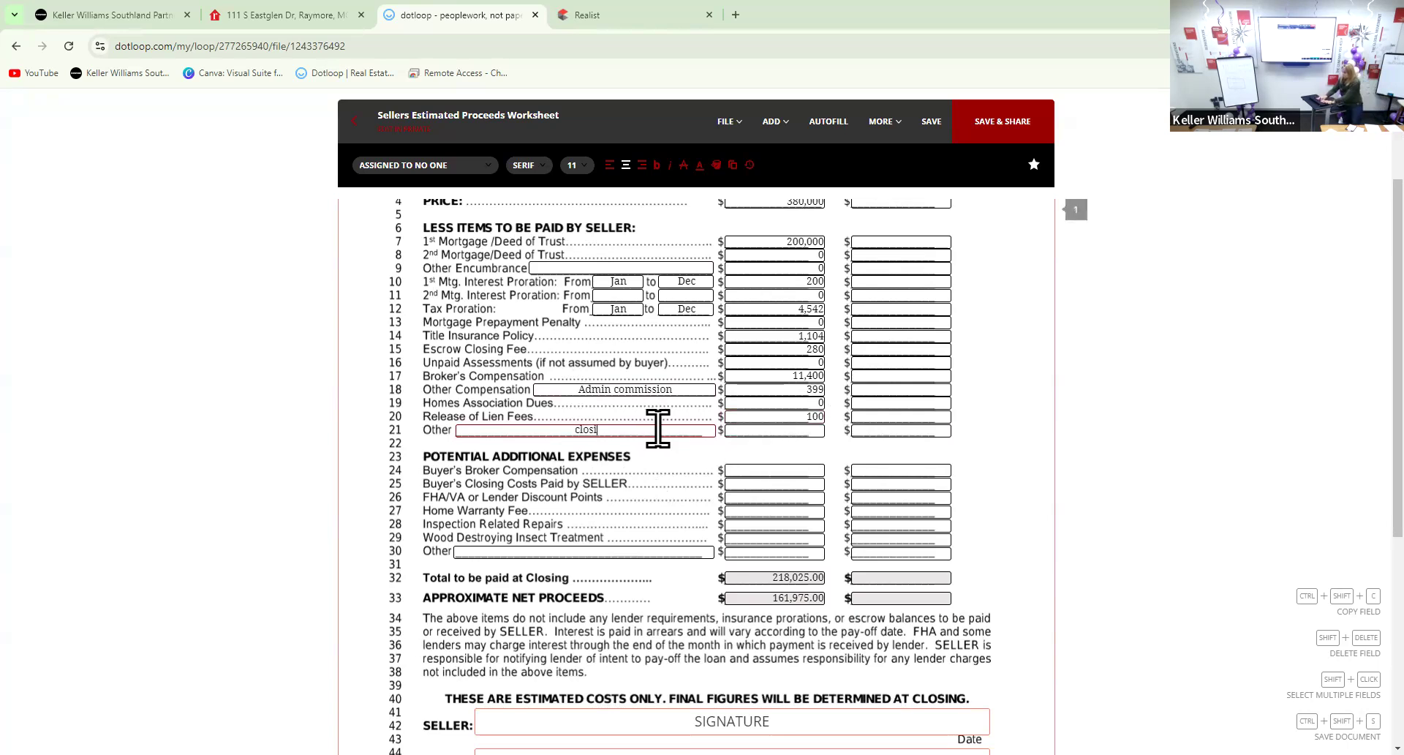
{"action": "type", "text": "ng protection letter"}
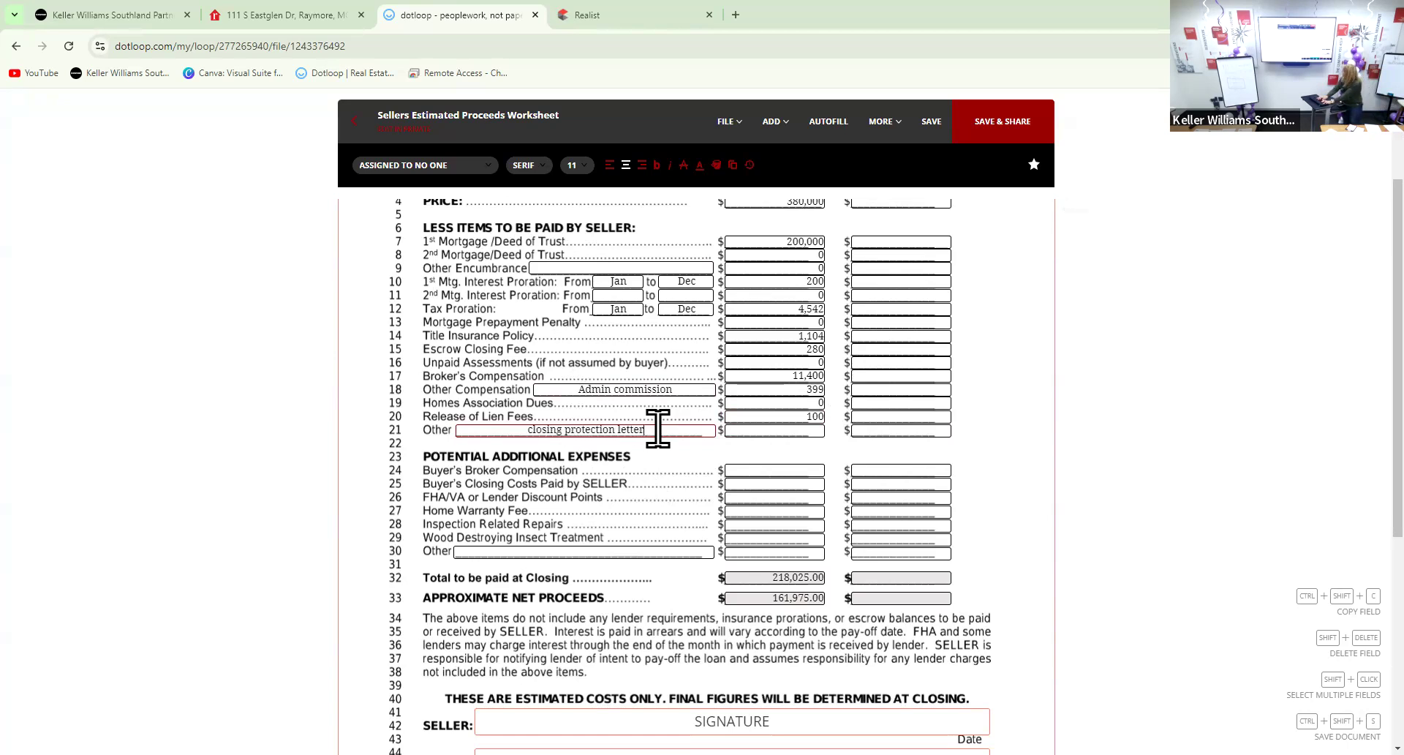
{"action": "key", "text": "Tab"}
{"action": "type", "text": "25"}
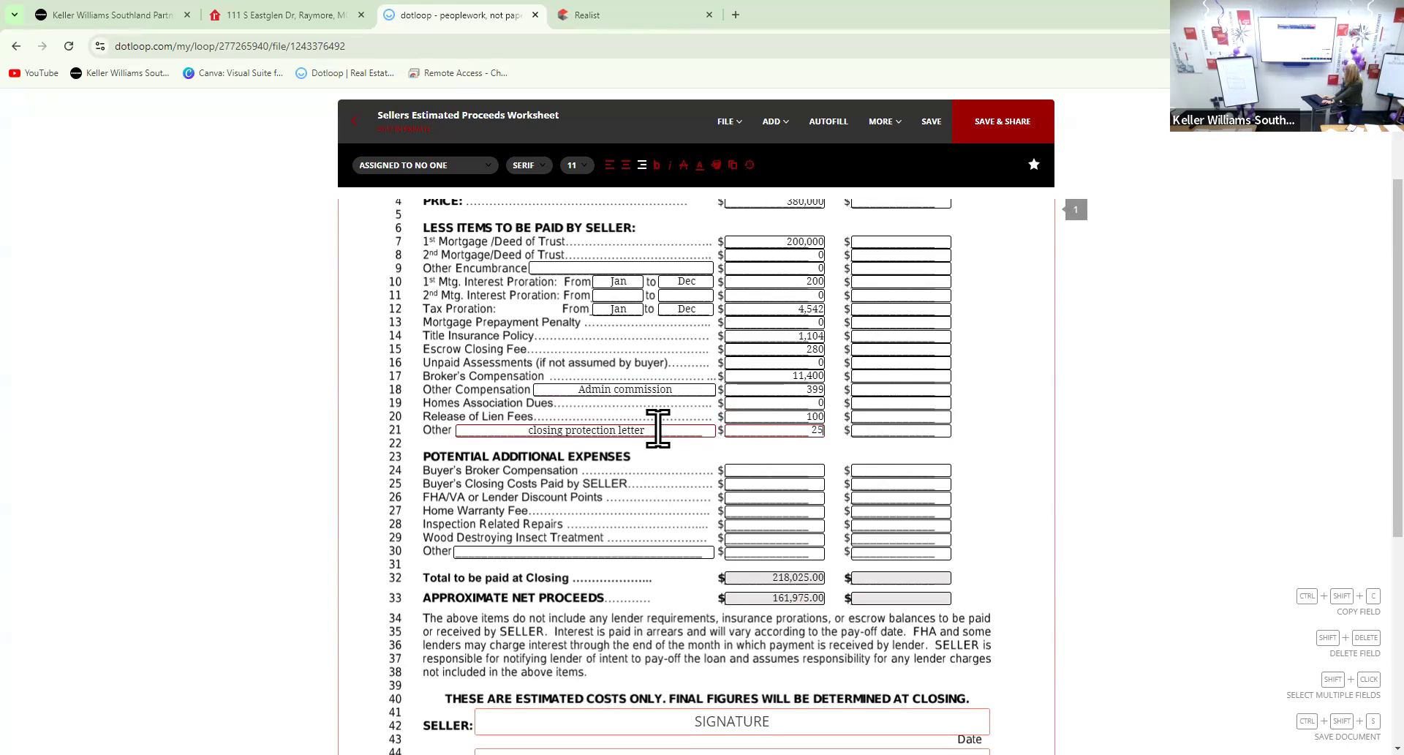
{"action": "left_click", "coordinate": [769, 469]}
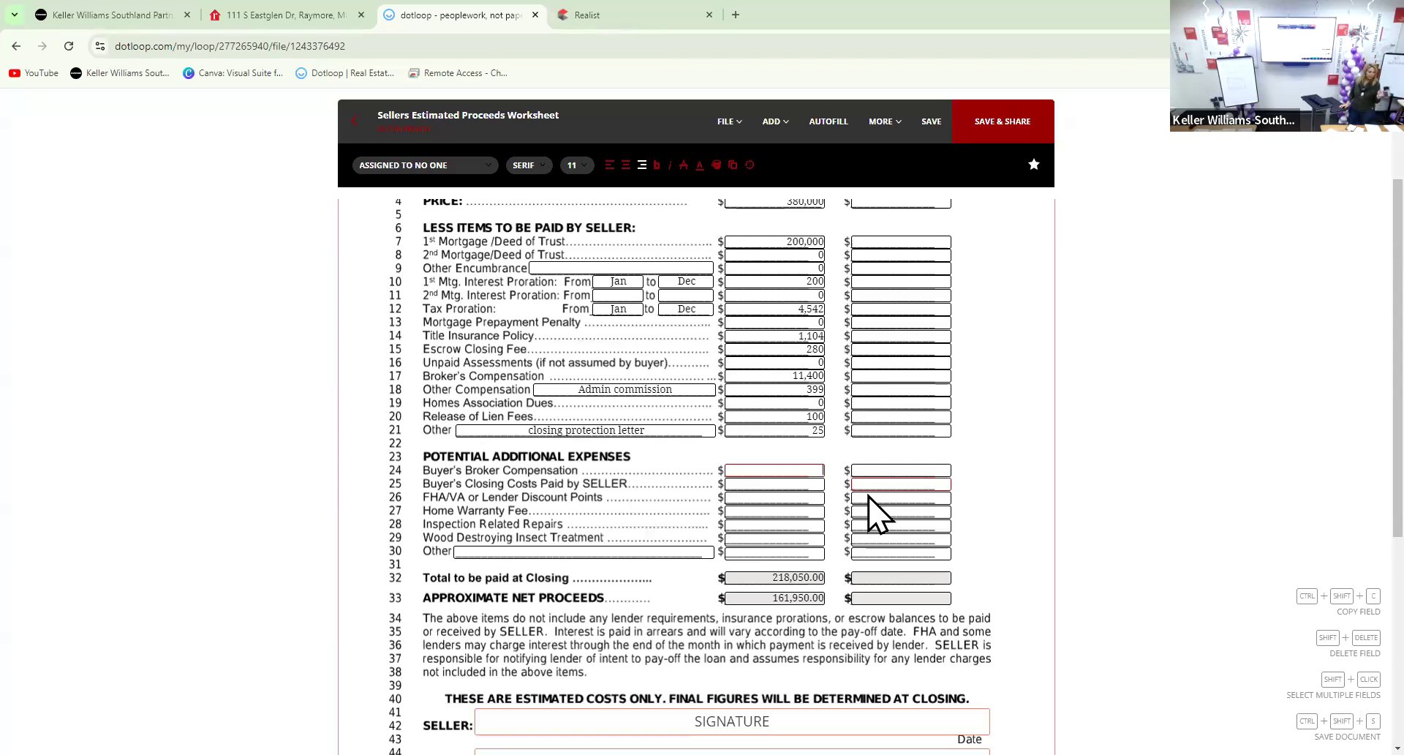
Enter 11,400 as the Buyer's Broker Compensation on line 24
{"action": "type", "text": "11"}
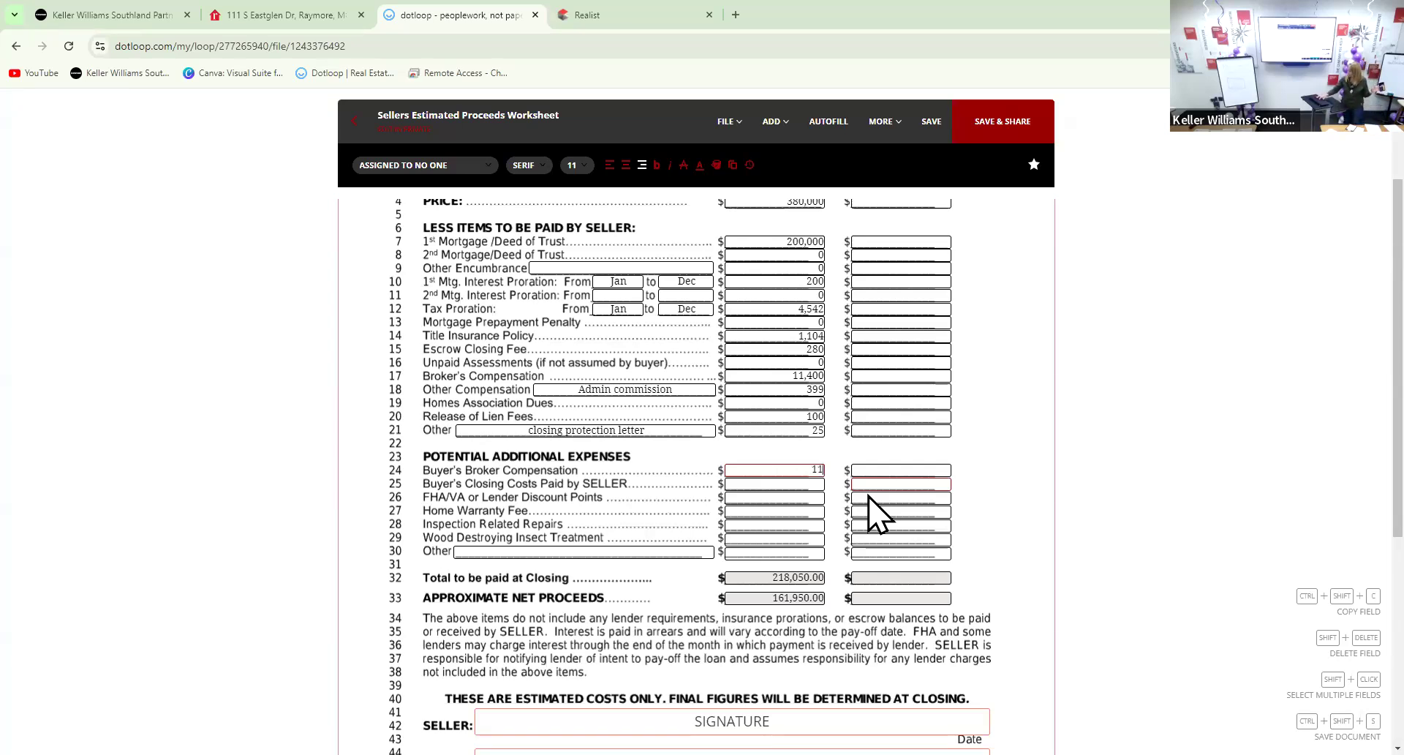
{"action": "type", "text": ",400"}
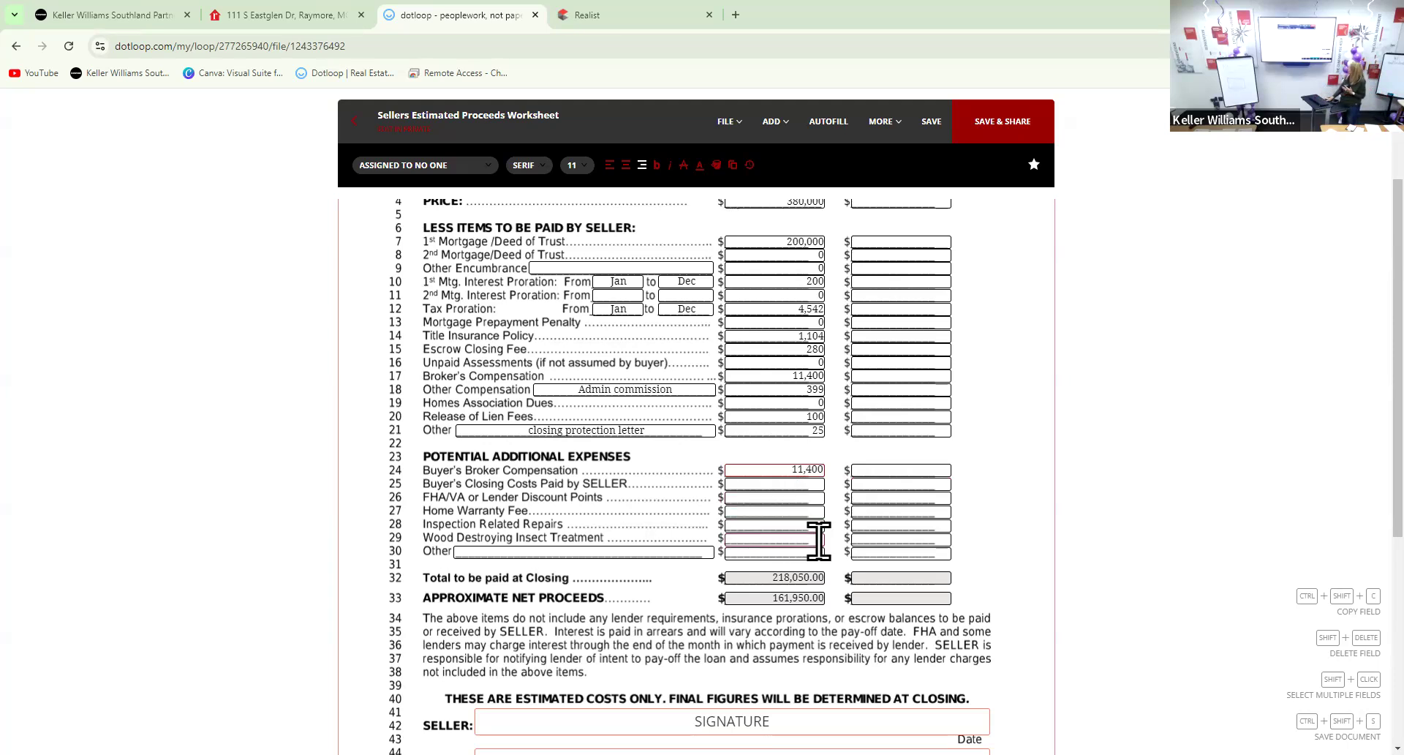
{"action": "scroll", "coordinate": [797, 543], "scroll_direction": "up", "scroll_amount": 1}
{"action": "left_click", "coordinate": [781, 556]}
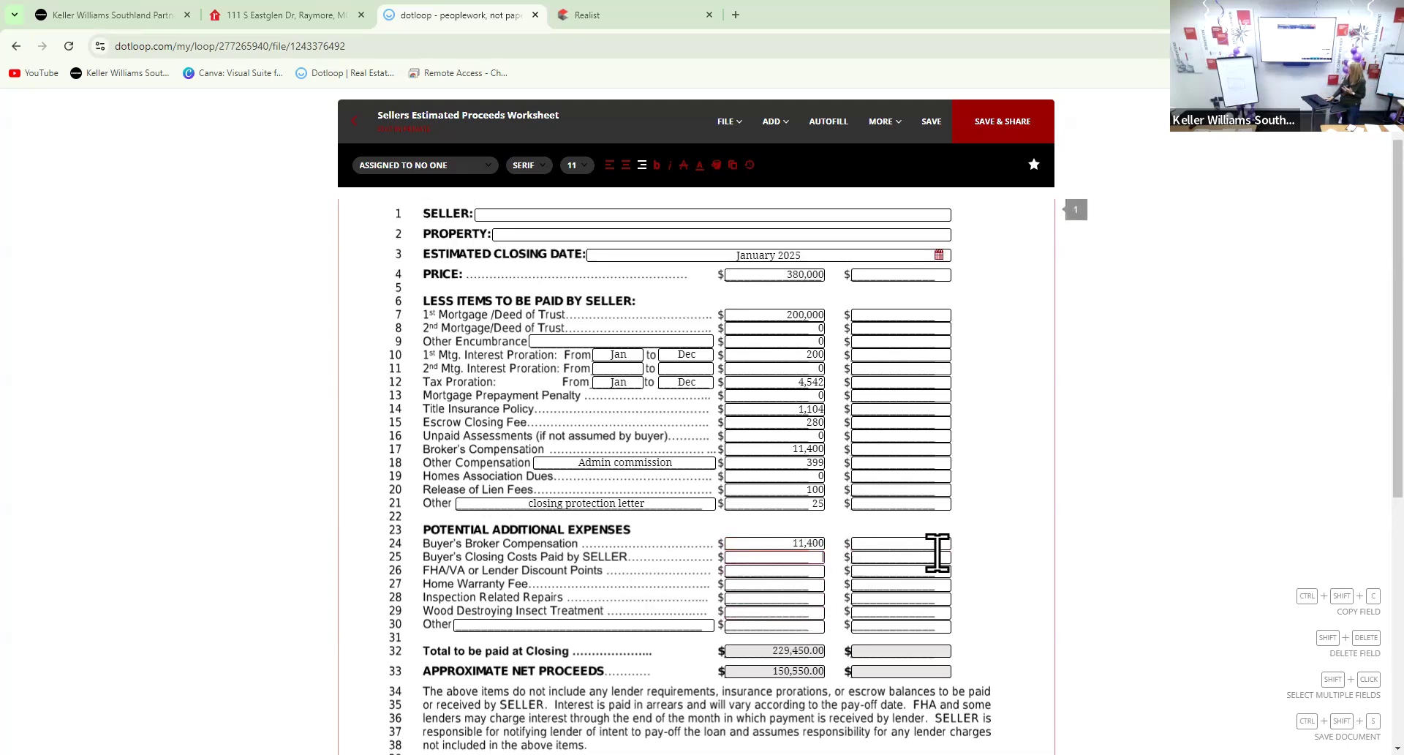
Type 'unknown' in line 25's seller-paid buyer closing costs, then clear it back to blank
{"action": "type", "text": "unknoe"}
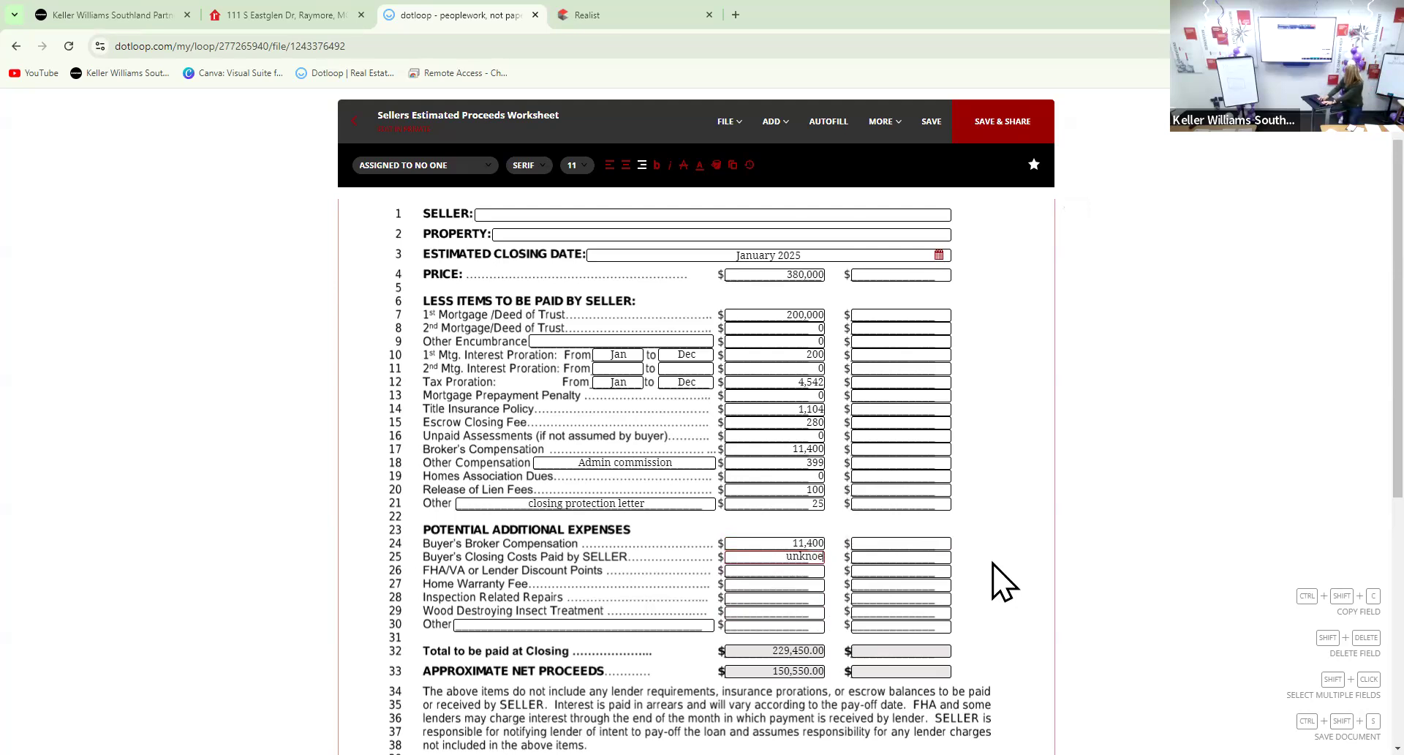
{"action": "key", "text": "BackSpace"}
{"action": "key", "text": "BackSpace"}
{"action": "key", "text": "BackSpace"}
{"action": "key", "text": "BackSpace"}
{"action": "type", "text": "known"}
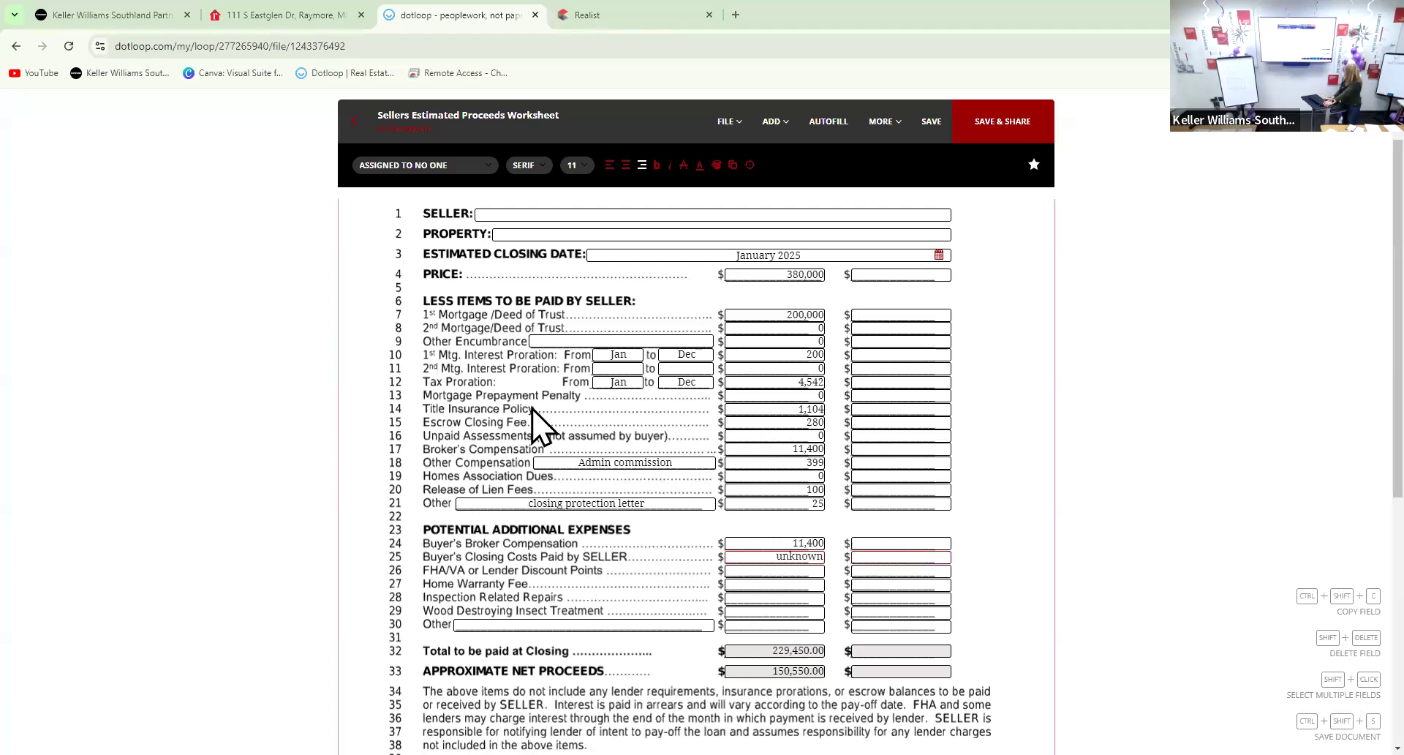
{"action": "left_click", "coordinate": [809, 583]}
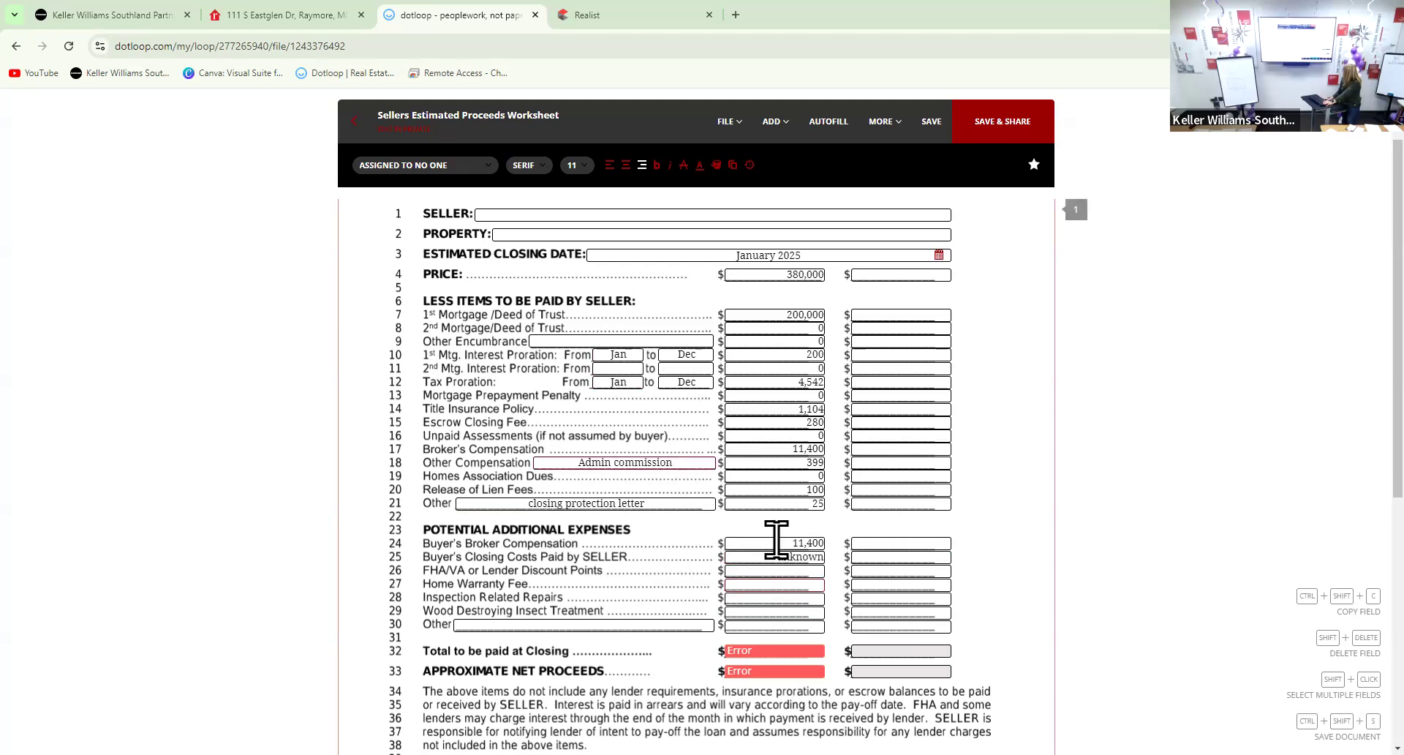
{"action": "left_click", "coordinate": [815, 545]}
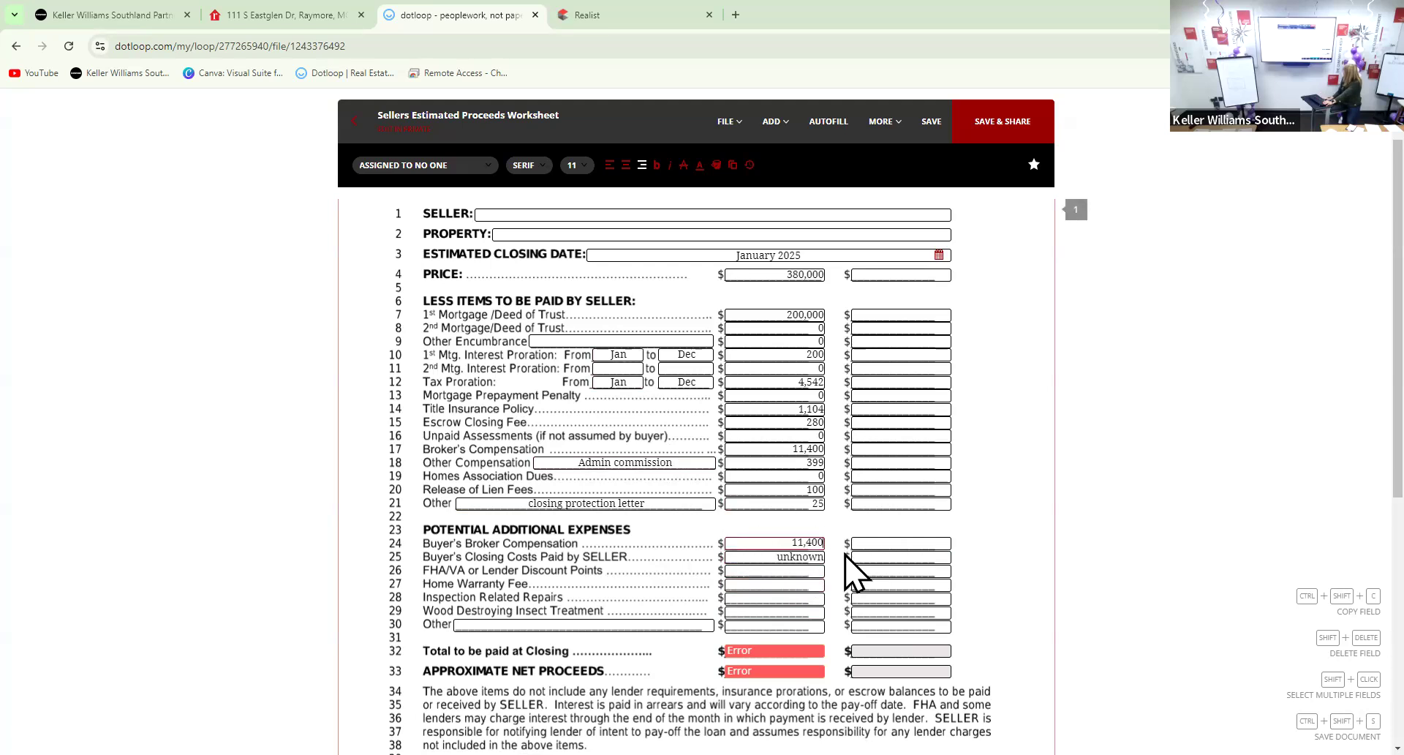
{"action": "left_click", "coordinate": [798, 556]}
{"action": "key", "text": "BackSpace"}
{"action": "key", "text": "BackSpace"}
{"action": "key", "text": "BackSpace"}
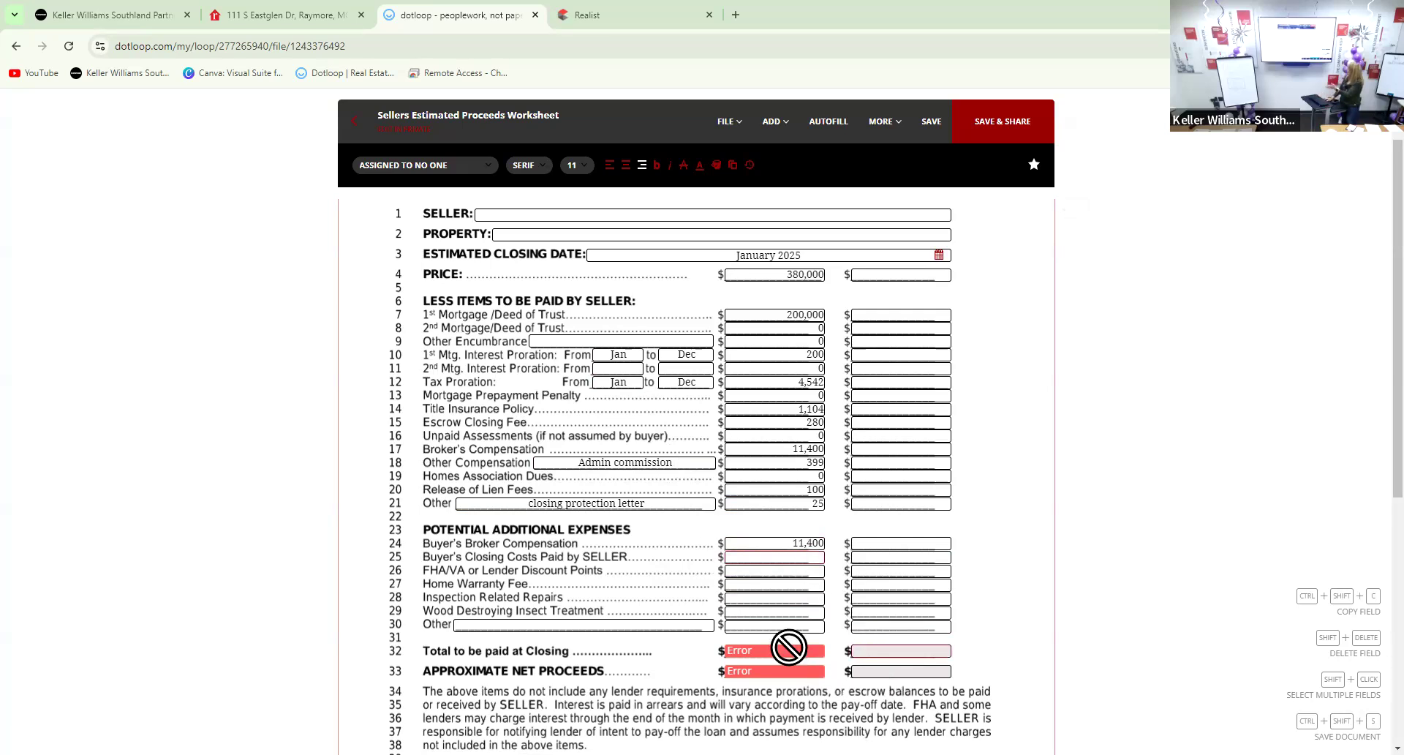
Commit the blank line 25 so totals recalculate to 229,450.00 paid and 150,550.00 net
{"action": "left_click", "coordinate": [805, 543]}
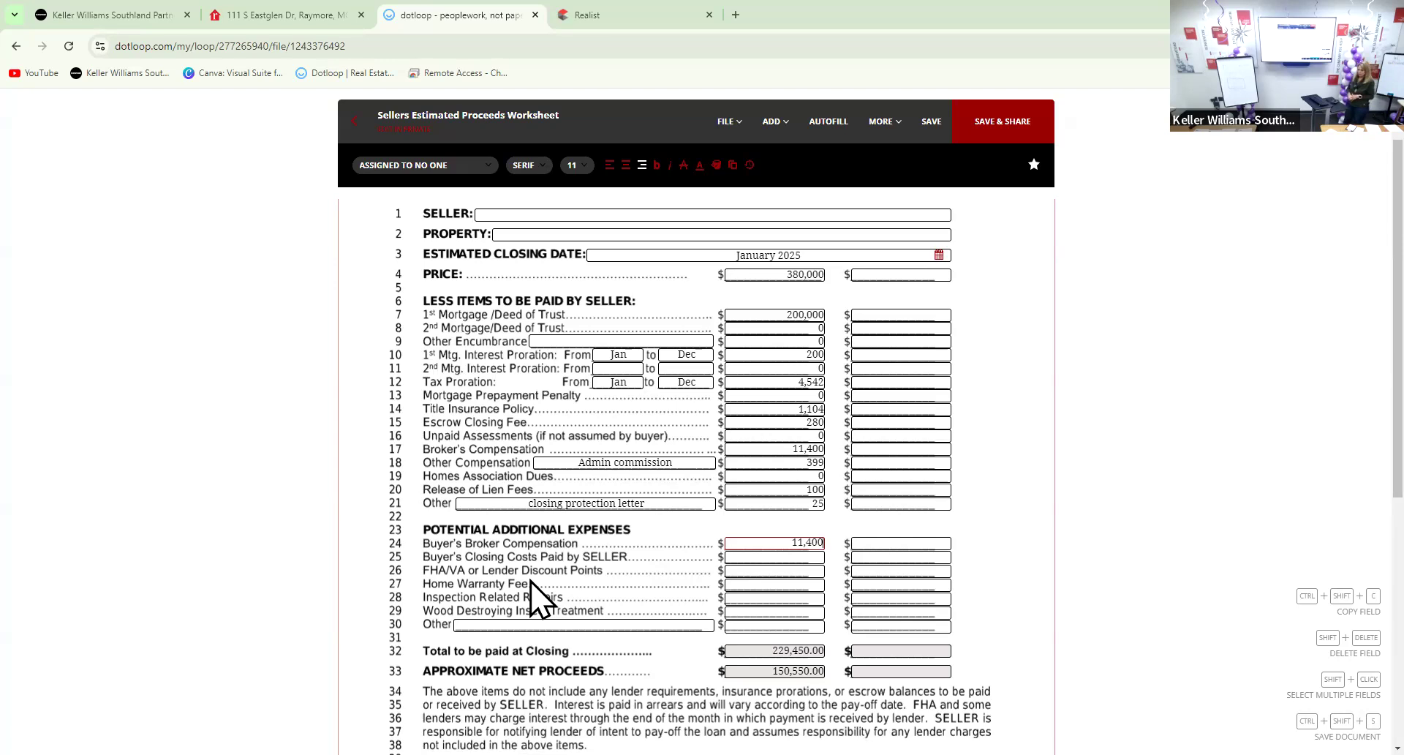
{"action": "key", "text": "ctrl+plus"}
{"action": "key", "text": "ctrl+plus"}
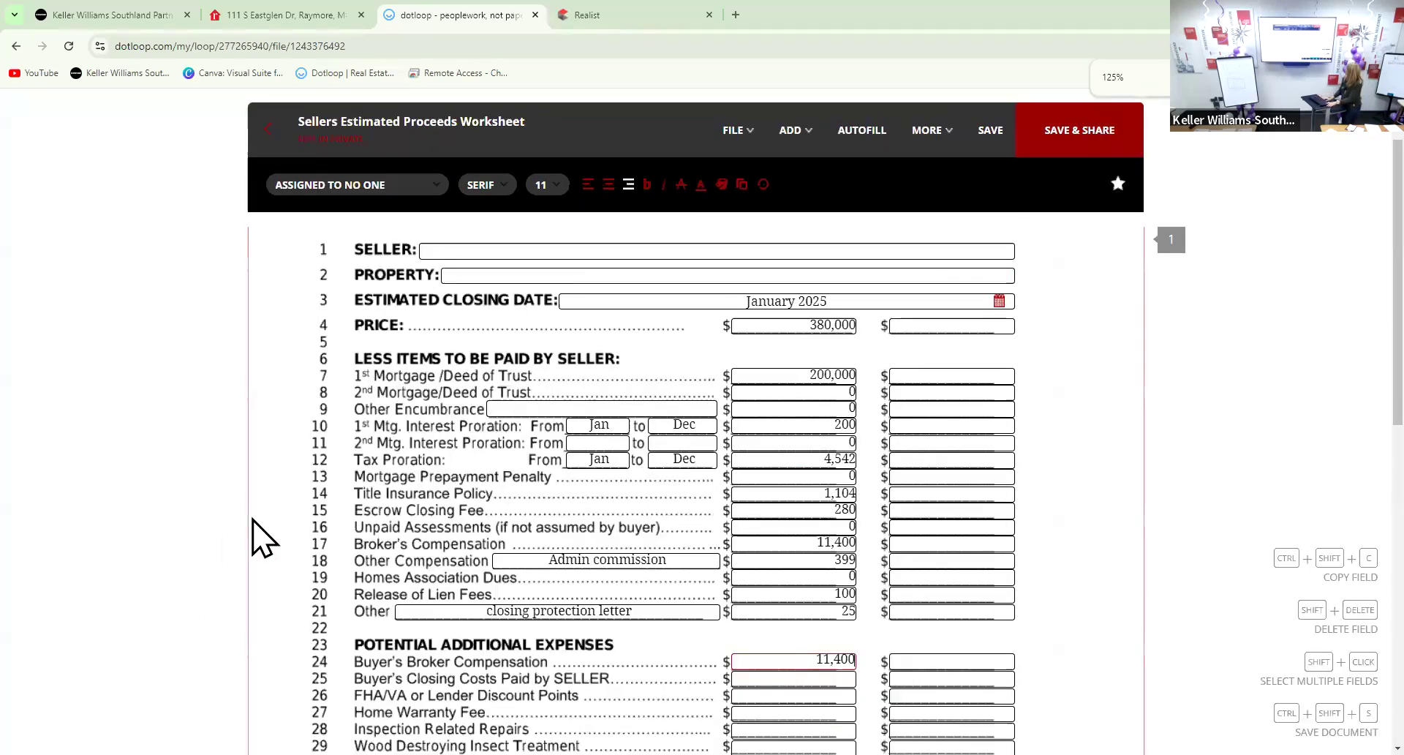
{"action": "scroll", "coordinate": [262, 535], "scroll_direction": "down", "scroll_amount": 2}
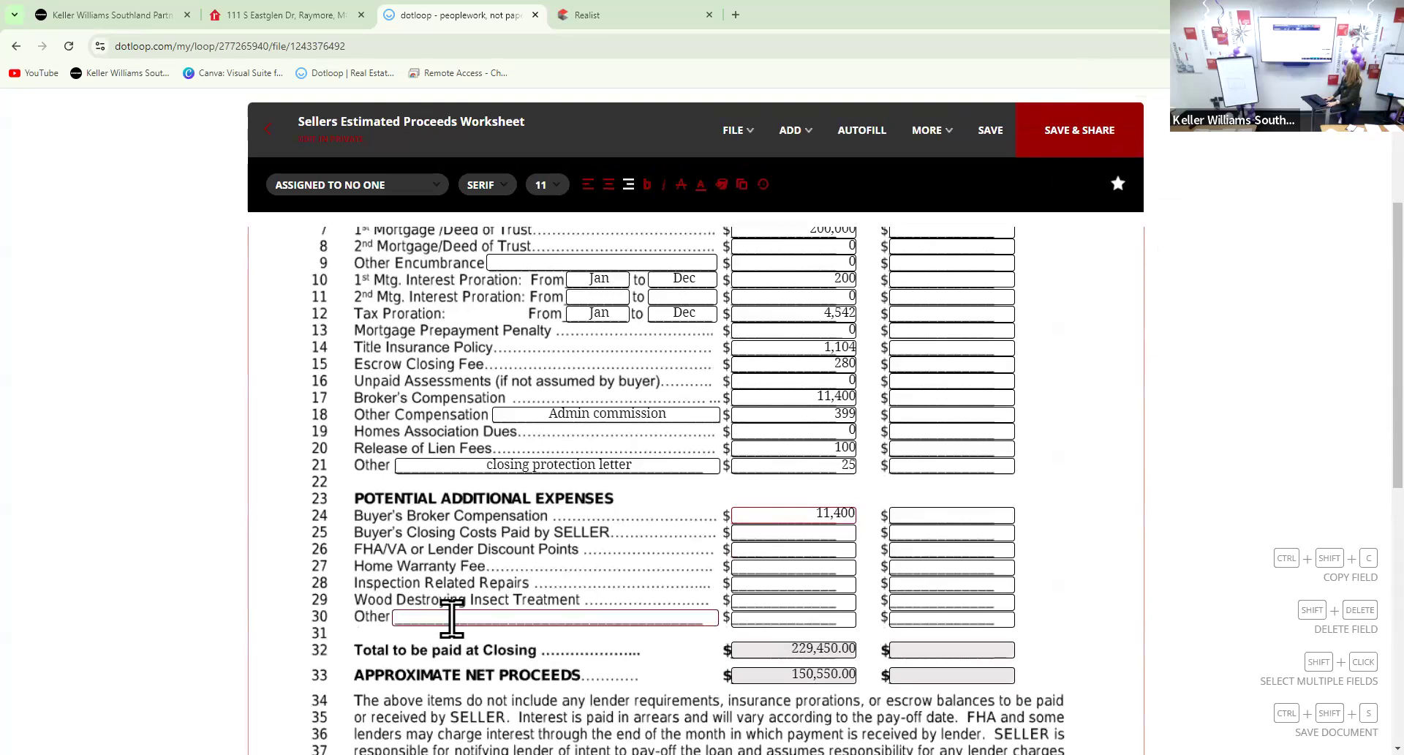
{"action": "scroll", "coordinate": [451, 619], "scroll_direction": "up", "scroll_amount": 1}
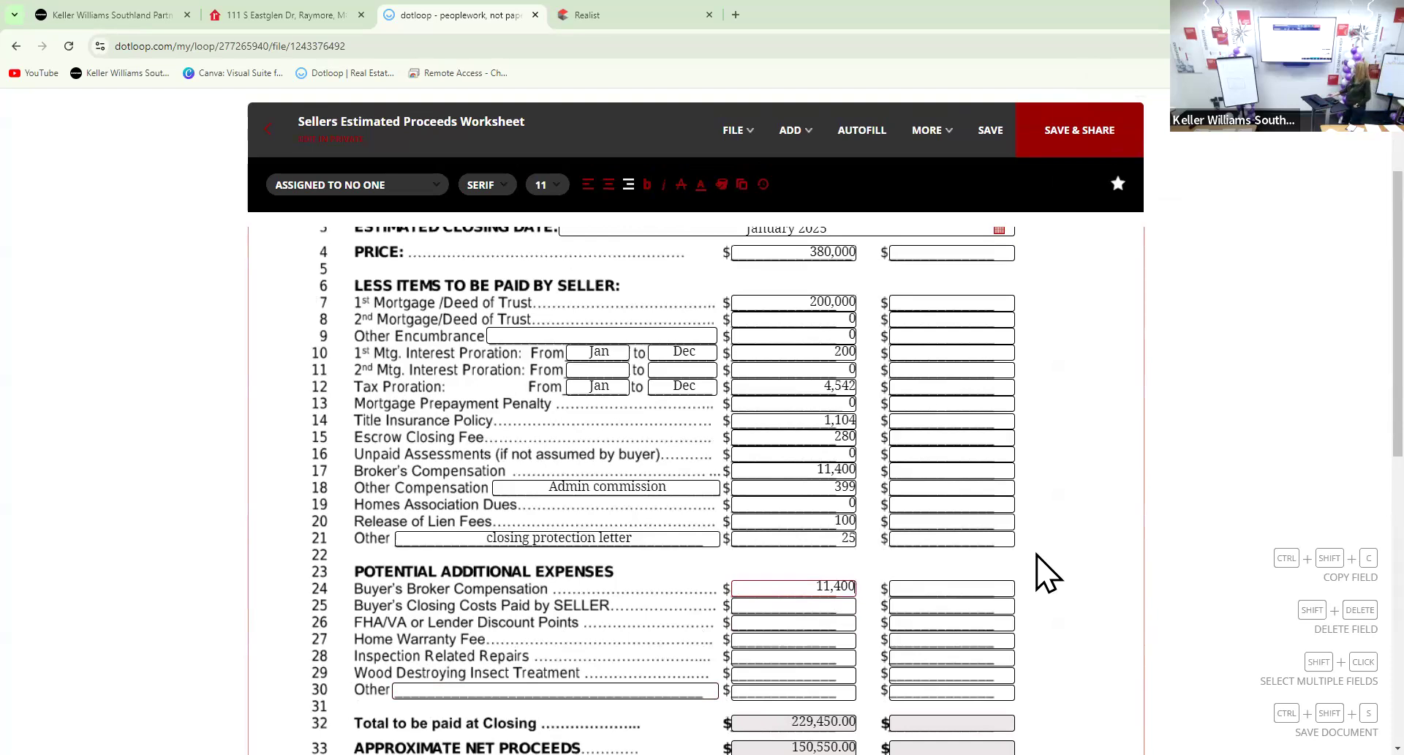
{"action": "scroll", "coordinate": [1005, 526], "scroll_direction": "up", "scroll_amount": 2}
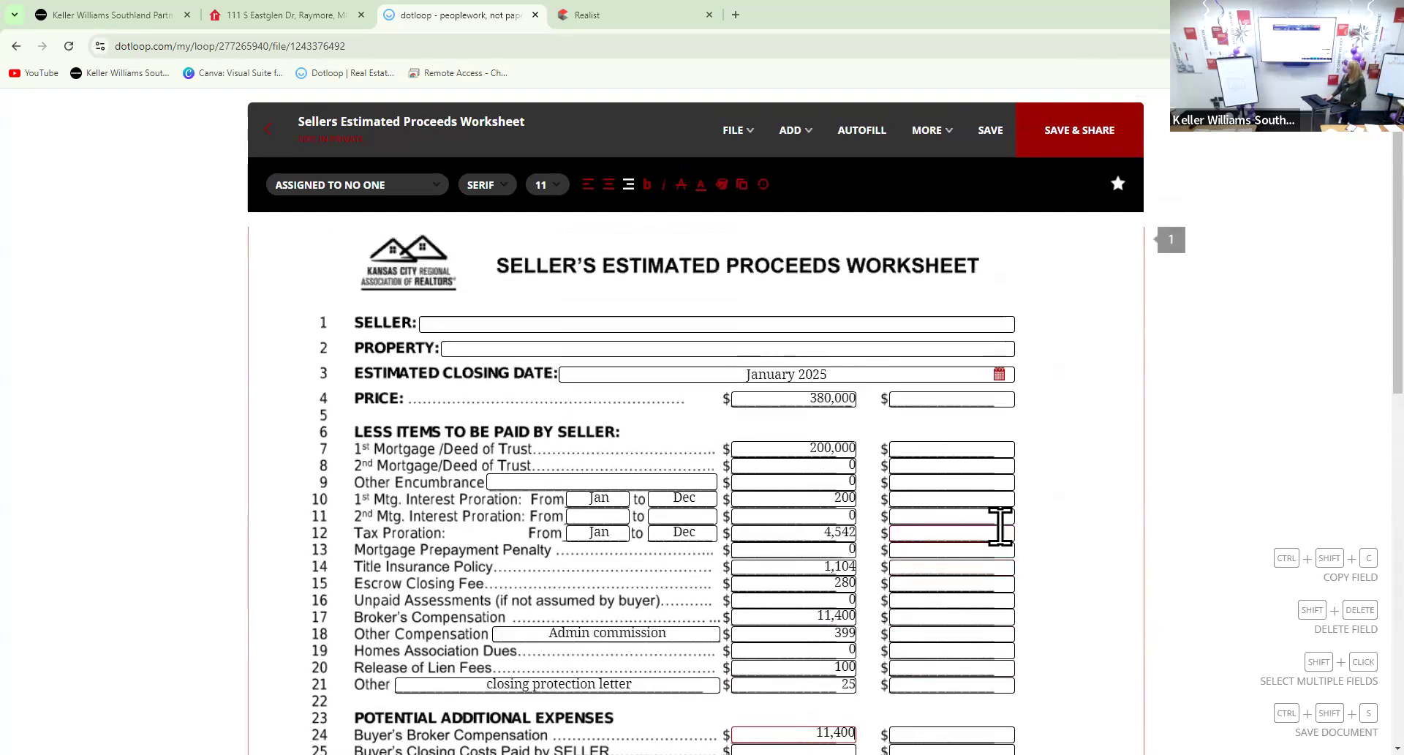
Zoom the worksheet back to normal size and scroll down to the line 4 Price fields
{"action": "key", "text": "ctrl+minus"}
{"action": "key", "text": "ctrl+minus"}
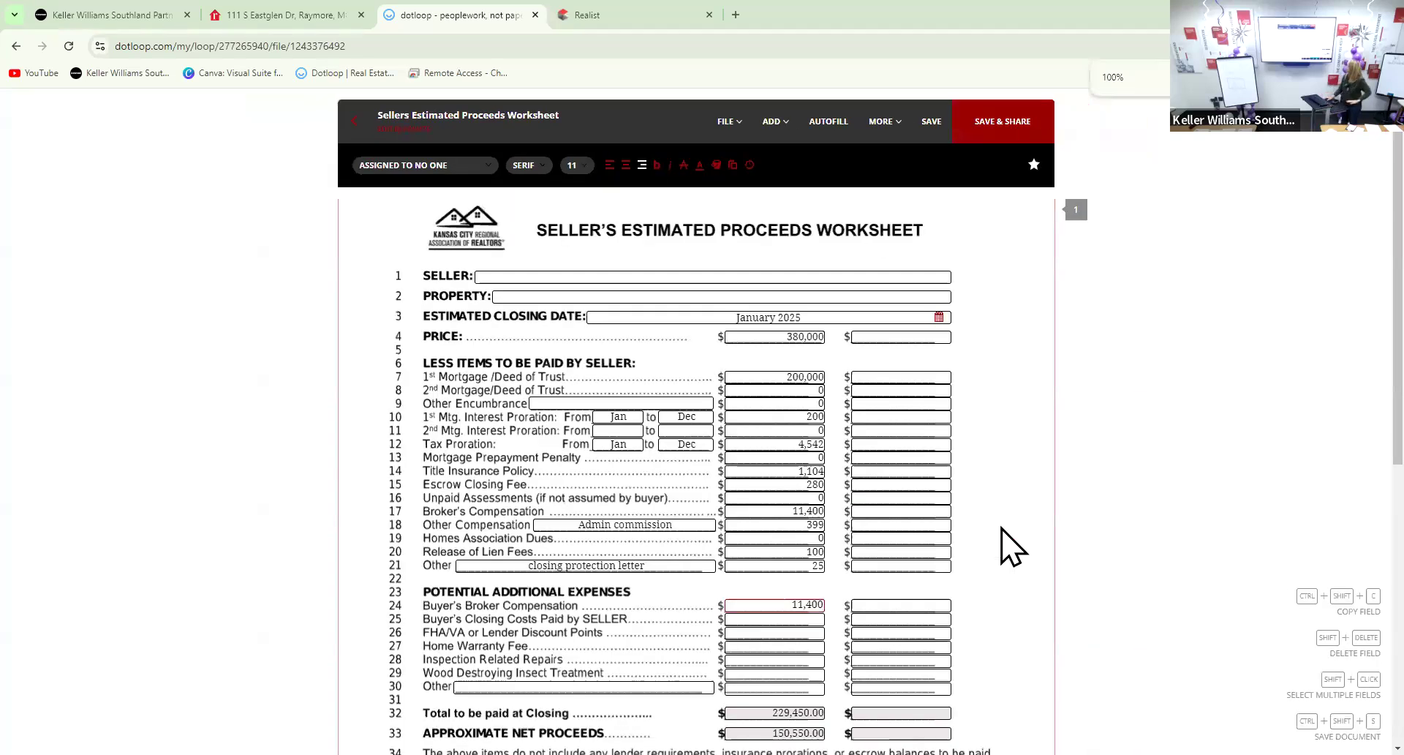
{"action": "scroll", "coordinate": [1044, 552], "scroll_direction": "down", "scroll_amount": 1}
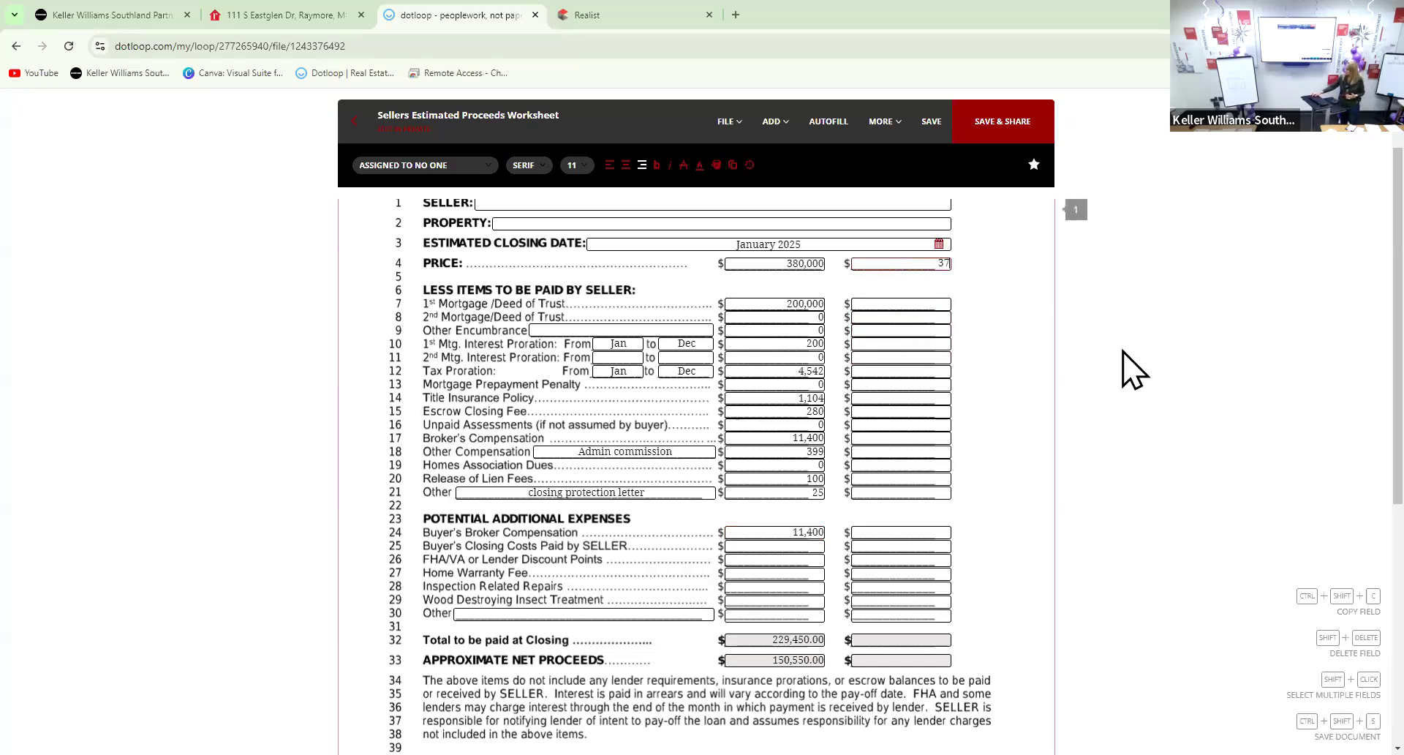
Fill the second column with price 370,000, 1st mortgage 200,000, interest proration 200 and tax proration 4542
{"action": "type", "text": "000"}
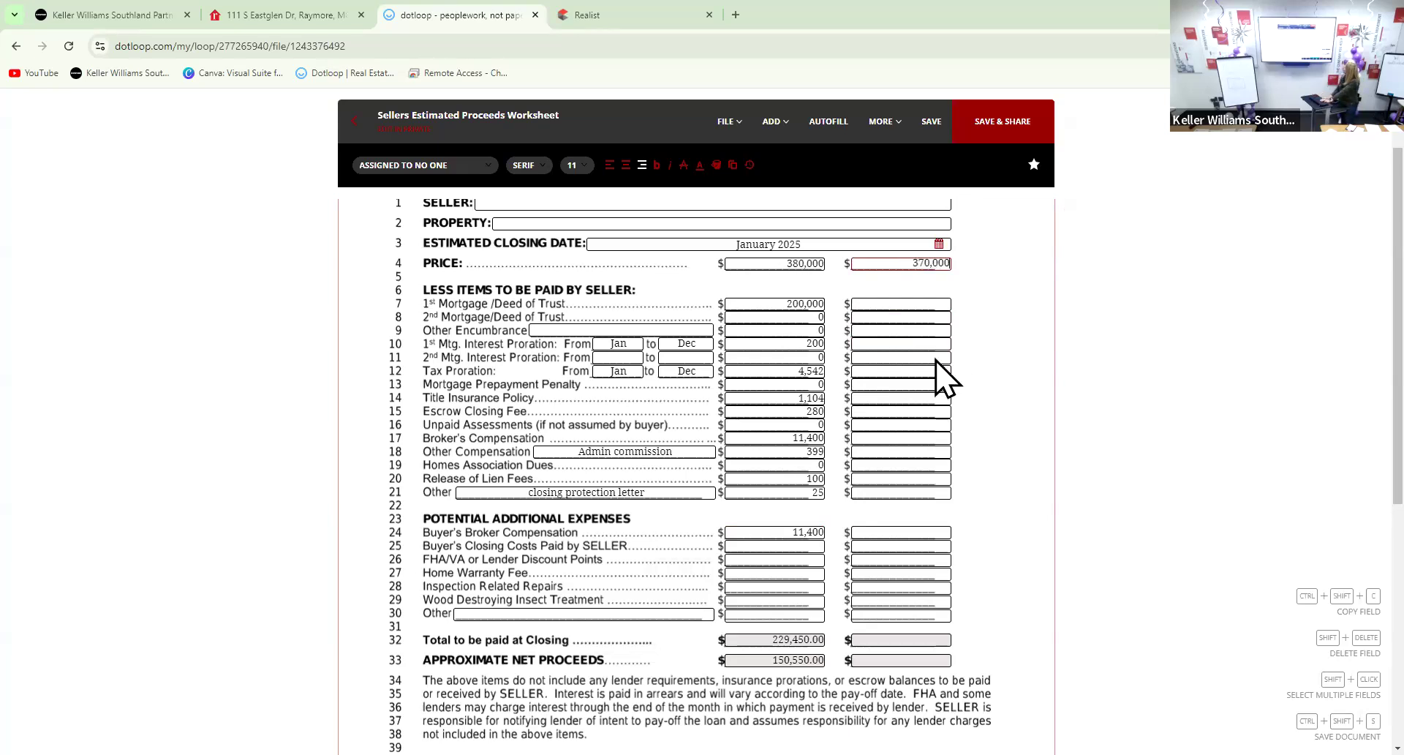
{"action": "left_click", "coordinate": [936, 317]}
{"action": "left_click", "coordinate": [937, 303]}
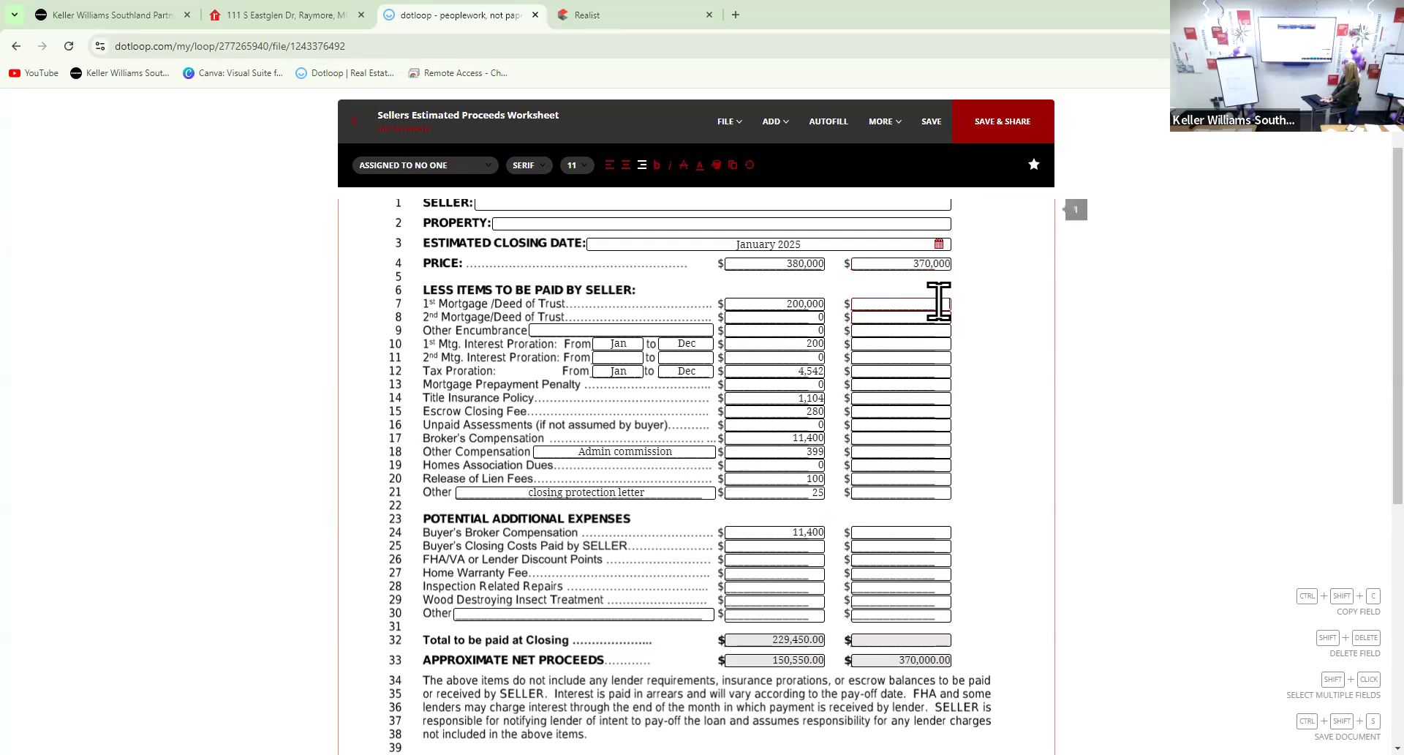
{"action": "type", "text": "200,000"}
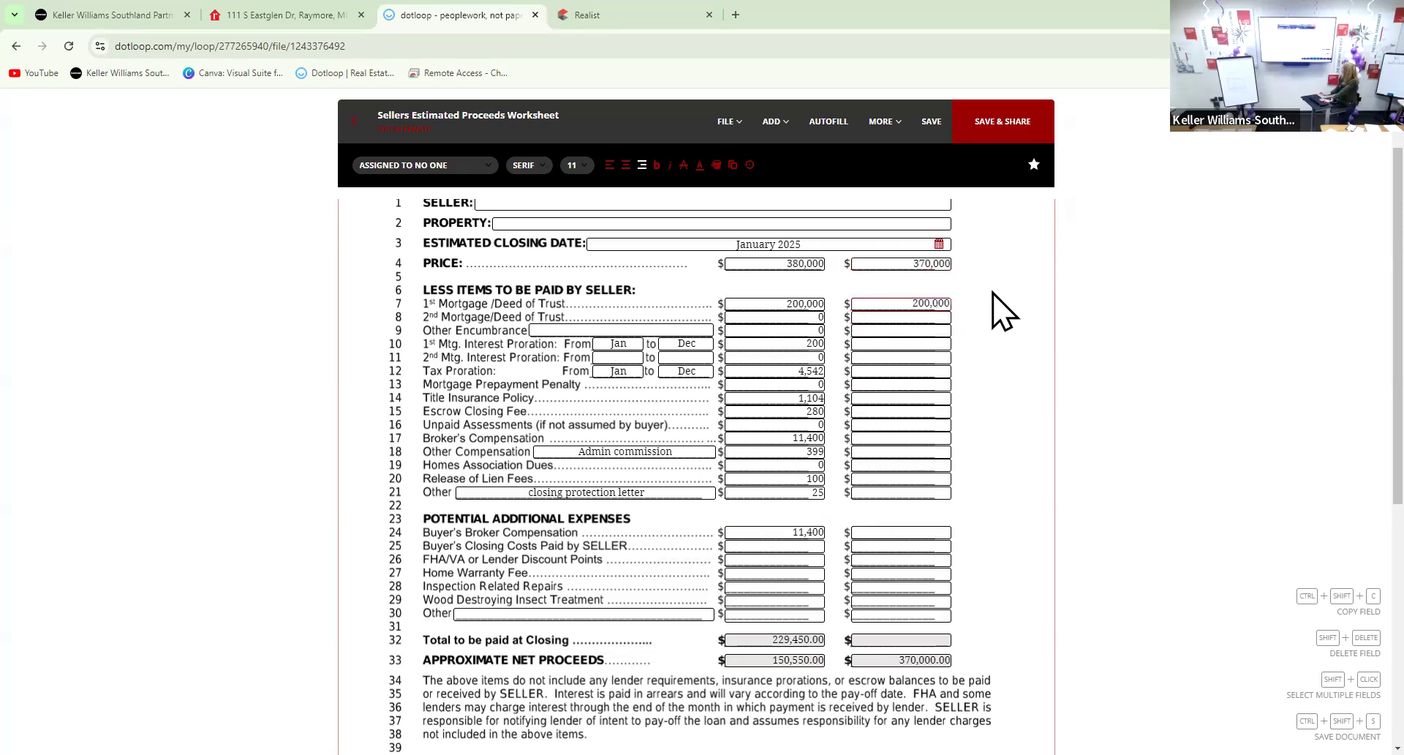
{"action": "left_click", "coordinate": [934, 345]}
{"action": "type", "text": "200"}
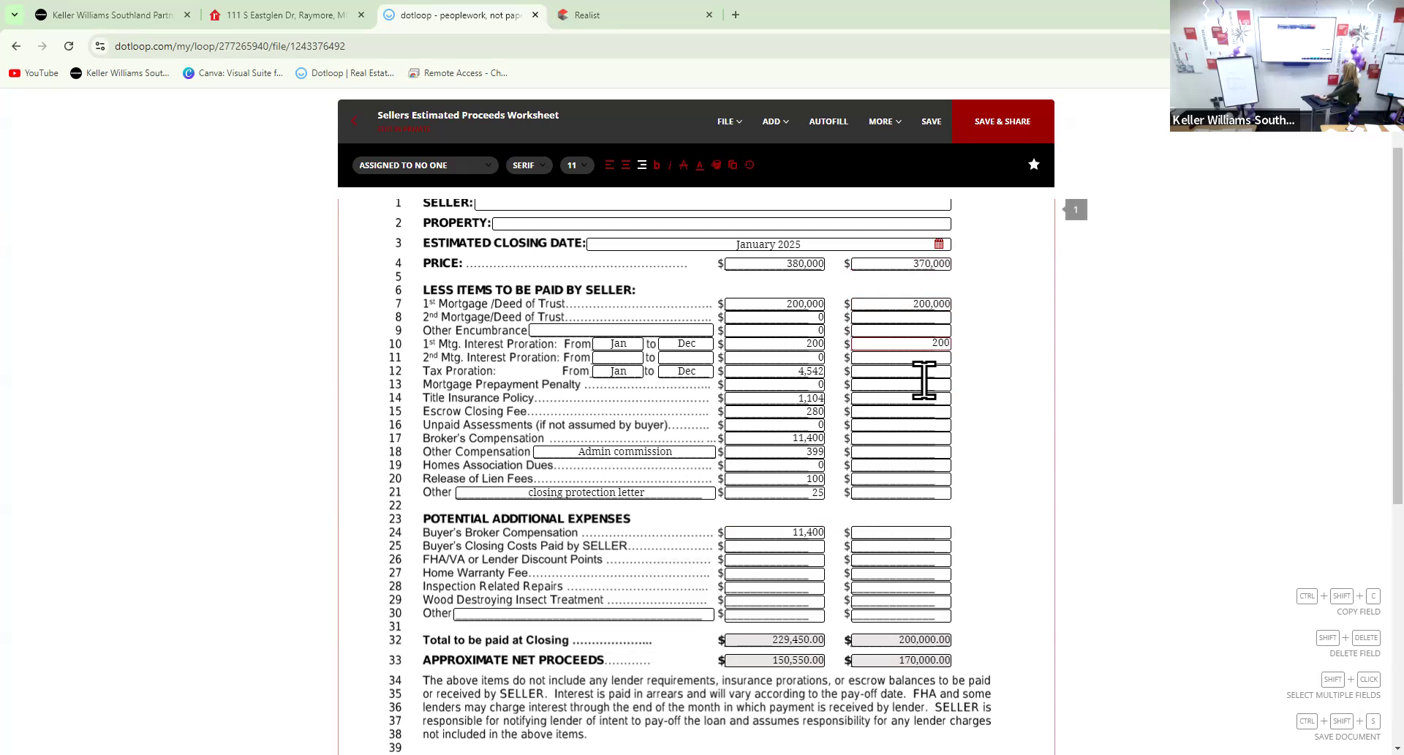
{"action": "left_click", "coordinate": [1054, 395]}
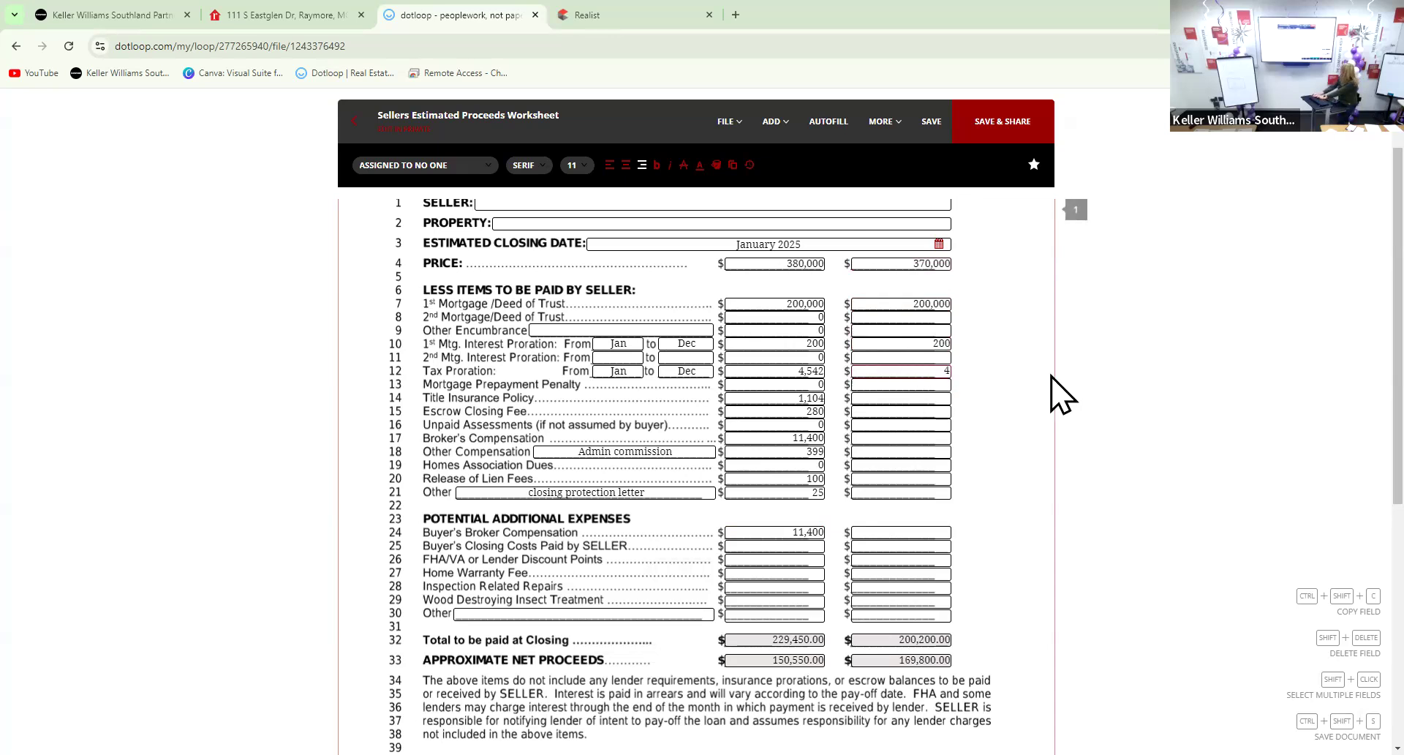
{"action": "type", "text": "4542"}
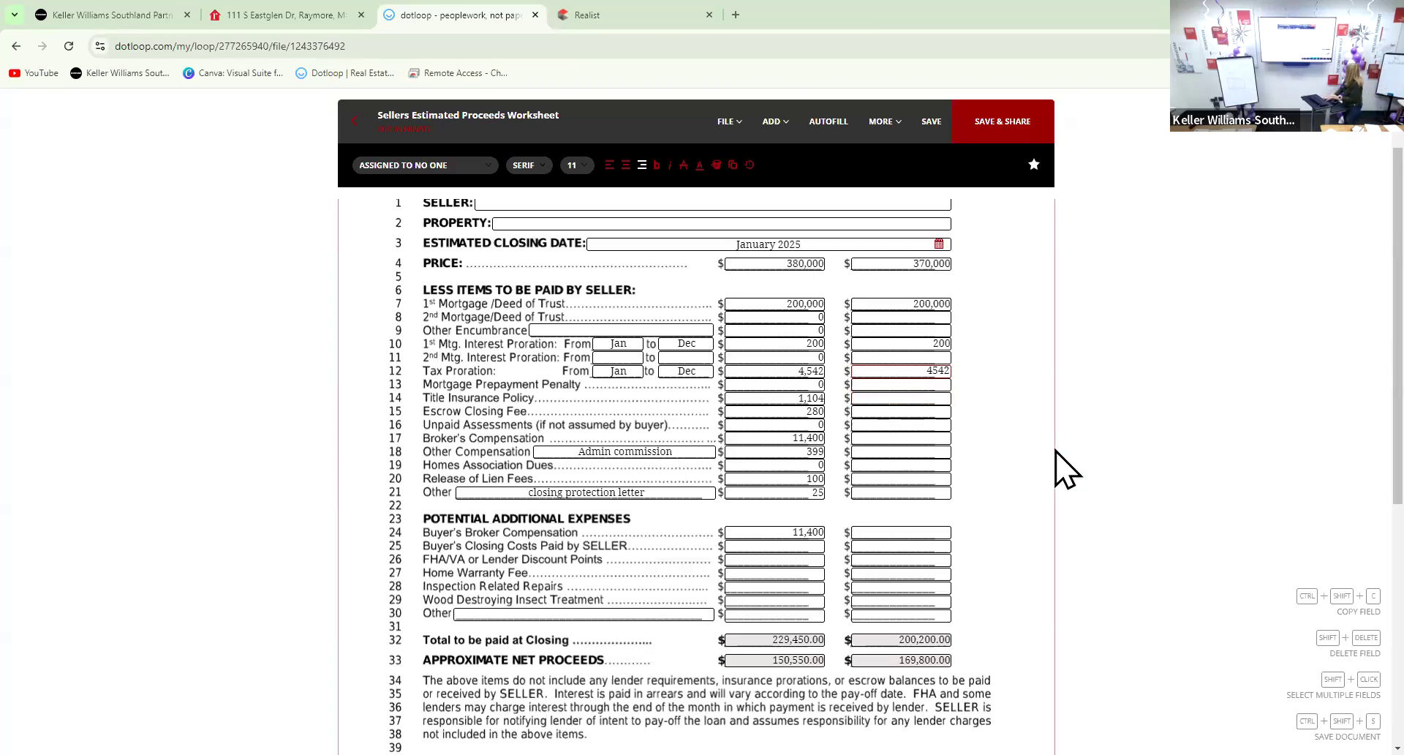
Enter second-column title insurance 1104 and escrow closing fee 280
{"action": "left_click", "coordinate": [919, 398]}
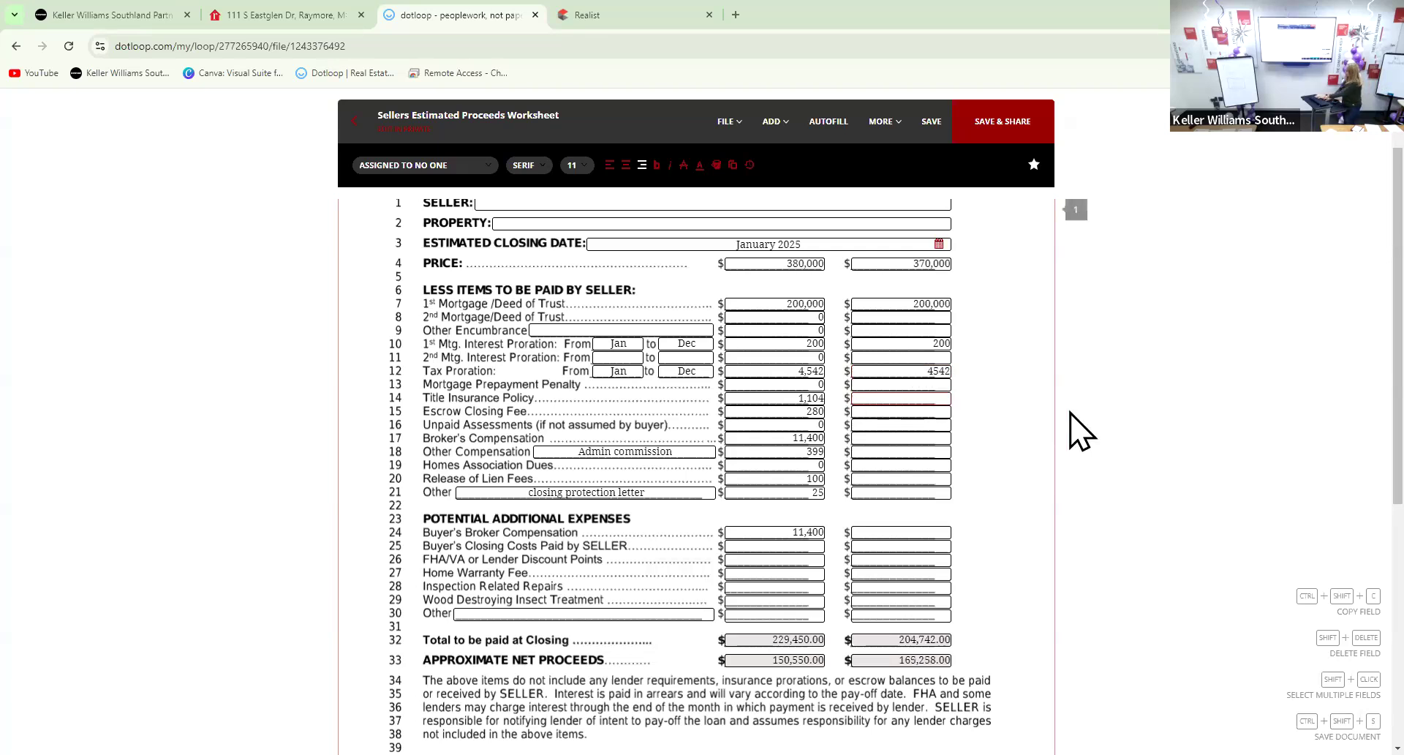
{"action": "type", "text": "1104"}
{"action": "left_click", "coordinate": [918, 411]}
{"action": "type", "text": "2"}
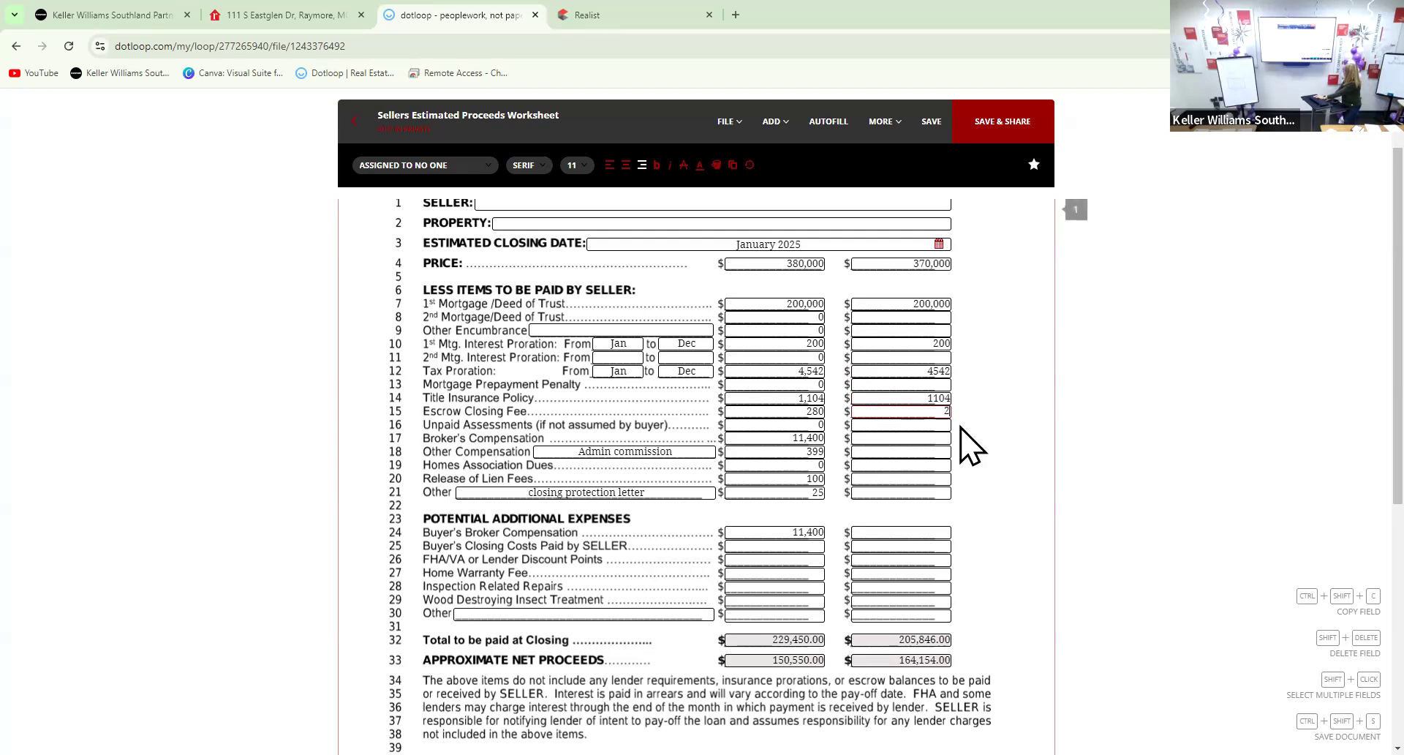
{"action": "type", "text": "80"}
{"action": "left_click", "coordinate": [940, 424]}
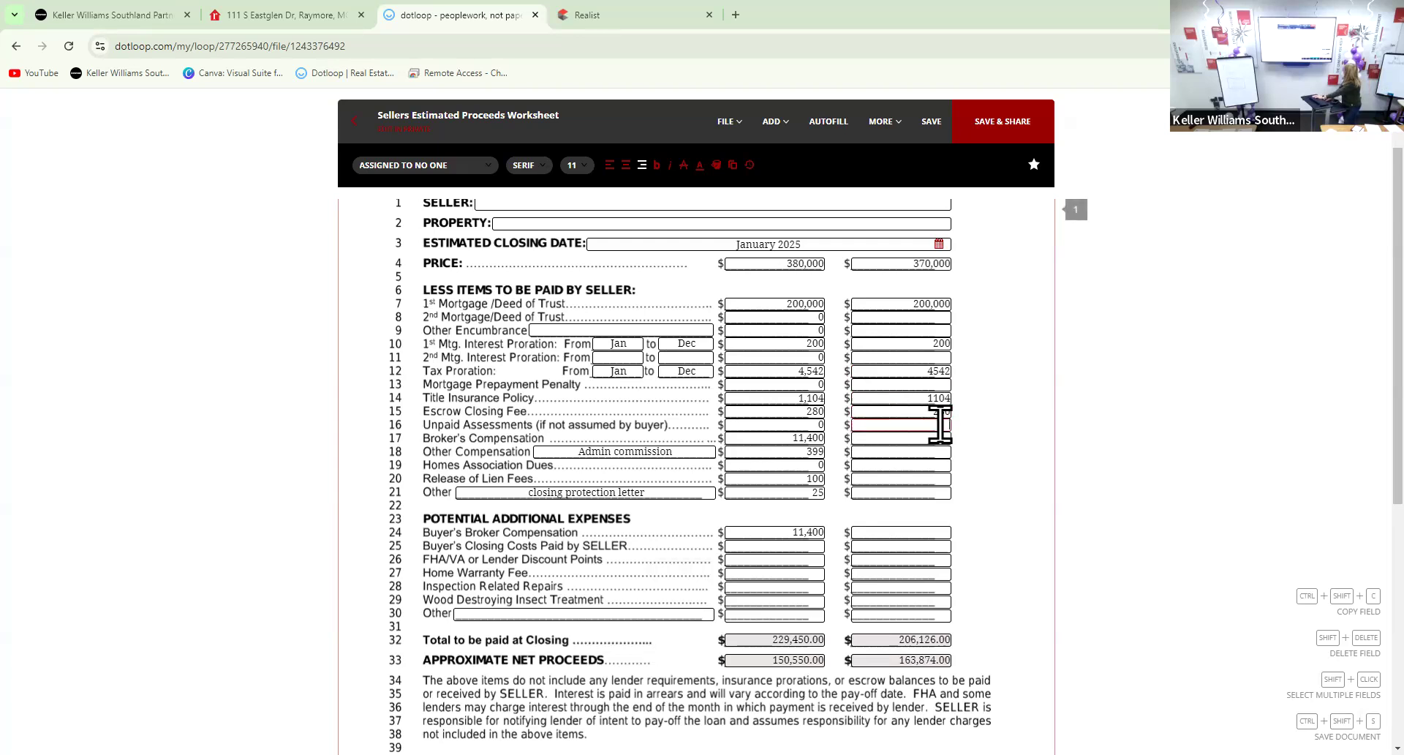
Set second-column broker's compensation to 11,100 and homes association dues to 0
{"action": "left_click", "coordinate": [940, 438]}
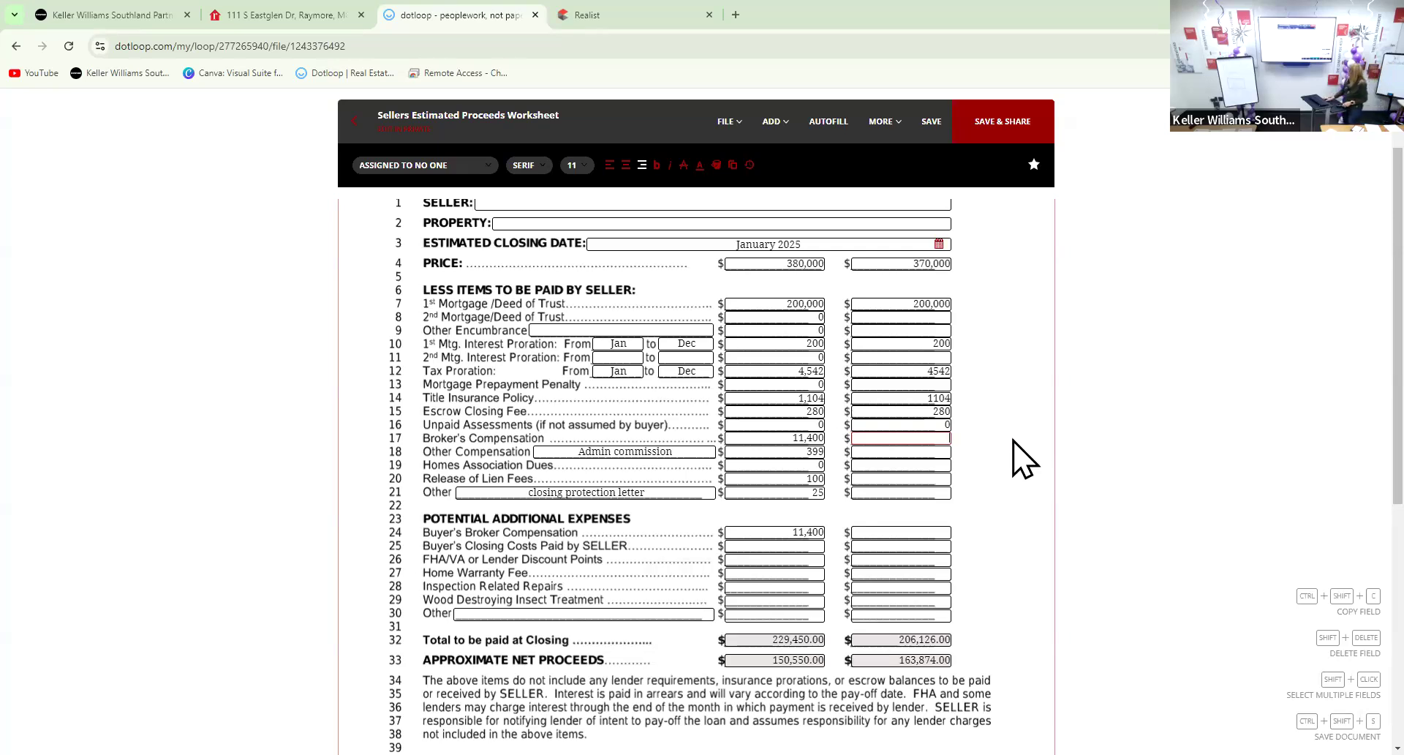
{"action": "left_click", "coordinate": [934, 436]}
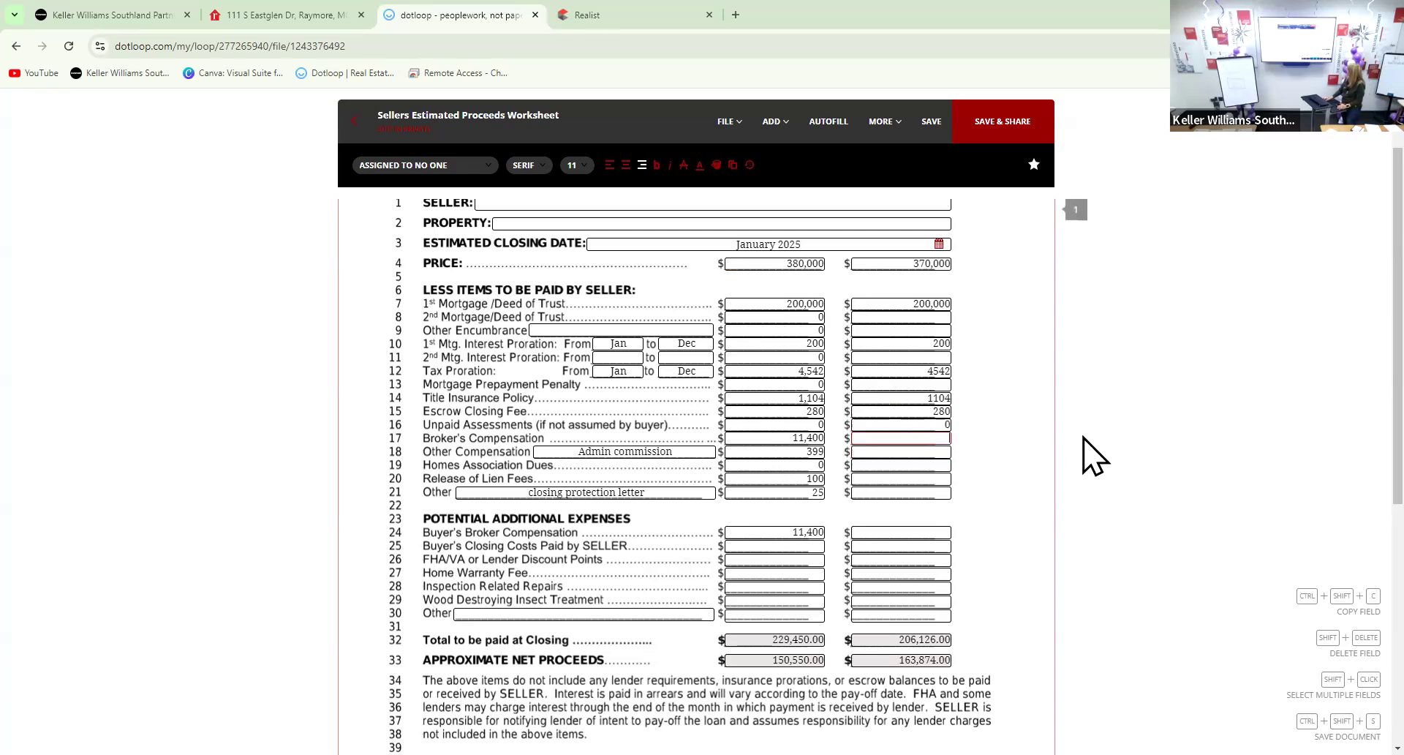
{"action": "type", "text": "11,100"}
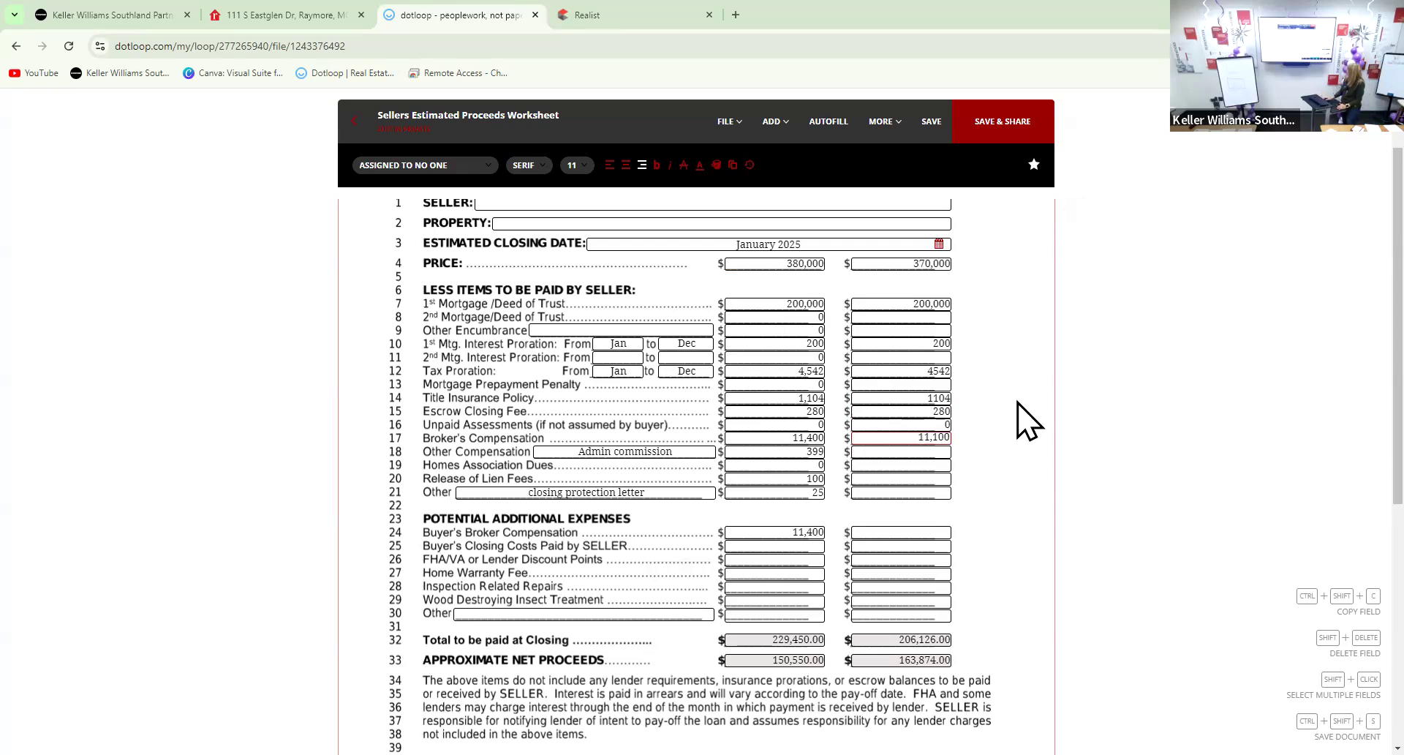
{"action": "left_click", "coordinate": [924, 450]}
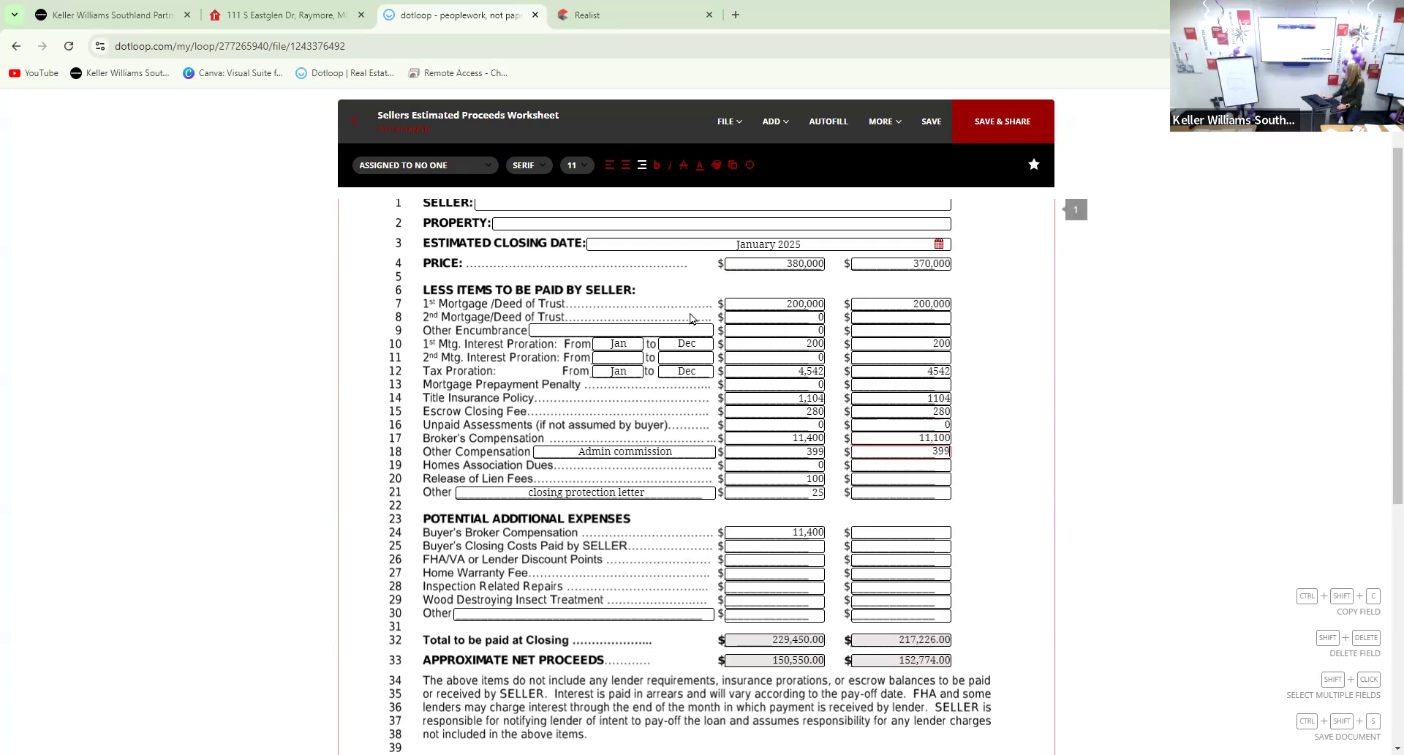
{"action": "left_click", "coordinate": [875, 465]}
{"action": "type", "text": "0"}
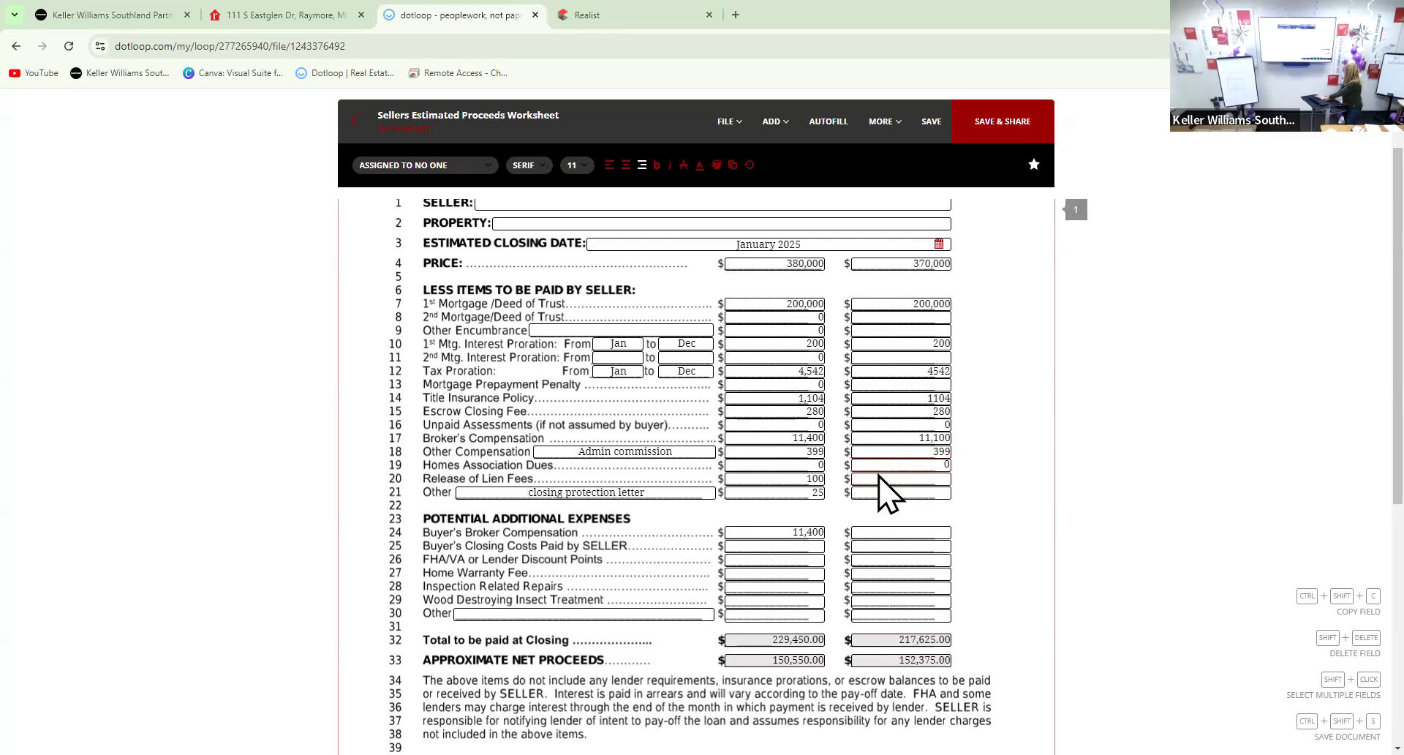
Enter release of lien fee 100, other fee 25 and buyer's broker compensation 11,100
{"action": "left_click", "coordinate": [911, 479]}
{"action": "type", "text": "100"}
{"action": "left_click", "coordinate": [923, 496]}
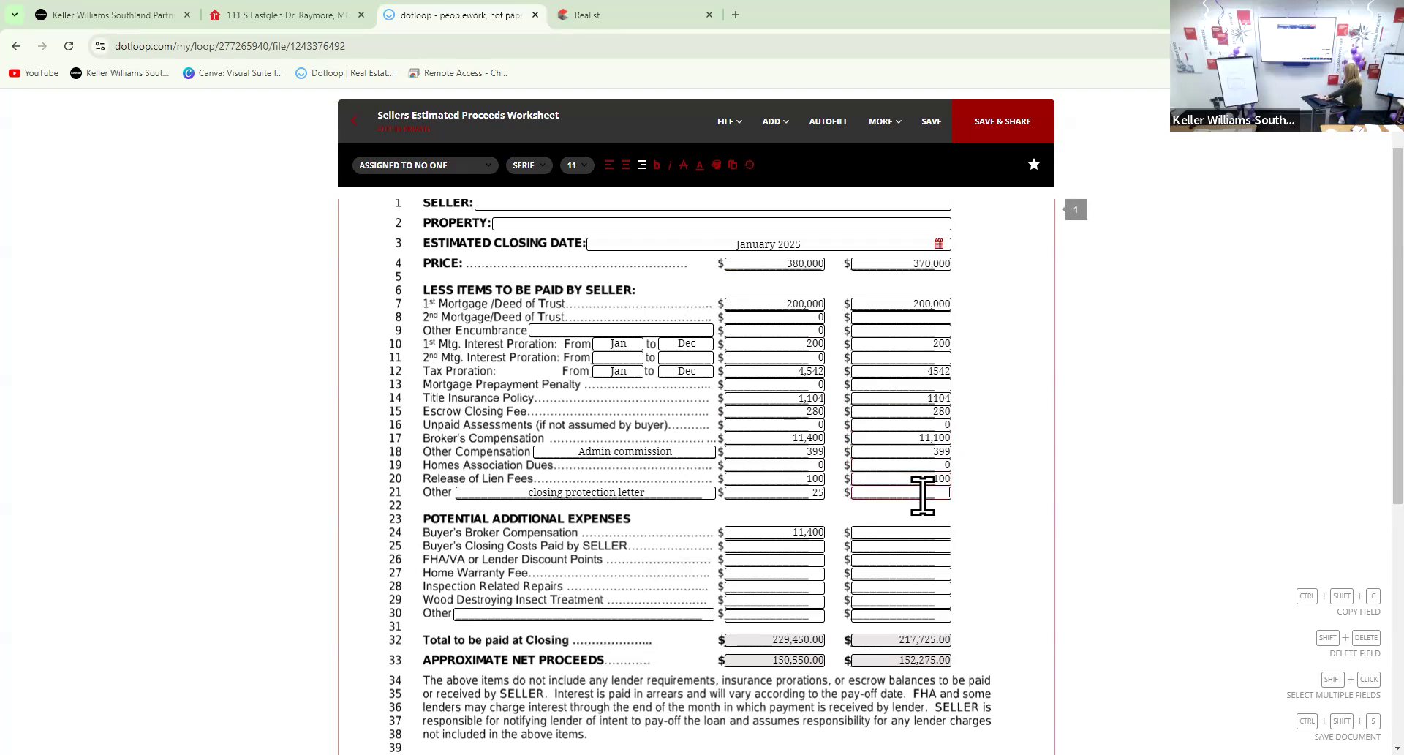
{"action": "type", "text": "25"}
{"action": "left_click", "coordinate": [921, 532]}
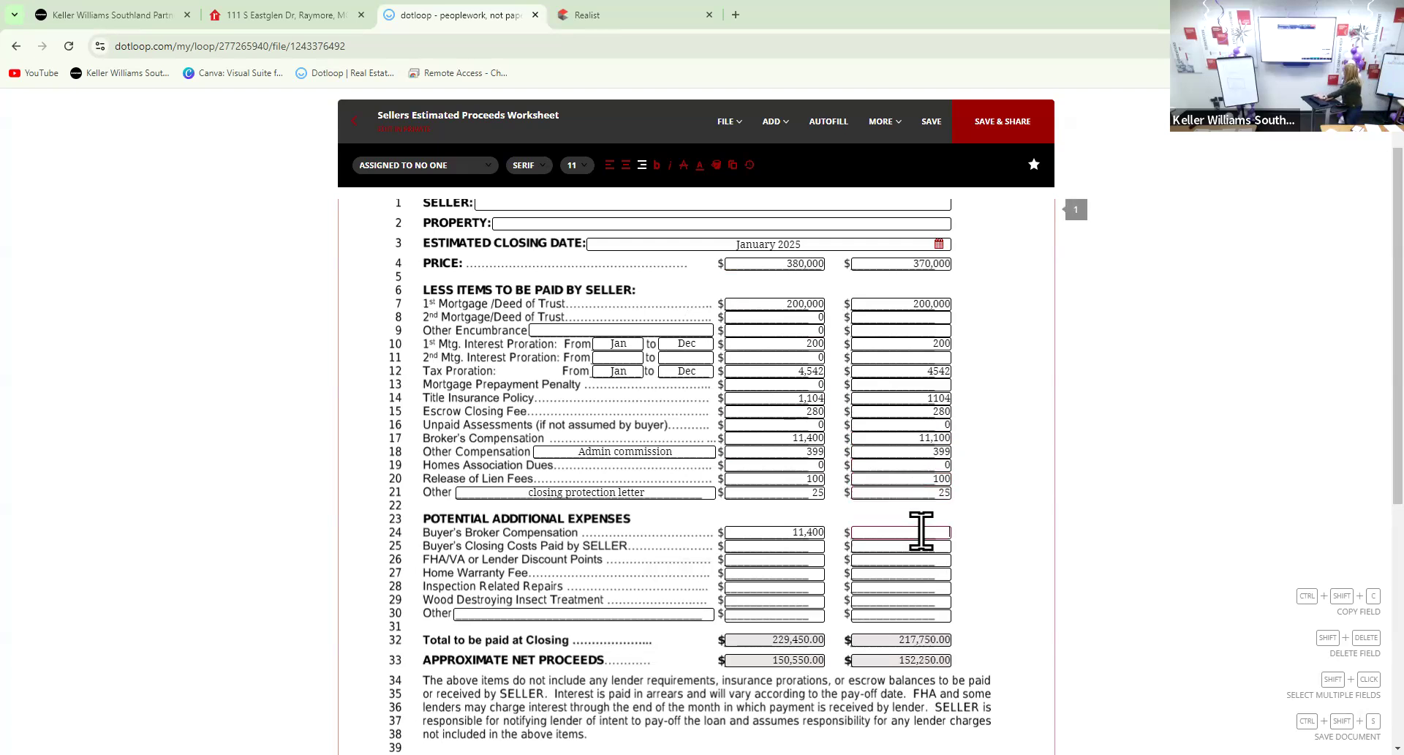
{"action": "type", "text": "11,100"}
Scroll the 370,000 column to review totals of 217,750.00 paid and 152,250.00 net
{"action": "scroll", "coordinate": [960, 539], "scroll_direction": "down", "scroll_amount": 1}
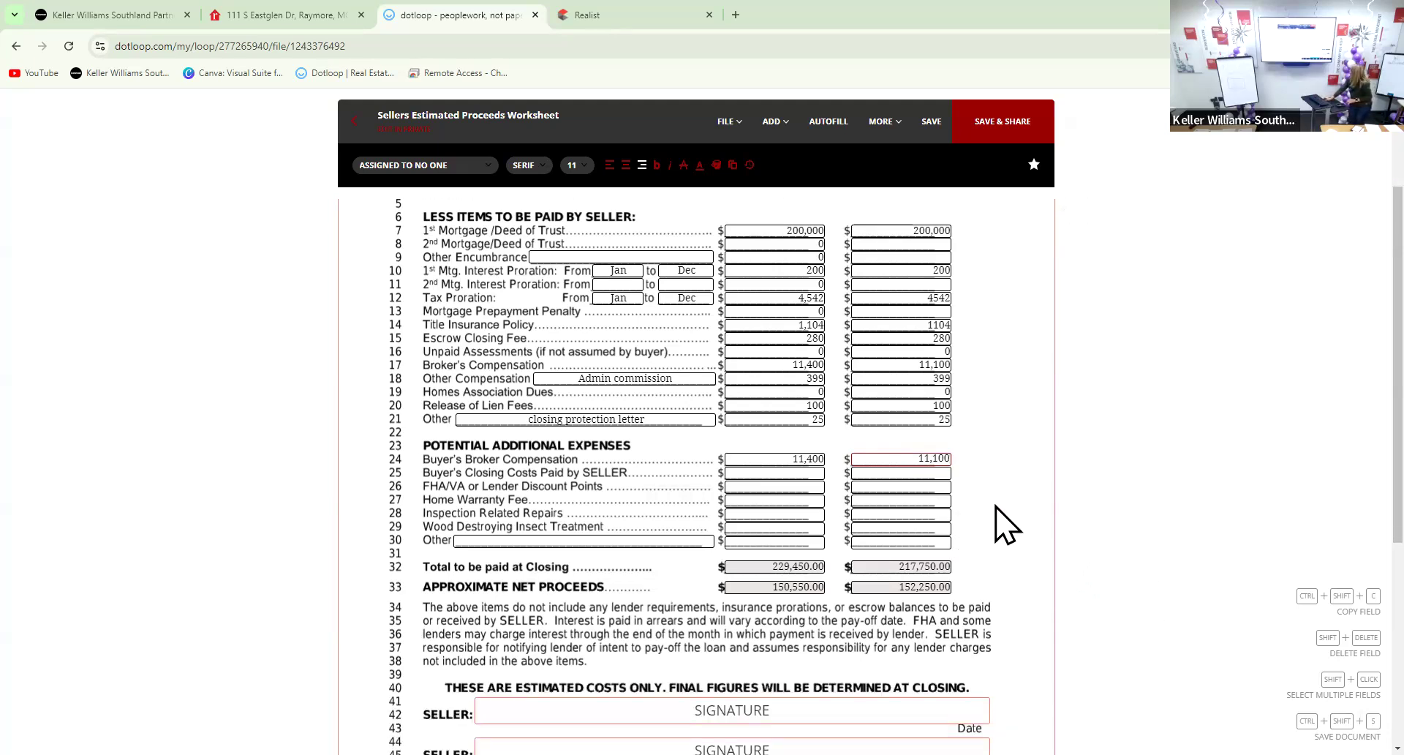
{"action": "scroll", "coordinate": [1006, 523], "scroll_direction": "up", "scroll_amount": 1}
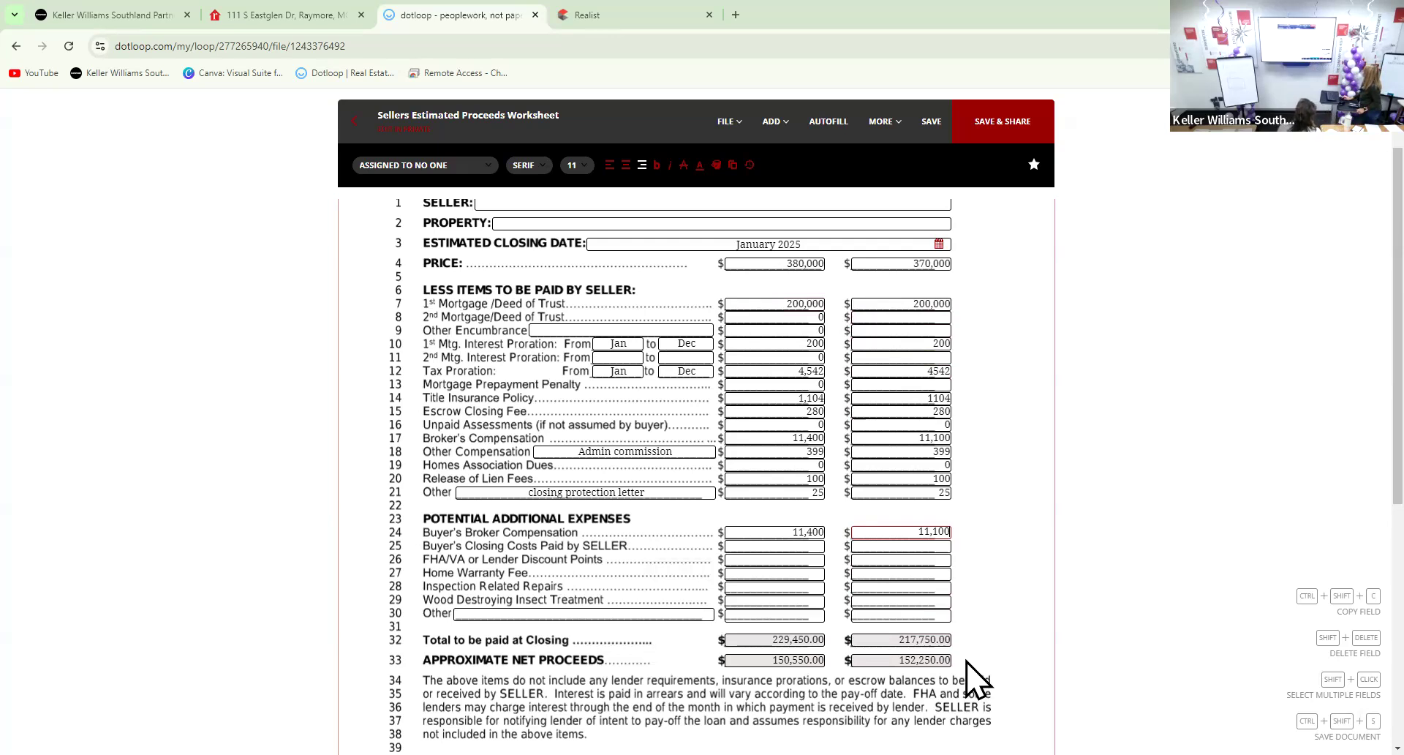
Enter 0 for the second-column 2nd mortgage, other encumbrance and second interest proration
{"action": "left_click", "coordinate": [938, 316]}
{"action": "type", "text": "0"}
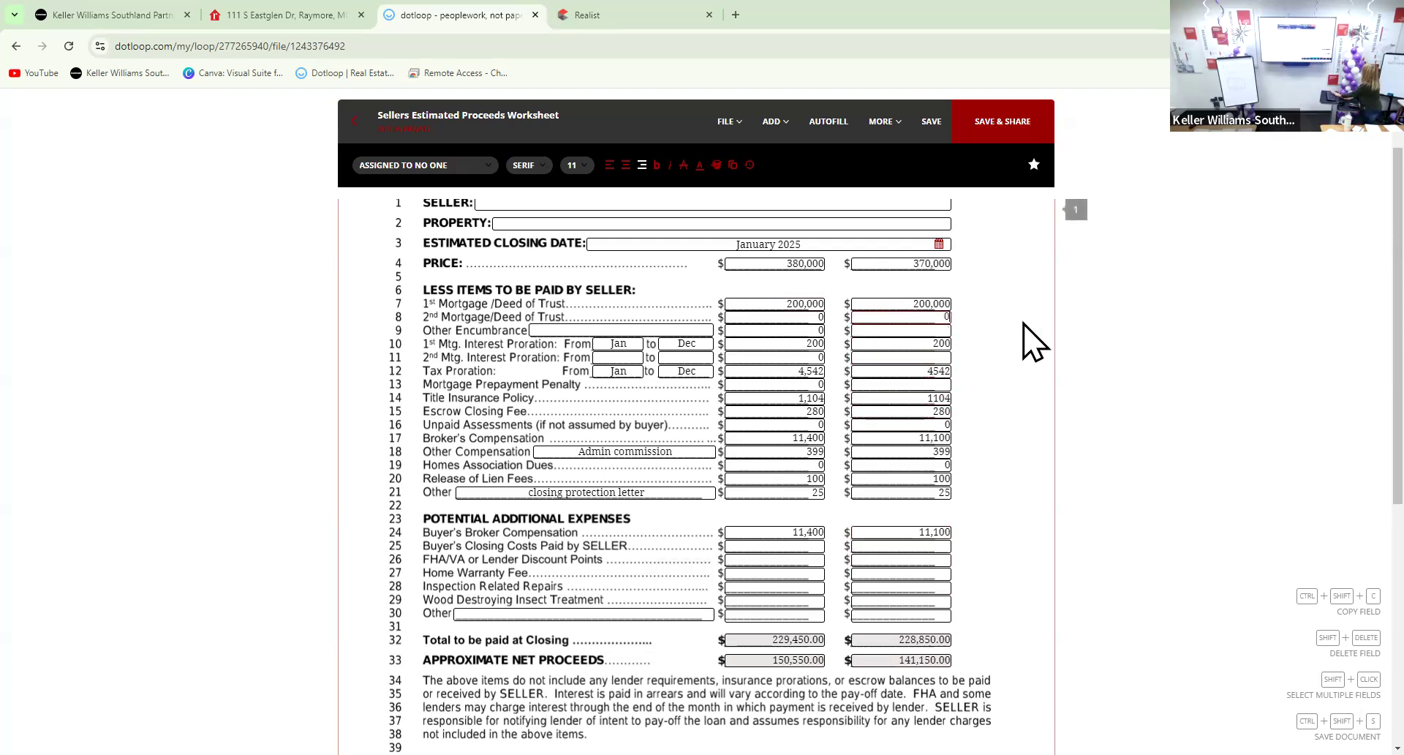
{"action": "left_click", "coordinate": [942, 329]}
{"action": "type", "text": "0"}
{"action": "left_click", "coordinate": [948, 345]}
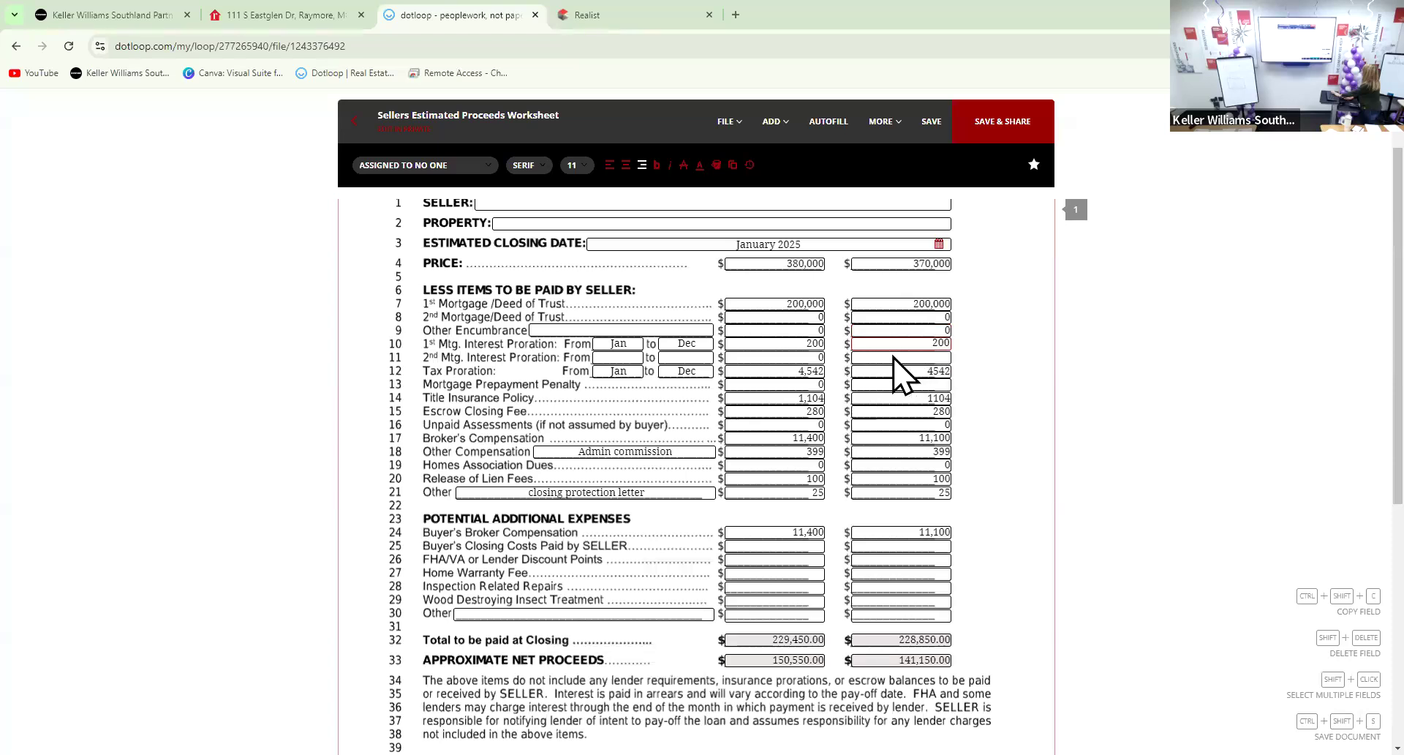
{"action": "left_click", "coordinate": [875, 357]}
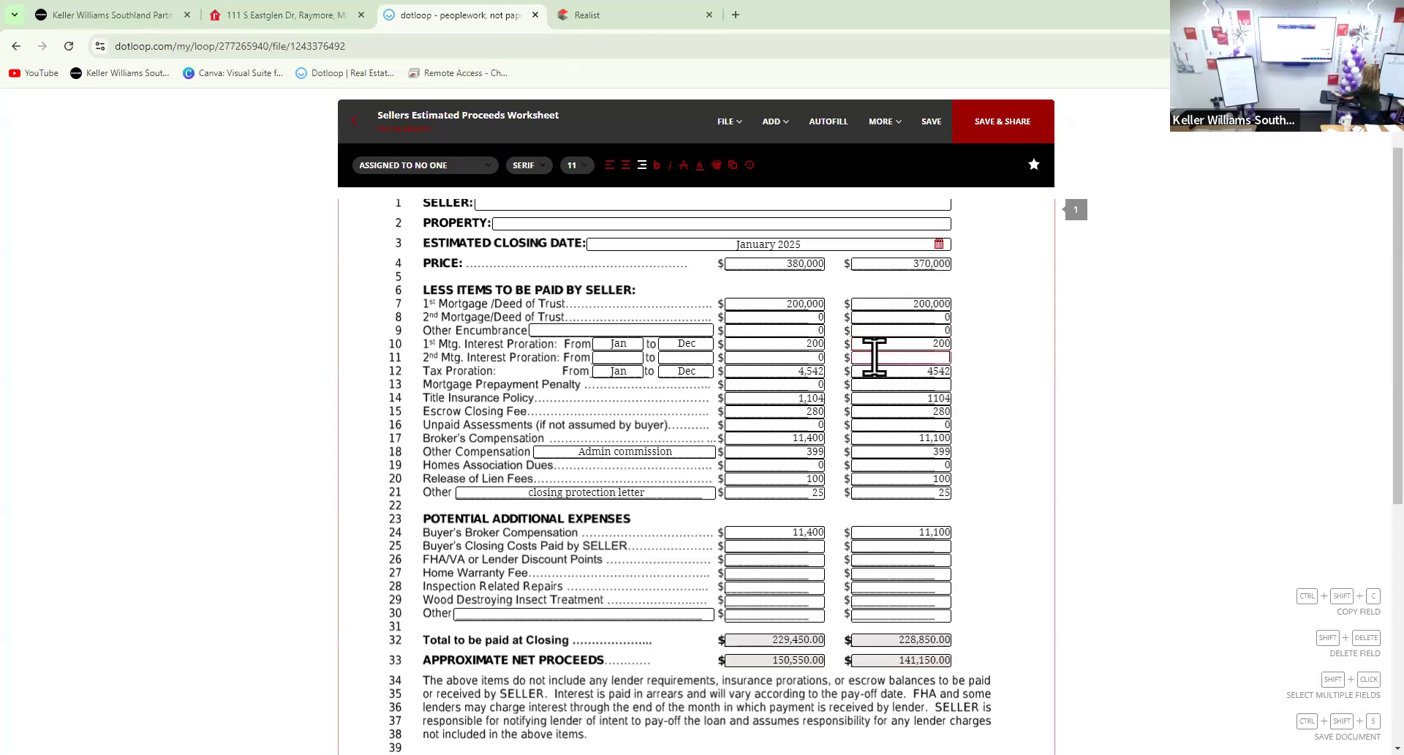
{"action": "type", "text": "0"}
{"action": "left_click", "coordinate": [933, 371]}
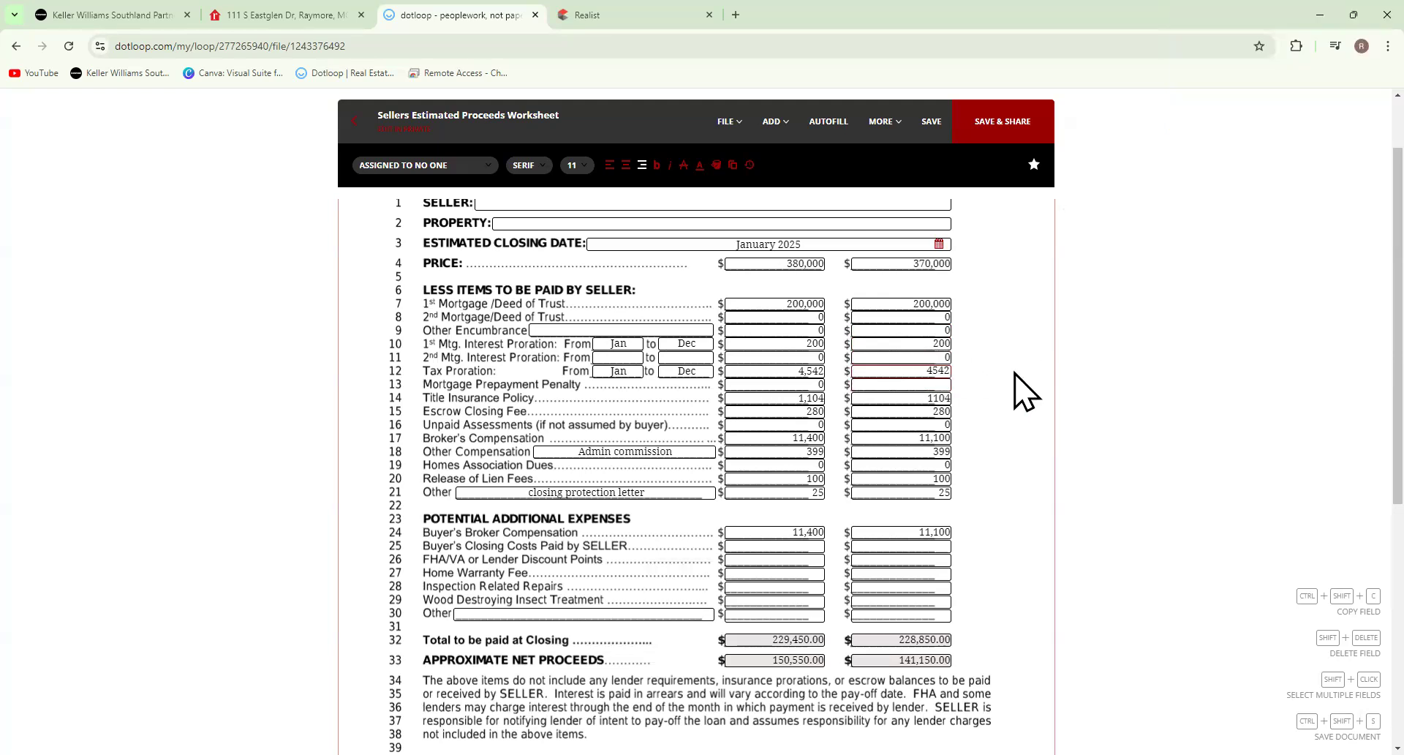
{"action": "scroll", "coordinate": [1018, 411], "scroll_direction": "up", "scroll_amount": 1}
{"action": "scroll", "coordinate": [1020, 446], "scroll_direction": "down", "scroll_amount": 4}
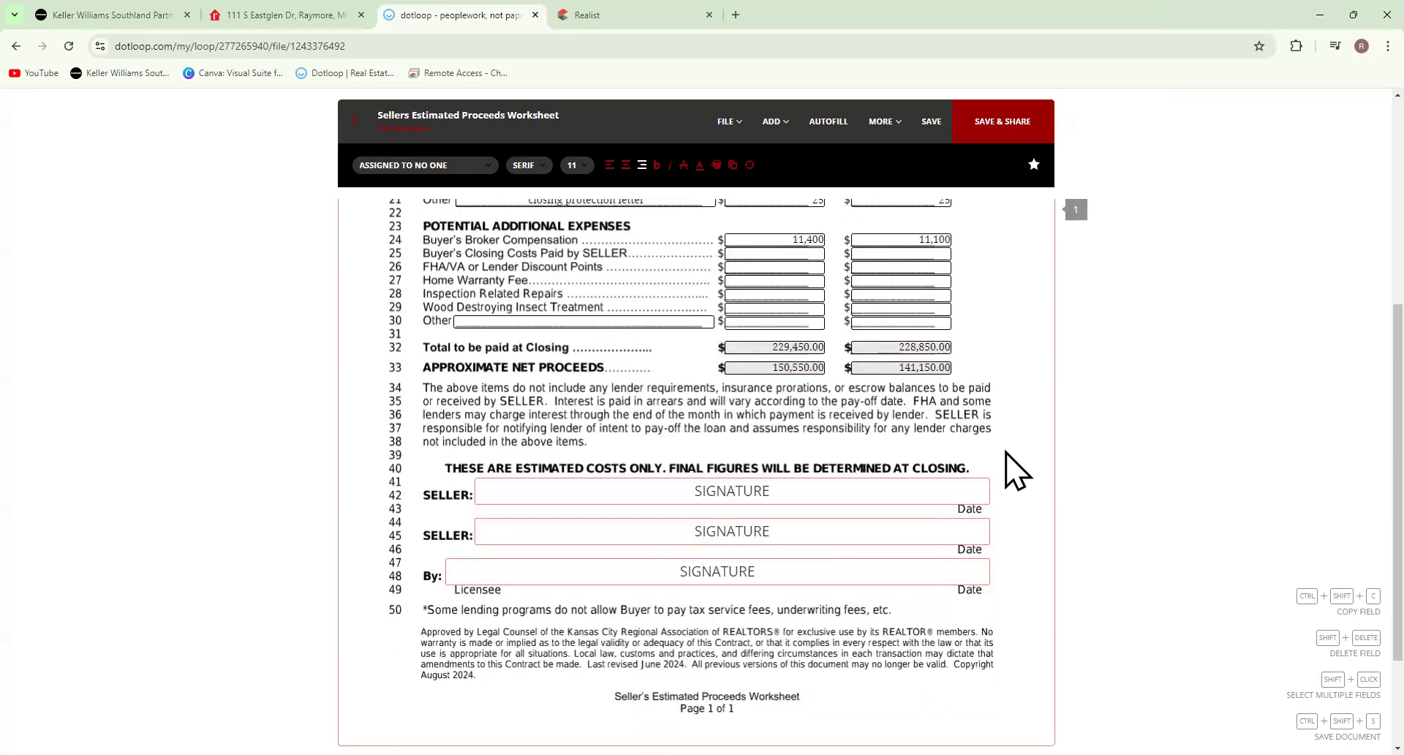
{"action": "scroll", "coordinate": [1013, 471], "scroll_direction": "up", "scroll_amount": 1}
{"action": "left_click", "coordinate": [927, 440]}
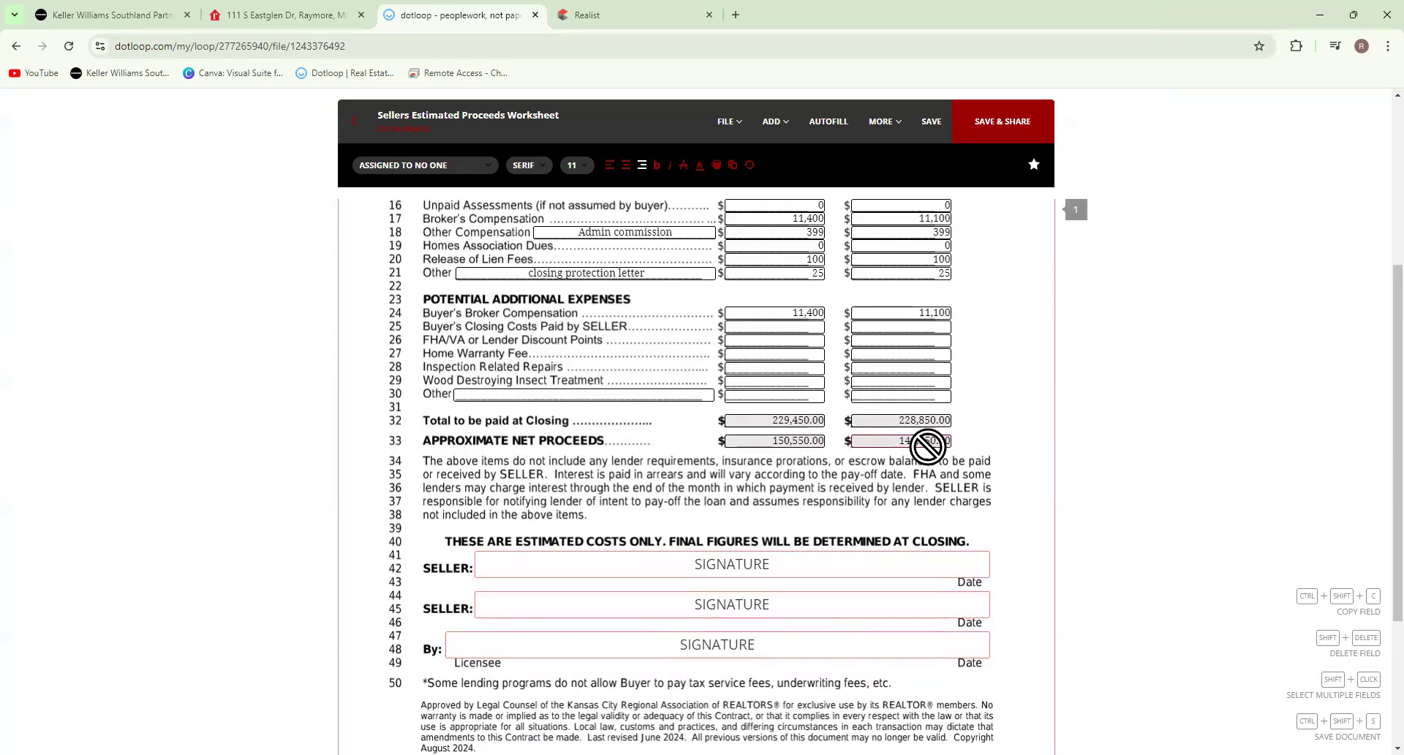
{"action": "left_click", "coordinate": [1018, 471]}
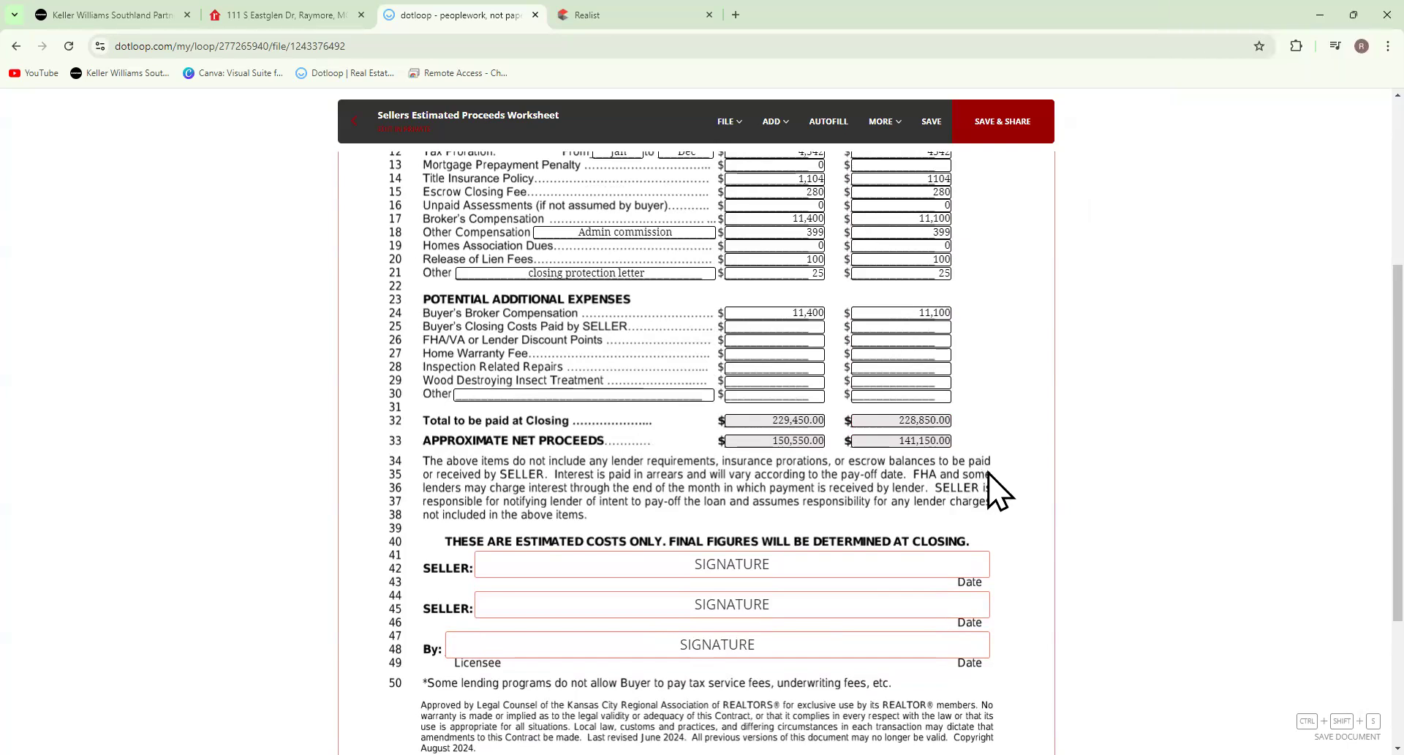
{"action": "scroll", "coordinate": [999, 490], "scroll_direction": "up", "scroll_amount": 3}
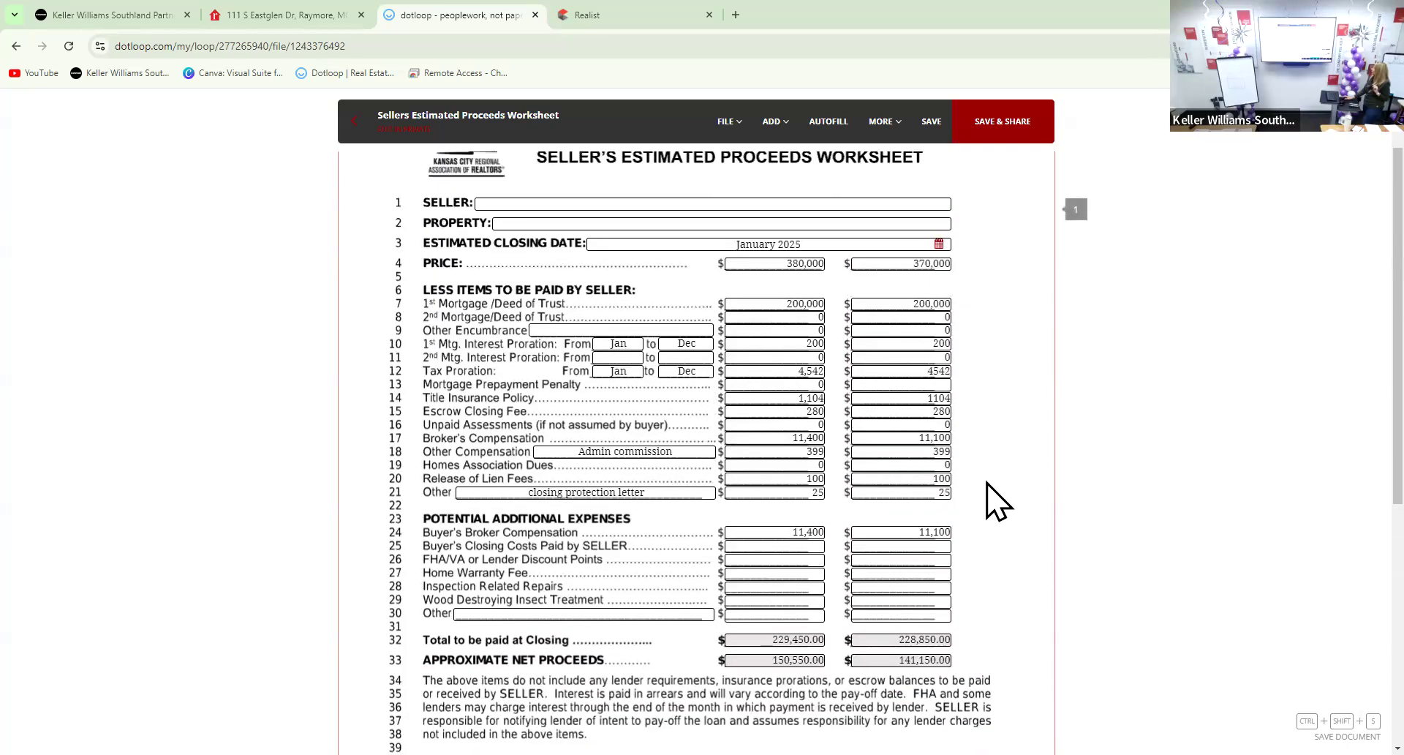
{"action": "scroll", "coordinate": [998, 501], "scroll_direction": "down", "scroll_amount": 1}
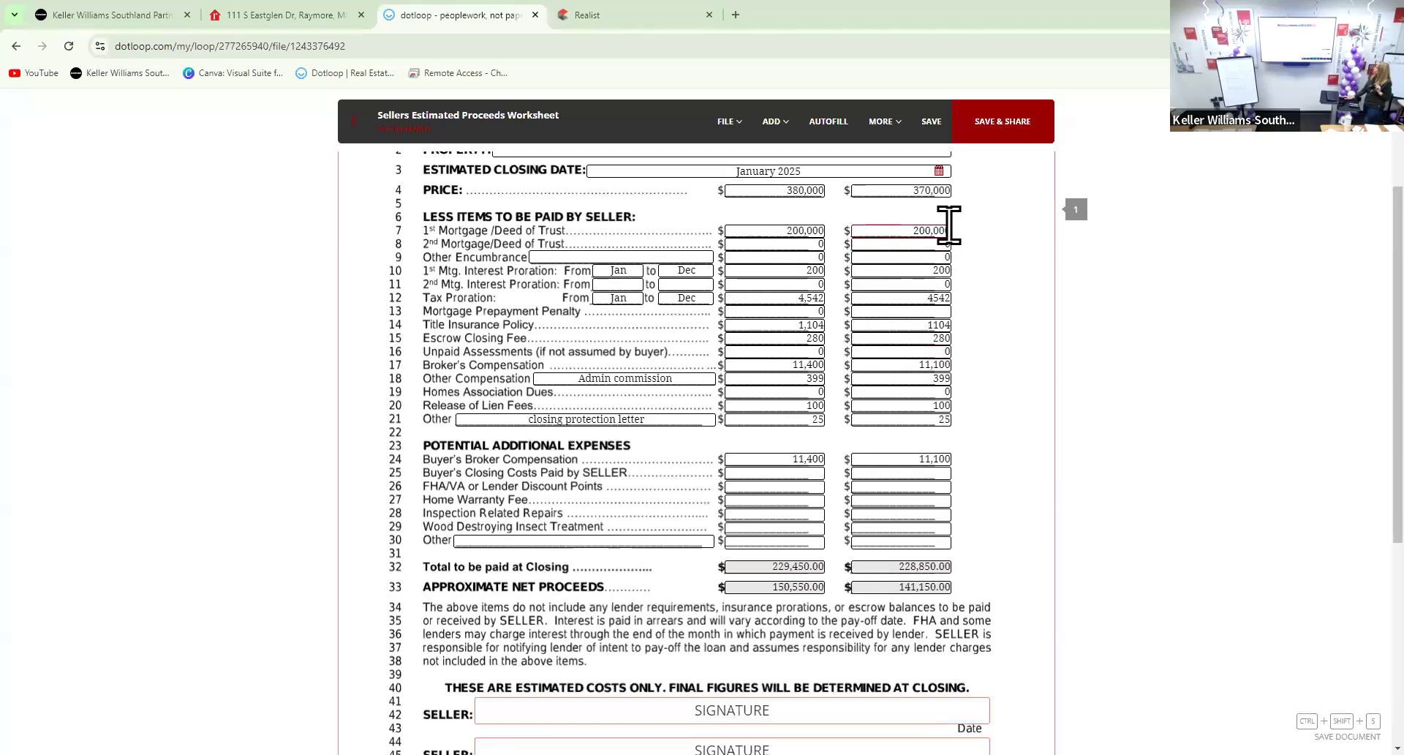